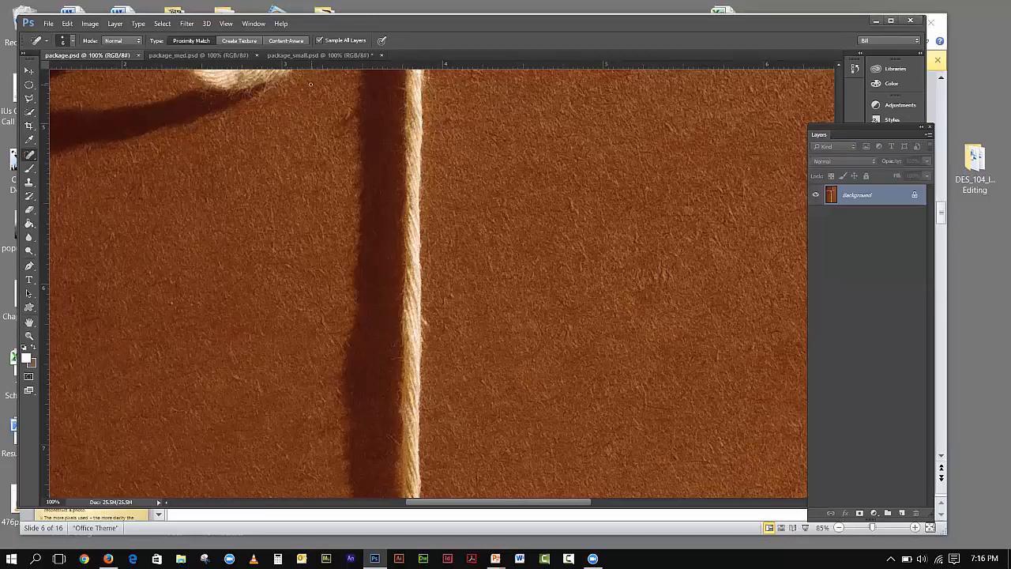
pyautogui.click(88, 24)
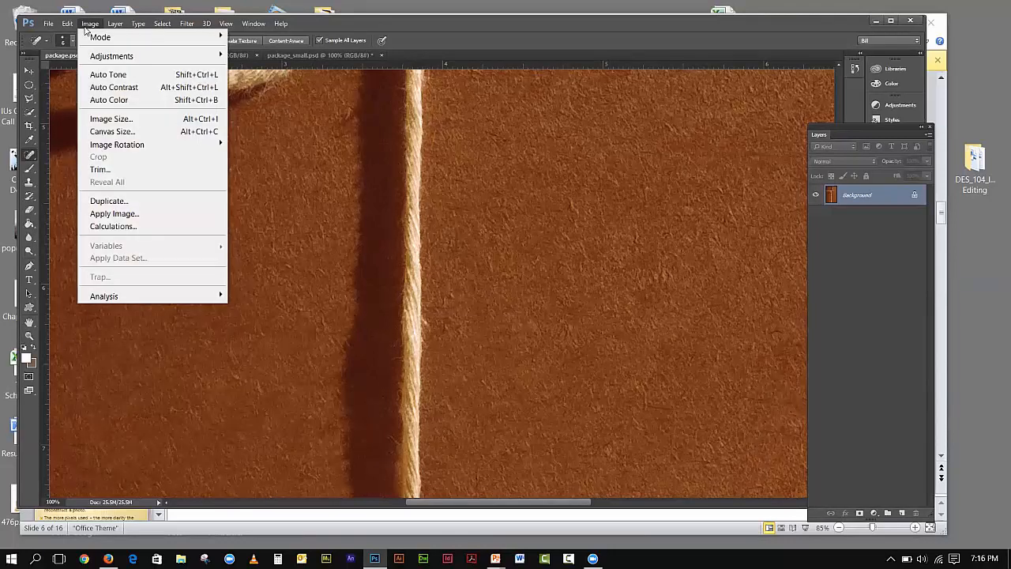
pyautogui.click(157, 119)
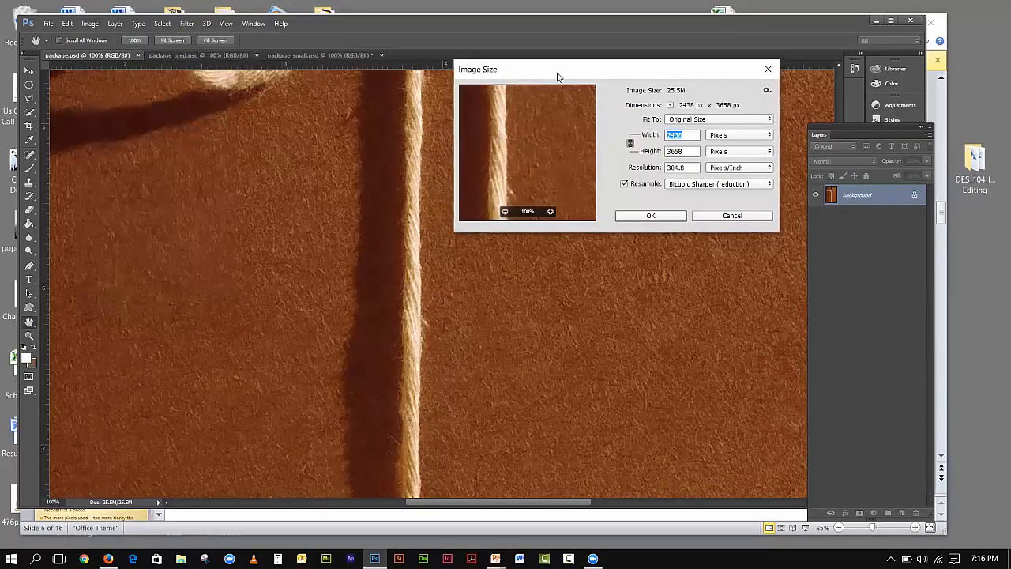
pyautogui.moveTo(558, 77); pyautogui.dragTo(381, 128)
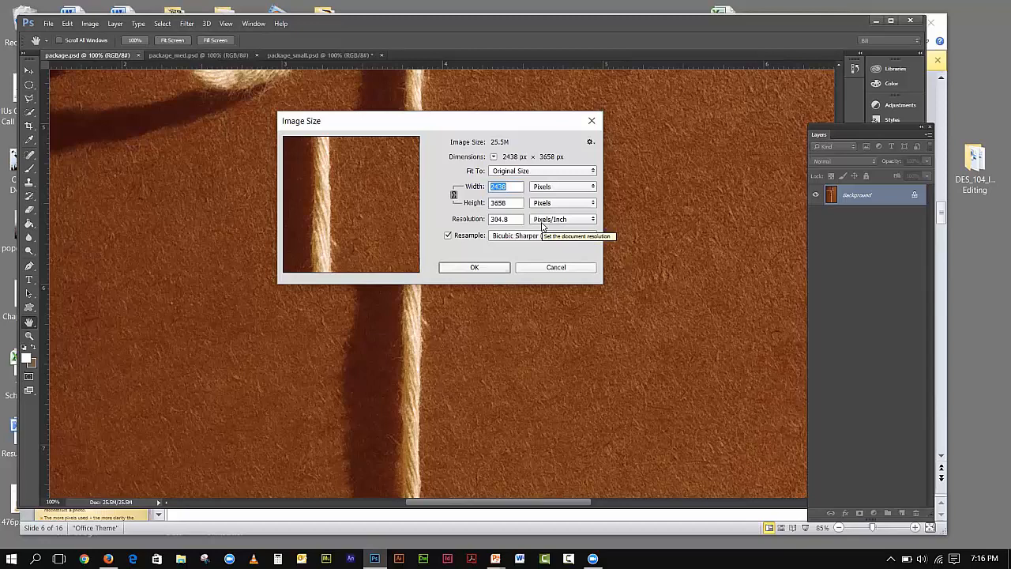
pyautogui.click(597, 121)
# - View package.psd fitted to the window, then at 100%, and switch to package_med.psd
pyautogui.click(226, 26)
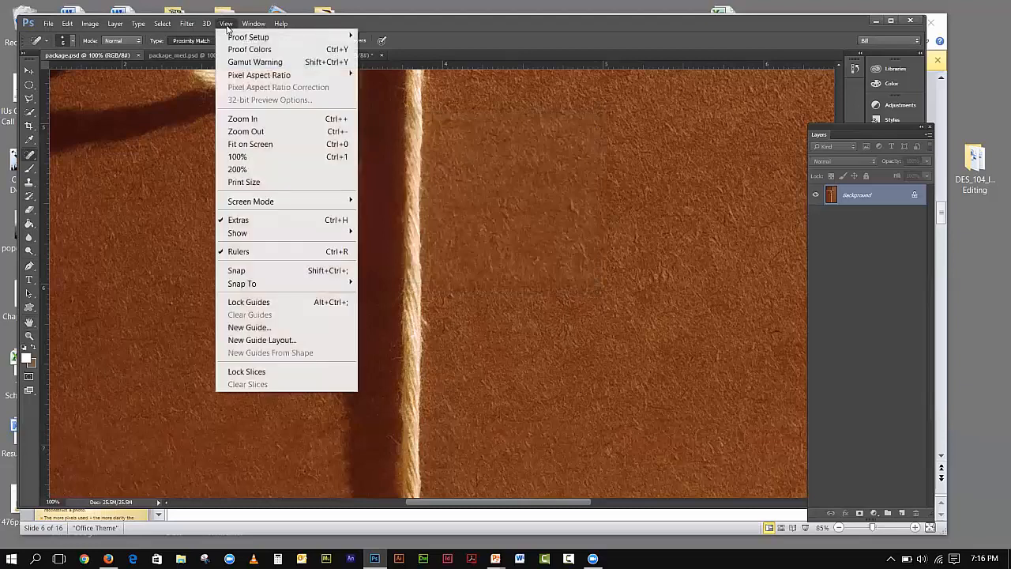
pyautogui.click(253, 144)
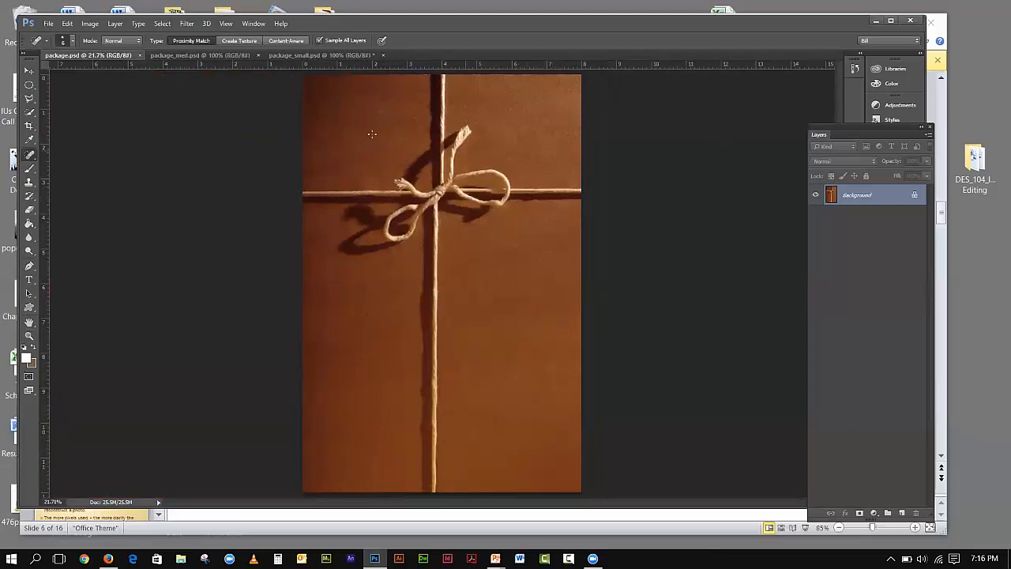
pyautogui.click(226, 24)
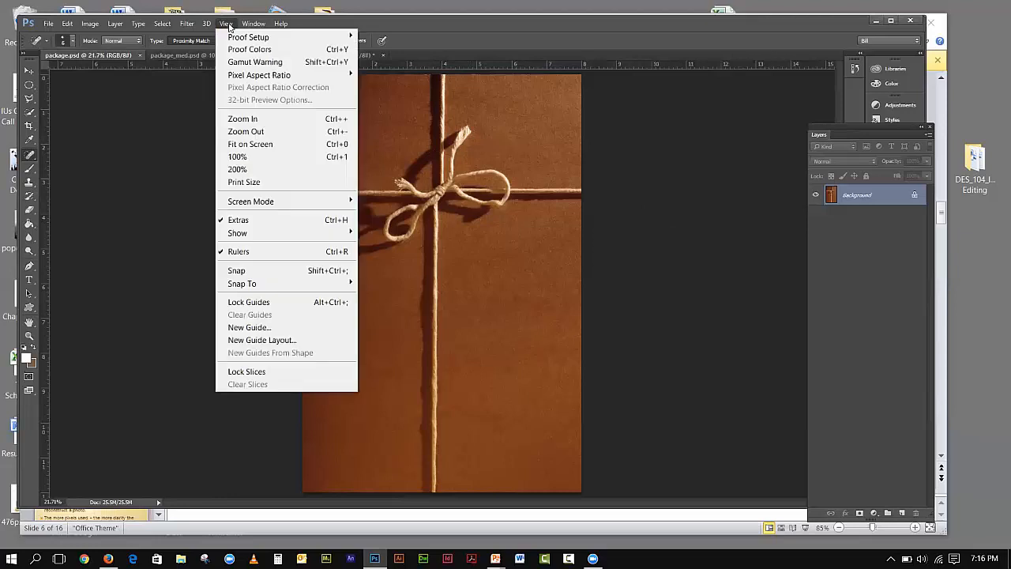
pyautogui.click(241, 157)
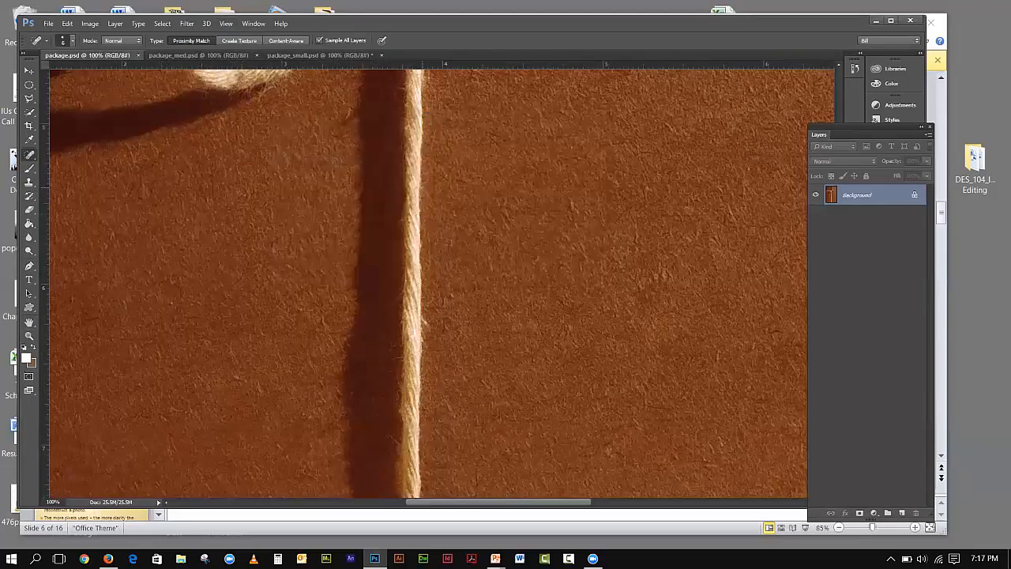
pyautogui.click(156, 56)
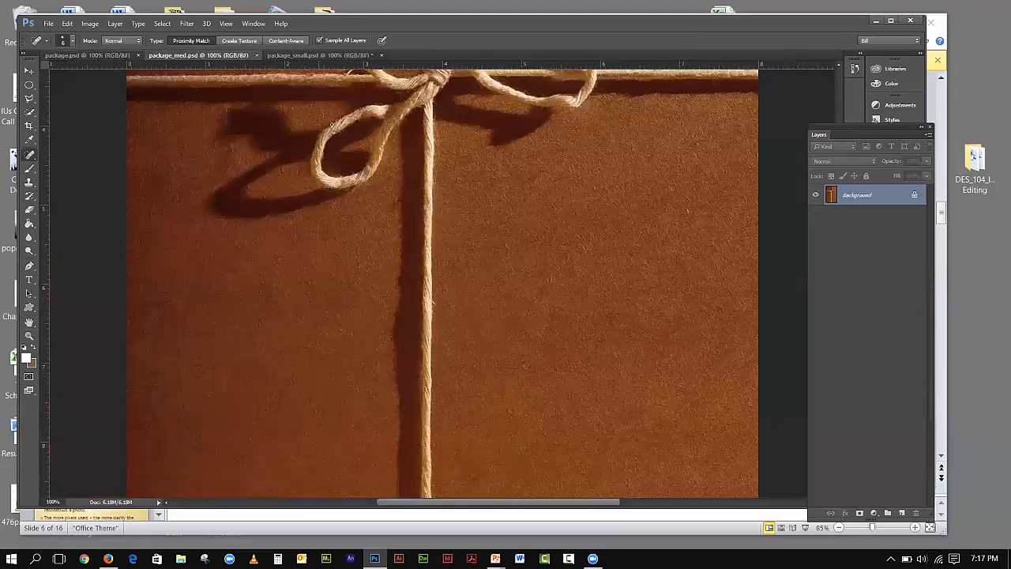
pyautogui.click(73, 58)
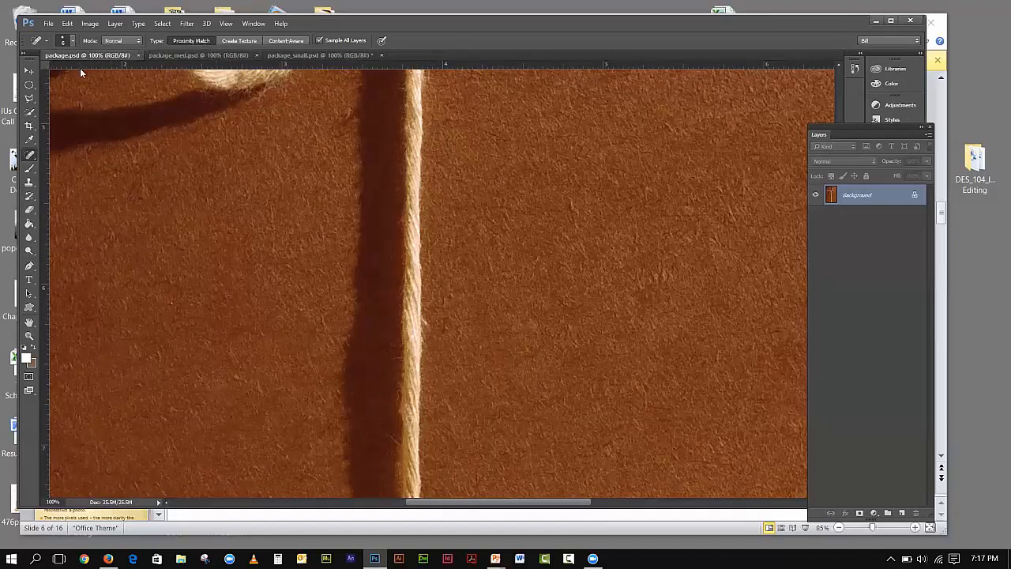
pyautogui.click(178, 53)
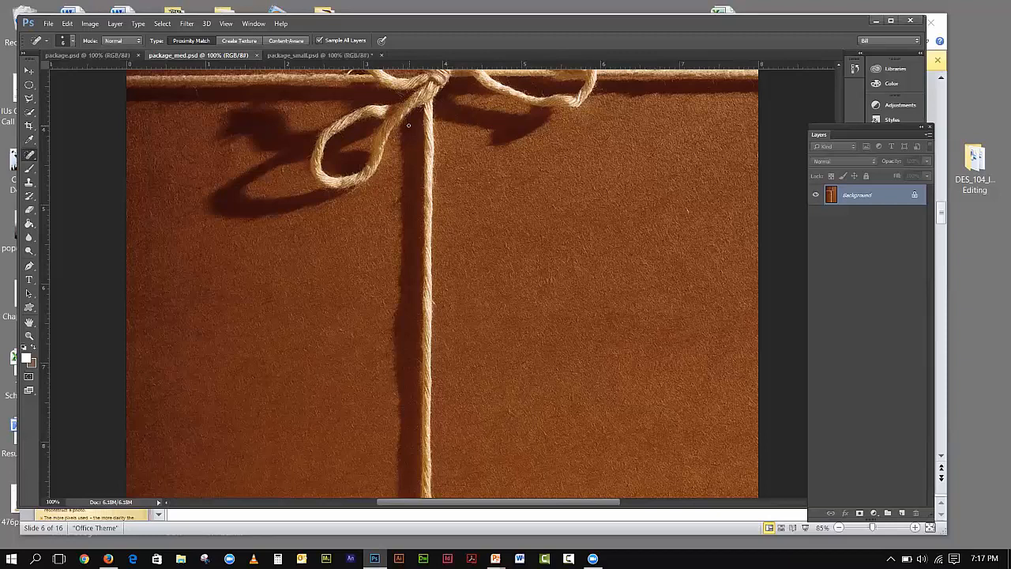
pyautogui.click(92, 24)
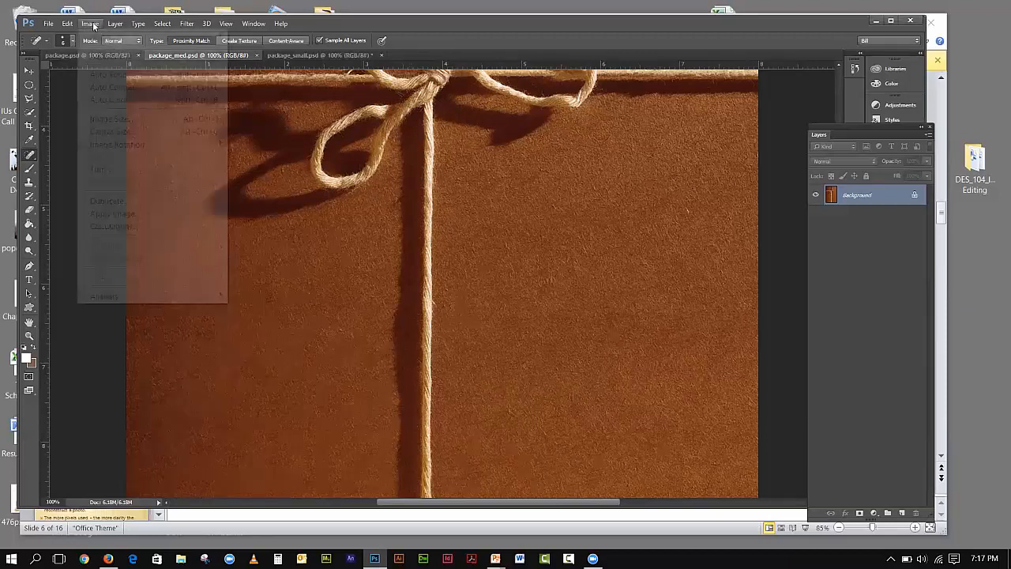
pyautogui.click(111, 119)
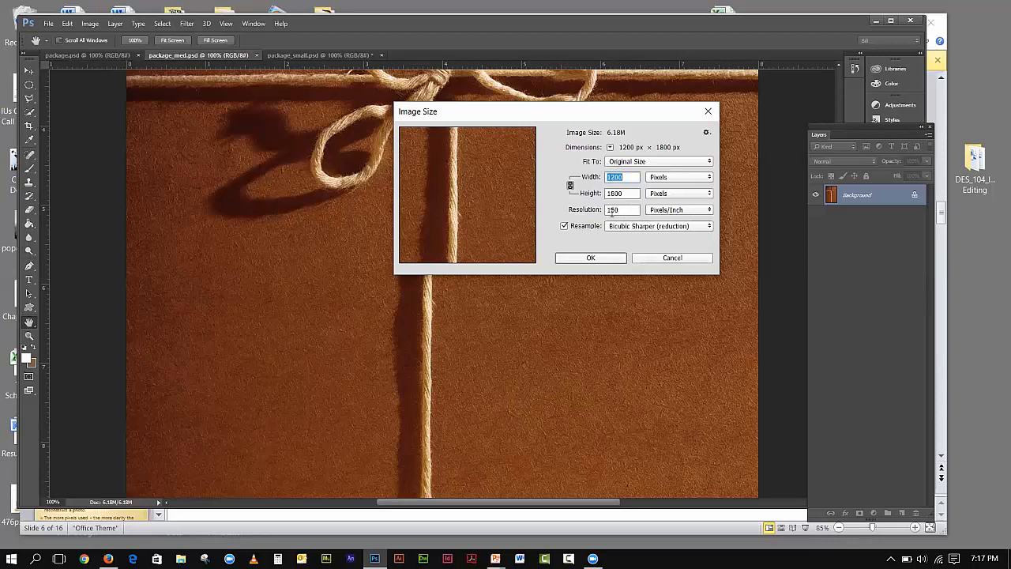
pyautogui.click(603, 258)
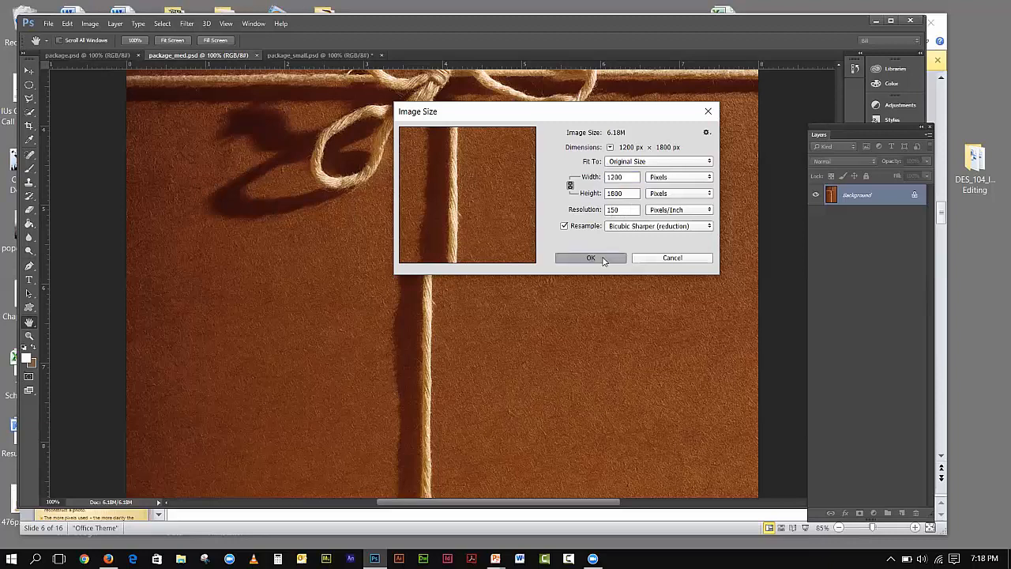
pyautogui.press('j')
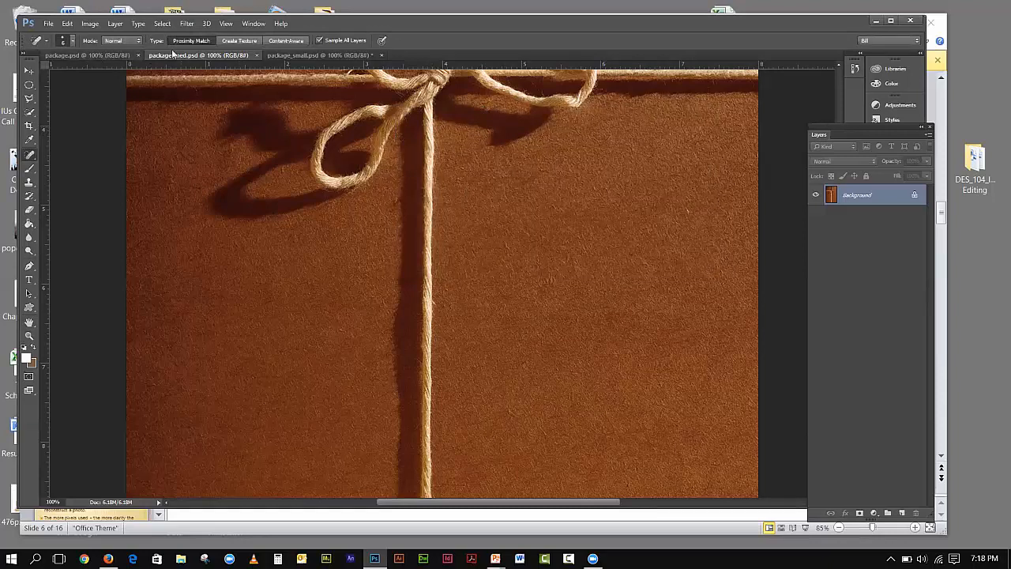
# - Fit package_med.psd and package.psd to the window, comparing their tabs and ending on package.psd
pyautogui.click(226, 23)
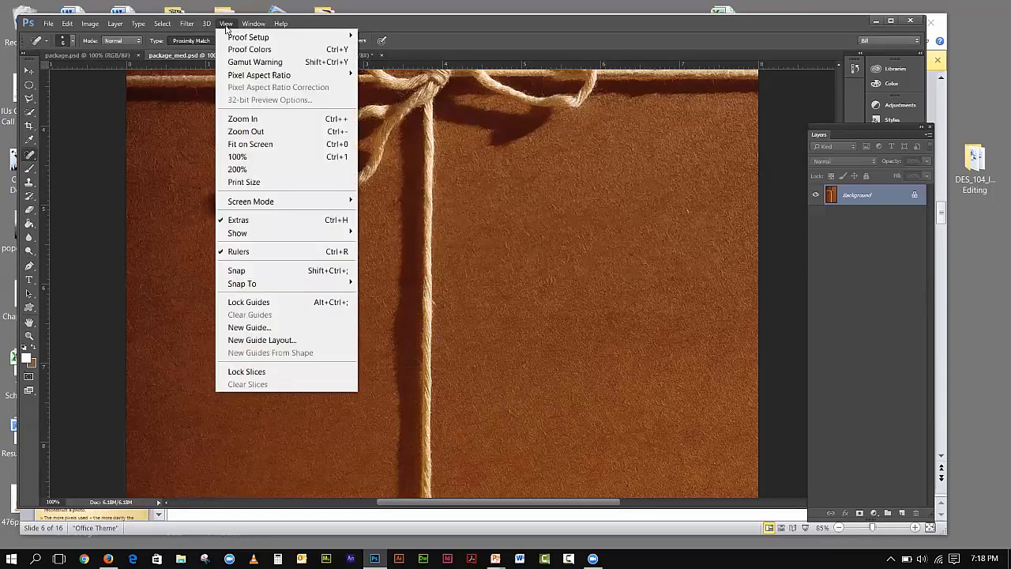
pyautogui.click(251, 140)
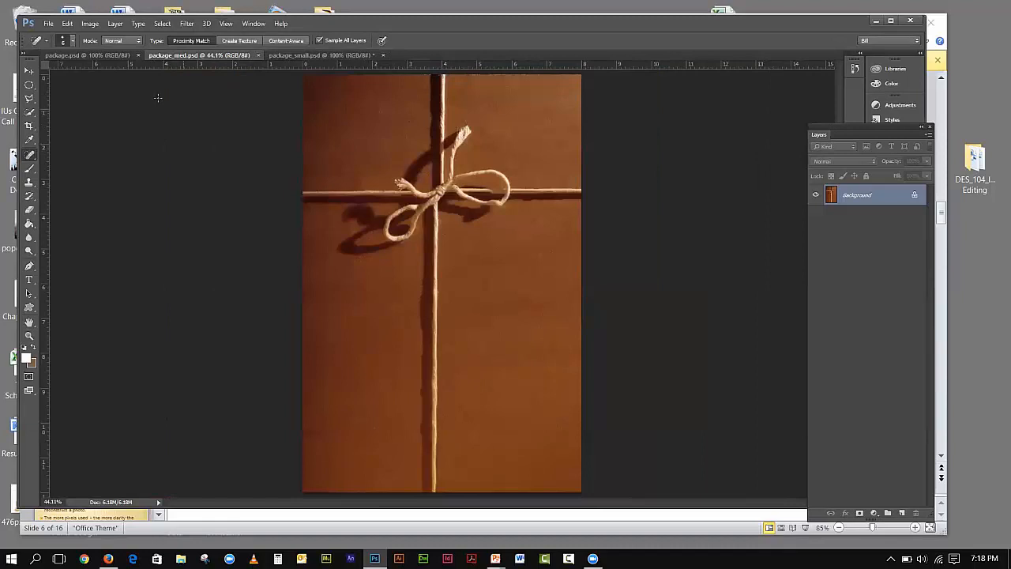
pyautogui.click(108, 54)
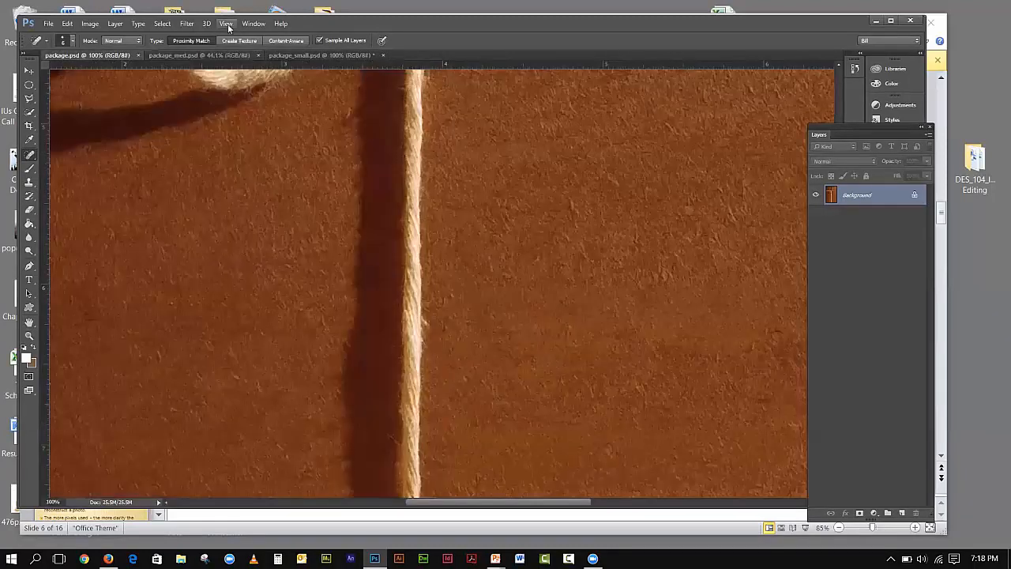
pyautogui.click(226, 24)
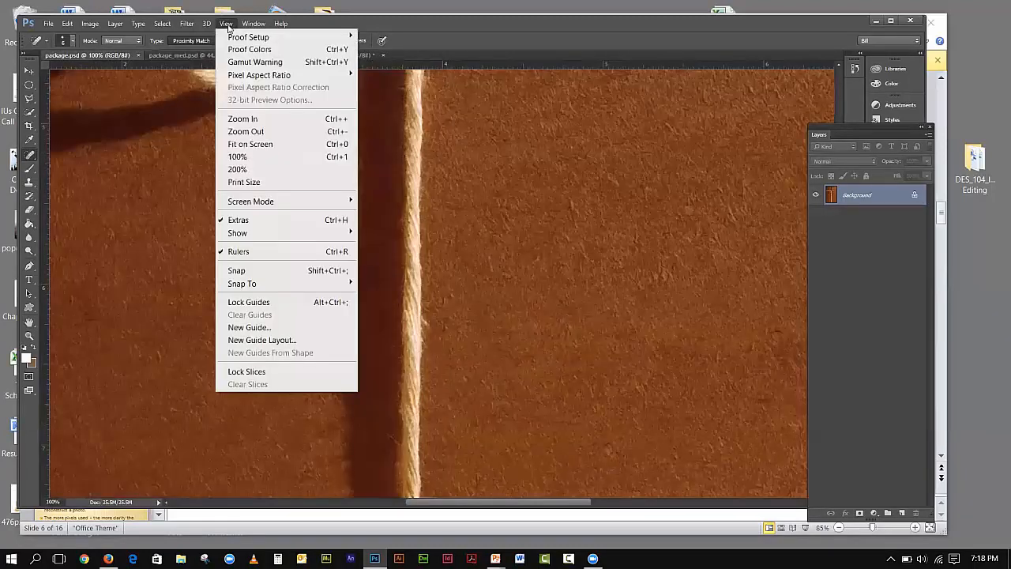
pyautogui.click(250, 145)
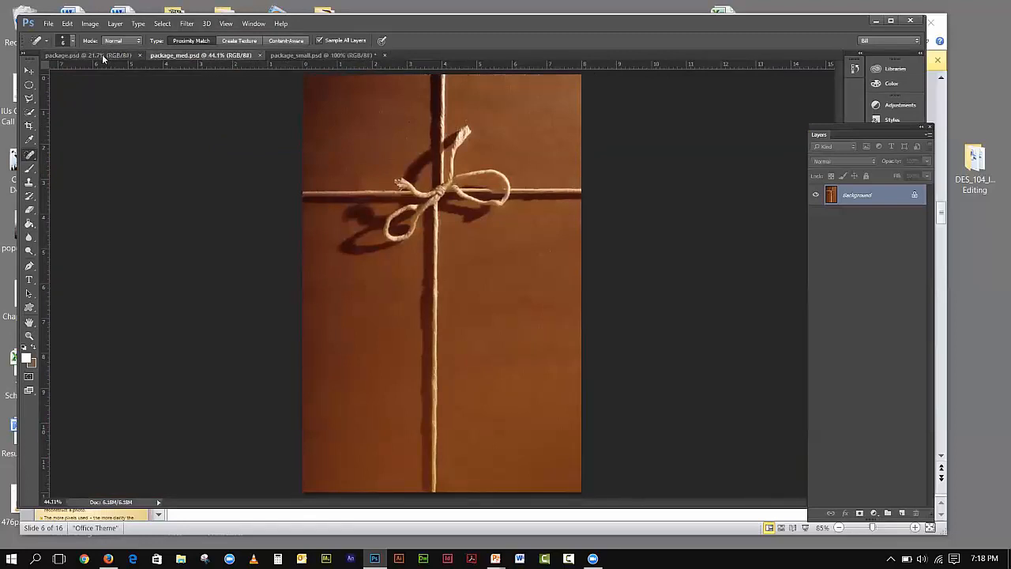
pyautogui.click(197, 56)
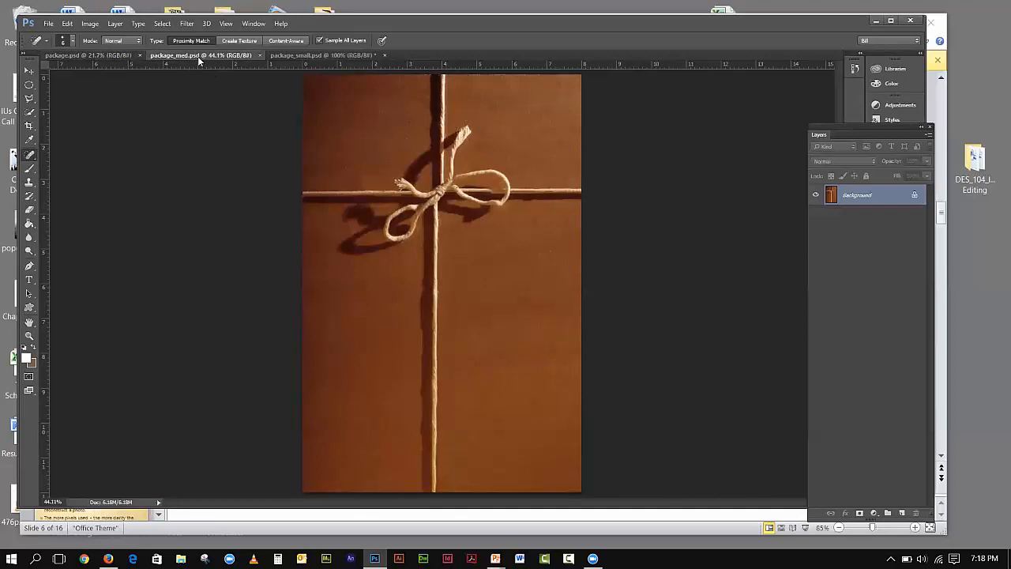
pyautogui.click(109, 56)
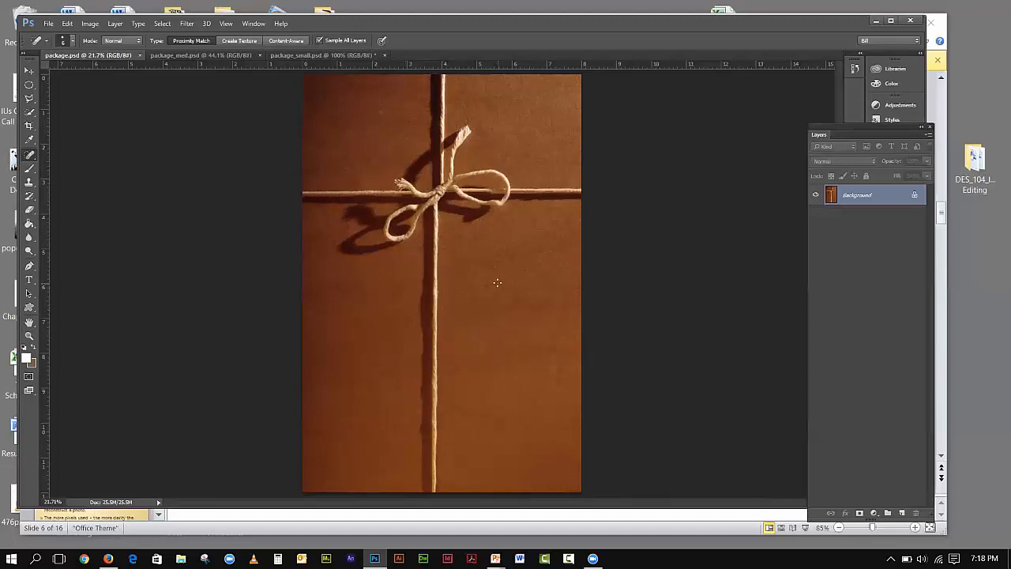
# - In Image Size, show package.psd's width in inches, percent, inches and pixels, then cancel
pyautogui.click(90, 28)
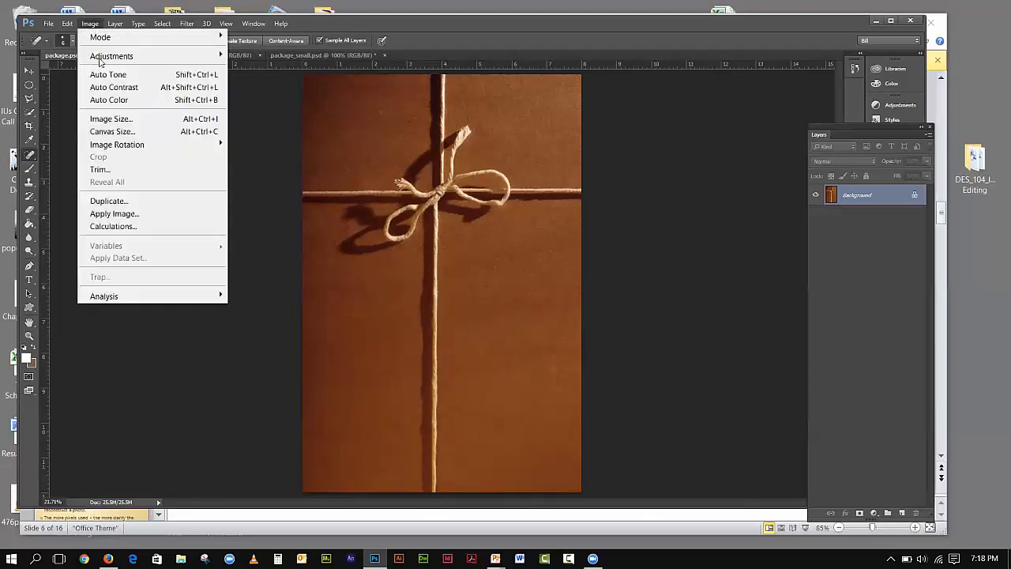
pyautogui.click(115, 118)
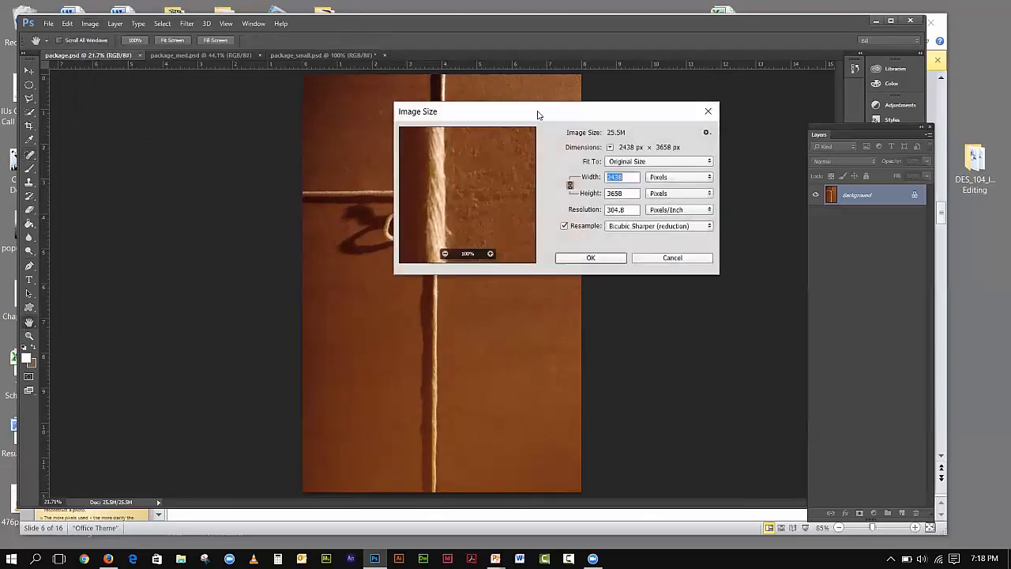
pyautogui.moveTo(538, 113); pyautogui.dragTo(594, 103)
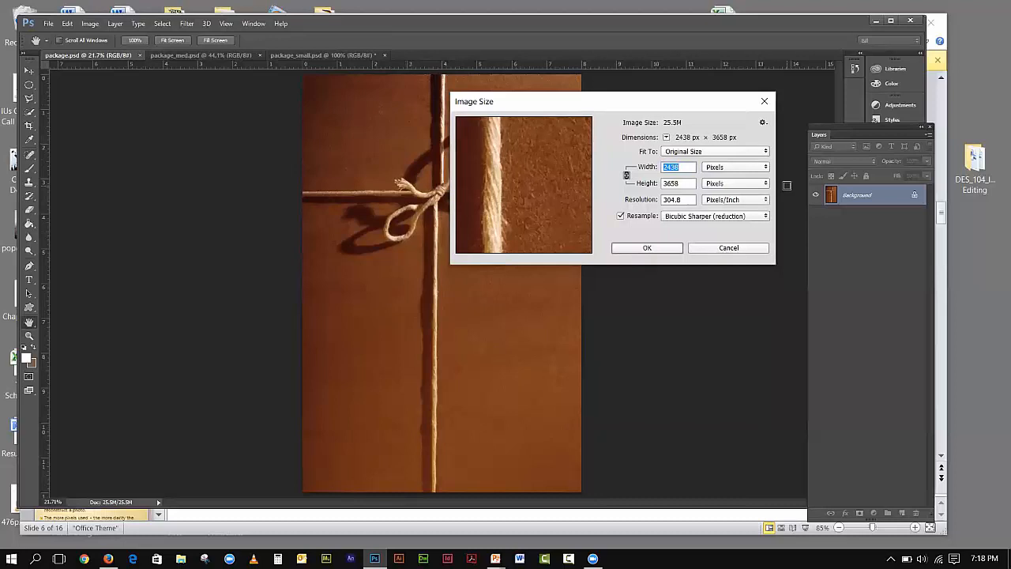
pyautogui.click(719, 168)
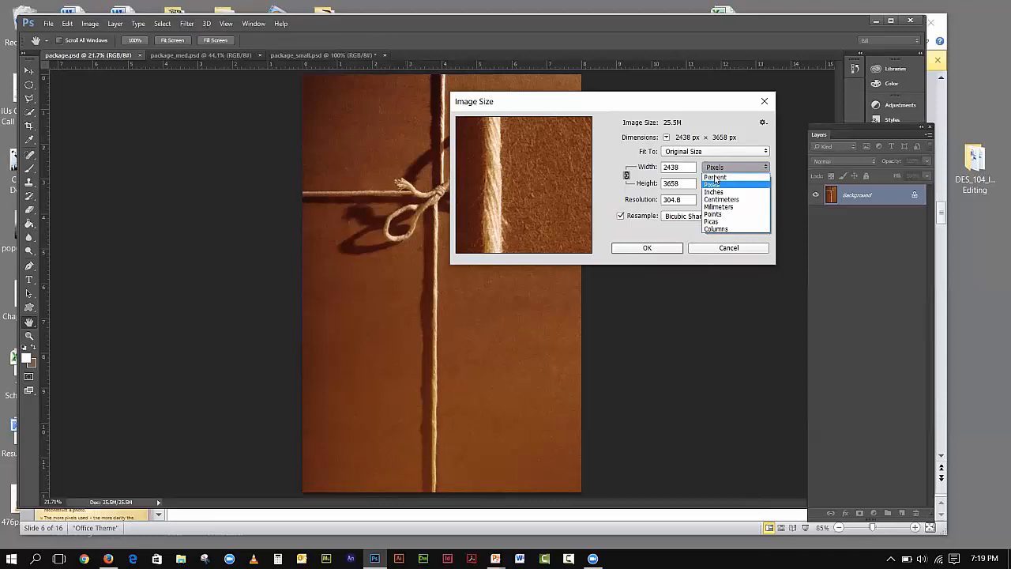
pyautogui.click(715, 192)
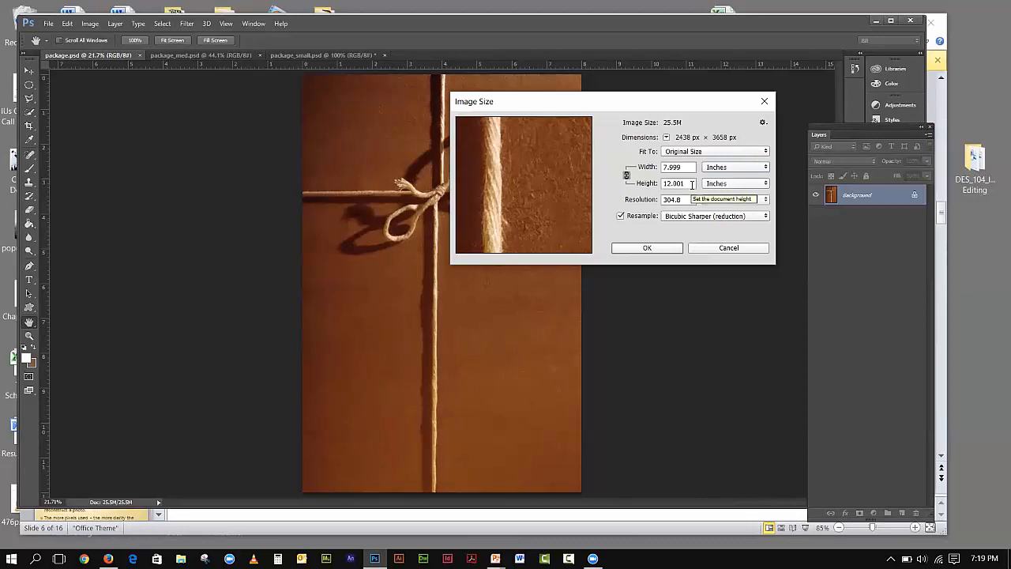
pyautogui.click(721, 168)
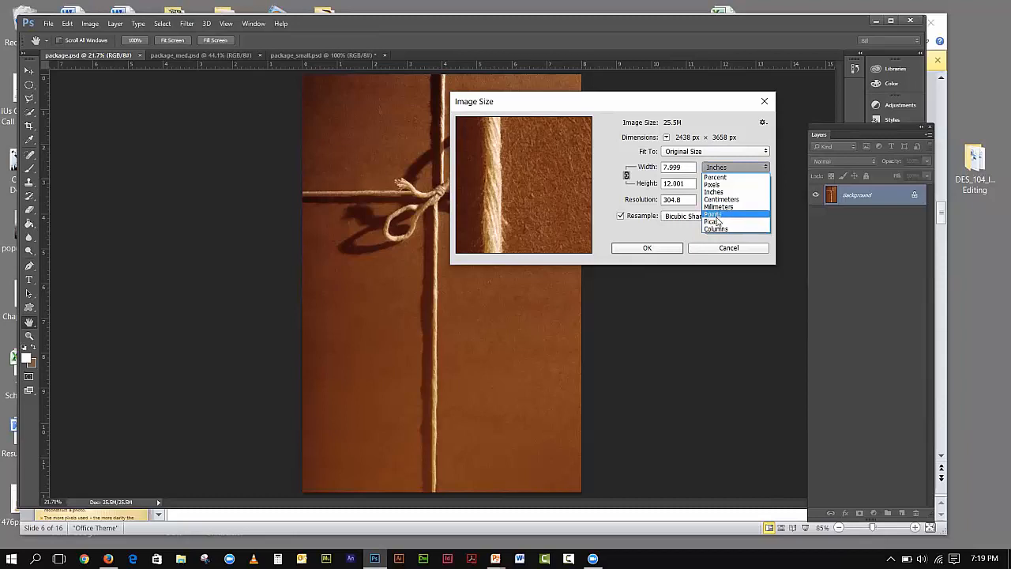
pyautogui.click(716, 177)
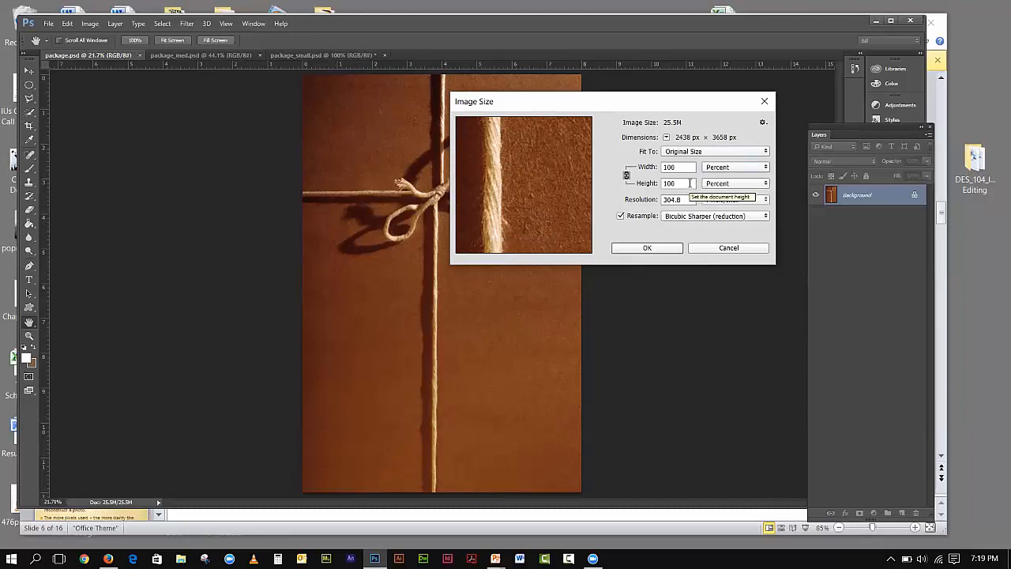
pyautogui.click(718, 167)
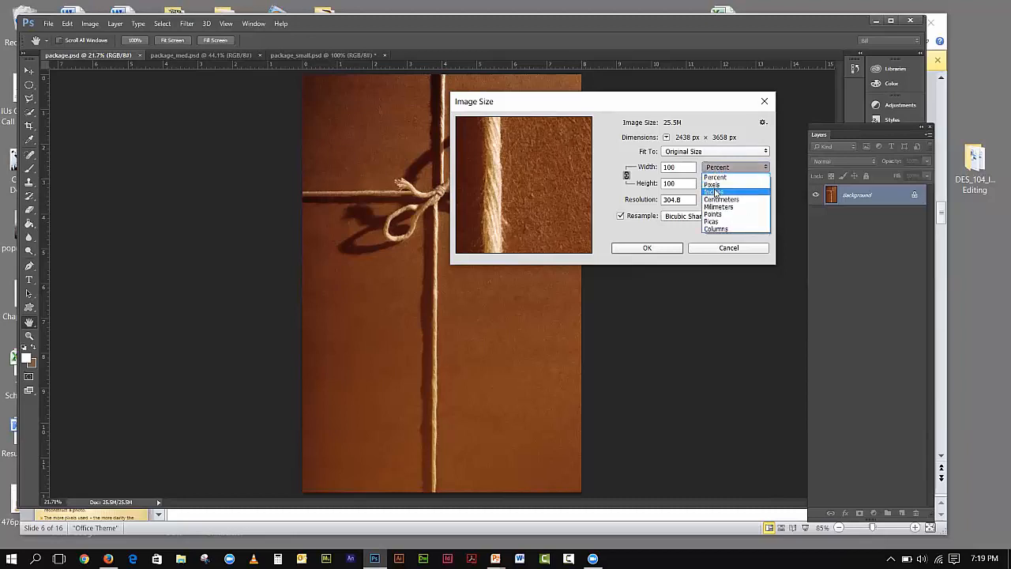
pyautogui.click(716, 194)
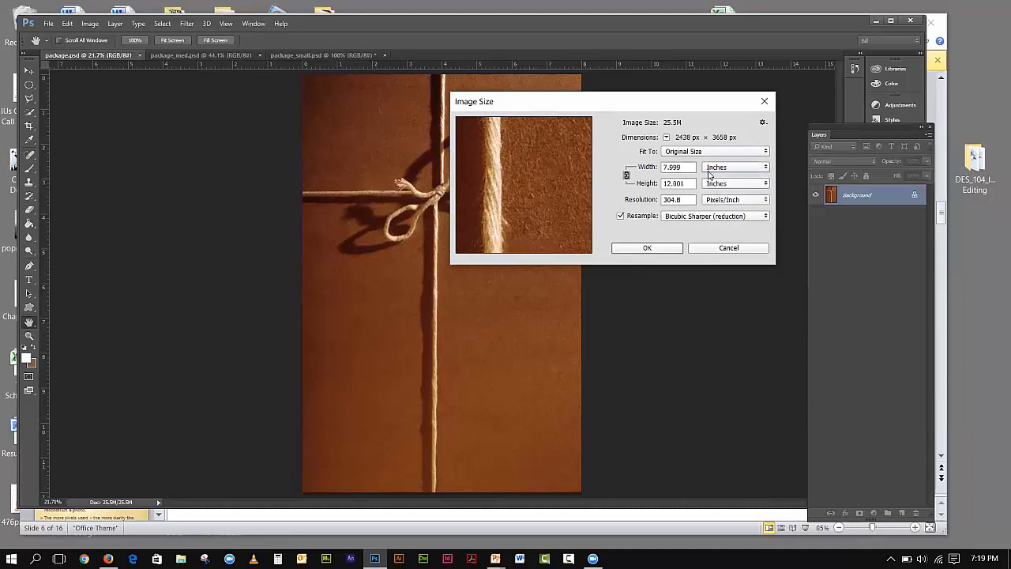
pyautogui.click(710, 170)
pyautogui.click(712, 184)
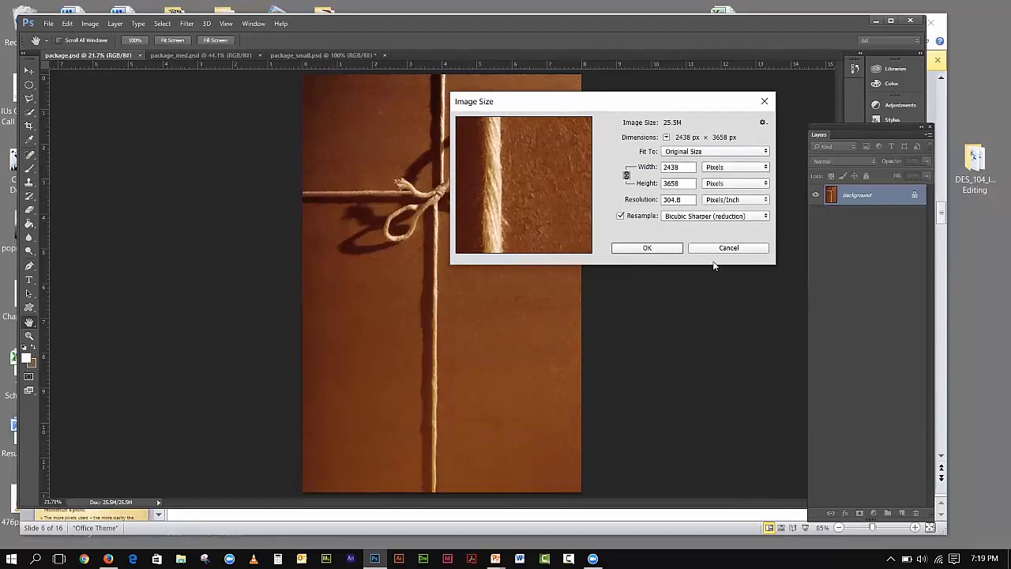
pyautogui.click(719, 251)
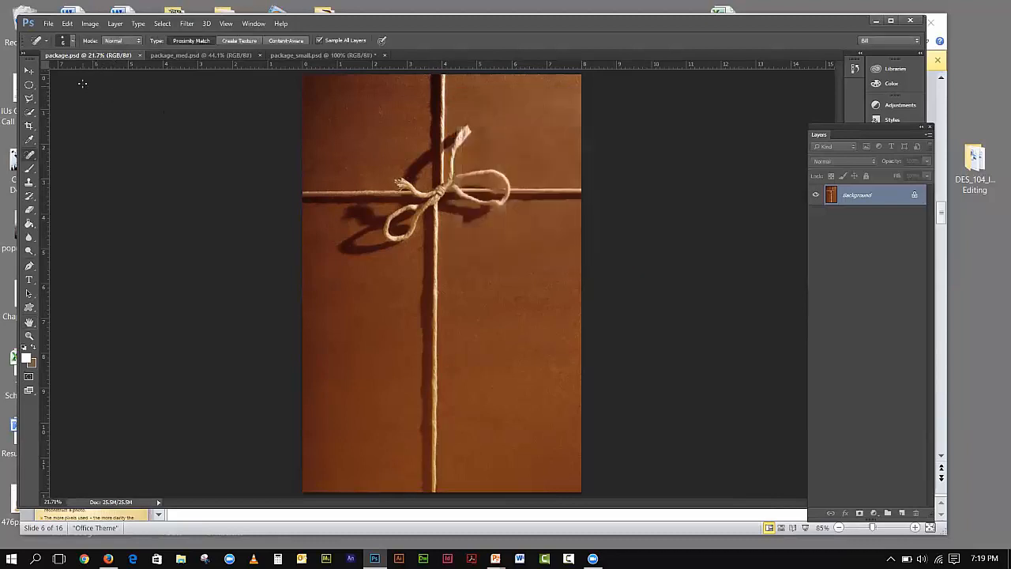
# - Reopen Image Size, show the width as a percentage, and cancel without resizing
pyautogui.click(91, 23)
pyautogui.click(115, 117)
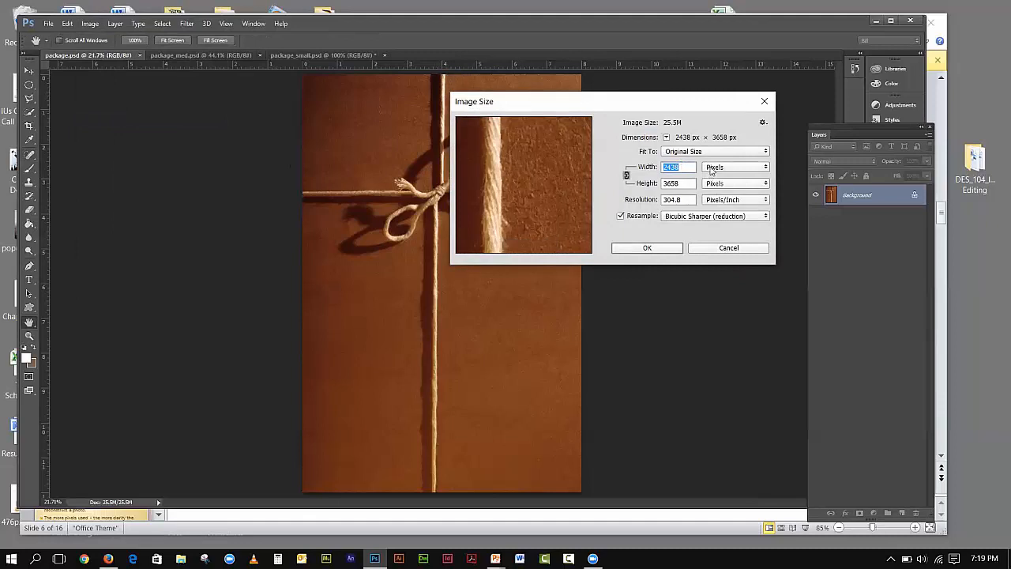
pyautogui.click(711, 170)
pyautogui.click(714, 178)
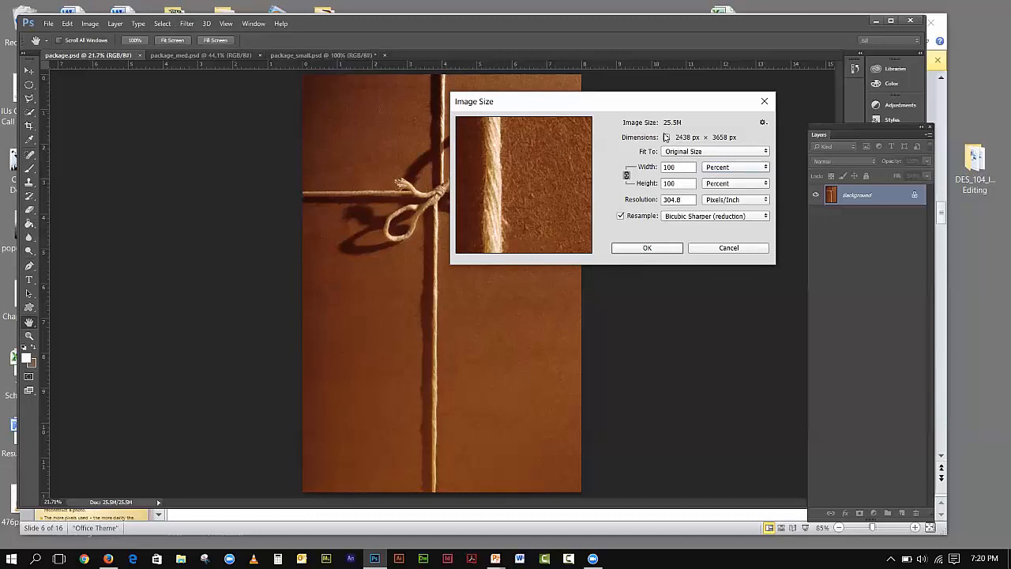
pyautogui.click(725, 248)
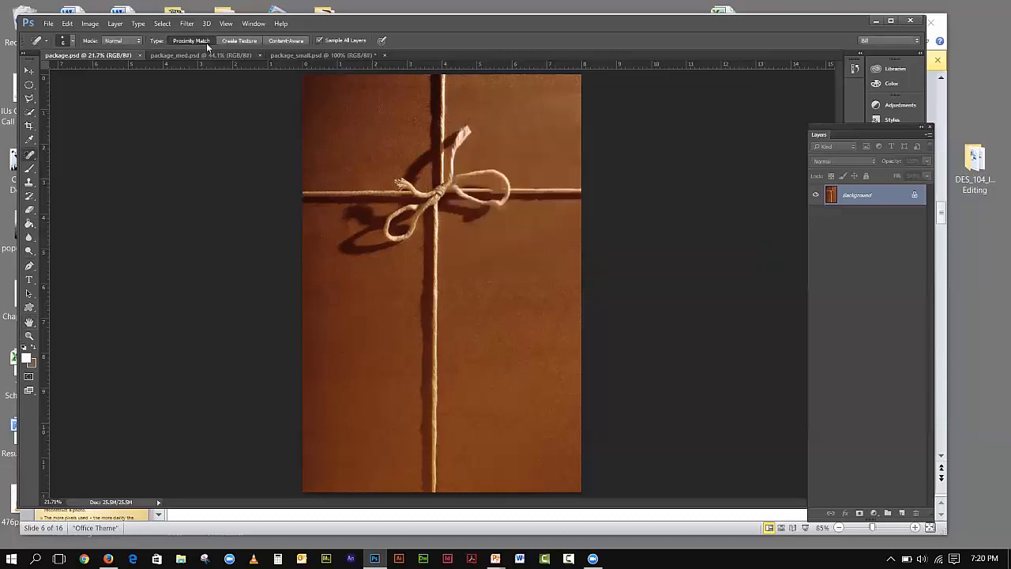
# - View package.psd at 100% and resample its width to 80 percent (1950 × 2926 px)
pyautogui.click(221, 25)
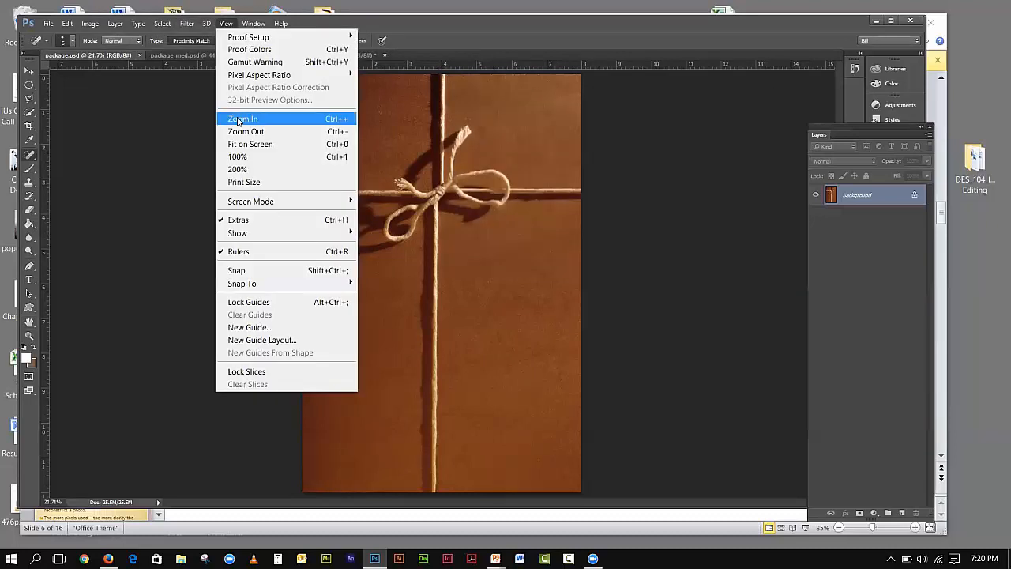
pyautogui.click(237, 156)
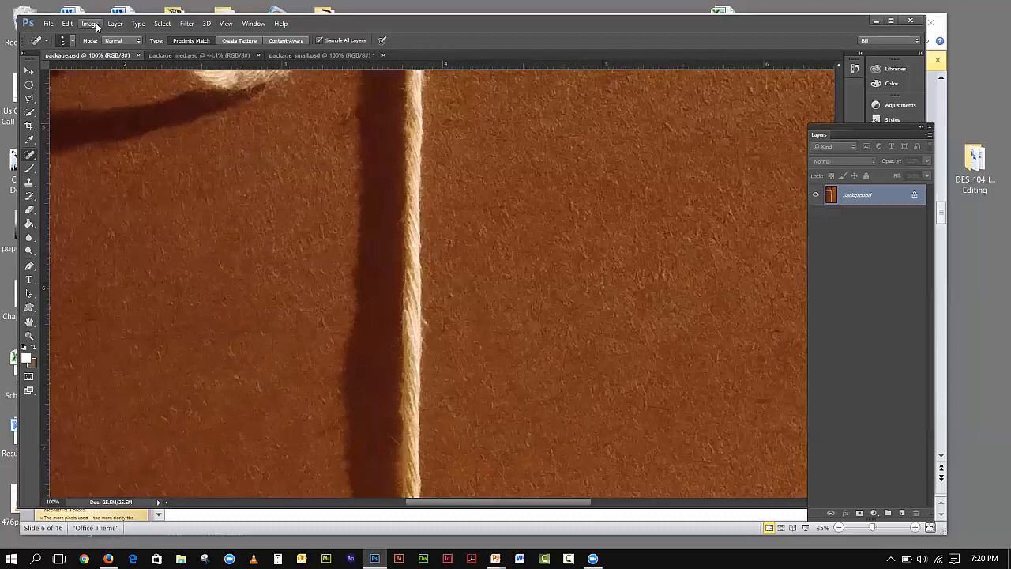
pyautogui.click(90, 24)
pyautogui.click(111, 118)
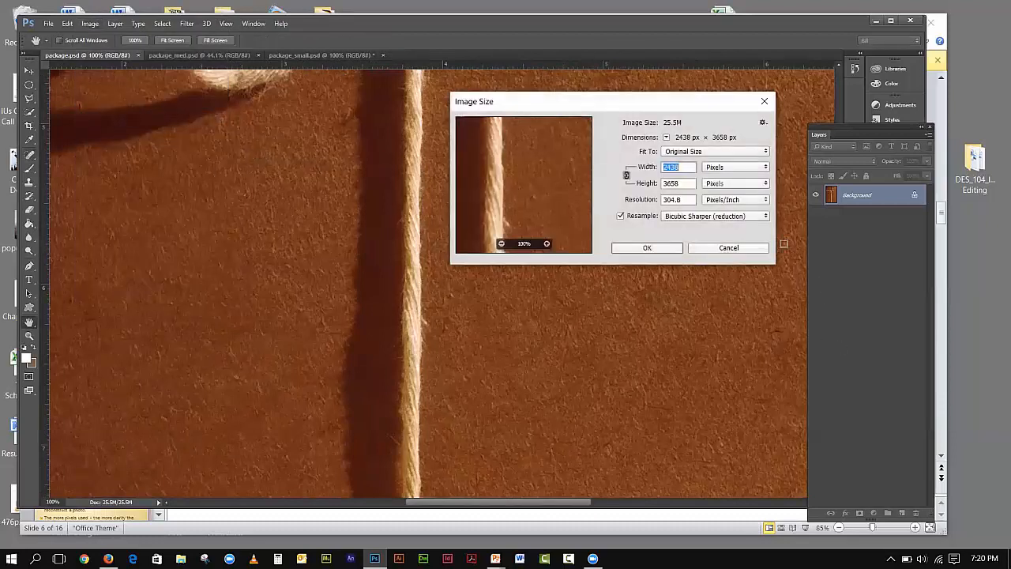
pyautogui.click(740, 166)
pyautogui.click(721, 178)
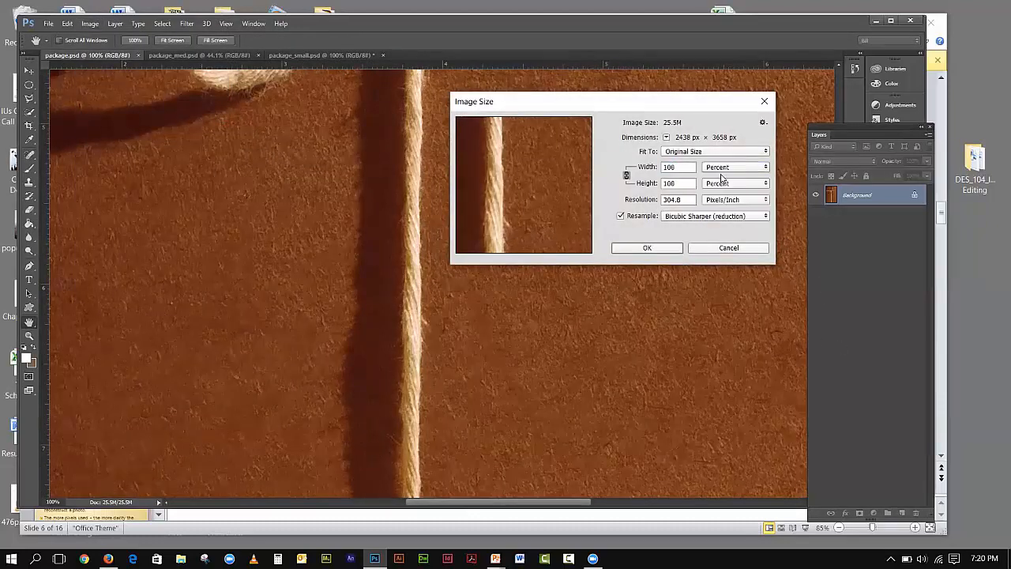
pyautogui.doubleClick(670, 166)
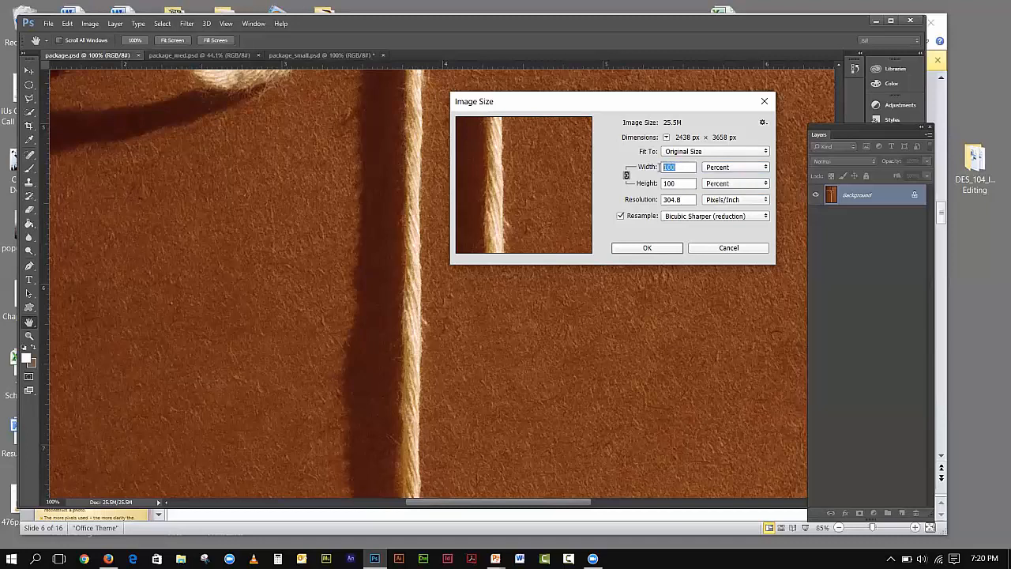
pyautogui.write('80')
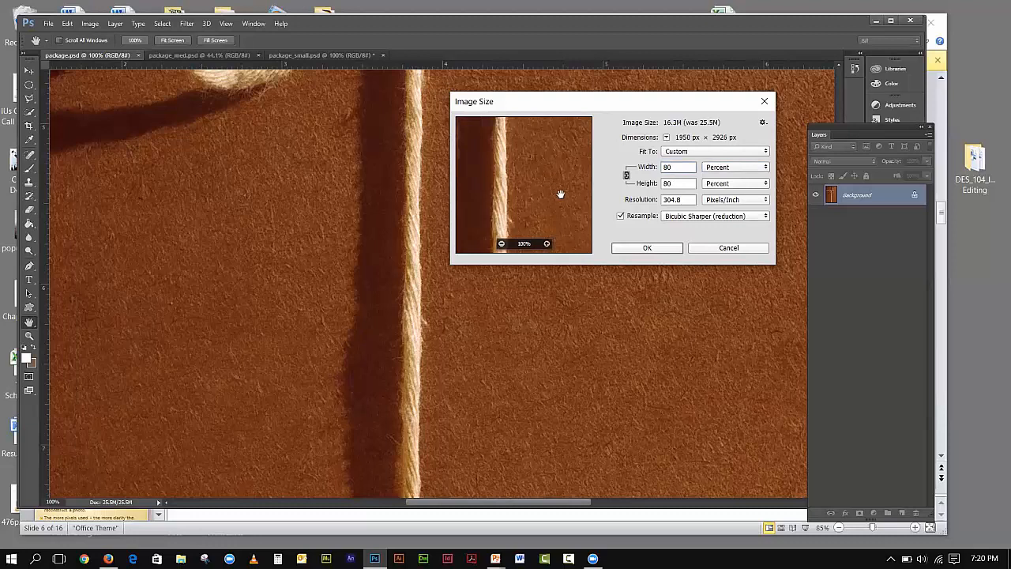
pyautogui.click(649, 248)
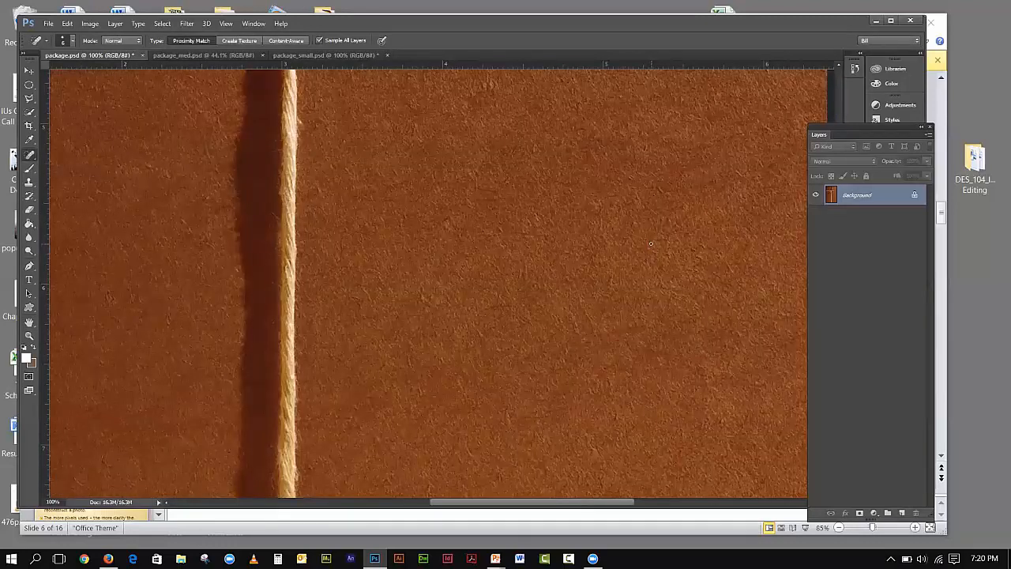
# - Undo the 80% Image Size change on package.psd and switch to package_small.psd
pyautogui.click(68, 23)
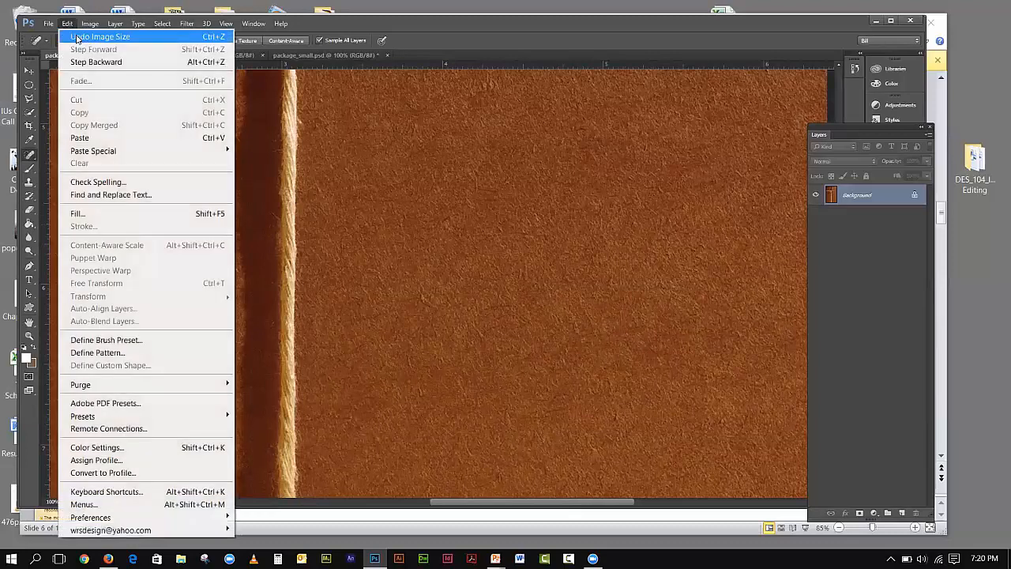
pyautogui.click(77, 37)
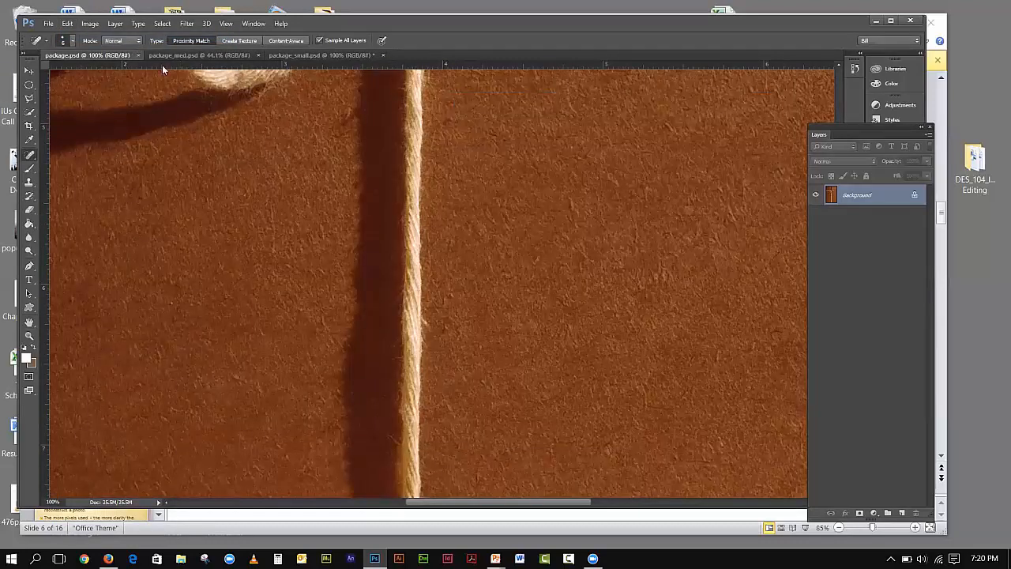
pyautogui.click(283, 56)
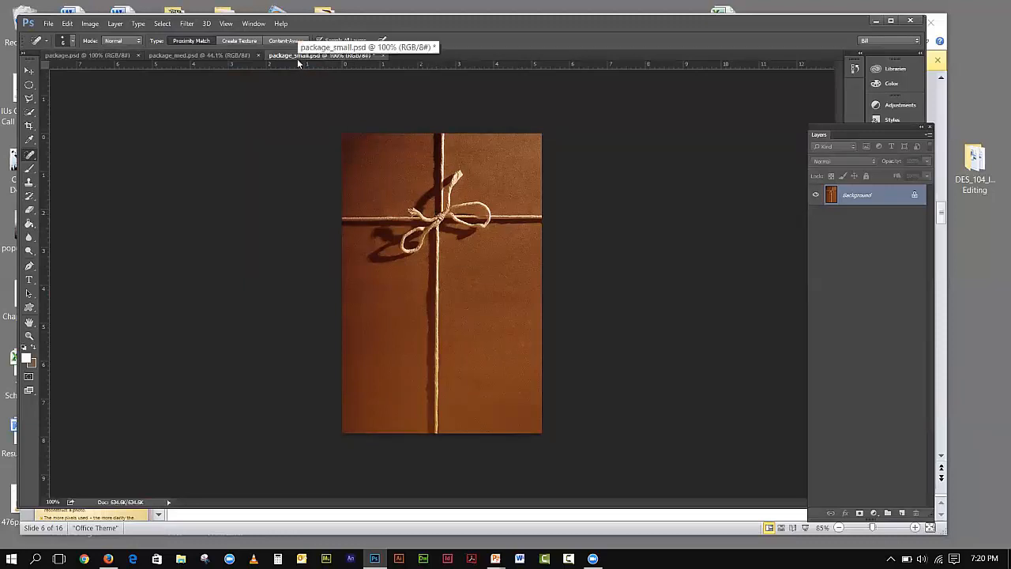
pyautogui.click(226, 22)
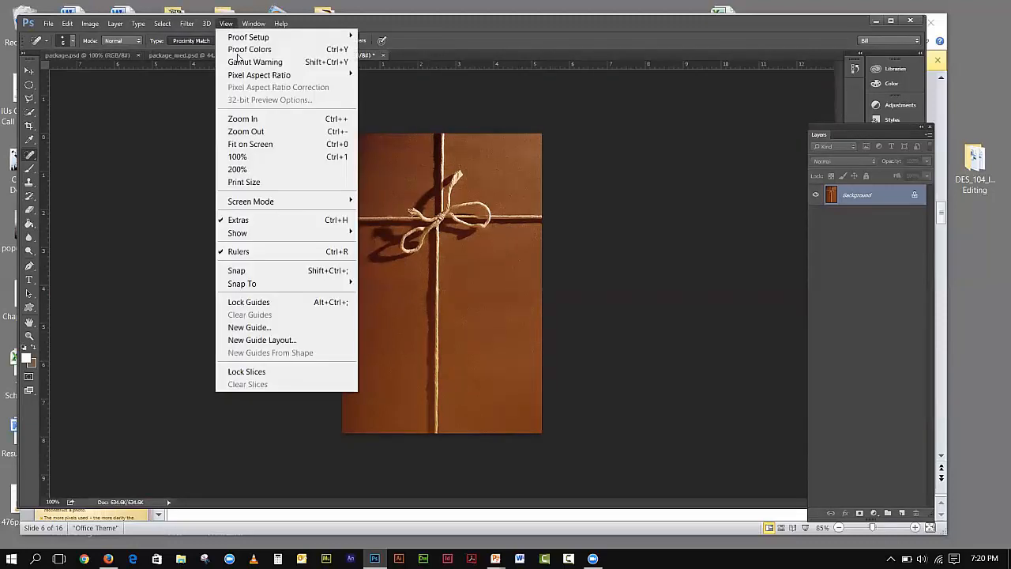
pyautogui.click(251, 158)
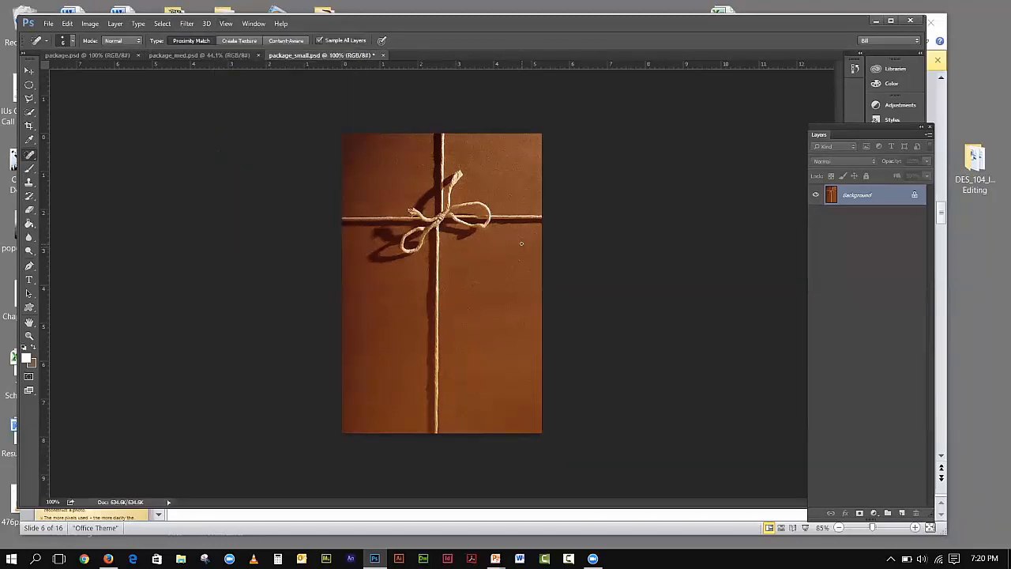
pyautogui.click(91, 24)
pyautogui.click(132, 119)
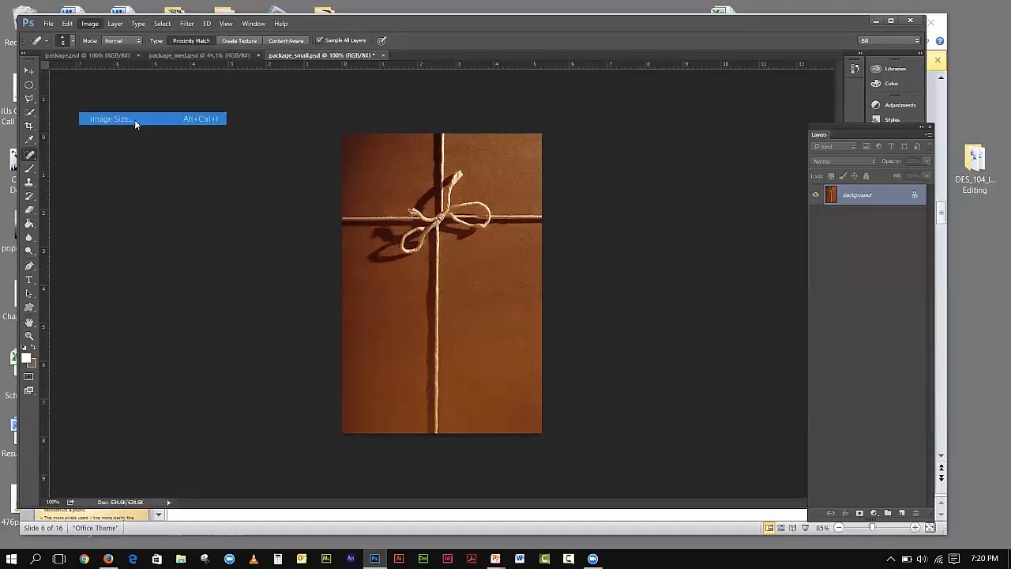
pyautogui.moveTo(572, 105); pyautogui.dragTo(651, 124)
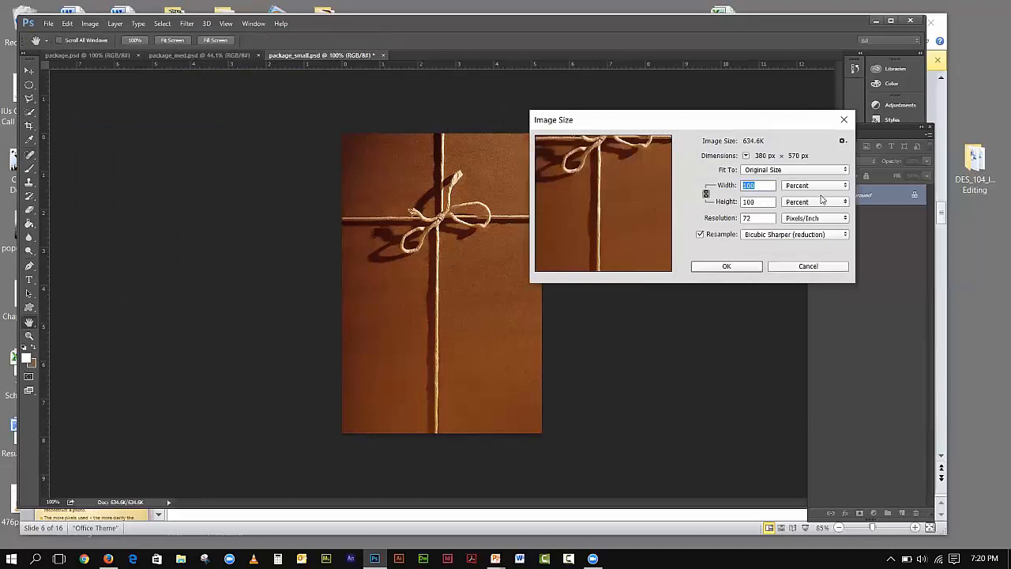
pyautogui.click(810, 188)
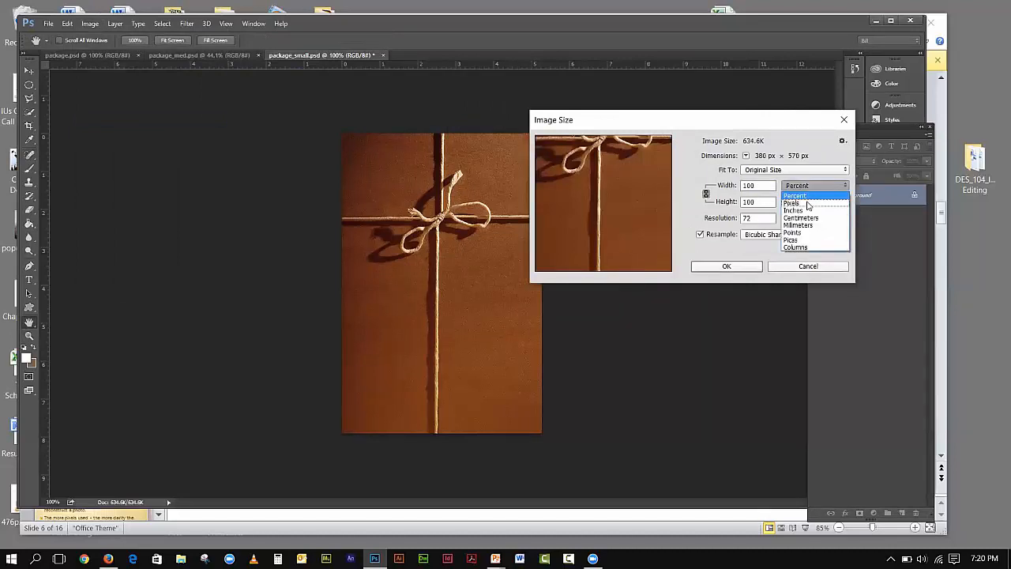
pyautogui.click(808, 205)
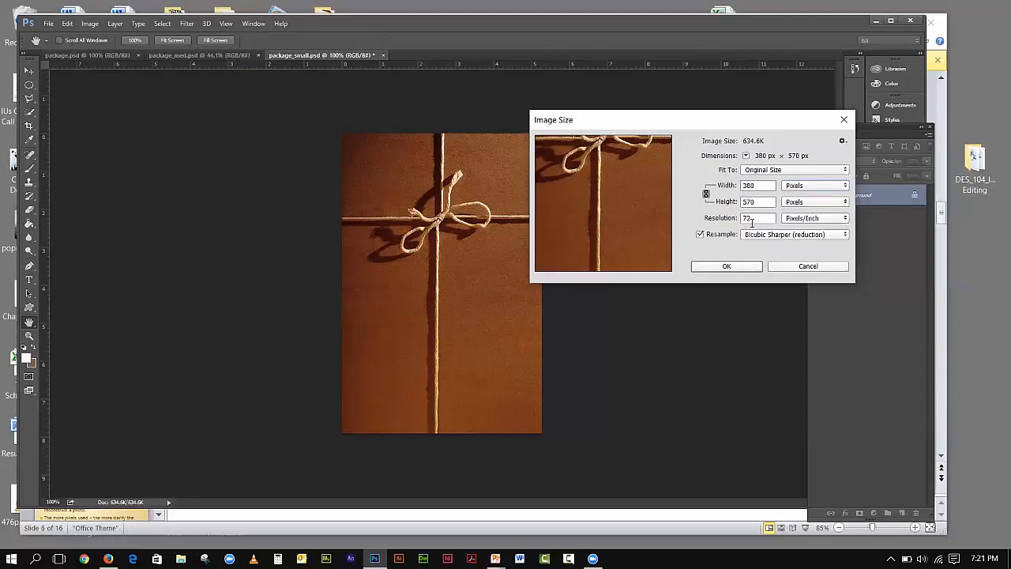
pyautogui.click(787, 269)
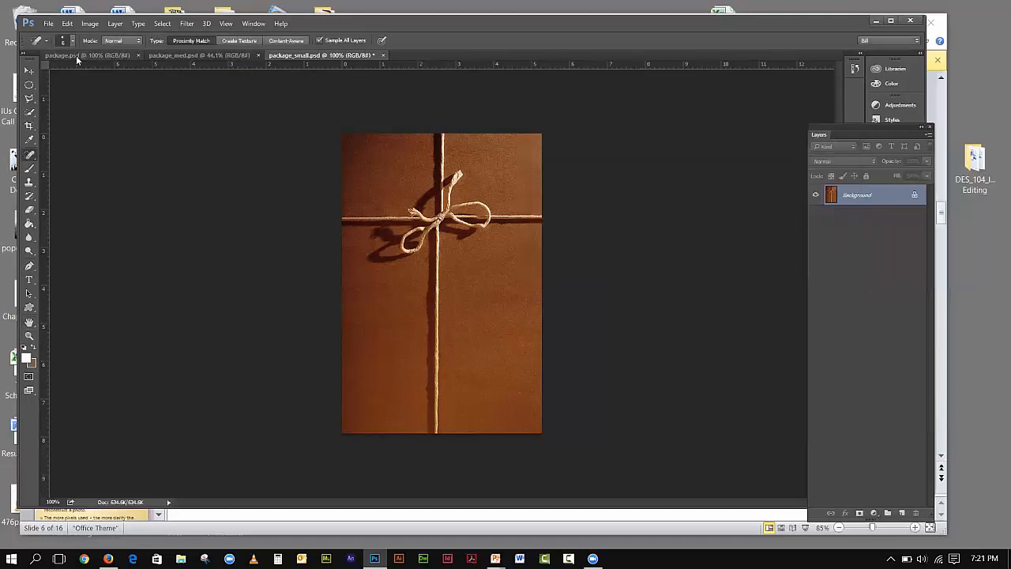
# - Resample package.psd to 150 pixels/inch with Bicubic Sharper, then view it at 100%
pyautogui.click(76, 56)
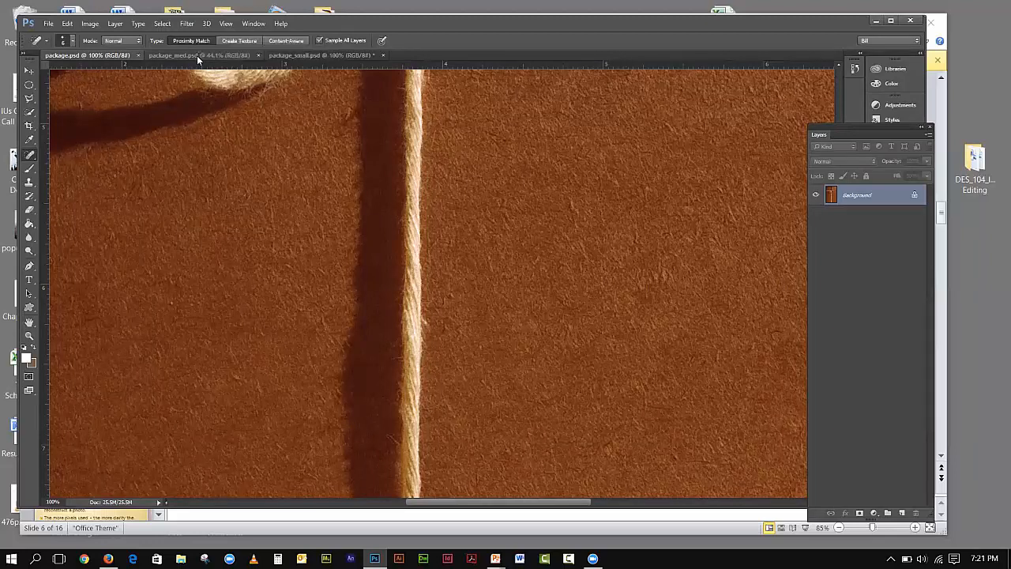
pyautogui.click(87, 25)
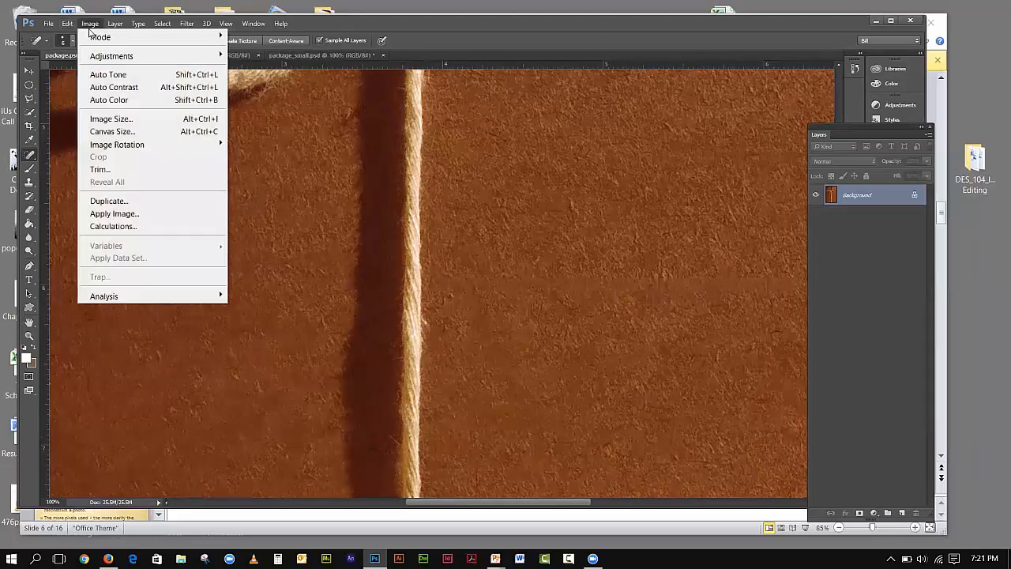
pyautogui.click(112, 120)
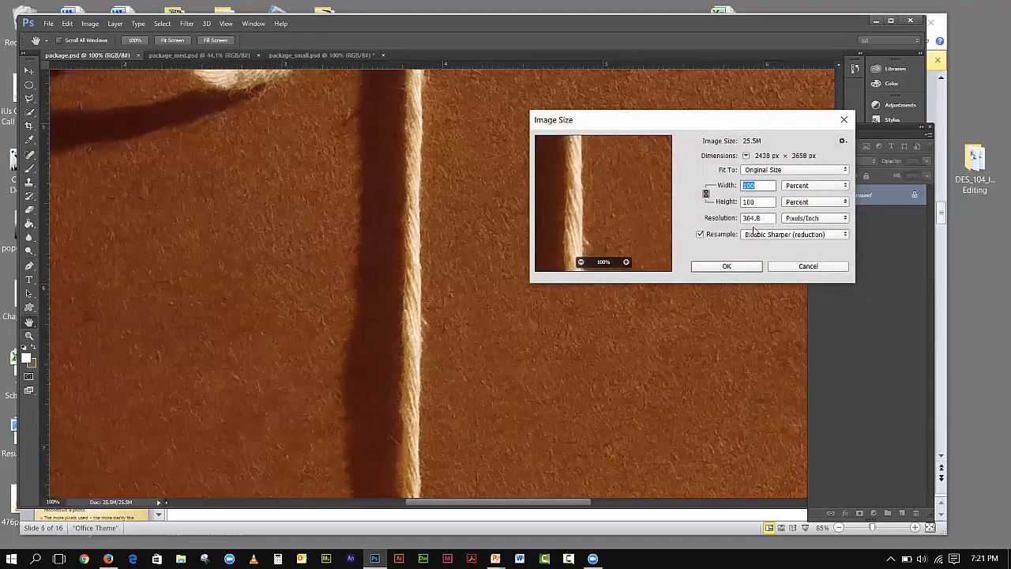
pyautogui.doubleClick(751, 218)
pyautogui.write('1')
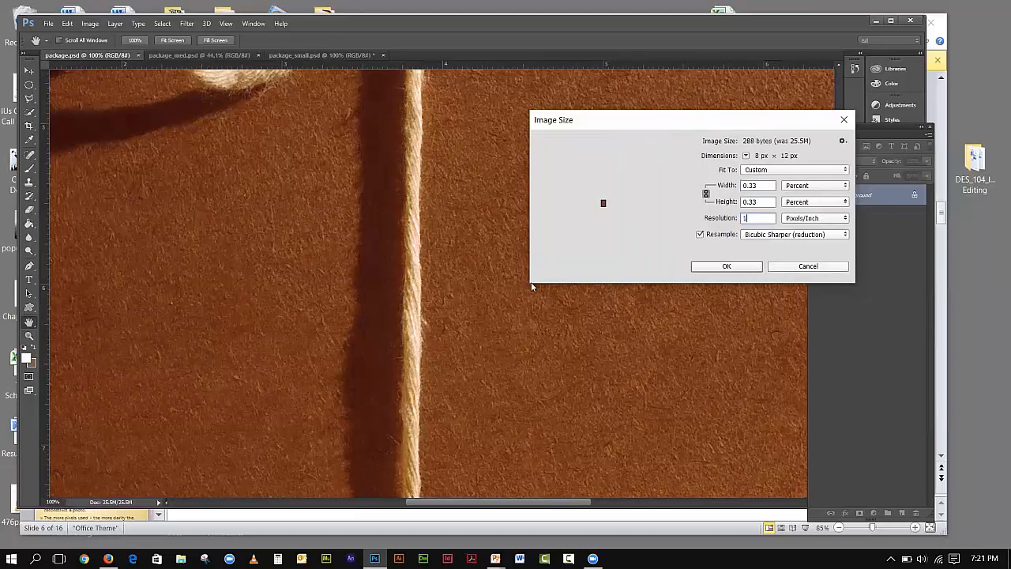
pyautogui.write('50')
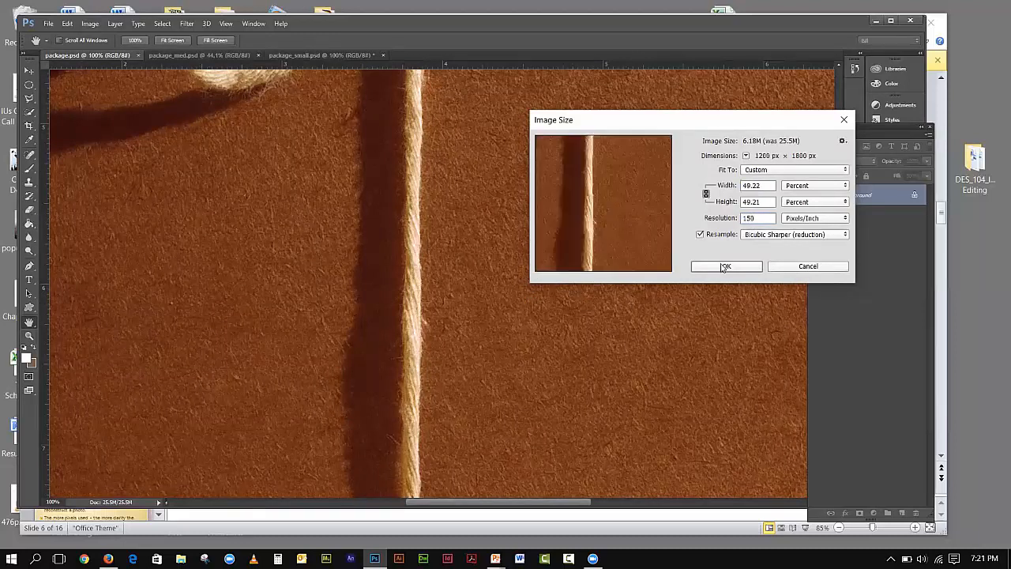
pyautogui.click(762, 236)
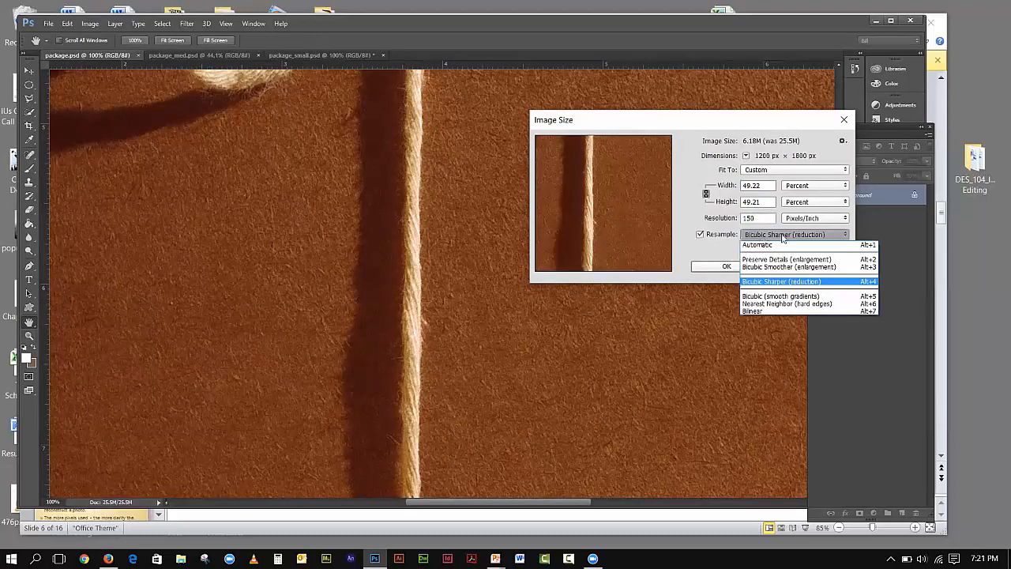
pyautogui.click(766, 235)
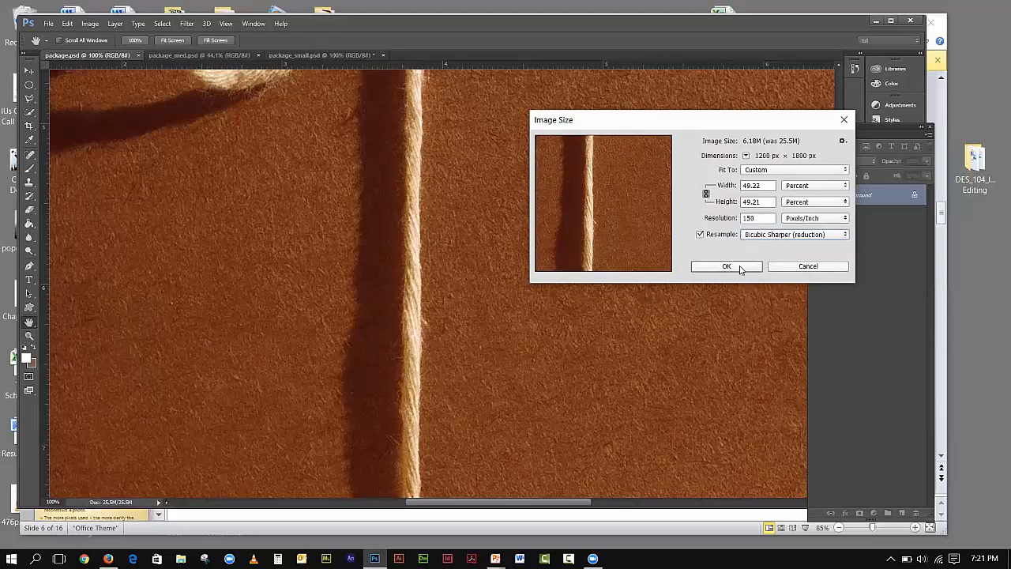
pyautogui.click(727, 266)
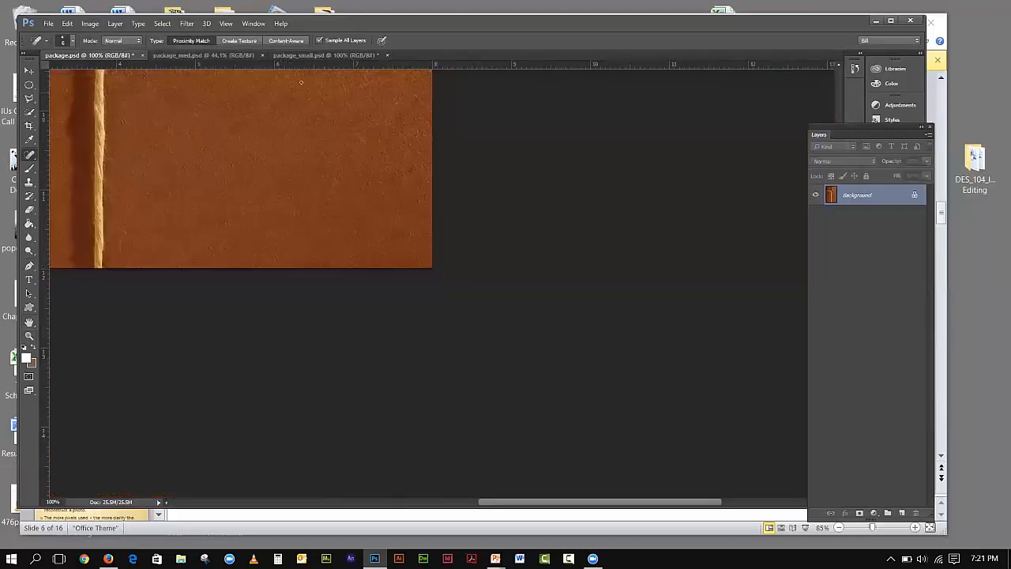
pyautogui.click(225, 24)
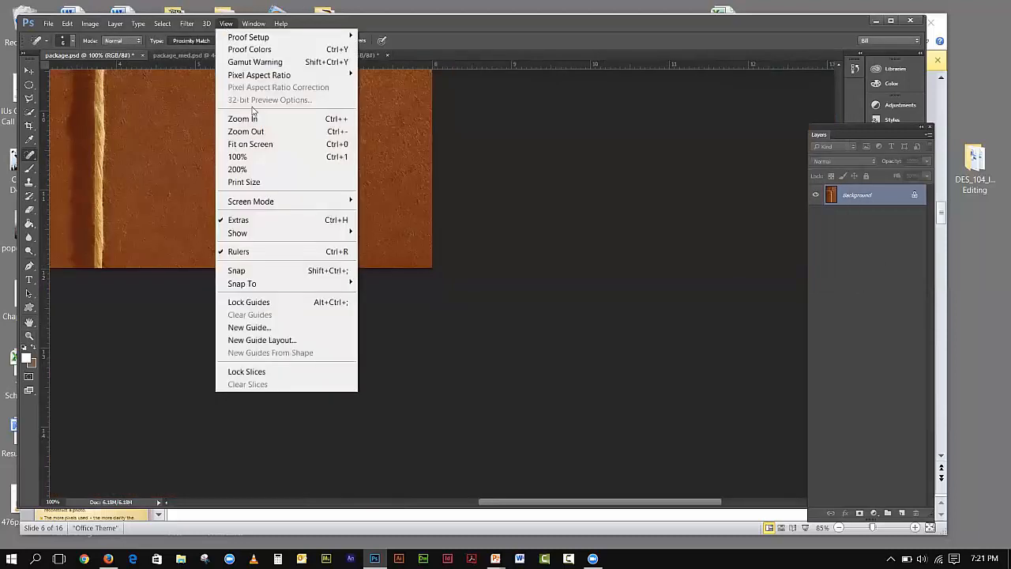
pyautogui.click(252, 155)
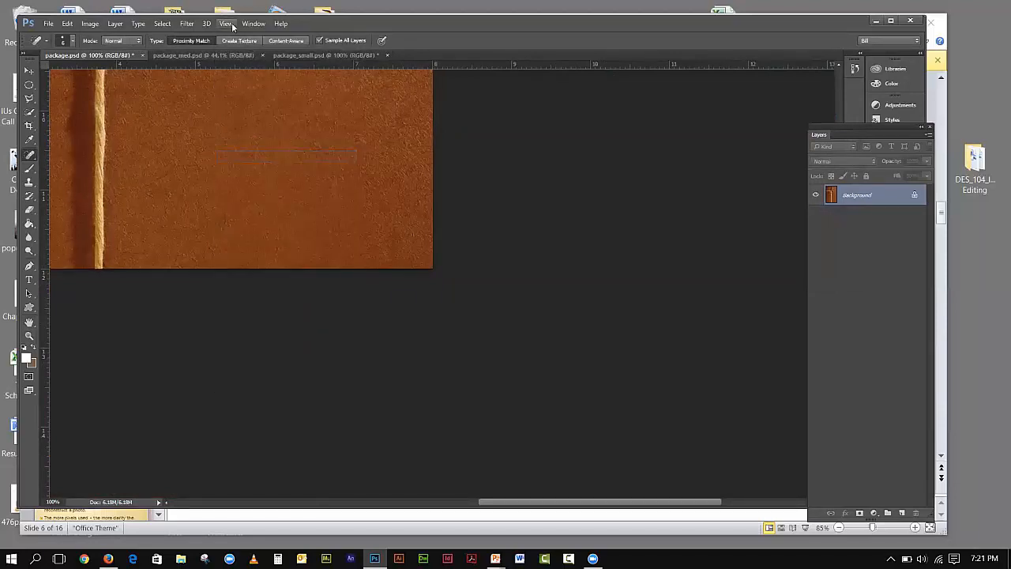
pyautogui.click(225, 24)
pyautogui.click(267, 144)
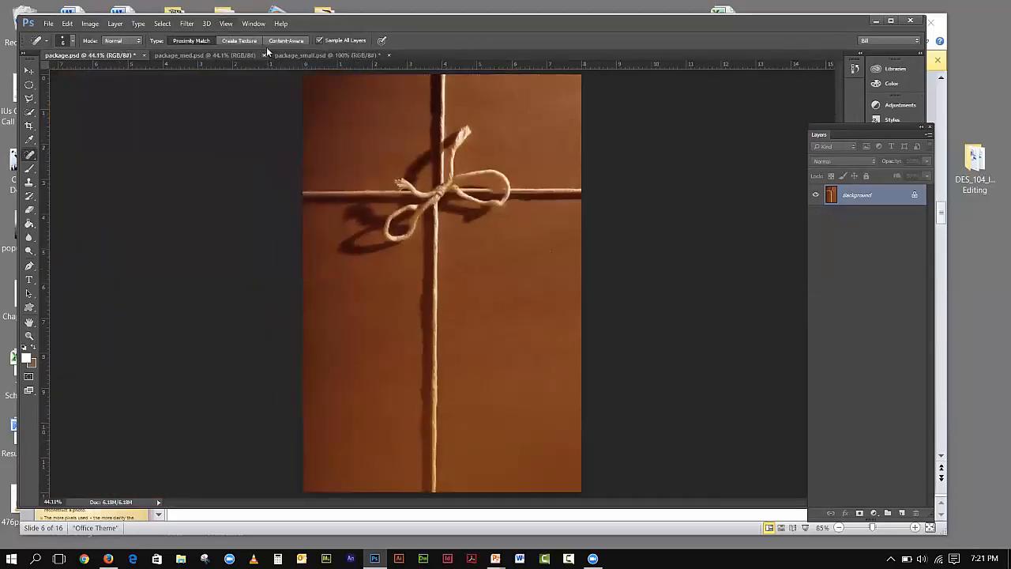
pyautogui.click(227, 24)
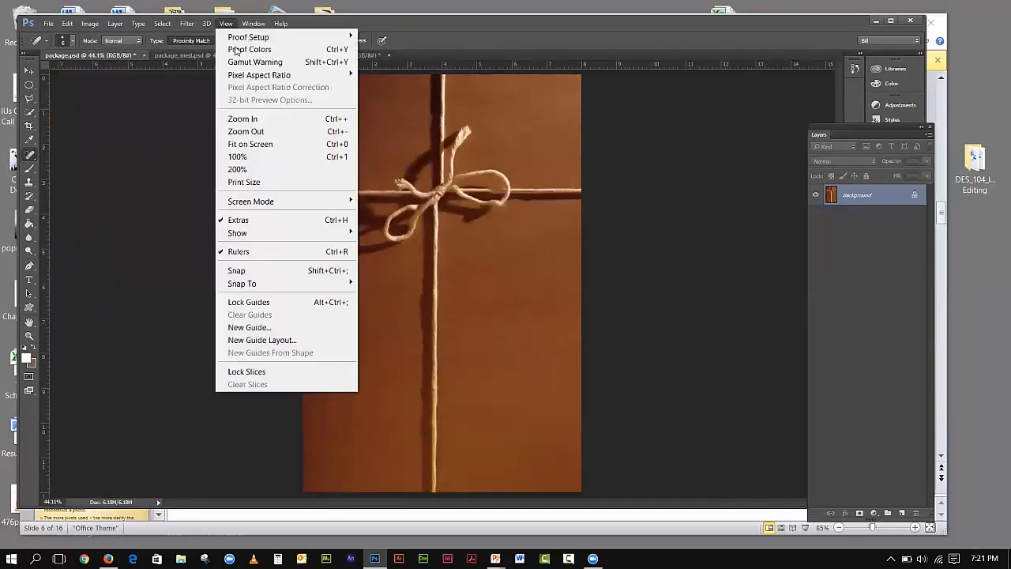
pyautogui.click(255, 157)
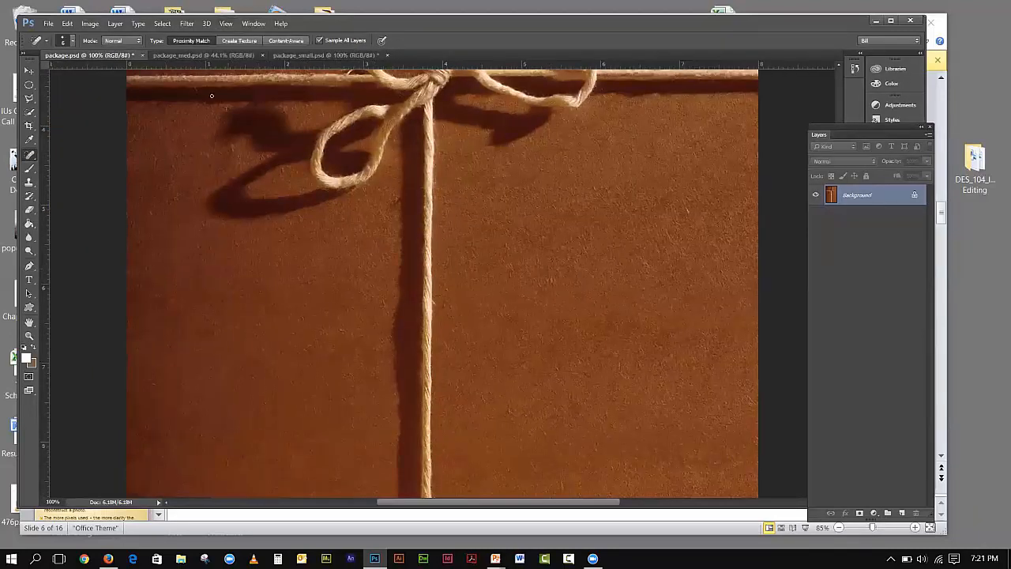
pyautogui.click(169, 57)
pyautogui.click(226, 24)
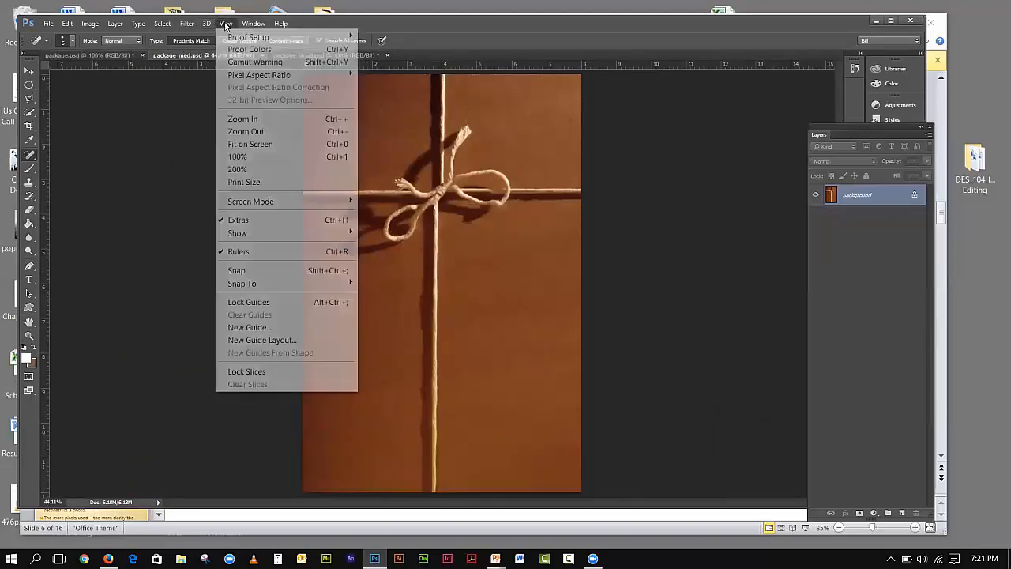
pyautogui.click(247, 156)
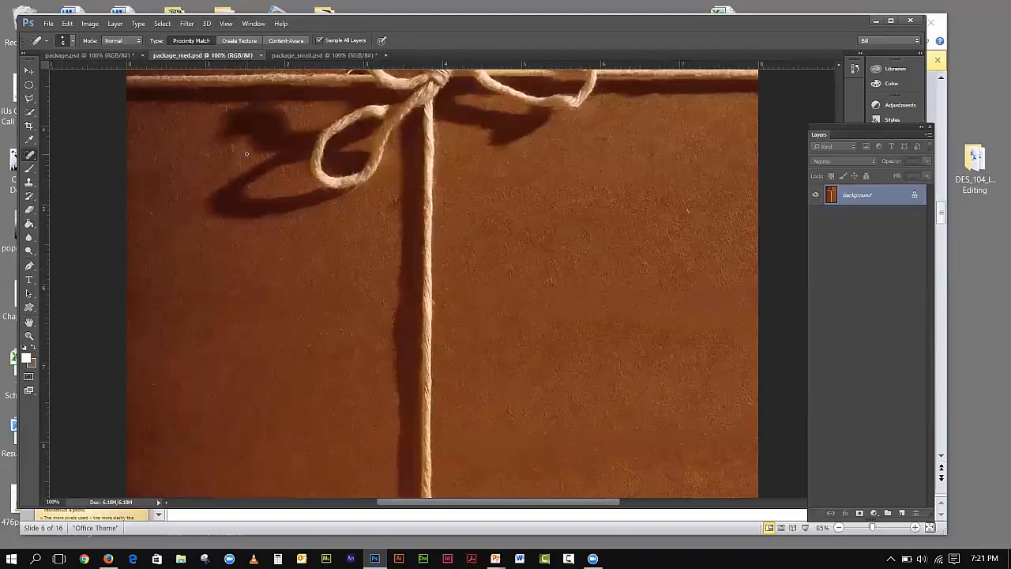
pyautogui.click(89, 56)
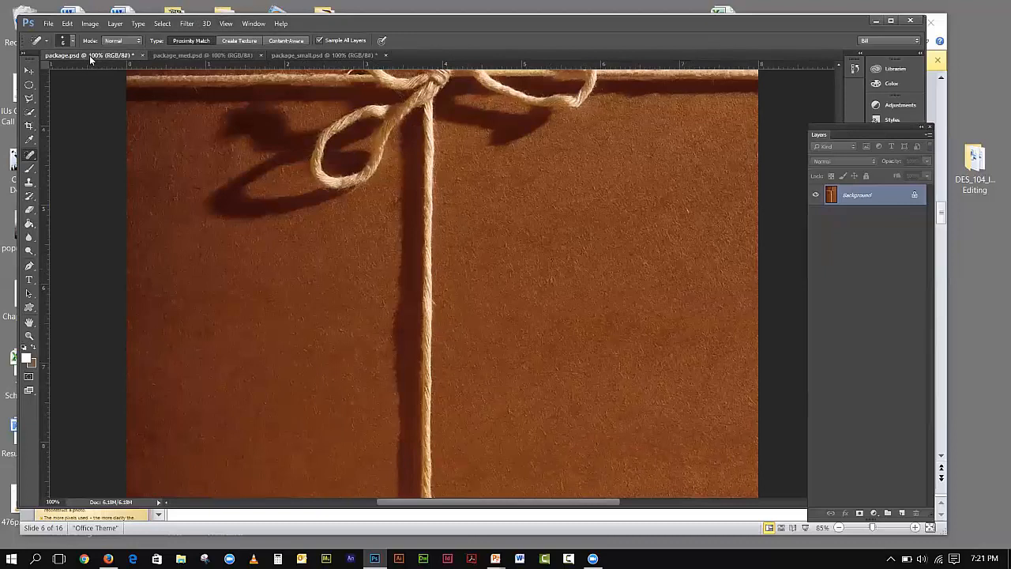
pyautogui.click(215, 59)
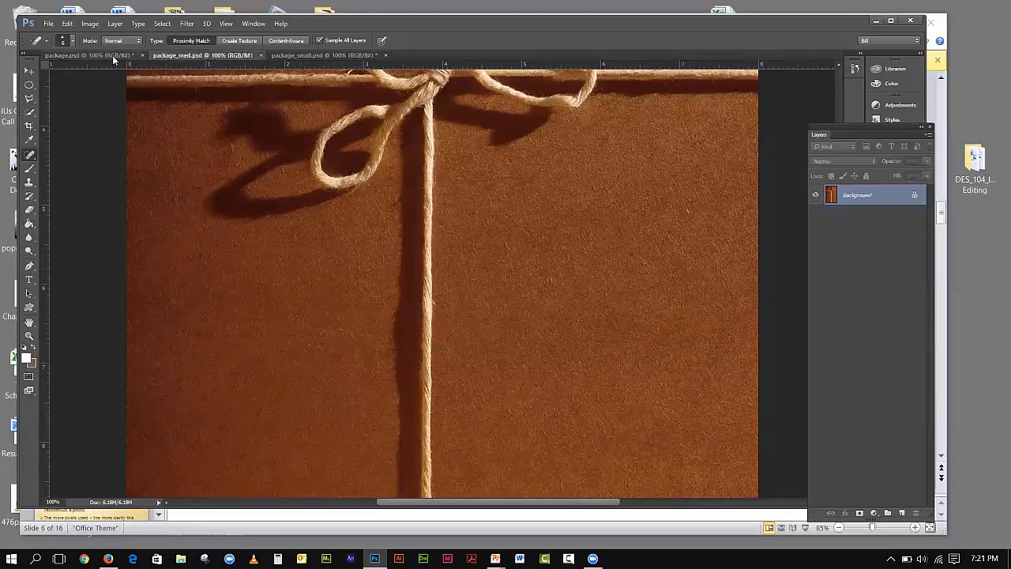
pyautogui.click(112, 55)
pyautogui.click(218, 57)
pyautogui.click(99, 57)
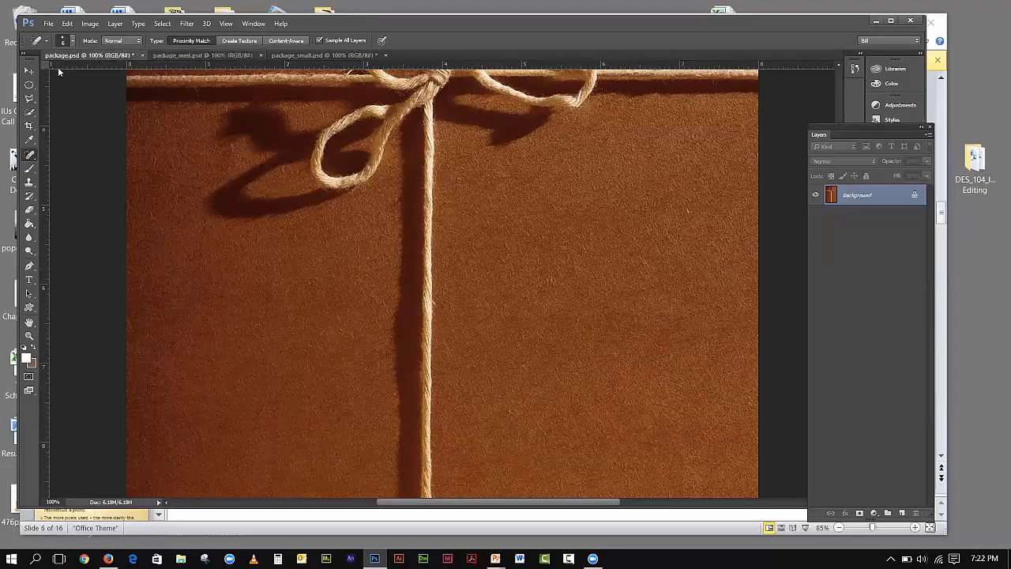
# - Open Image Size for package.psd and show its width and height in pixels
pyautogui.click(90, 23)
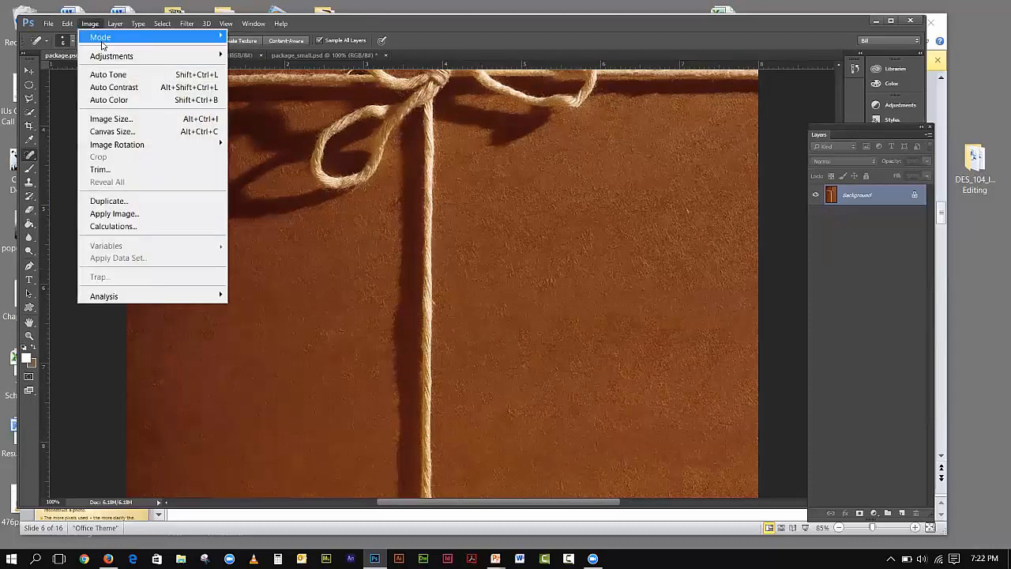
pyautogui.click(115, 119)
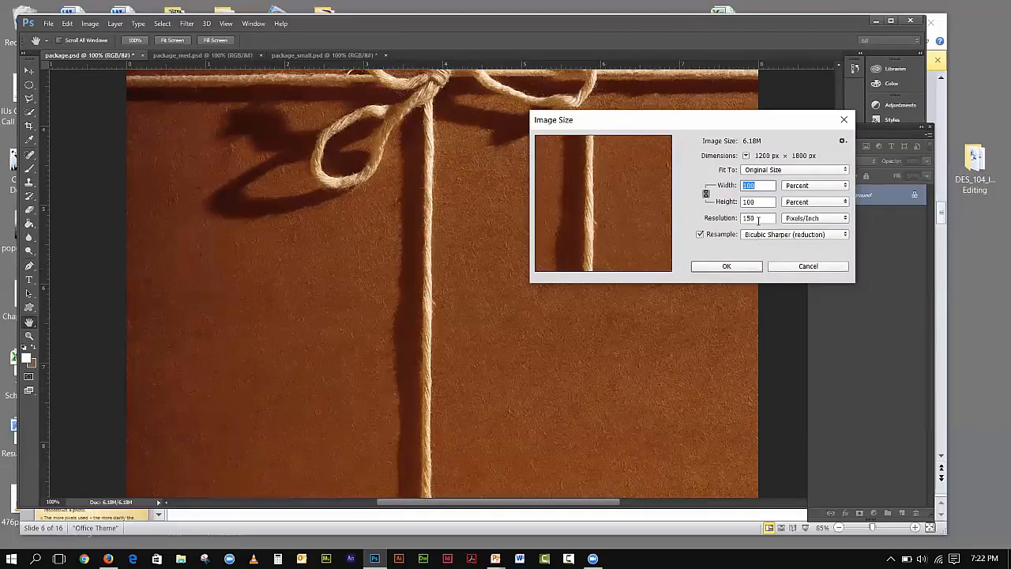
pyautogui.click(799, 185)
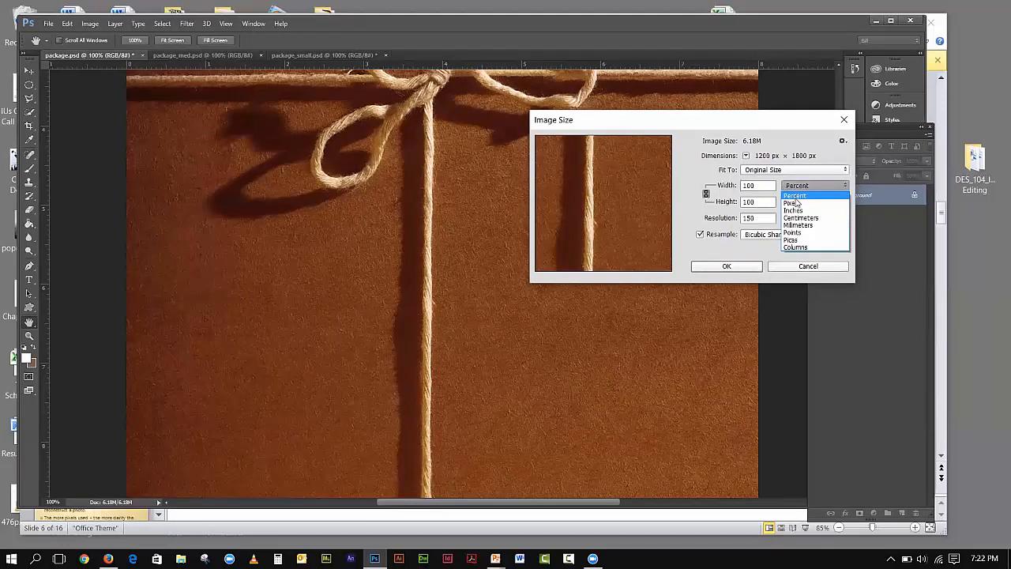
pyautogui.click(795, 203)
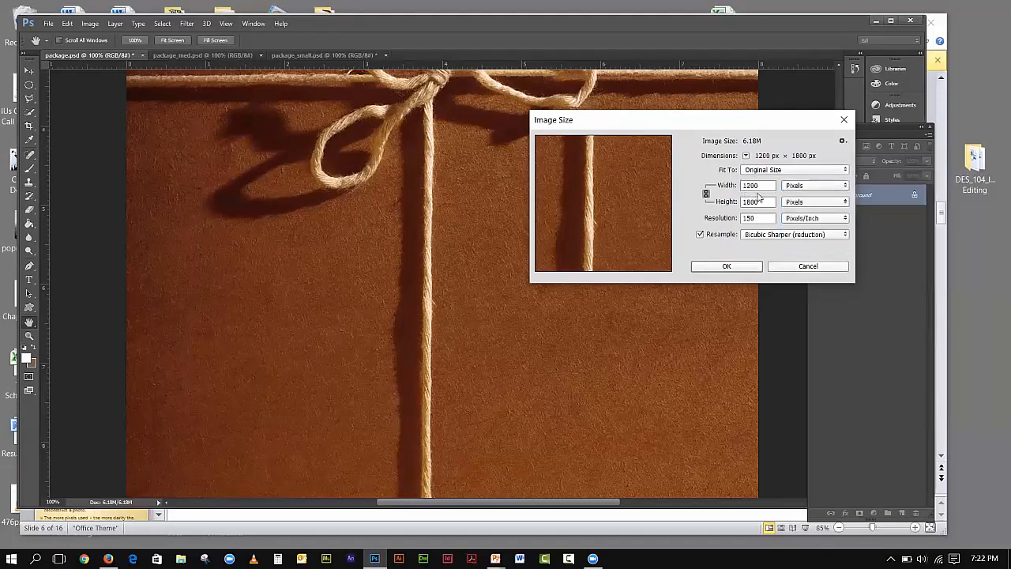
# - Check package_med.psd's Image Size in pixels (1200 × 1800 at 150 ppi), then cancel
pyautogui.click(174, 59)
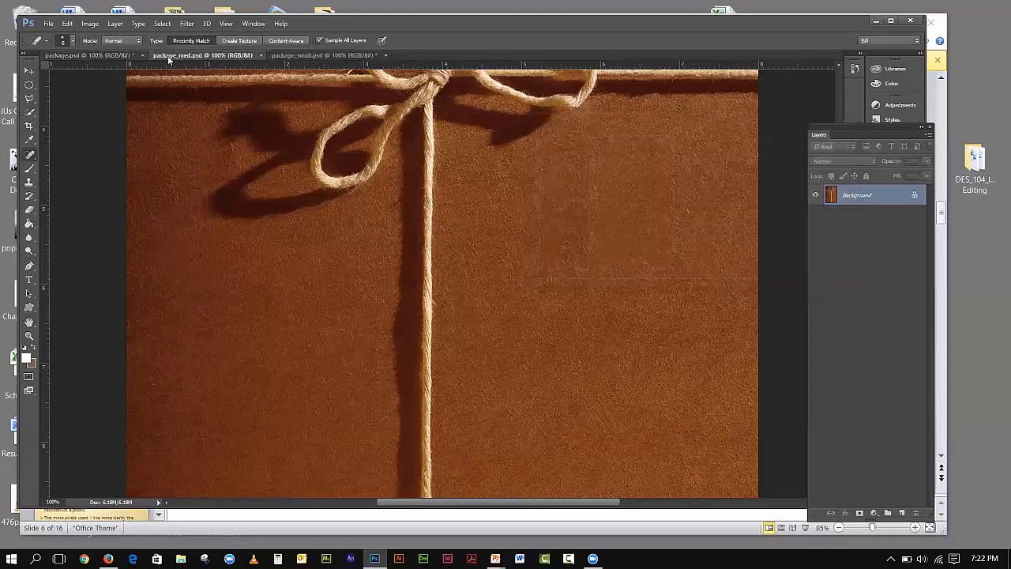
pyautogui.click(90, 23)
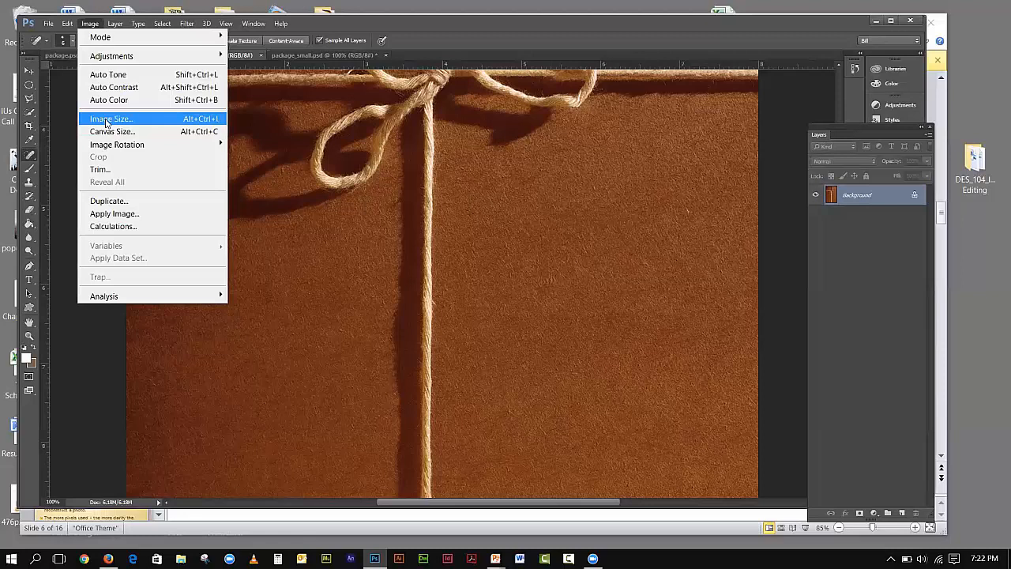
pyautogui.click(103, 119)
pyautogui.click(803, 190)
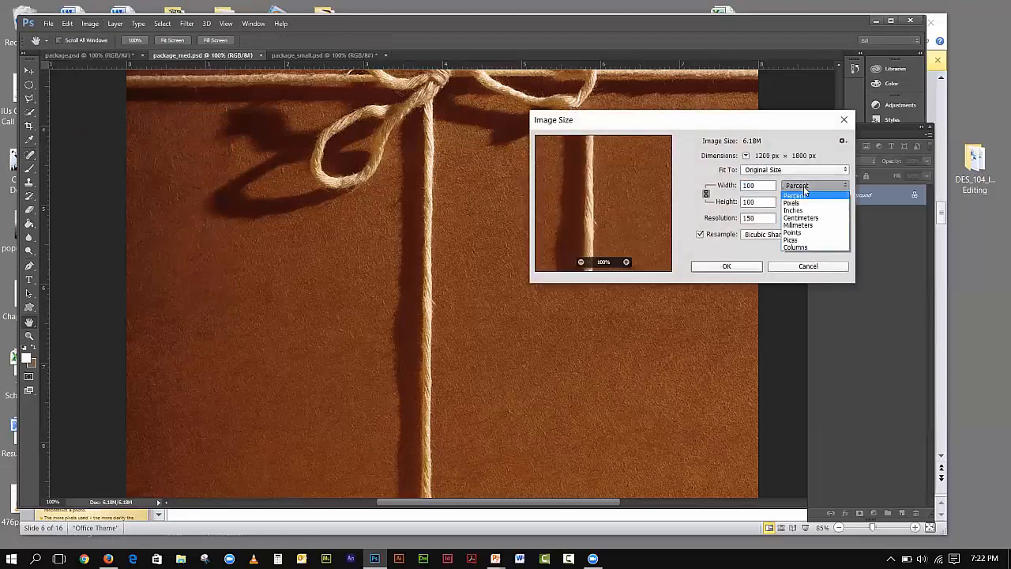
pyautogui.click(803, 204)
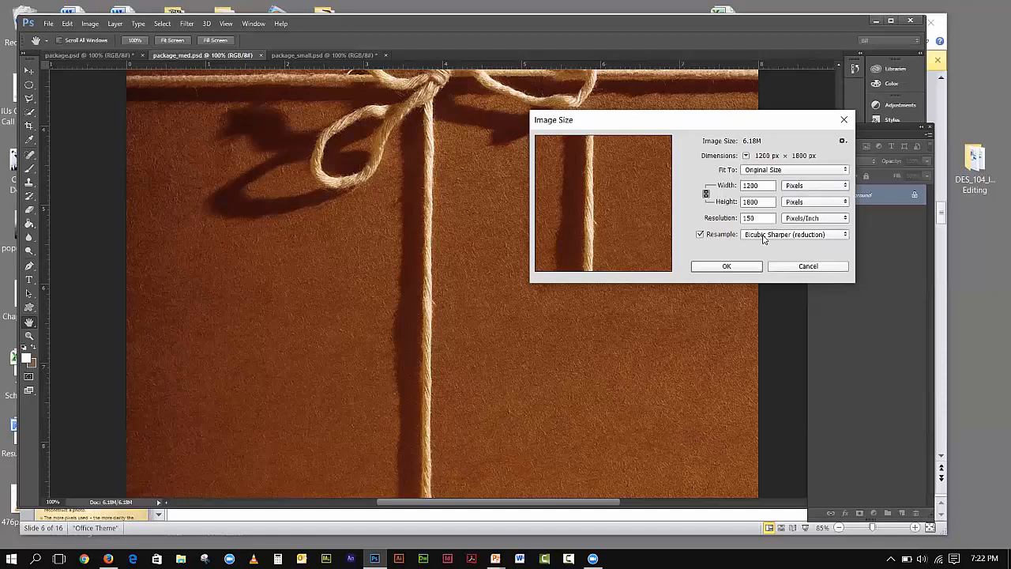
pyautogui.click(787, 272)
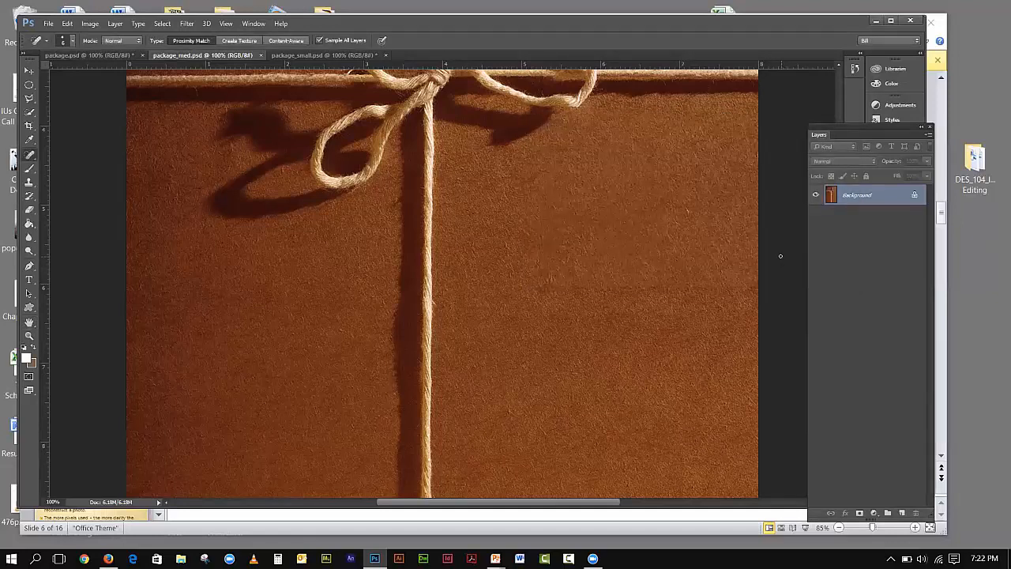
# - Switch to package.psd and resample it to 300 pixels/inch, giving 2400 × 3600 px
pyautogui.click(75, 56)
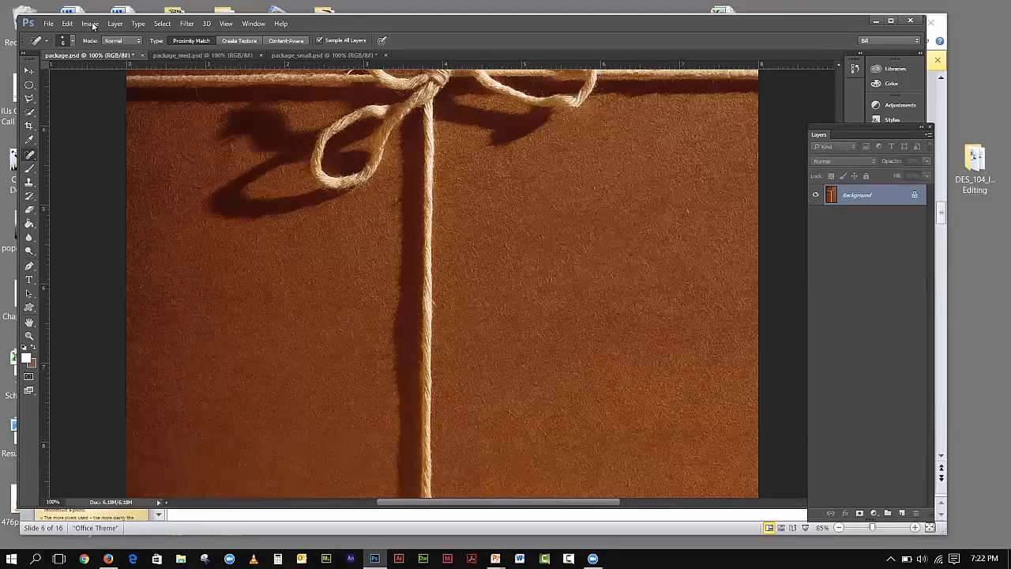
pyautogui.click(91, 24)
pyautogui.click(110, 117)
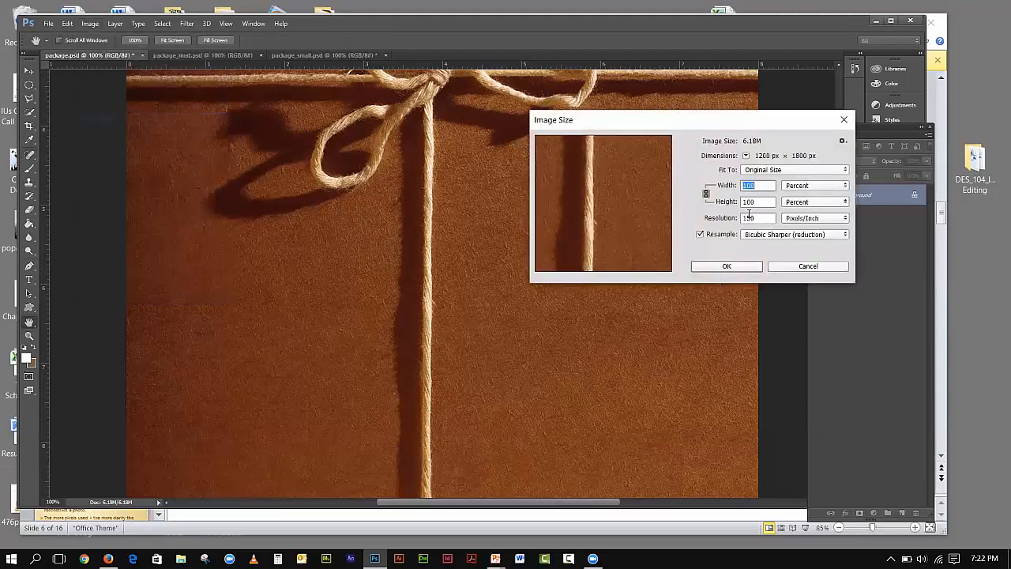
pyautogui.click(791, 187)
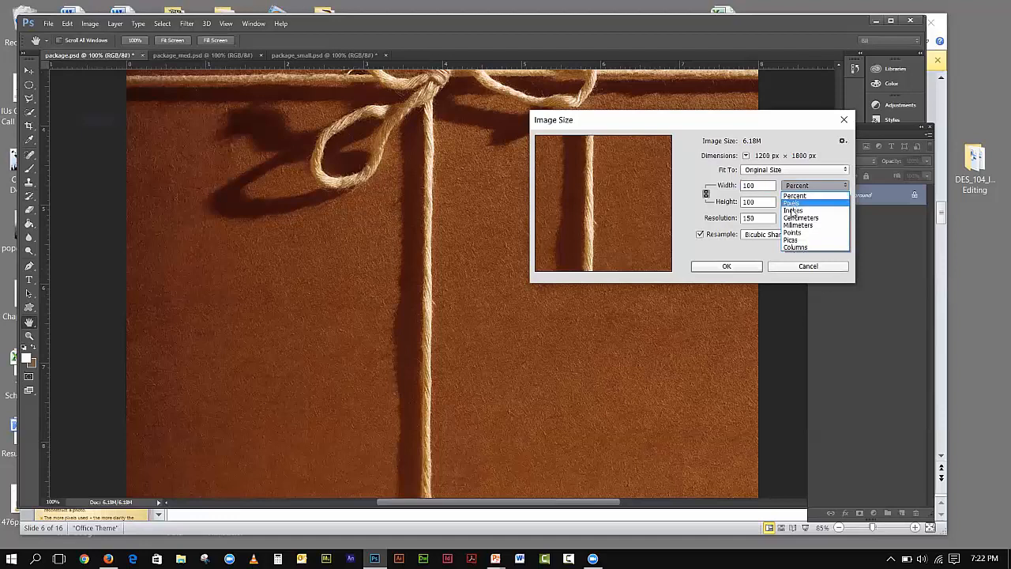
pyautogui.click(793, 204)
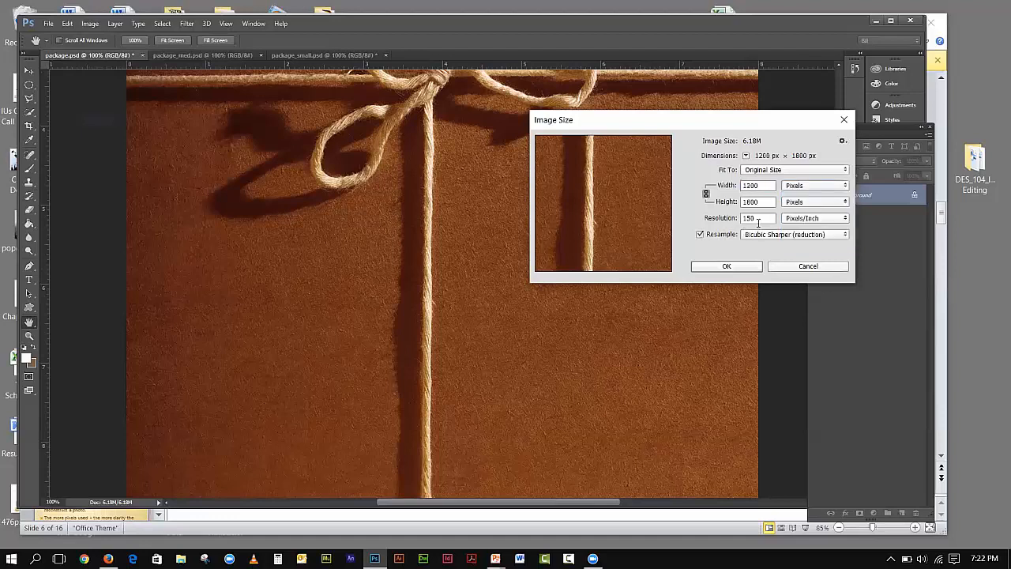
pyautogui.doubleClick(758, 218)
pyautogui.write('300')
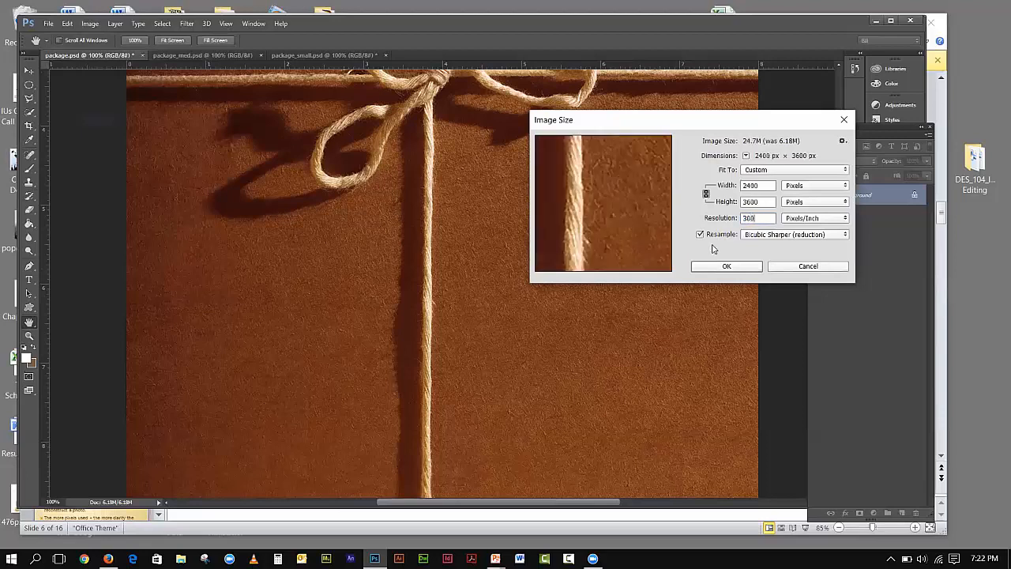
pyautogui.click(748, 267)
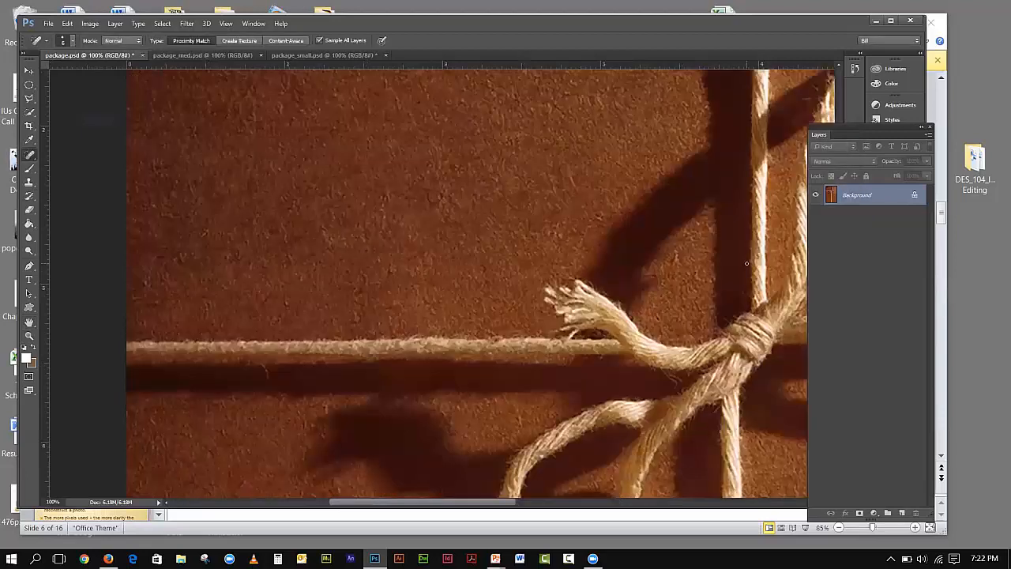
# - Fit the upsampled package.psd to the window, then view it at 100% to inspect the twine
pyautogui.click(226, 23)
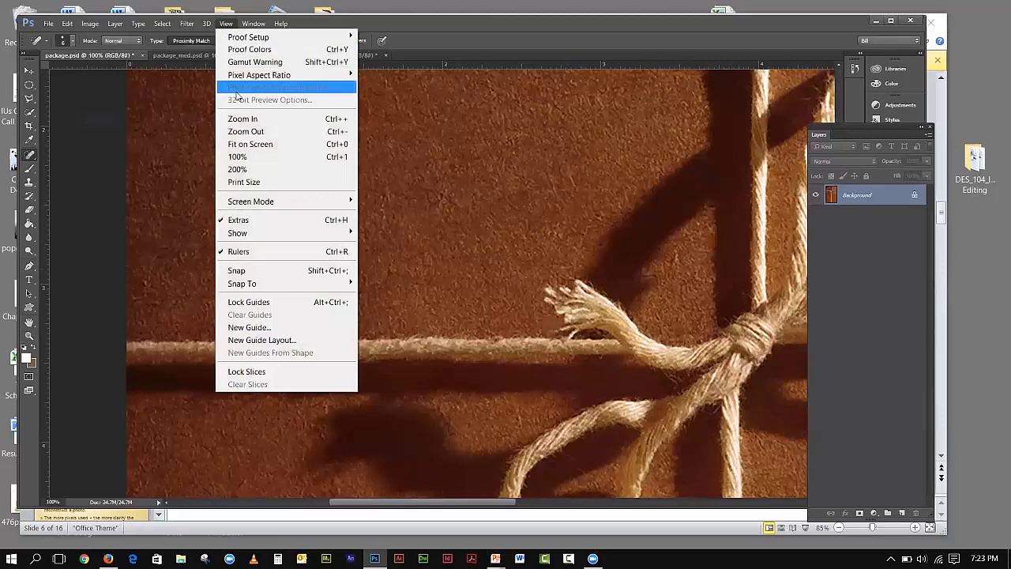
pyautogui.click(238, 145)
pyautogui.click(226, 23)
pyautogui.click(237, 156)
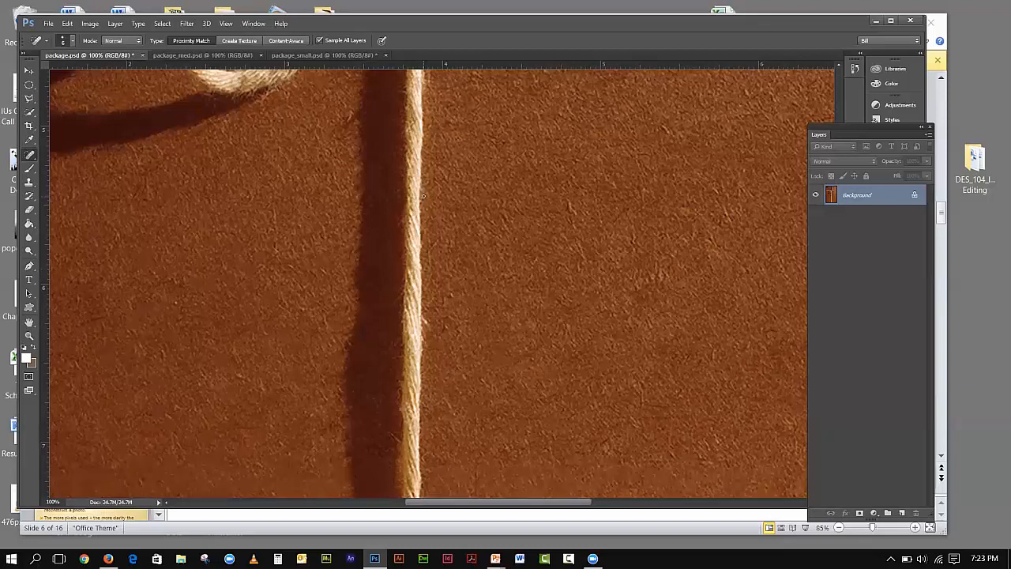
pyautogui.click(47, 24)
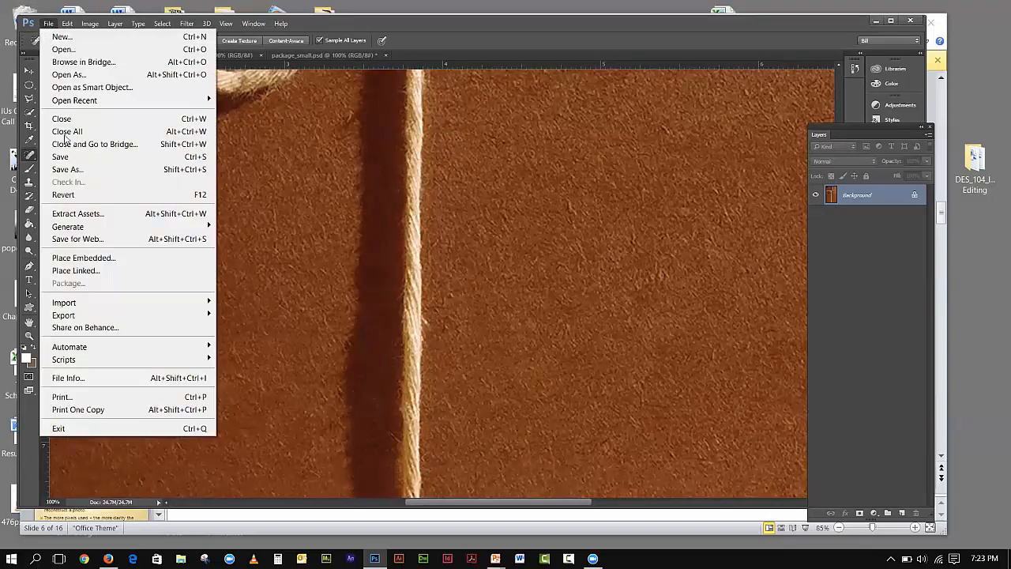
# - Revert package.psd to its saved version, undo the revert, and move the Layers panel aside
pyautogui.click(63, 194)
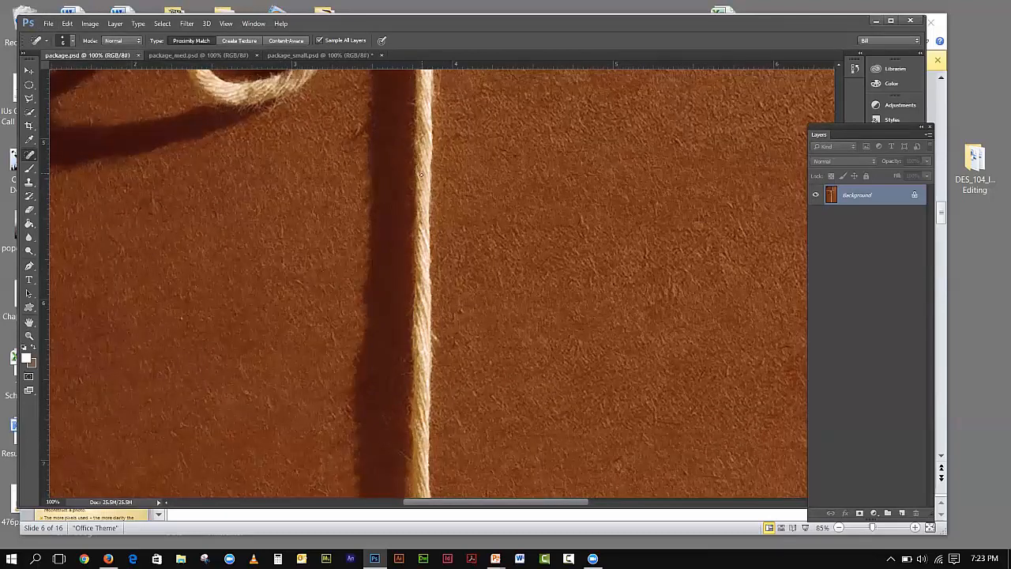
pyautogui.click(67, 25)
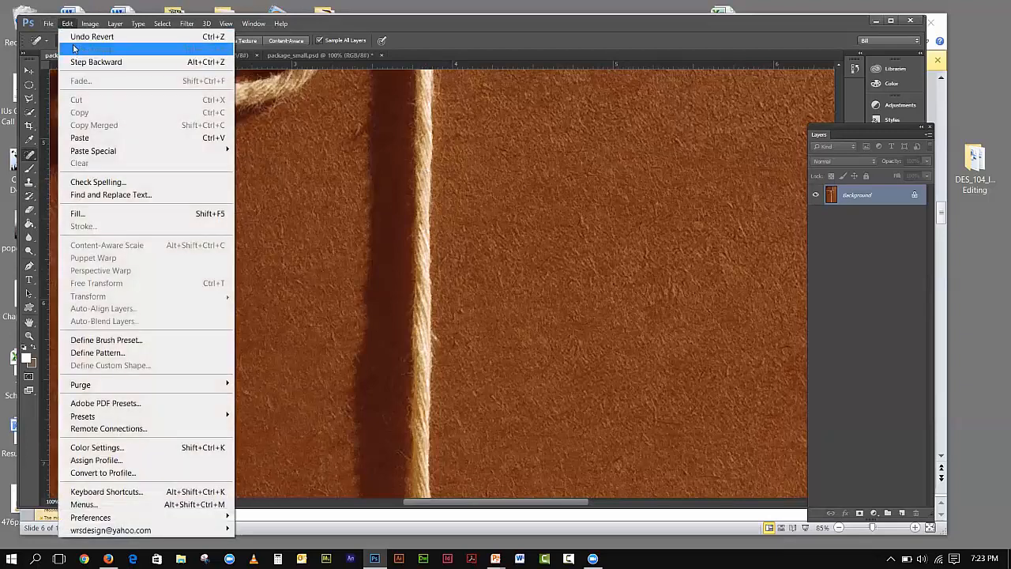
pyautogui.click(75, 38)
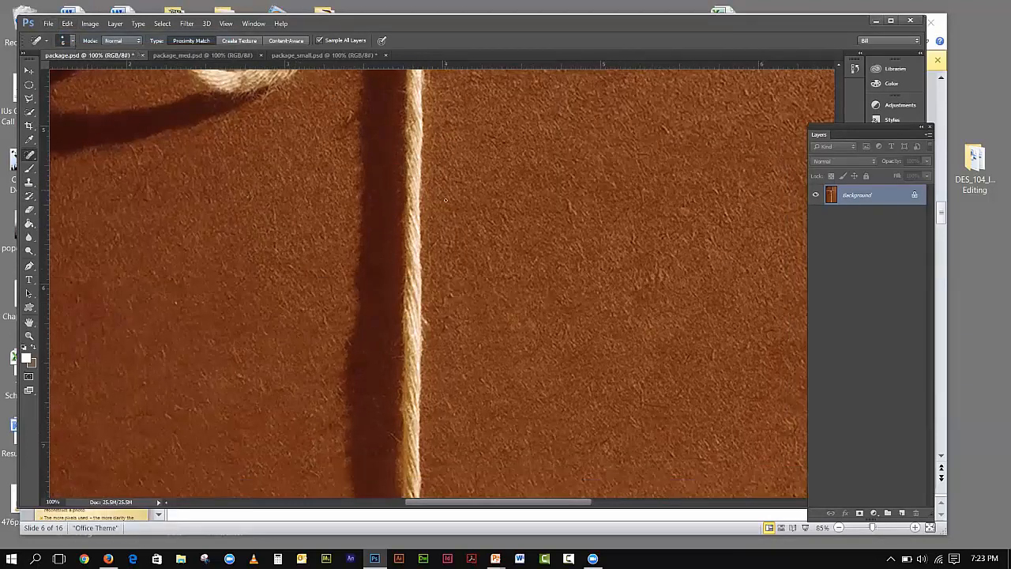
pyautogui.moveTo(829, 134); pyautogui.dragTo(898, 139)
pyautogui.moveTo(838, 259); pyautogui.dragTo(830, 200)
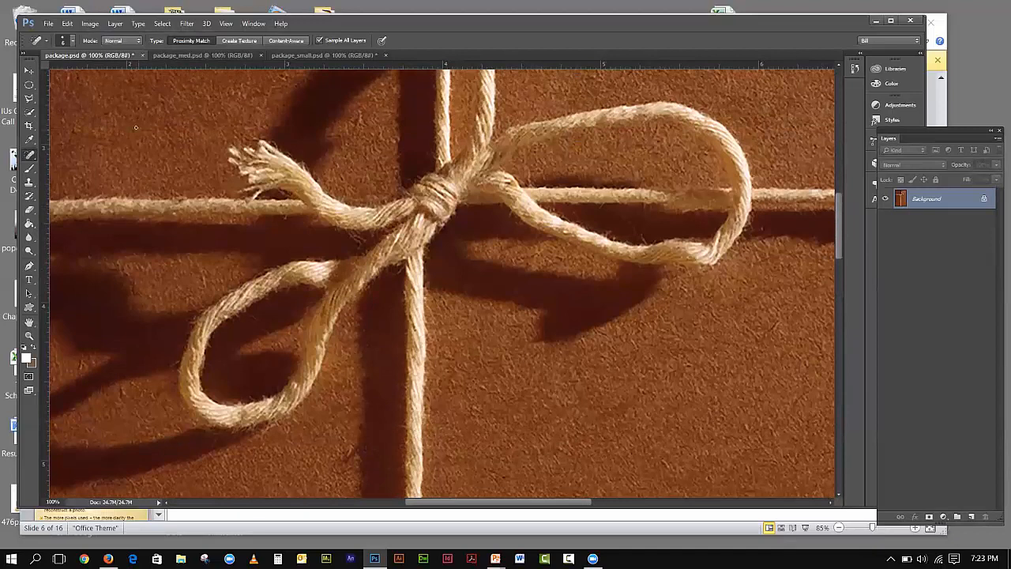
# - Revert again, undo it, then redo the revert to leave the saved 25.5M version
pyautogui.click(48, 22)
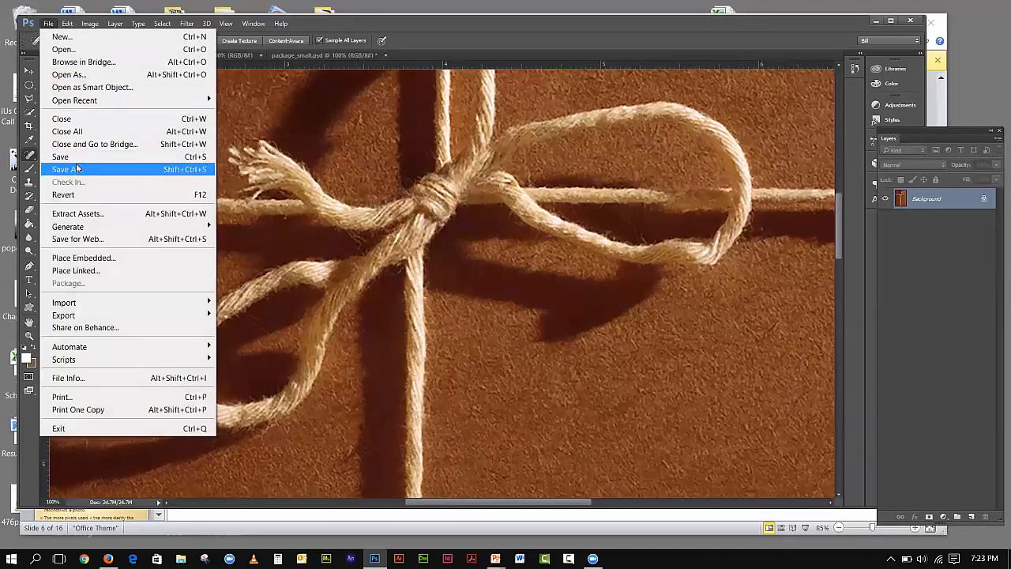
pyautogui.click(64, 194)
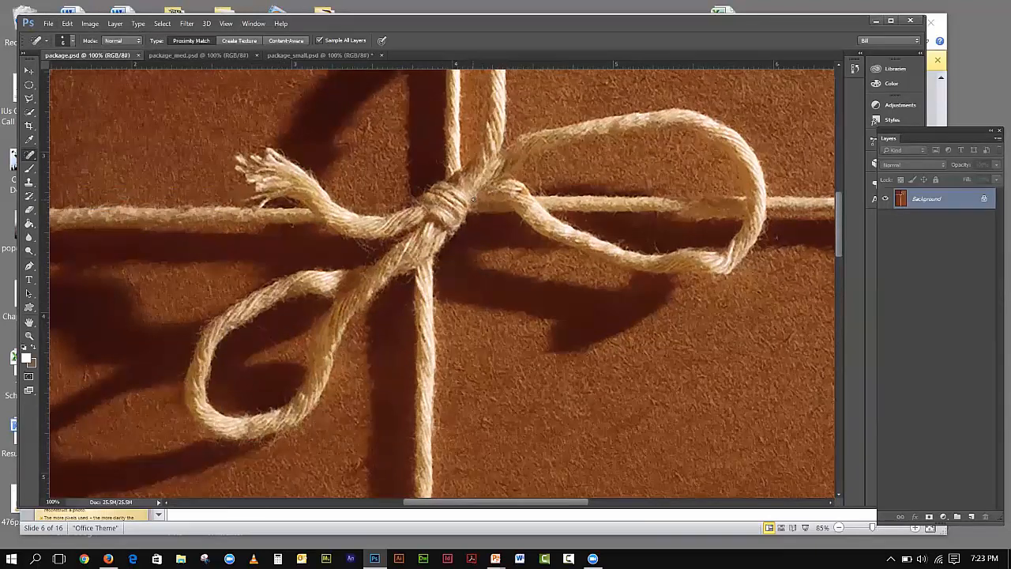
pyautogui.click(67, 23)
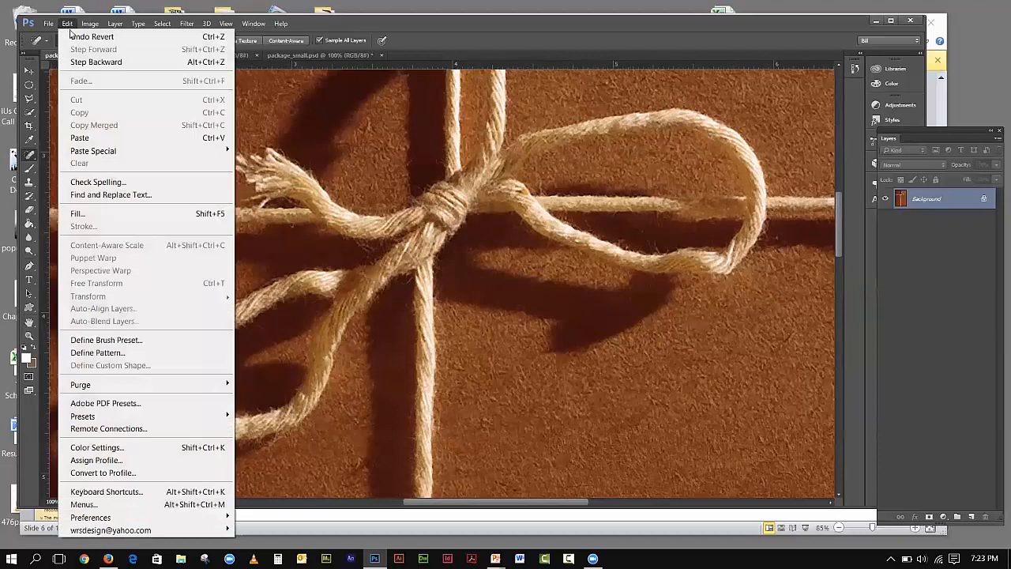
pyautogui.click(73, 37)
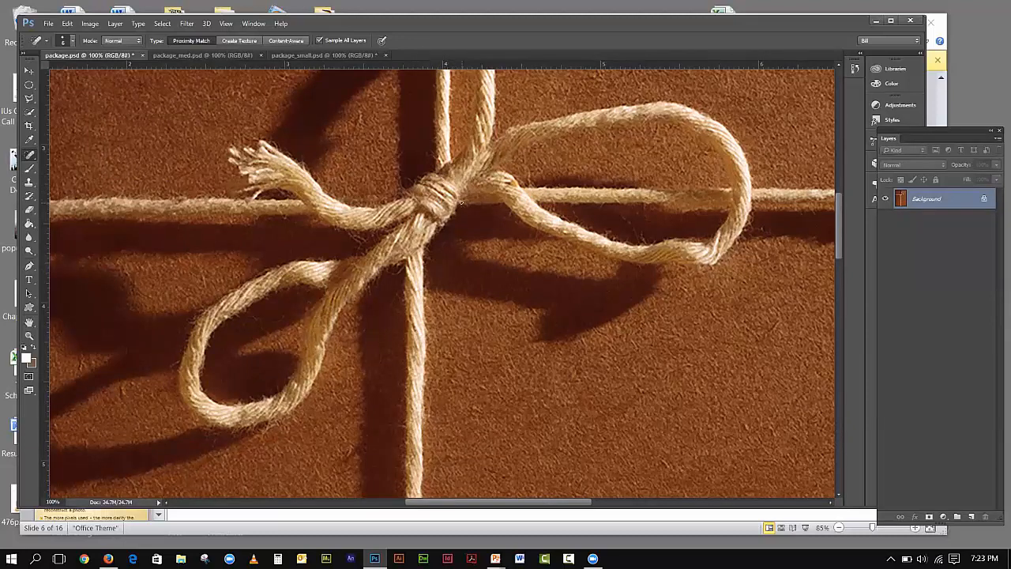
pyautogui.click(67, 25)
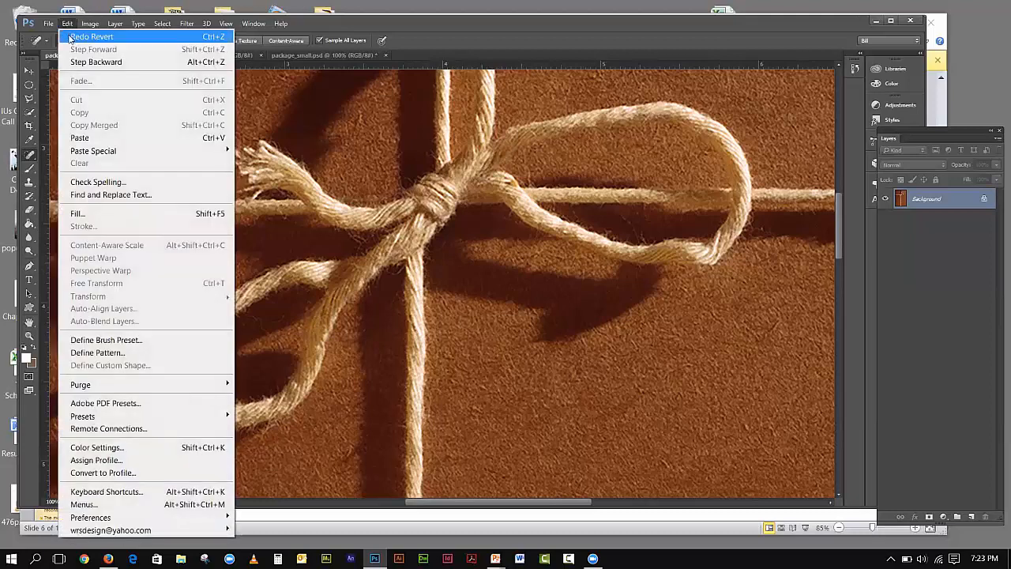
pyautogui.click(70, 37)
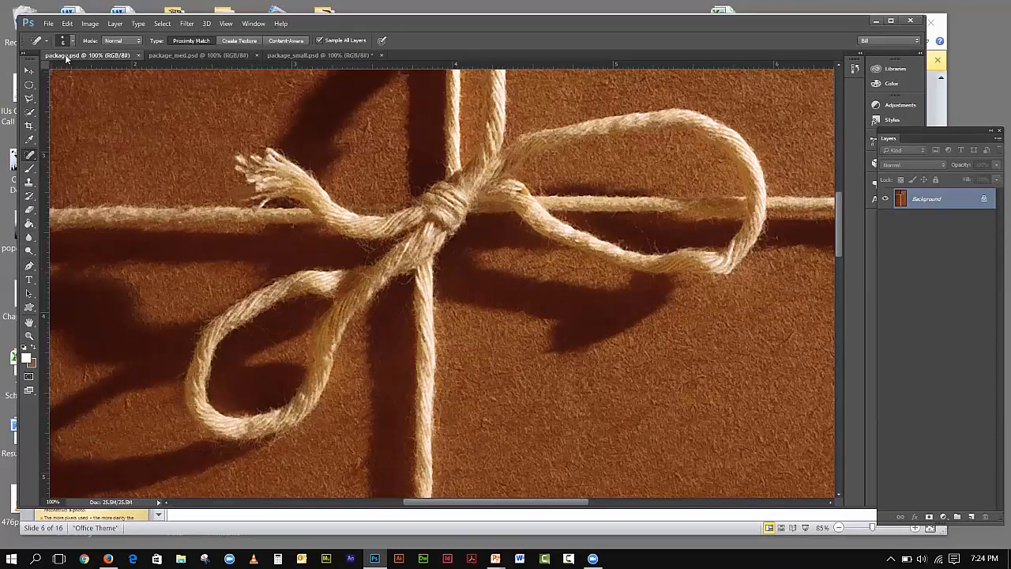
# - Check package.psd's Image Size (2438 × 3658 px, 304.8 ppi) without changes, then switch to package_med.psd
pyautogui.click(90, 24)
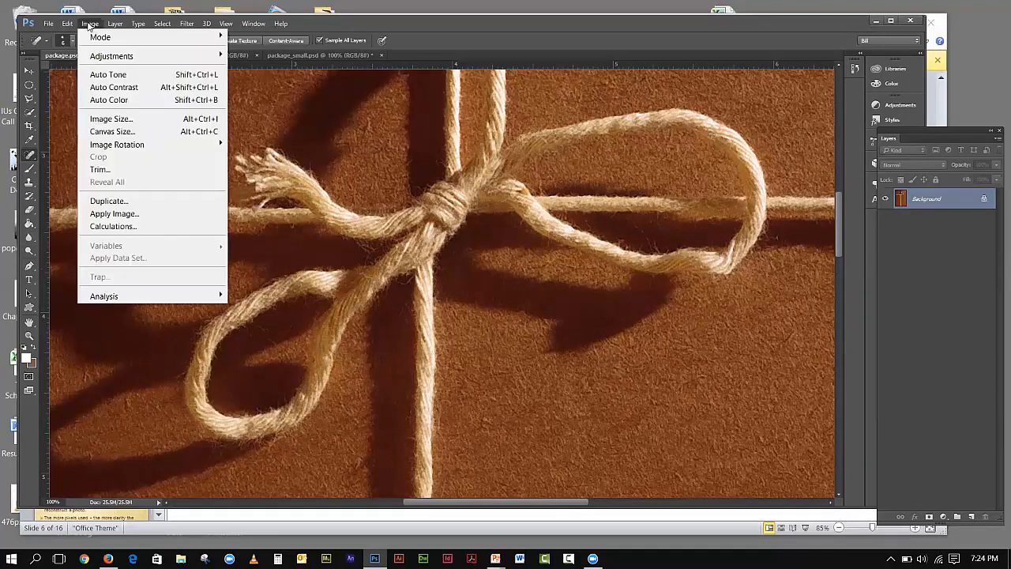
pyautogui.click(109, 118)
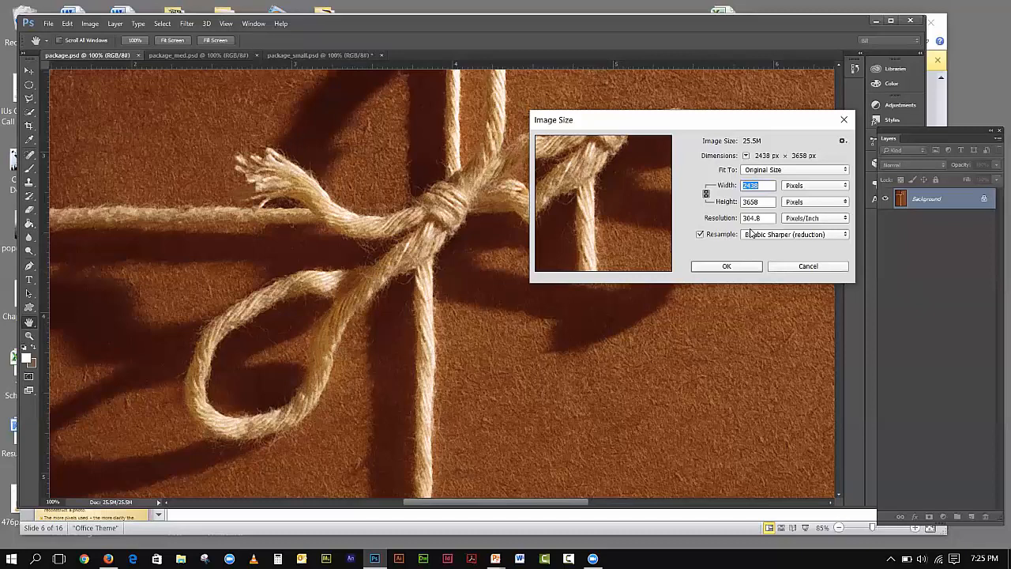
pyautogui.click(806, 267)
pyautogui.click(169, 55)
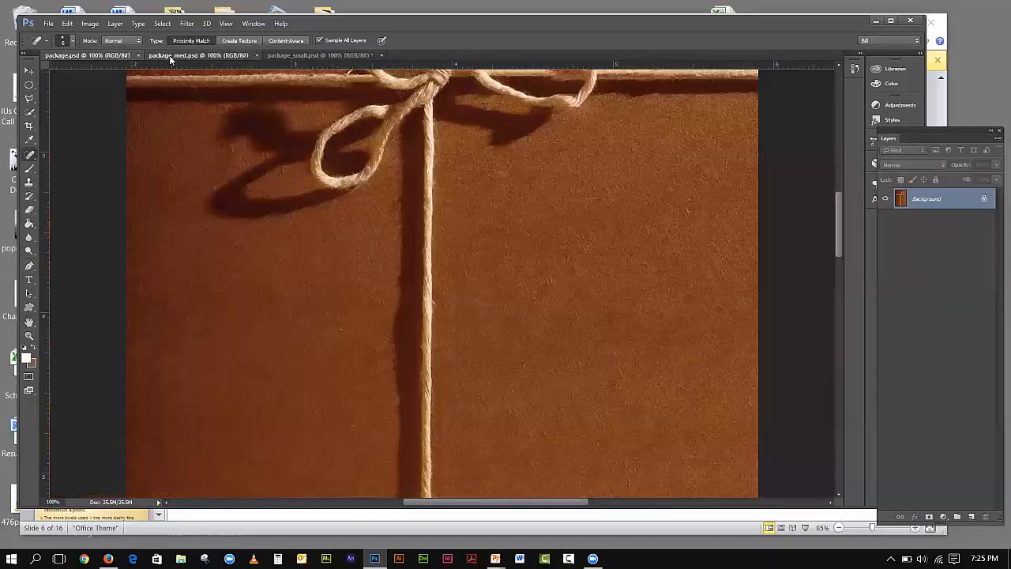
# - Check package_med.psd's Image Size (1200 × 1800 px, 150 ppi) unchanged, then return to package.psd
pyautogui.click(91, 24)
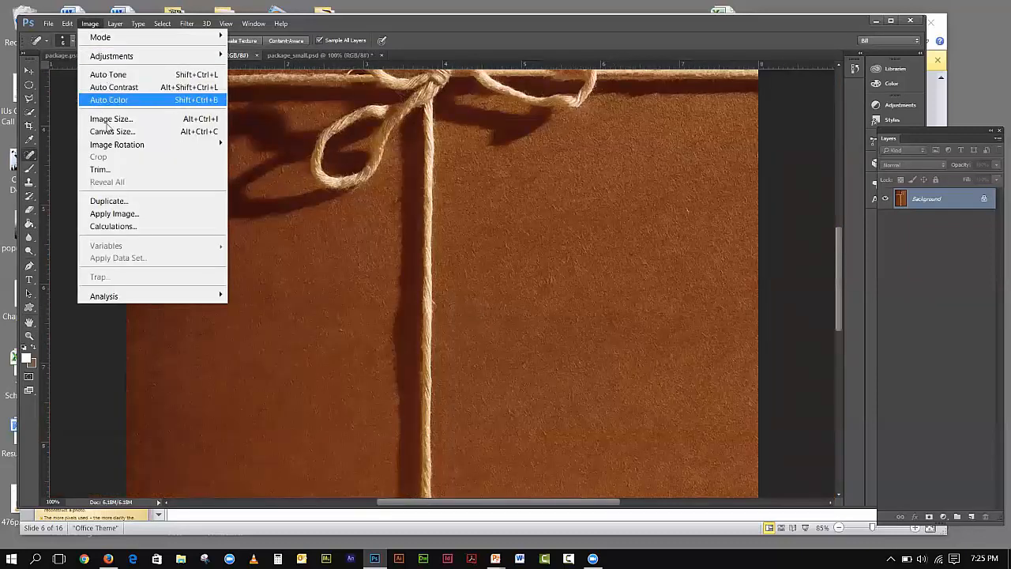
pyautogui.click(127, 120)
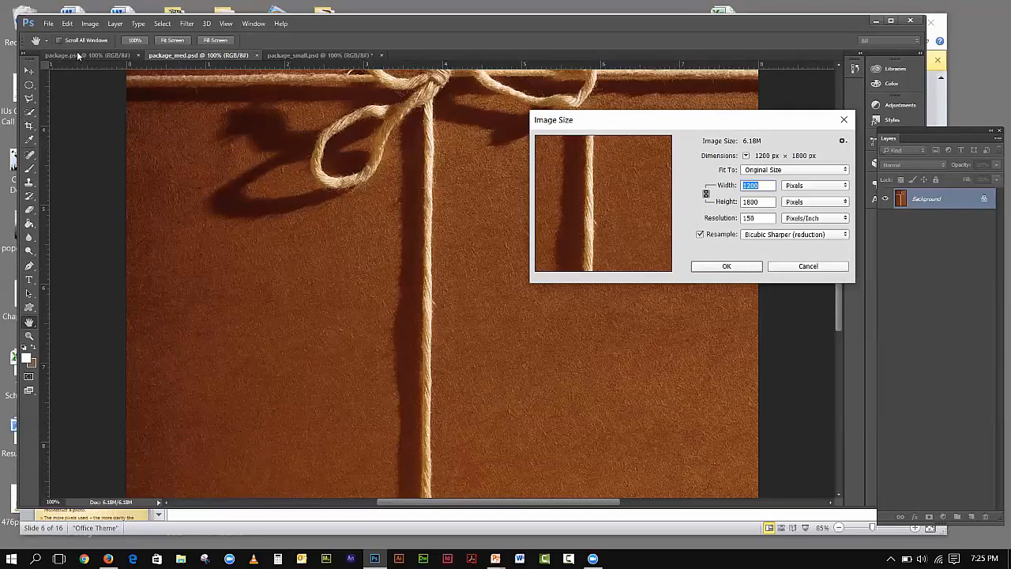
pyautogui.click(806, 266)
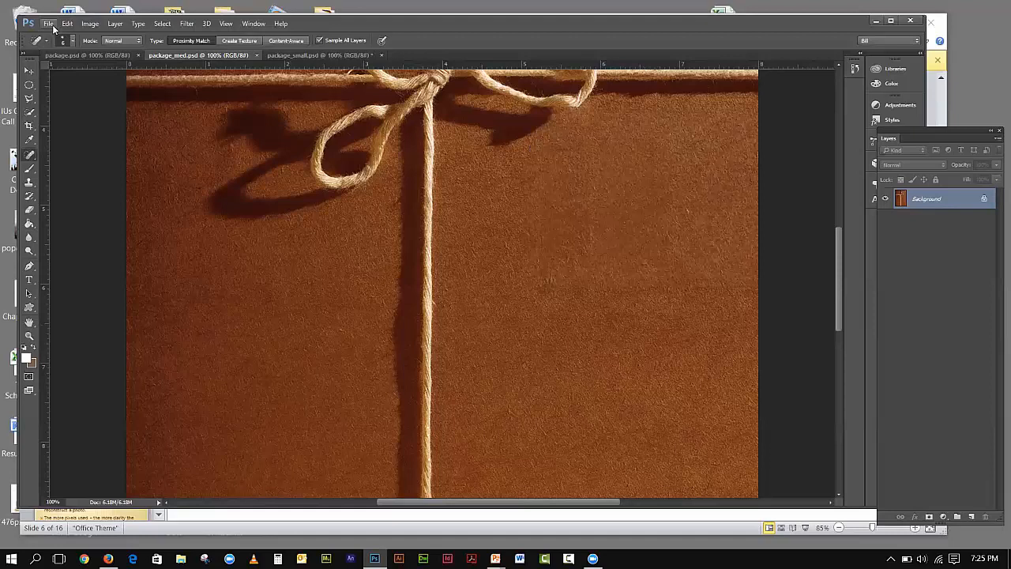
pyautogui.click(86, 56)
pyautogui.click(91, 23)
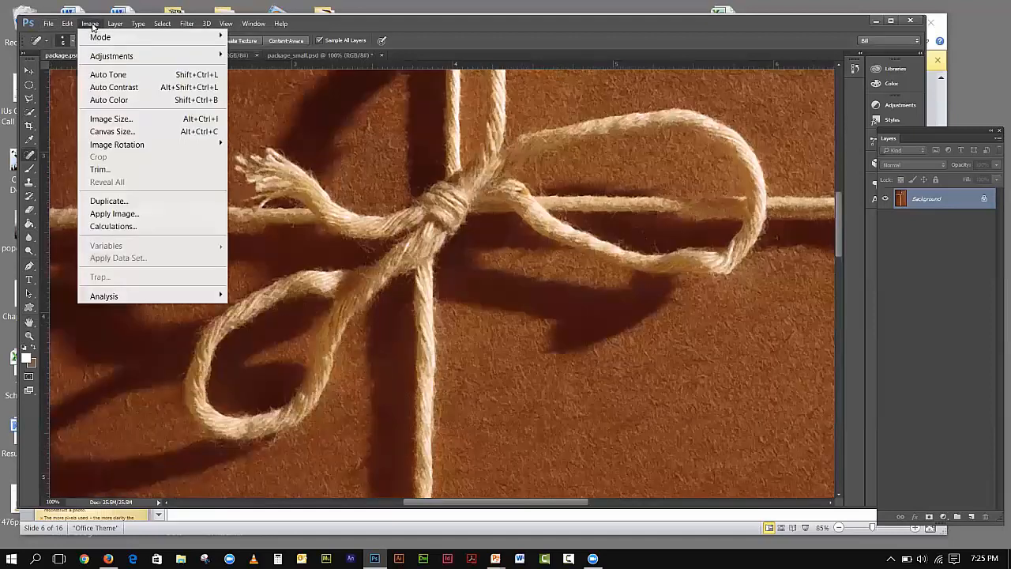
# - Resample package.psd to 150 pixels/inch with width in inches, giving 1200 × 1800 px
pyautogui.click(111, 119)
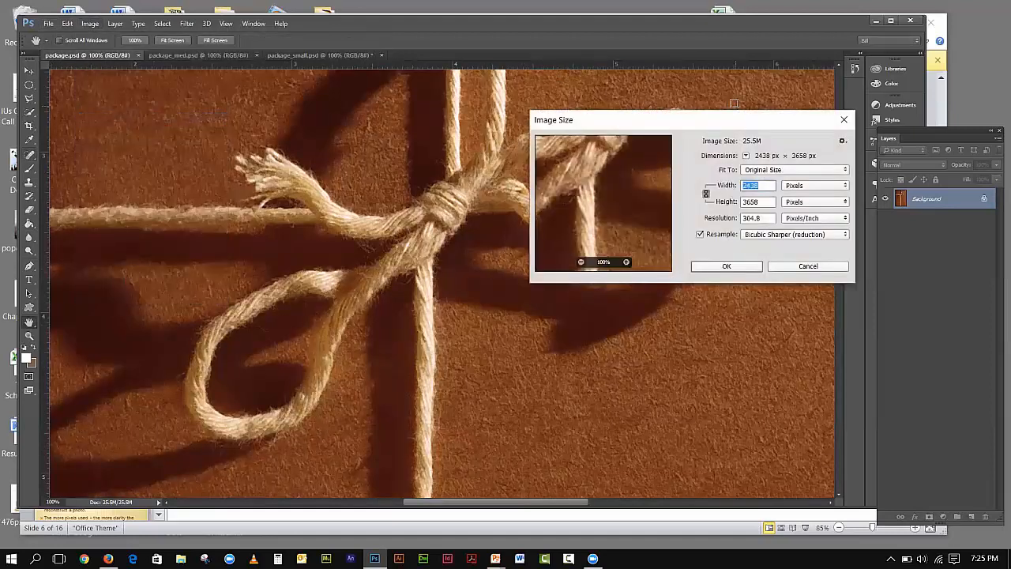
pyautogui.moveTo(732, 123); pyautogui.dragTo(722, 101)
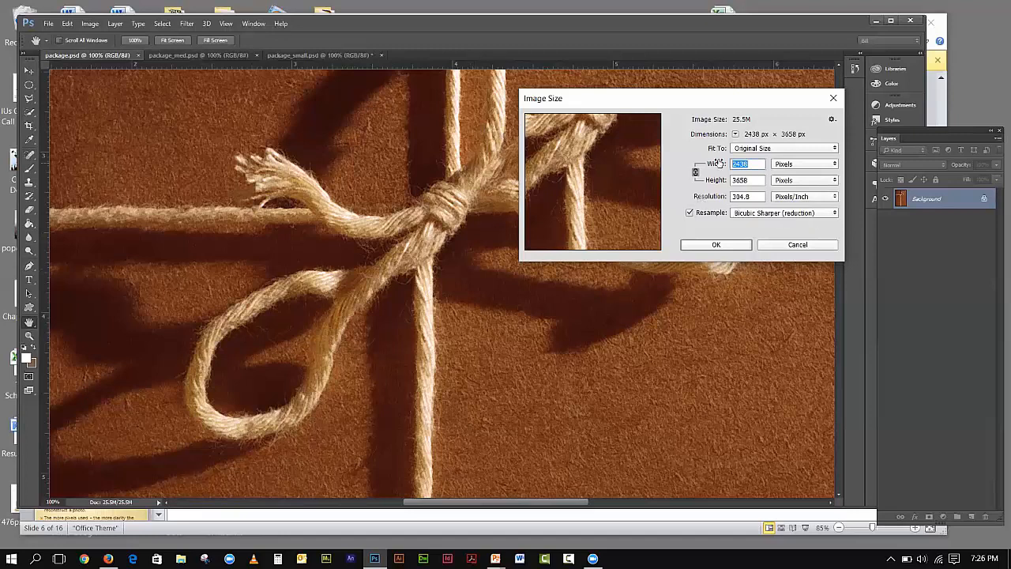
pyautogui.click(785, 166)
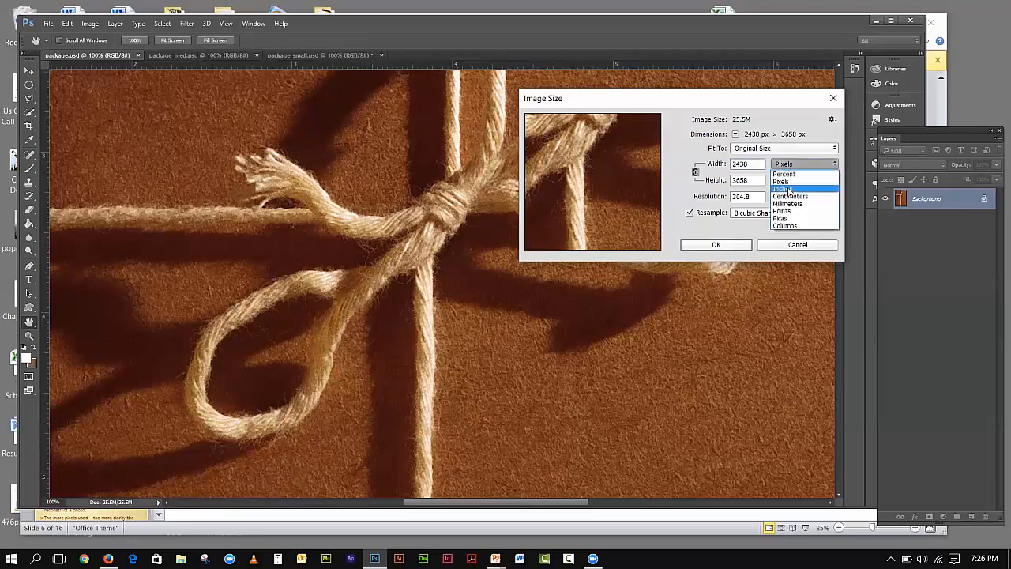
pyautogui.click(788, 191)
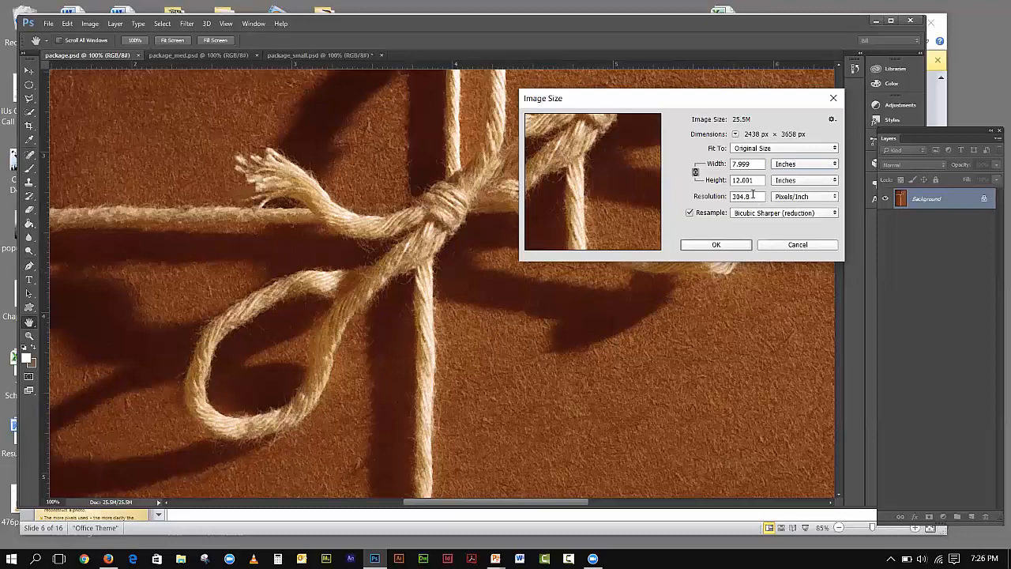
pyautogui.moveTo(752, 197); pyautogui.dragTo(733, 197)
pyautogui.write('1')
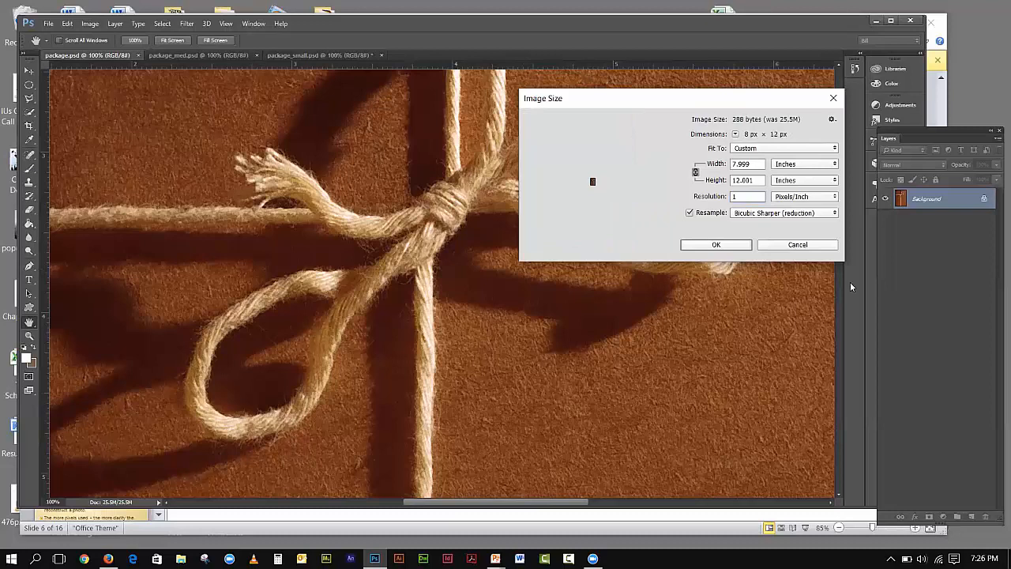
pyautogui.write('50')
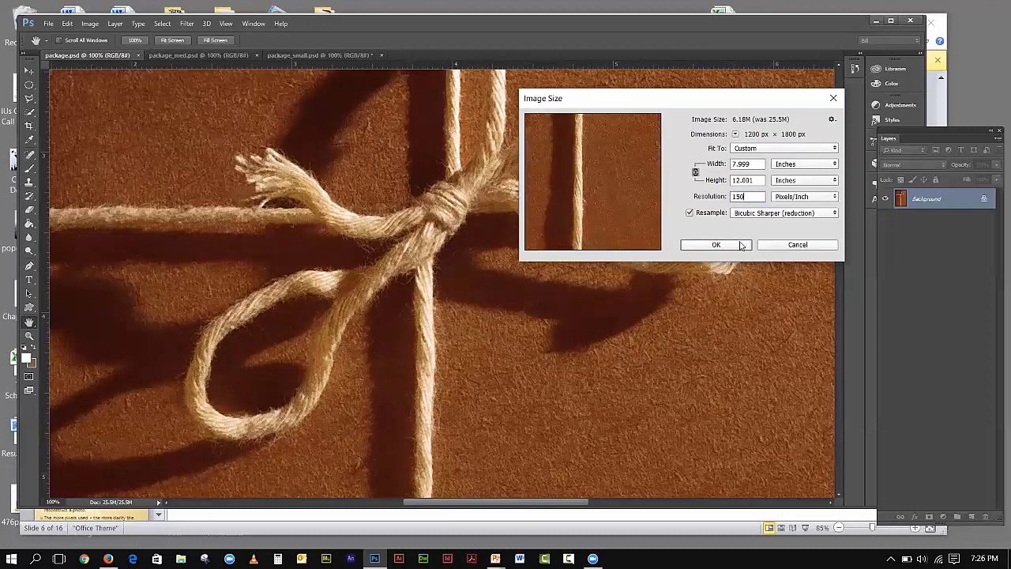
pyautogui.click(743, 244)
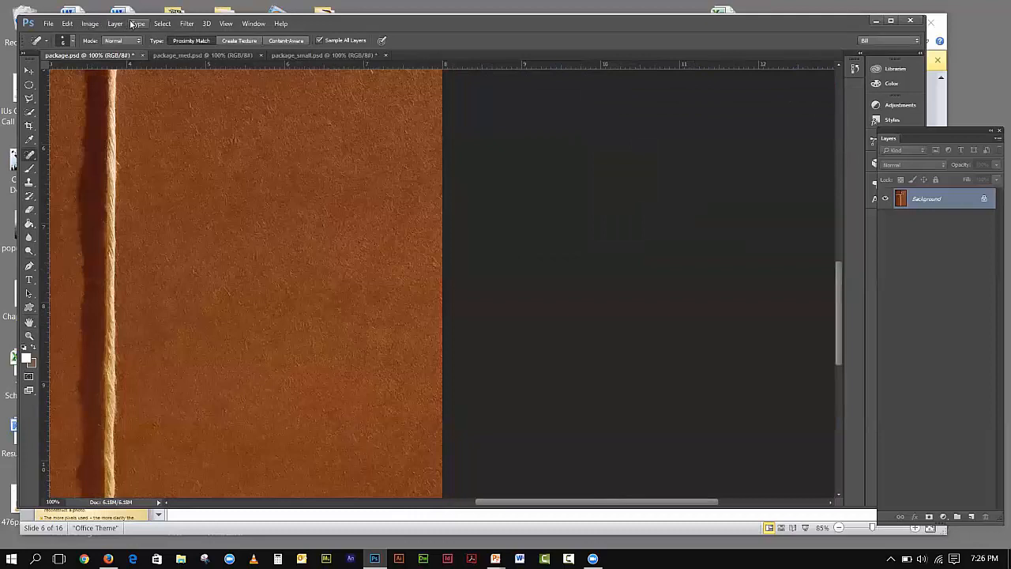
# - Review the resampled Image Size, then undo Image Size to restore the 25.5M original
pyautogui.click(90, 23)
pyautogui.click(101, 120)
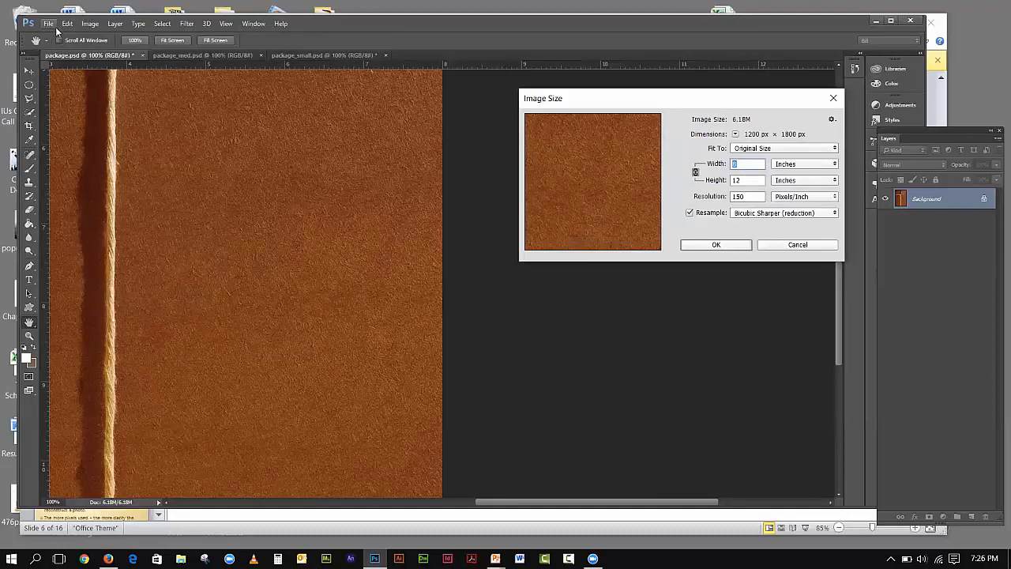
pyautogui.click(50, 24)
pyautogui.moveTo(68, 27)
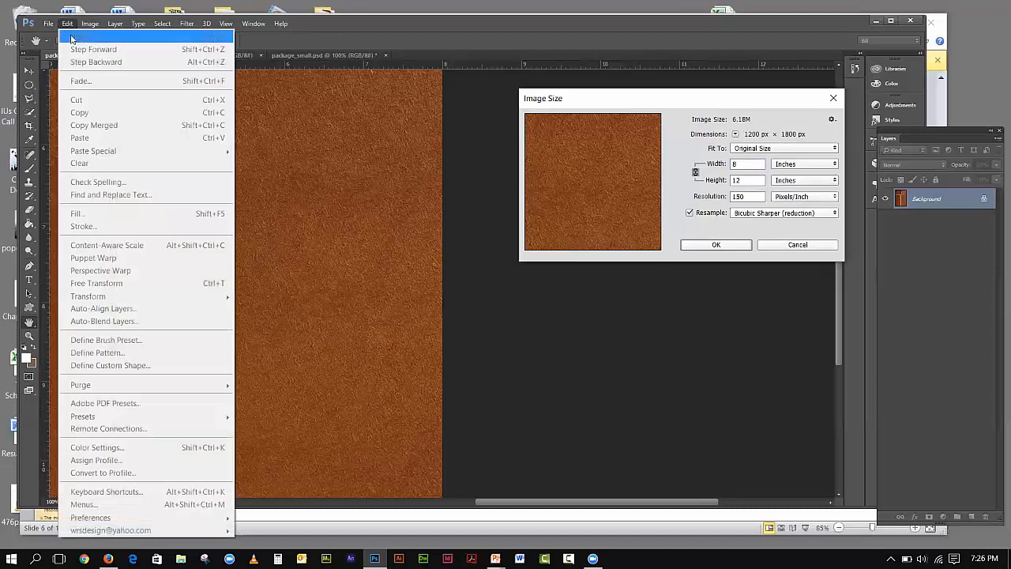
pyautogui.click(826, 249)
pyautogui.click(67, 23)
pyautogui.click(70, 37)
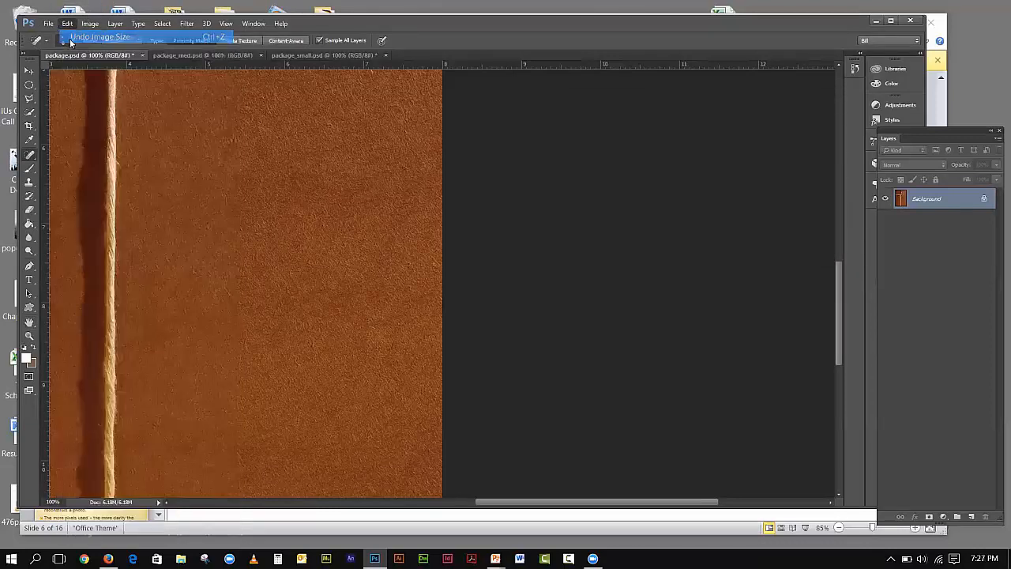
pyautogui.click(87, 24)
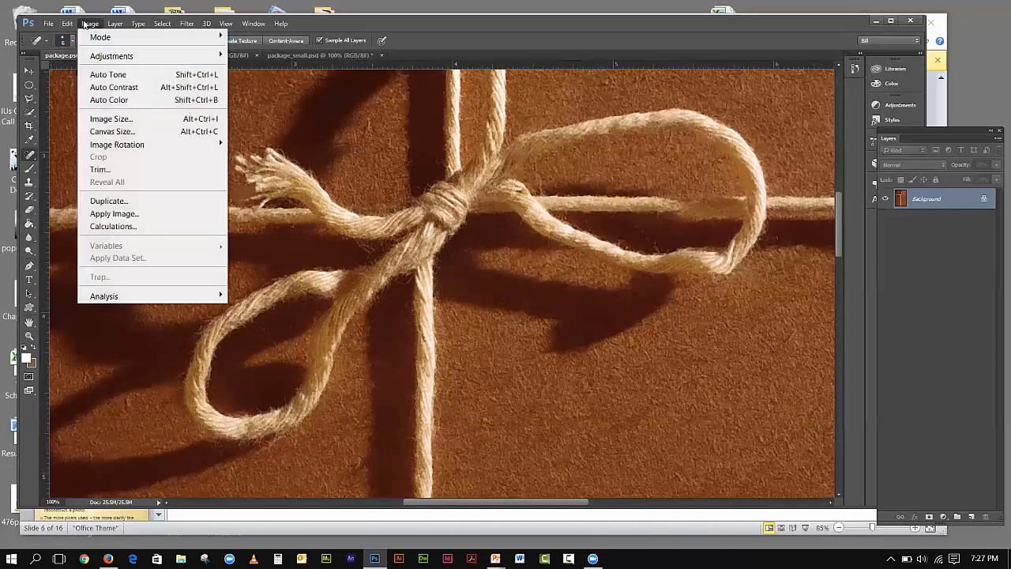
# - Set package.psd to 150 pixels/inch with Resample off, keeping 2438 × 3658 px
pyautogui.click(109, 120)
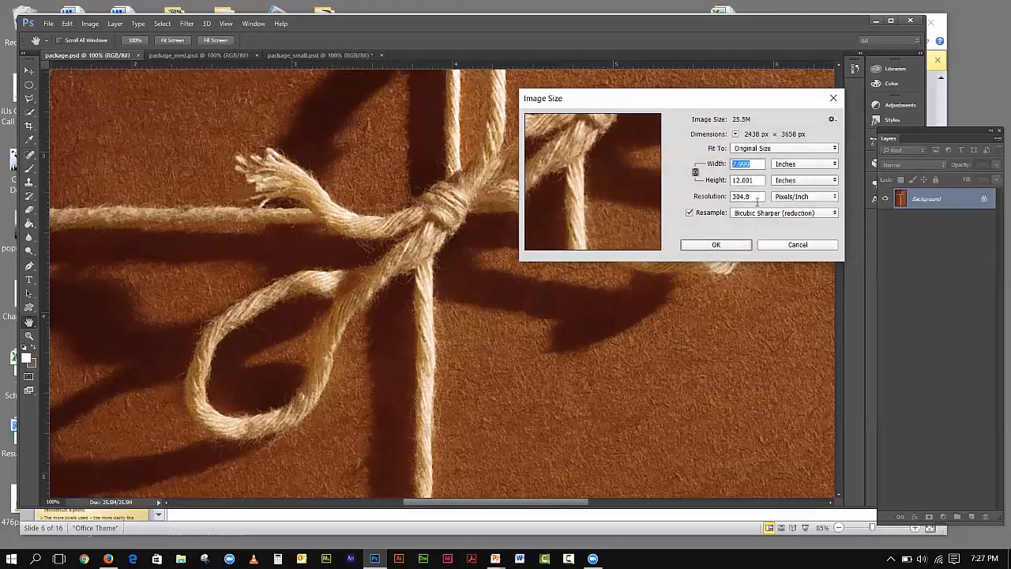
pyautogui.moveTo(758, 196); pyautogui.dragTo(730, 197)
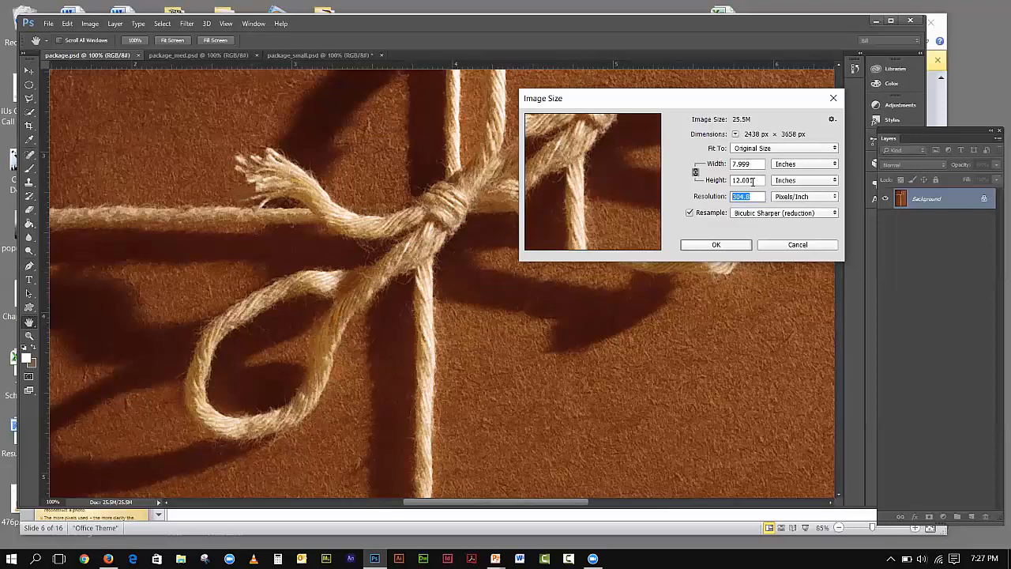
pyautogui.click(689, 213)
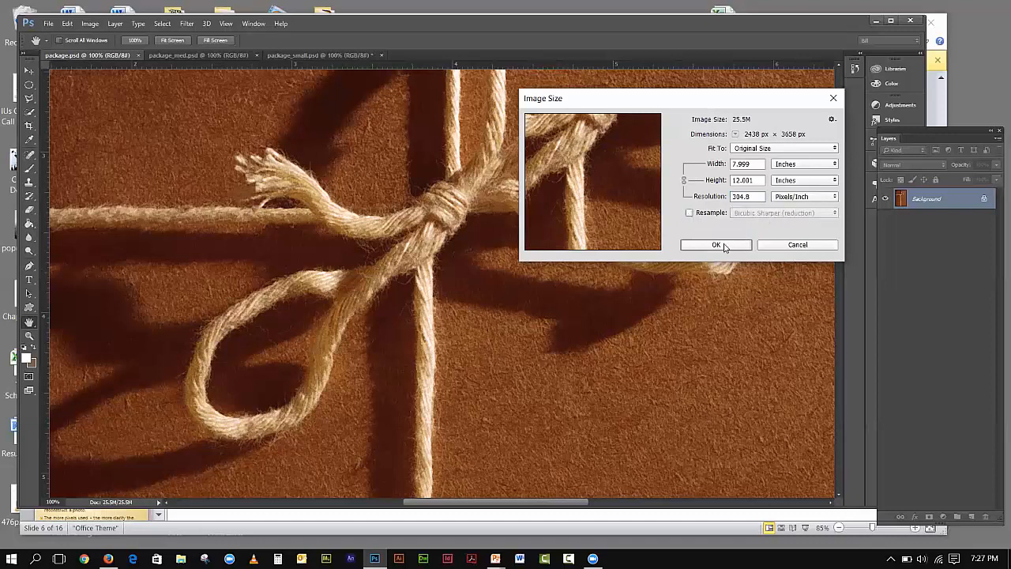
pyautogui.moveTo(753, 195); pyautogui.dragTo(733, 197)
pyautogui.write('150')
pyautogui.click(741, 247)
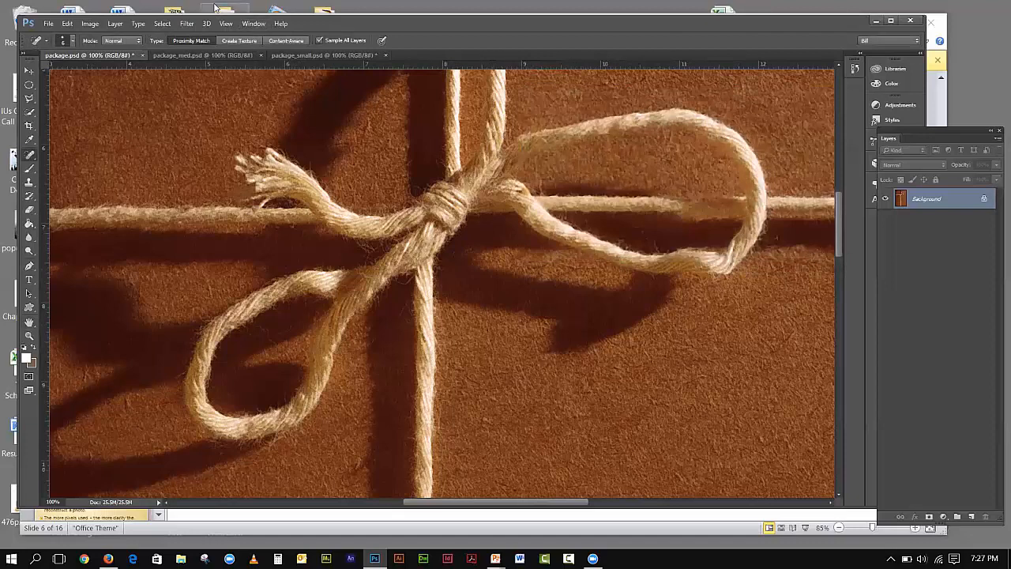
pyautogui.click(89, 24)
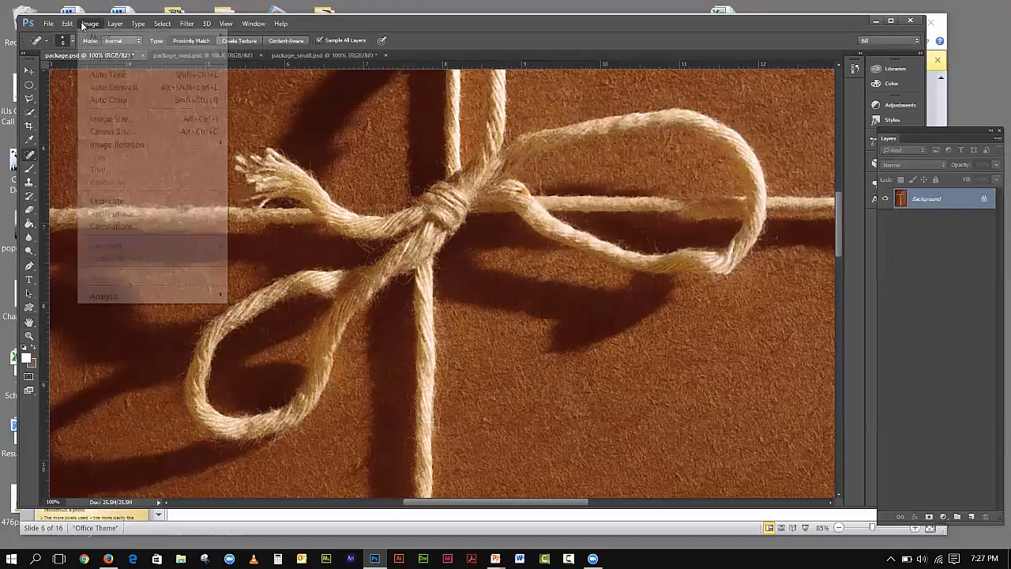
pyautogui.click(109, 119)
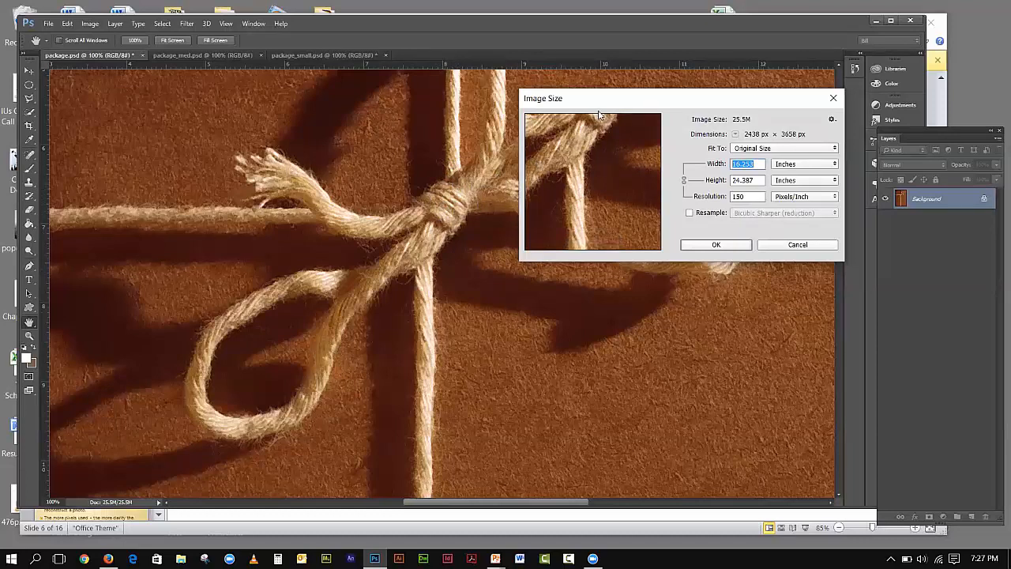
pyautogui.moveTo(598, 103); pyautogui.dragTo(726, 120)
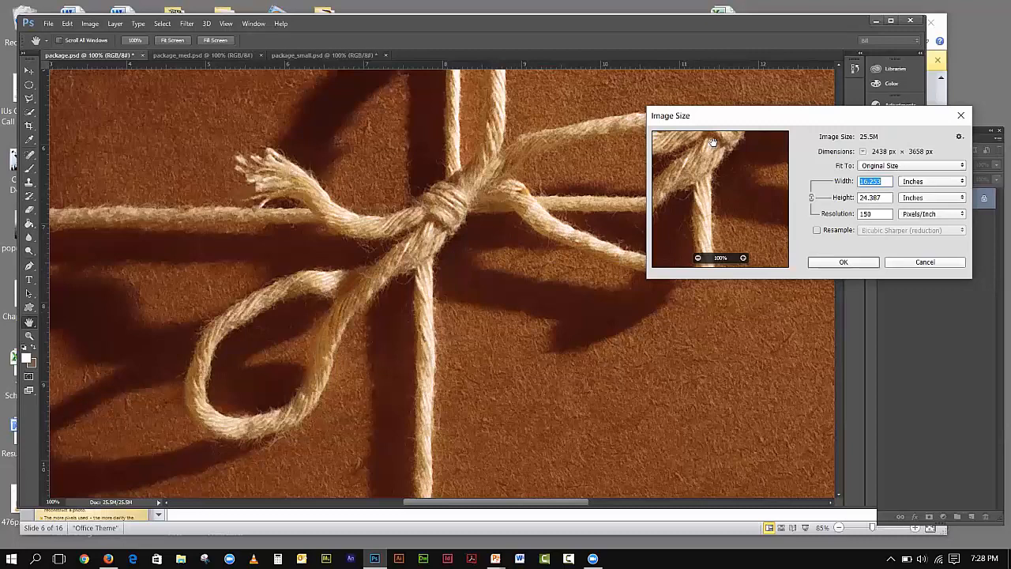
pyautogui.click(817, 230)
pyautogui.click(817, 230)
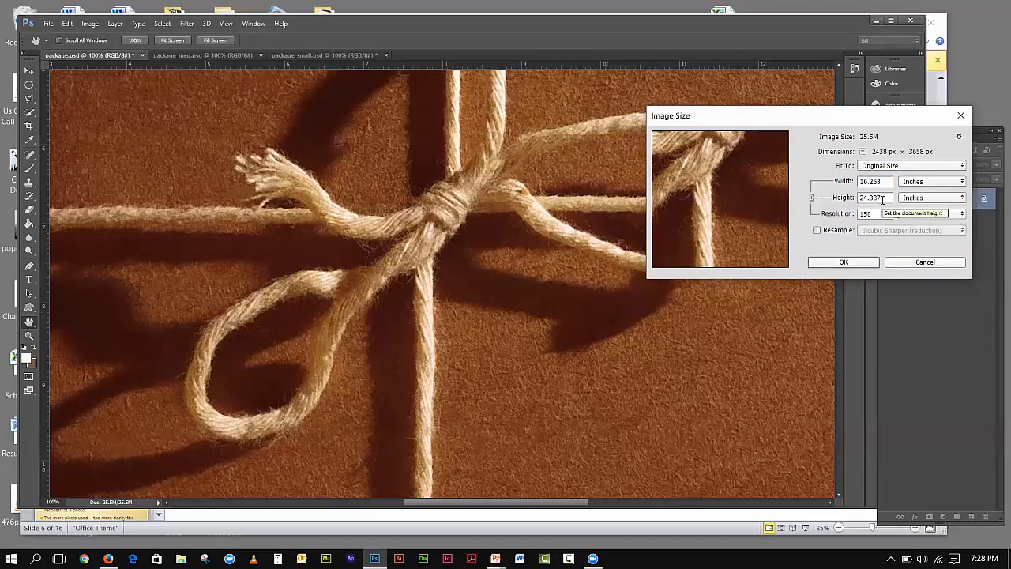
pyautogui.click(923, 262)
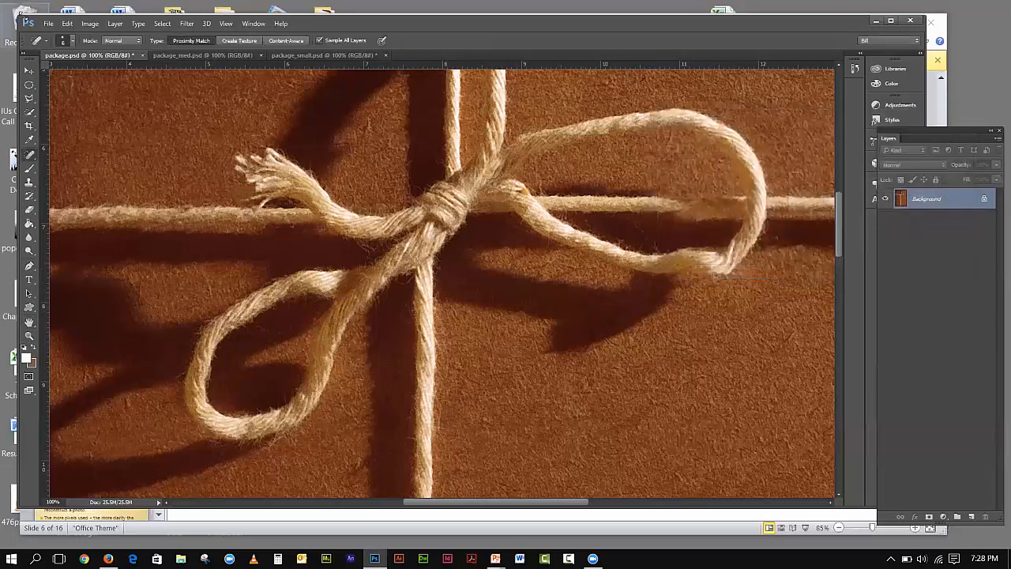
pyautogui.click(68, 23)
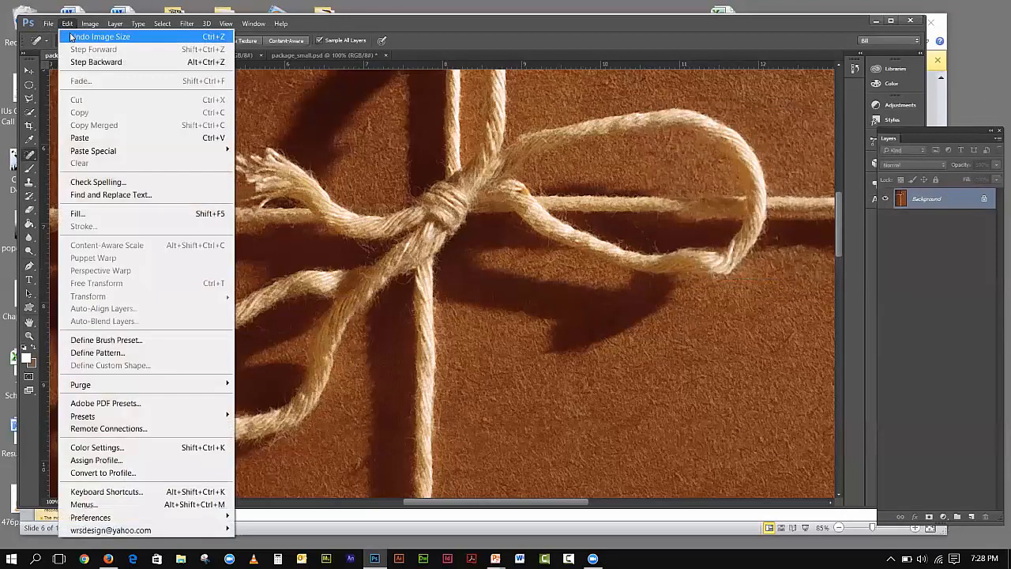
# - Undo the previous resolution change and reopen Image Size for package.psd
pyautogui.click(70, 37)
pyautogui.click(90, 23)
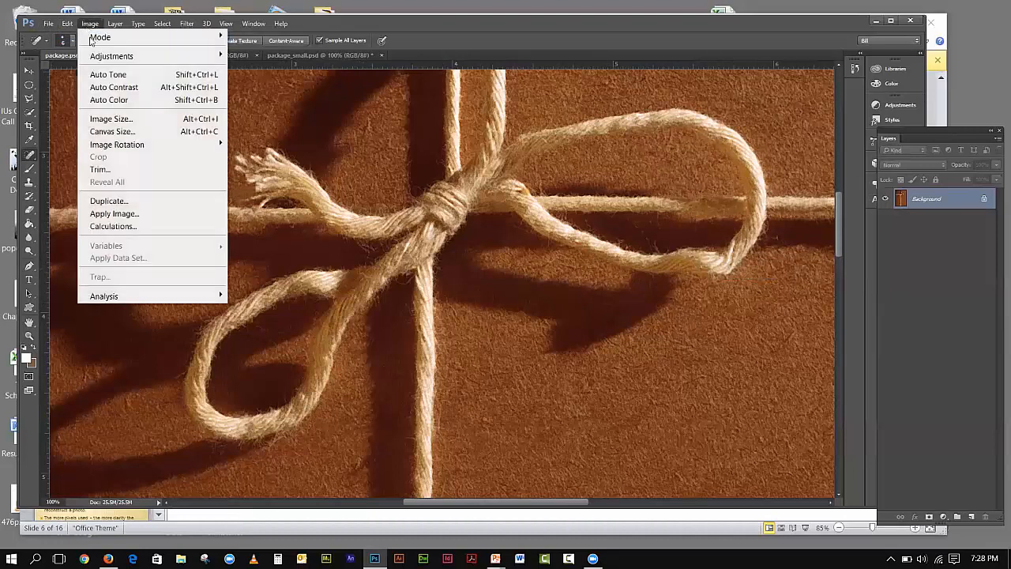
pyautogui.click(110, 119)
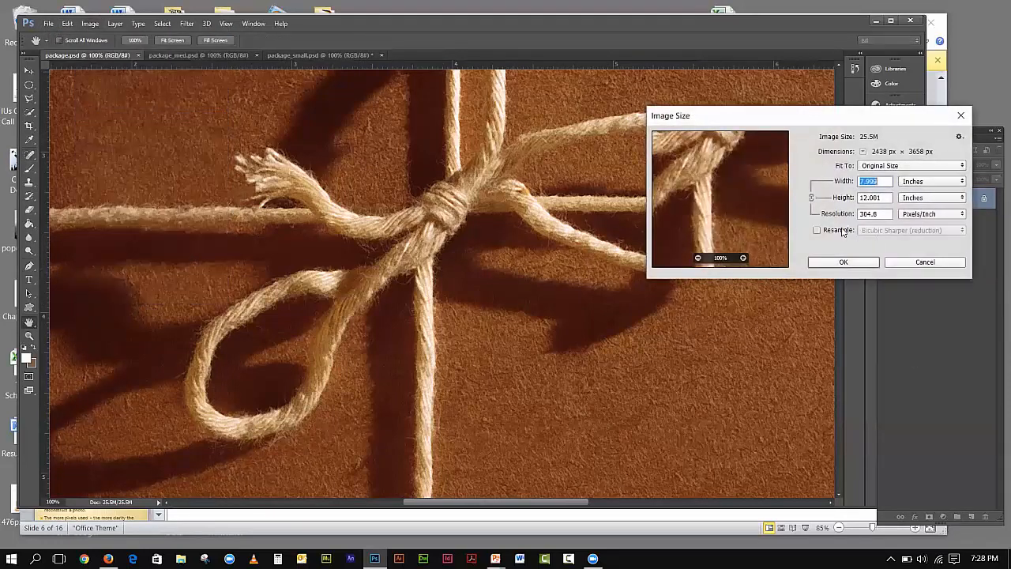
pyautogui.click(817, 231)
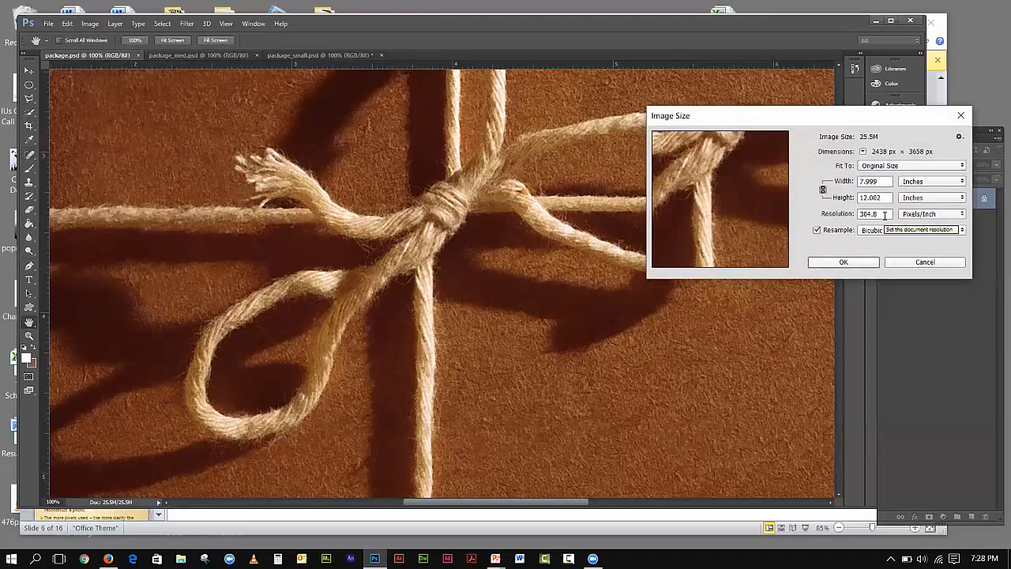
pyautogui.moveTo(885, 215); pyautogui.dragTo(858, 215)
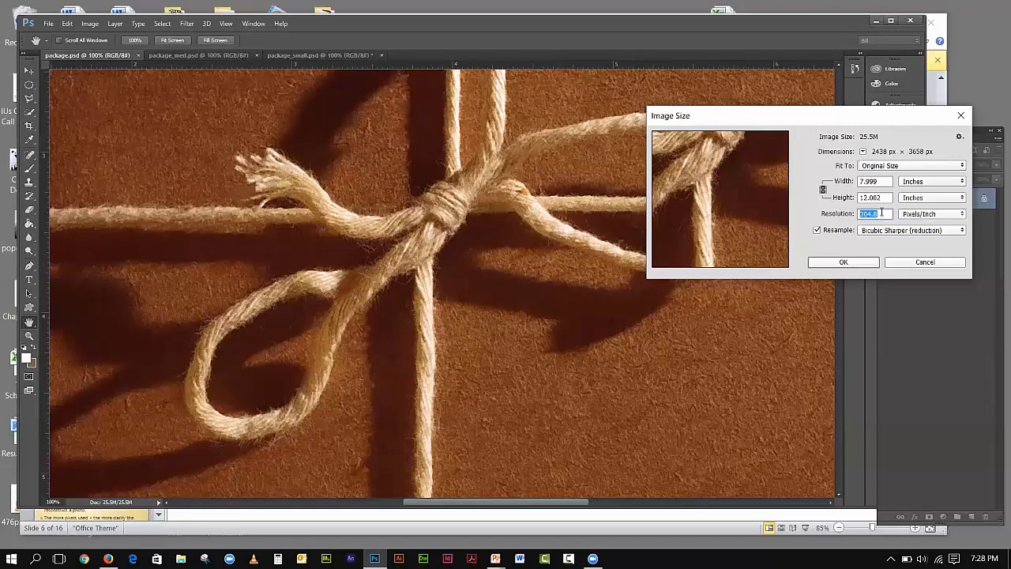
# - Apply 150 pixels/inch without resampling, then reopen Image Size to confirm 16.253 × 24.387 inches
pyautogui.click(817, 231)
pyautogui.click(874, 213)
pyautogui.write('150')
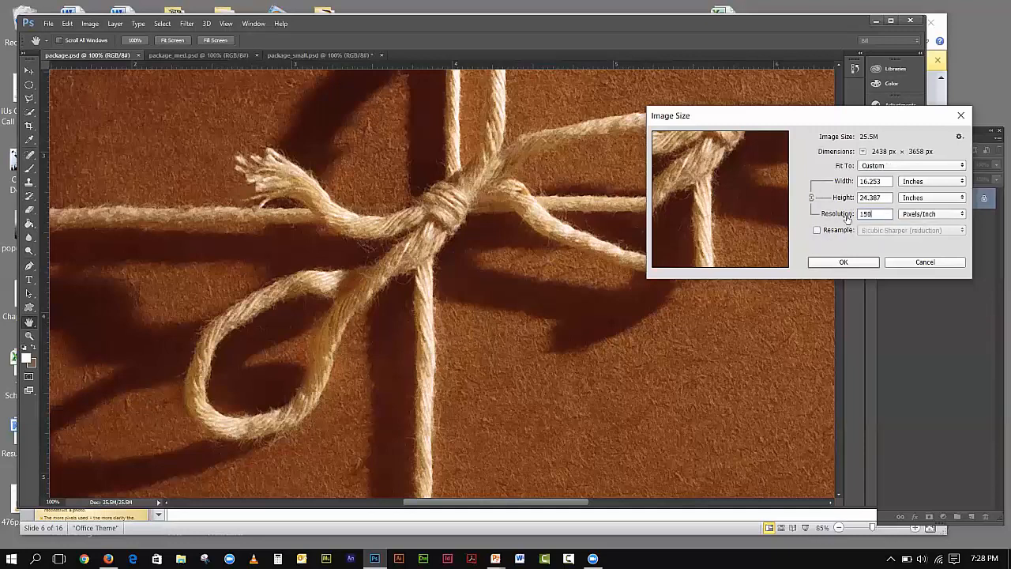
pyautogui.click(875, 263)
pyautogui.click(88, 24)
pyautogui.click(114, 118)
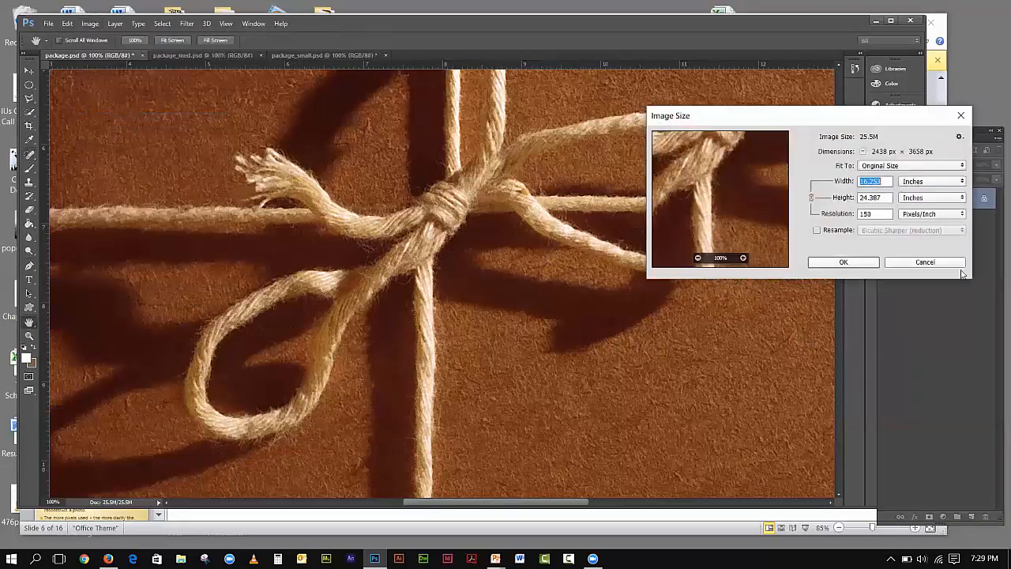
pyautogui.moveTo(879, 117); pyautogui.dragTo(706, 139)
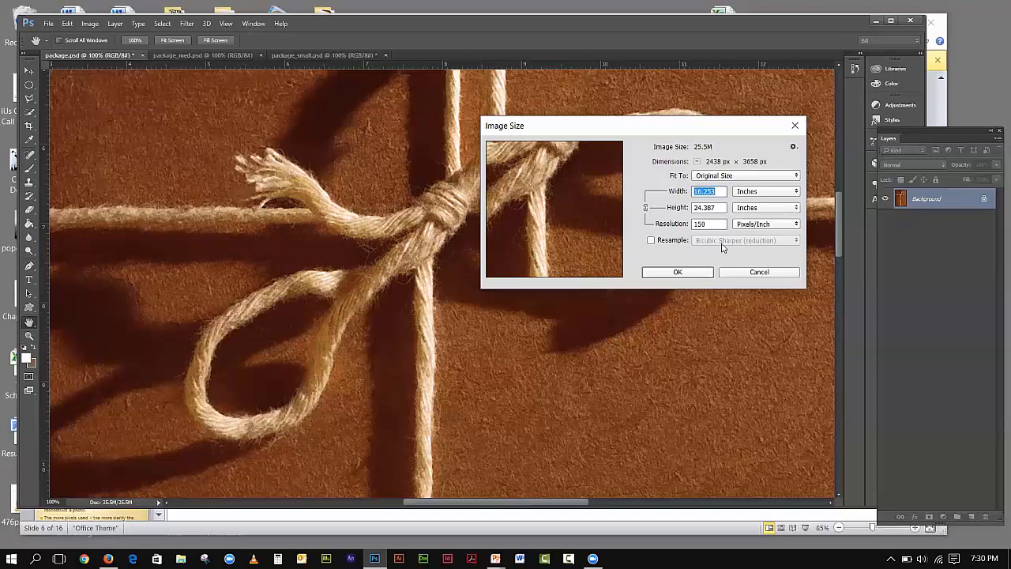
# - Revert package.psd to its saved 304.8 ppi state and reopen Image Size with Resolution selected
pyautogui.click(734, 275)
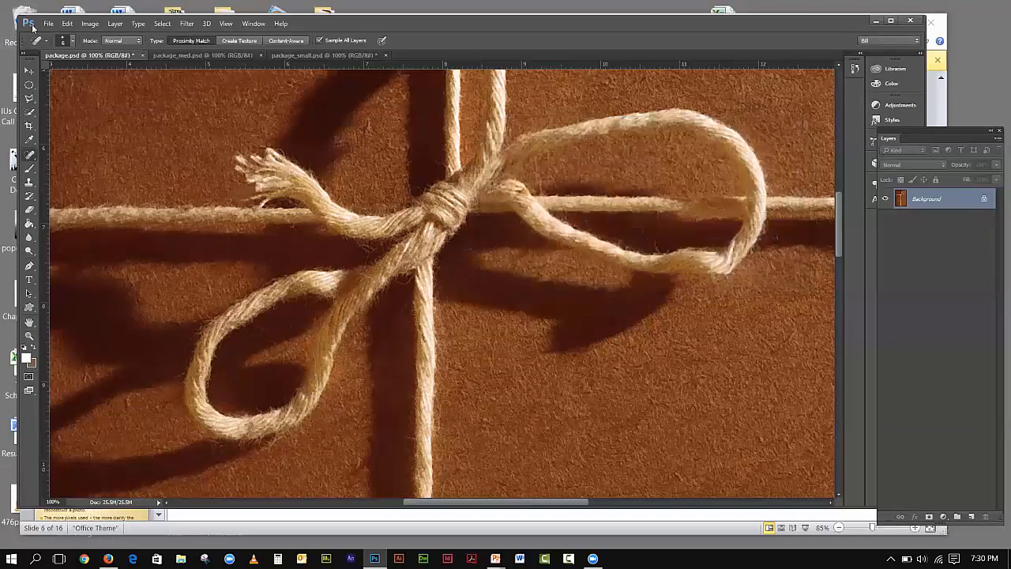
pyautogui.click(51, 24)
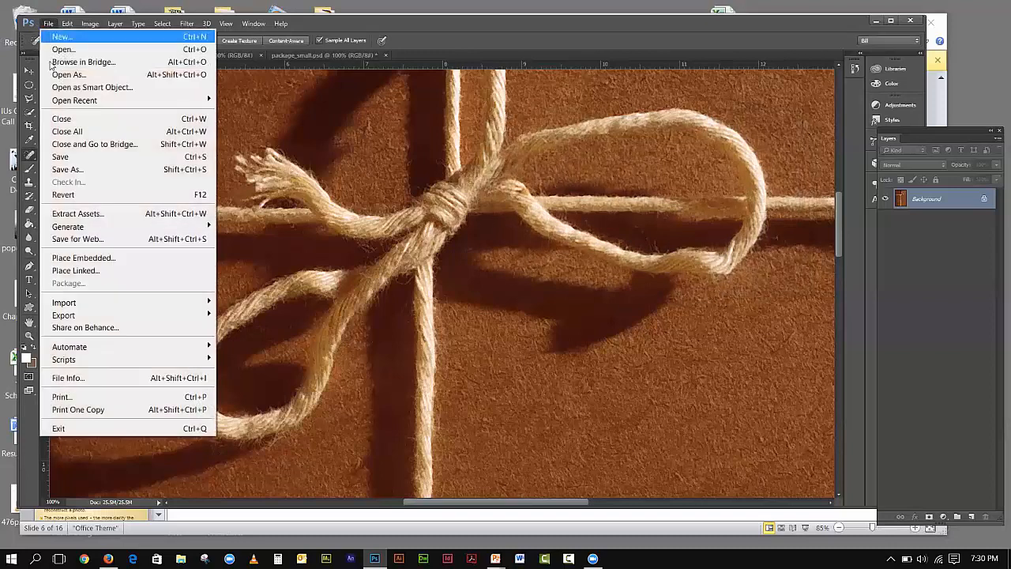
pyautogui.click(63, 194)
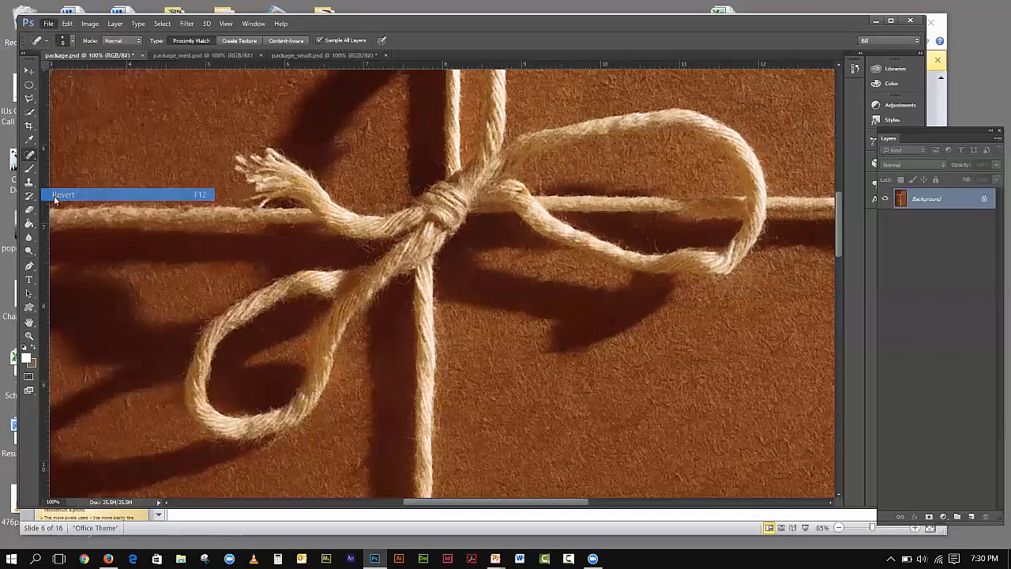
pyautogui.click(90, 23)
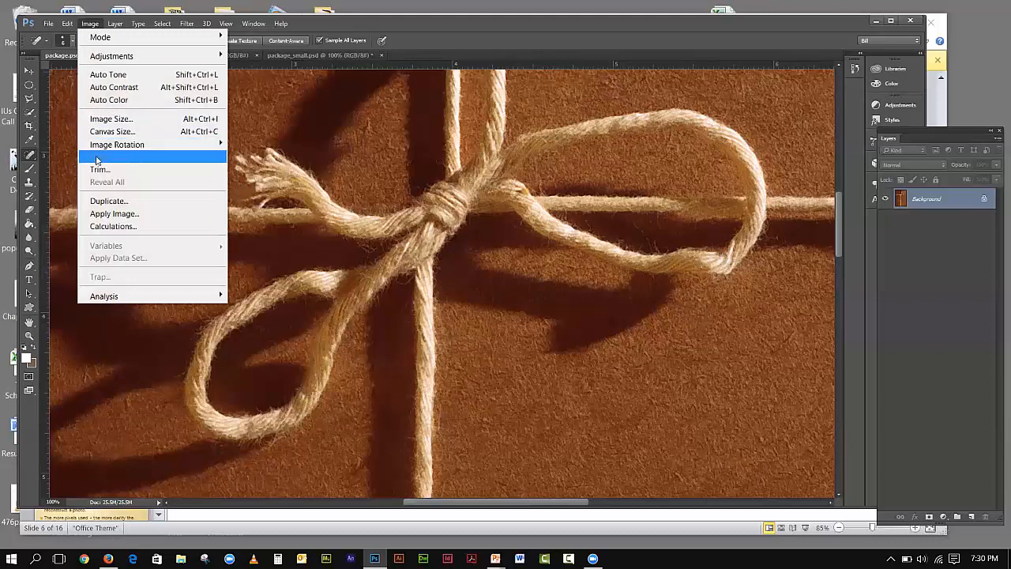
pyautogui.click(110, 119)
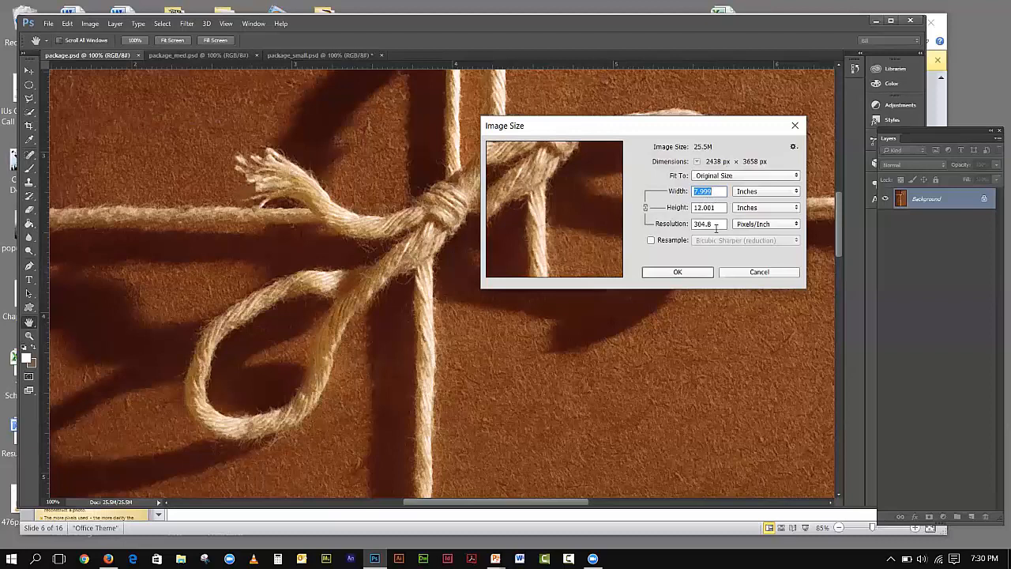
pyautogui.moveTo(717, 225); pyautogui.dragTo(693, 224)
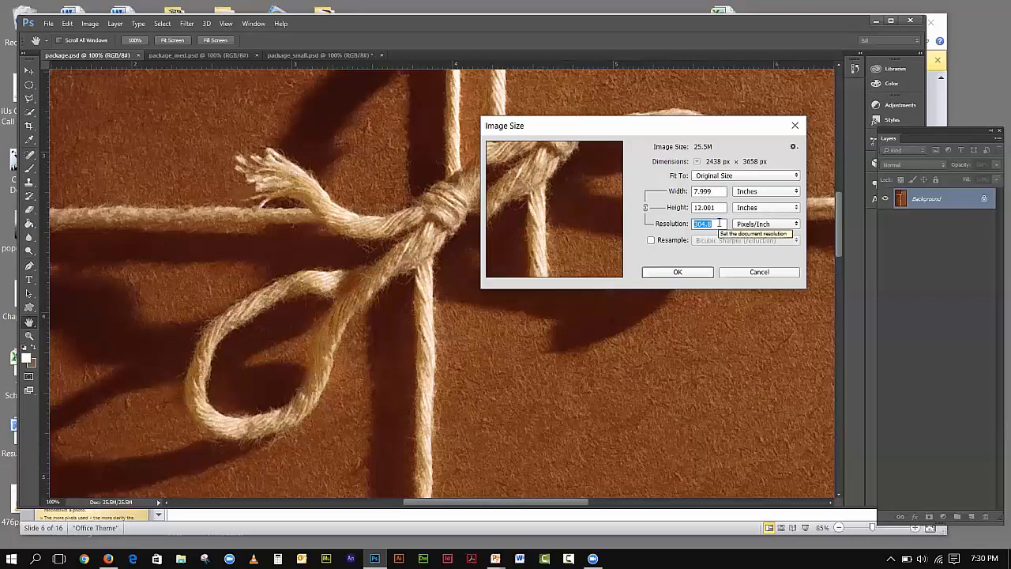
# - Enter 200 pixels/inch as the Resolution with Resample unchecked
pyautogui.write('200')
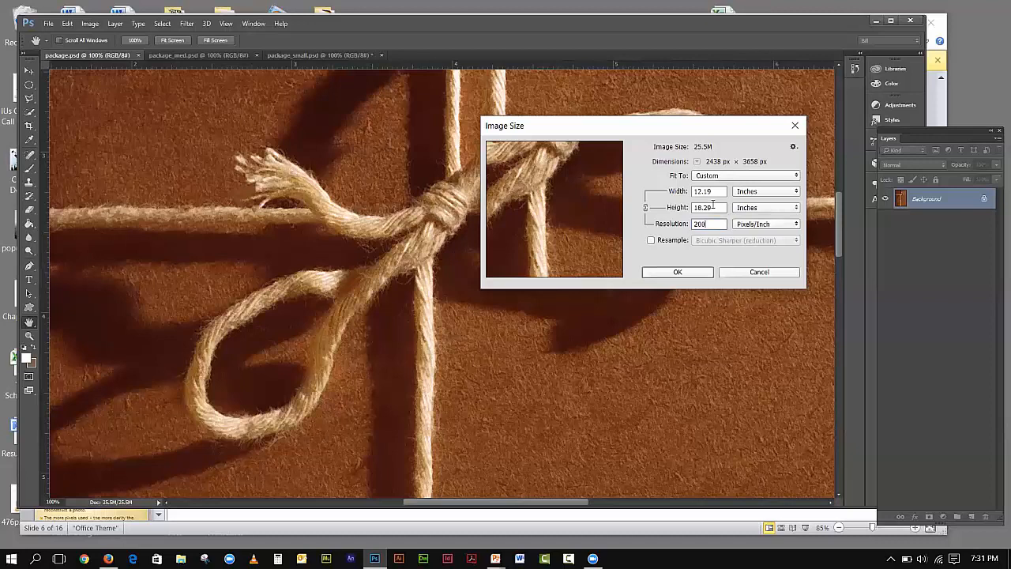
pyautogui.press('Tab')
# - Confirm the 200 pixels/inch resolution, keeping package.psd at 2438 × 3658 pixels
pyautogui.click(690, 273)
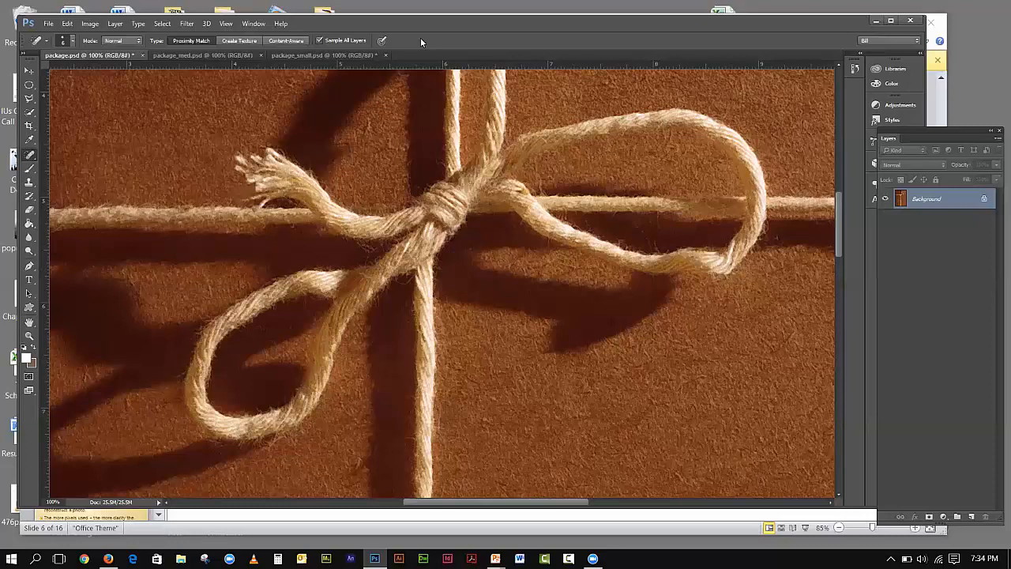
# - Reopen package.psd's Image Size at 200 ppi, keep inches for width, and turn Resample back on
pyautogui.click(92, 23)
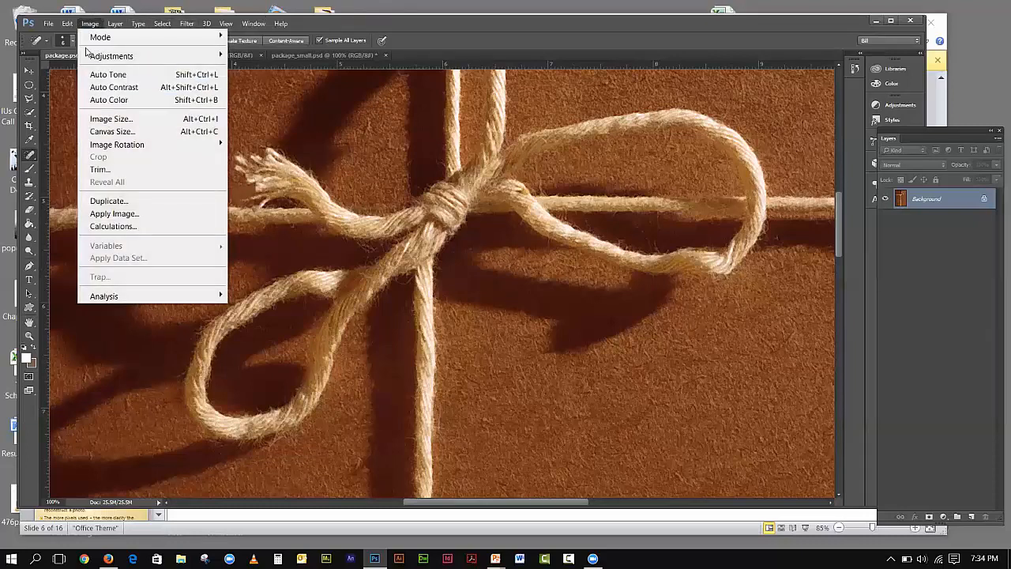
pyautogui.click(111, 120)
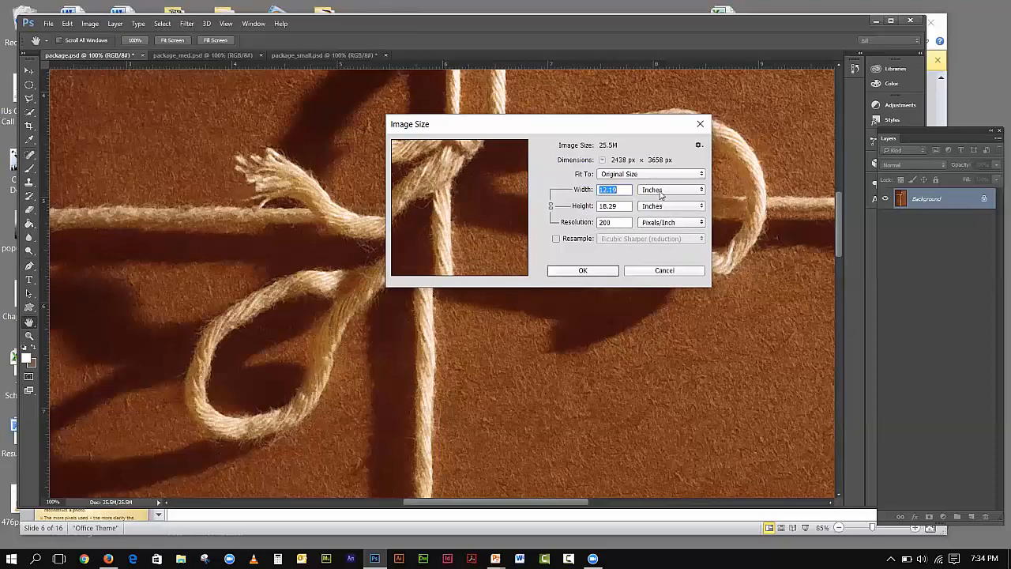
pyautogui.click(660, 192)
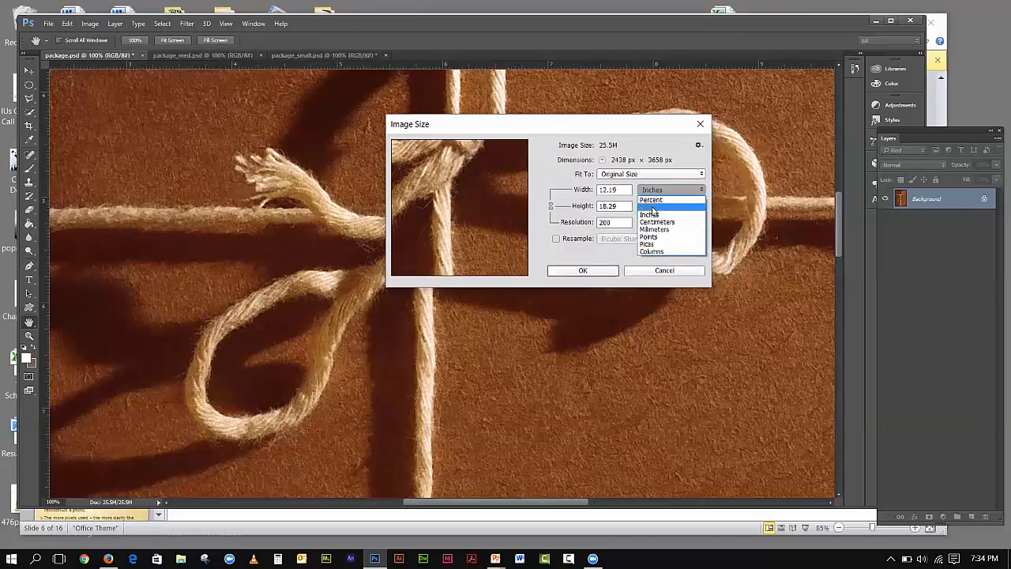
pyautogui.click(666, 143)
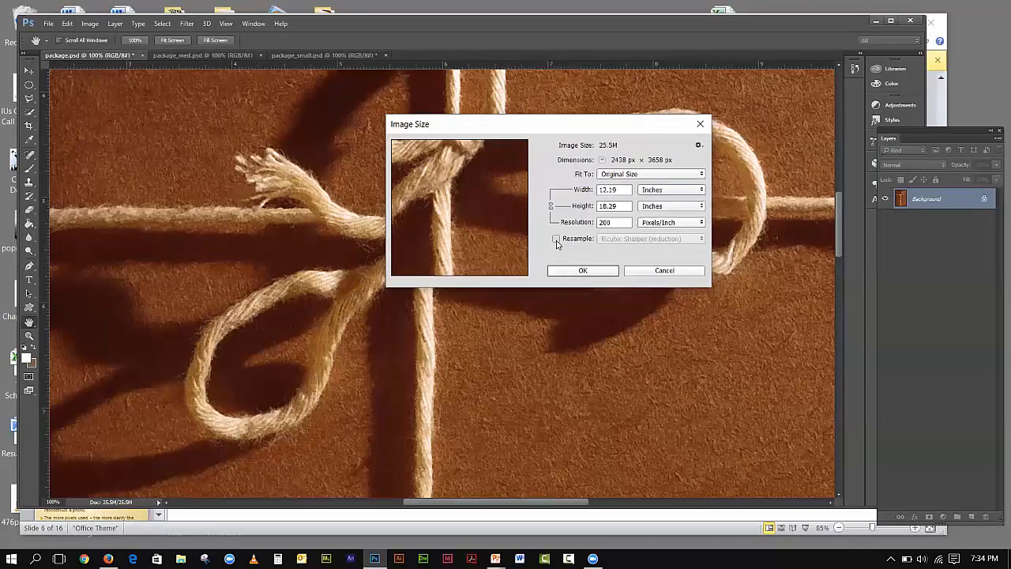
pyautogui.click(557, 239)
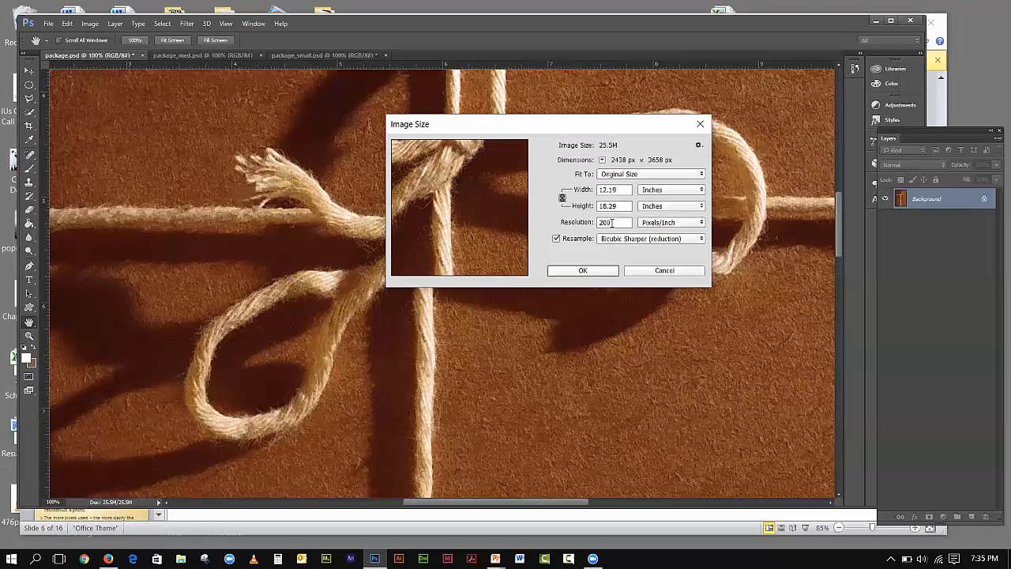
# - Uncheck Resample in Image Size to lock the pixel count, then close the dialog
pyautogui.click(556, 238)
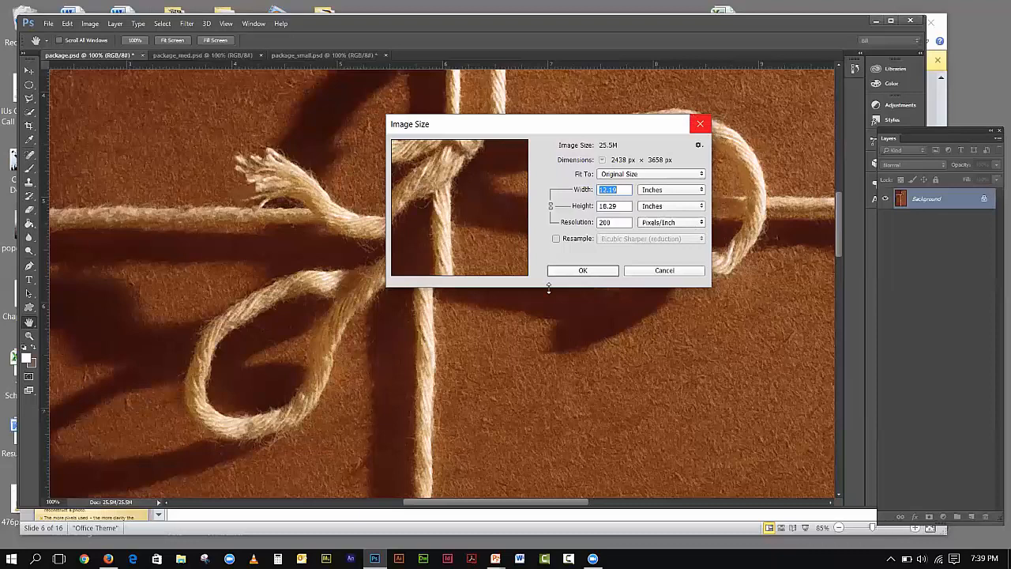
pyautogui.click(592, 275)
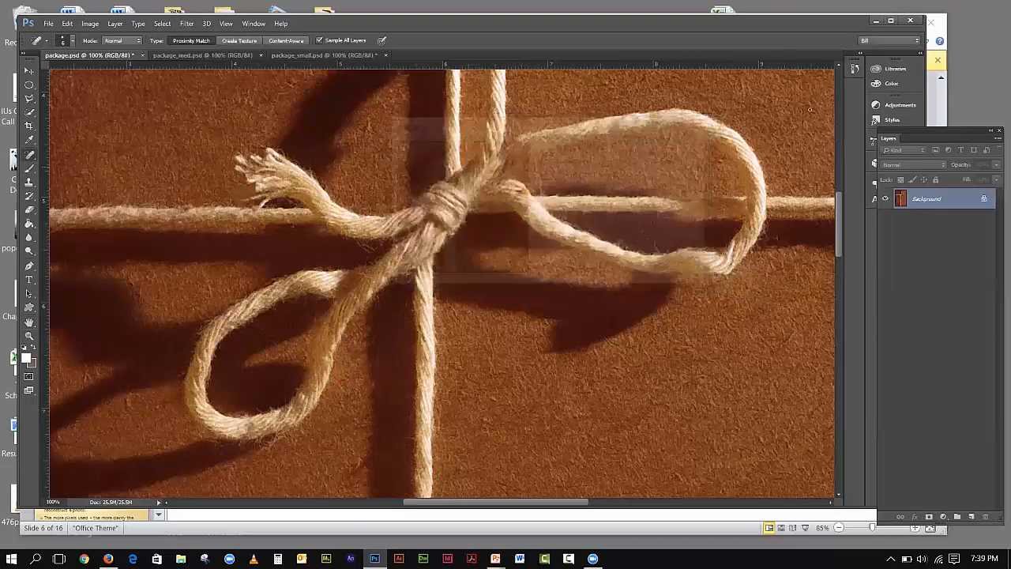
# - Minimize Photoshop and go to slide 7, the PIXELS slide, in Raster vs vector_2.ppt
pyautogui.click(875, 24)
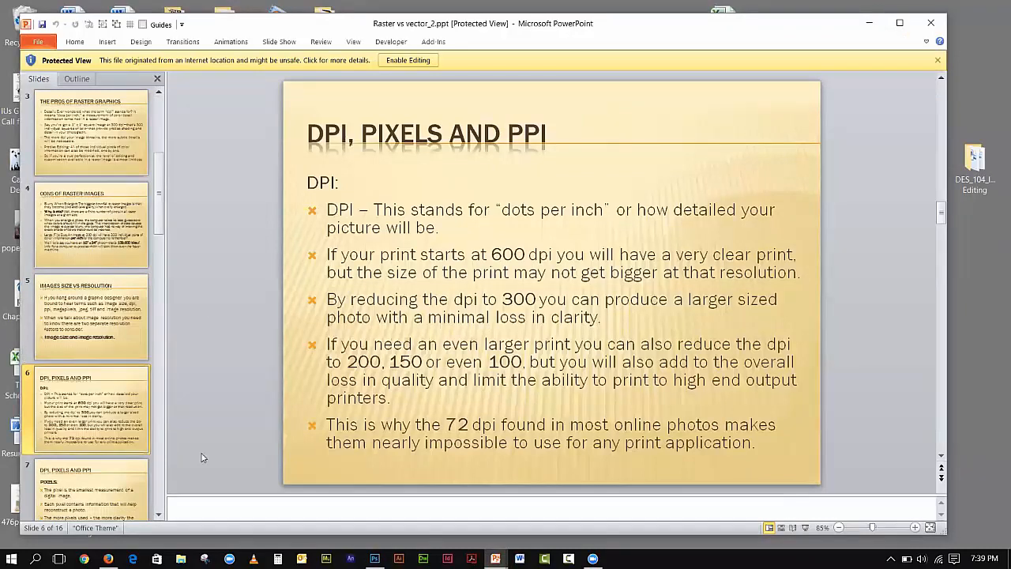
pyautogui.click(124, 474)
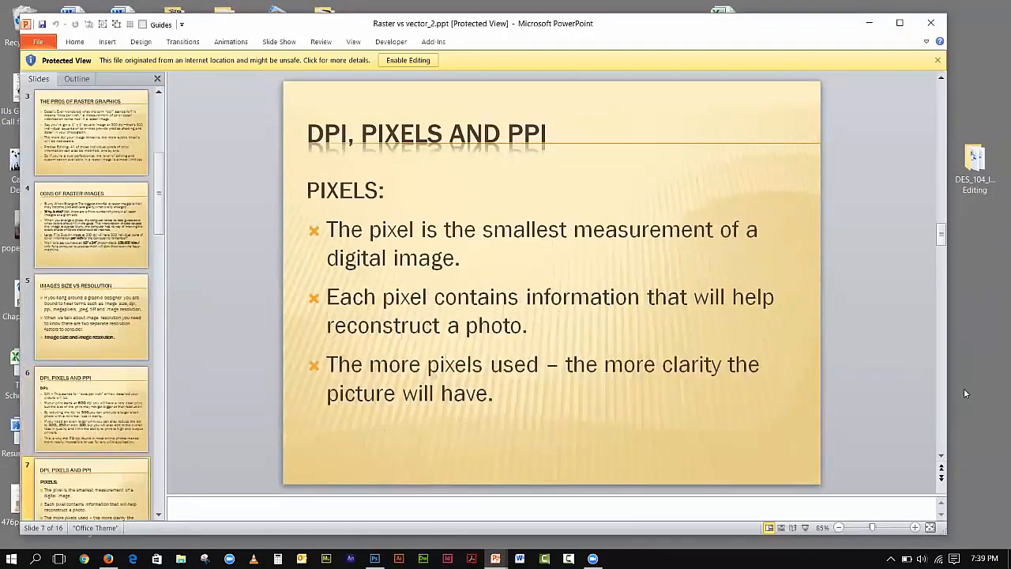
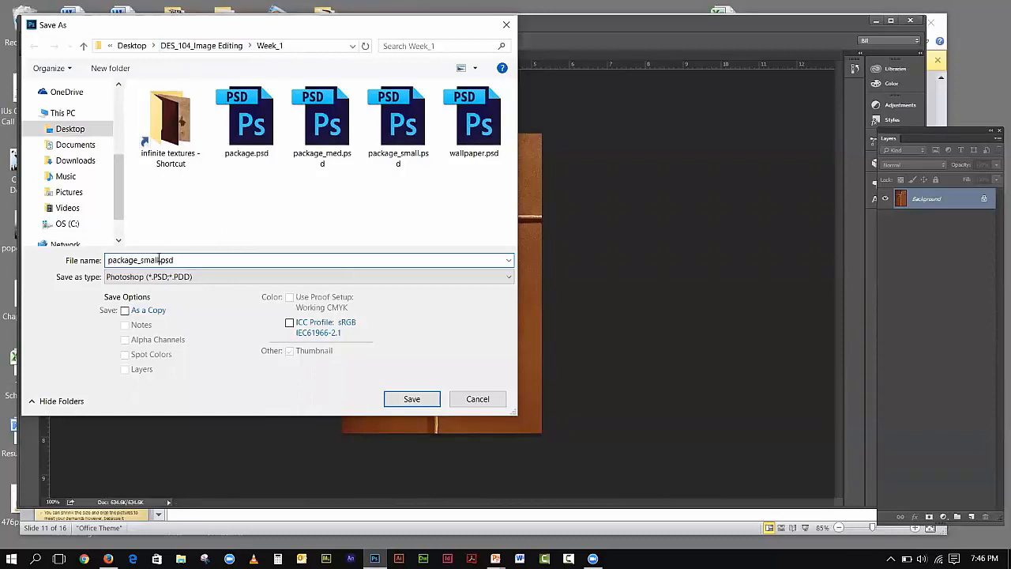
# - Save the image in JPEG format as package_small_un.jpg
pyautogui.write('_un')
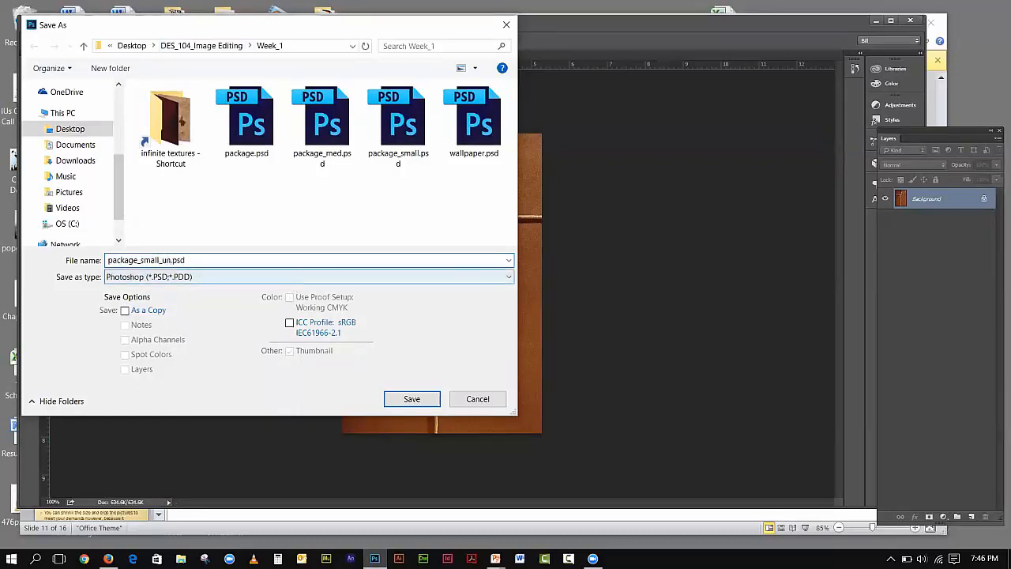
pyautogui.click(212, 280)
pyautogui.click(189, 385)
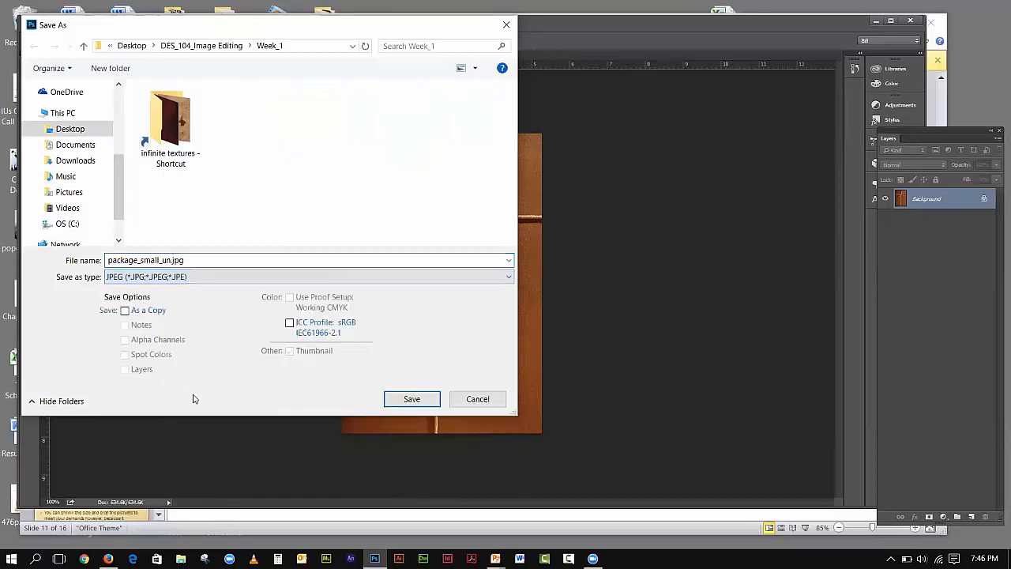
pyautogui.click(410, 403)
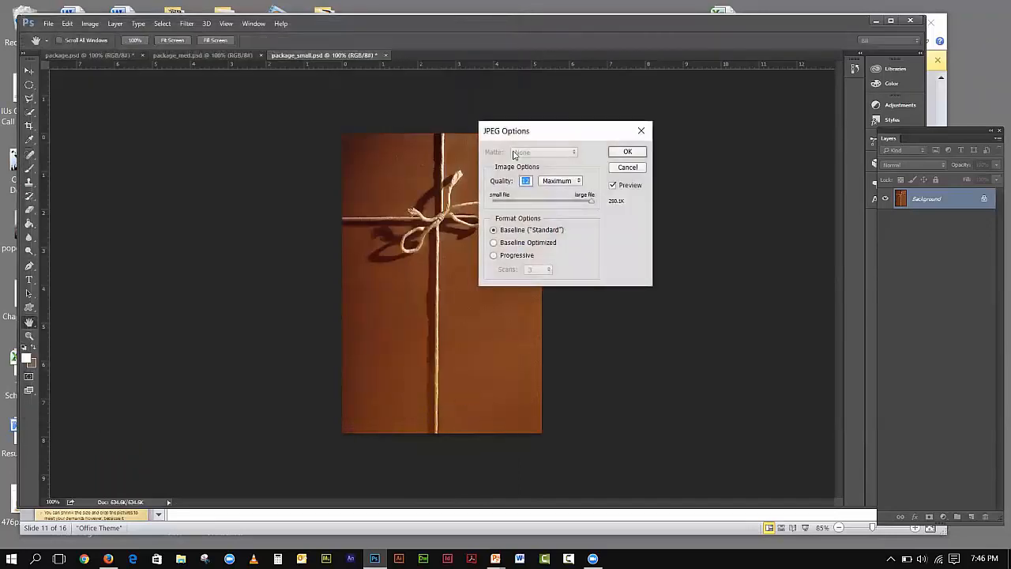
# - Move JPEG Options aside and try the High, Medium and Low quality presets
pyautogui.moveTo(513, 135); pyautogui.dragTo(624, 121)
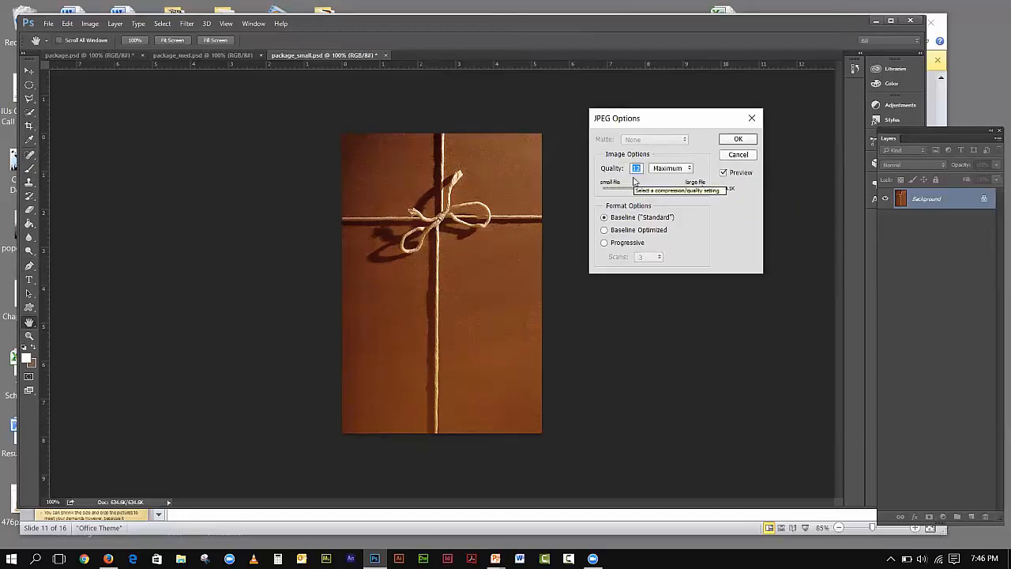
pyautogui.click(688, 169)
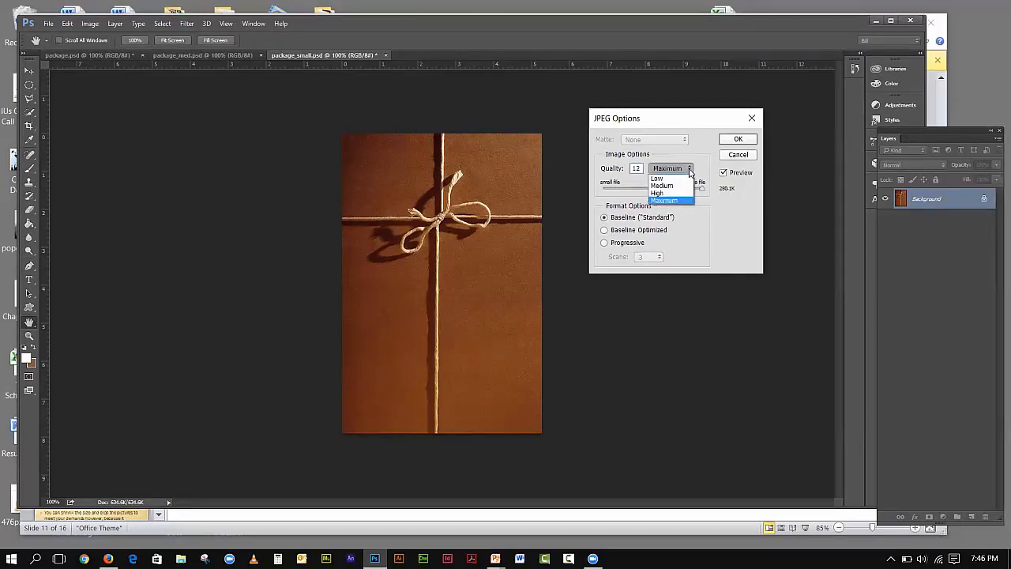
pyautogui.click(670, 195)
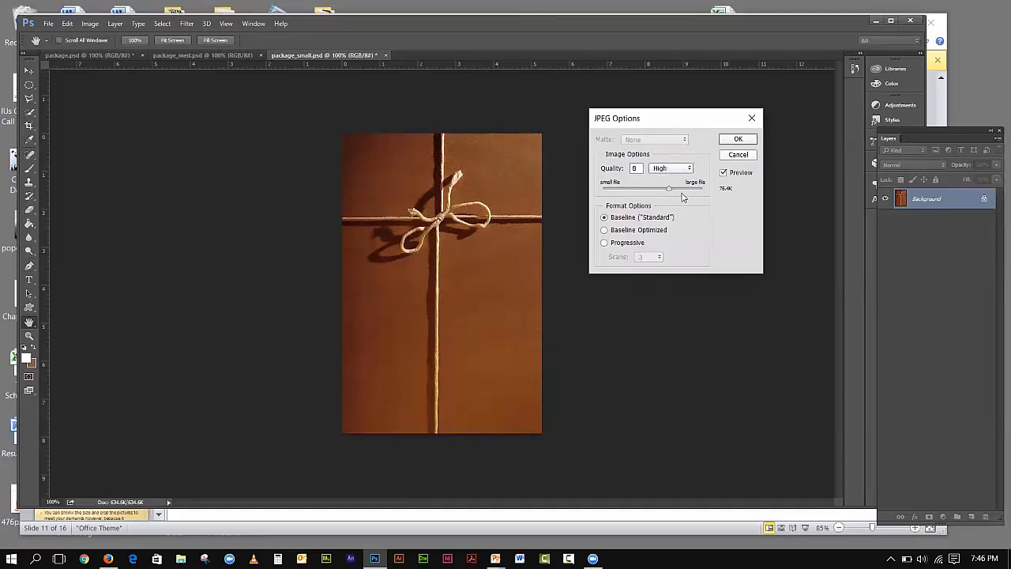
pyautogui.click(669, 169)
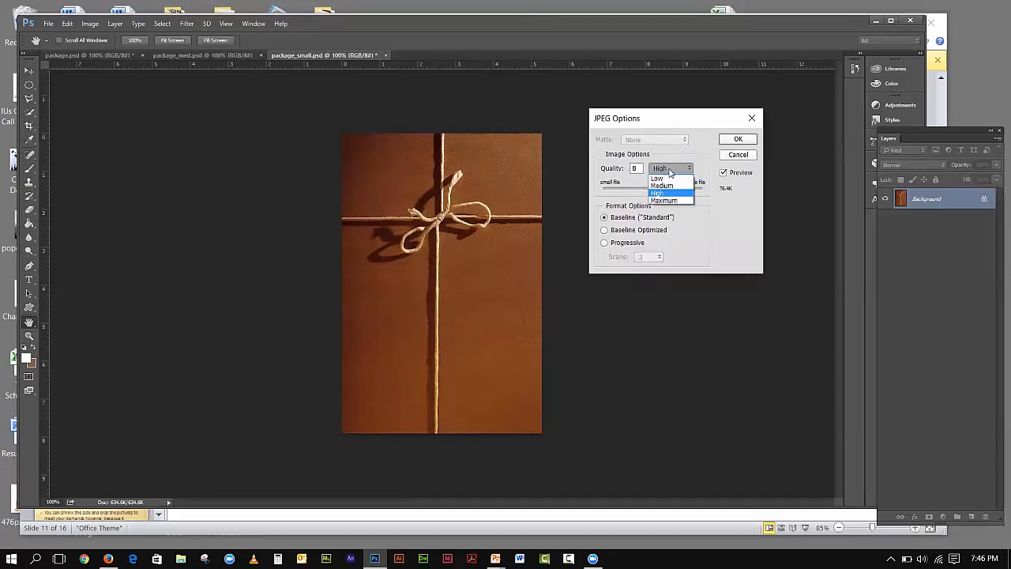
pyautogui.click(665, 185)
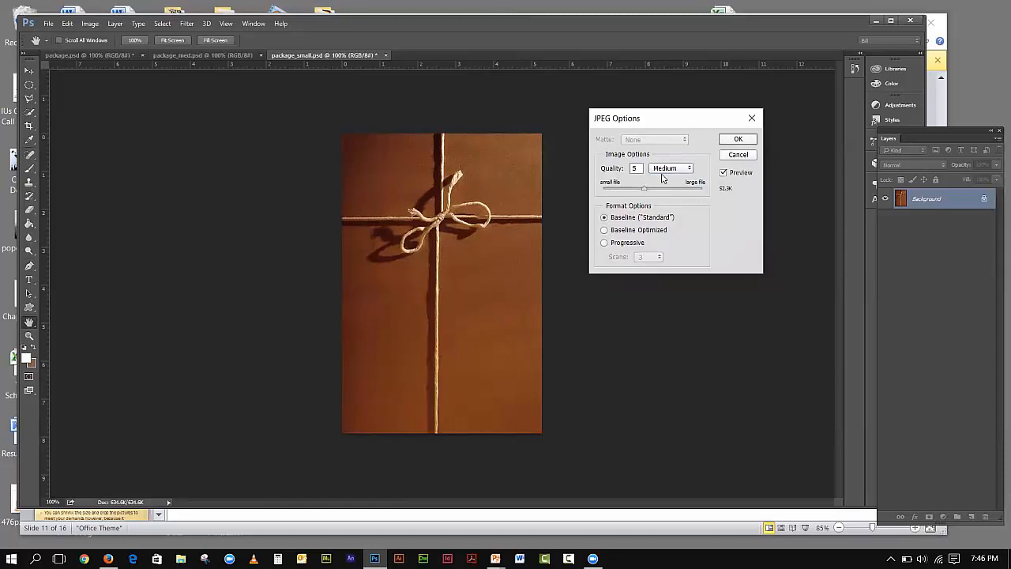
pyautogui.click(663, 170)
pyautogui.click(659, 178)
# - Try Maximum quality at 12, then drop back to Low (quality 3)
pyautogui.click(690, 168)
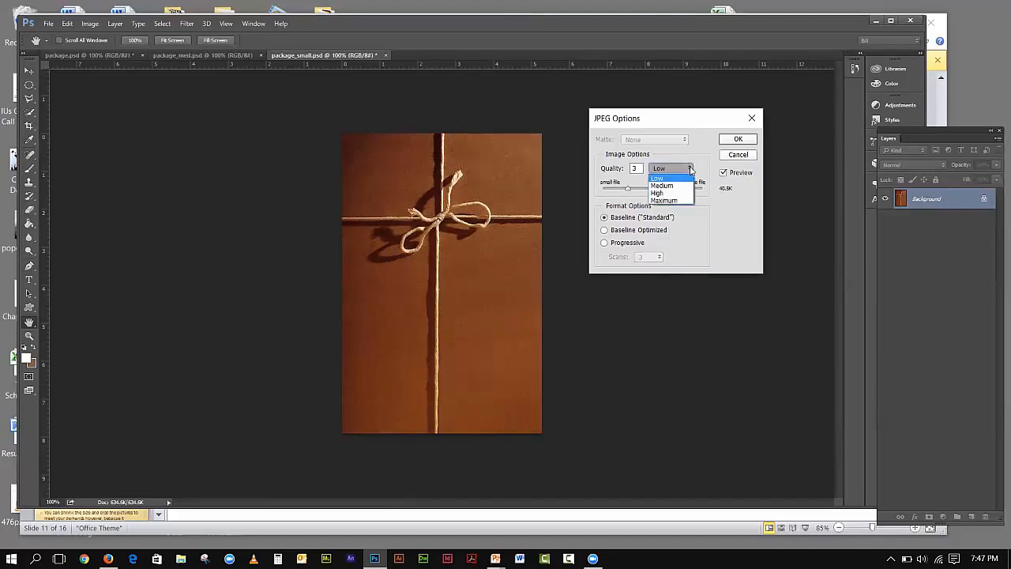
pyautogui.click(689, 201)
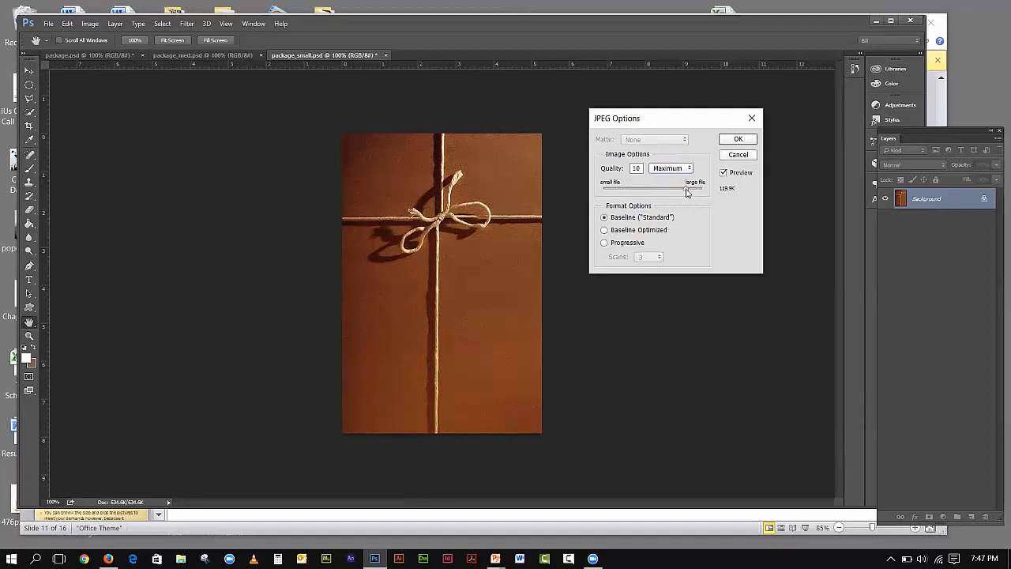
pyautogui.moveTo(687, 192); pyautogui.dragTo(703, 190)
pyautogui.click(667, 168)
pyautogui.click(661, 179)
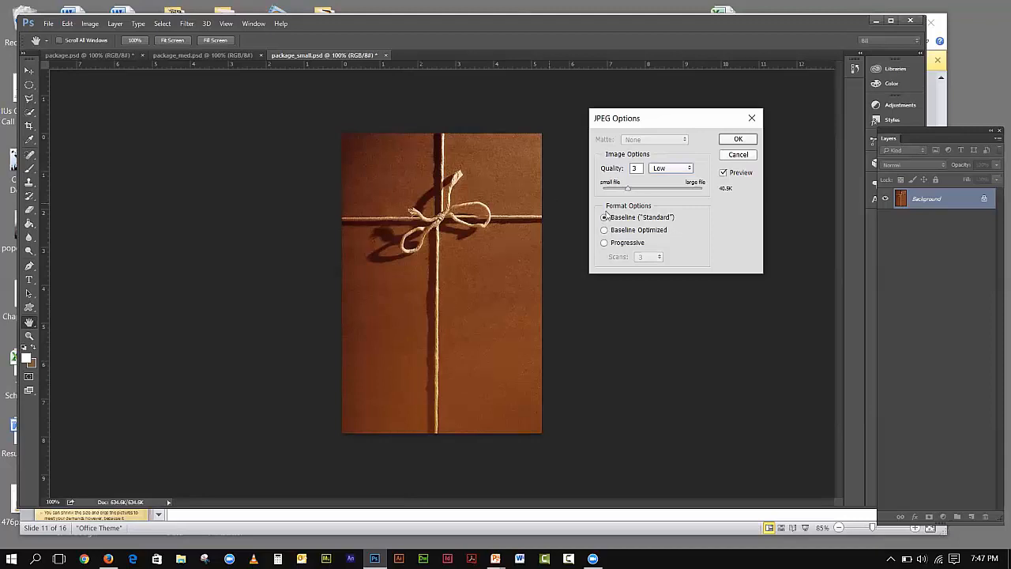
# - Raise JPEG quality to 12 (Maximum, about 280K) and save the file
pyautogui.moveTo(629, 189); pyautogui.dragTo(705, 191)
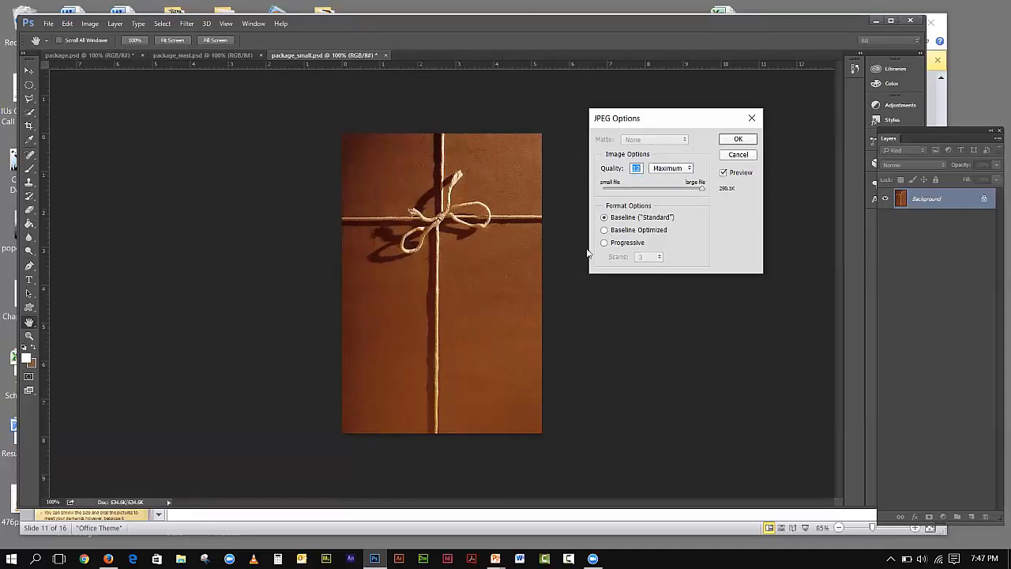
pyautogui.click(743, 140)
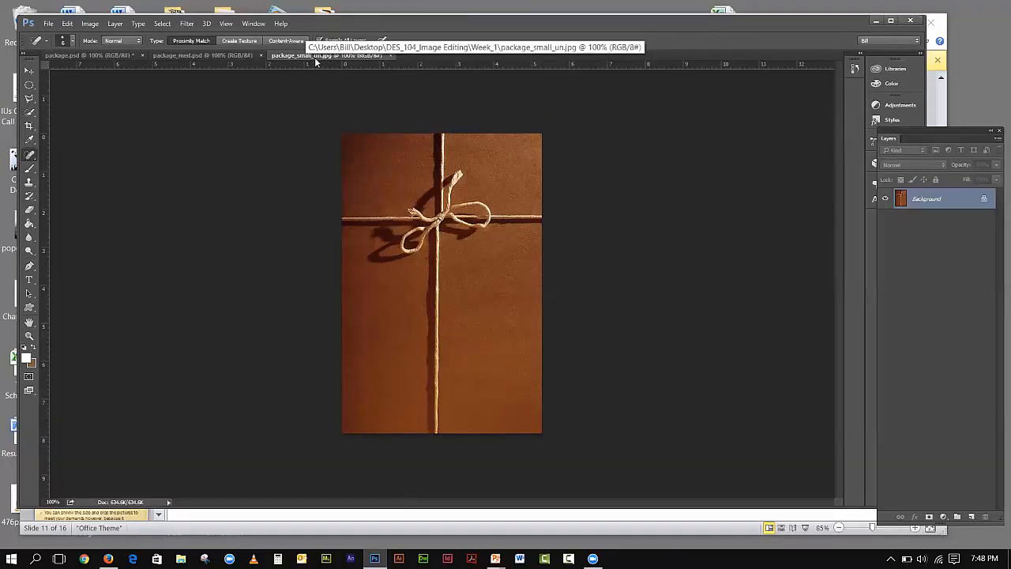
# - Close package_small_un.jpg, reopen package_small.psd from recent files, and open Save for Web
pyautogui.click(390, 55)
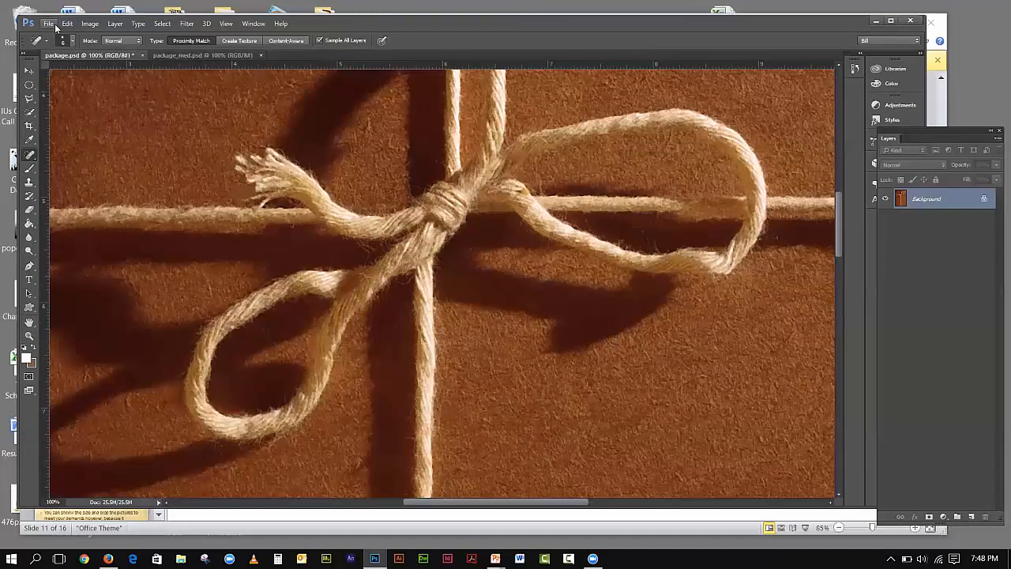
pyautogui.click(52, 25)
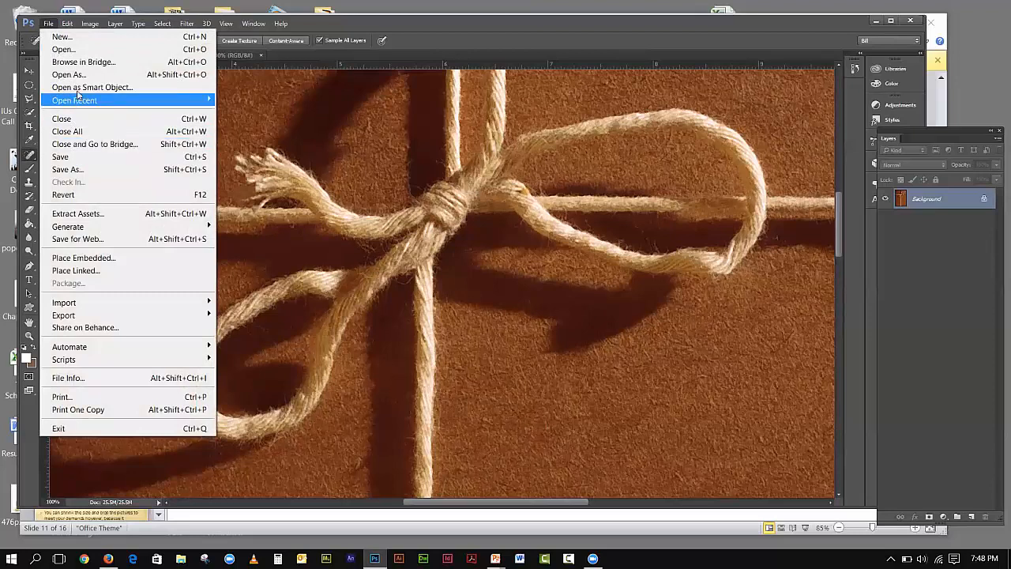
pyautogui.moveTo(78, 103)
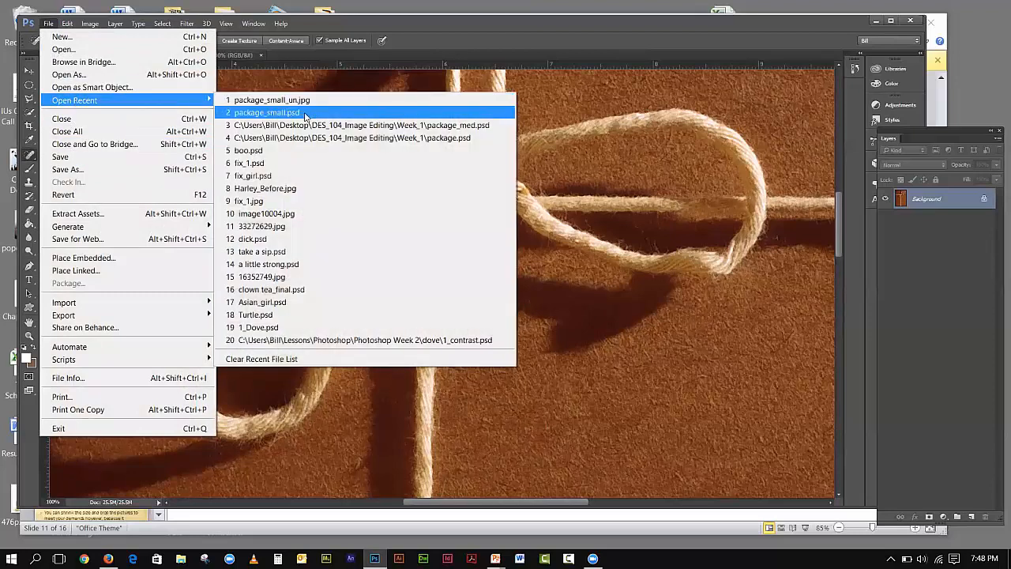
pyautogui.click(305, 116)
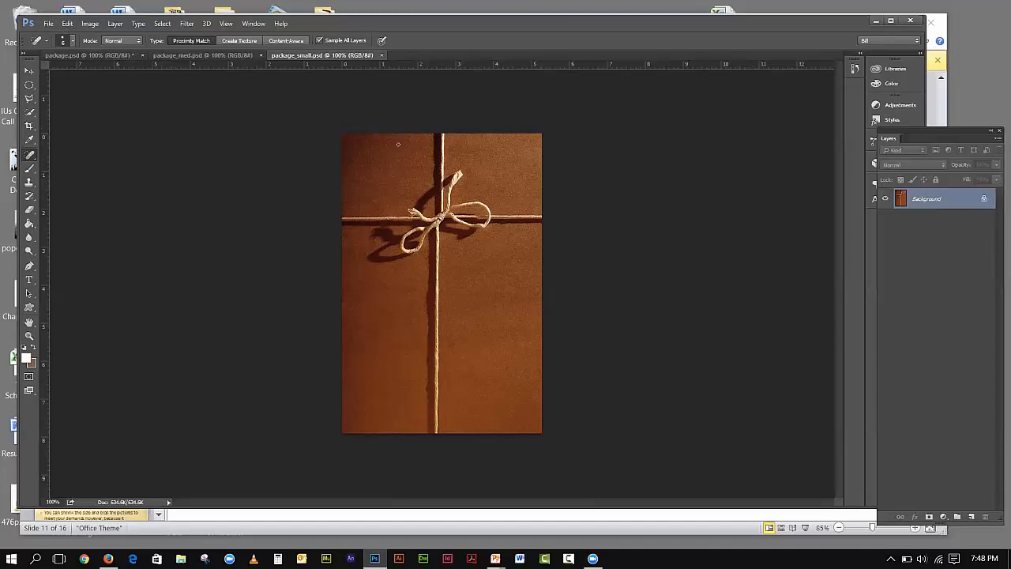
pyautogui.click(49, 23)
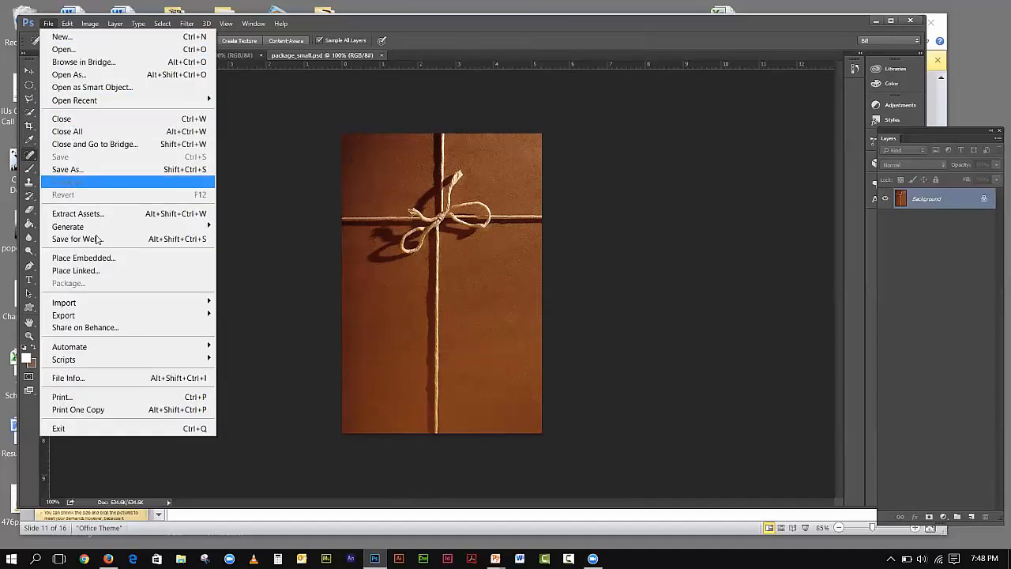
pyautogui.click(148, 239)
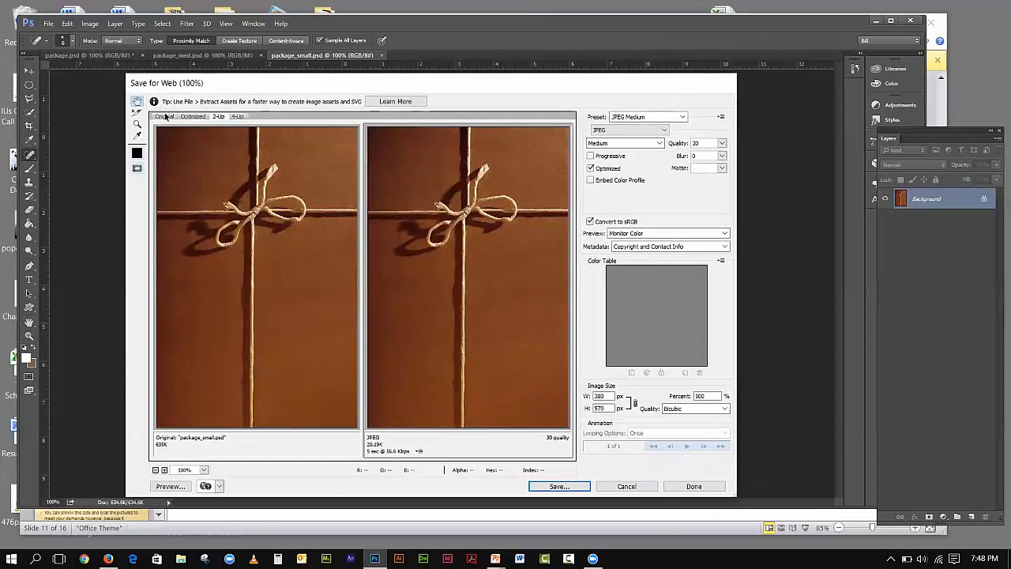
pyautogui.click(163, 117)
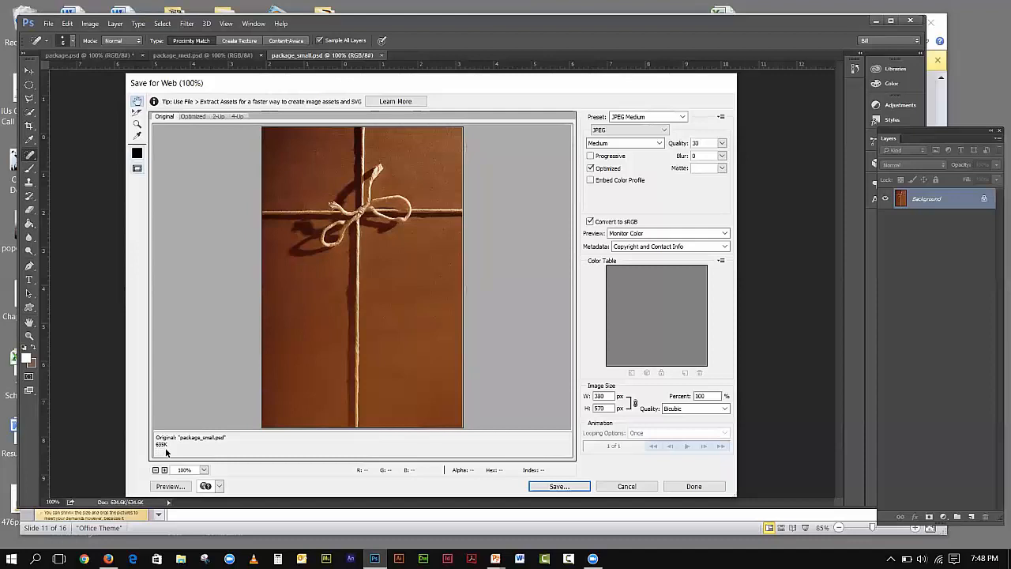
pyautogui.click(194, 117)
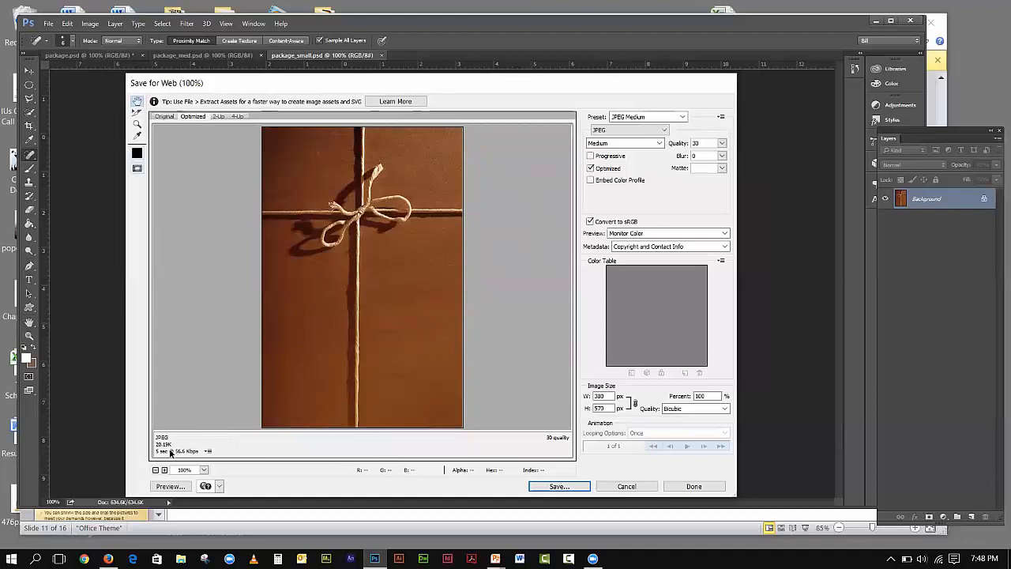
pyautogui.click(225, 117)
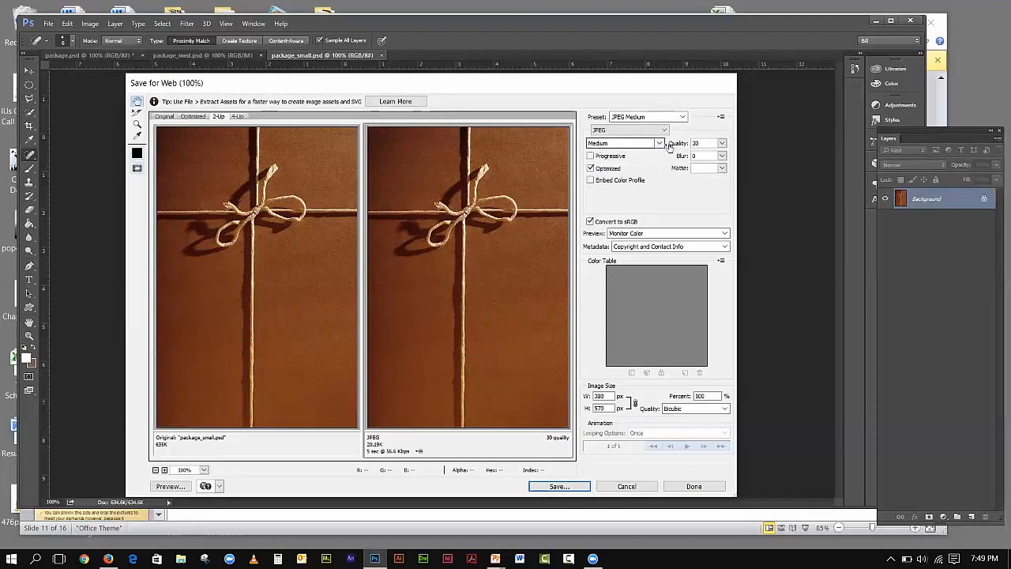
pyautogui.click(722, 145)
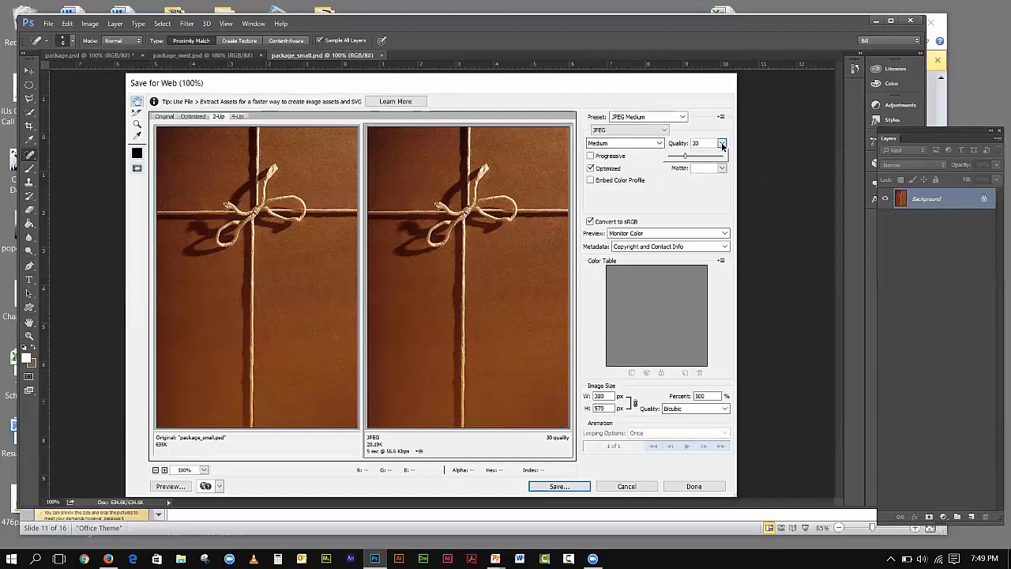
# - Drag web JPEG quality from 0 through 15, 35 and 46, settling at 51 (about 42.32K)
pyautogui.moveTo(687, 161); pyautogui.dragTo(675, 161)
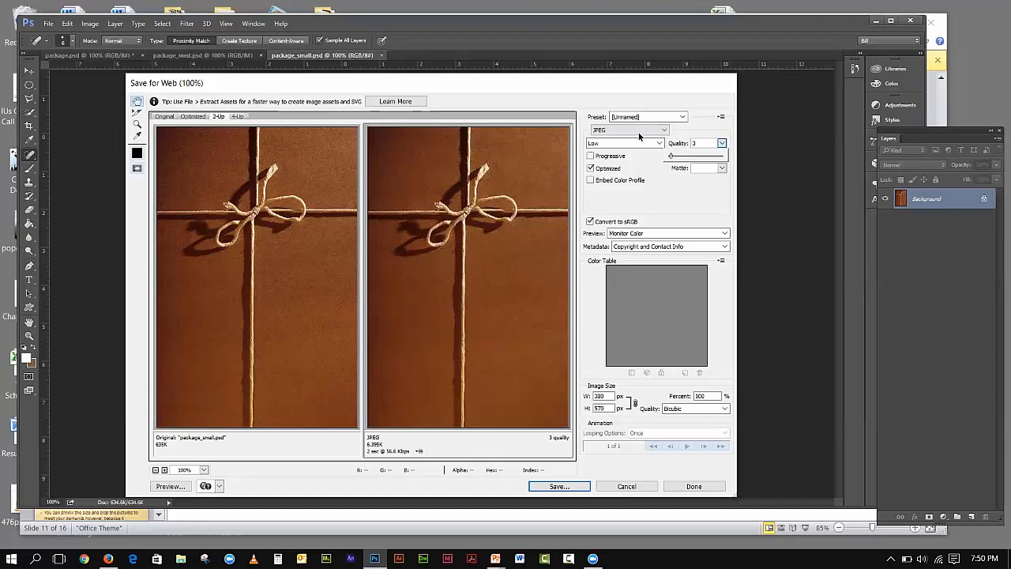
pyautogui.moveTo(672, 157); pyautogui.dragTo(677, 159)
pyautogui.moveTo(678, 158); pyautogui.dragTo(689, 159)
pyautogui.moveTo(691, 157); pyautogui.dragTo(694, 157)
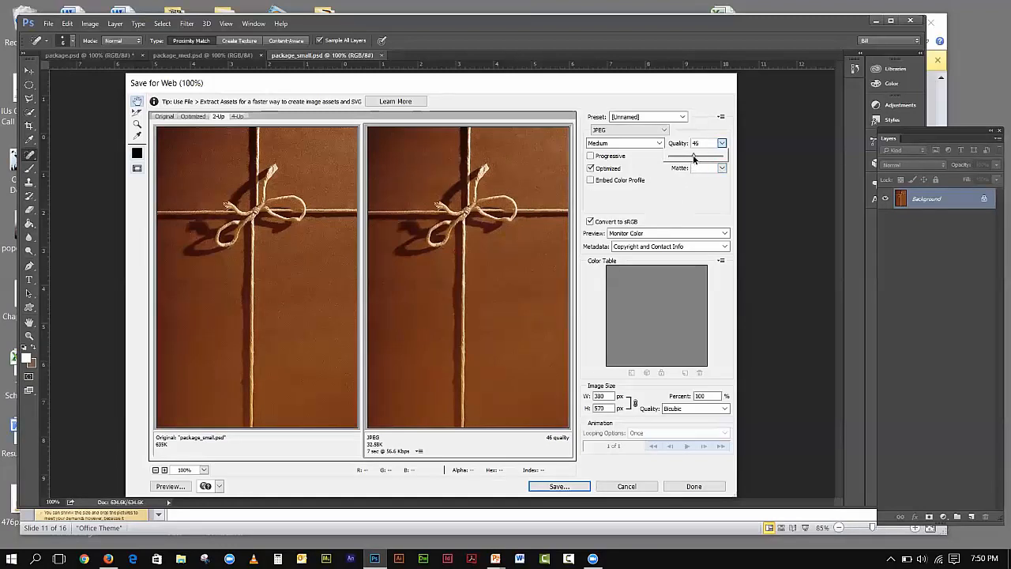
pyautogui.moveTo(695, 158); pyautogui.dragTo(697, 158)
pyautogui.moveTo(697, 158); pyautogui.dragTo(697, 158)
# - Start saving the optimized JPEG and browse to Desktop > DES_104_Image Editing > Week_1
pyautogui.click(566, 489)
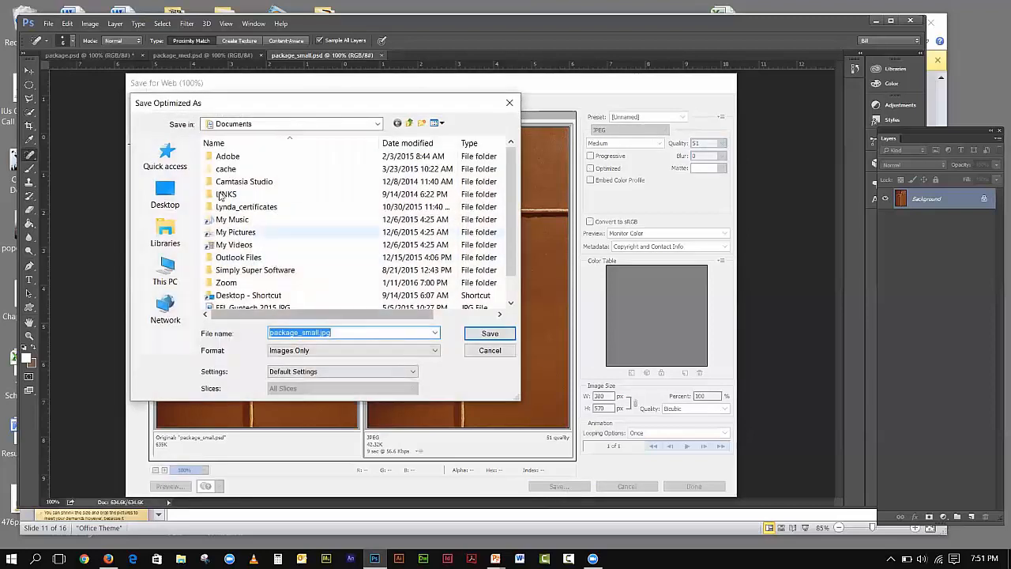
pyautogui.click(167, 190)
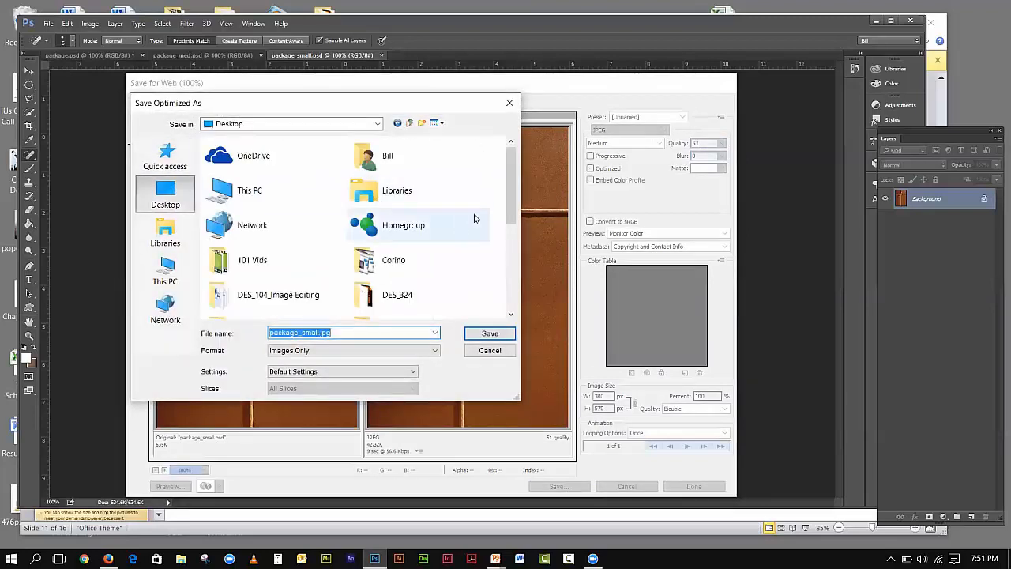
pyautogui.moveTo(512, 194); pyautogui.dragTo(512, 200)
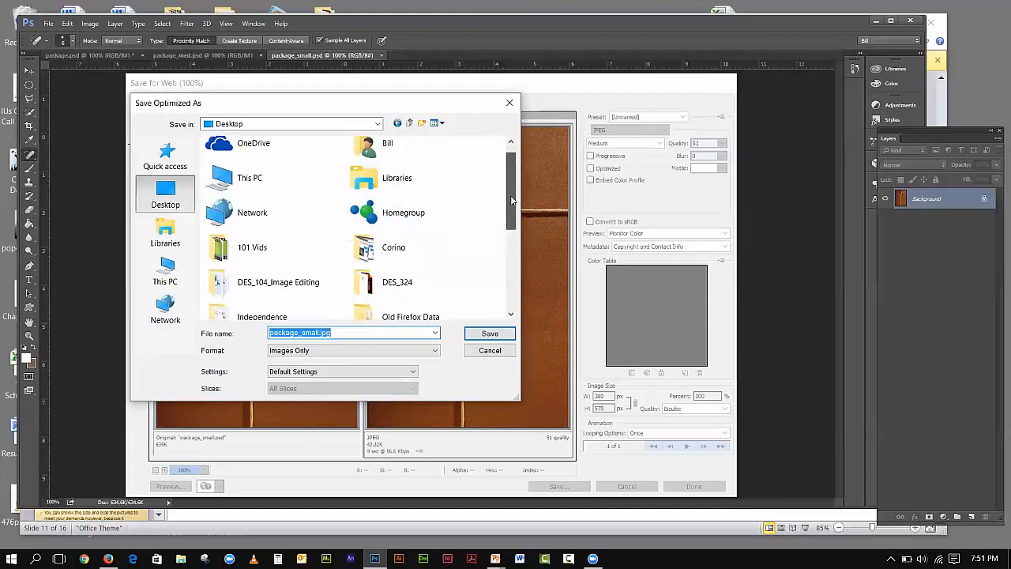
pyautogui.doubleClick(300, 285)
pyautogui.doubleClick(235, 207)
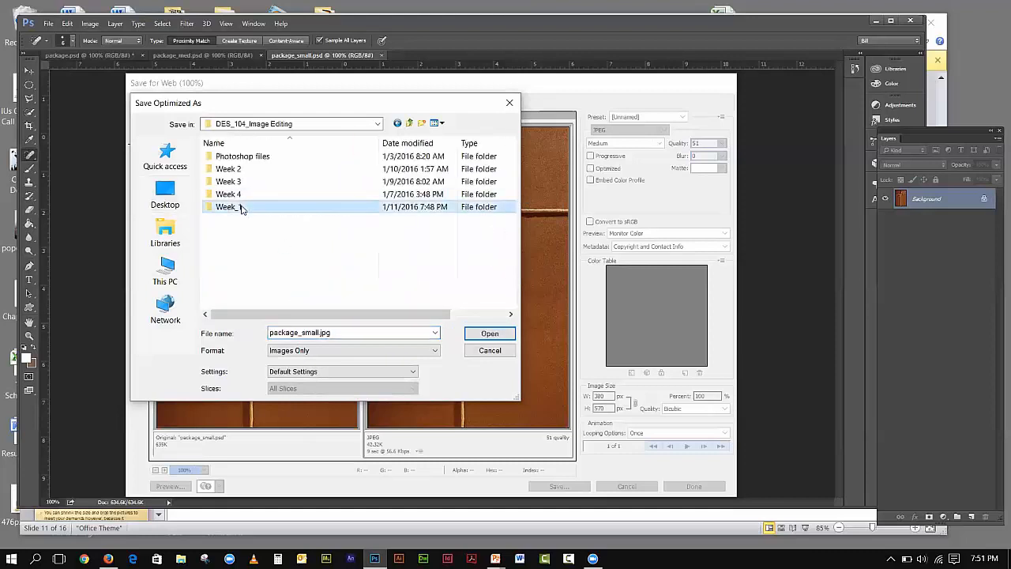
# - Rename the file to package_small_web.jpg and save it
pyautogui.doubleClick(318, 332)
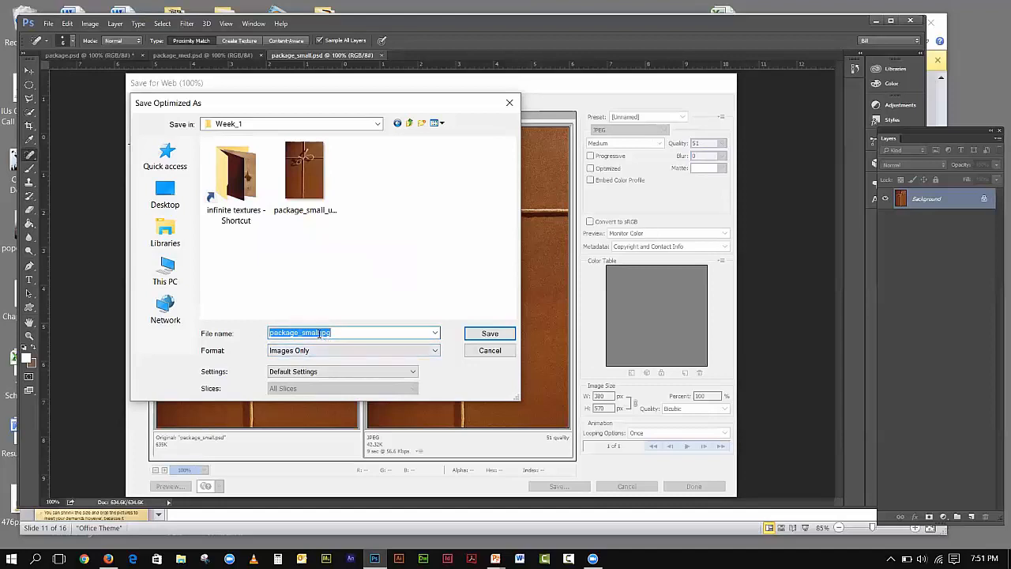
pyautogui.click(319, 333)
pyautogui.write('_web')
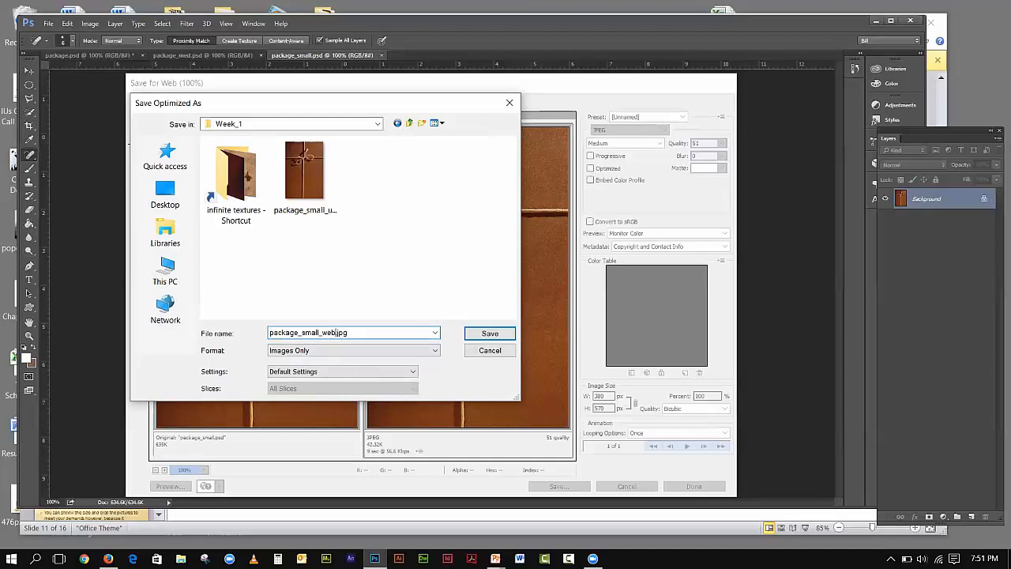
pyautogui.click(478, 337)
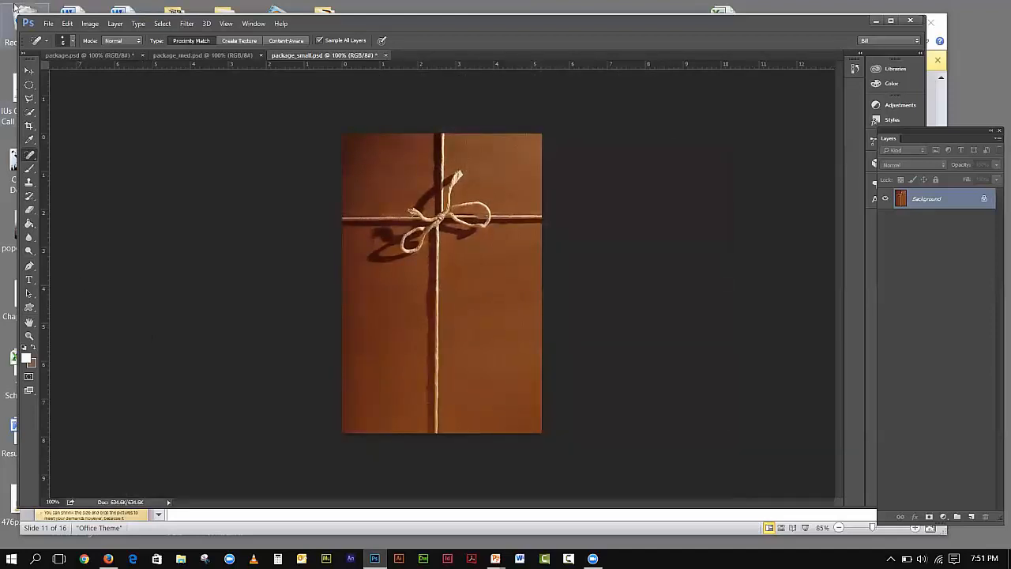
# - Reopen Save for Web and set JPEG quality to 3
pyautogui.click(48, 24)
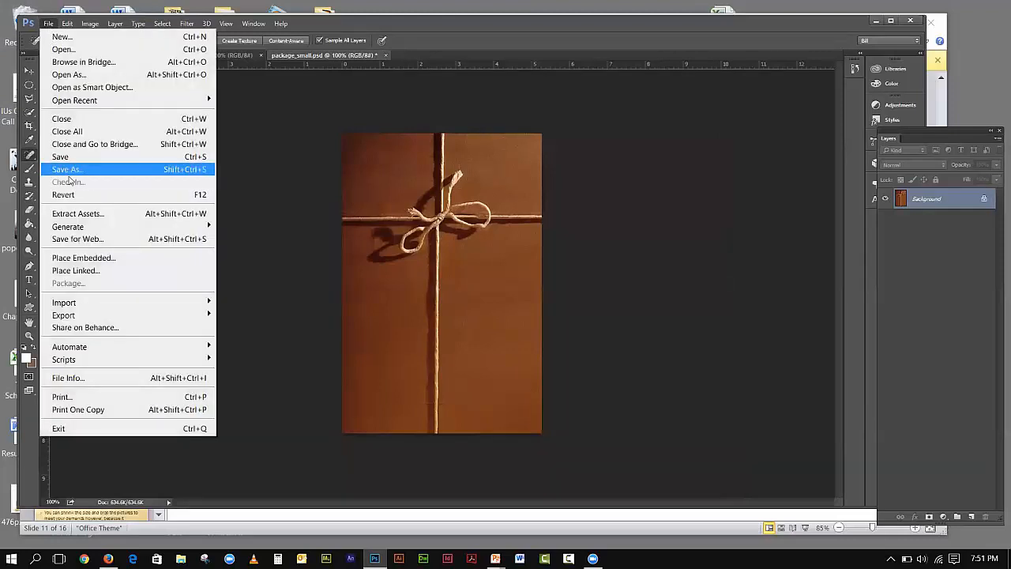
pyautogui.click(83, 239)
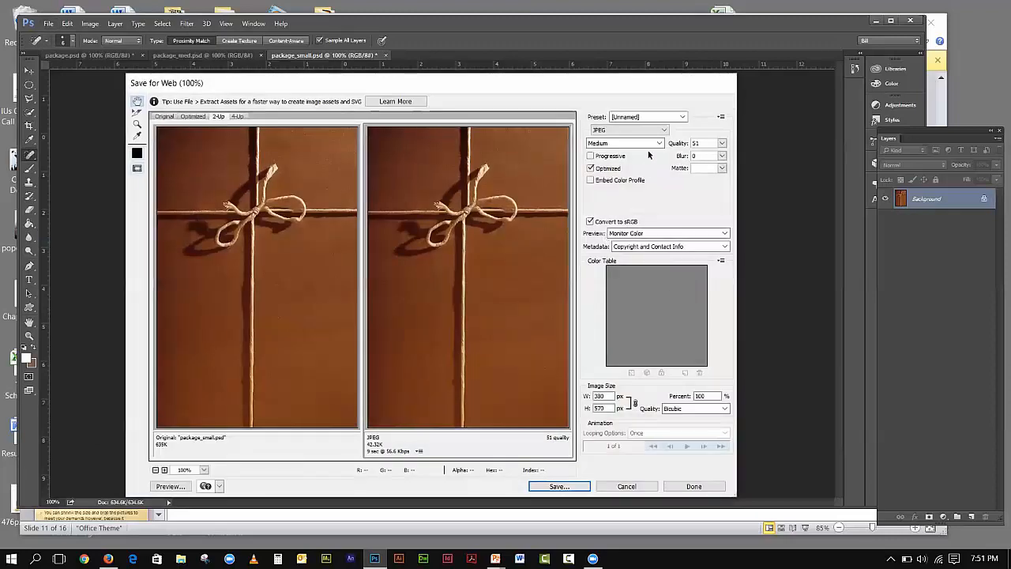
pyautogui.click(722, 143)
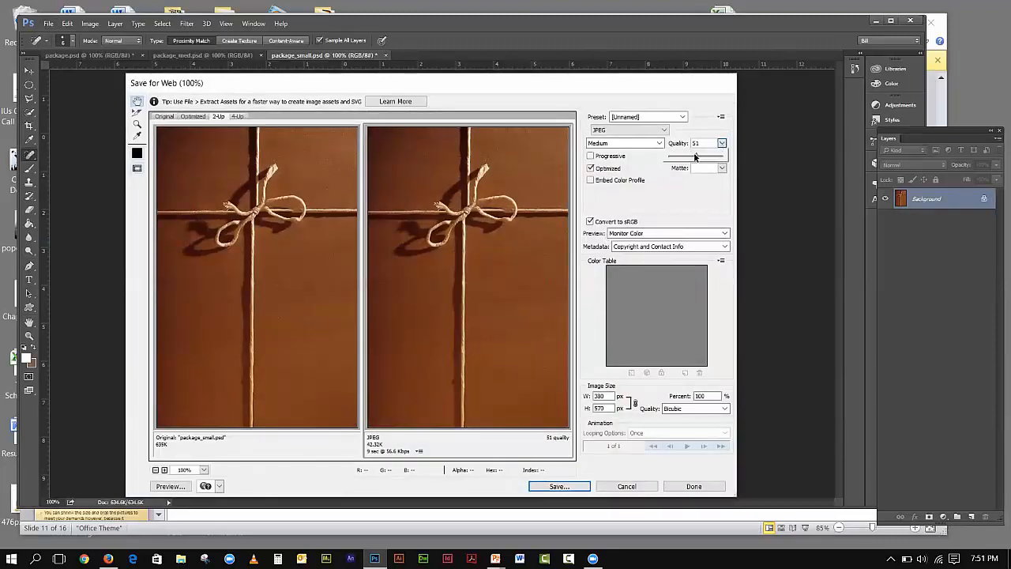
pyautogui.moveTo(695, 155); pyautogui.dragTo(649, 154)
pyautogui.moveTo(670, 159); pyautogui.dragTo(673, 159)
# - Save it as package_small_bad.jpg, then minimise Photoshop and PowerPoint
pyautogui.click(567, 487)
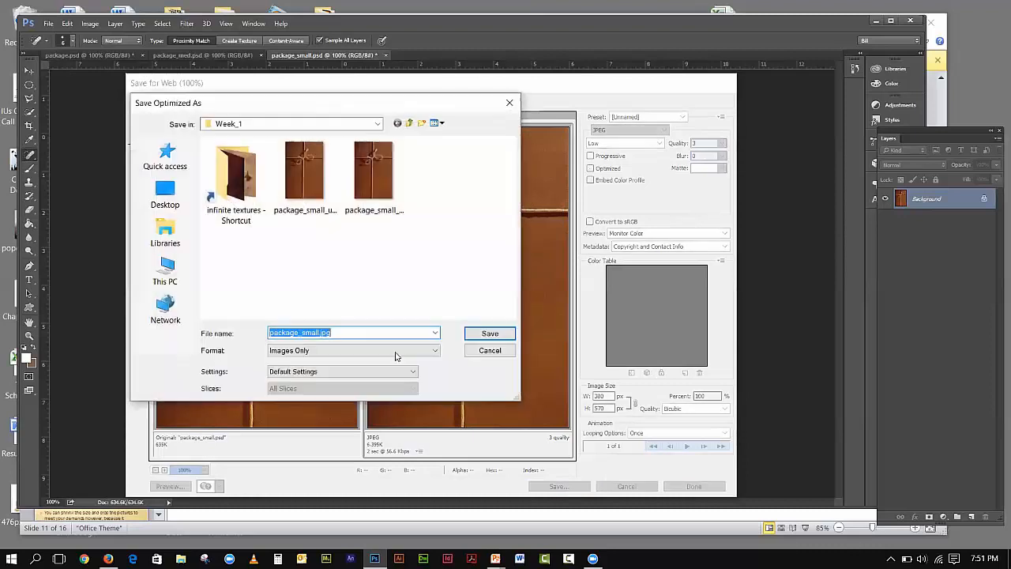
pyautogui.click(324, 333)
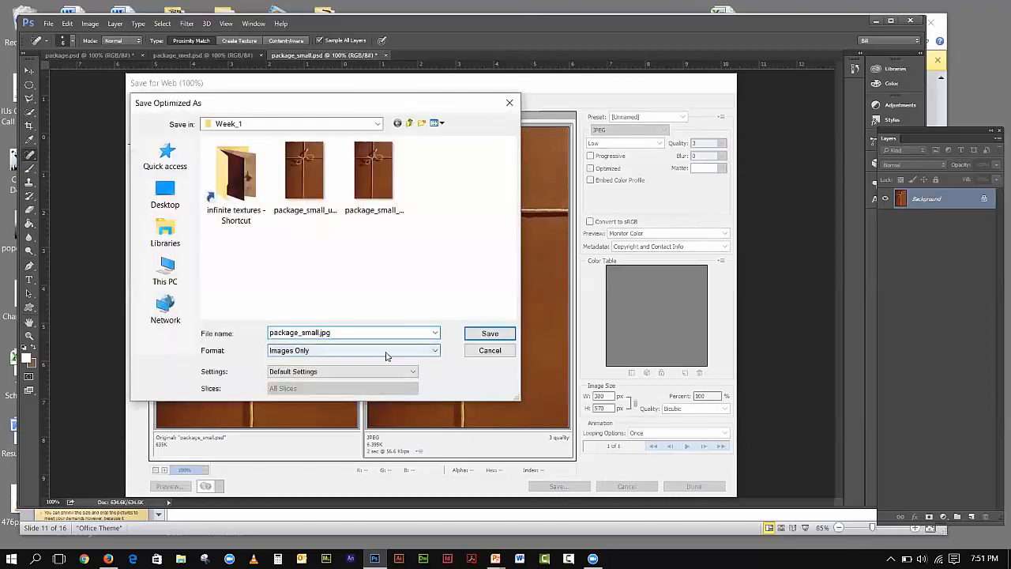
pyautogui.write('_bad')
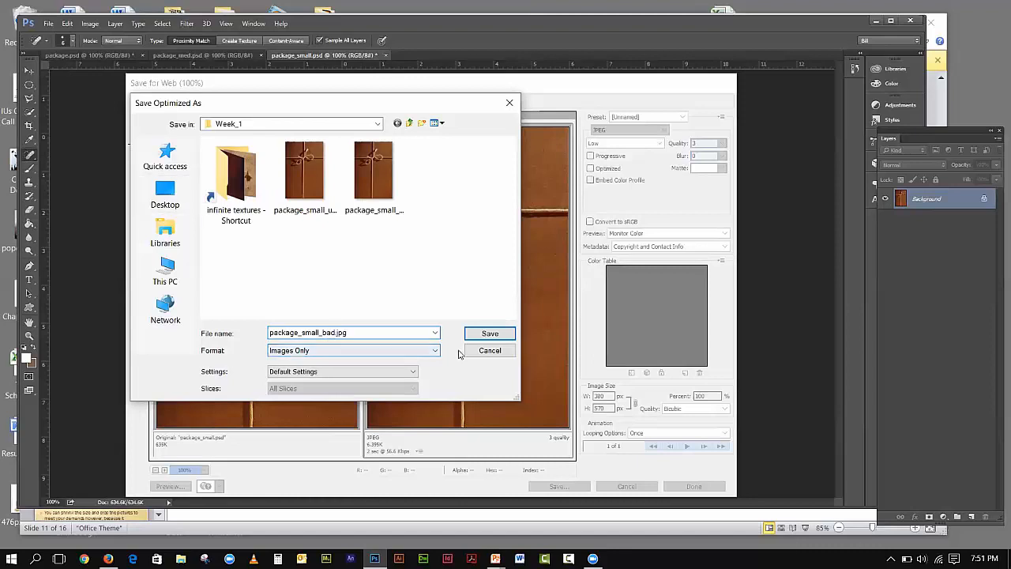
pyautogui.click(490, 332)
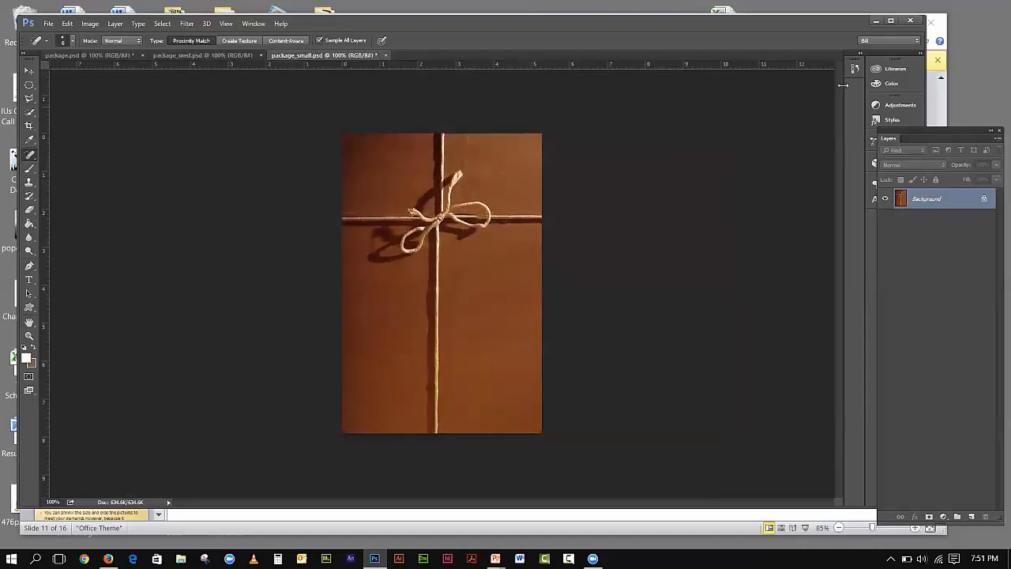
pyautogui.click(875, 21)
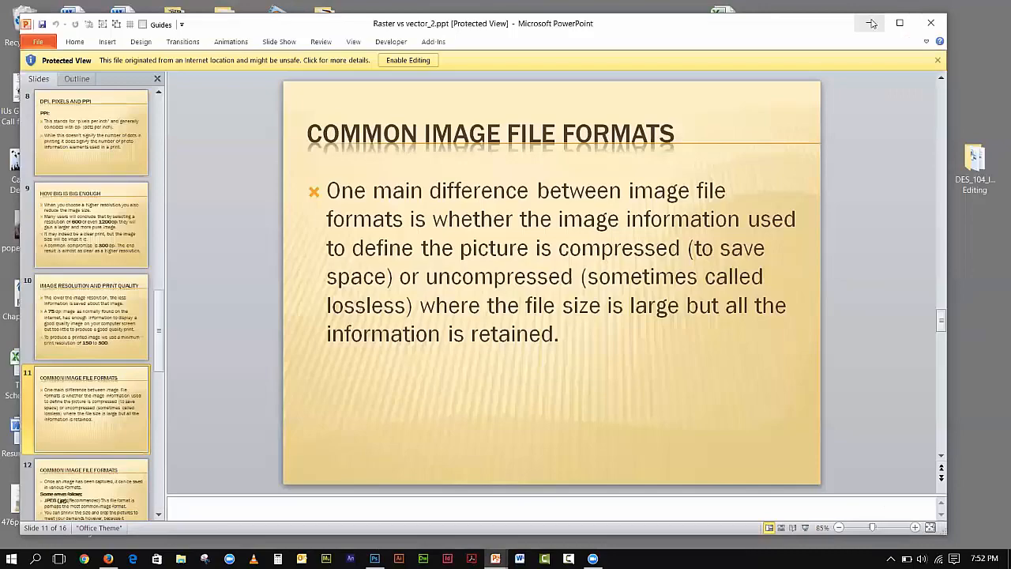
pyautogui.click(875, 21)
# - Open DES_104_Image Editing, then Week_1, from the desktop in File Explorer
pyautogui.doubleClick(973, 158)
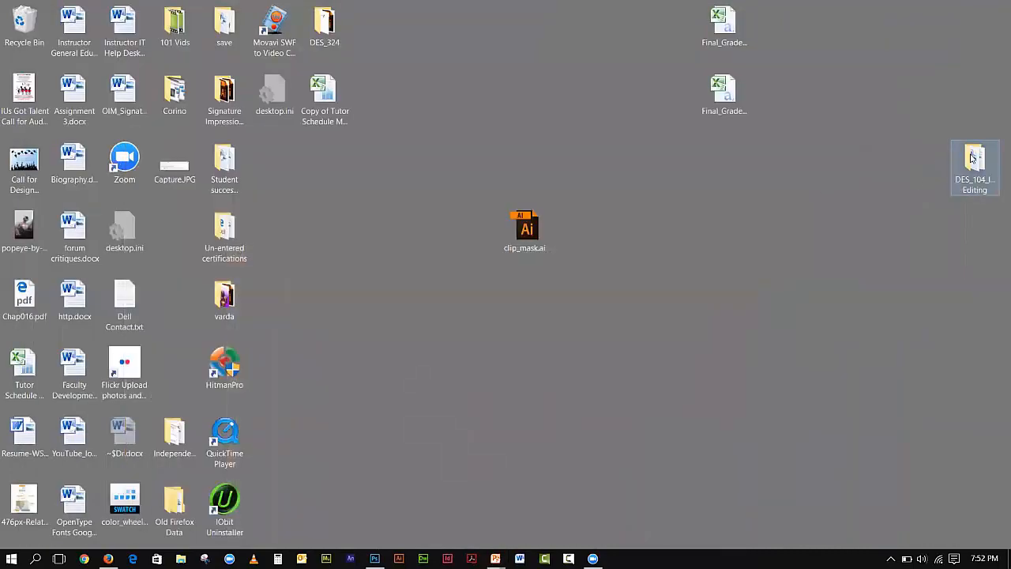
pyautogui.doubleClick(150, 202)
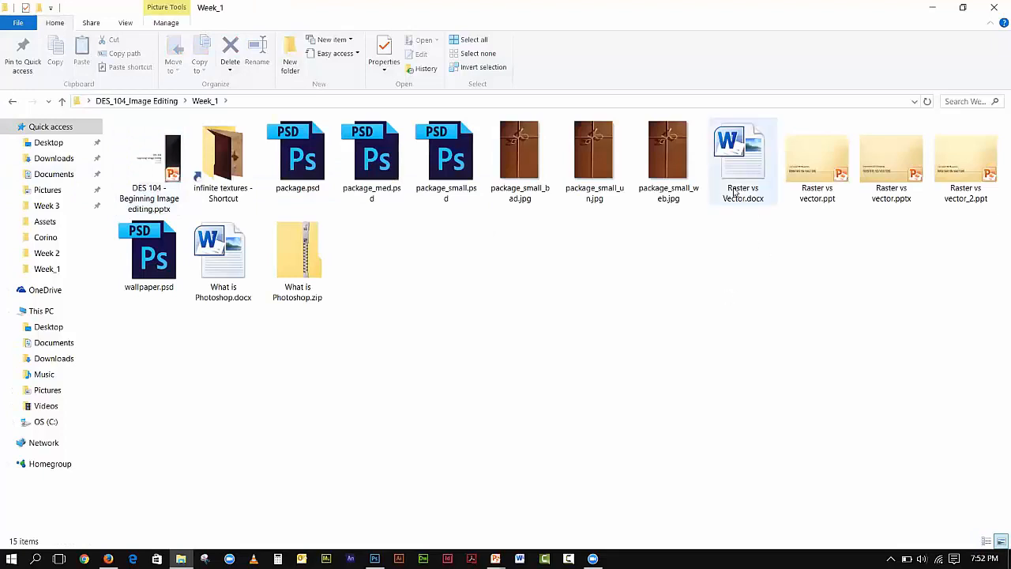
# - View package_small_bad.jpg zoomed in, then package_small_un.jpg, in Photos
pyautogui.doubleClick(503, 165)
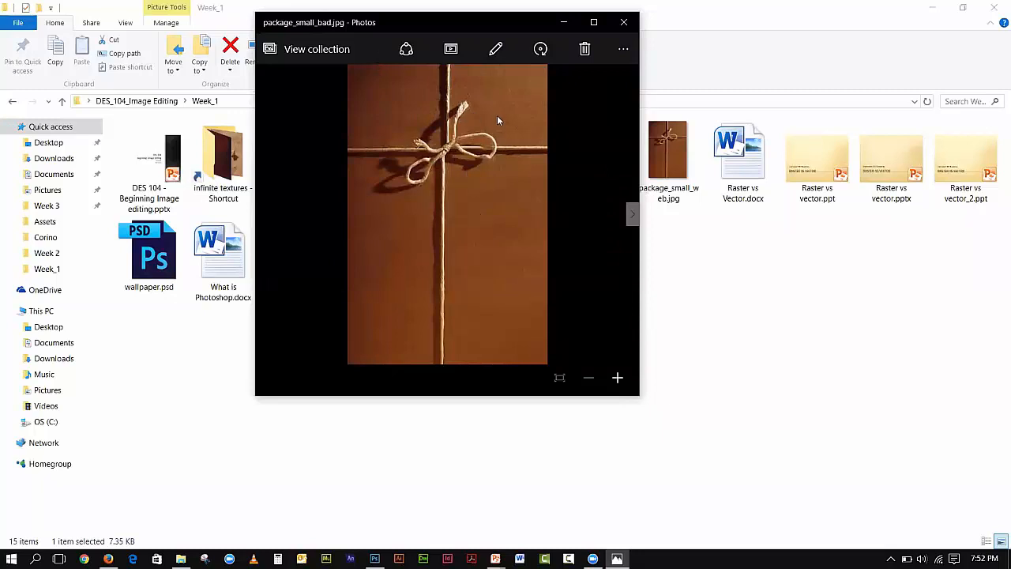
pyautogui.click(618, 379)
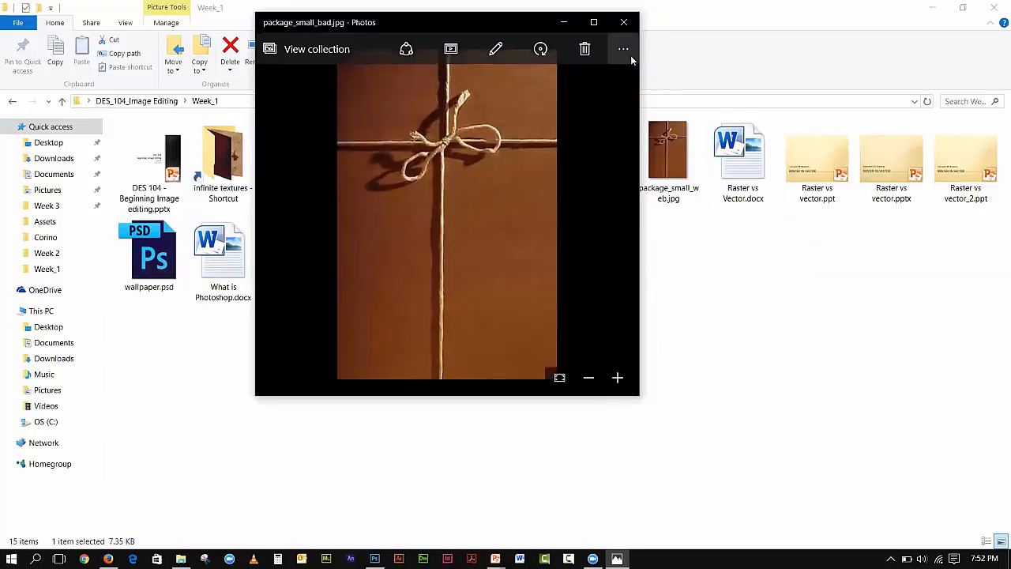
pyautogui.click(623, 23)
pyautogui.doubleClick(586, 153)
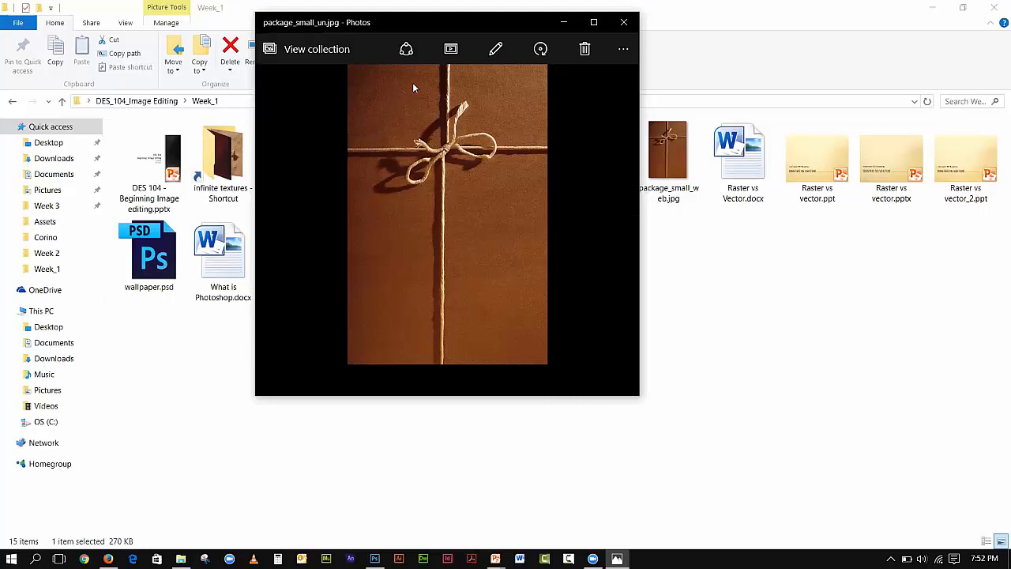
pyautogui.click(624, 22)
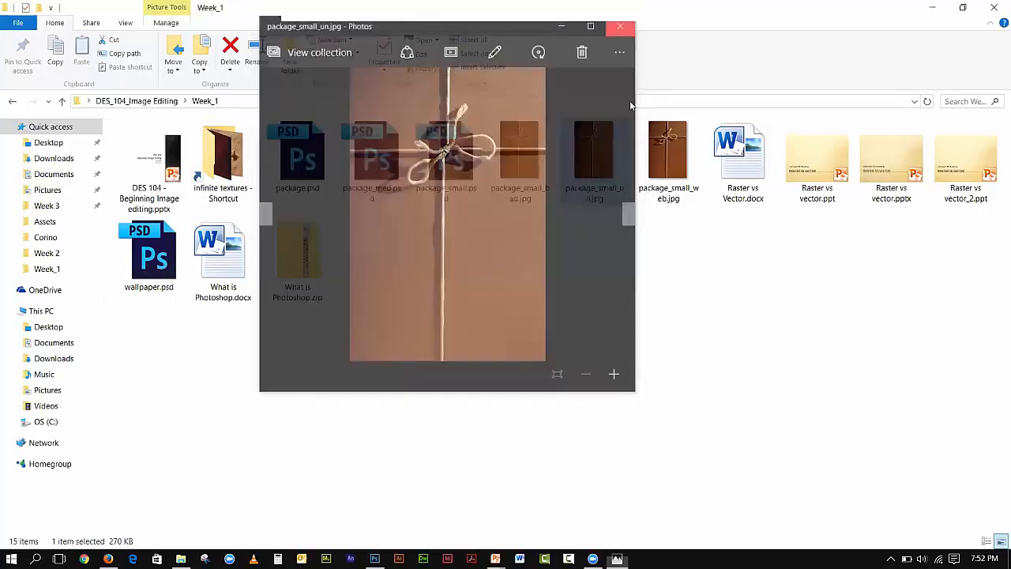
# - Open package_small_web.jpg, package_small_un.jpg and package_small_bad.jpg in separate Photos windows
pyautogui.doubleClick(661, 155)
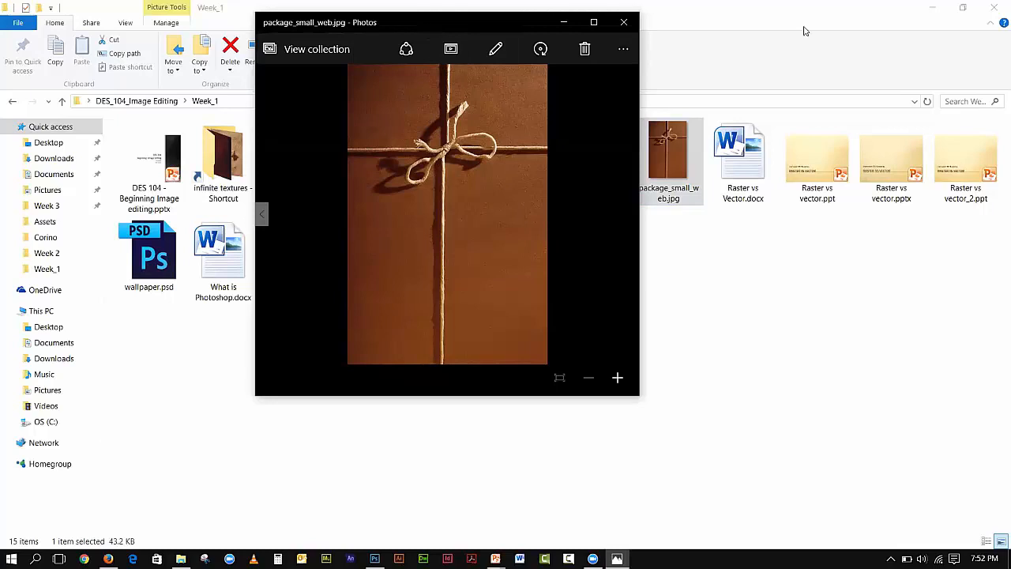
pyautogui.moveTo(426, 27); pyautogui.dragTo(803, 26)
pyautogui.doubleClick(595, 154)
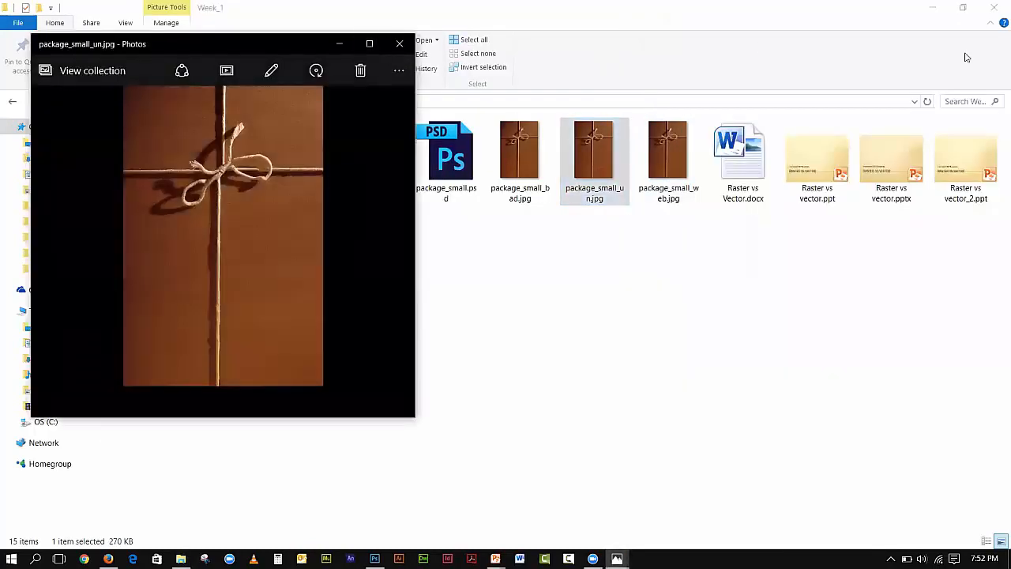
pyautogui.doubleClick(522, 130)
# - Line up the un, bad and web Photos windows side by side
pyautogui.click(933, 7)
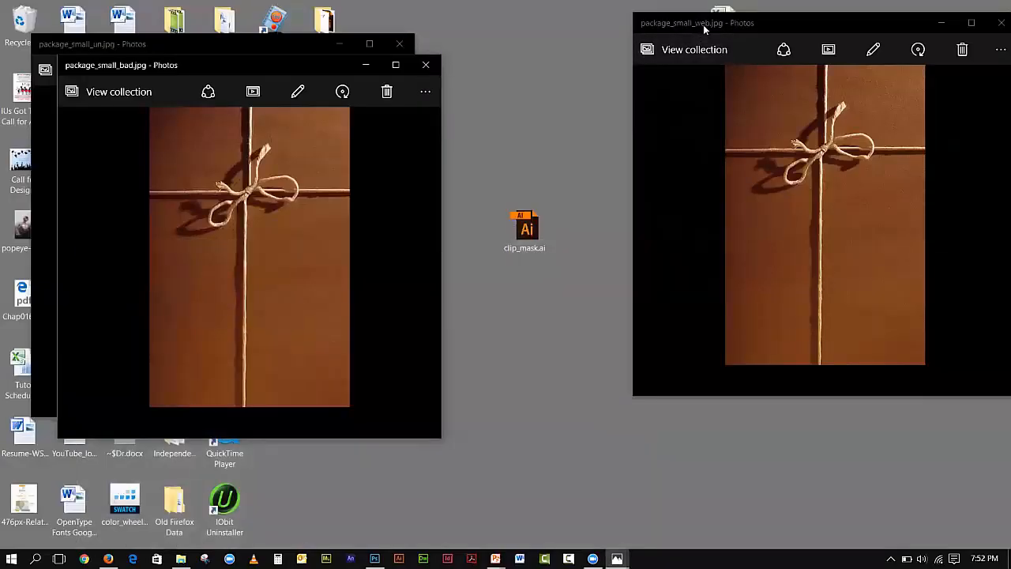
pyautogui.moveTo(703, 25); pyautogui.dragTo(766, 18)
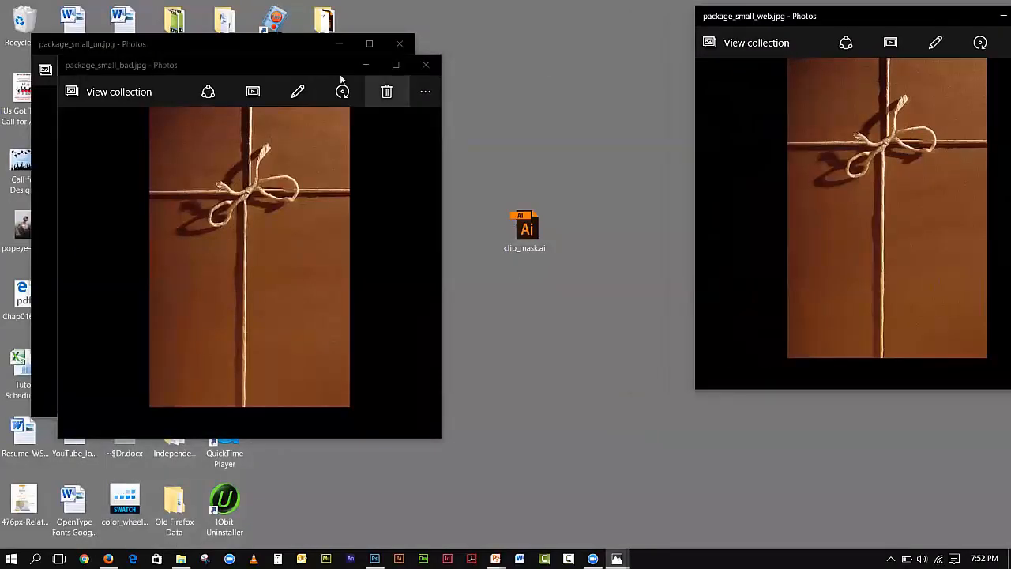
pyautogui.moveTo(316, 68); pyautogui.dragTo(631, 22)
pyautogui.moveTo(196, 47); pyautogui.dragTo(180, 21)
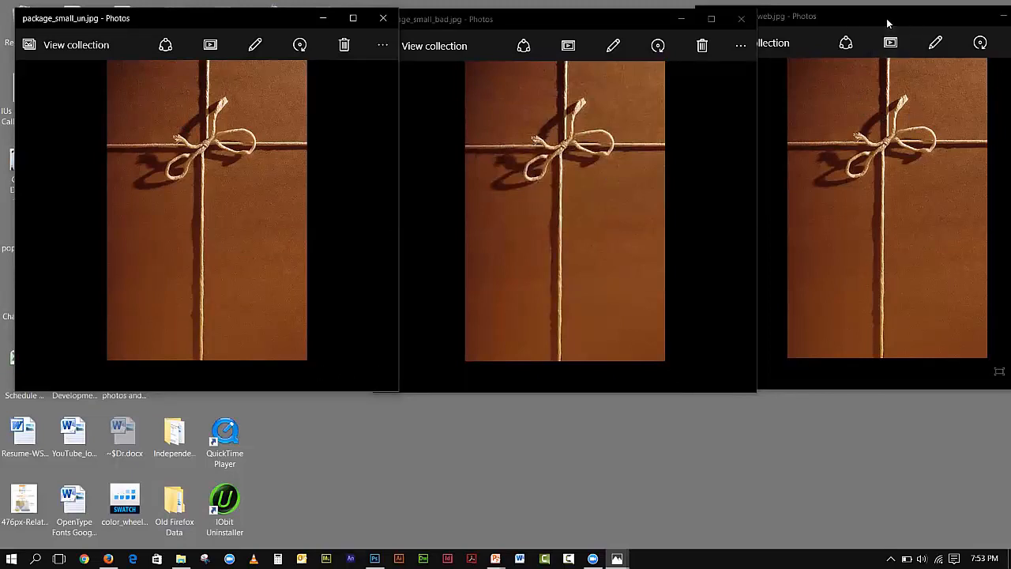
pyautogui.moveTo(850, 31); pyautogui.dragTo(589, 32)
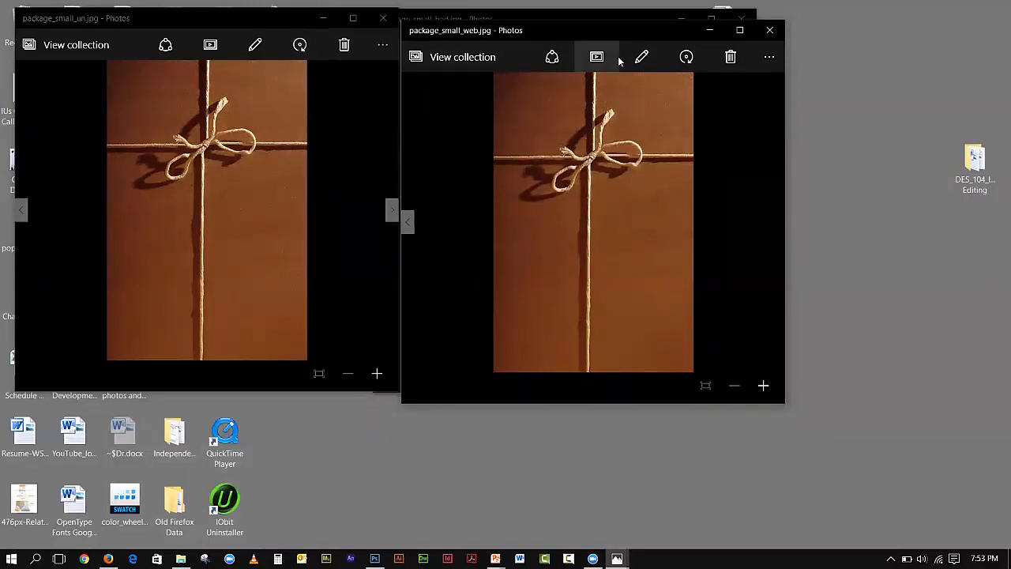
# - Close the package_small_web, package_small_bad and package_small_un viewers
pyautogui.click(768, 30)
pyautogui.click(748, 22)
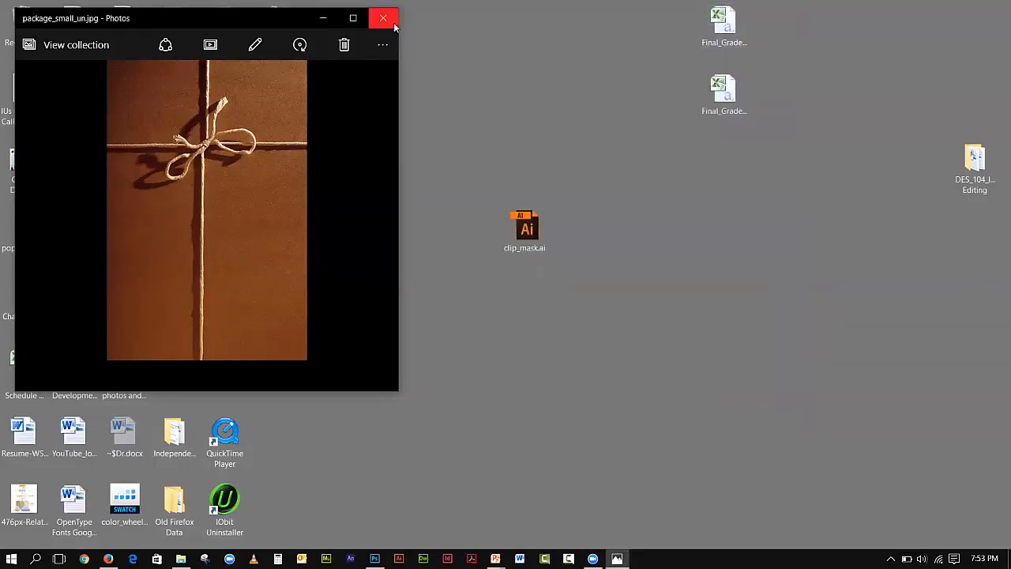
pyautogui.click(383, 17)
# - In the Week_1 course folder, check package_small_bad.jpg's file size in Properties (7.35 KB)
pyautogui.doubleClick(972, 159)
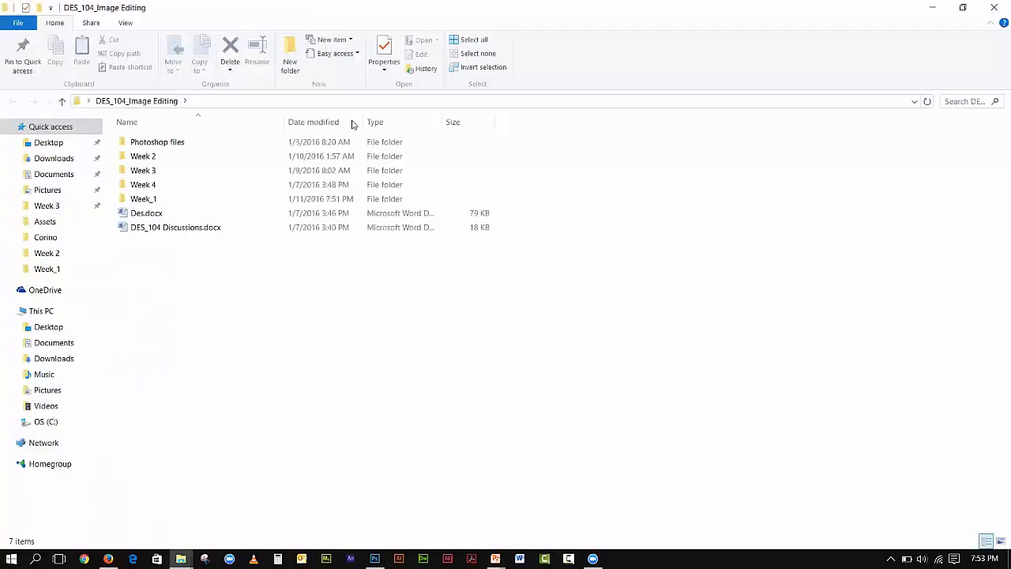
pyautogui.doubleClick(149, 199)
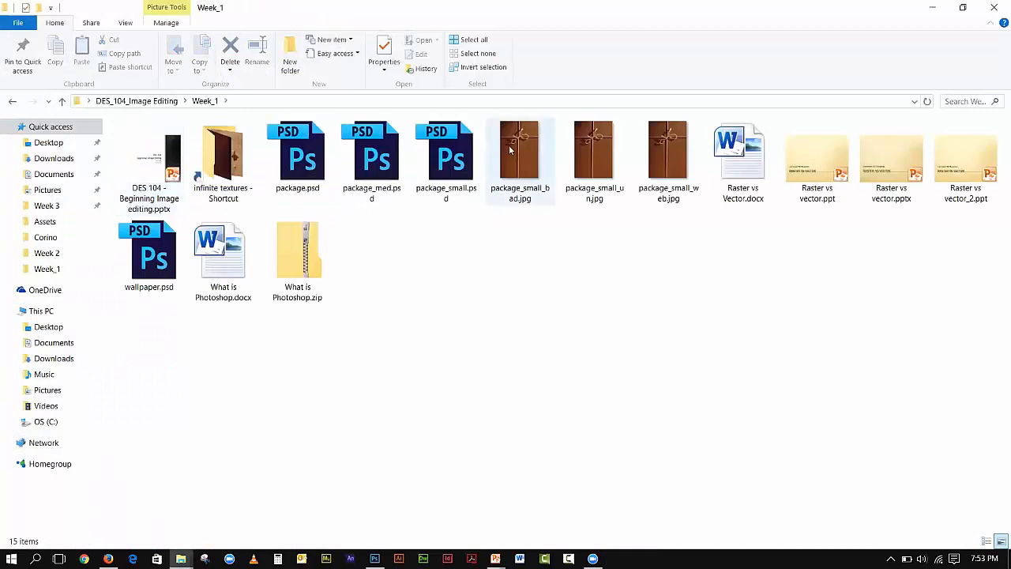
pyautogui.click(508, 144)
pyautogui.rightClick(509, 145)
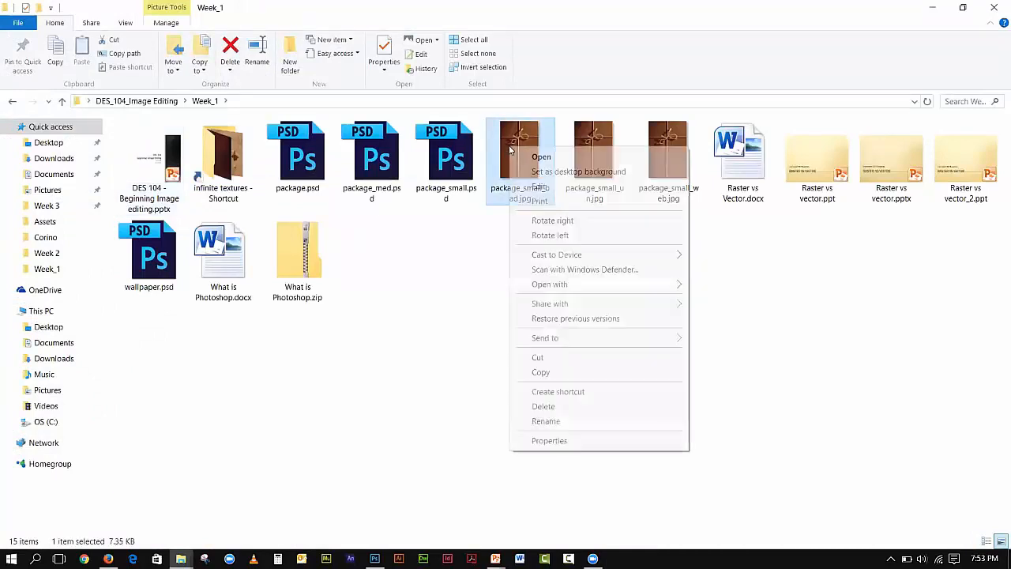
pyautogui.click(574, 445)
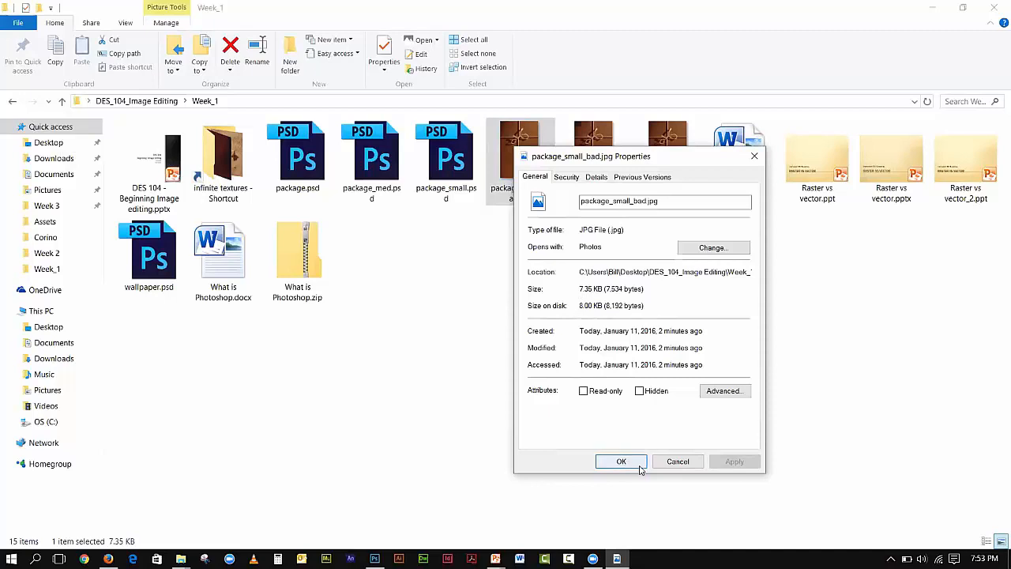
pyautogui.click(669, 466)
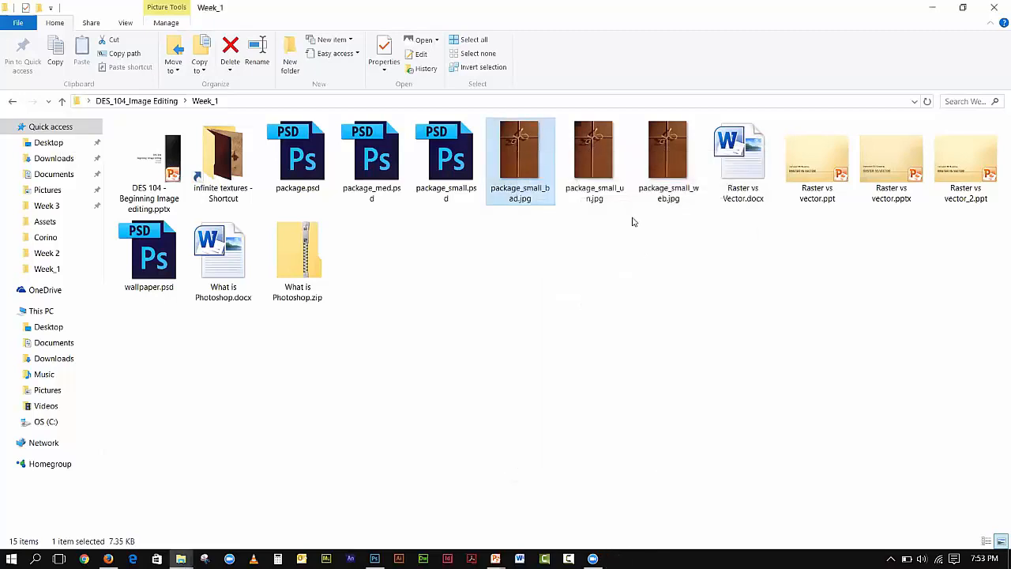
# - Preview package_small_un.jpg in Photos and check its file size (270 KB)
pyautogui.doubleClick(605, 163)
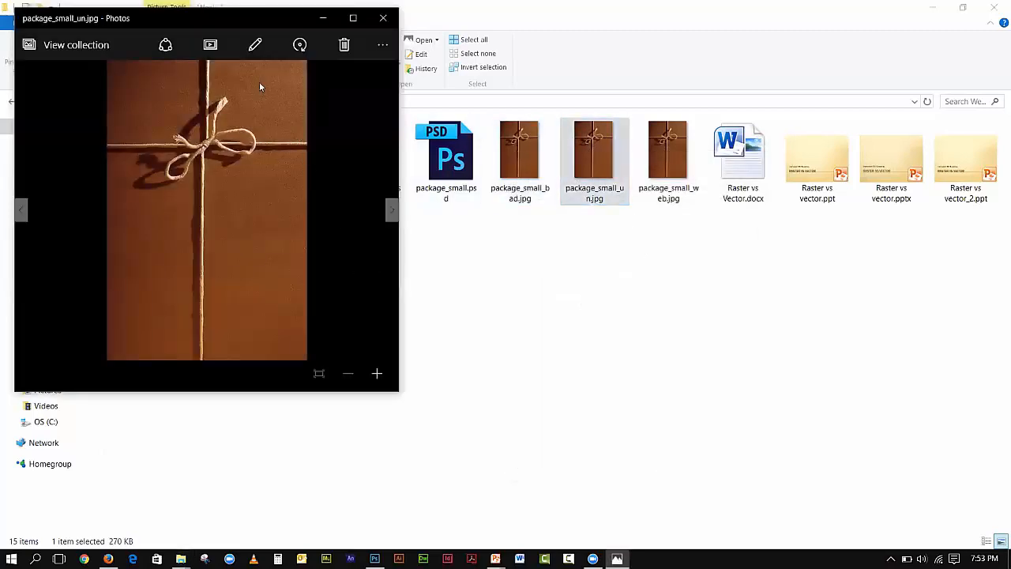
pyautogui.click(383, 18)
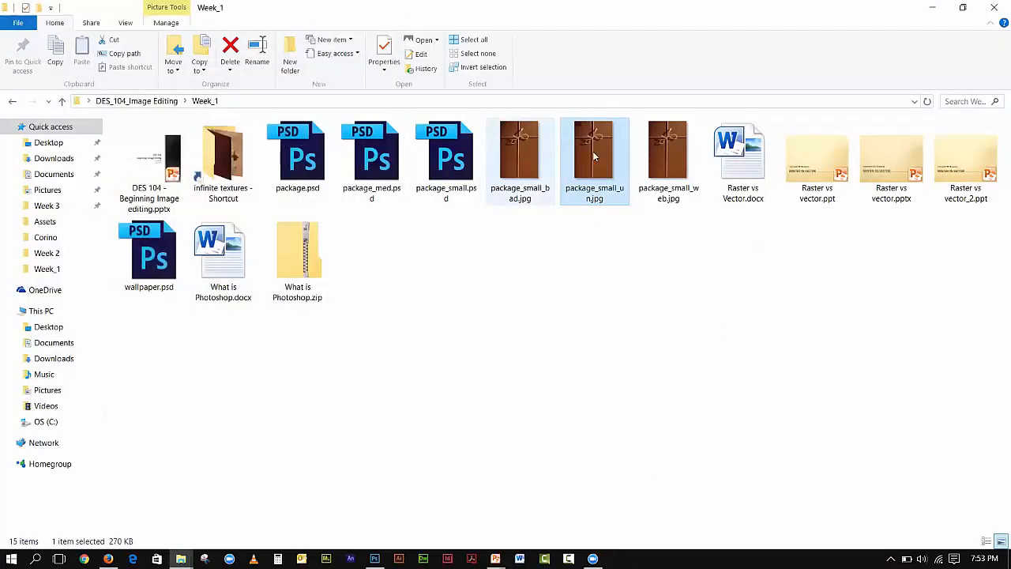
pyautogui.rightClick(599, 151)
pyautogui.click(648, 446)
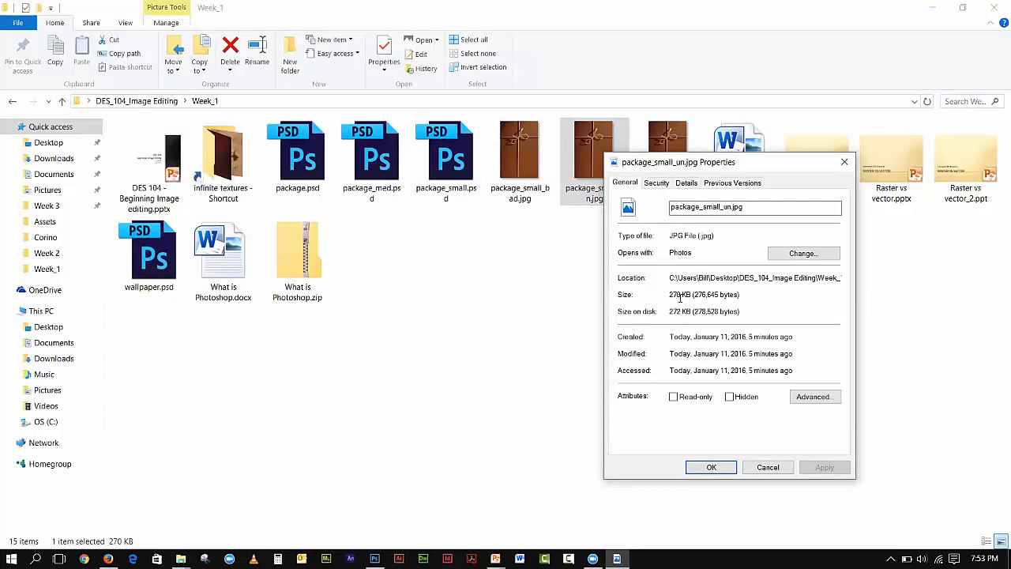
pyautogui.click(765, 467)
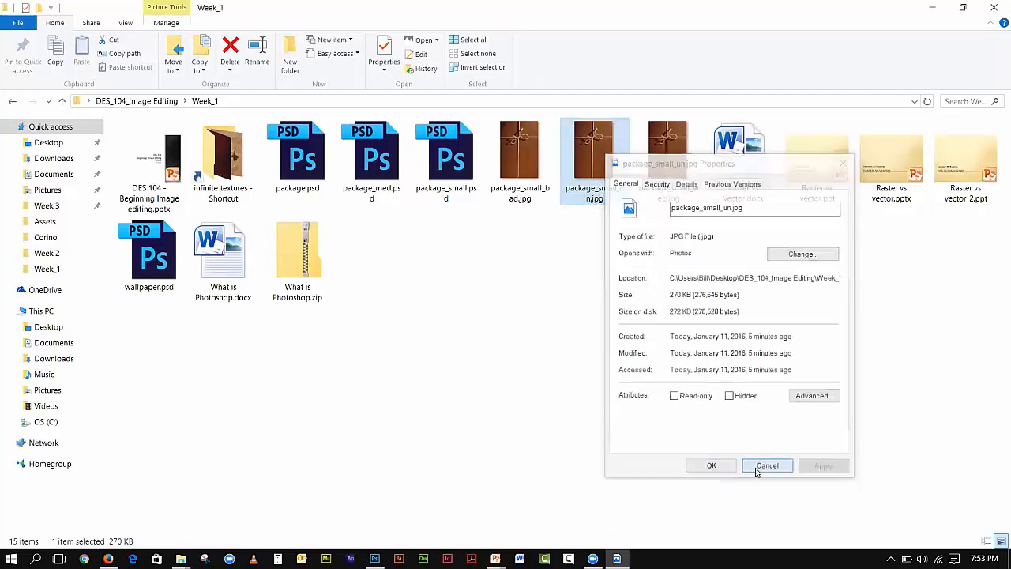
# - Preview package_small_web.jpg in Photos and check its file size (43.2 KB)
pyautogui.doubleClick(652, 167)
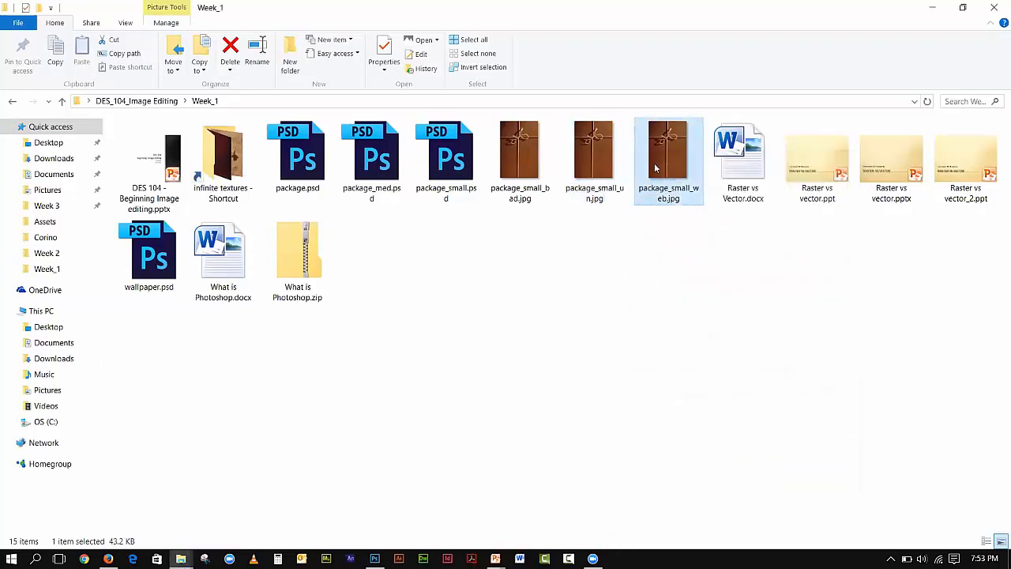
pyautogui.hotkey('alt', 'F4')
pyautogui.rightClick(685, 167)
pyautogui.click(700, 458)
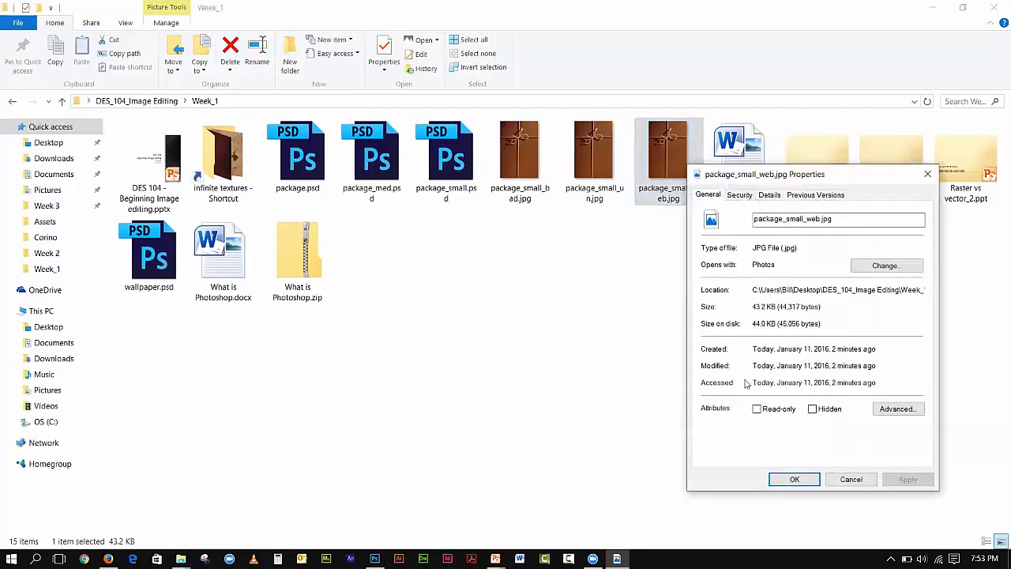
pyautogui.click(816, 482)
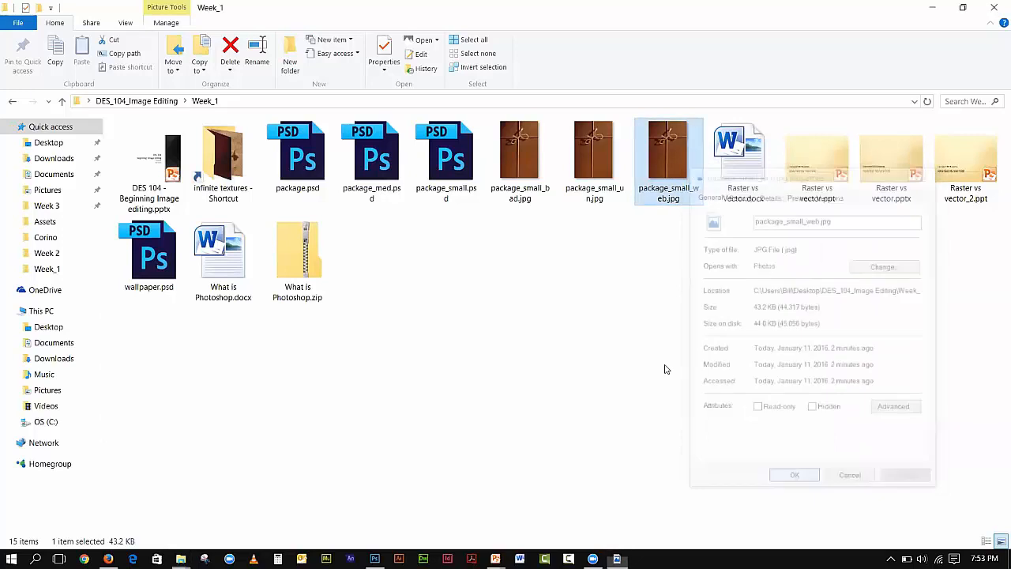
# - Recheck package_small_bad.jpg's file size and preview the image in Photos
pyautogui.rightClick(525, 168)
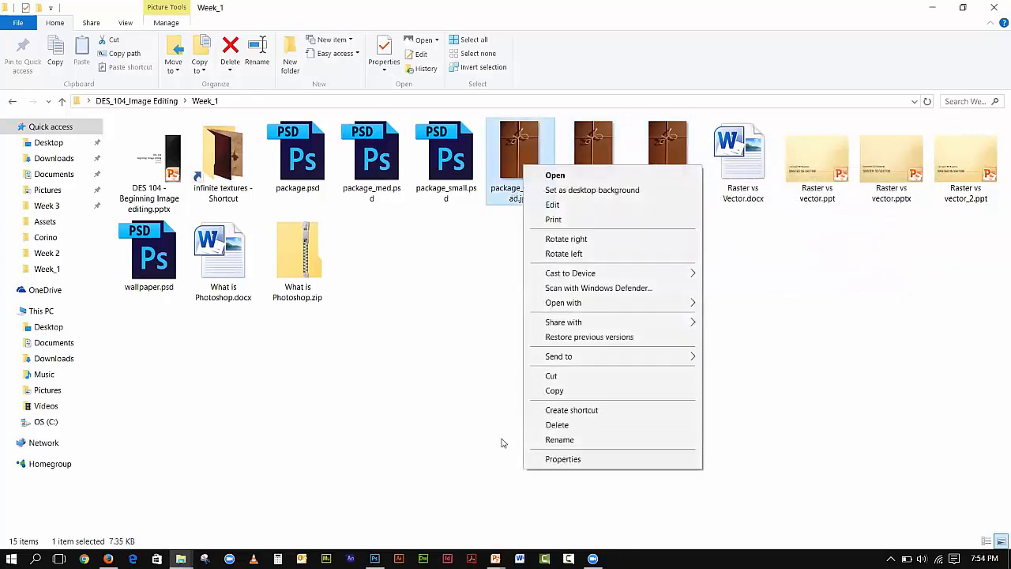
pyautogui.click(552, 458)
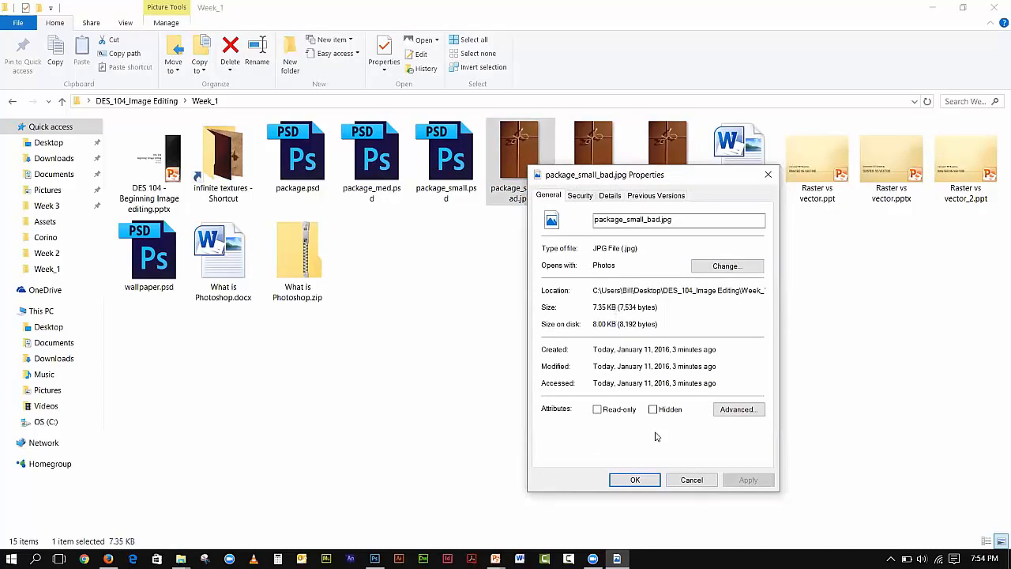
pyautogui.click(689, 479)
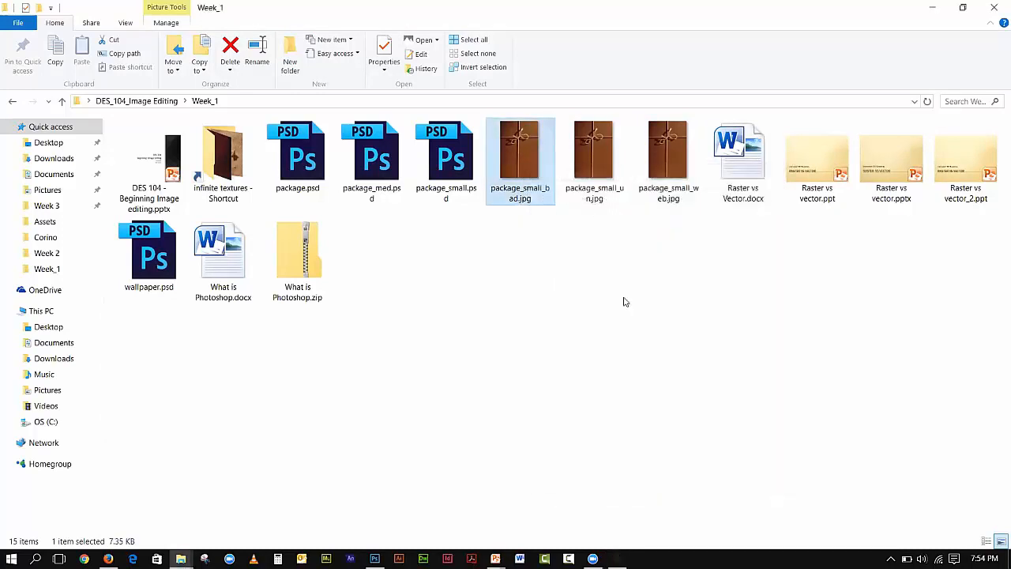
pyautogui.doubleClick(515, 166)
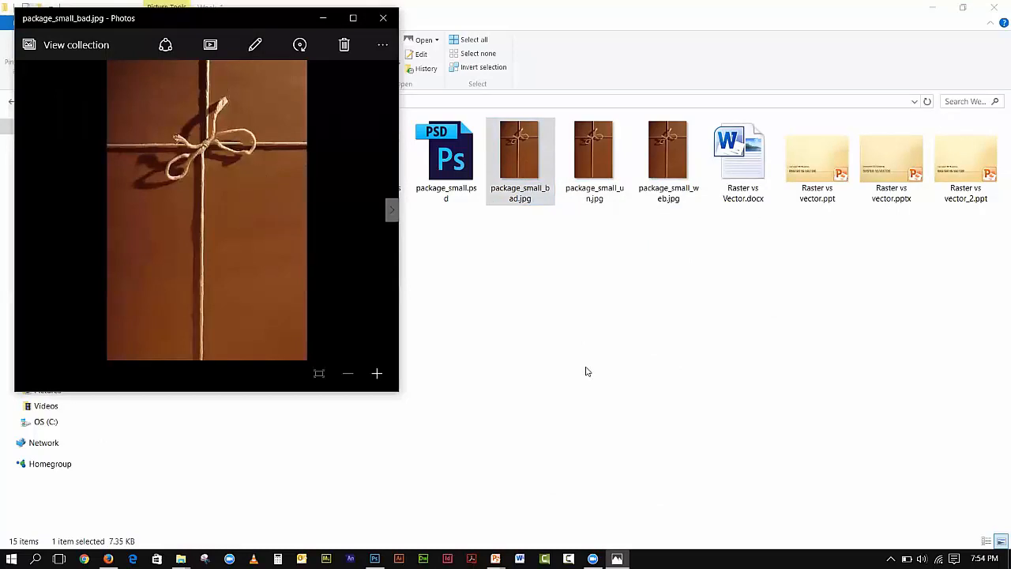
pyautogui.click(383, 17)
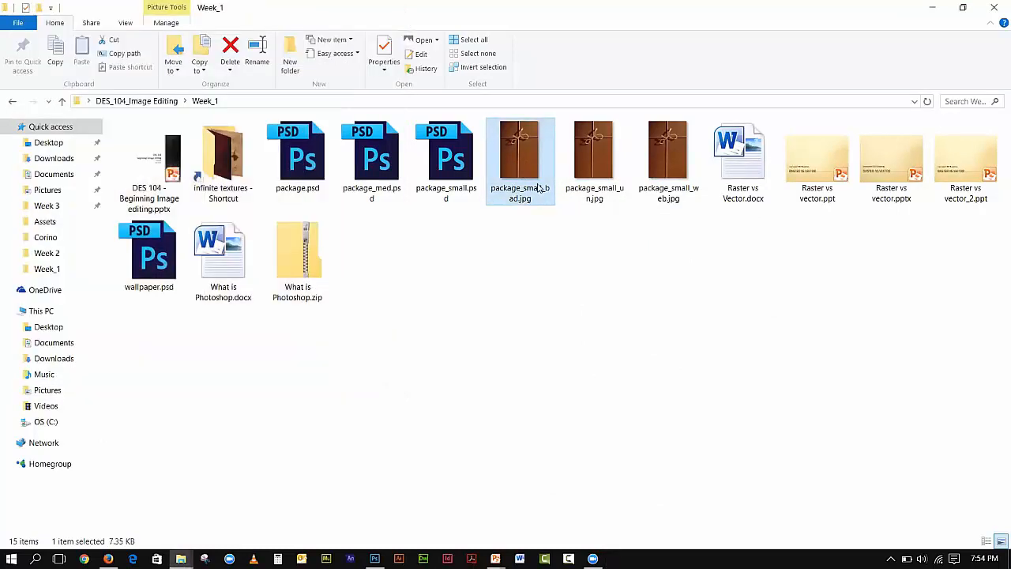
# - Compare the Properties of package_small_un.jpg (270 KB) and package_small_web.jpg (43.2 KB) side by side
pyautogui.click(585, 170)
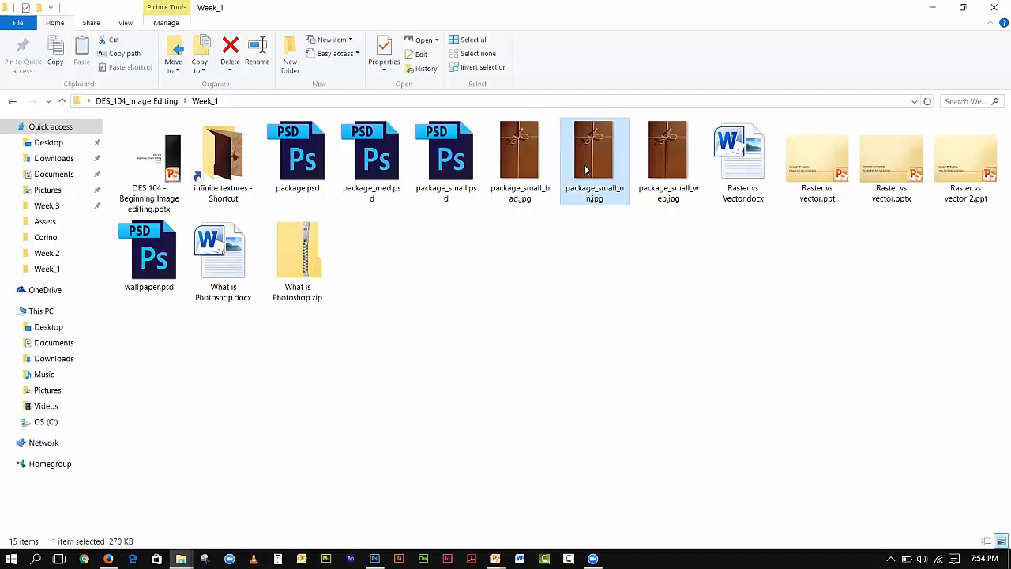
pyautogui.rightClick(586, 170)
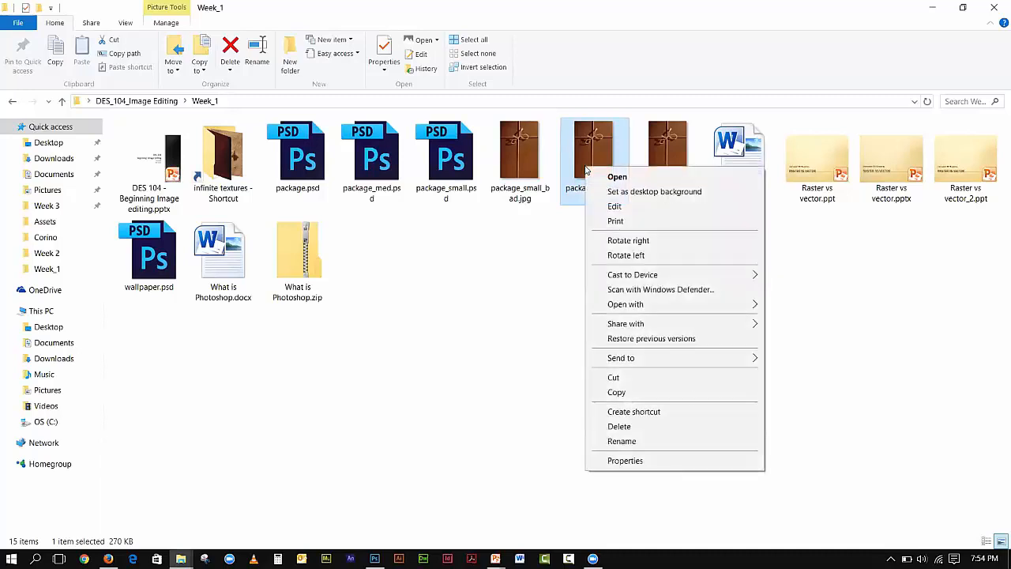
pyautogui.click(640, 464)
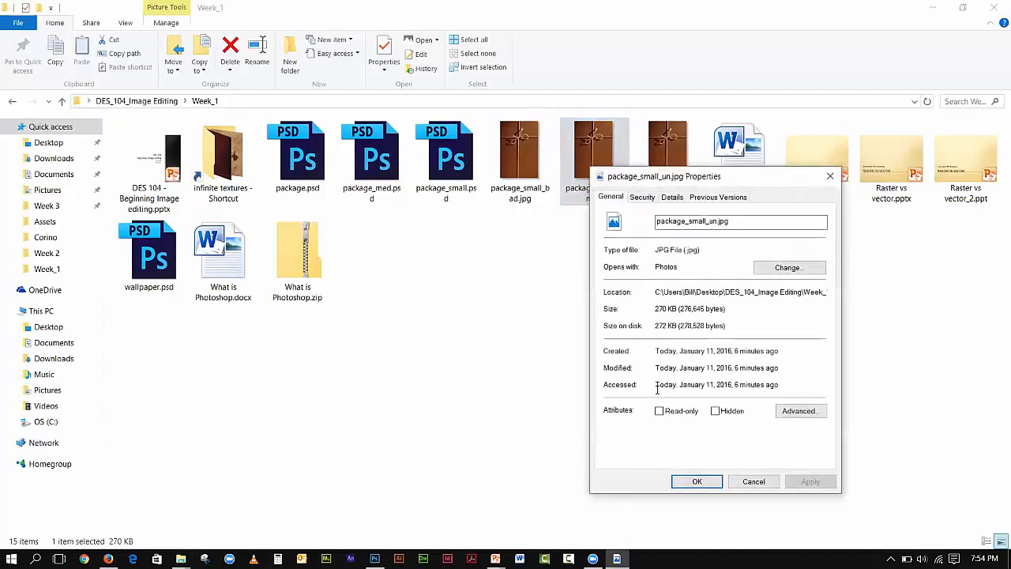
pyautogui.moveTo(665, 179); pyautogui.dragTo(317, 75)
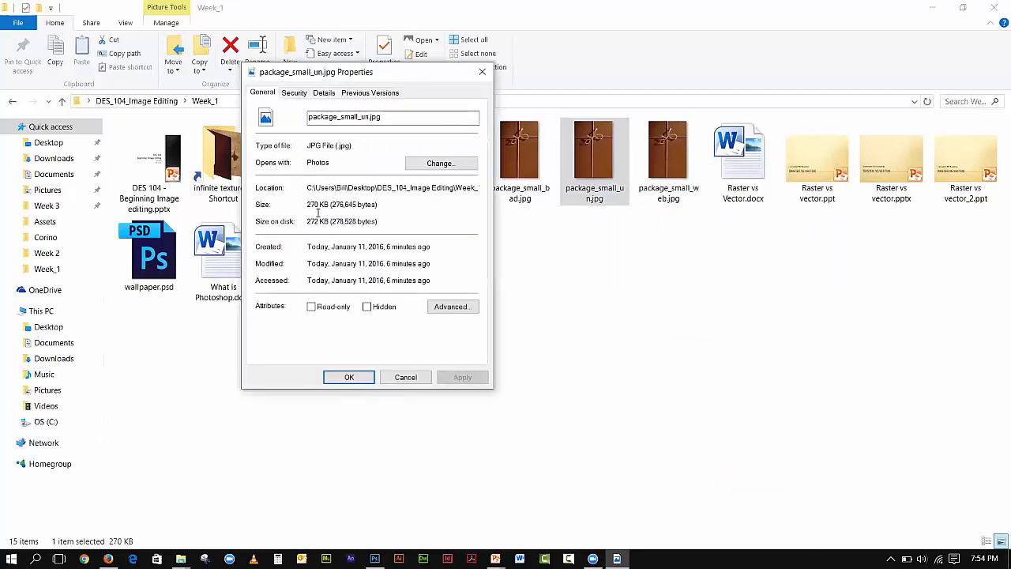
pyautogui.click(681, 167)
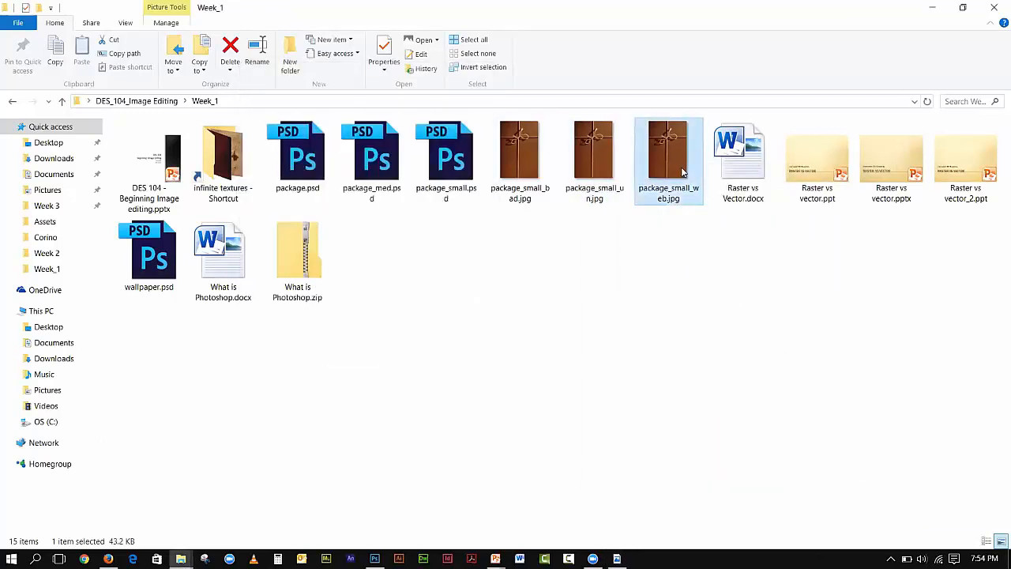
pyautogui.rightClick(681, 167)
pyautogui.click(735, 462)
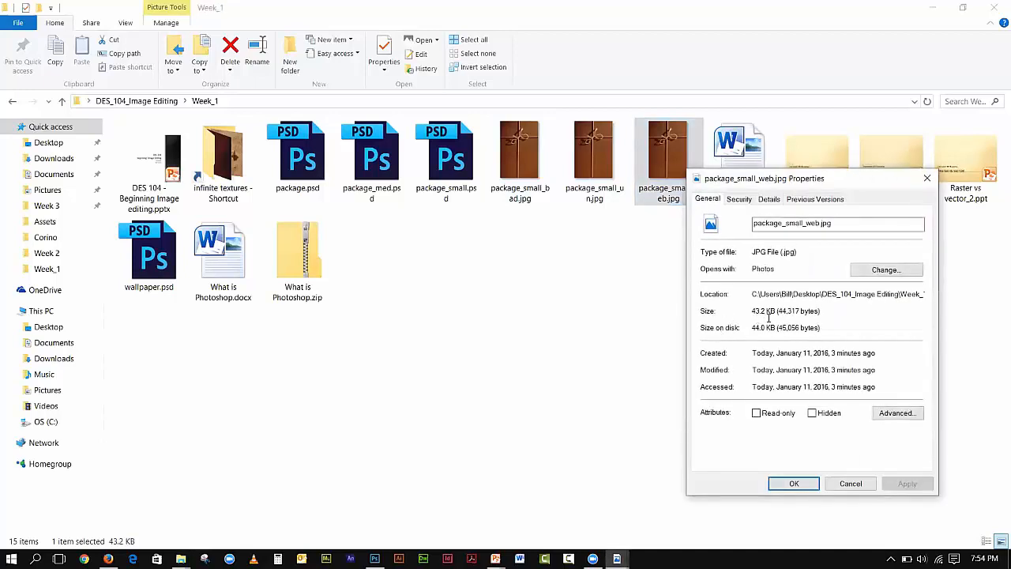
pyautogui.click(927, 178)
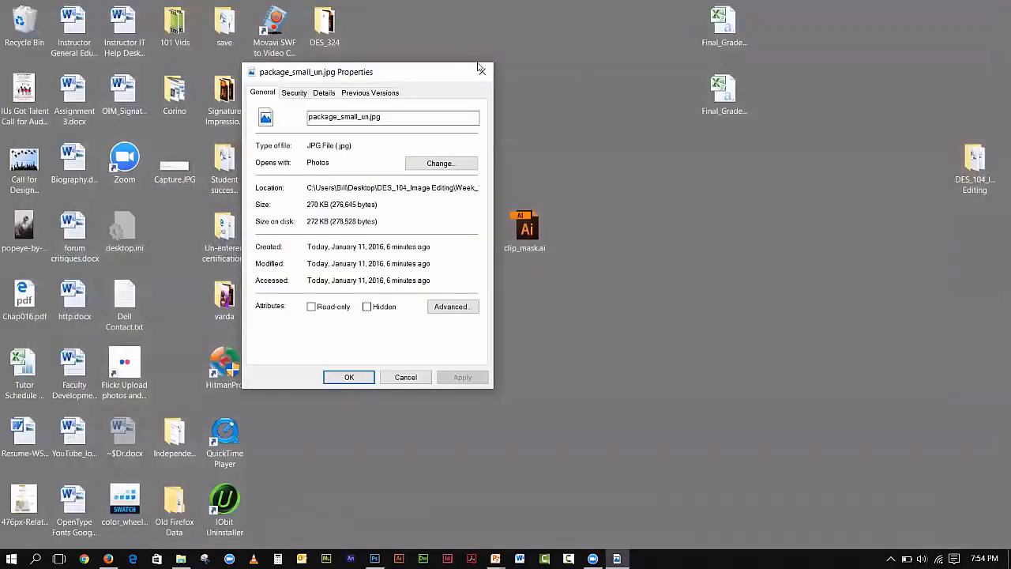
pyautogui.click(482, 69)
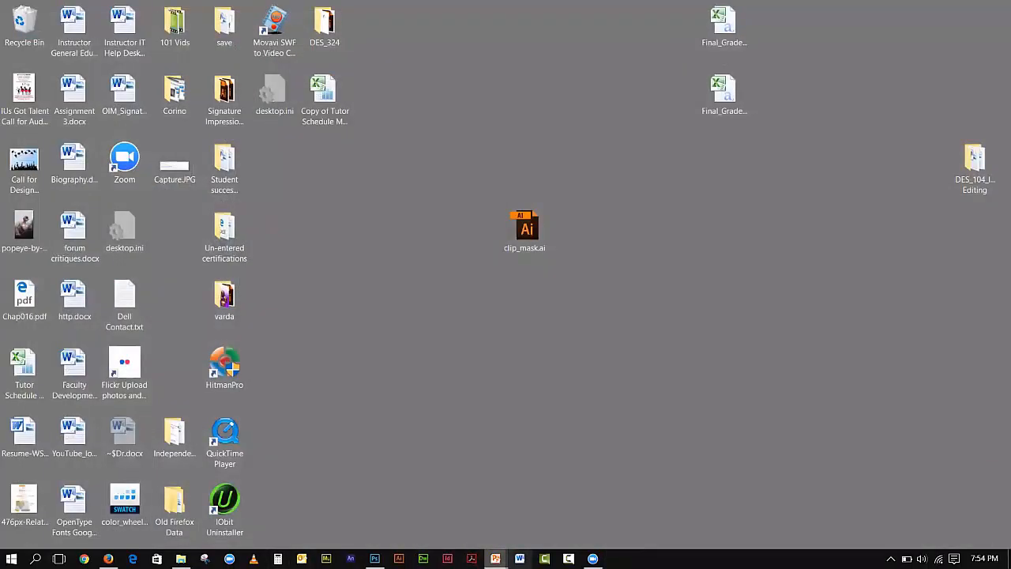
# - Bring up the Raster vs vector_2 presentation in PowerPoint on slide 12 about JPEG
pyautogui.click(496, 558)
pyautogui.click(545, 501)
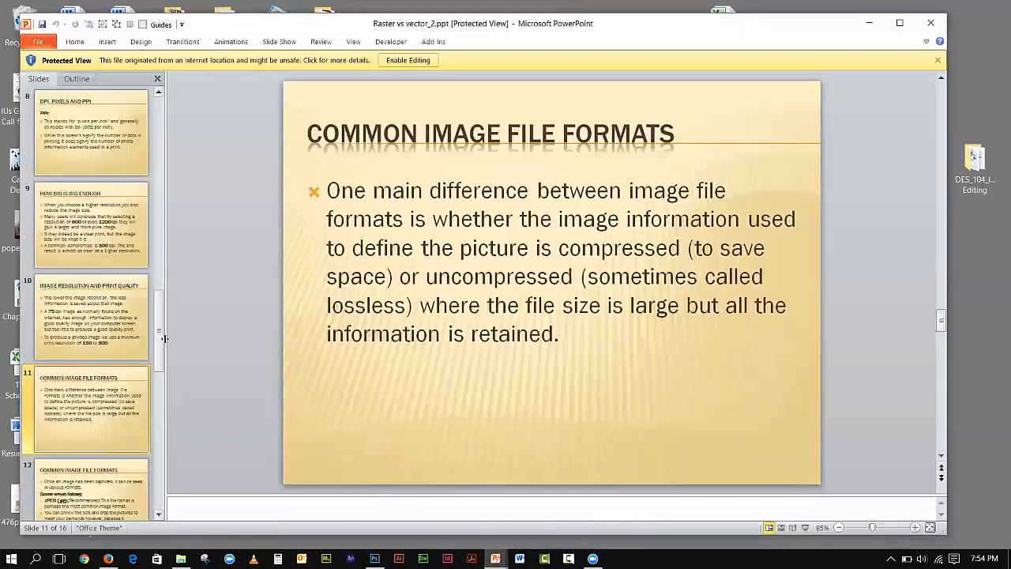
pyautogui.scroll(-3, 136, 420)
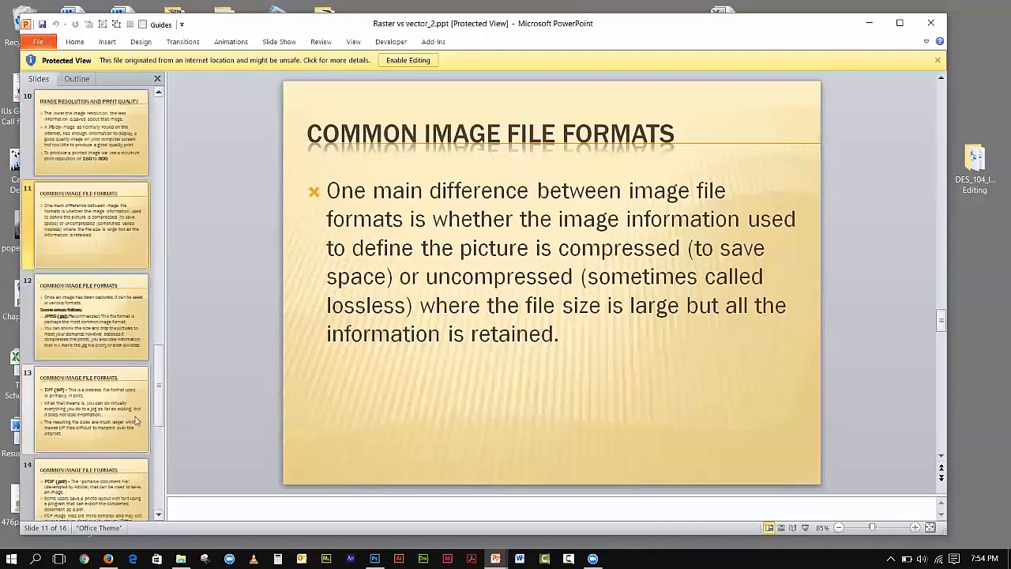
pyautogui.click(103, 314)
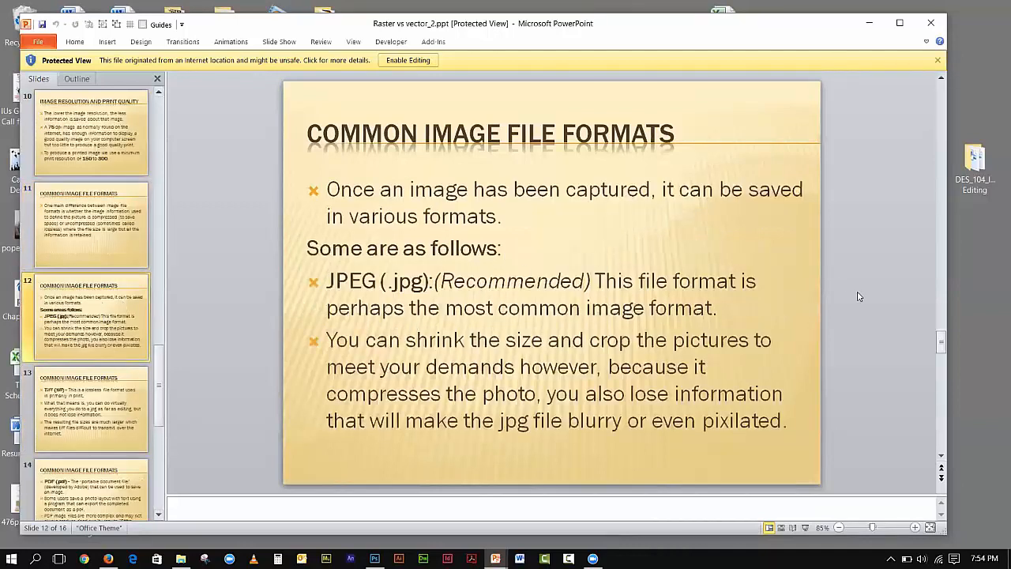
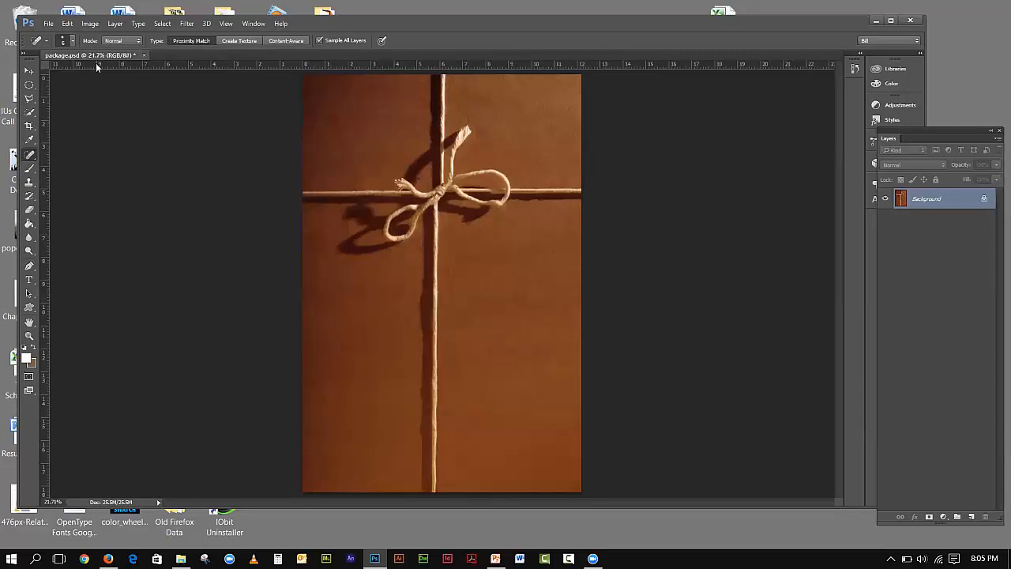
# - Check package.psd's image size, leaving it unchanged
pyautogui.click(90, 23)
pyautogui.click(109, 120)
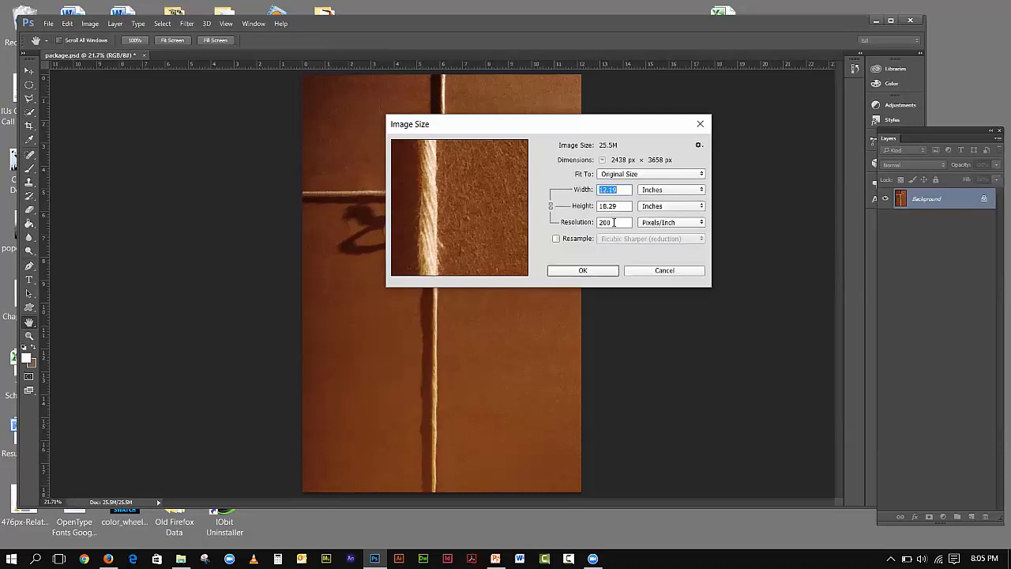
pyautogui.click(652, 273)
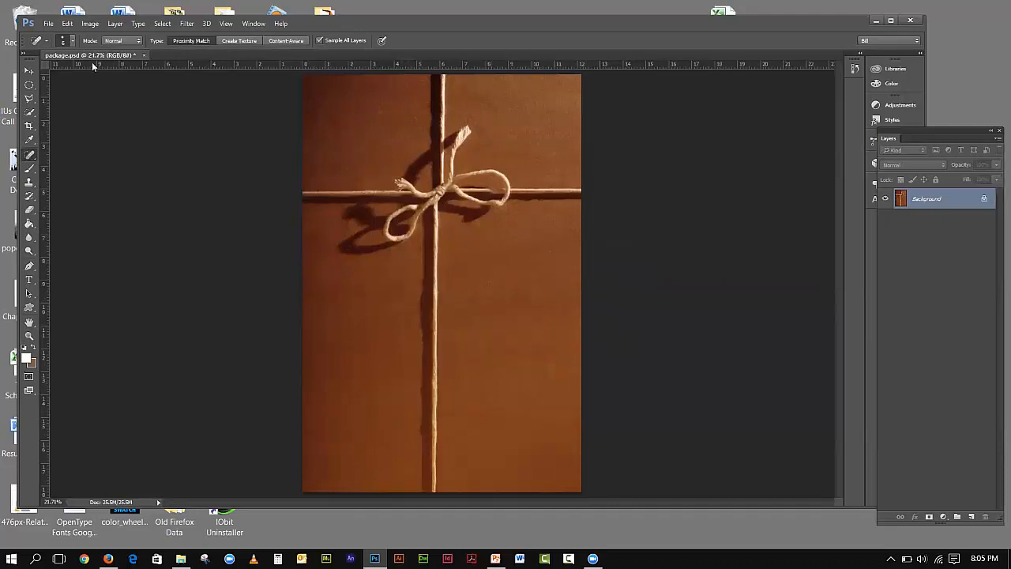
# - View the image at 100%, then fit the whole image in the window
pyautogui.click(226, 23)
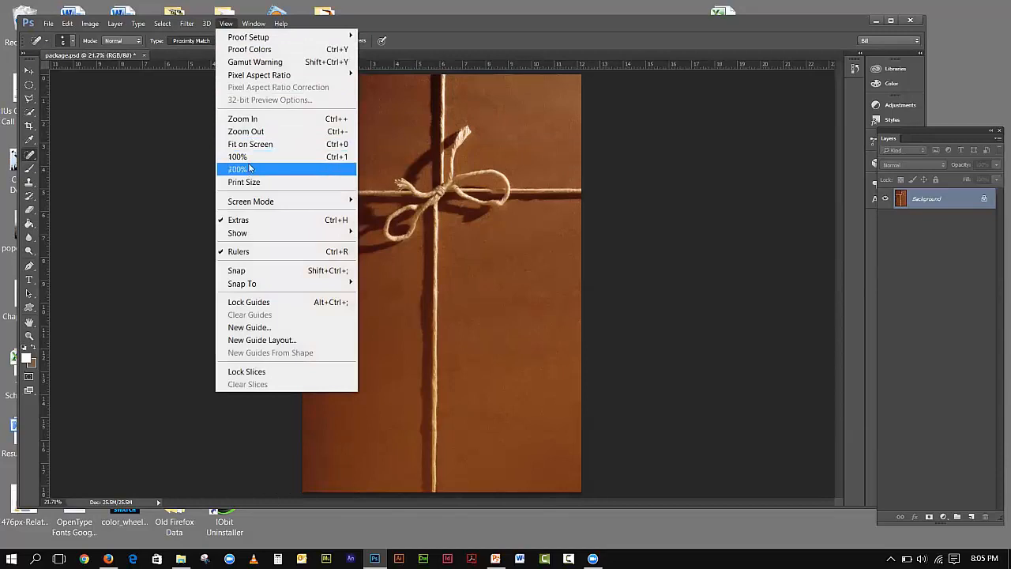
pyautogui.click(238, 157)
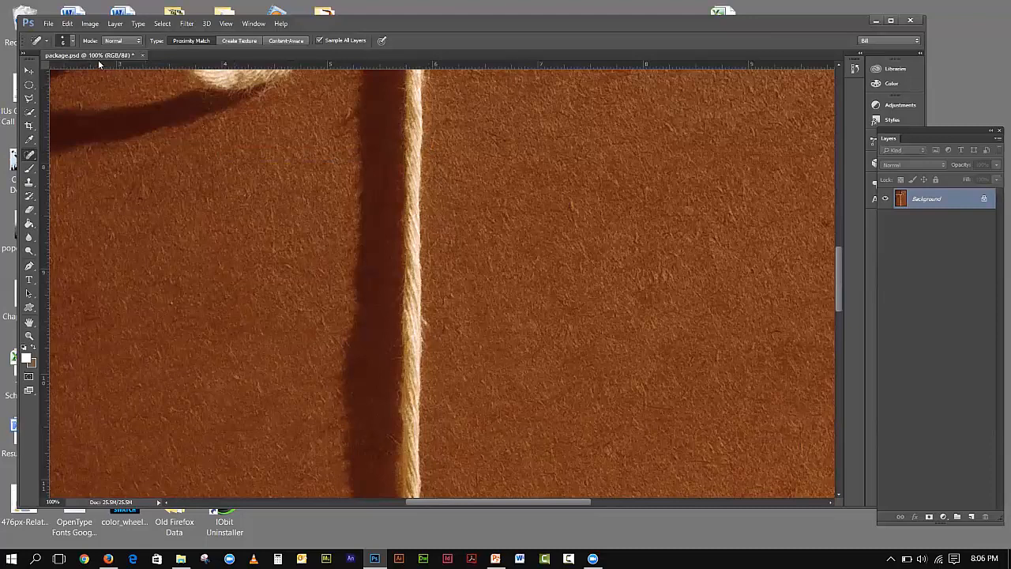
pyautogui.click(225, 24)
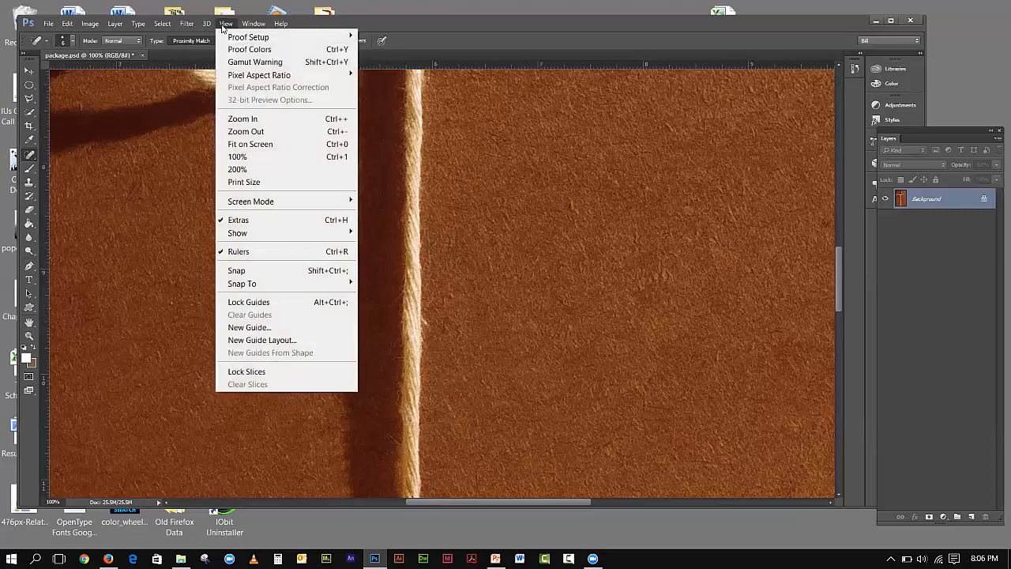
pyautogui.click(250, 144)
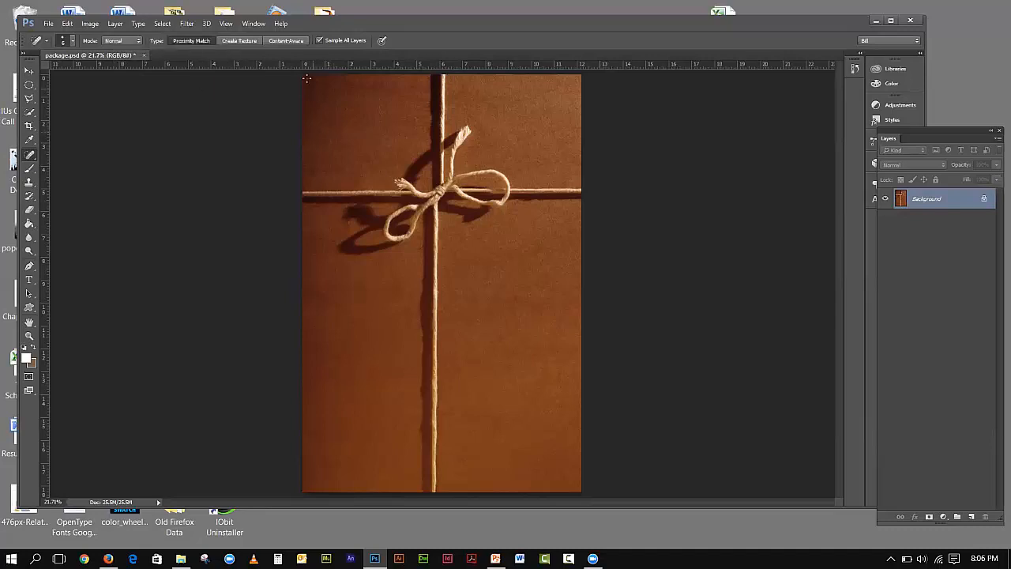
# - Show the Channels panel, then reposition it and make it taller
pyautogui.click(254, 24)
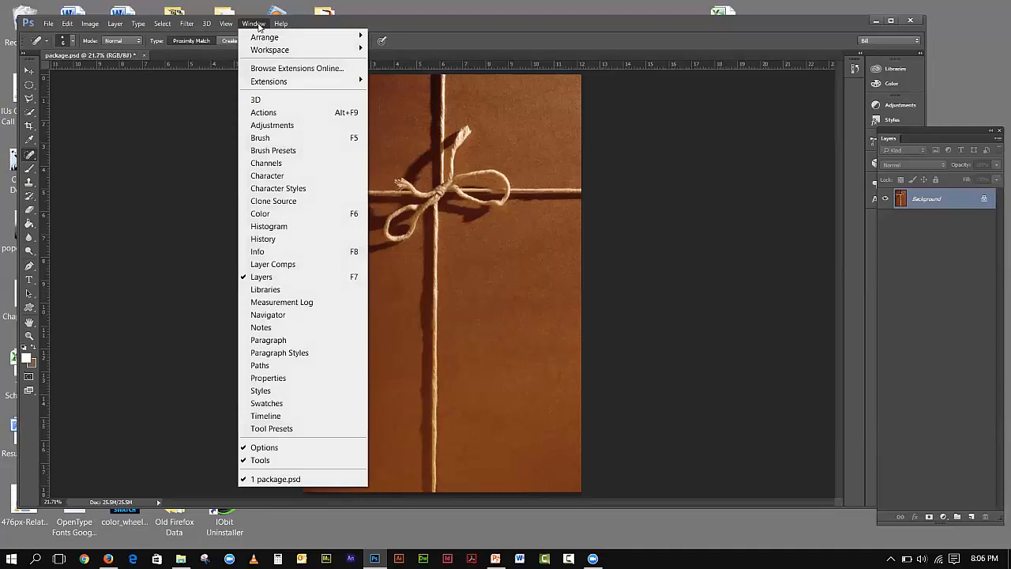
pyautogui.click(266, 163)
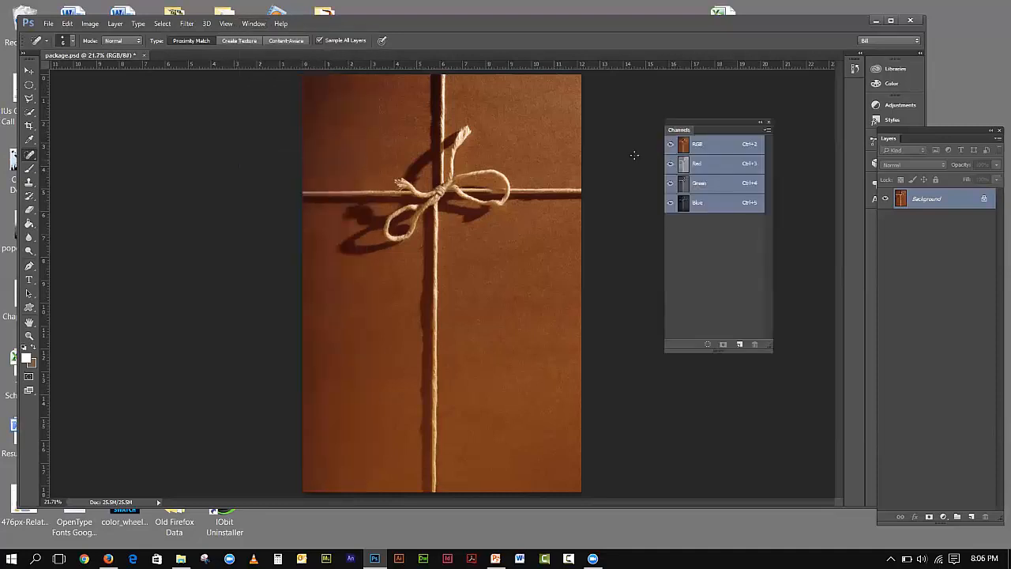
pyautogui.moveTo(682, 127); pyautogui.dragTo(708, 89)
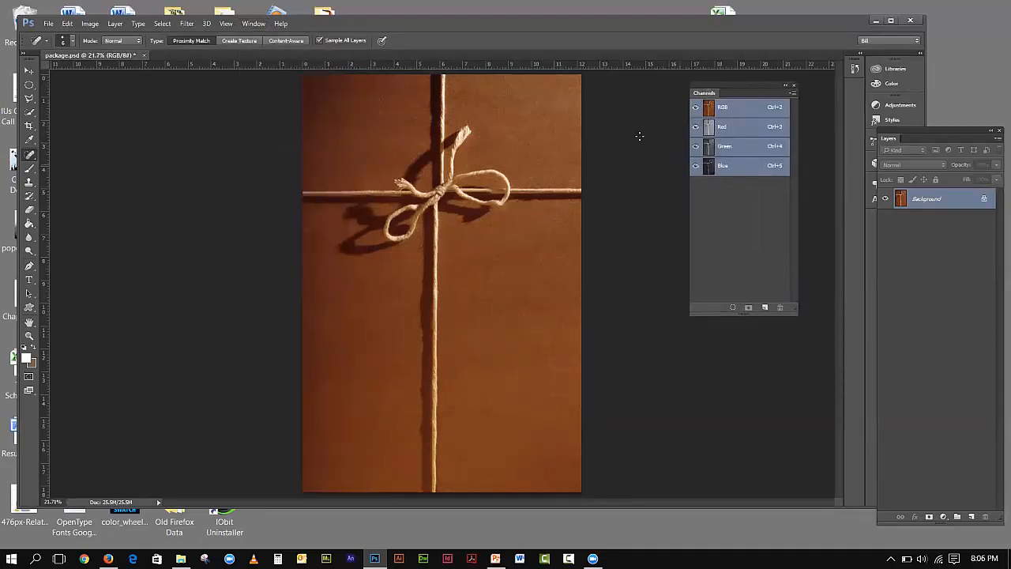
pyautogui.moveTo(750, 313); pyautogui.dragTo(761, 355)
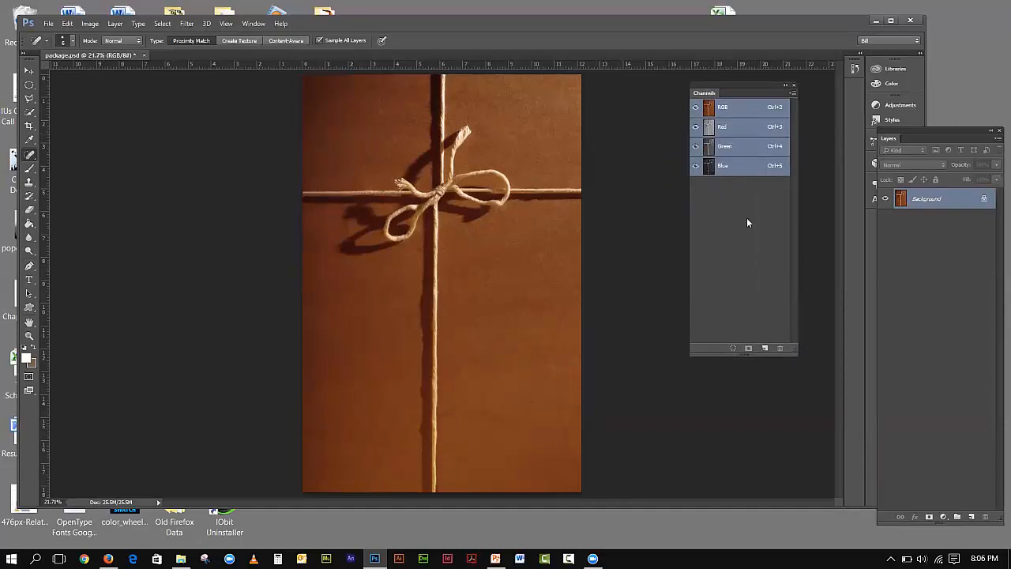
pyautogui.moveTo(739, 87); pyautogui.dragTo(757, 92)
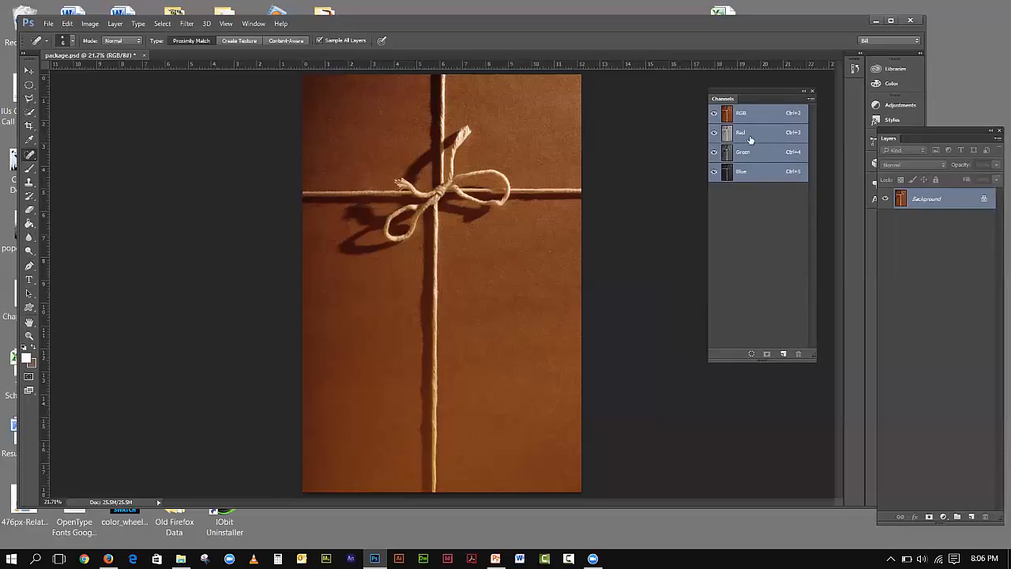
# - View the Red, Green and Blue channels in turn, then return to the RGB composite
pyautogui.click(750, 134)
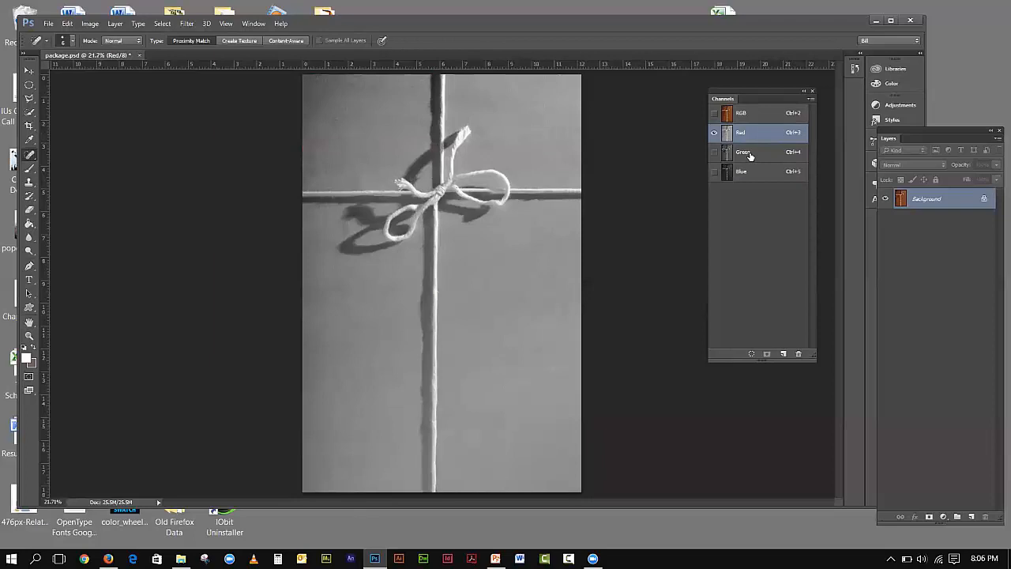
pyautogui.click(751, 156)
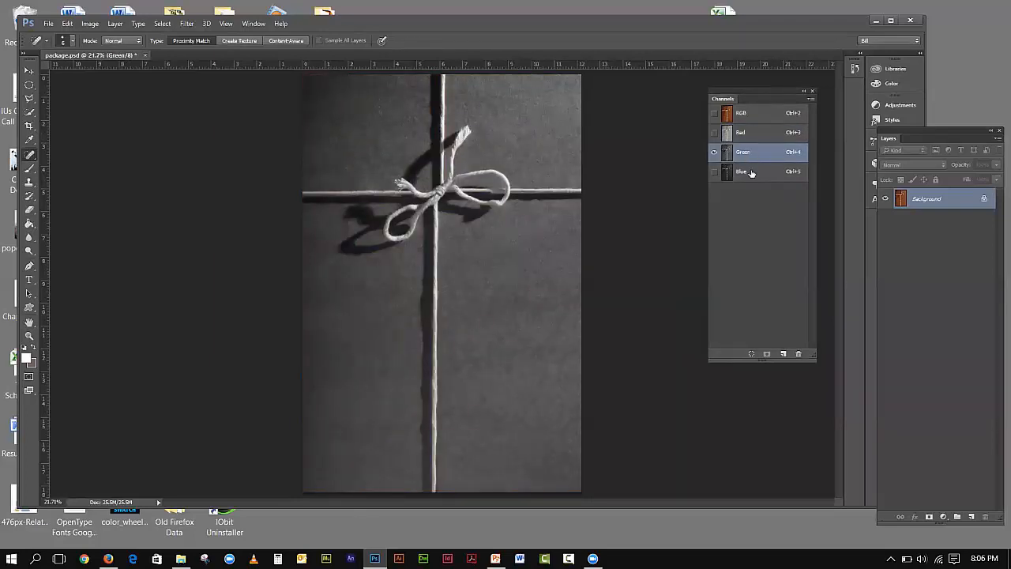
pyautogui.click(752, 173)
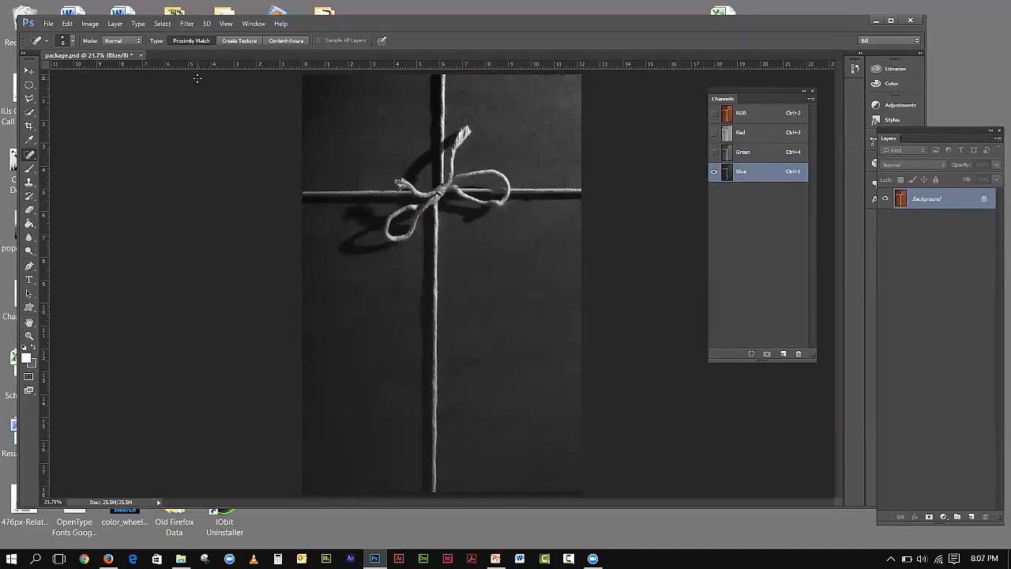
pyautogui.click(741, 115)
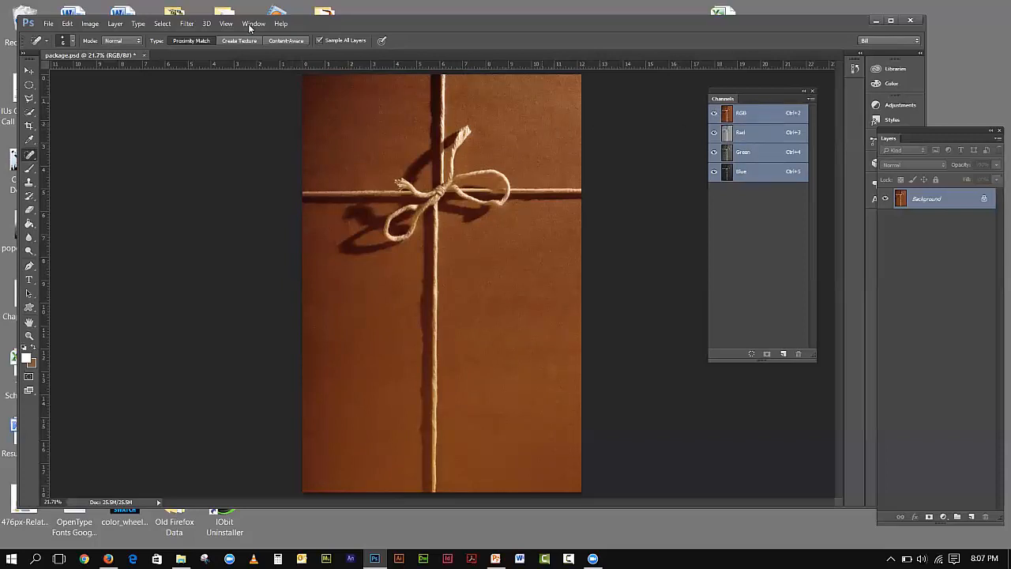
# - Convert package.psd to CMYK Color mode and confirm the profile warning
pyautogui.click(91, 24)
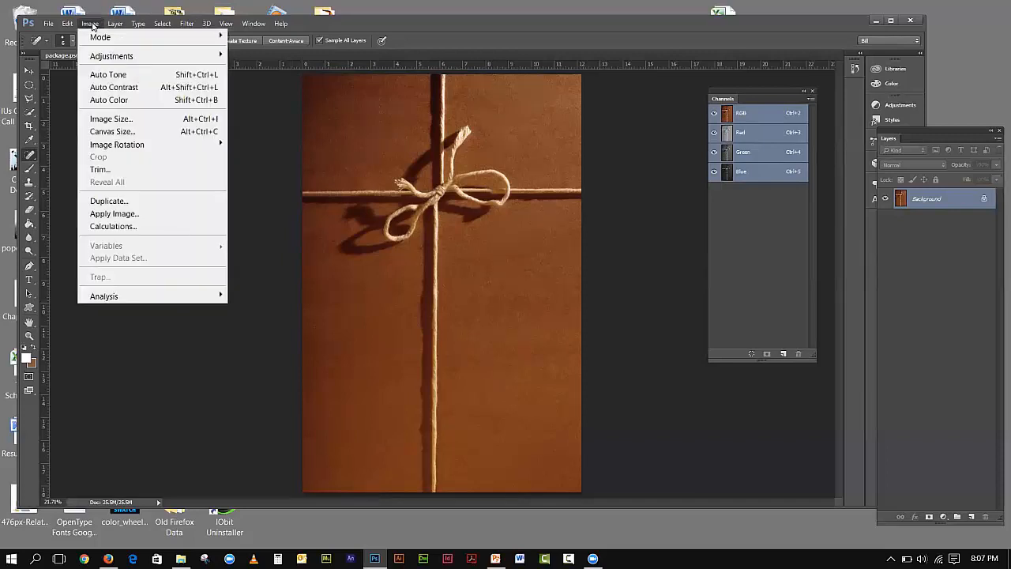
pyautogui.moveTo(95, 38)
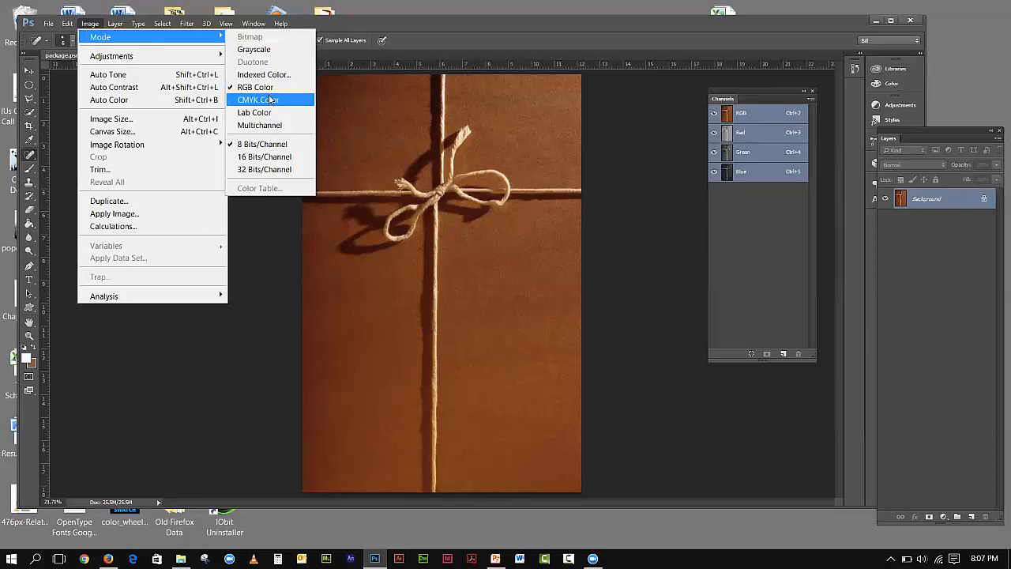
pyautogui.click(270, 101)
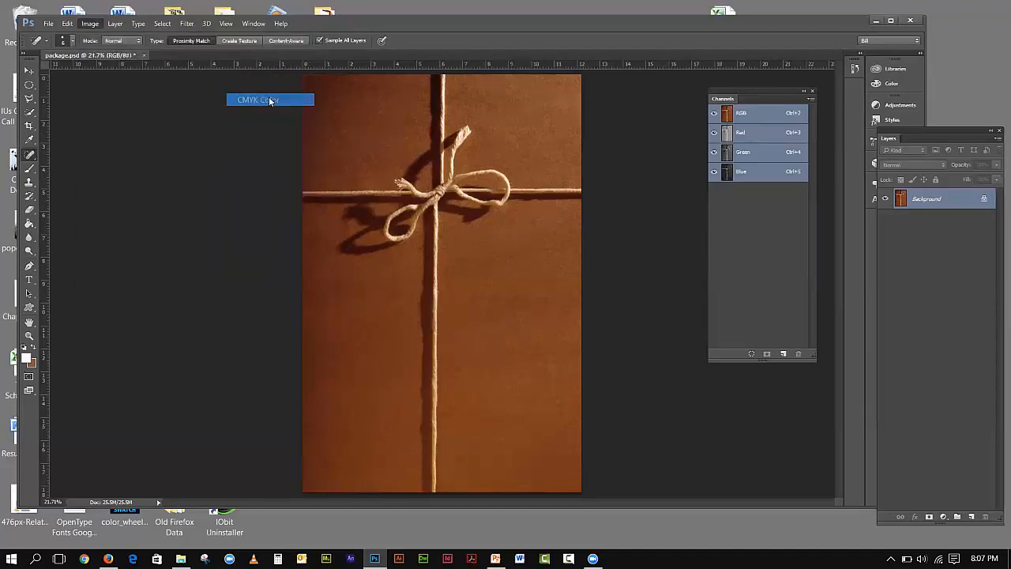
pyautogui.moveTo(422, 166); pyautogui.dragTo(430, 118)
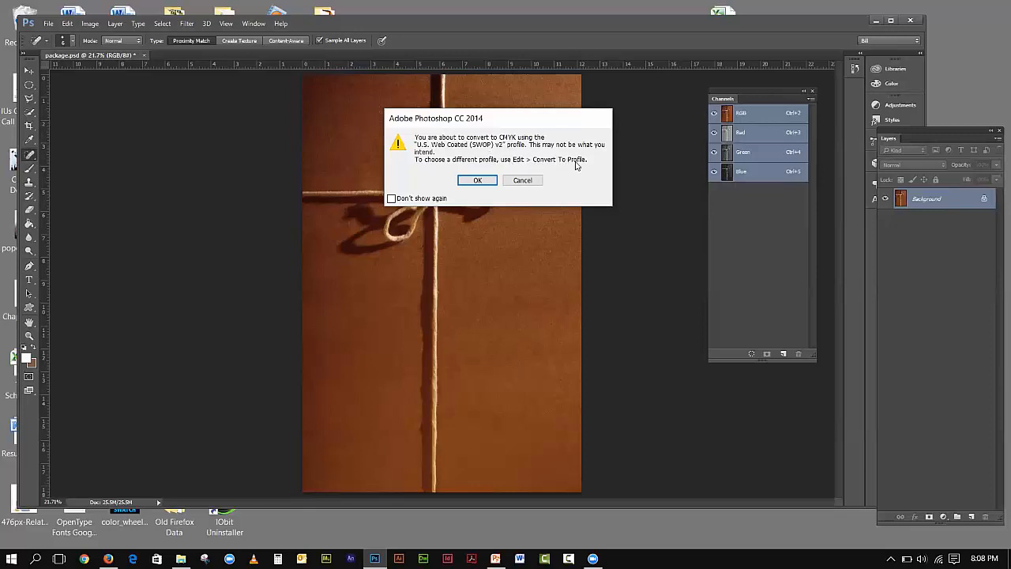
pyautogui.click(477, 181)
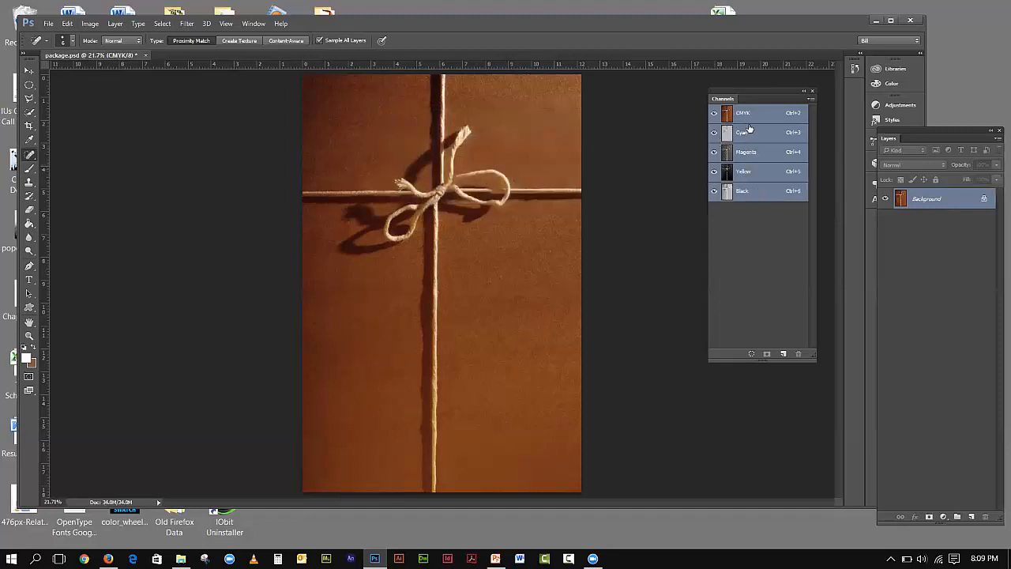
# - Cycle twice through the Cyan, Magenta, Yellow and Black channels, then return to the CMYK composite
pyautogui.click(747, 132)
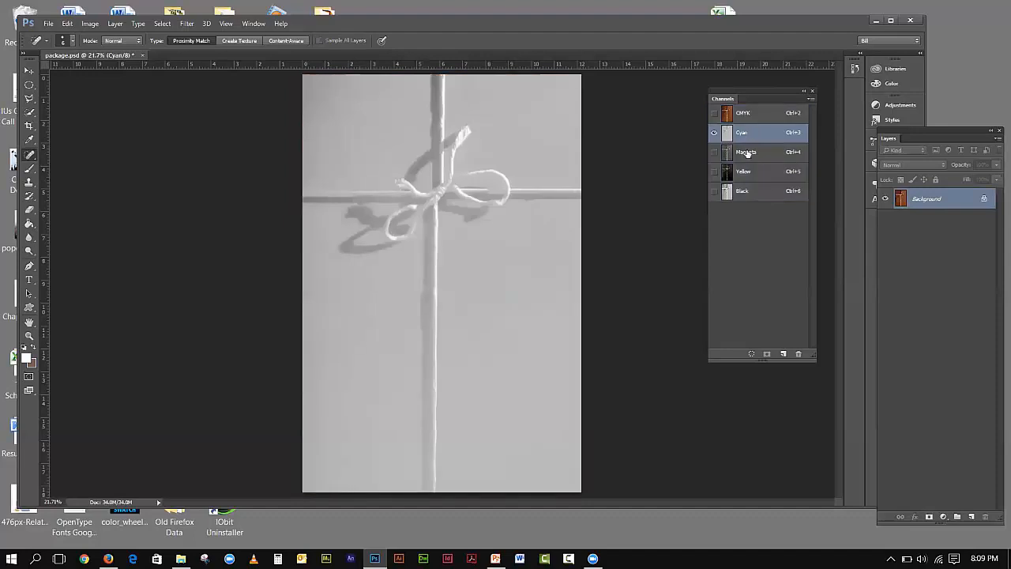
pyautogui.click(747, 152)
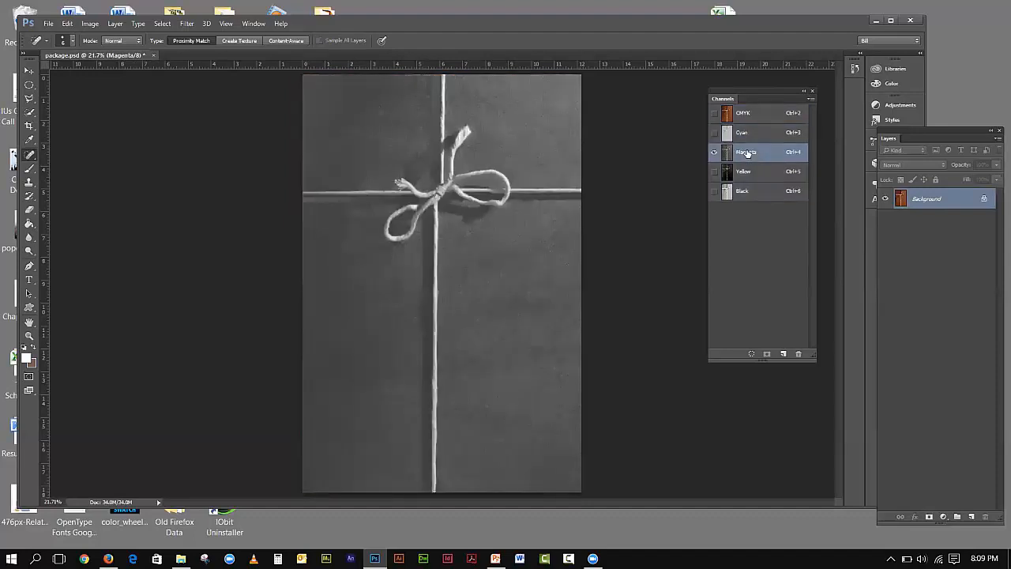
pyautogui.click(744, 173)
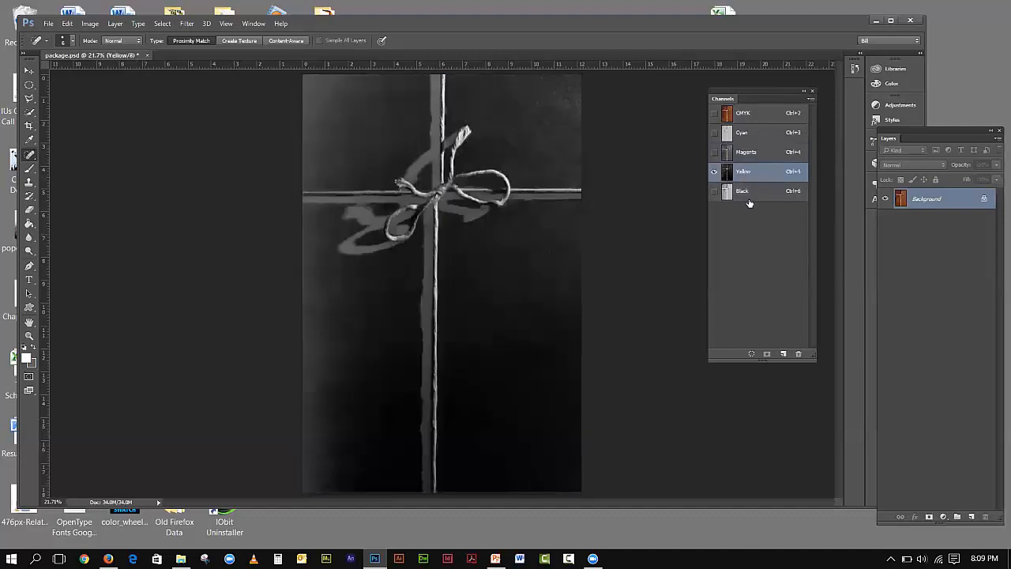
pyautogui.click(750, 195)
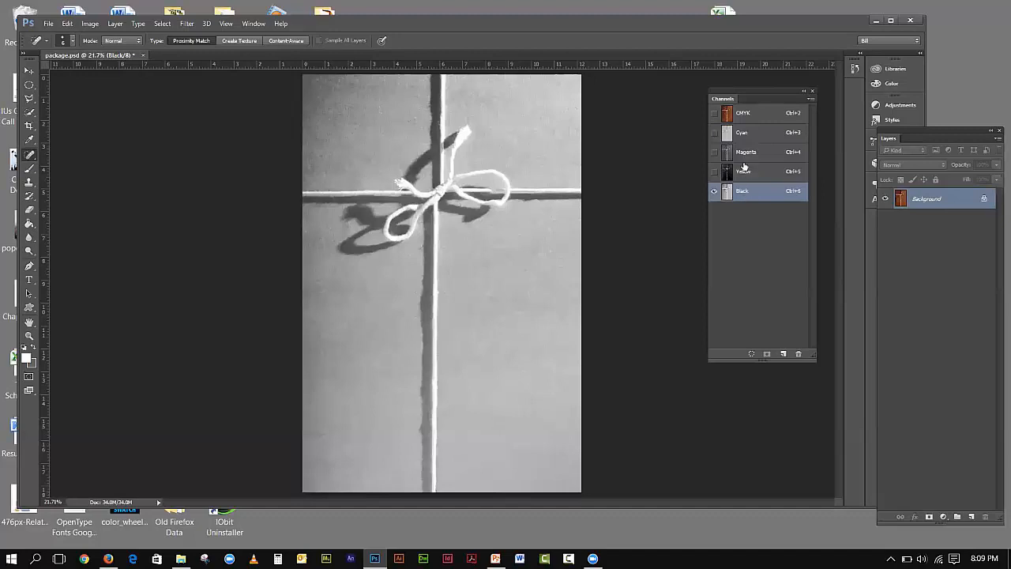
pyautogui.click(747, 172)
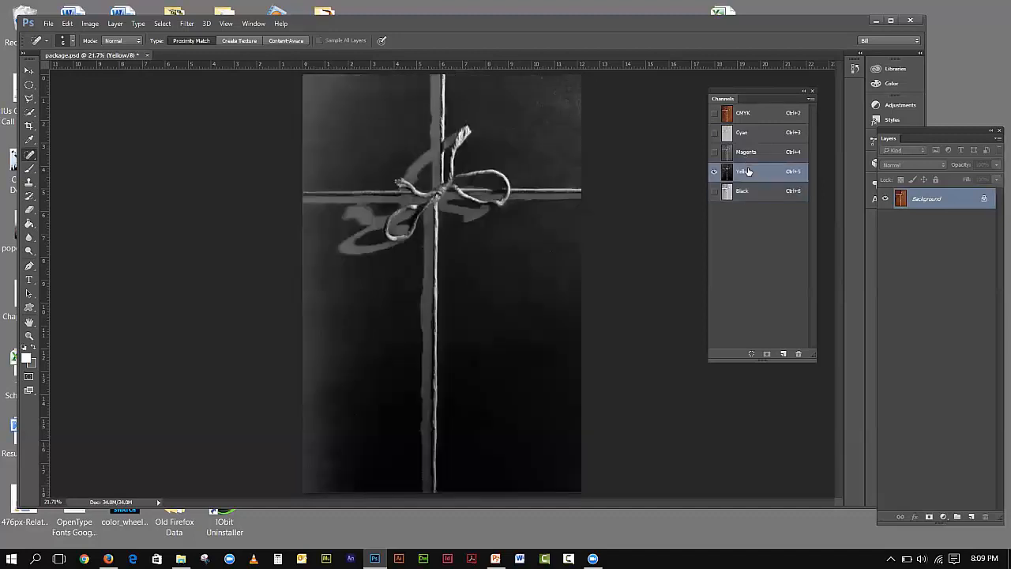
pyautogui.click(742, 134)
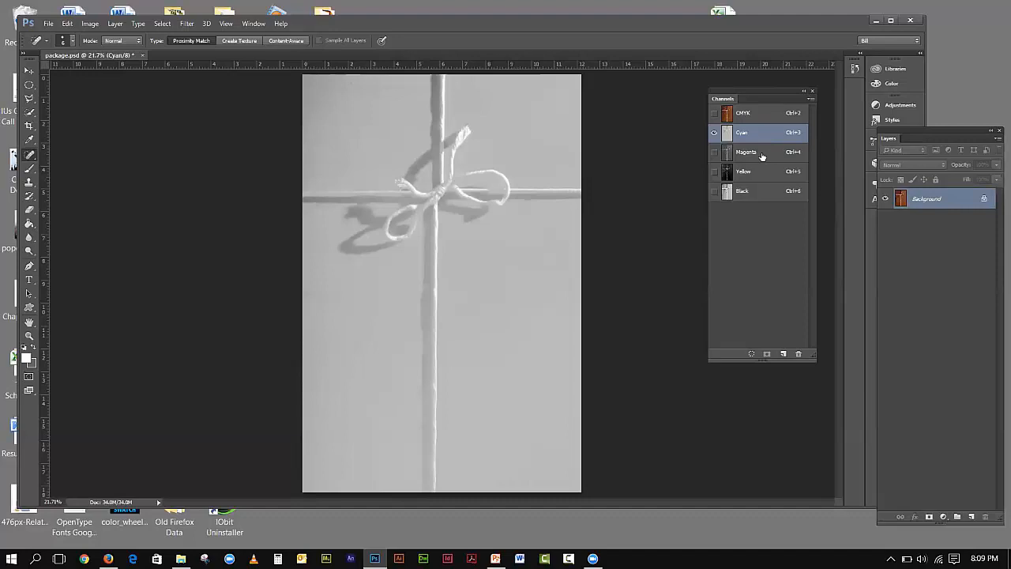
pyautogui.click(763, 156)
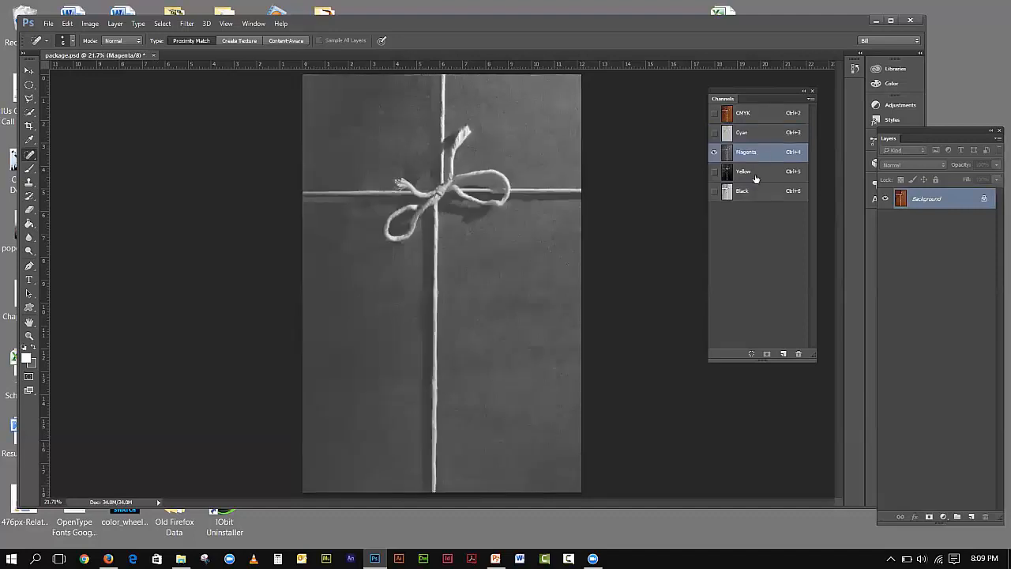
pyautogui.click(756, 177)
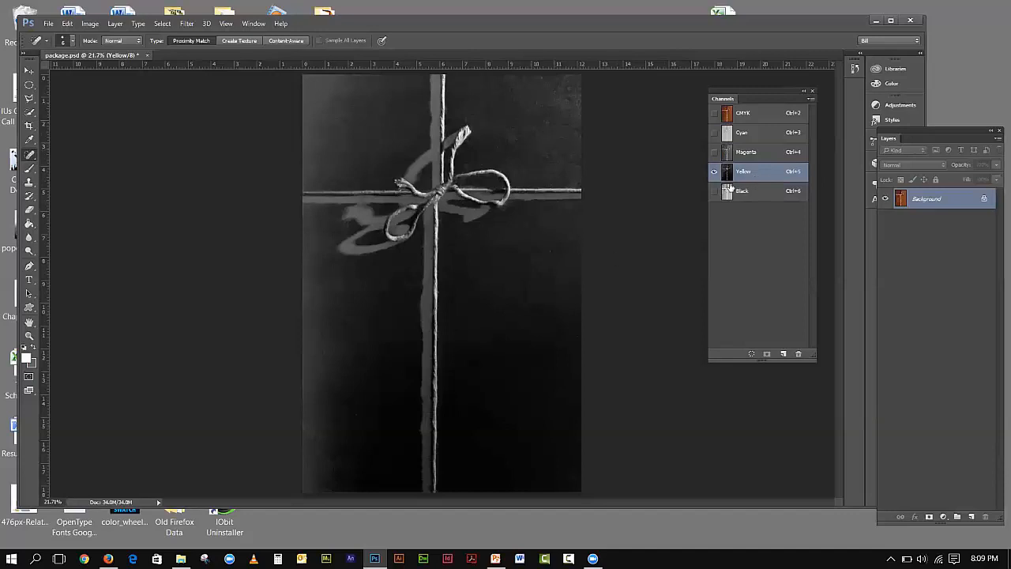
pyautogui.click(761, 195)
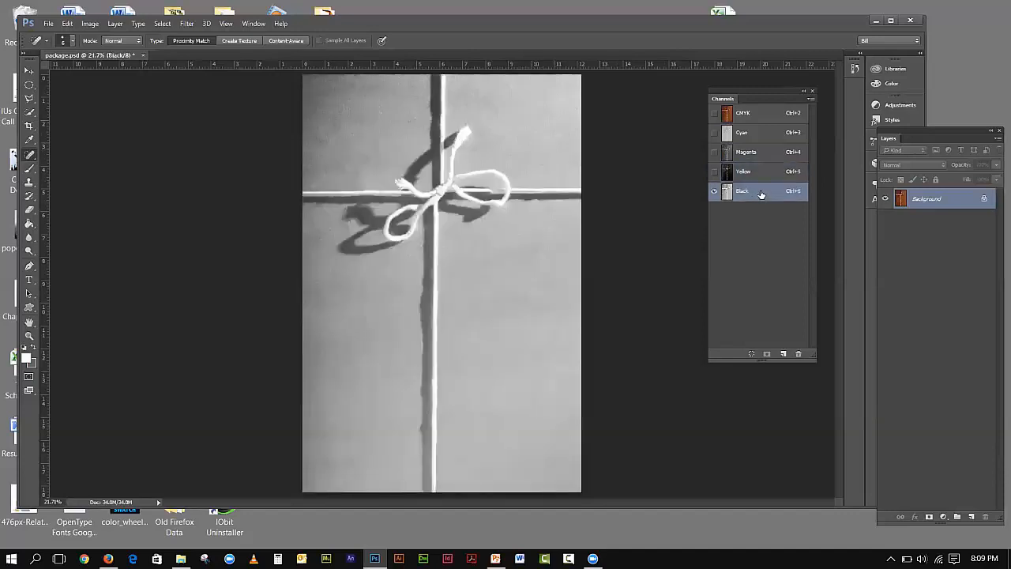
pyautogui.click(750, 115)
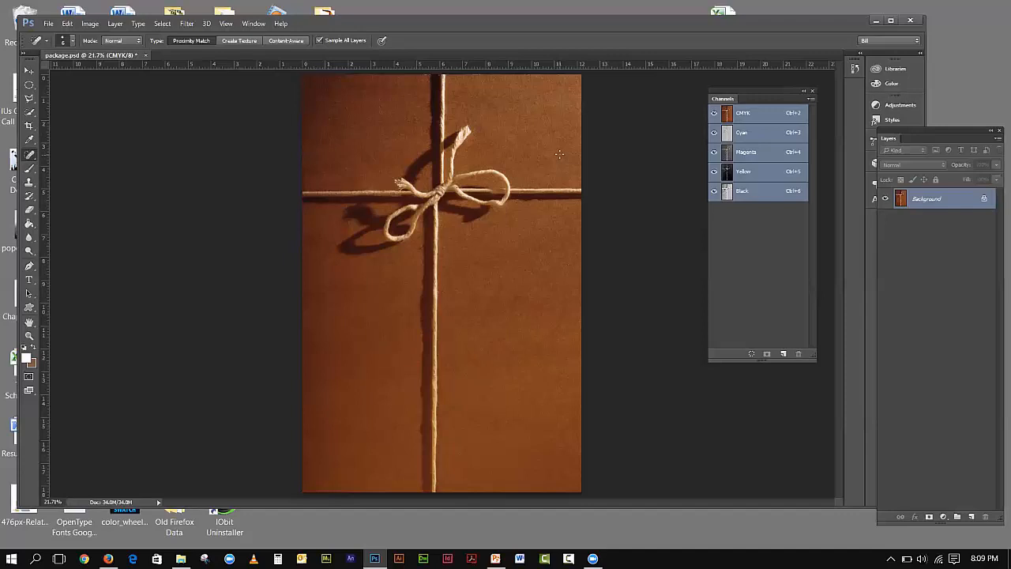
pyautogui.click(49, 24)
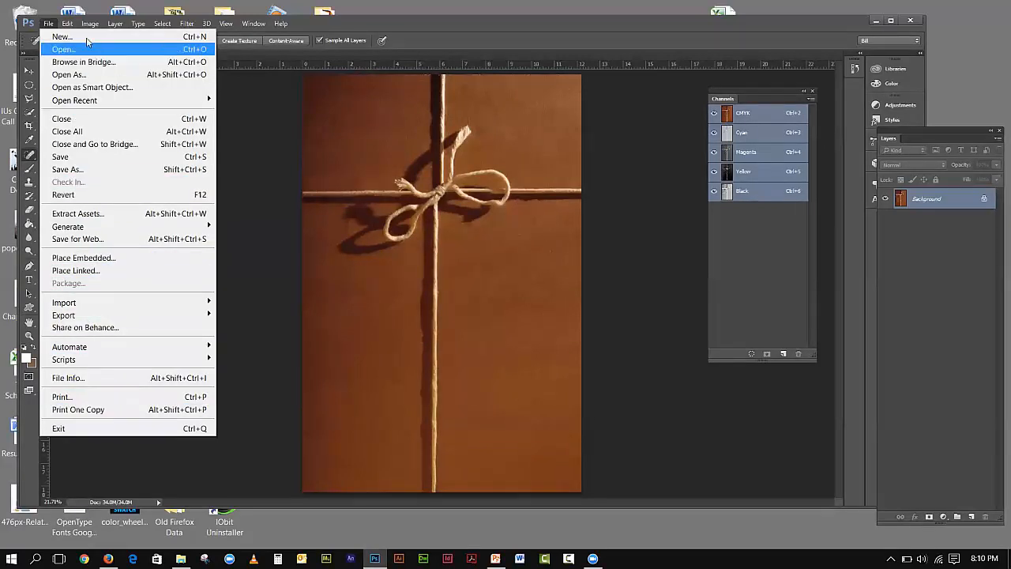
# - In Convert to Profile, try U.S. Sheetfed Uncoated v2, then apply U.S. Sheetfed Coated v2
pyautogui.moveTo(67, 24)
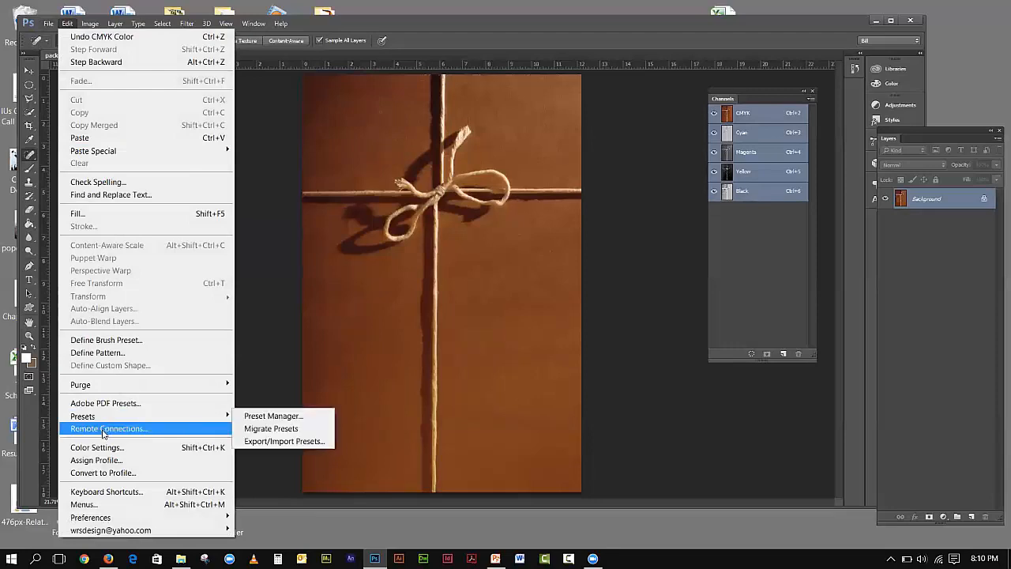
pyautogui.click(102, 472)
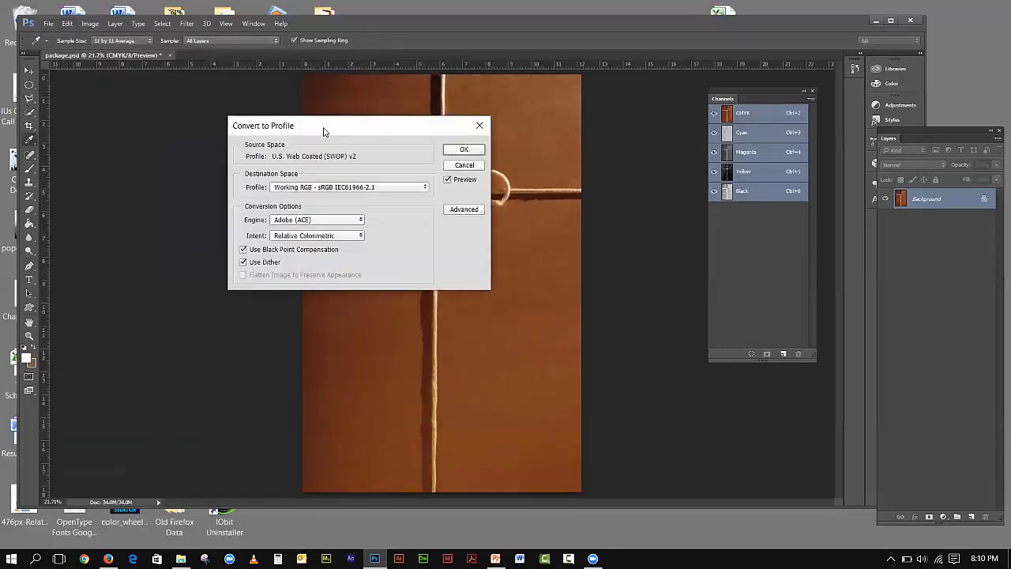
pyautogui.moveTo(323, 131); pyautogui.dragTo(289, 111)
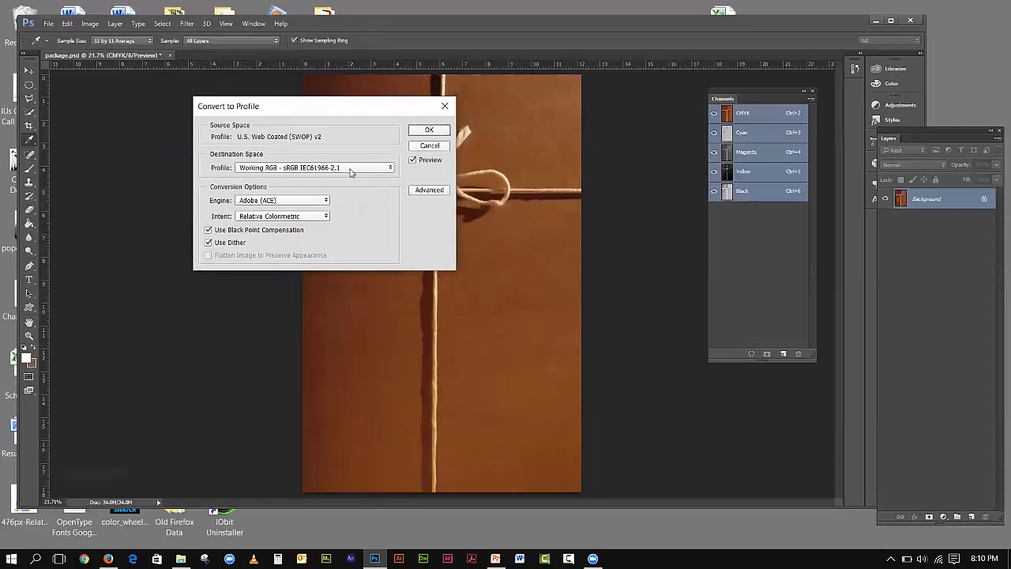
pyautogui.click(378, 170)
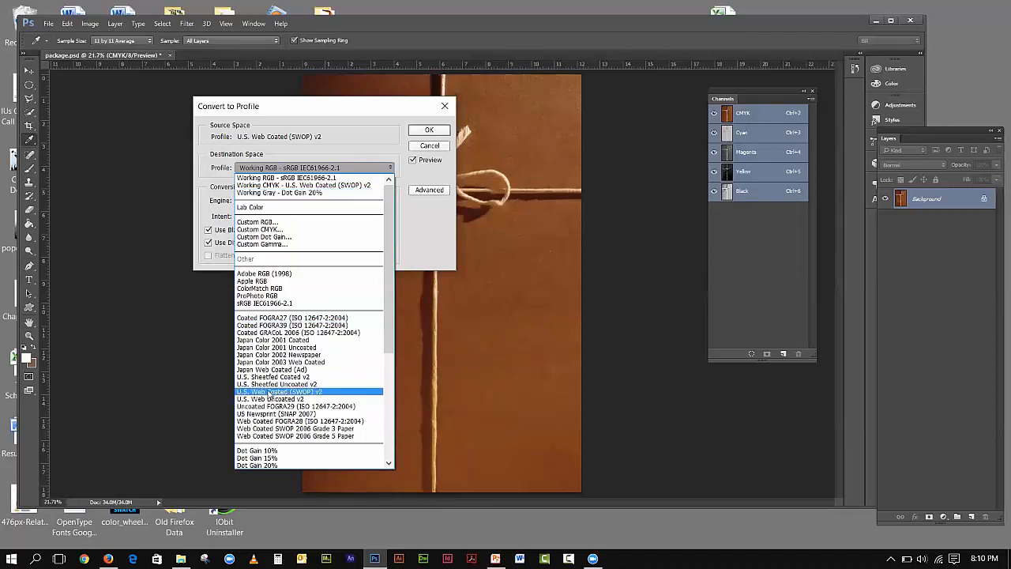
pyautogui.click(294, 377)
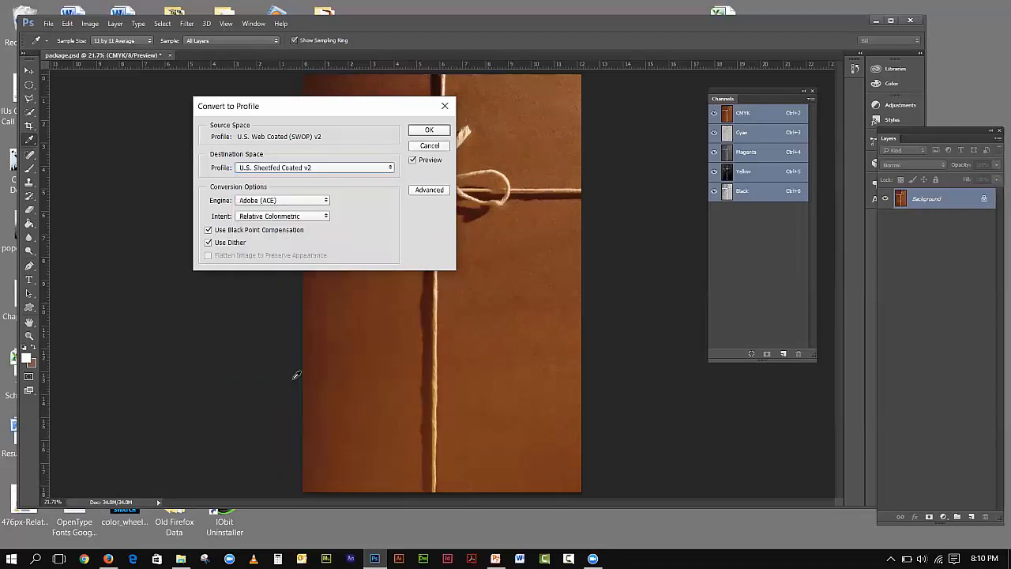
pyautogui.click(315, 169)
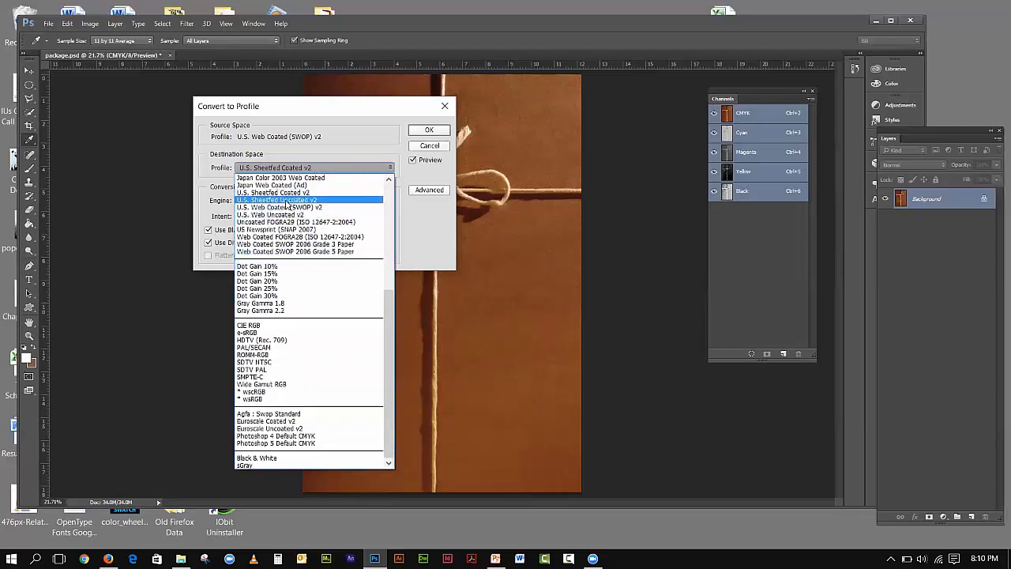
pyautogui.click(288, 201)
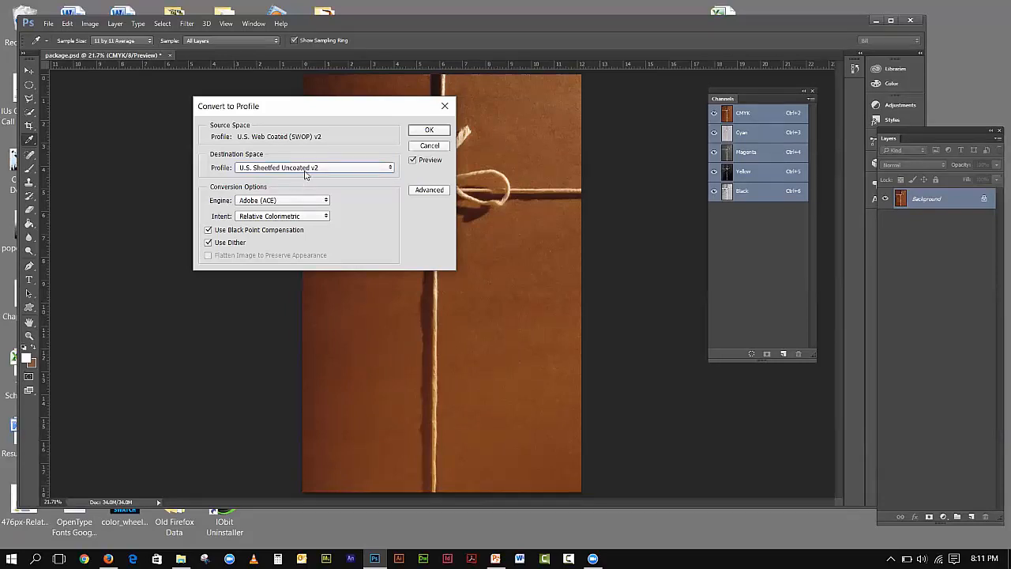
pyautogui.click(294, 167)
pyautogui.click(281, 193)
pyautogui.click(421, 132)
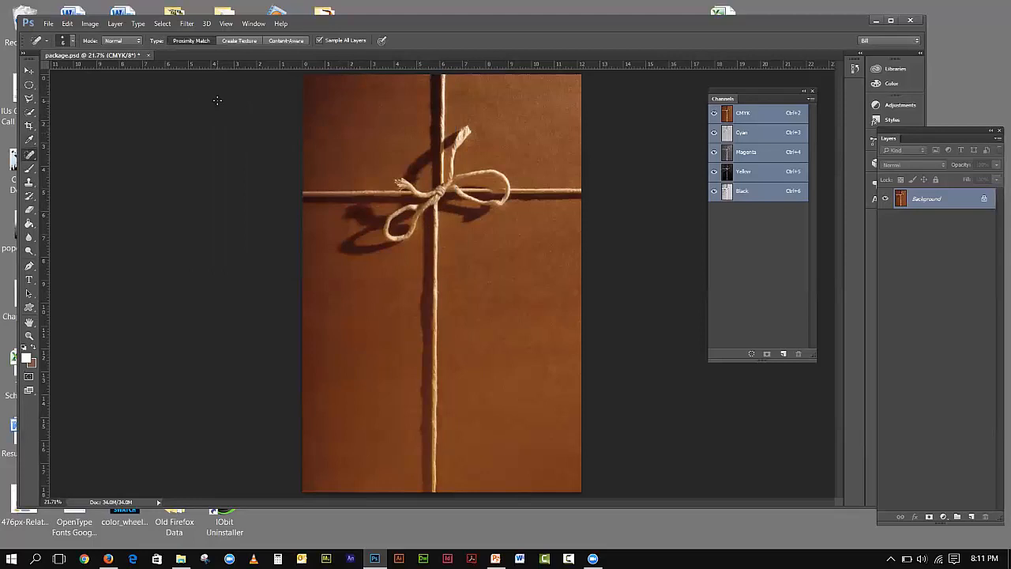
# - Undo Convert to Profile and step backward until package.psd shows RGB channels again
pyautogui.click(68, 24)
pyautogui.click(250, 150)
pyautogui.click(67, 24)
pyautogui.click(107, 37)
pyautogui.click(89, 24)
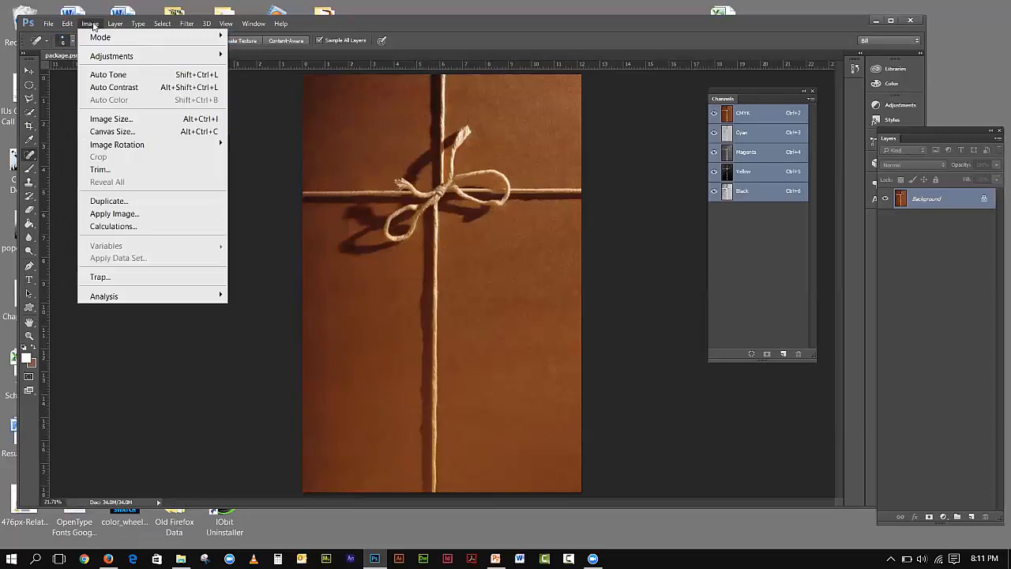
pyautogui.moveTo(67, 24)
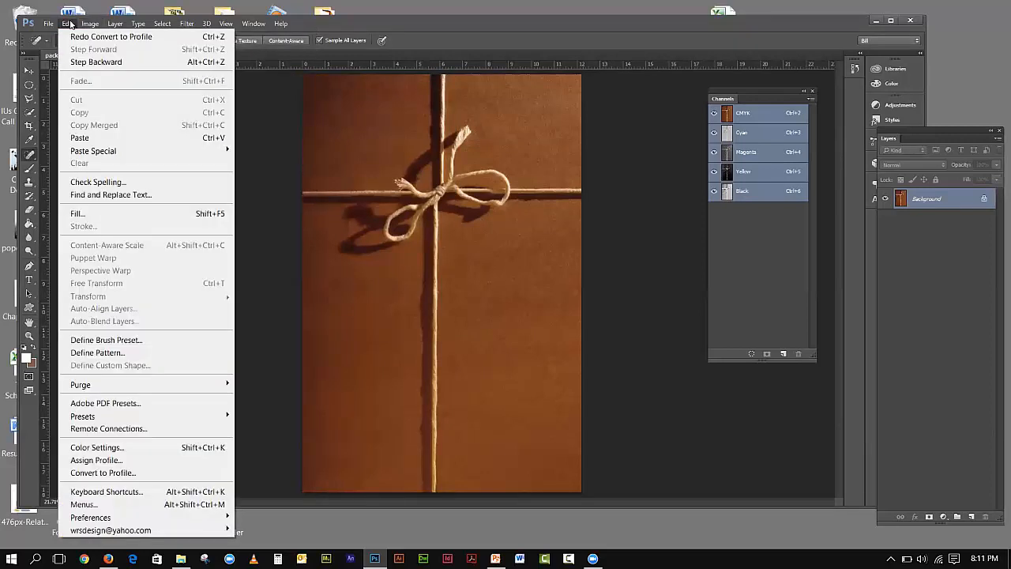
pyautogui.click(86, 61)
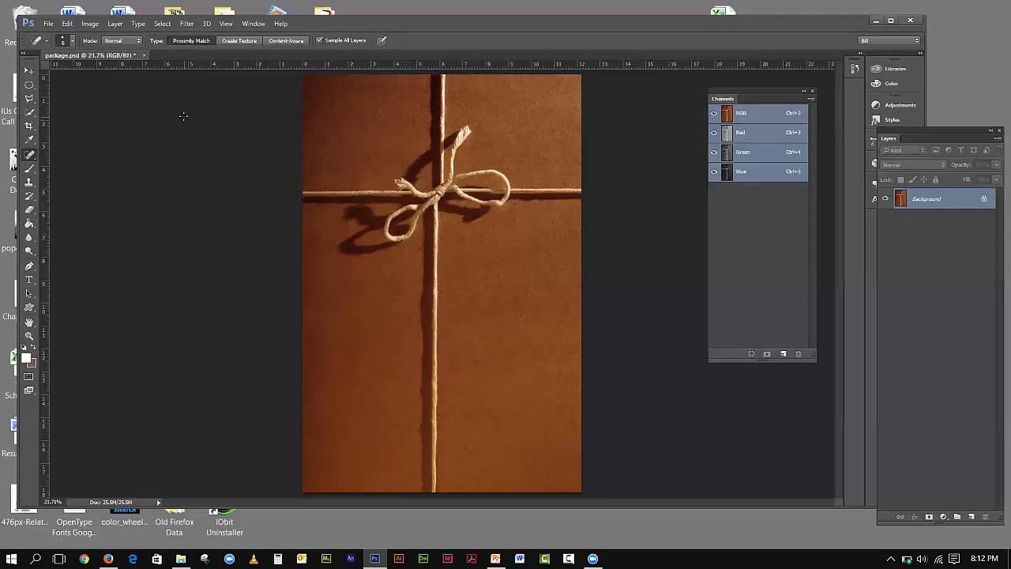
# - Close package.psd without saving, and drag the Layers panel aside to reveal the desktop folder
pyautogui.click(144, 55)
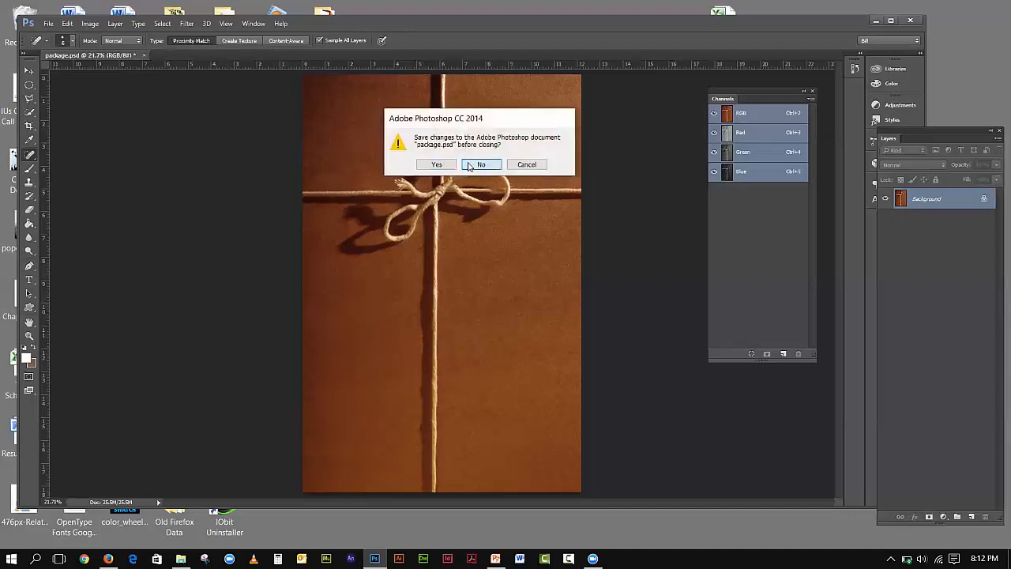
pyautogui.click(470, 165)
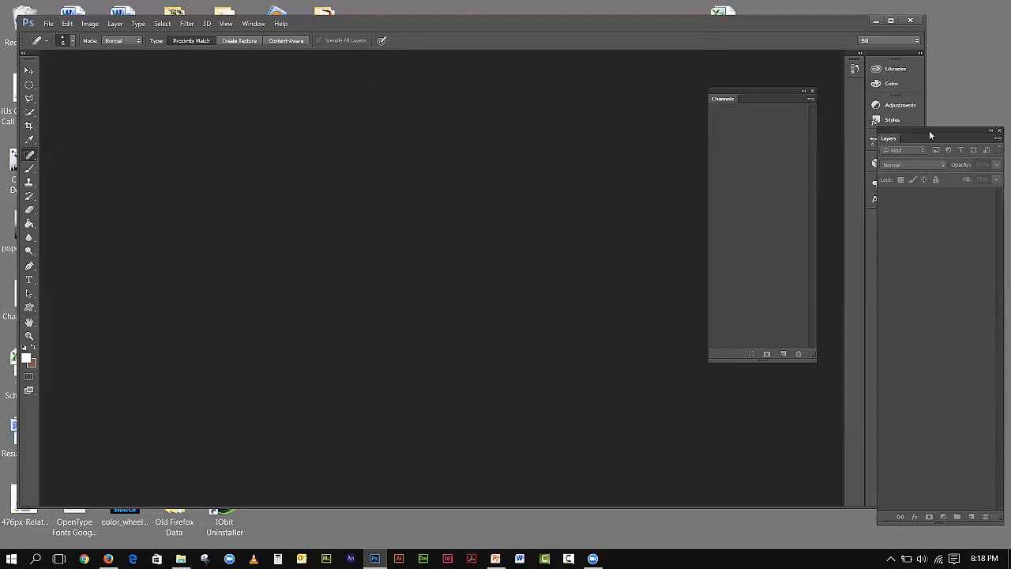
pyautogui.moveTo(930, 133); pyautogui.dragTo(805, 107)
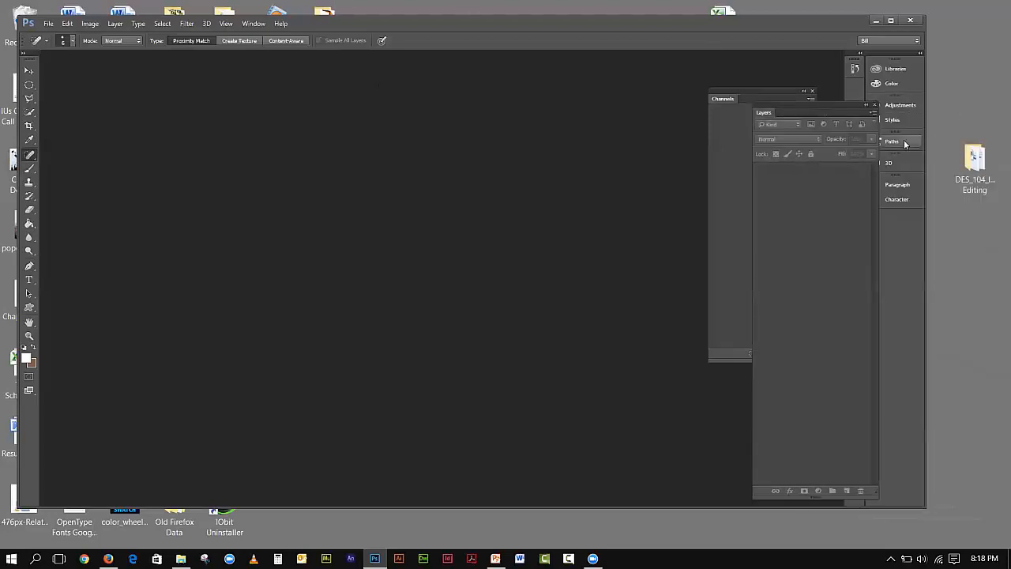
# - Open wallpaper.psd from DES_104_Image Editing > Week_1 in Photoshop
pyautogui.doubleClick(969, 173)
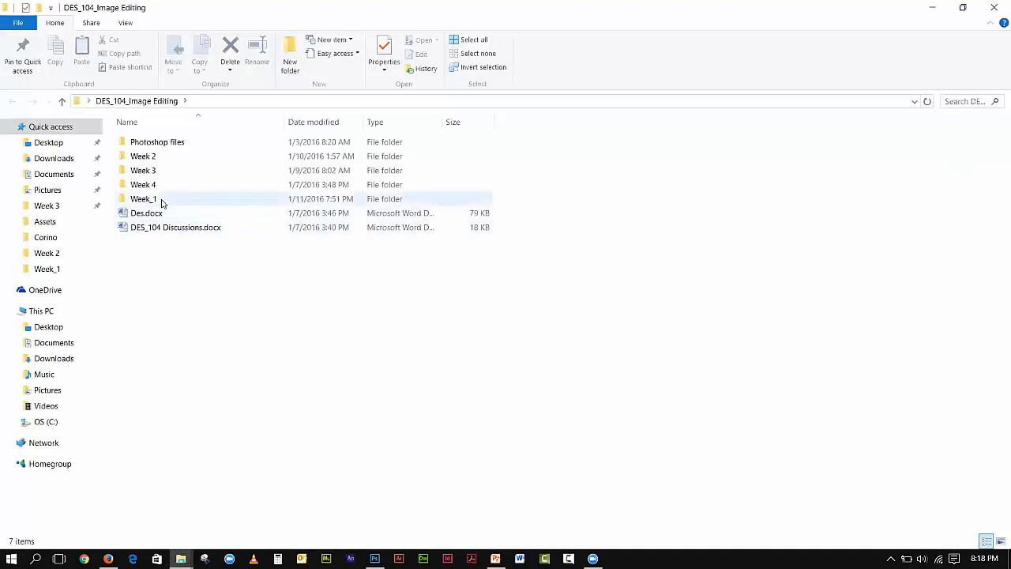
pyautogui.doubleClick(161, 202)
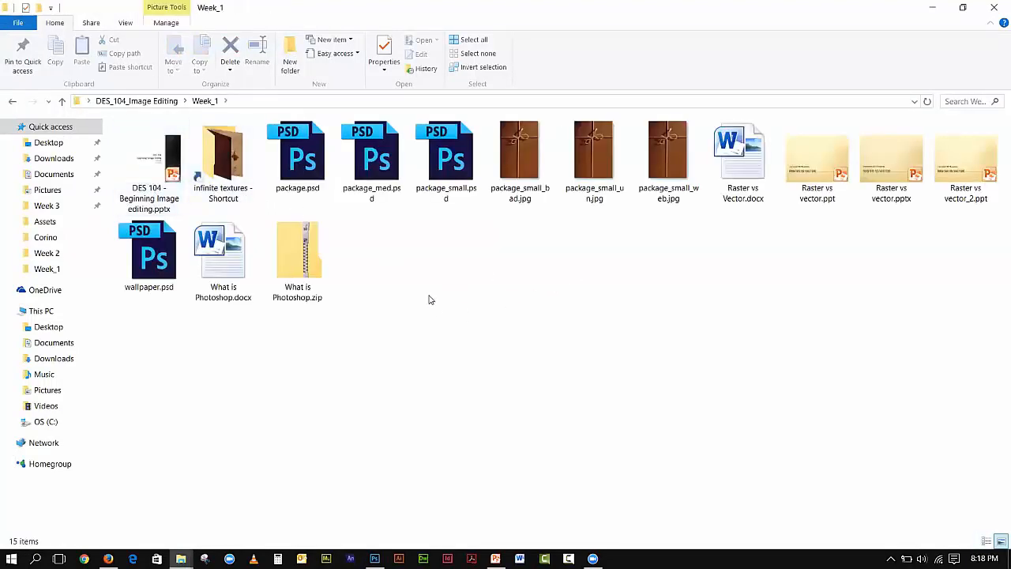
pyautogui.click(159, 257)
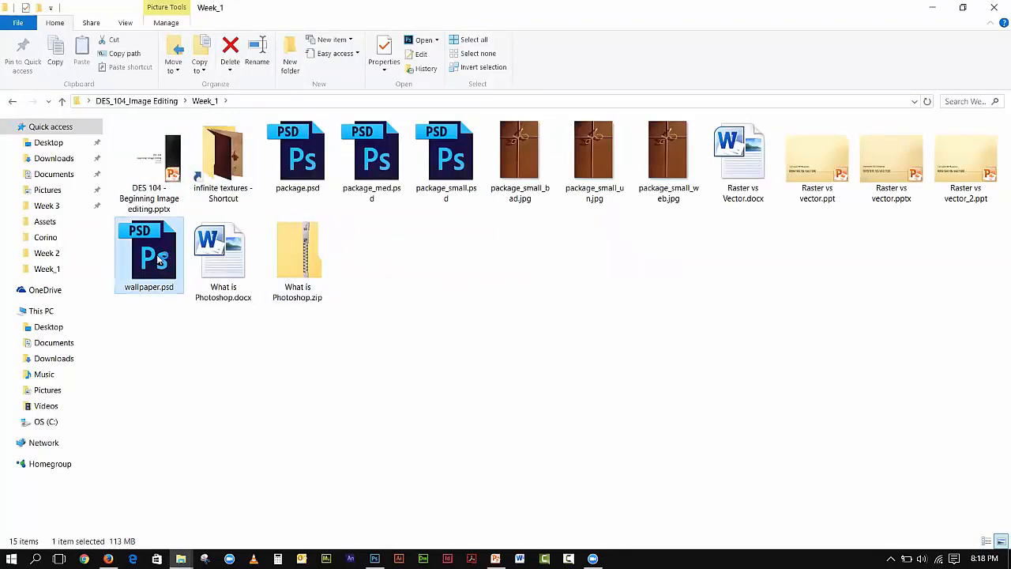
pyautogui.doubleClick(161, 258)
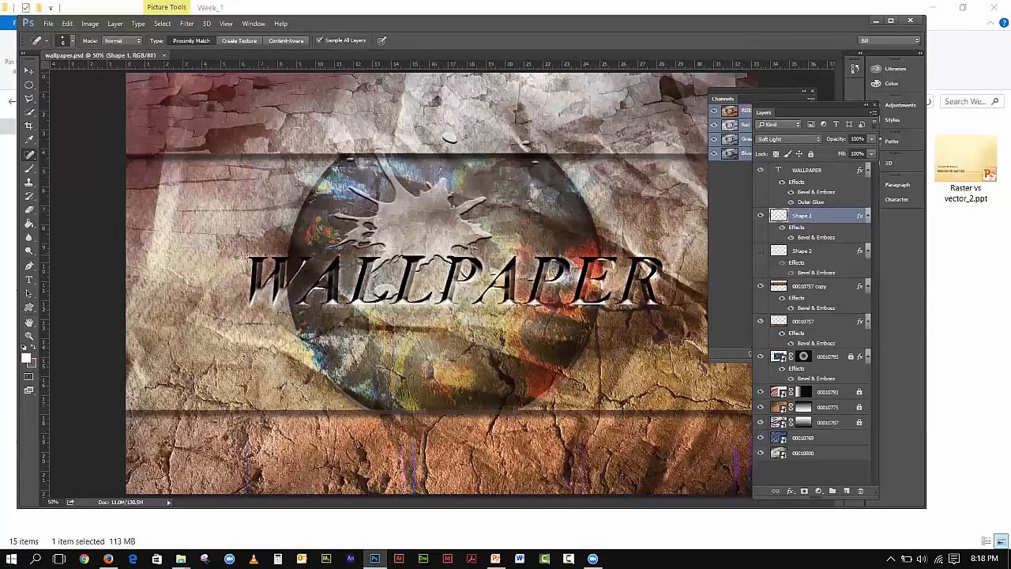
# - Dock the Channels panel, collapse Adjustments and Styles, and float the Layers panel beside the artwork
pyautogui.moveTo(795, 103); pyautogui.dragTo(889, 105)
pyautogui.moveTo(772, 91); pyautogui.dragTo(885, 232)
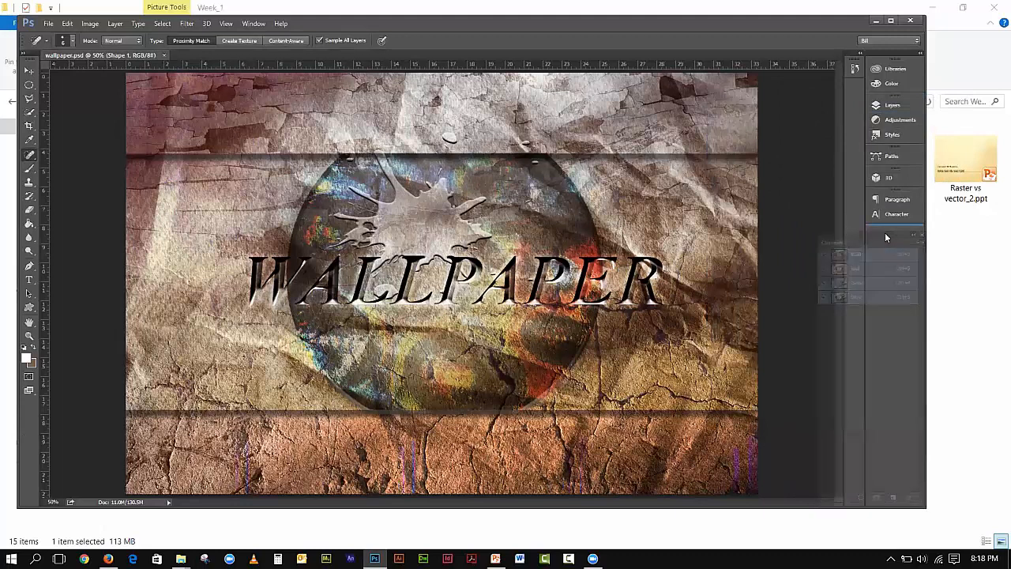
pyautogui.click(891, 104)
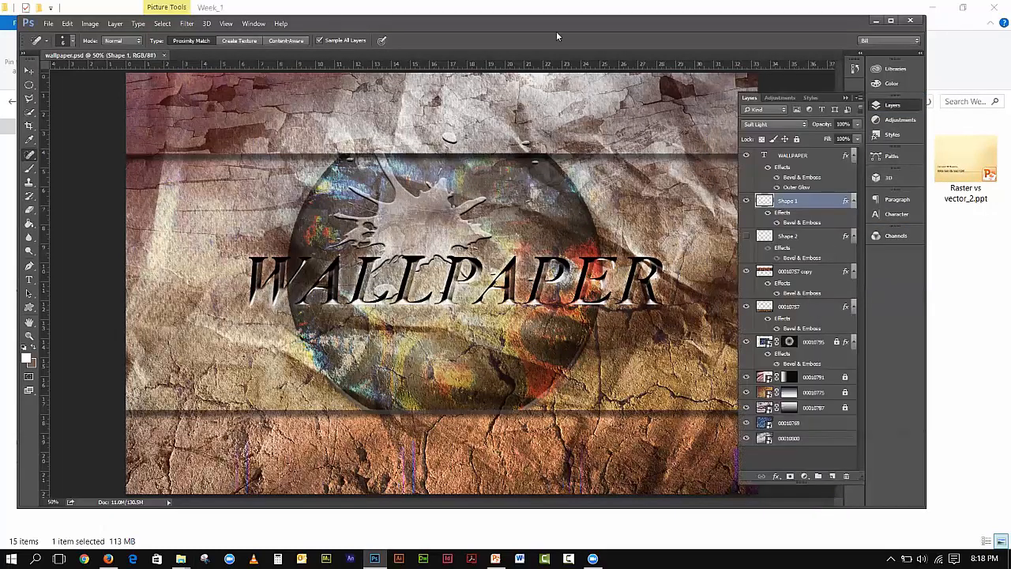
pyautogui.moveTo(496, 26); pyautogui.dragTo(481, 27)
pyautogui.moveTo(736, 98); pyautogui.dragTo(935, 146)
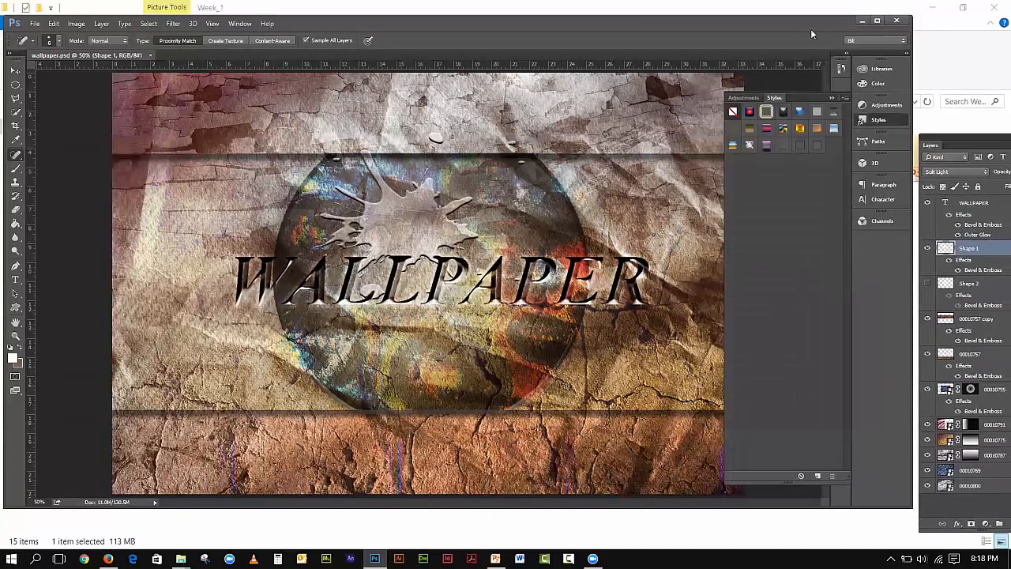
pyautogui.moveTo(806, 25); pyautogui.dragTo(805, 18)
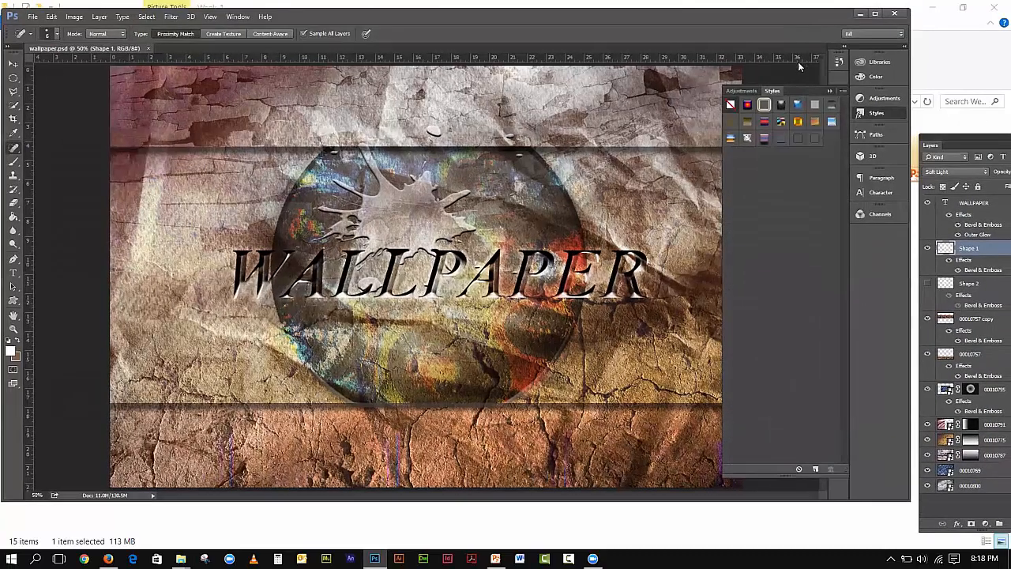
pyautogui.click(828, 92)
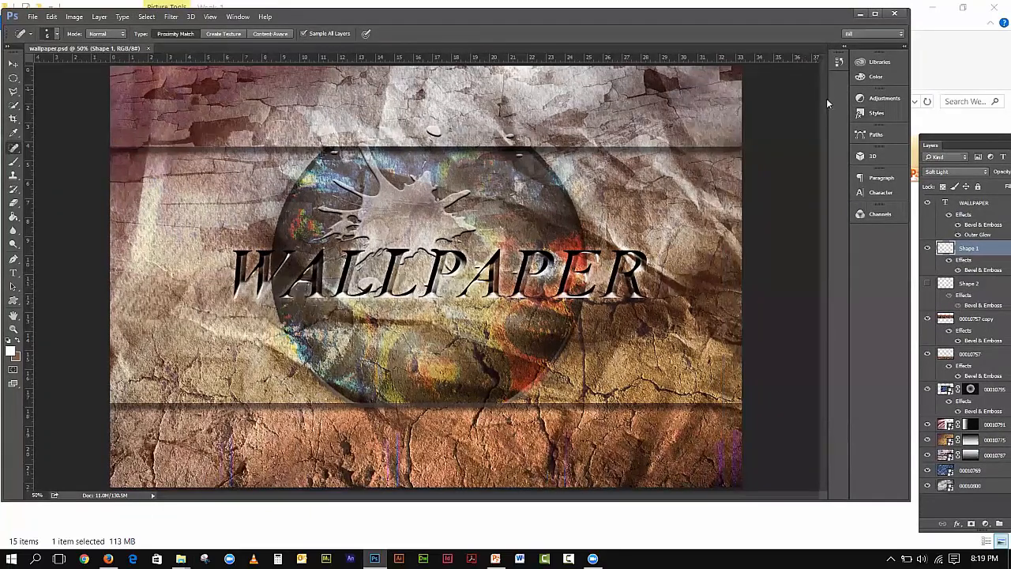
pyautogui.moveTo(963, 137); pyautogui.dragTo(767, 22)
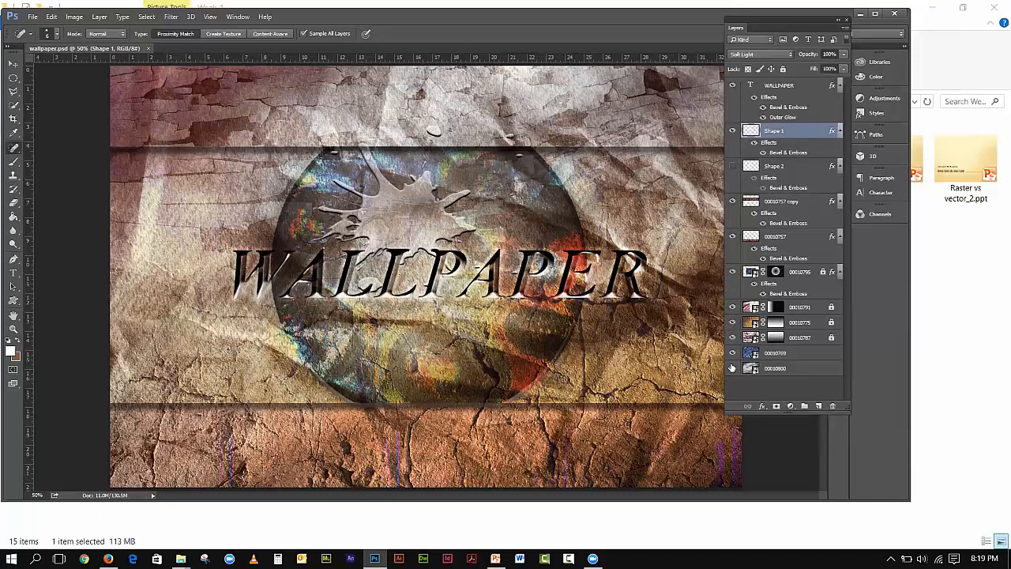
pyautogui.moveTo(743, 25); pyautogui.dragTo(779, 59)
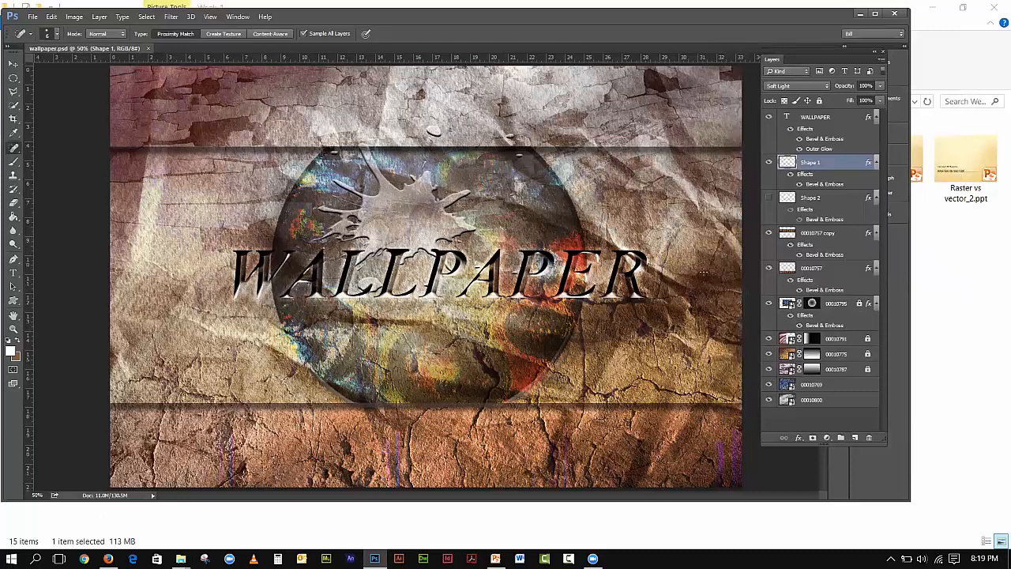
pyautogui.click(769, 117)
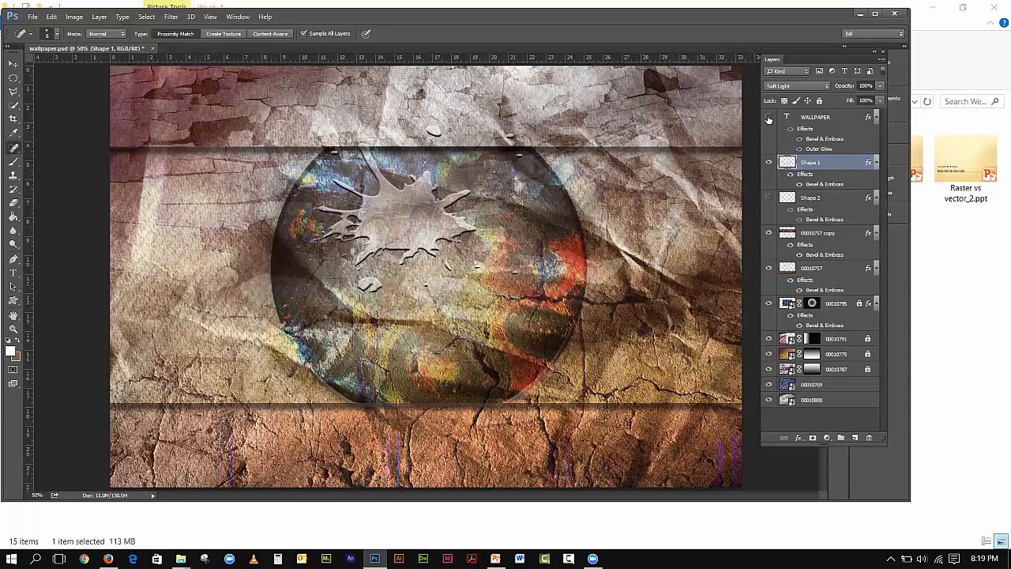
pyautogui.click(769, 163)
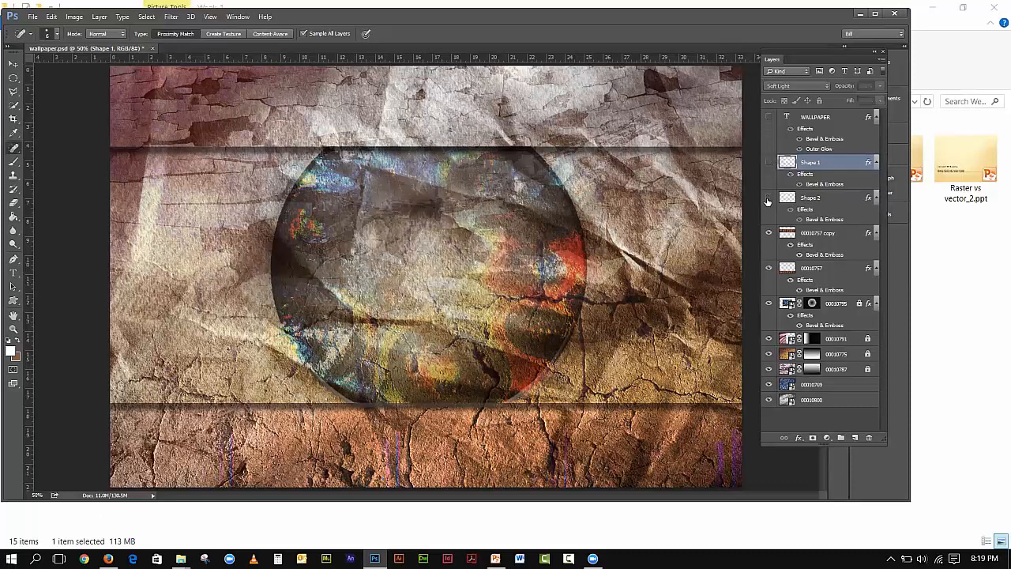
pyautogui.click(768, 199)
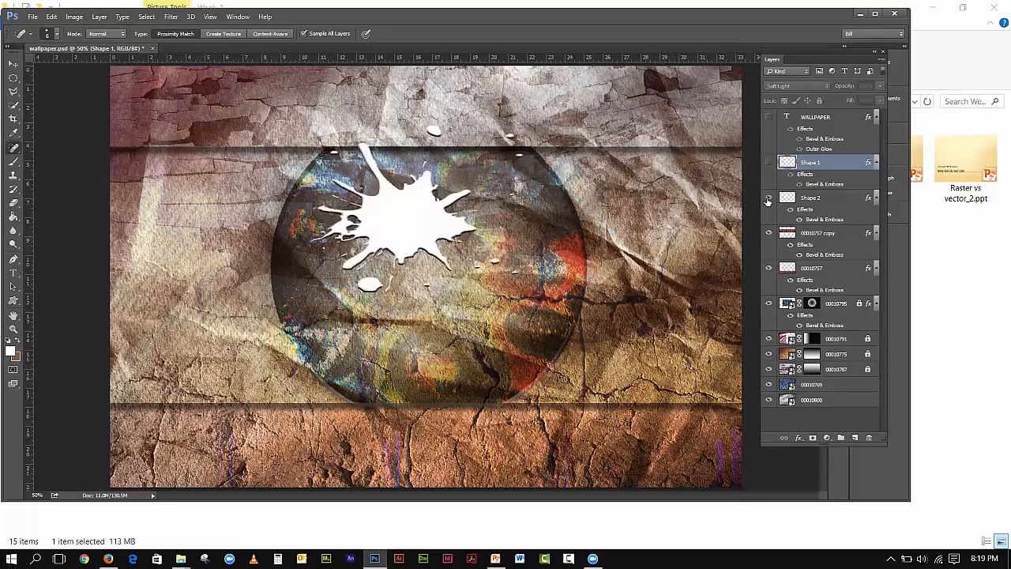
pyautogui.click(768, 199)
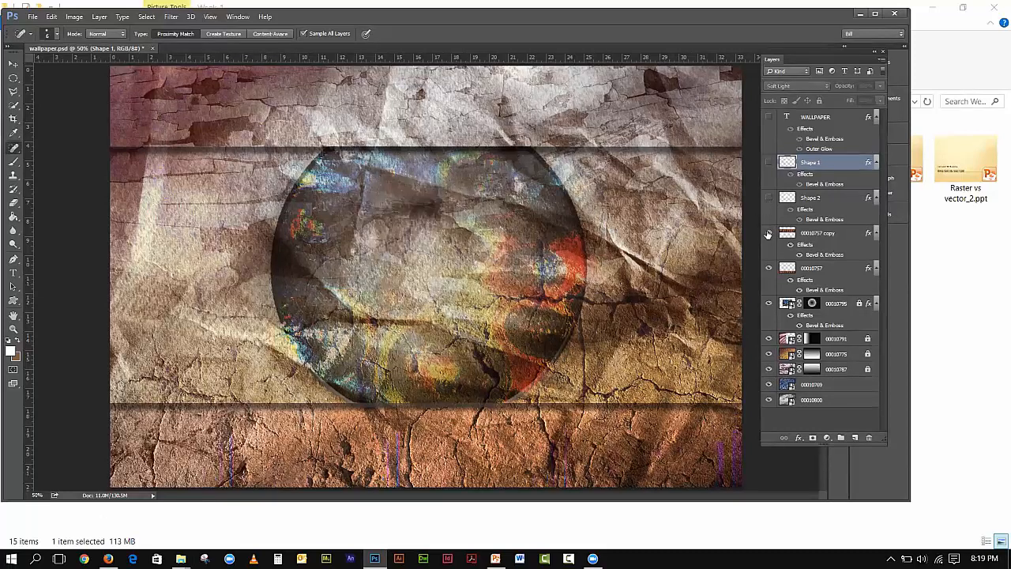
pyautogui.click(768, 235)
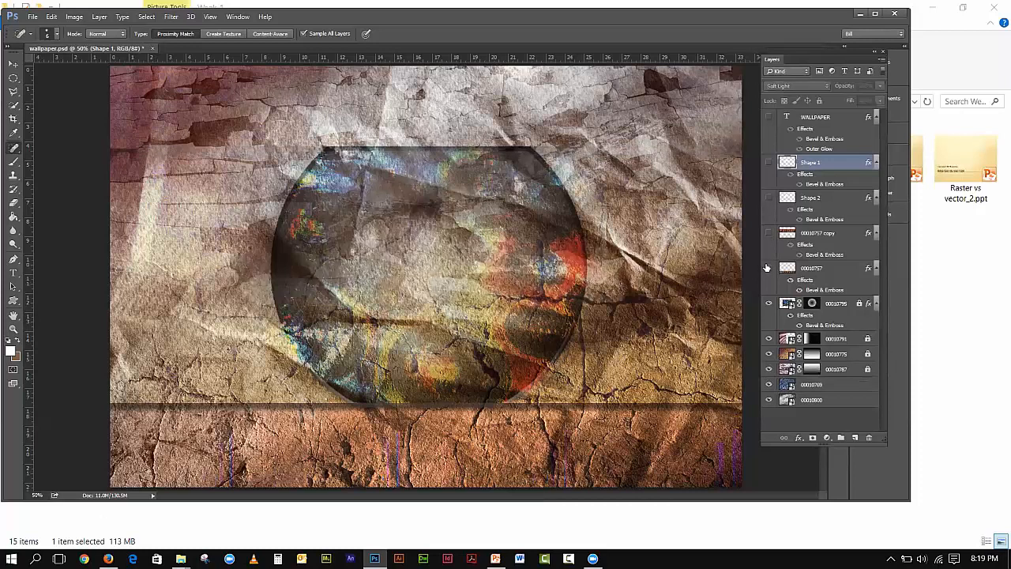
pyautogui.click(766, 267)
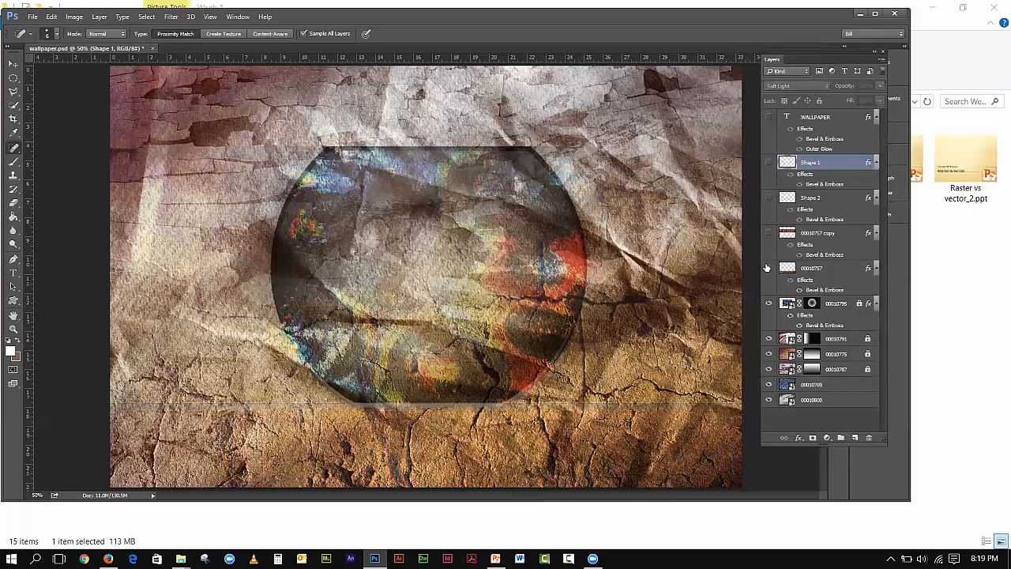
pyautogui.click(769, 303)
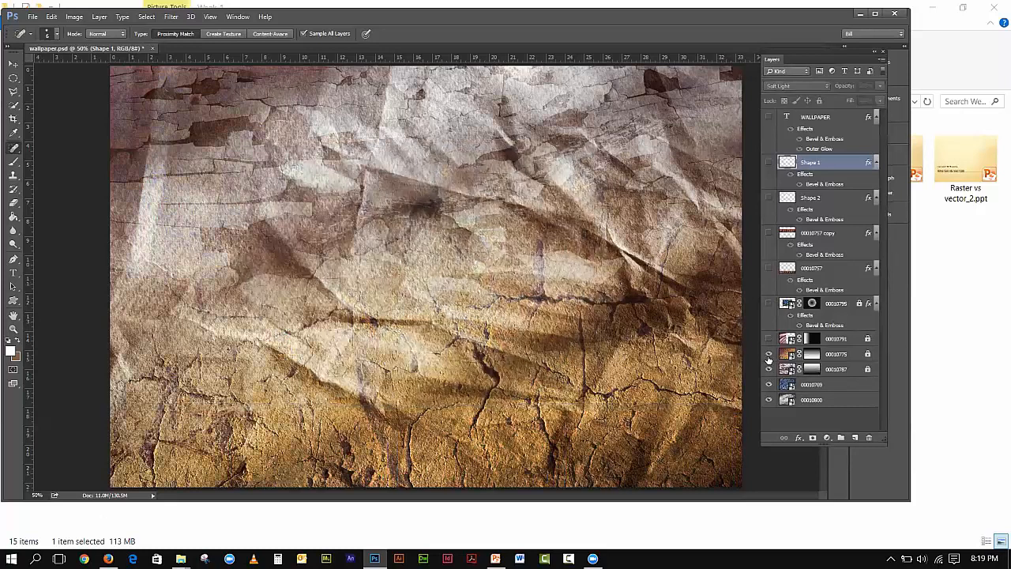
pyautogui.click(770, 354)
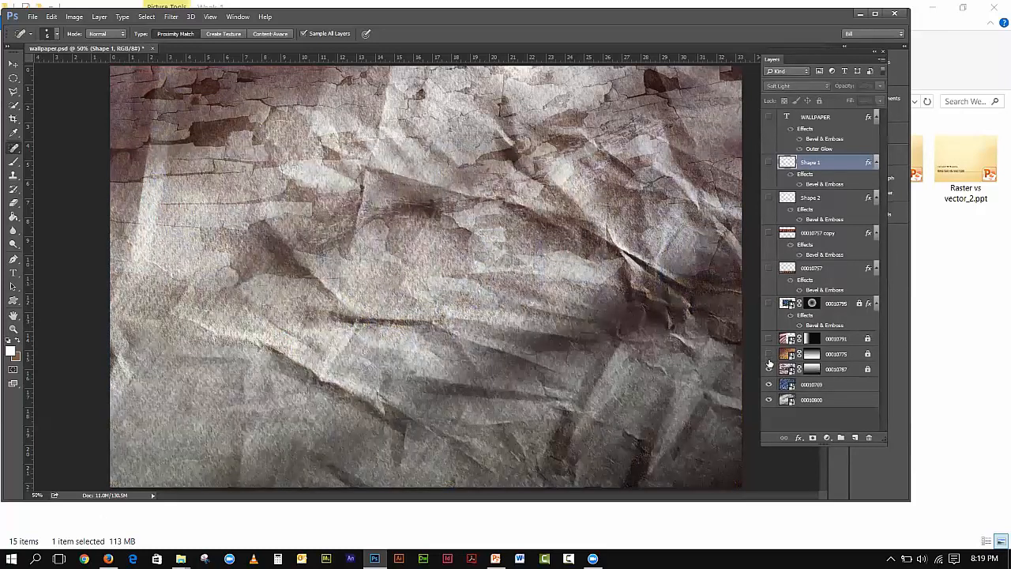
pyautogui.click(769, 369)
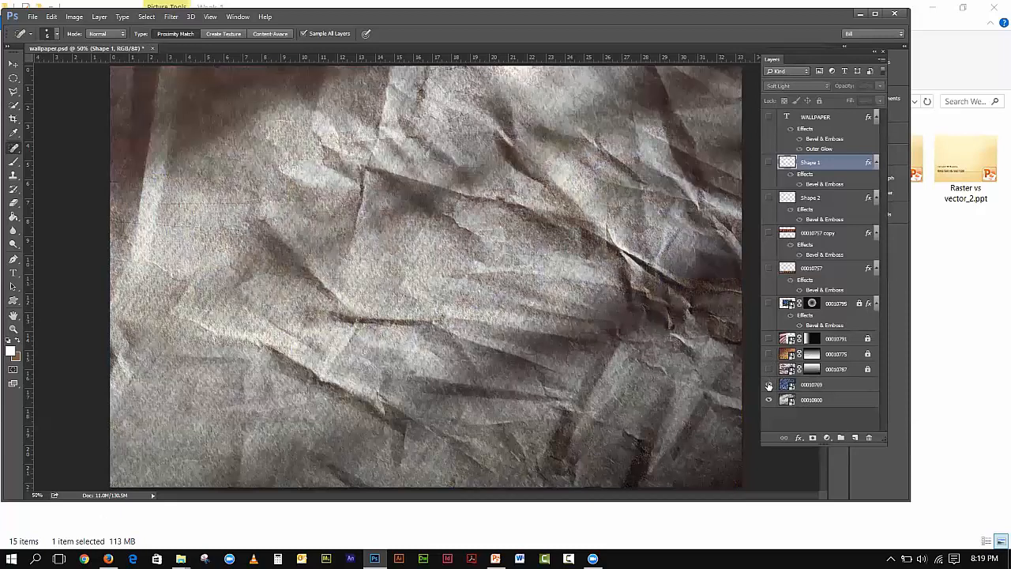
pyautogui.click(768, 386)
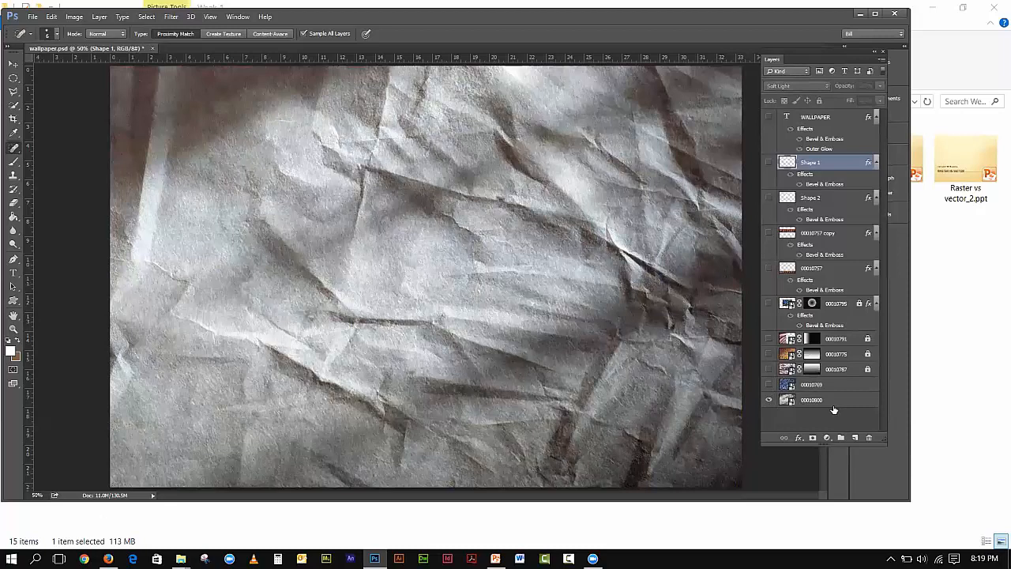
pyautogui.click(769, 401)
pyautogui.moveTo(770, 384); pyautogui.dragTo(771, 208)
pyautogui.click(768, 162)
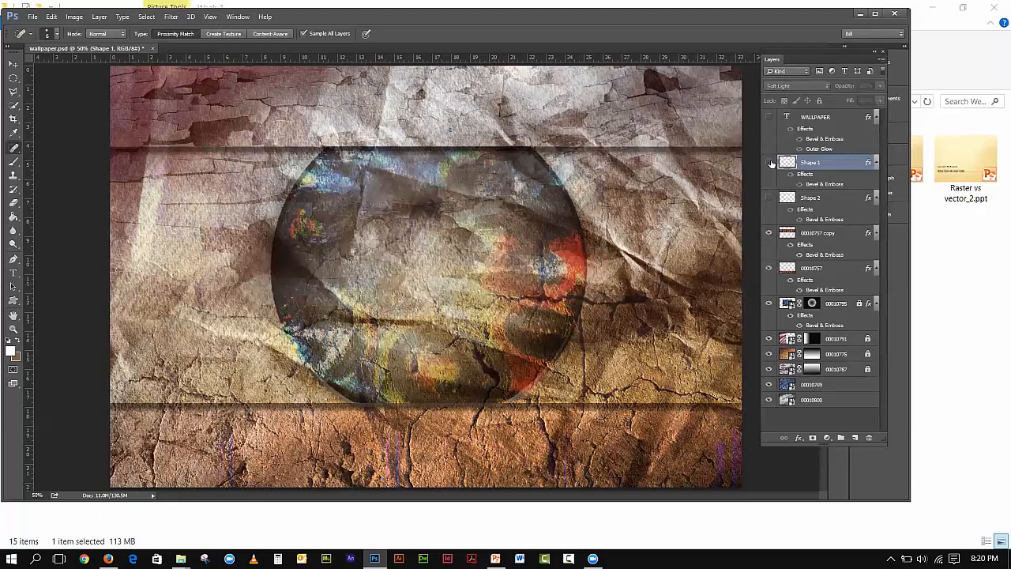
pyautogui.click(768, 117)
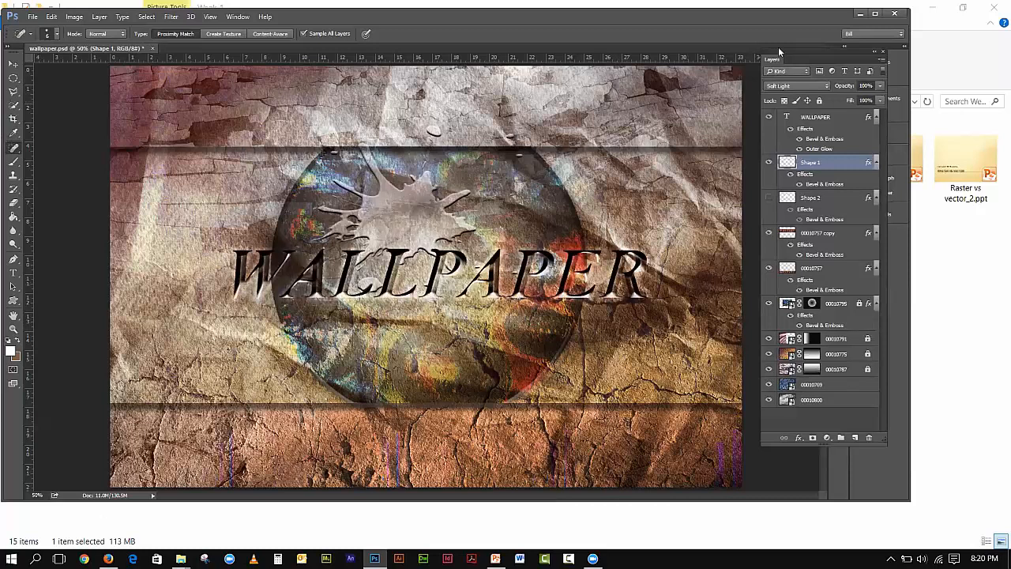
# - Reposition the Layers panel and confirm the image size is 2400 × 1600 px
pyautogui.moveTo(780, 51); pyautogui.dragTo(795, 91)
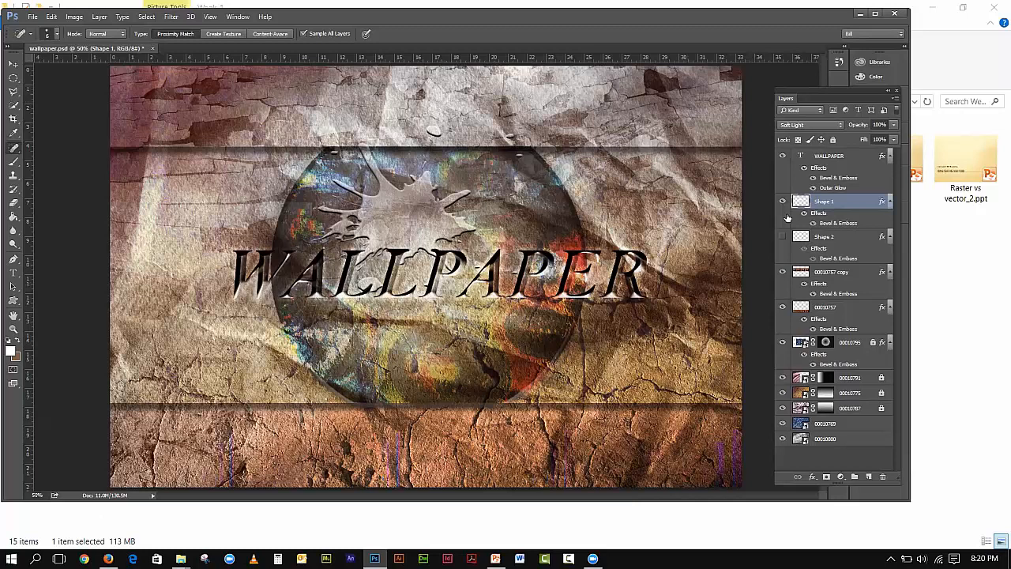
pyautogui.click(75, 16)
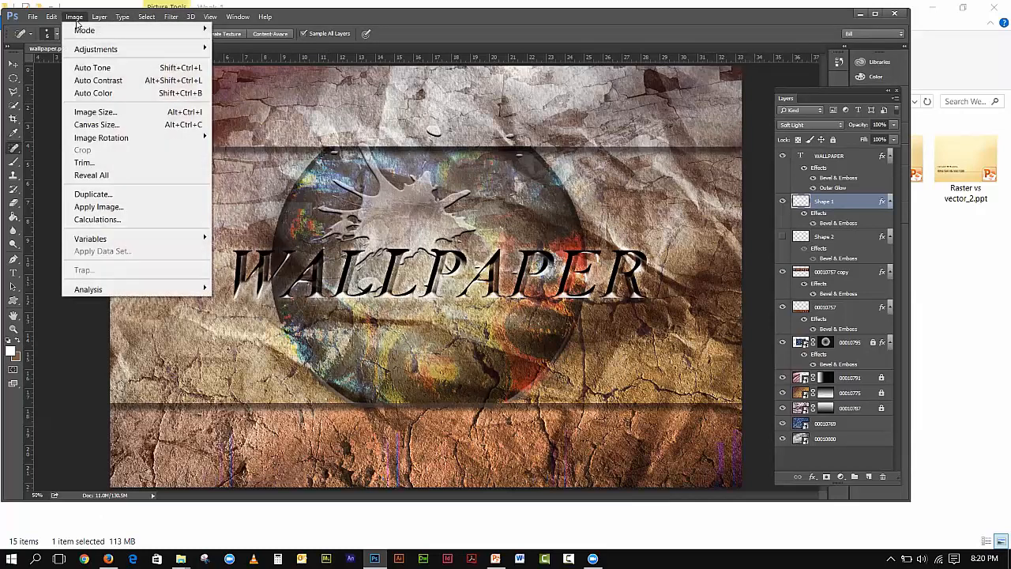
pyautogui.click(123, 115)
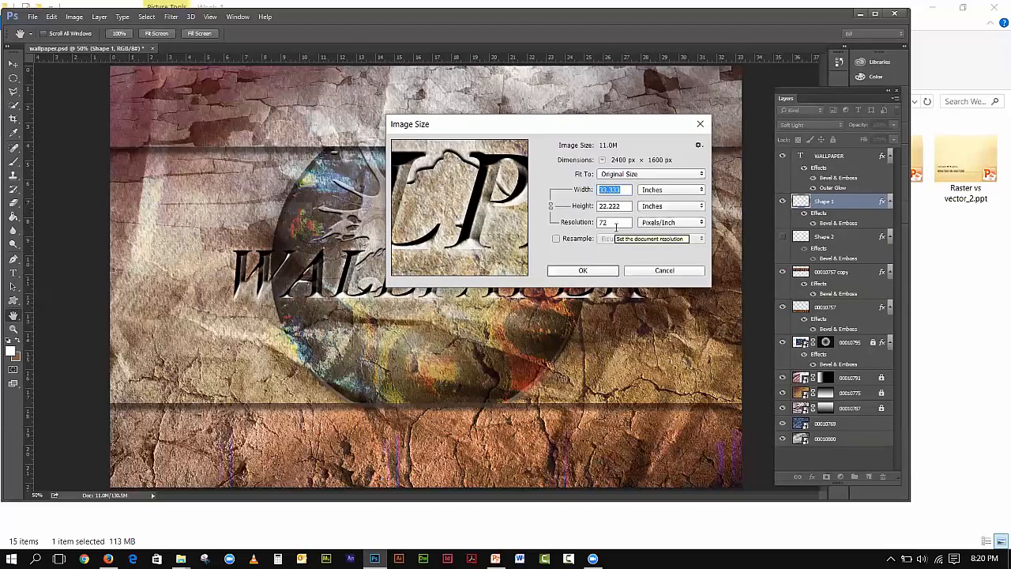
pyautogui.click(612, 273)
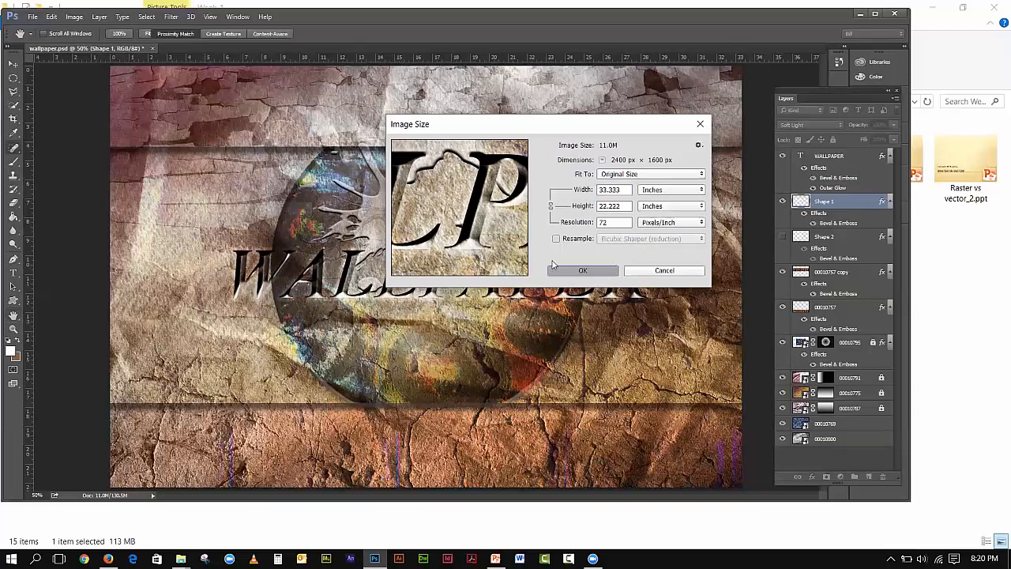
# - Save the document as wallpaper_start.psd with Maximize Compatibility in Format Options
pyautogui.click(31, 17)
pyautogui.click(49, 164)
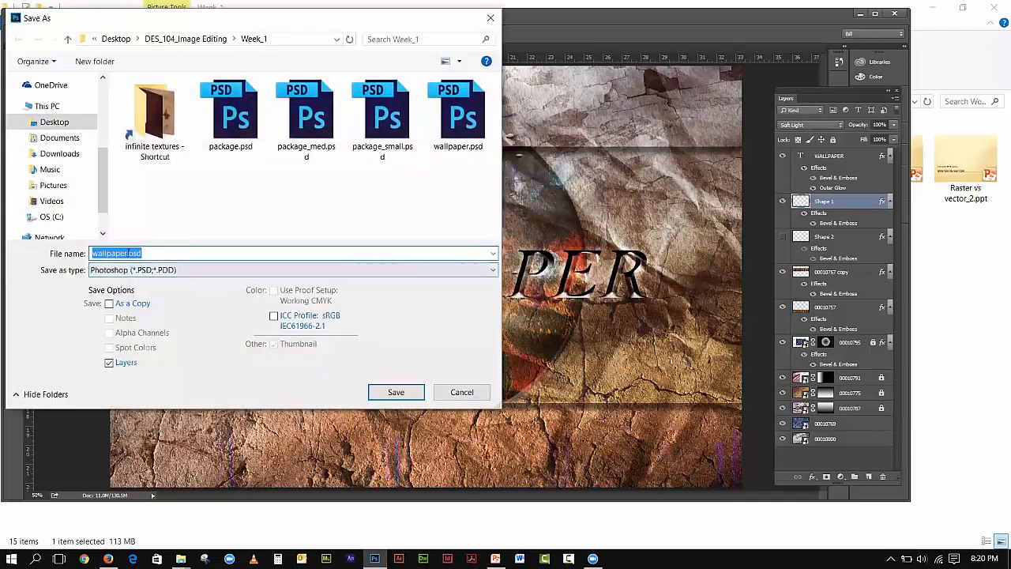
pyautogui.click(125, 253)
pyautogui.write('_')
pyautogui.write('start')
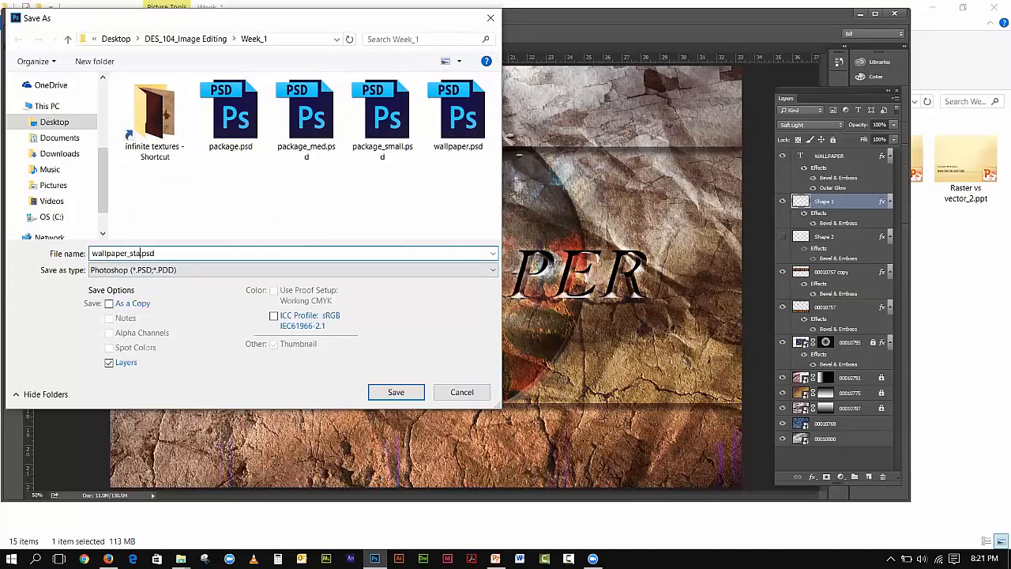
pyautogui.click(396, 392)
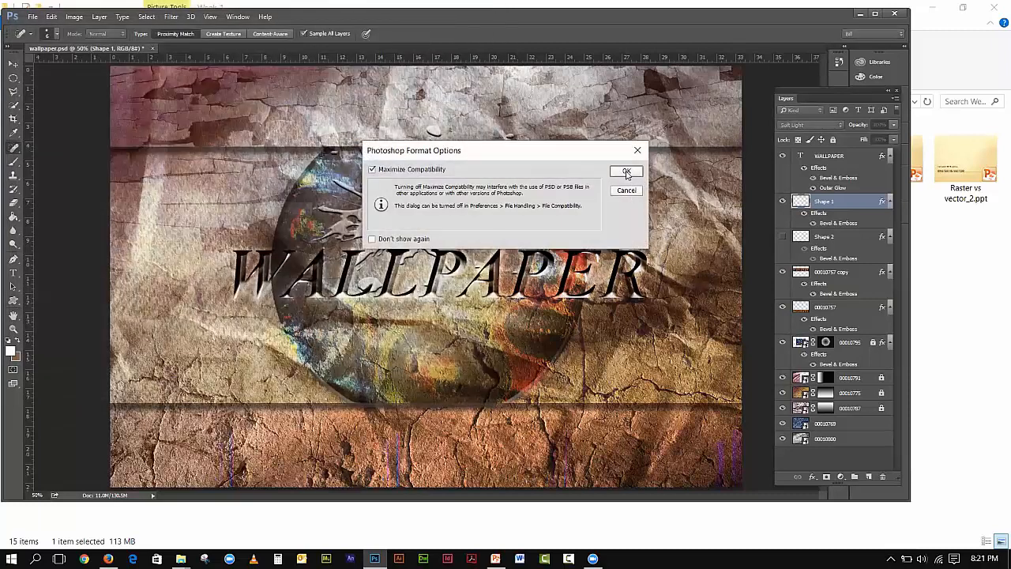
pyautogui.click(626, 170)
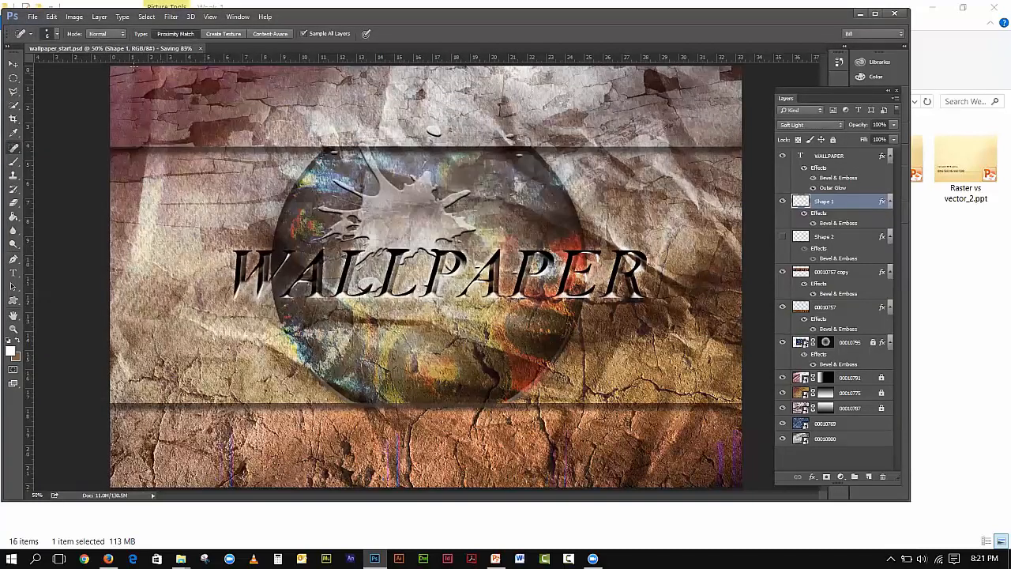
# - Reopen the original wallpaper.psd from recent files, then return to wallpaper_start.psd
pyautogui.click(32, 17)
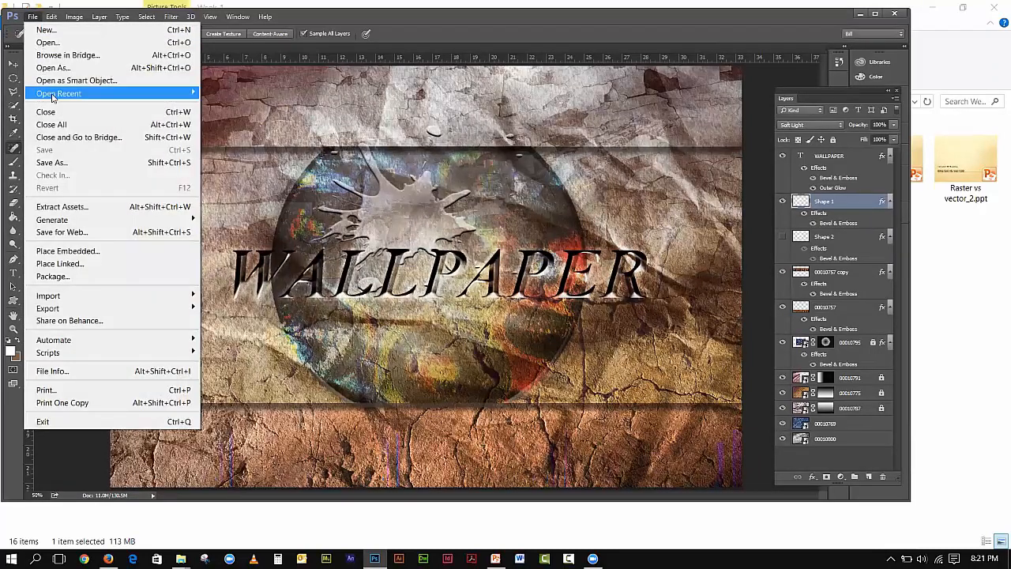
pyautogui.moveTo(52, 94)
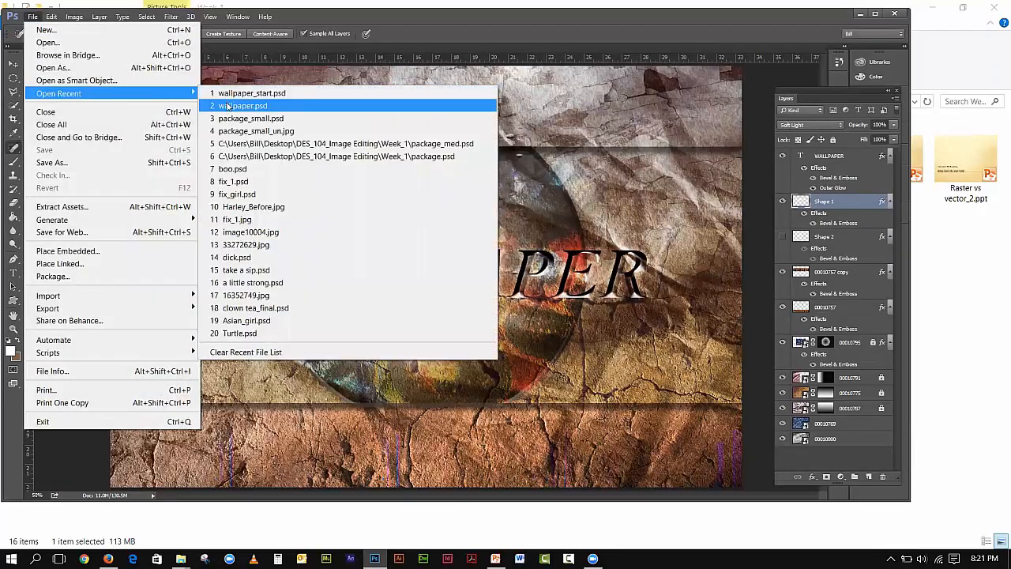
pyautogui.click(229, 106)
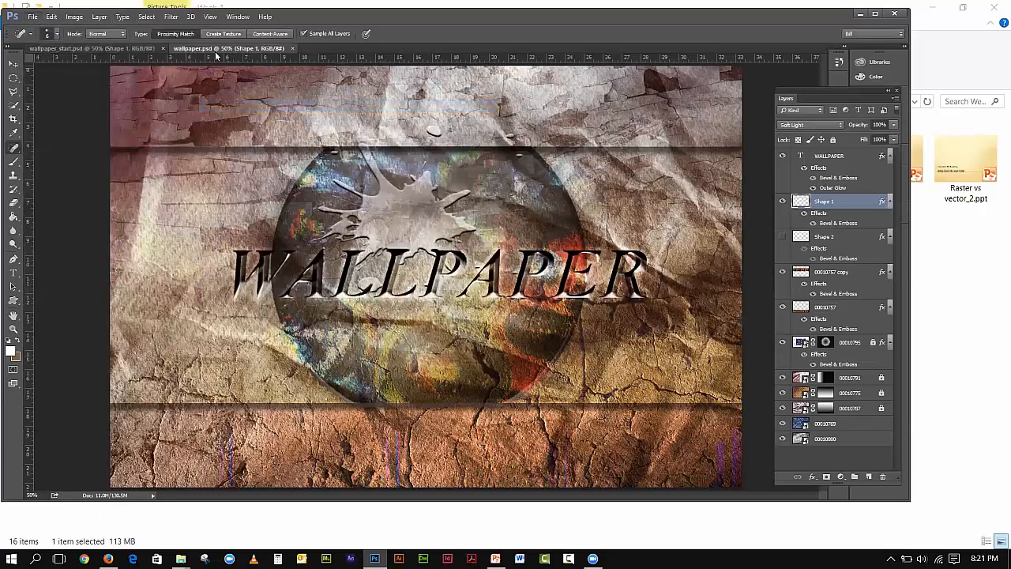
pyautogui.click(118, 49)
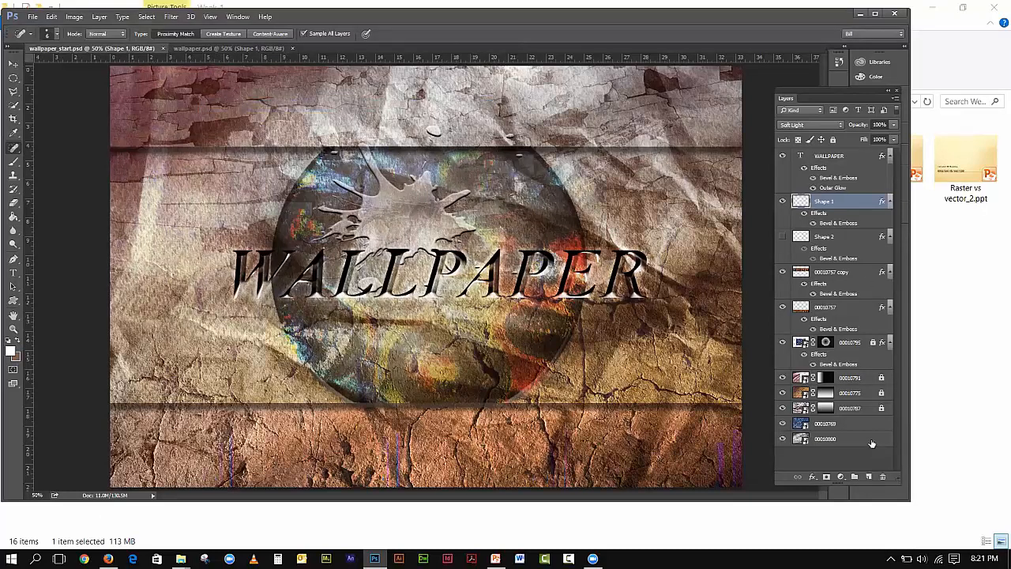
# - Add a new Layer 1 at the bottom of the stack and delete layer 00010769
pyautogui.click(870, 476)
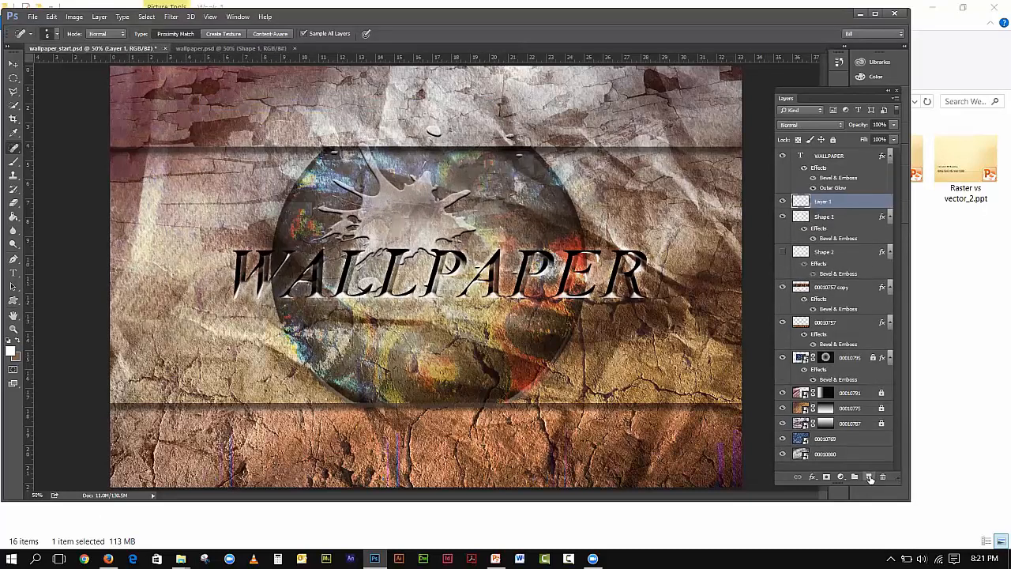
pyautogui.moveTo(850, 199); pyautogui.dragTo(855, 461)
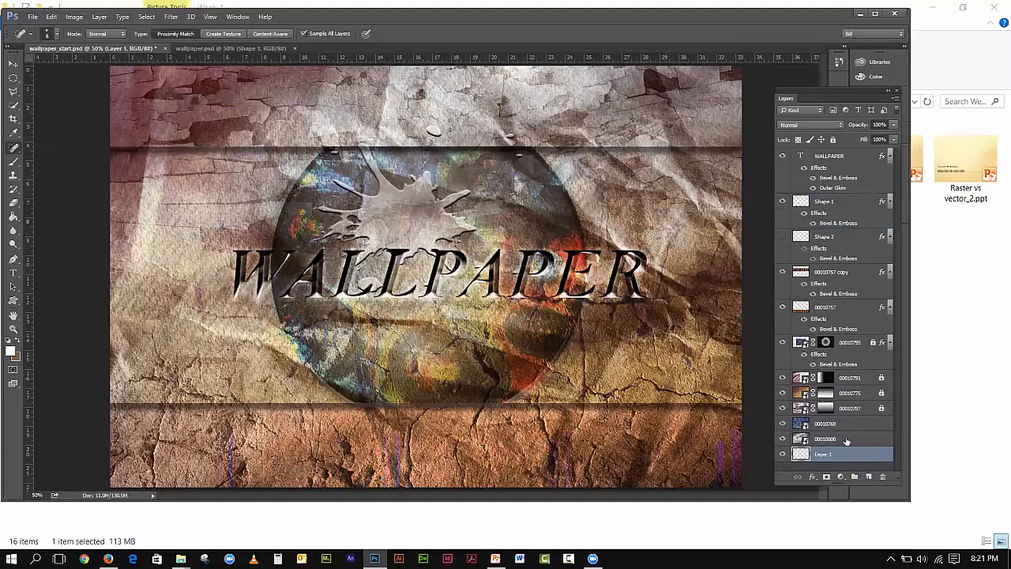
pyautogui.click(846, 437)
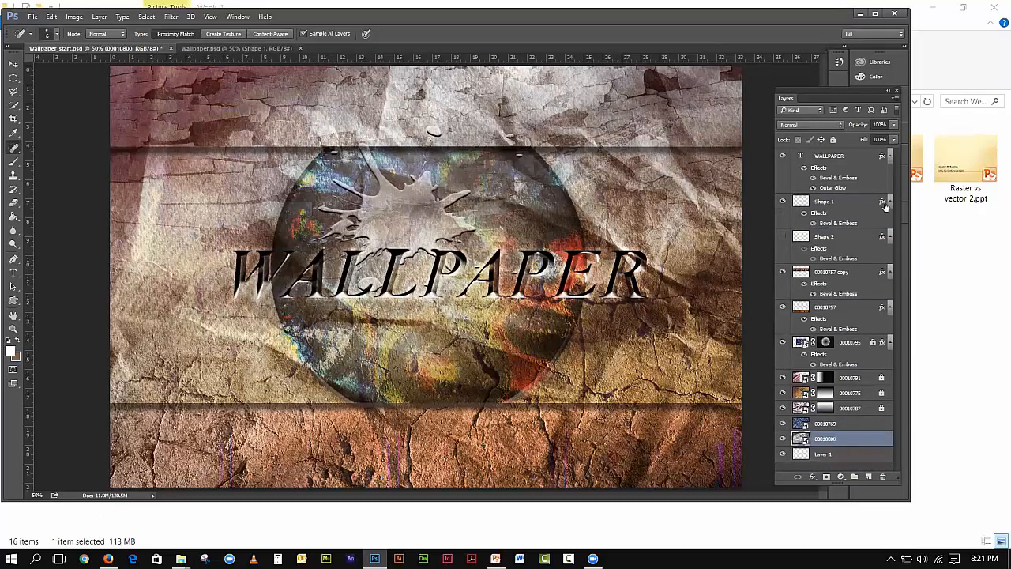
pyautogui.keyDown('shift'); pyautogui.click(849, 158); pyautogui.keyUp('shift')
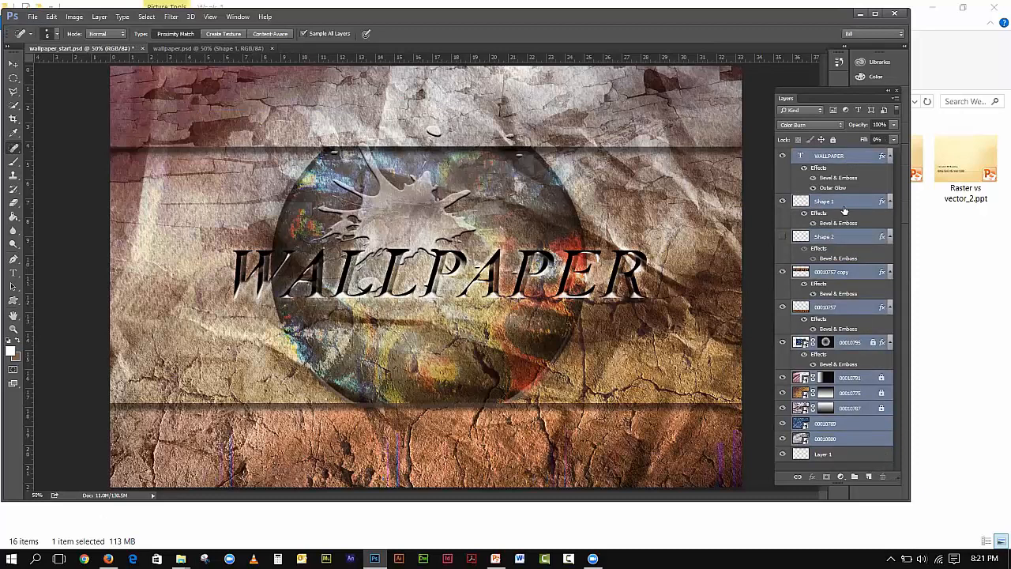
pyautogui.moveTo(889, 463)
pyautogui.mouseDown()
pyautogui.moveTo(869, 477)
pyautogui.moveTo(884, 477)
pyautogui.mouseUp()
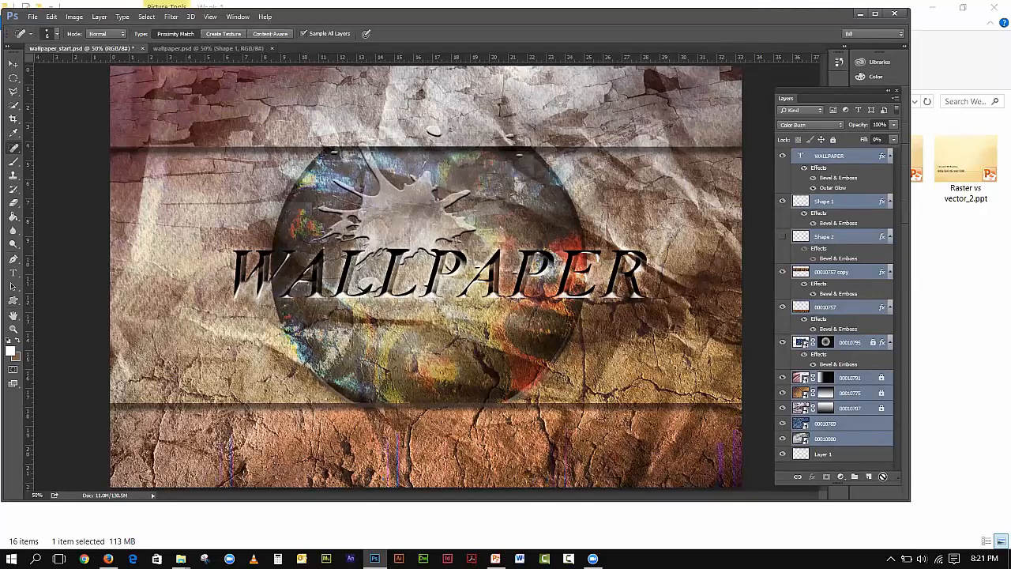
pyautogui.click(868, 418)
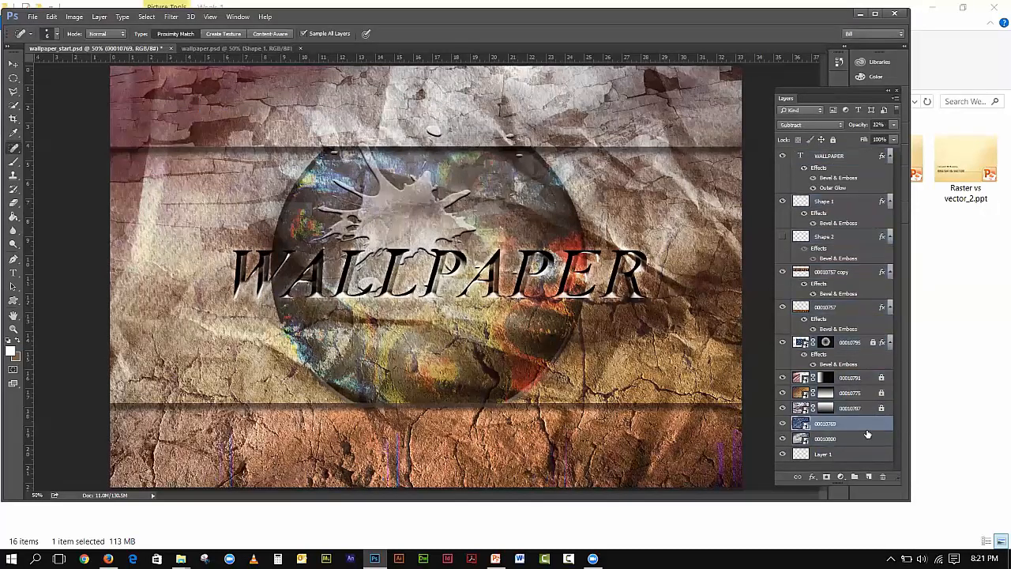
pyautogui.click(883, 477)
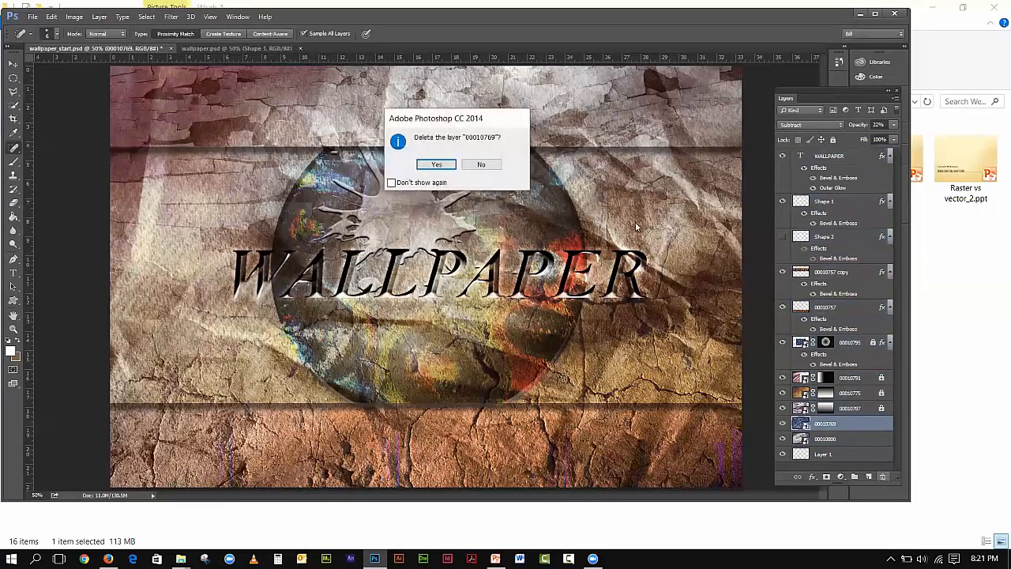
pyautogui.click(448, 164)
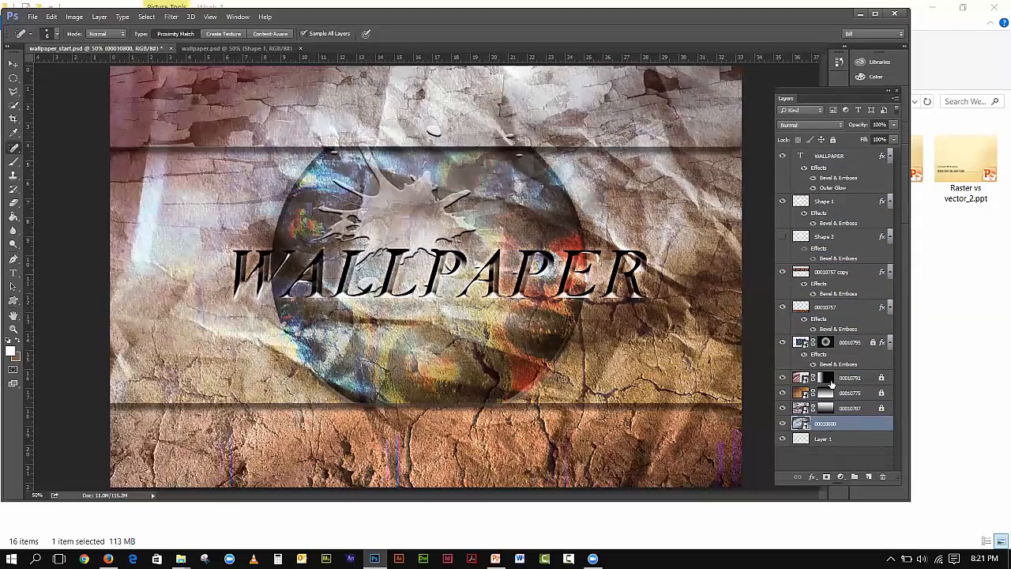
# - Unlock layers 00010791, 00010775 and 00010795, then delete WALLPAPER through 00010800, keeping only Layer 1
pyautogui.click(882, 393)
pyautogui.click(883, 378)
pyautogui.click(876, 341)
pyautogui.click(829, 157)
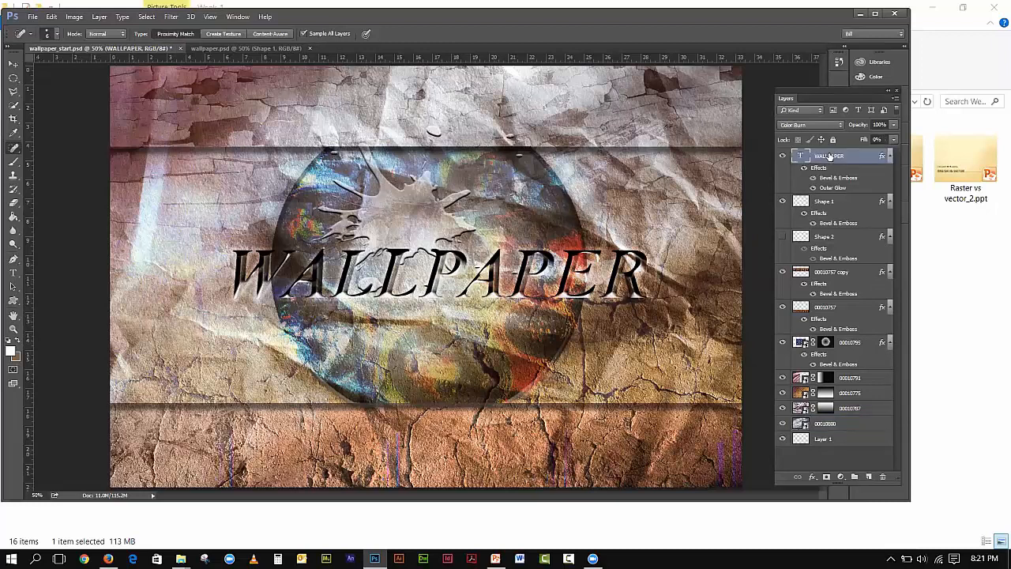
pyautogui.keyDown('shift'); pyautogui.click(877, 425); pyautogui.keyUp('shift')
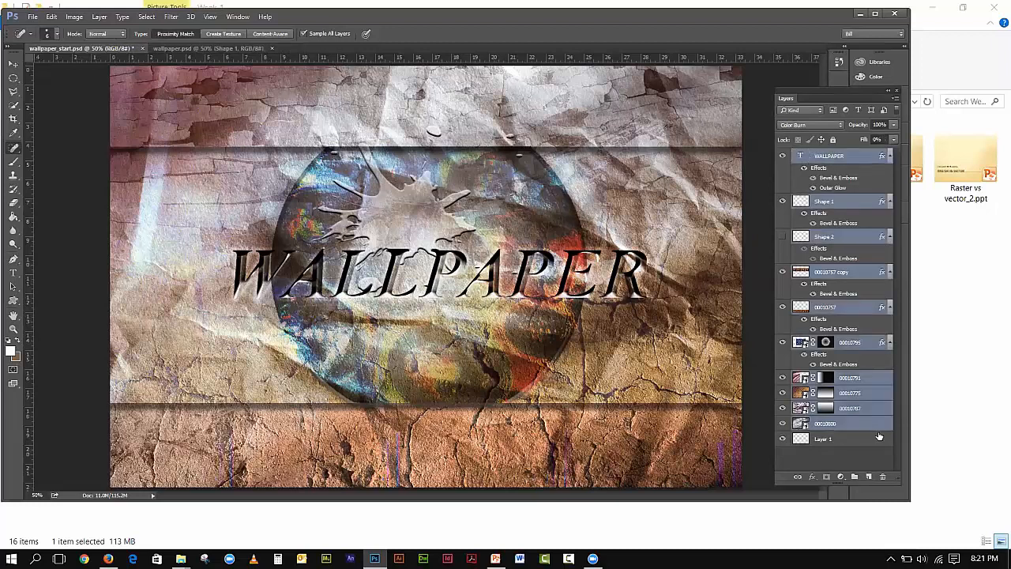
pyautogui.click(883, 476)
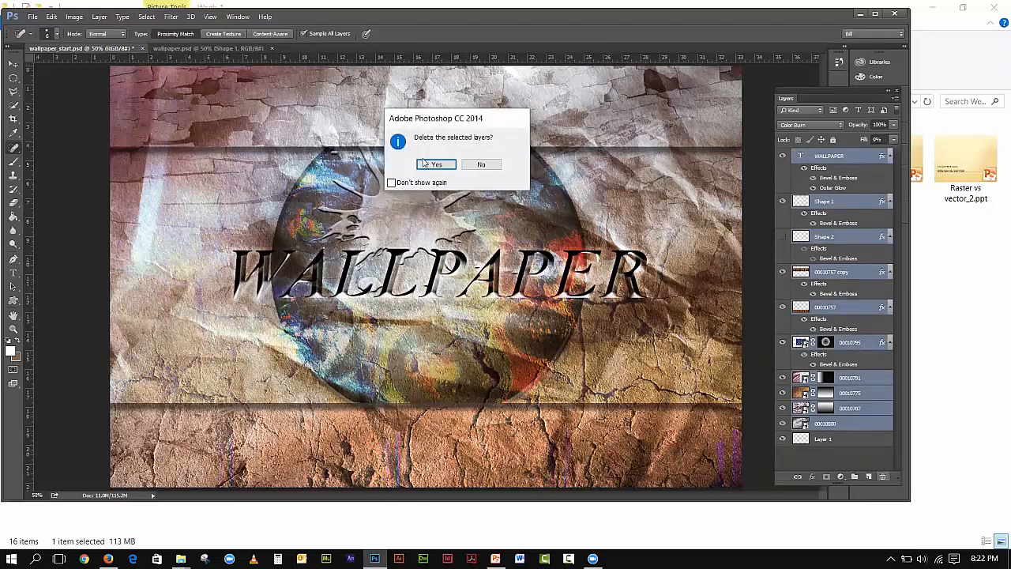
pyautogui.click(427, 164)
pyautogui.click(823, 203)
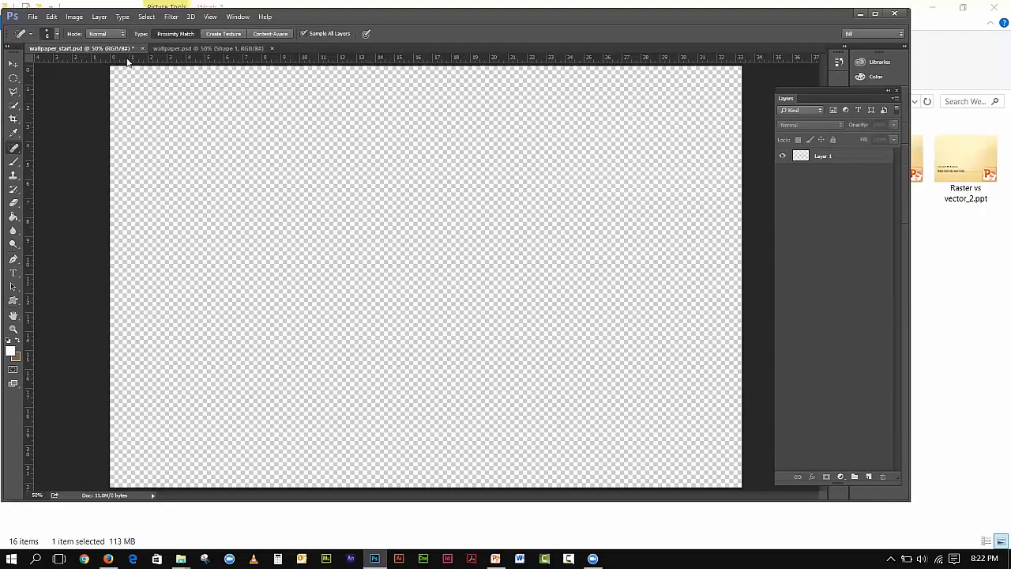
# - In wallpaper.psd, hide all layers above the 00010800 crumpled-paper base, then bring File Explorer forward
pyautogui.click(179, 51)
pyautogui.click(56, 49)
pyautogui.click(201, 49)
pyautogui.moveTo(783, 424); pyautogui.dragTo(783, 141)
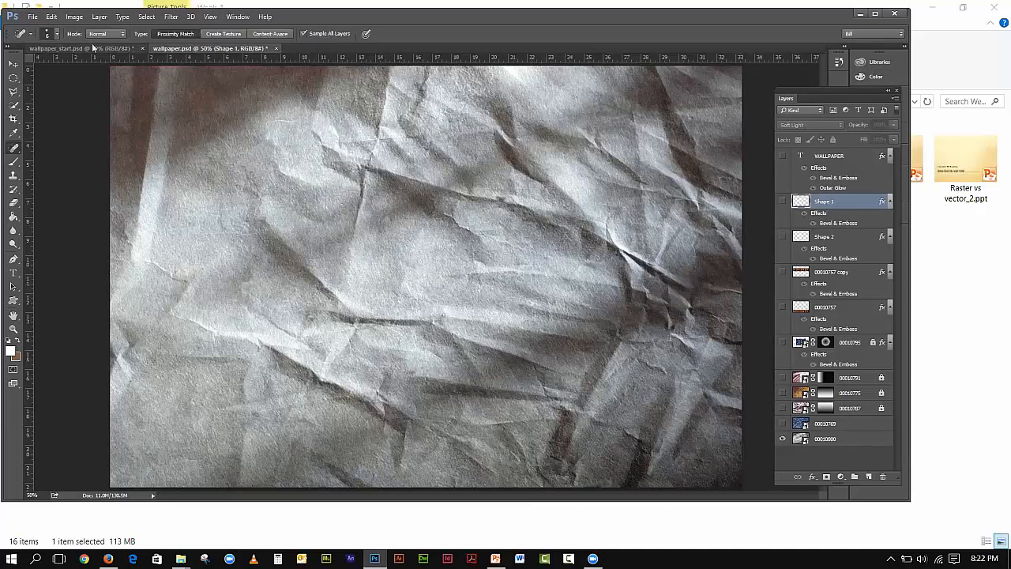
pyautogui.click(33, 17)
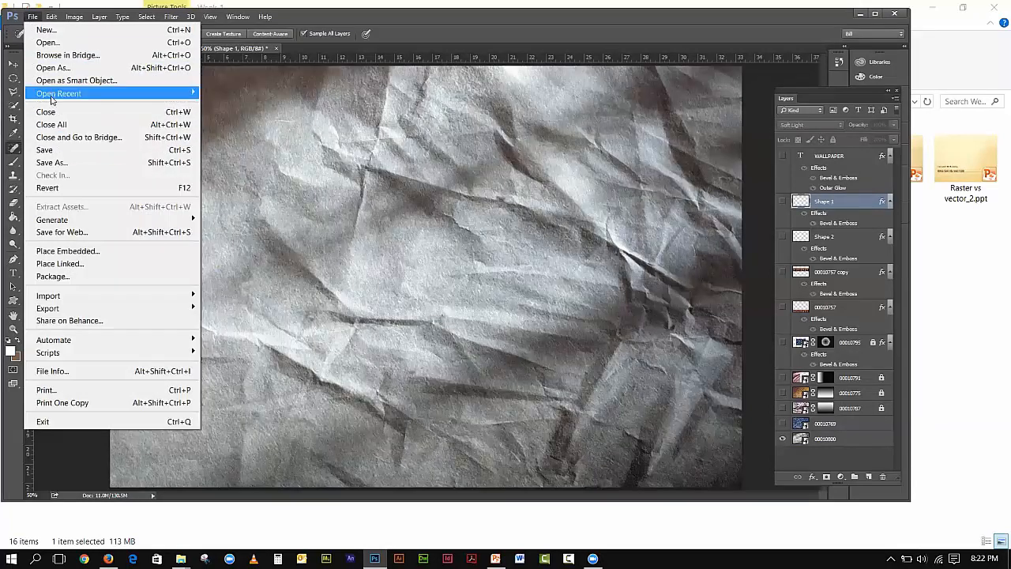
pyautogui.click(959, 61)
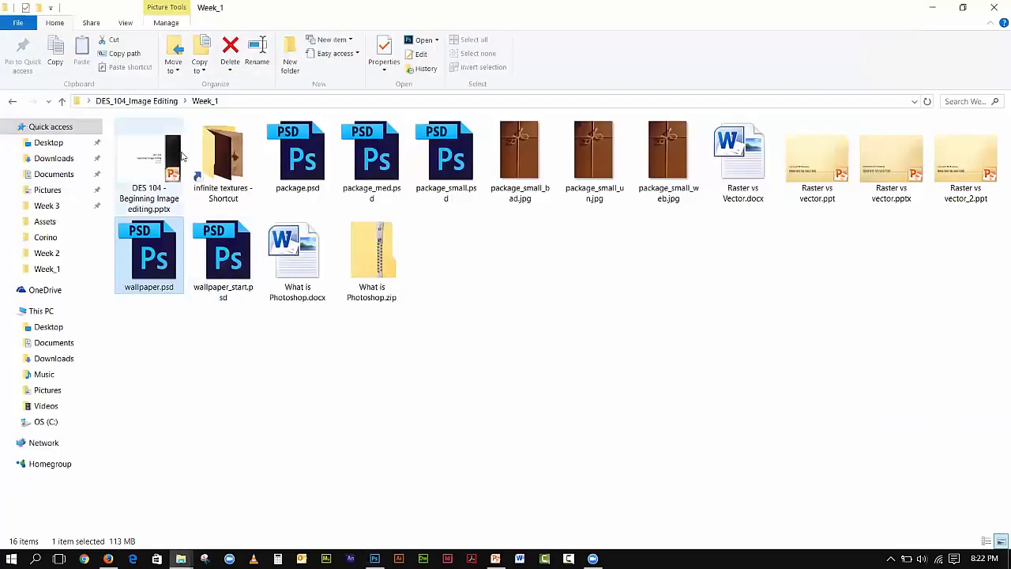
# - Open the infinite textures folder in a restored Explorer window beside Photoshop, scrolled to 00010800.JPG
pyautogui.doubleClick(217, 155)
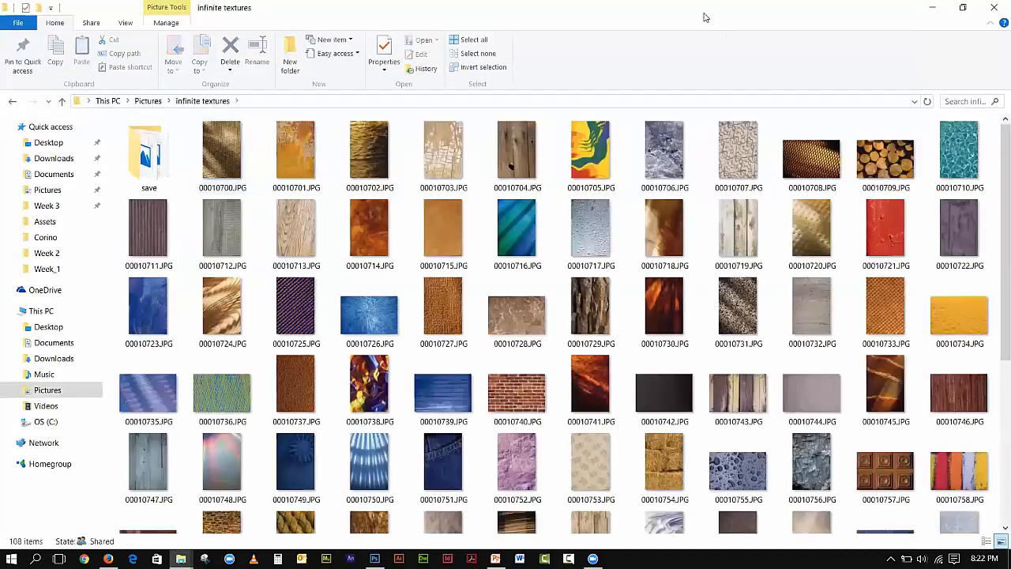
pyautogui.doubleClick(648, 16)
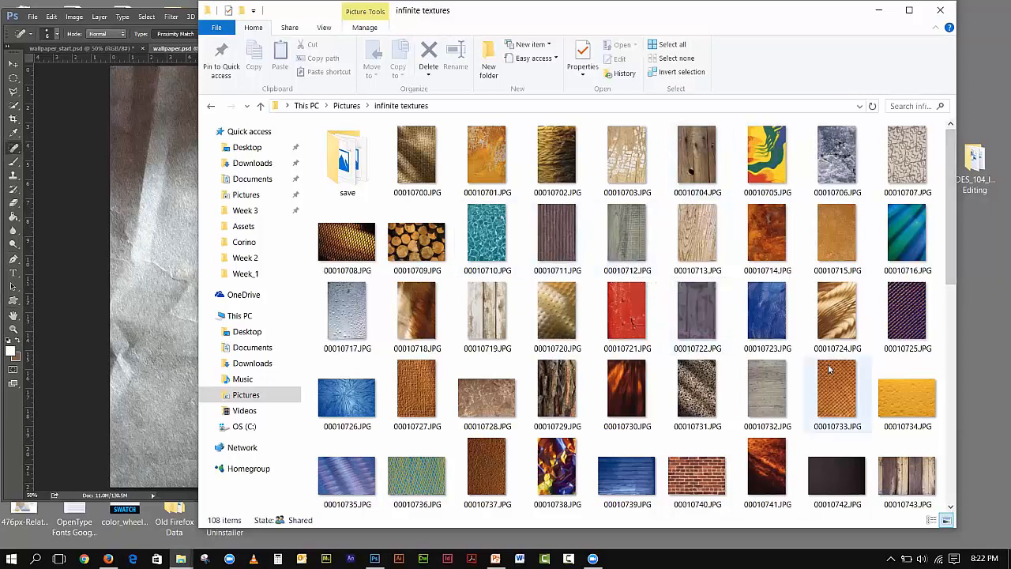
pyautogui.moveTo(829, 369)
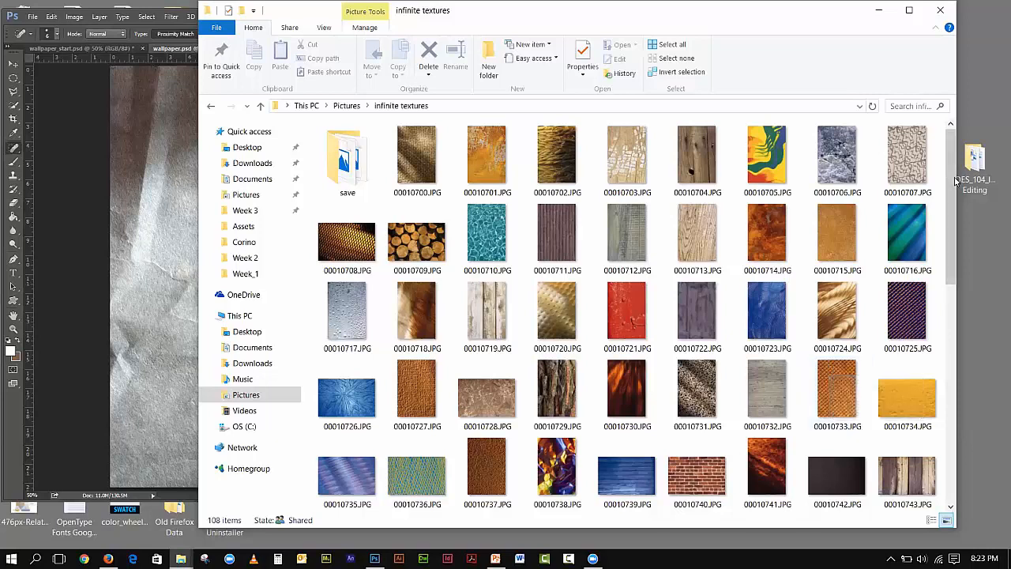
pyautogui.moveTo(955, 183); pyautogui.dragTo(973, 405)
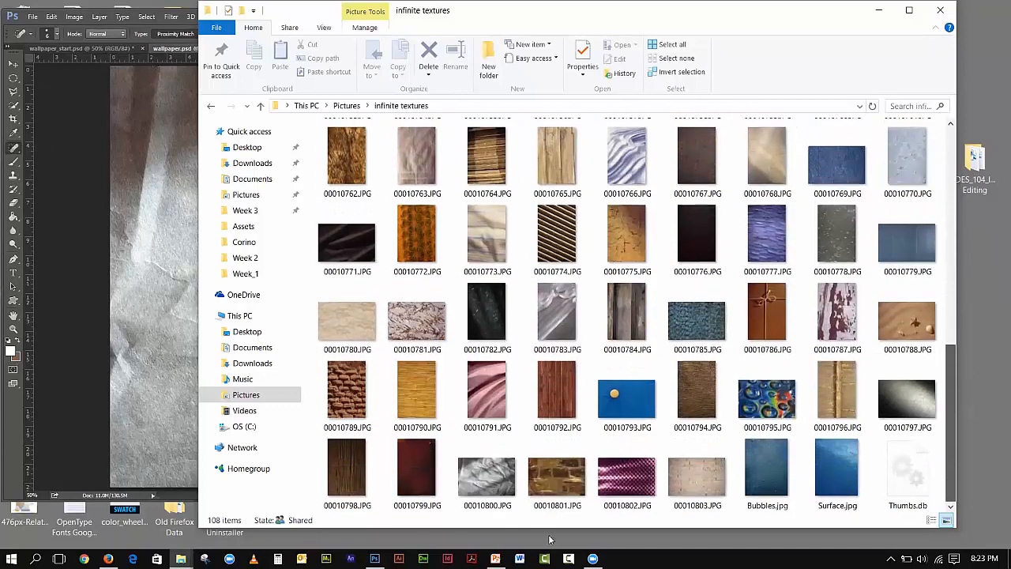
pyautogui.moveTo(550, 540); pyautogui.dragTo(506, 502)
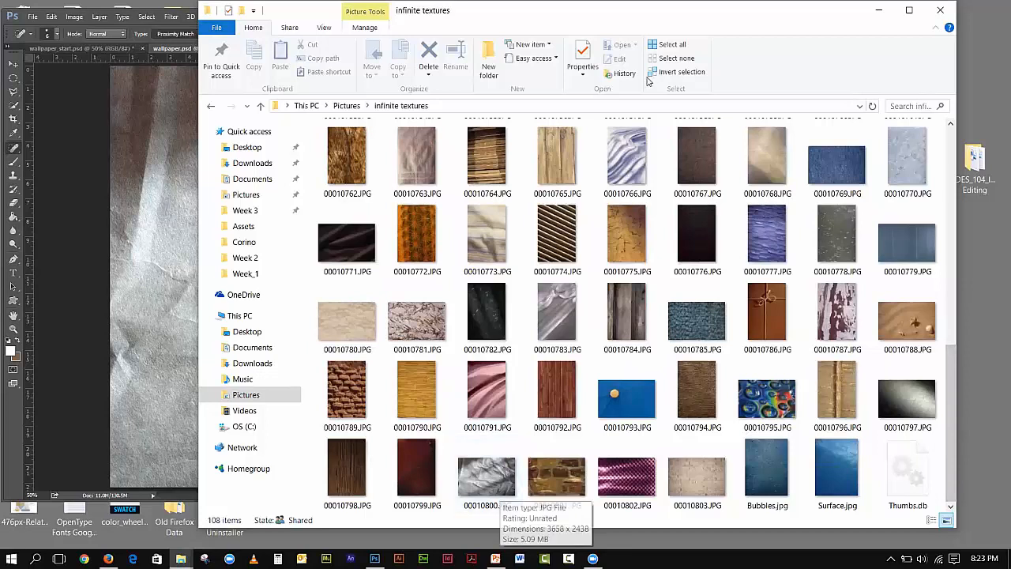
pyautogui.moveTo(629, 21); pyautogui.dragTo(801, 21)
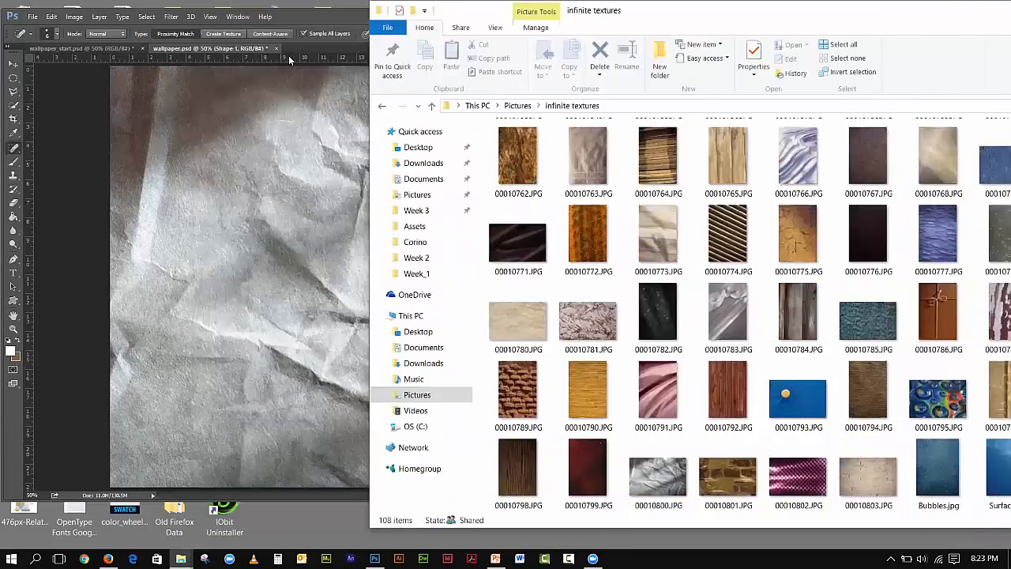
pyautogui.click(93, 53)
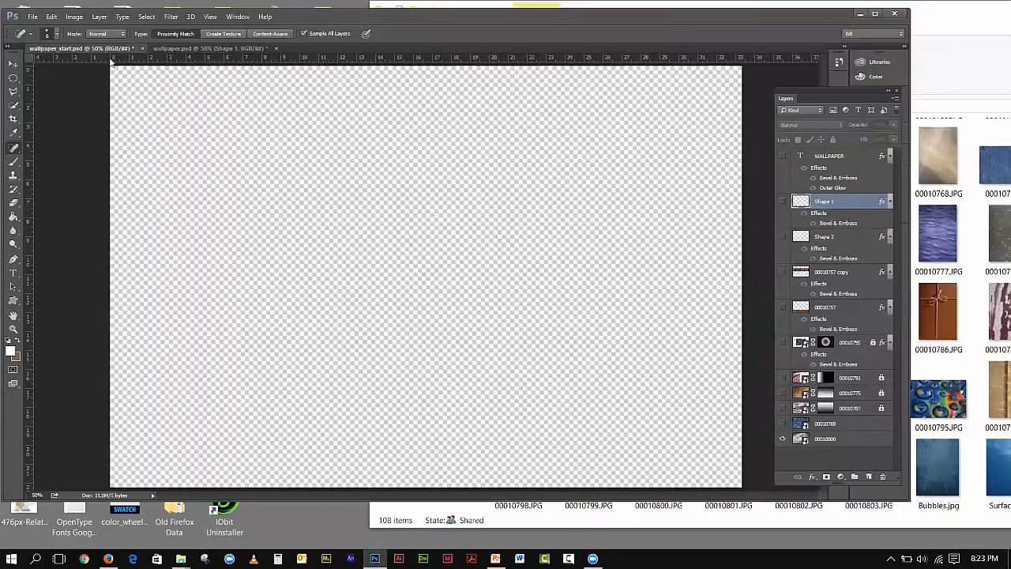
# - Place 00010800.JPG into wallpaper_start.psd, scaled up to fill the canvas
pyautogui.click(954, 78)
pyautogui.moveTo(658, 474); pyautogui.dragTo(273, 327)
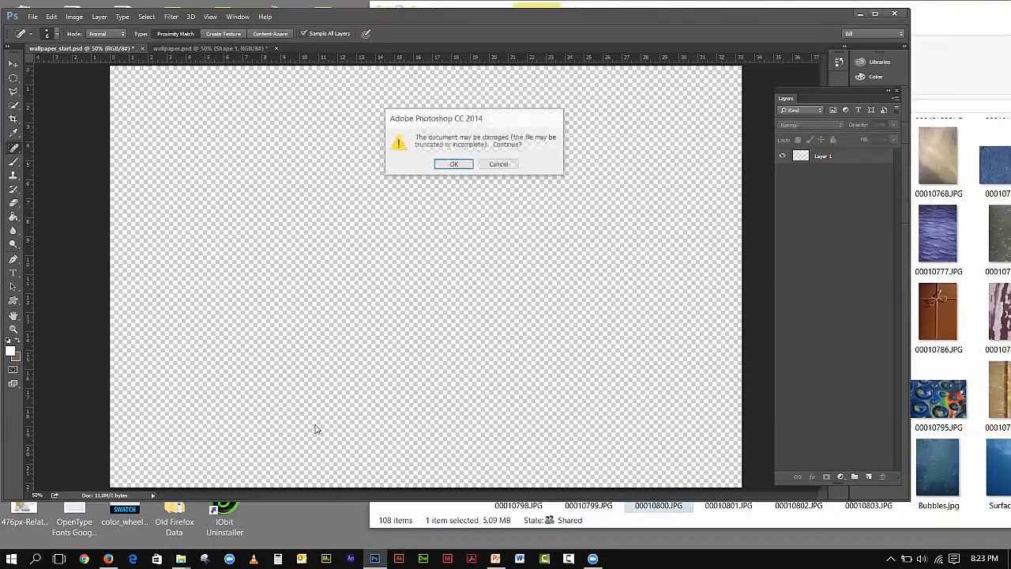
pyautogui.click(461, 167)
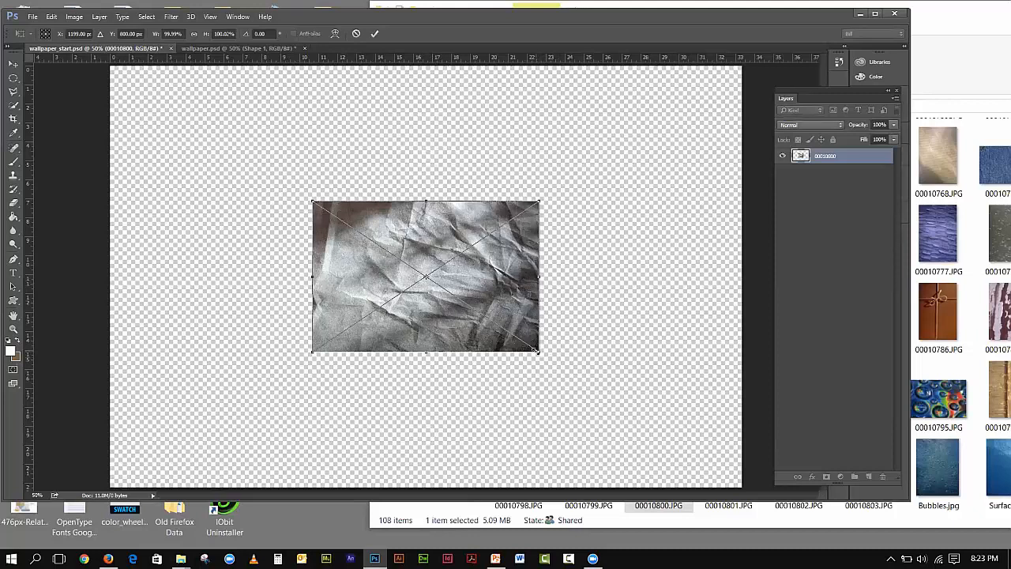
pyautogui.moveTo(538, 351); pyautogui.dragTo(751, 476)
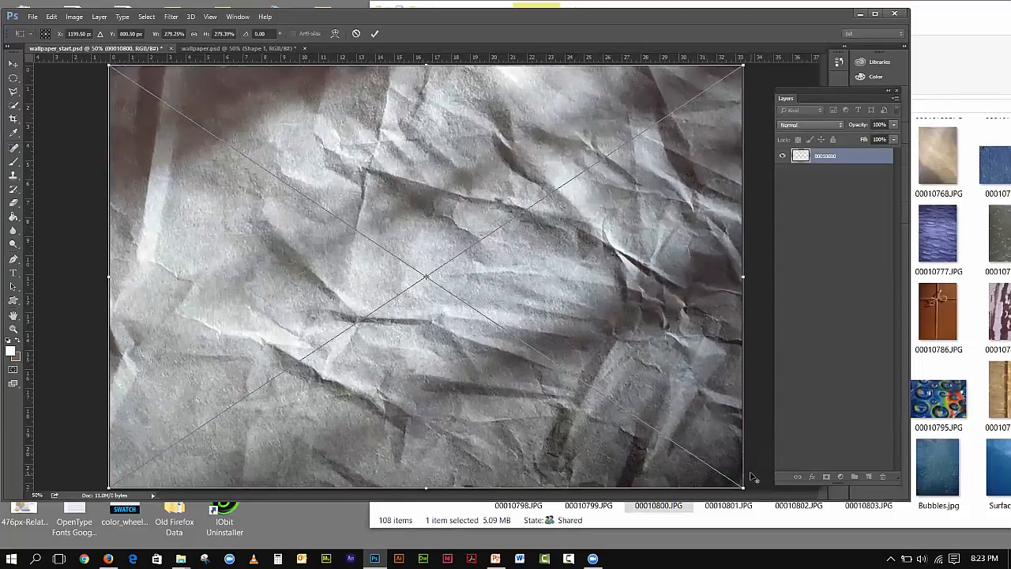
pyautogui.click(14, 63)
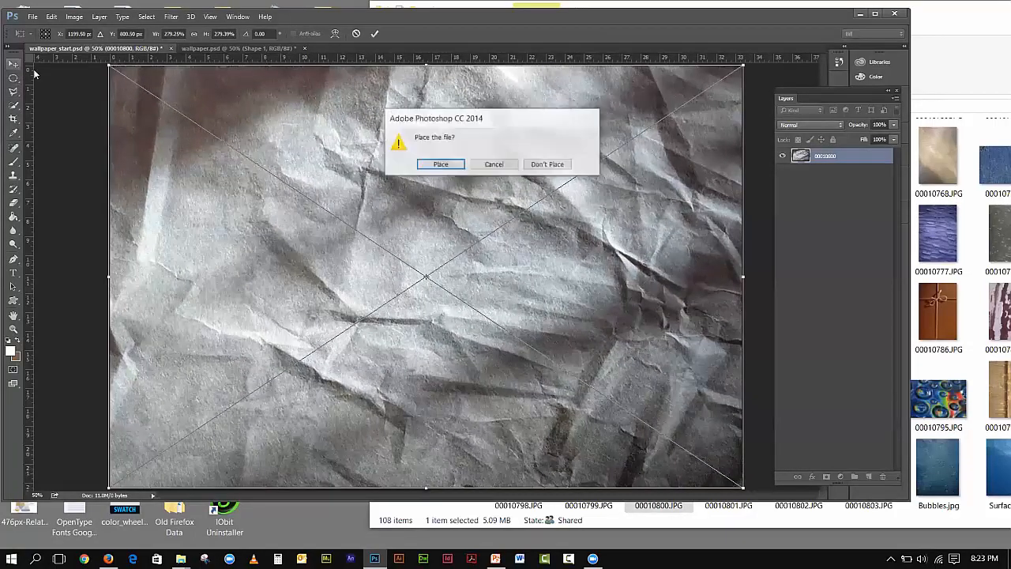
pyautogui.click(441, 165)
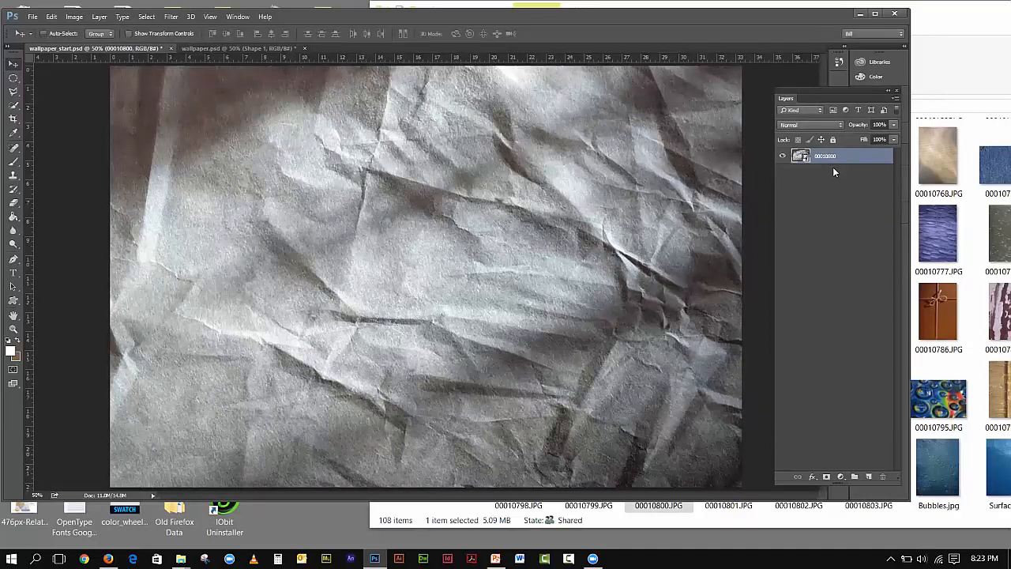
# - Return to Photoshop and switch to the finished wallpaper.psd document
pyautogui.click(940, 75)
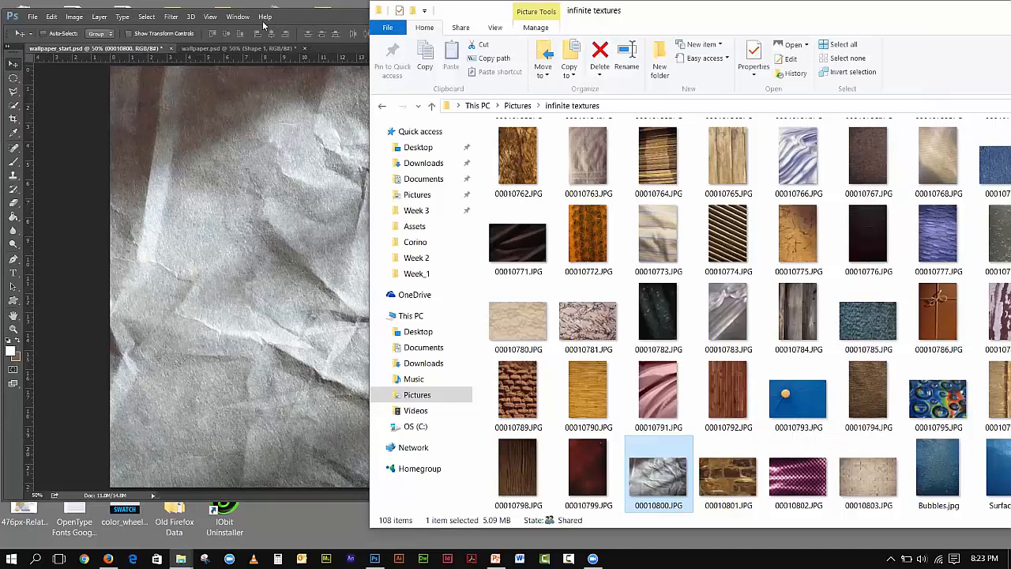
pyautogui.click(56, 128)
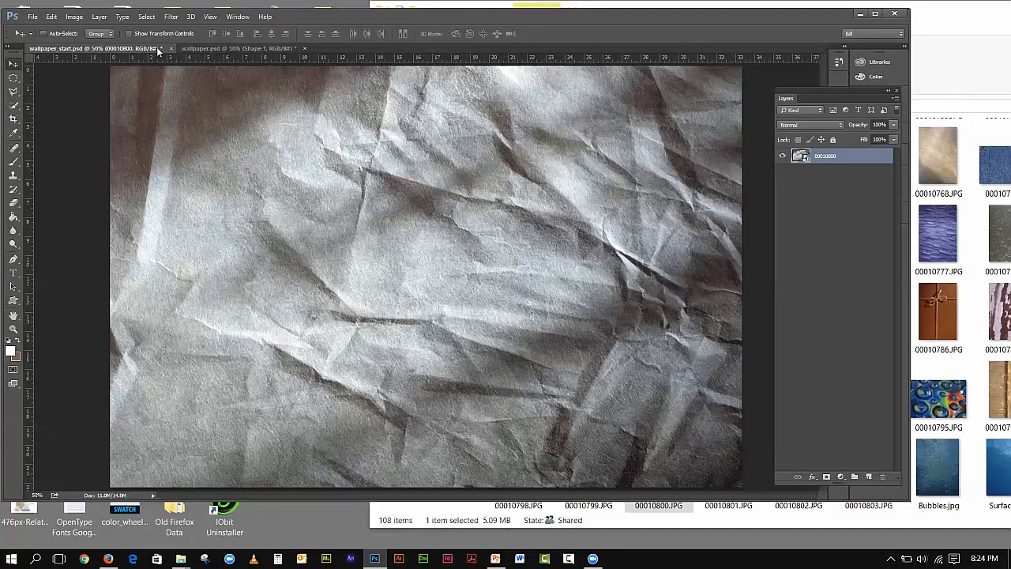
pyautogui.click(233, 49)
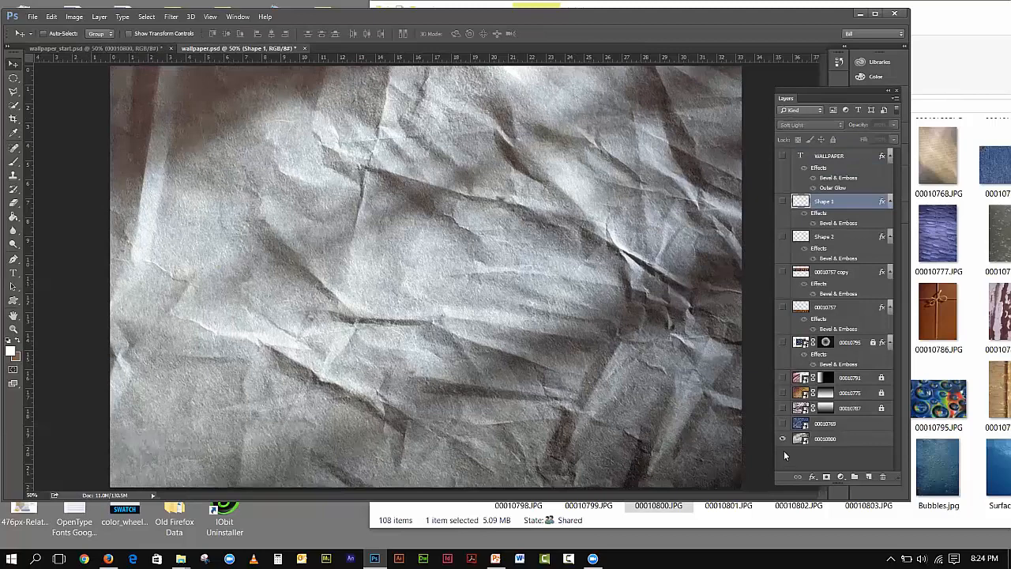
# - Show and select denim layer 00010769, setting it to Normal blend at 100% opacity
pyautogui.click(783, 425)
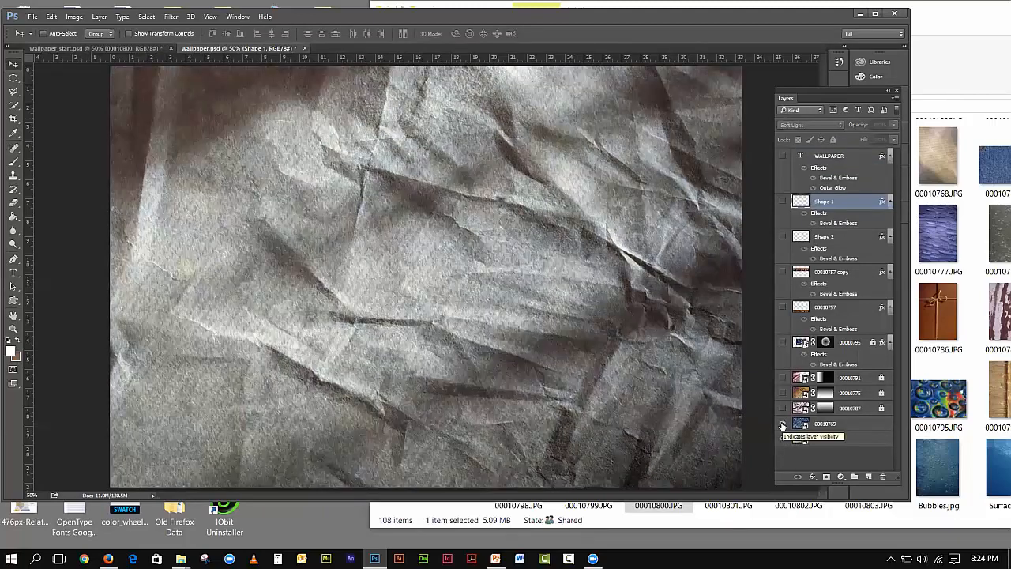
pyautogui.click(839, 425)
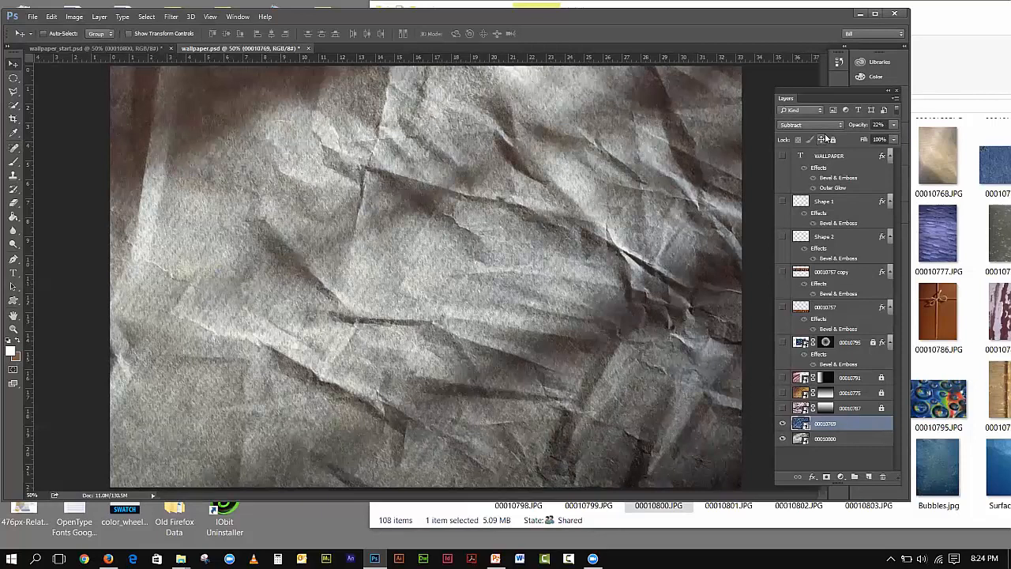
pyautogui.click(822, 126)
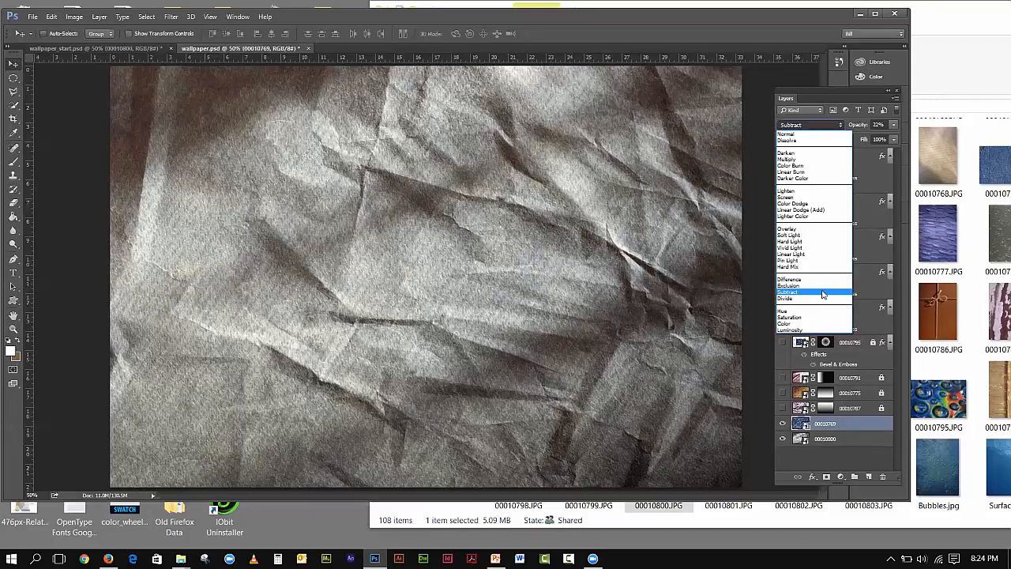
pyautogui.click(790, 135)
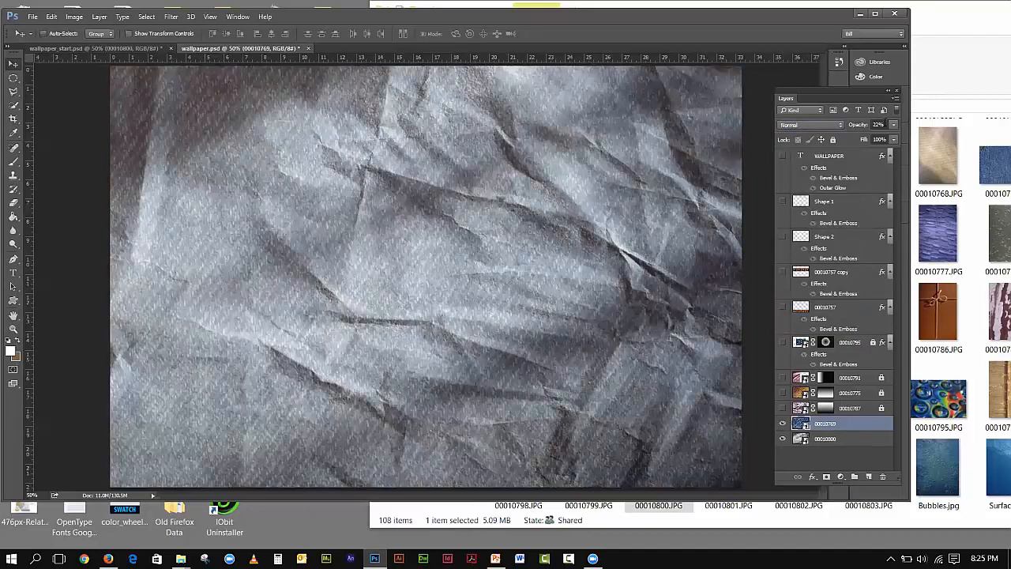
pyautogui.click(893, 125)
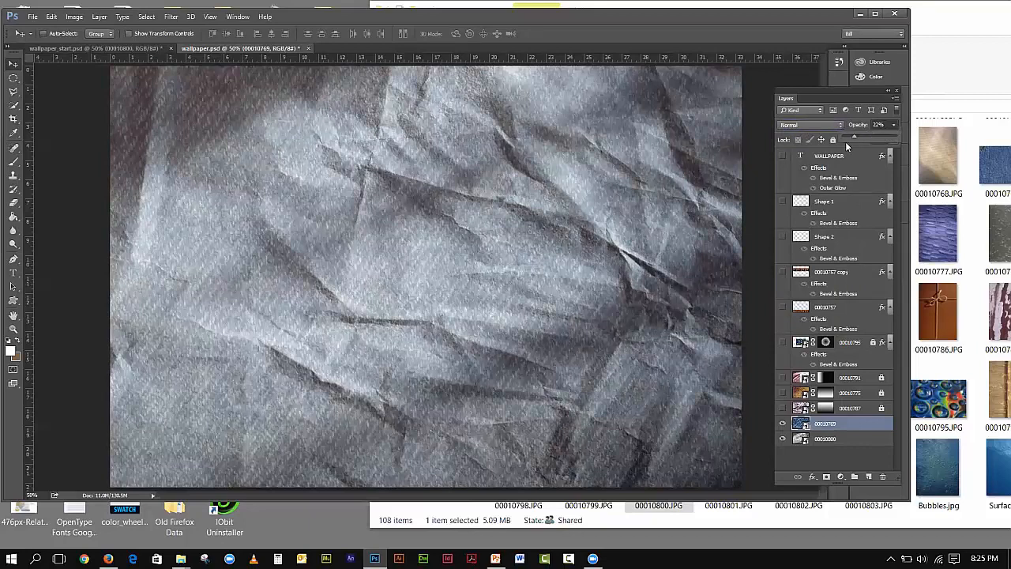
pyautogui.moveTo(855, 139); pyautogui.dragTo(896, 139)
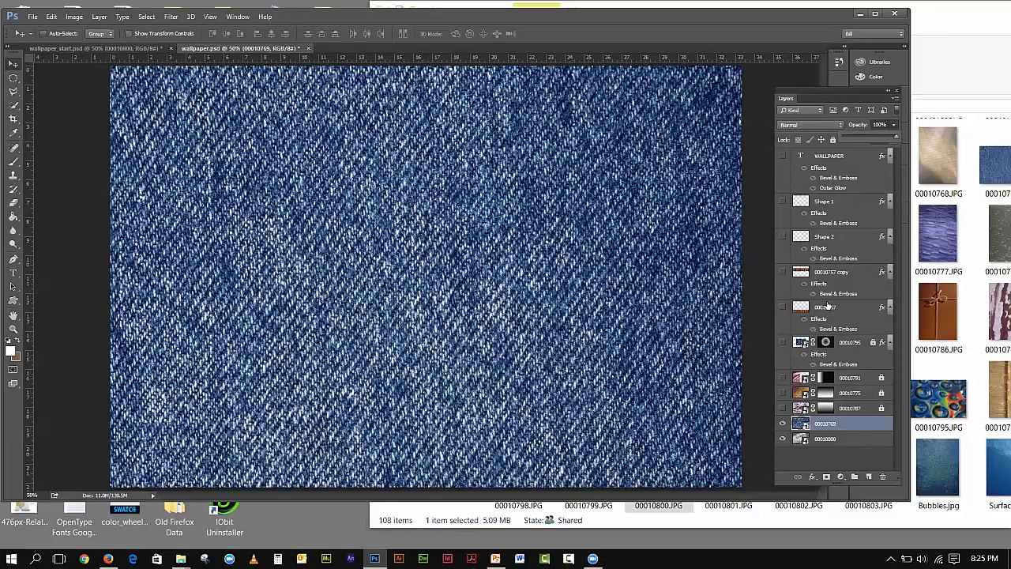
# - Toggle denim layer 00010769 to compare, try Overlay at low opacity, then switch it to Subtract
pyautogui.click(782, 424)
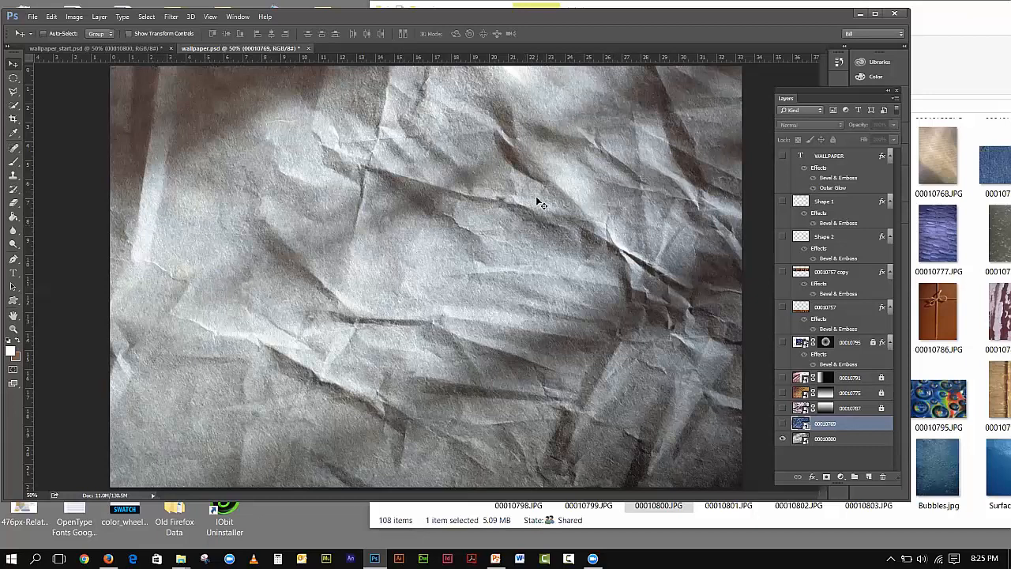
pyautogui.click(782, 424)
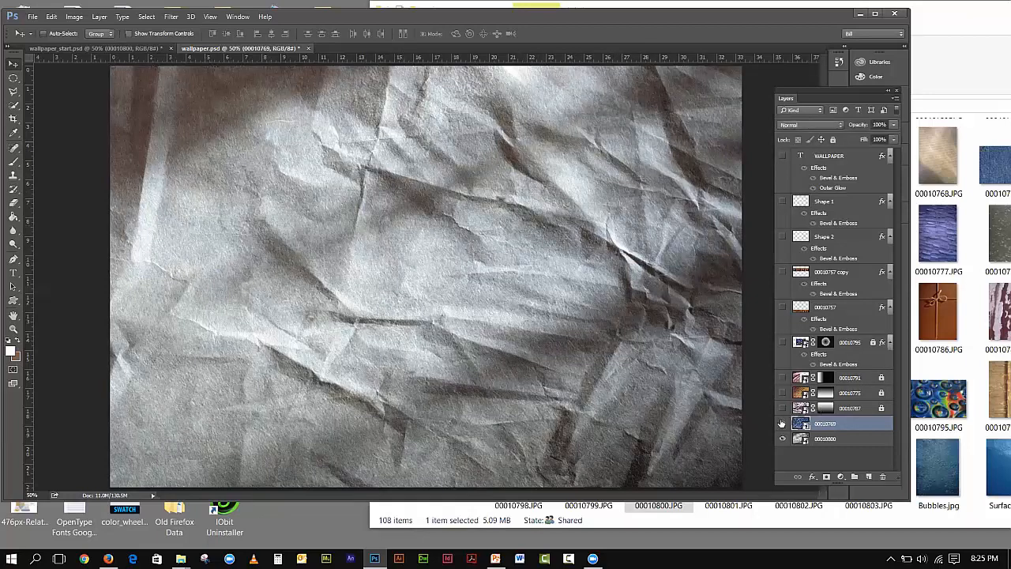
pyautogui.click(831, 123)
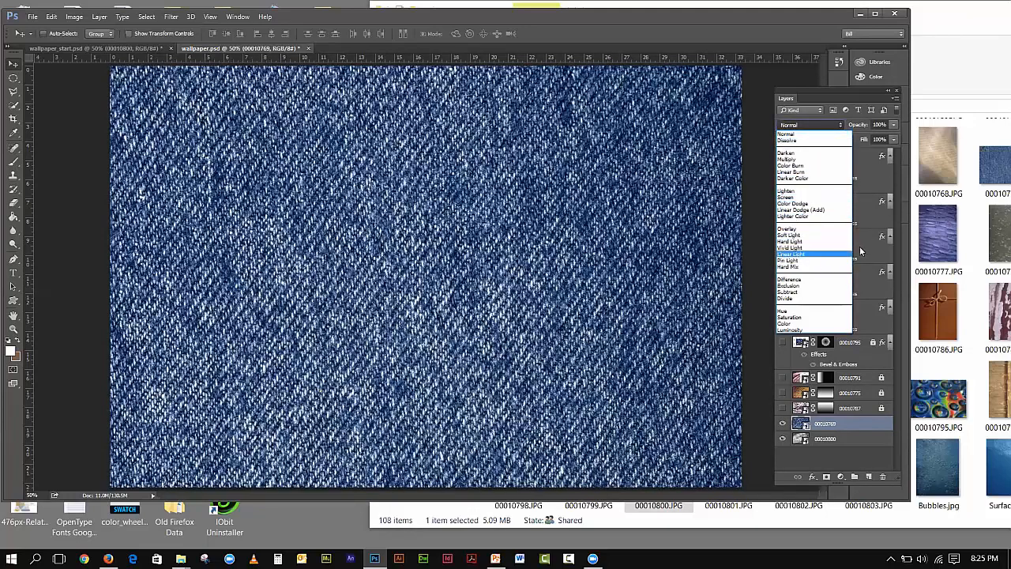
pyautogui.click(781, 230)
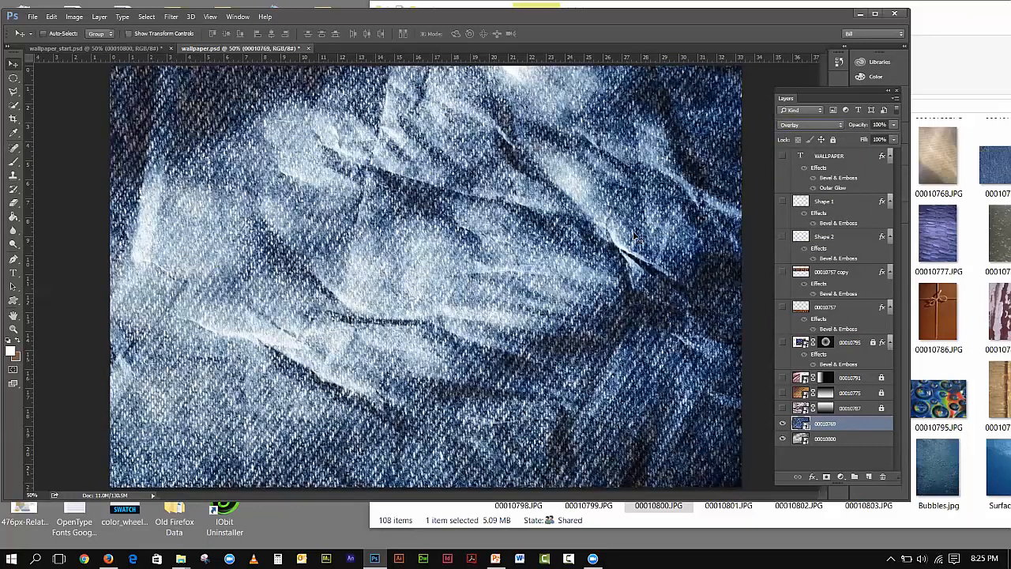
pyautogui.click(894, 124)
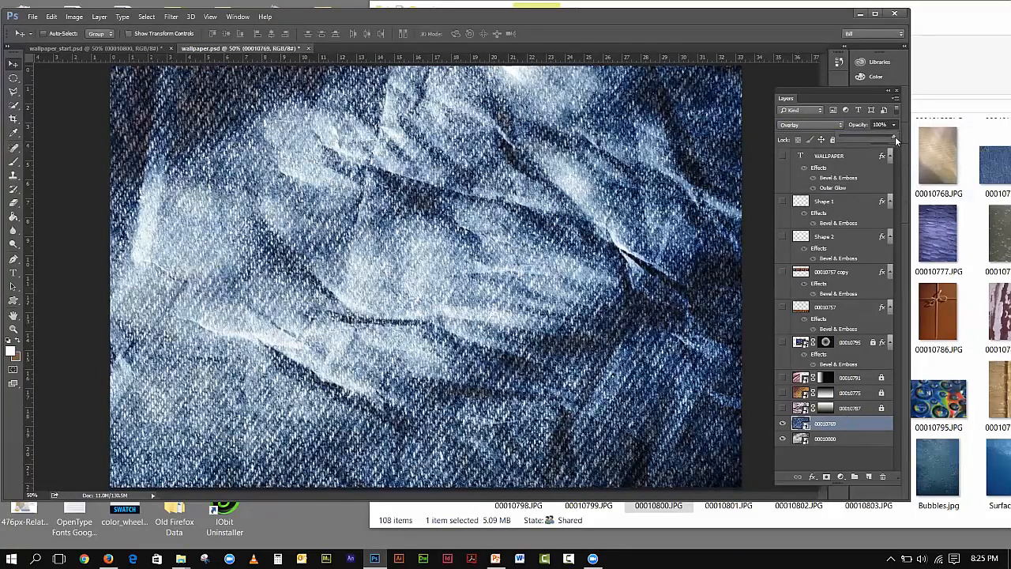
pyautogui.moveTo(850, 140); pyautogui.dragTo(849, 139)
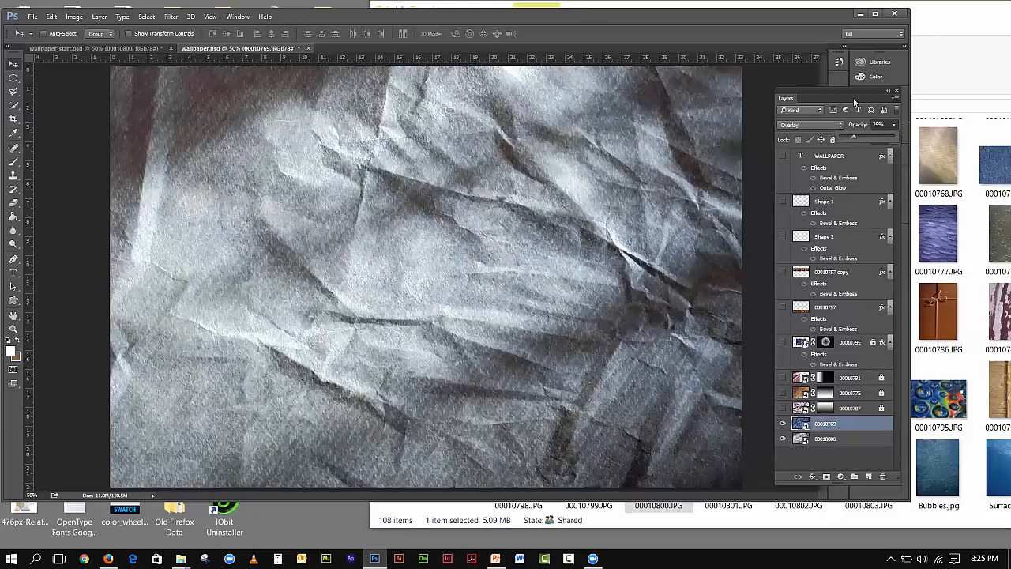
pyautogui.click(810, 124)
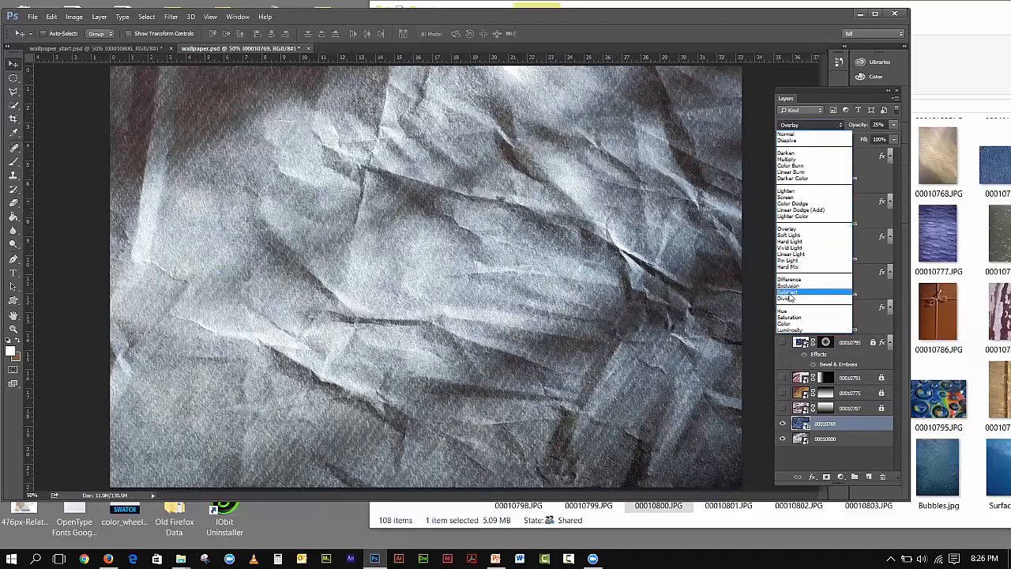
pyautogui.click(788, 291)
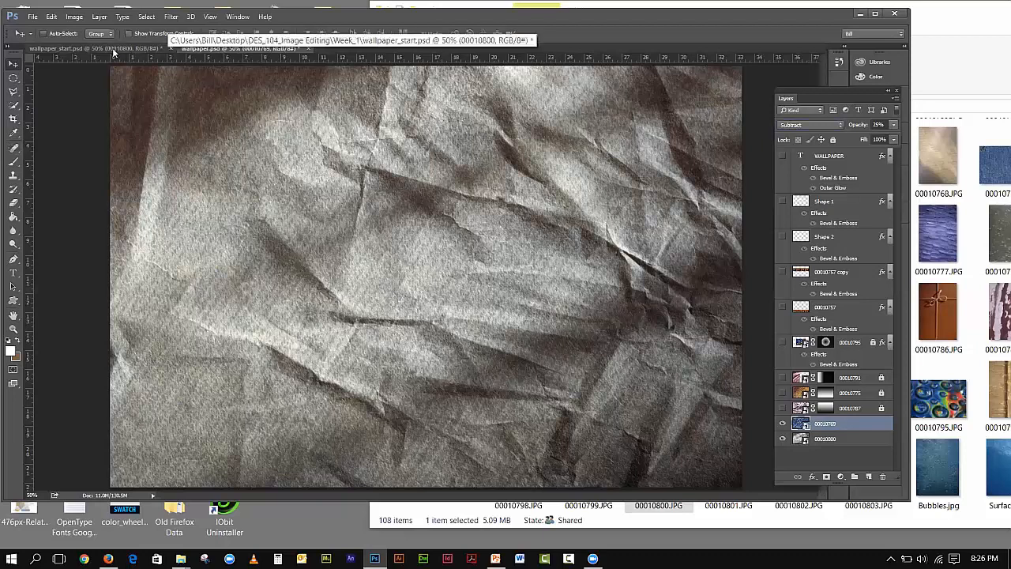
# - Preview denim texture 00010769.JPG from the infinite textures folder, then return to wallpaper_start.psd
pyautogui.click(115, 49)
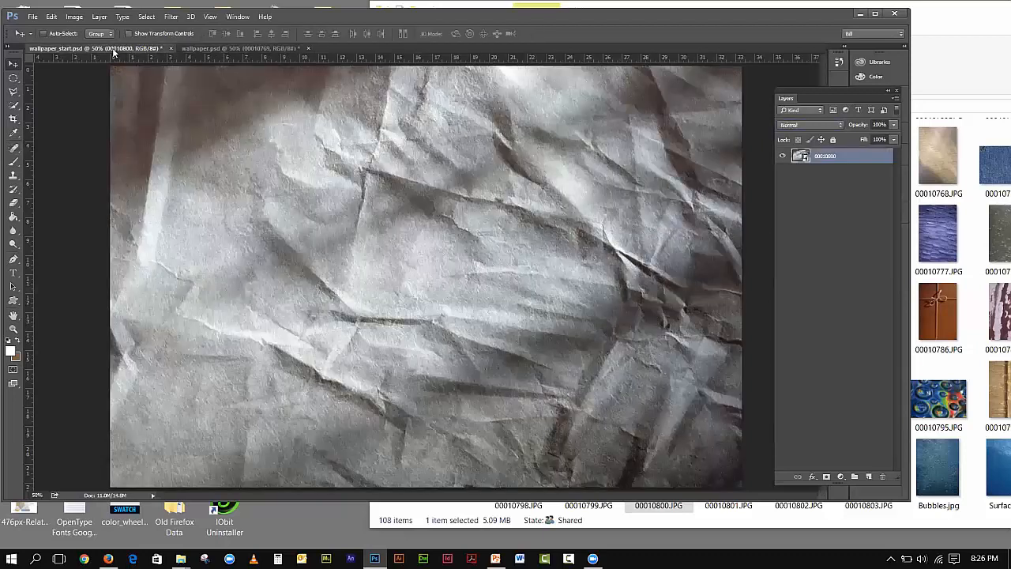
pyautogui.click(935, 69)
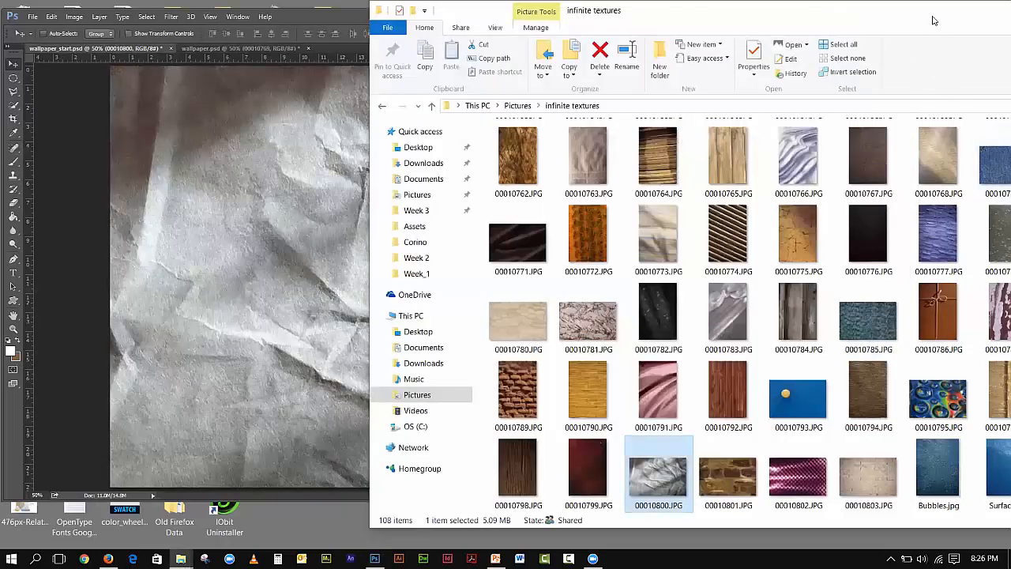
pyautogui.moveTo(932, 20); pyautogui.dragTo(854, 21)
pyautogui.doubleClick(929, 164)
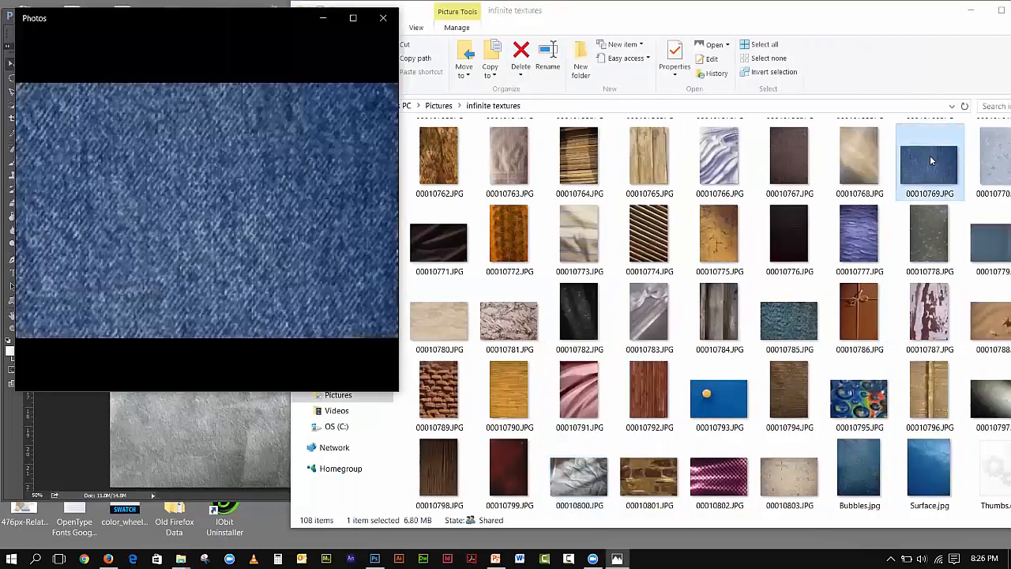
pyautogui.click(383, 18)
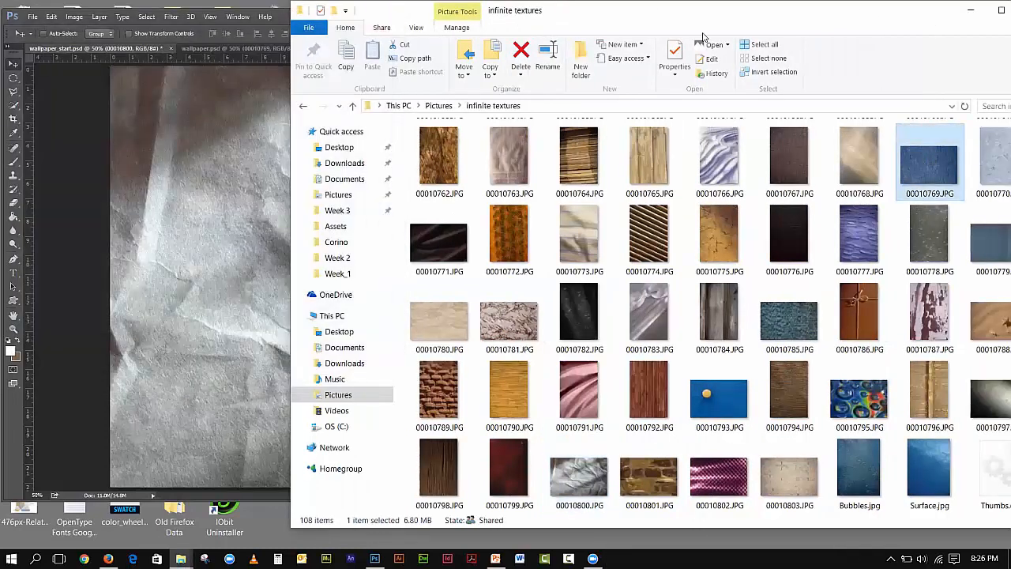
pyautogui.moveTo(847, 17); pyautogui.dragTo(924, 27)
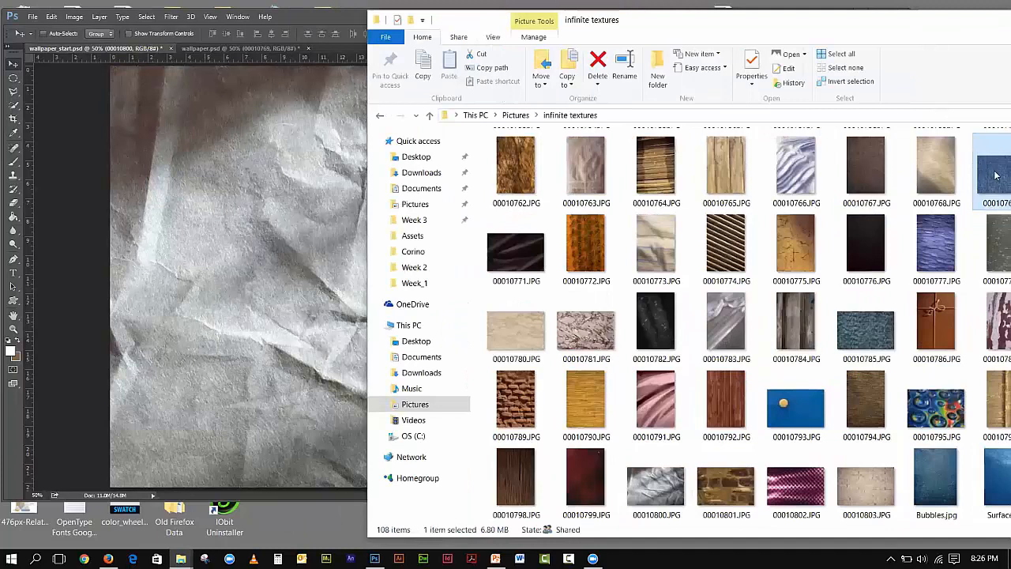
pyautogui.click(316, 215)
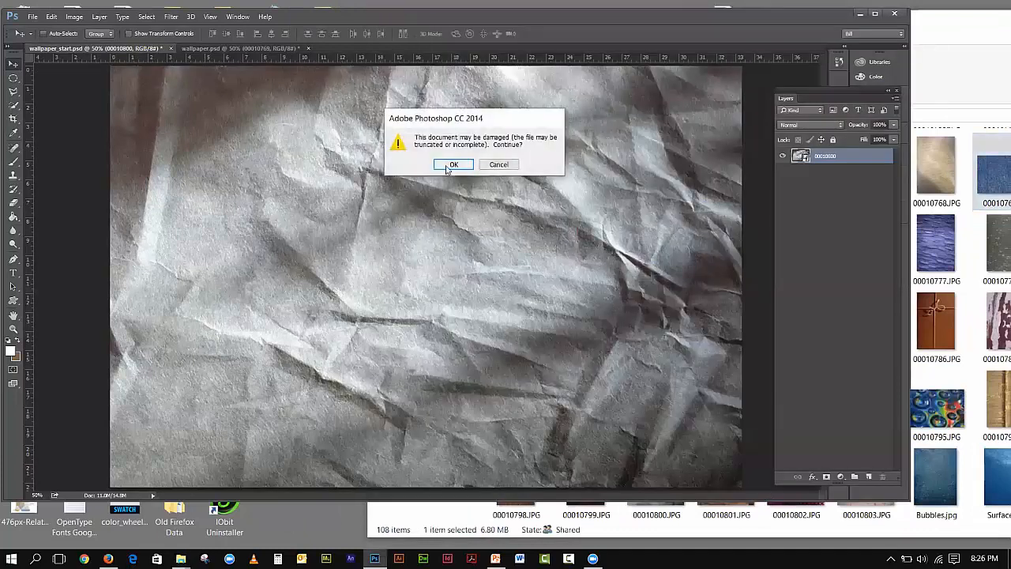
# - Place denim 00010769 into wallpaper_start.psd, scaled to cover the whole canvas, and confirm
pyautogui.click(452, 163)
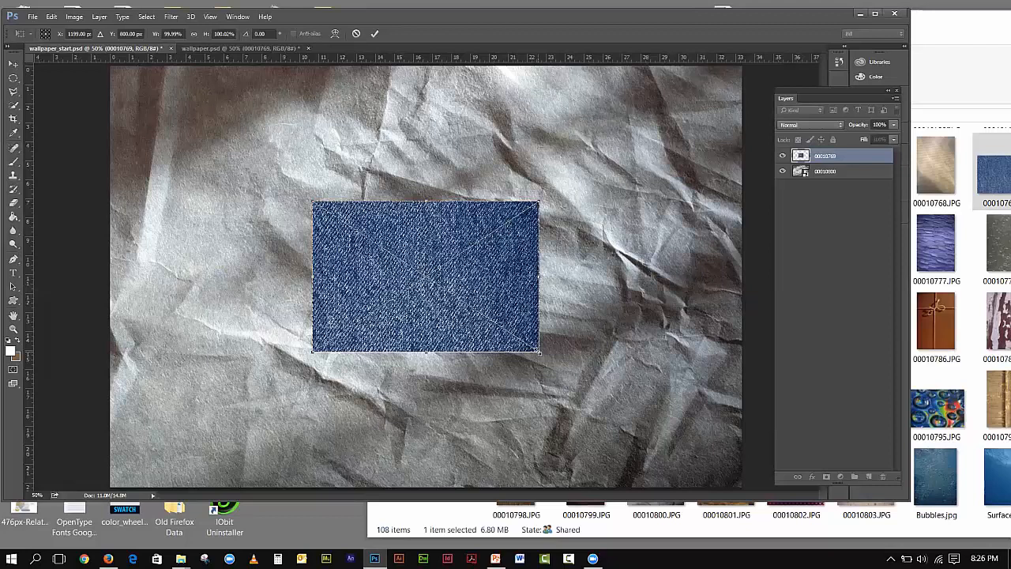
pyautogui.moveTo(540, 352); pyautogui.dragTo(750, 479)
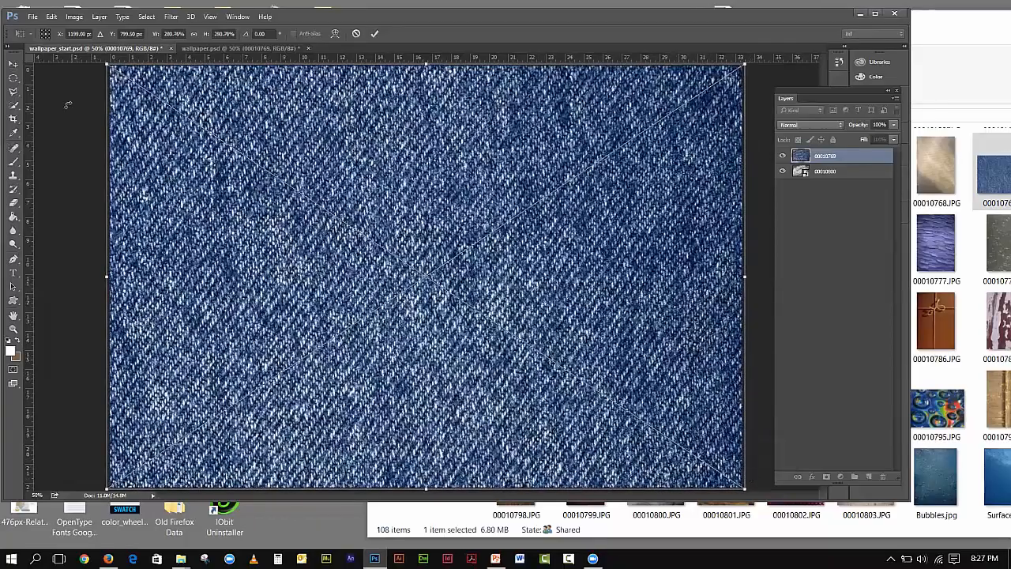
pyautogui.click(14, 64)
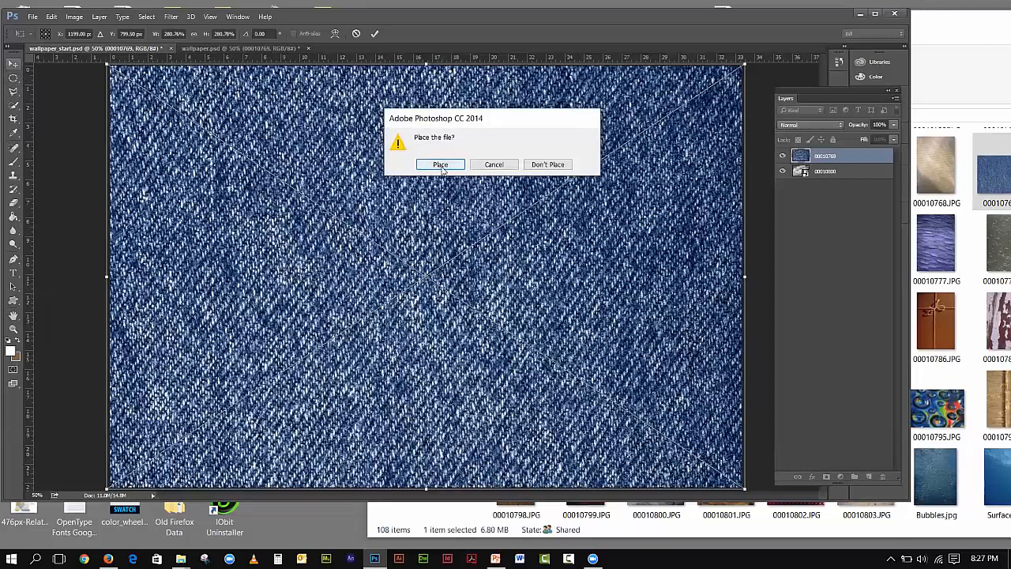
pyautogui.click(442, 165)
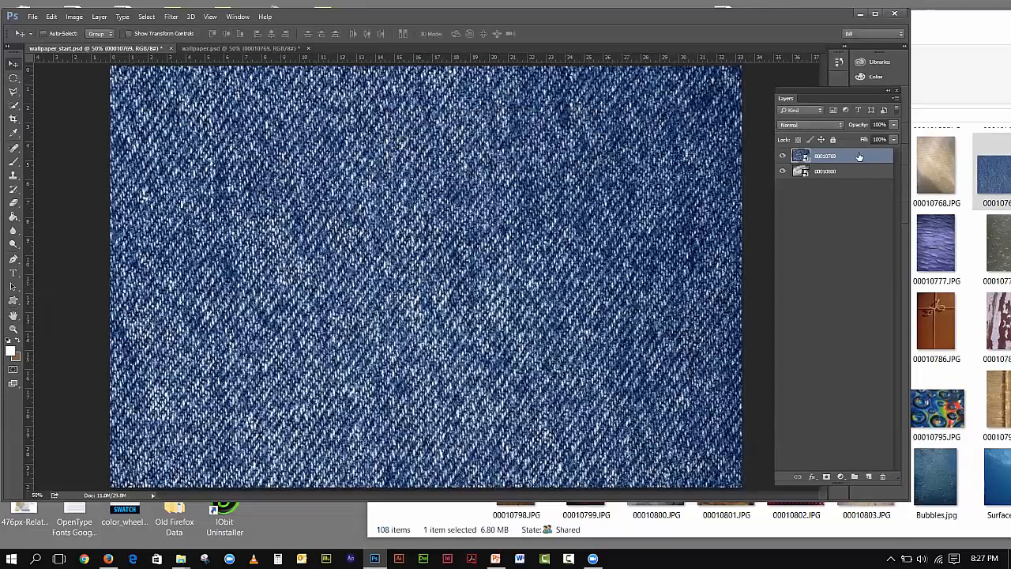
# - Set denim layer 00010769 to Subtract blend at 20% opacity
pyautogui.click(808, 125)
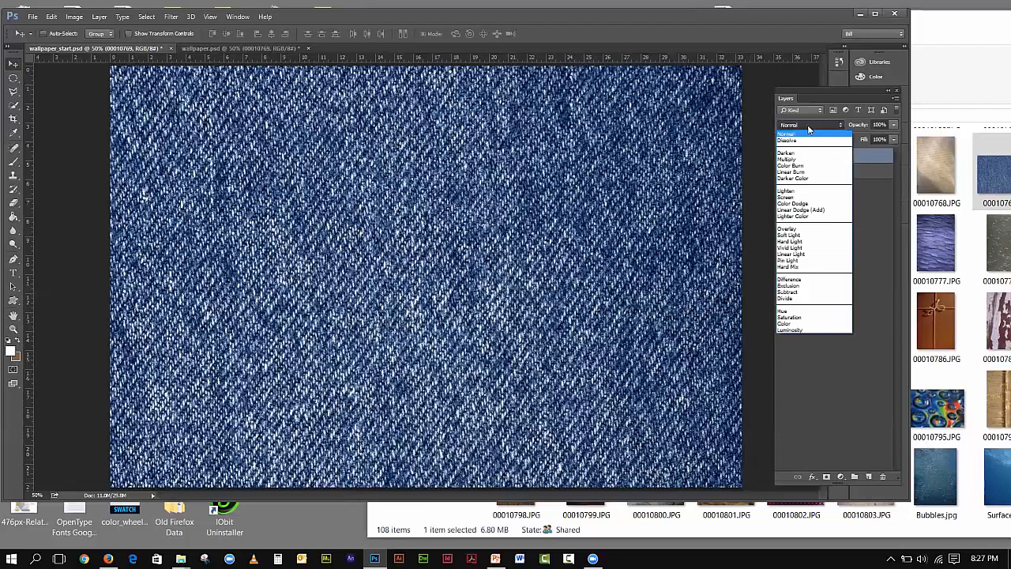
pyautogui.click(807, 293)
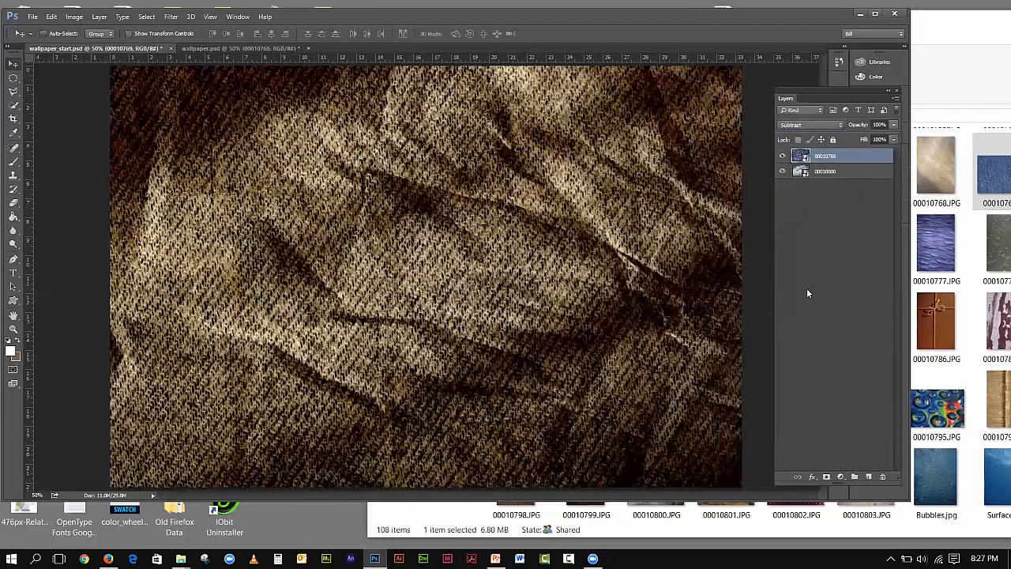
pyautogui.click(894, 125)
pyautogui.moveTo(878, 141); pyautogui.dragTo(850, 138)
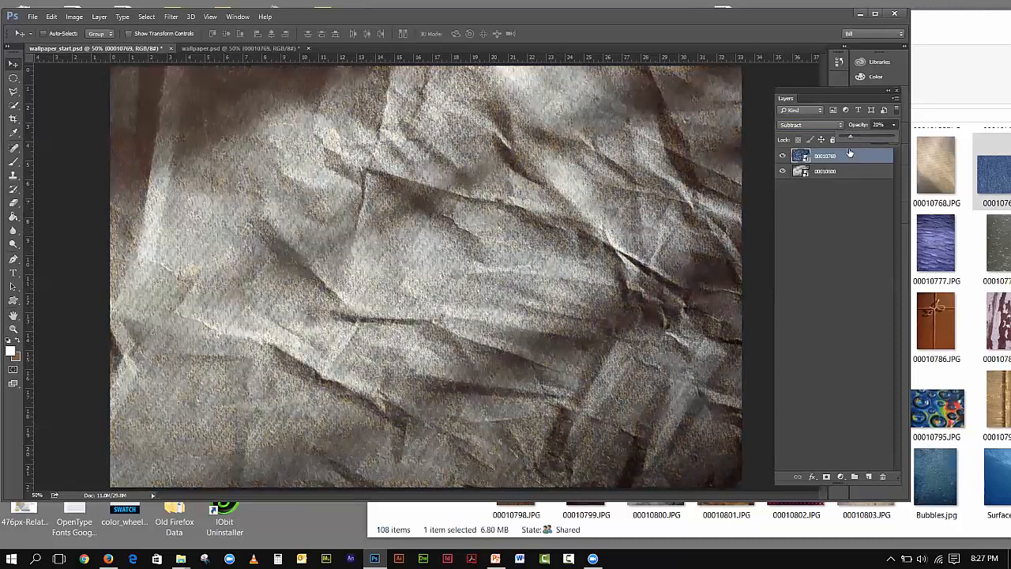
pyautogui.click(783, 157)
# - Toggle the denim layer's visibility repeatedly to compare, then select the 00010800 base layer
pyautogui.click(784, 157)
pyautogui.click(784, 156)
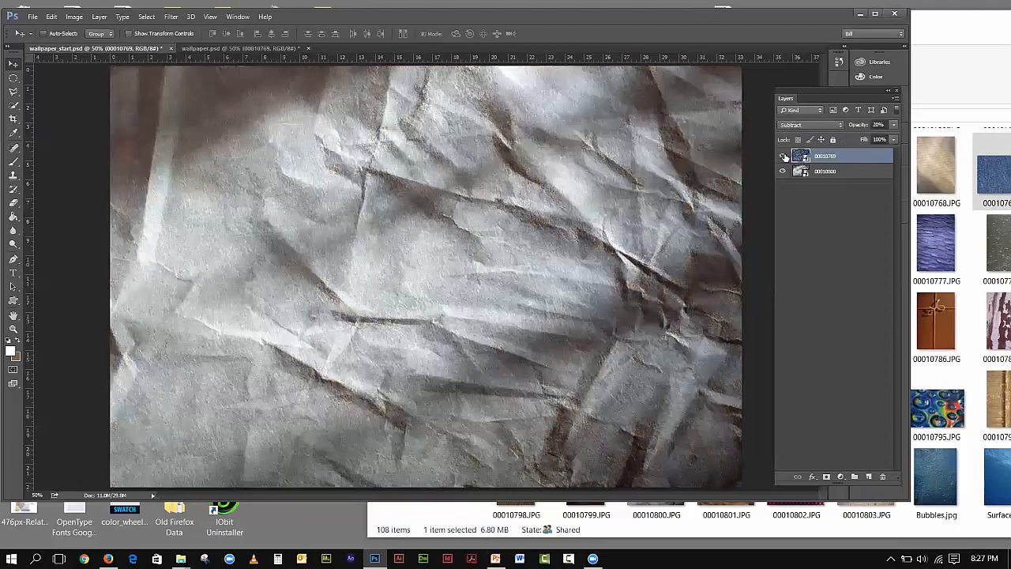
pyautogui.click(784, 156)
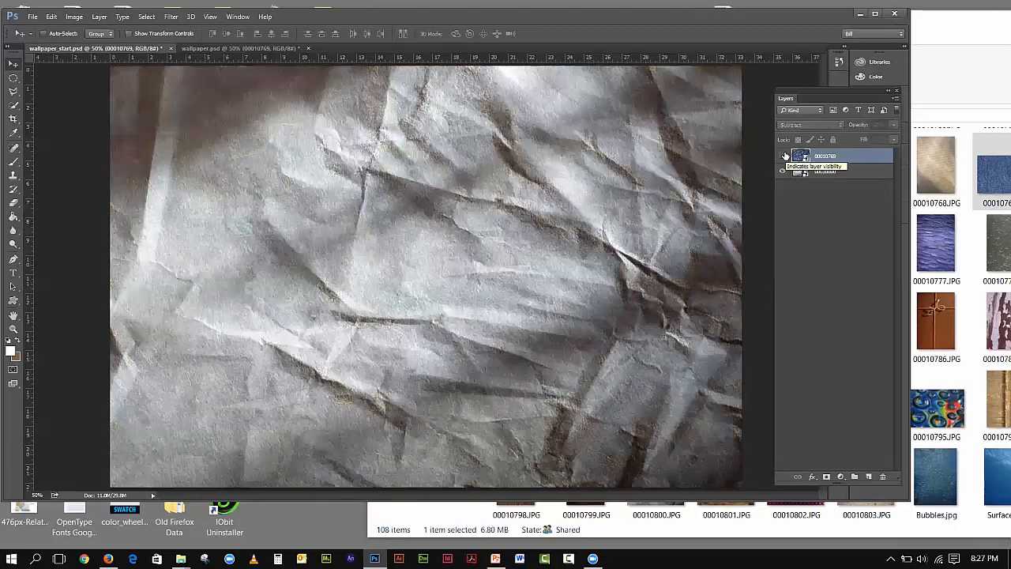
pyautogui.click(784, 157)
pyautogui.click(783, 157)
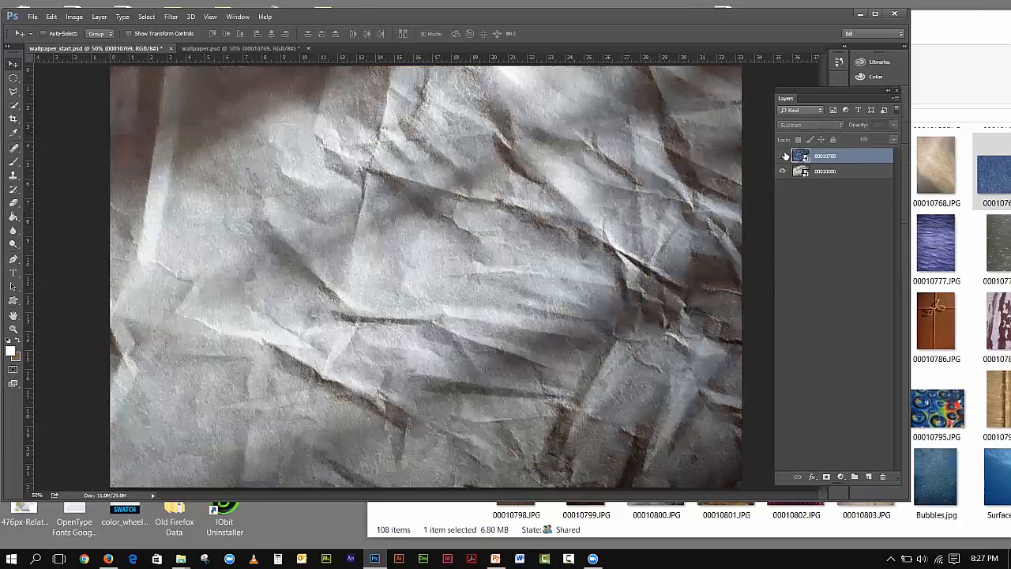
pyautogui.click(784, 156)
pyautogui.click(784, 157)
pyautogui.click(784, 157)
pyautogui.click(784, 156)
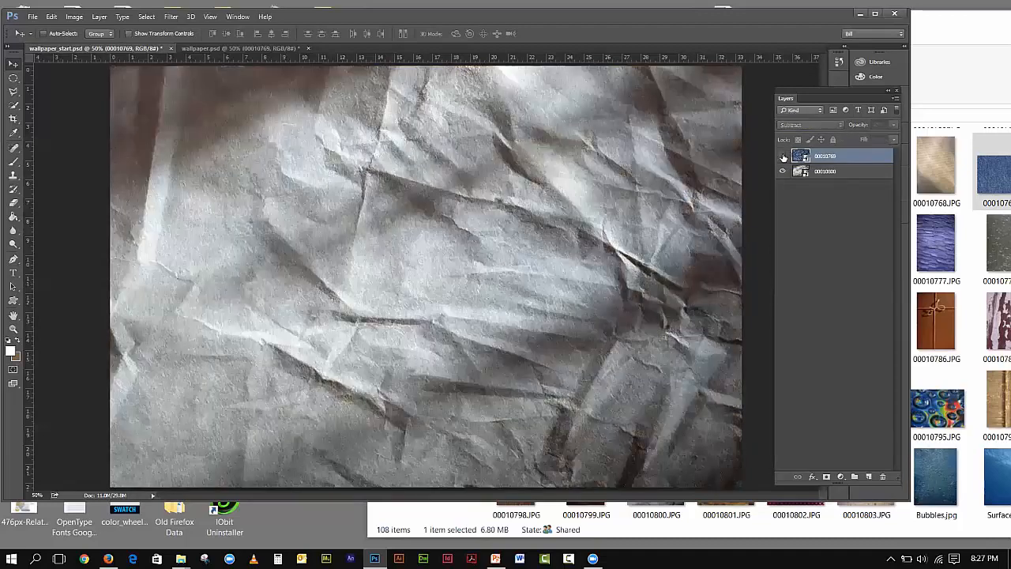
pyautogui.click(784, 157)
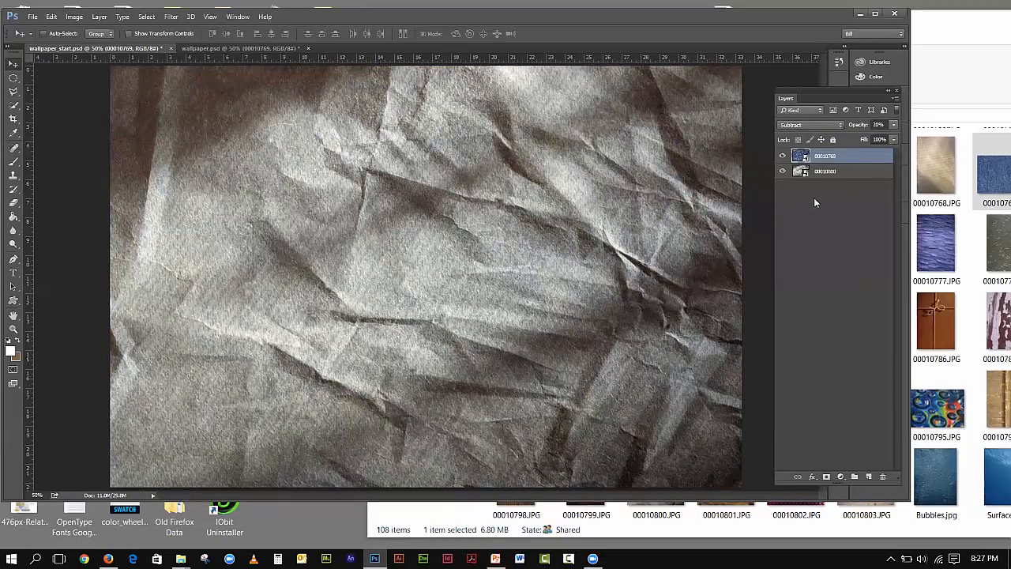
pyautogui.click(829, 173)
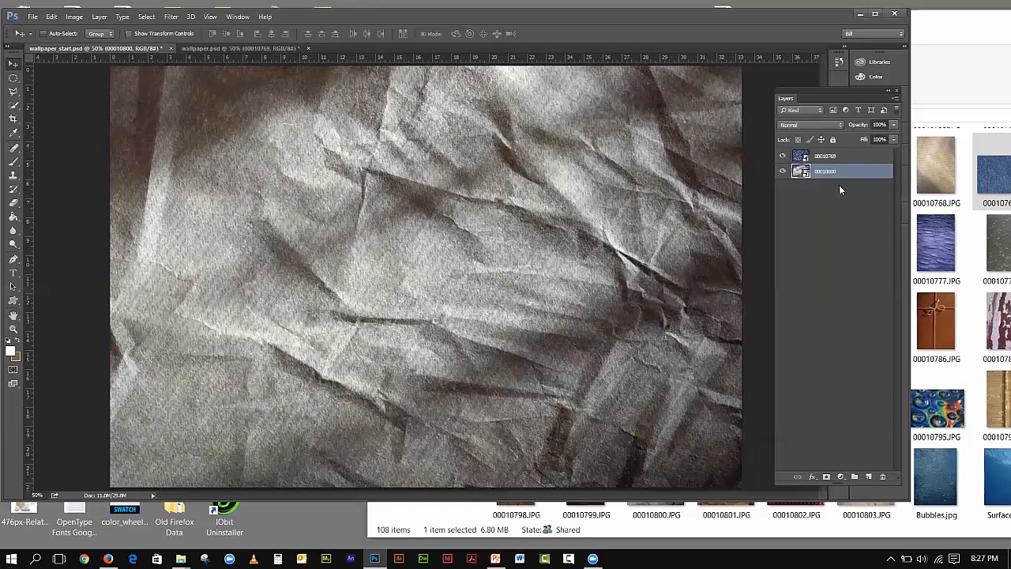
# - Reselect denim layer 00010769 and set its opacity to about 21%, keeping Subtract blend
pyautogui.click(844, 155)
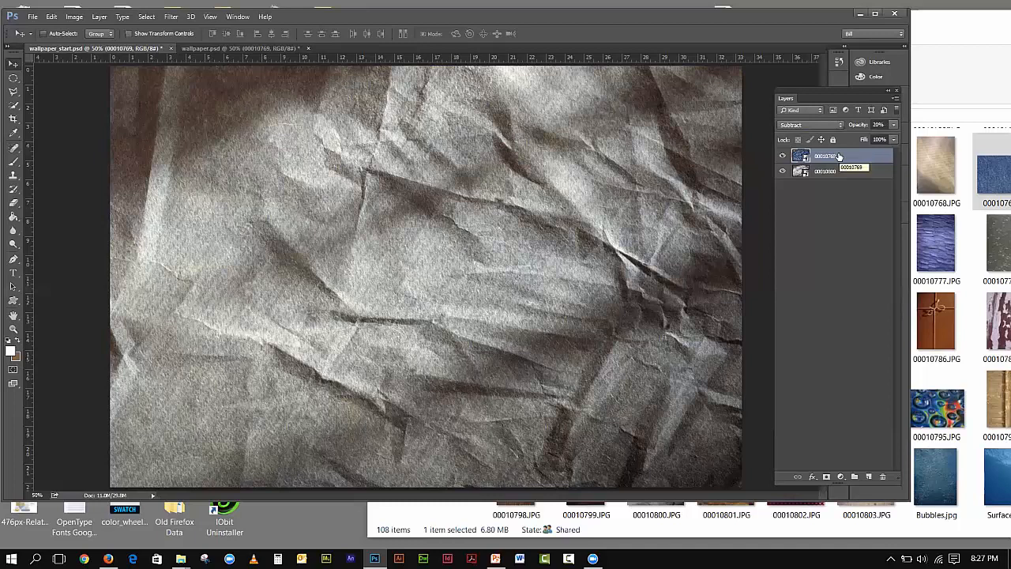
pyautogui.click(816, 125)
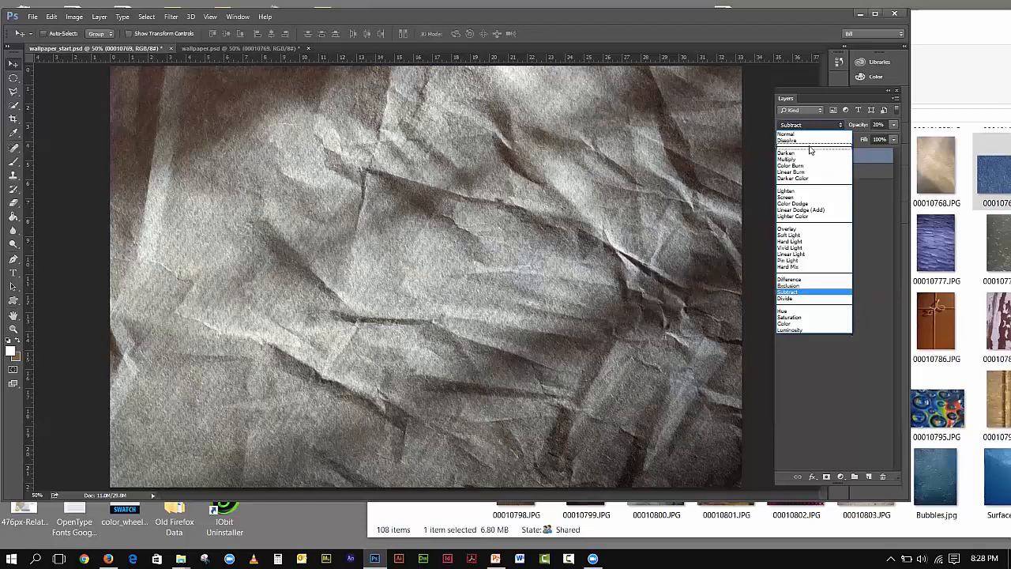
pyautogui.click(866, 92)
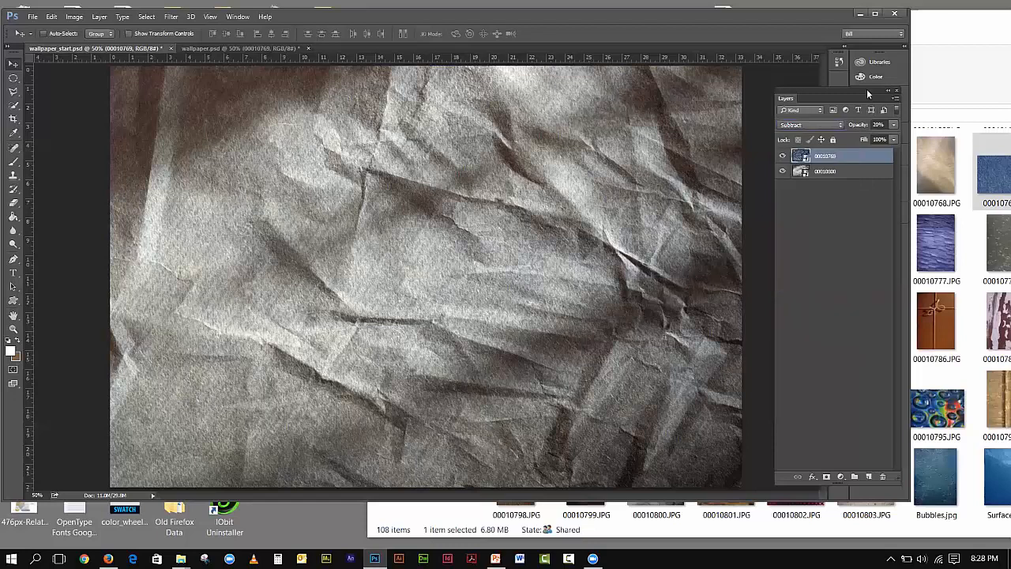
pyautogui.click(895, 126)
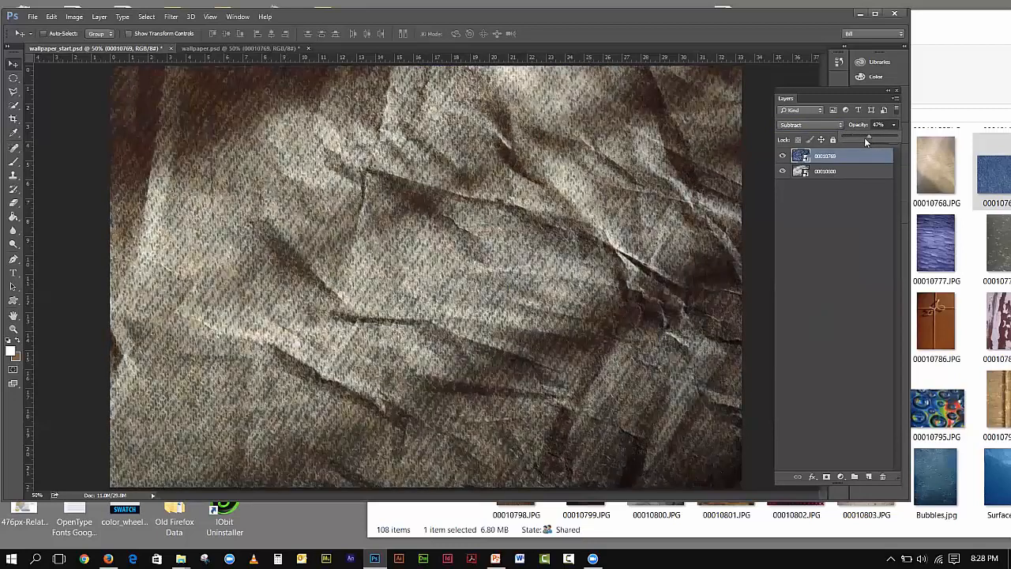
pyautogui.moveTo(866, 141); pyautogui.dragTo(856, 143)
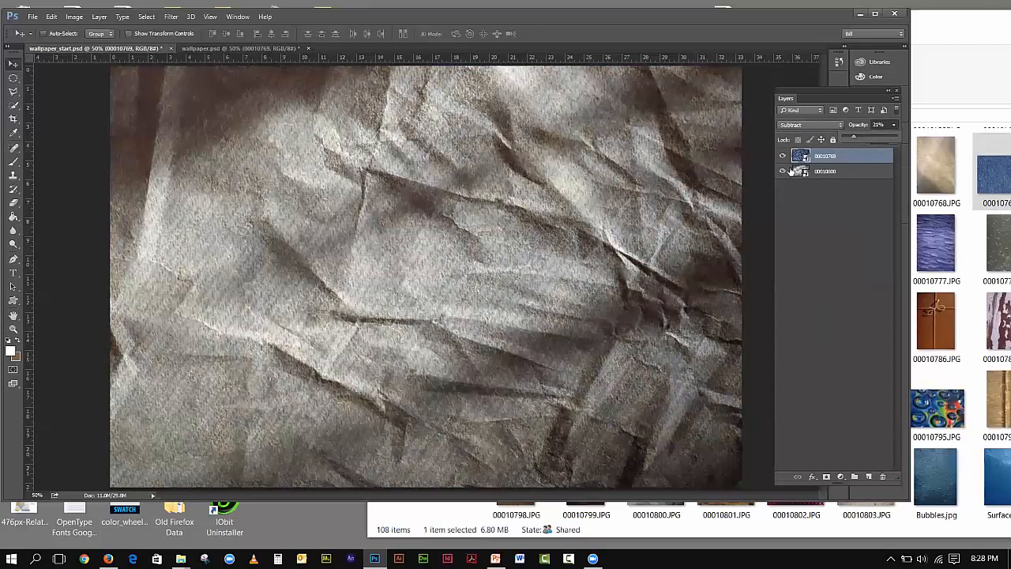
pyautogui.click(800, 126)
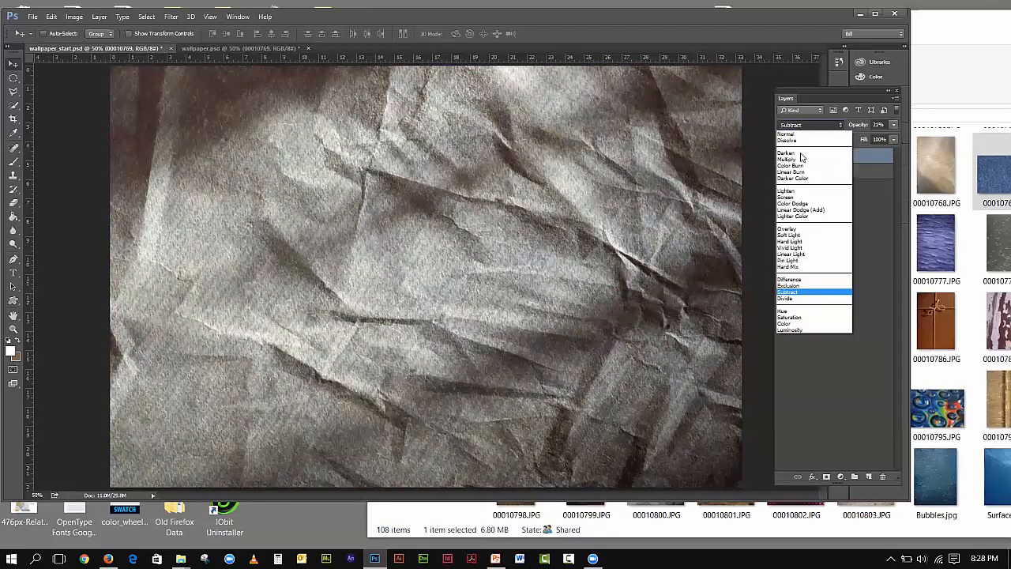
pyautogui.click(862, 238)
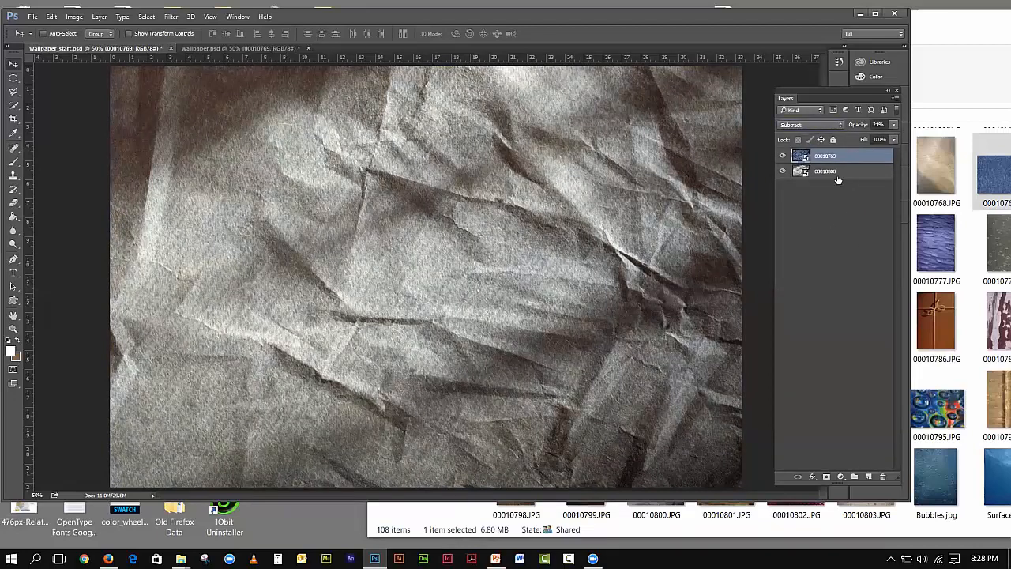
pyautogui.click(203, 49)
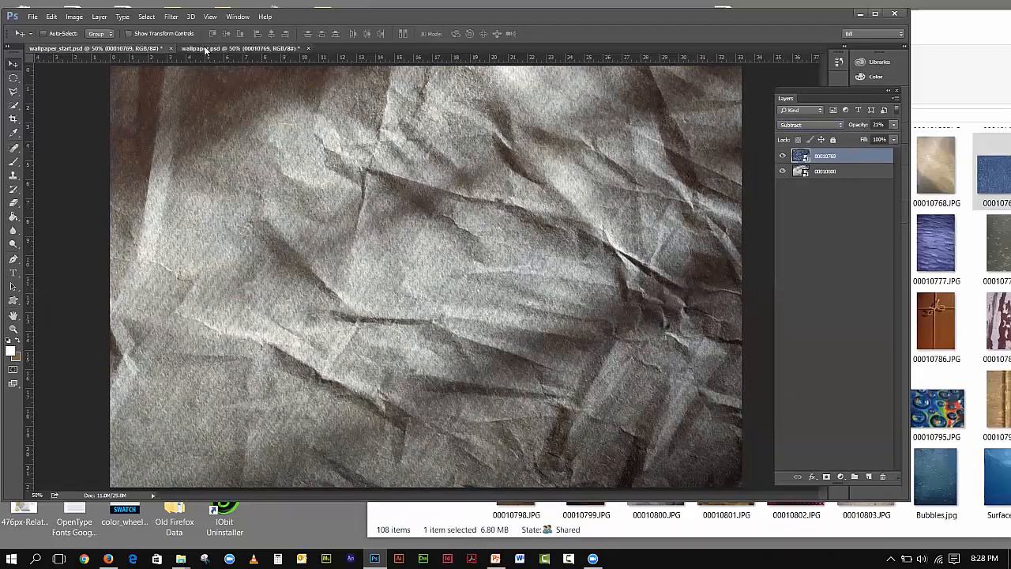
pyautogui.click(782, 408)
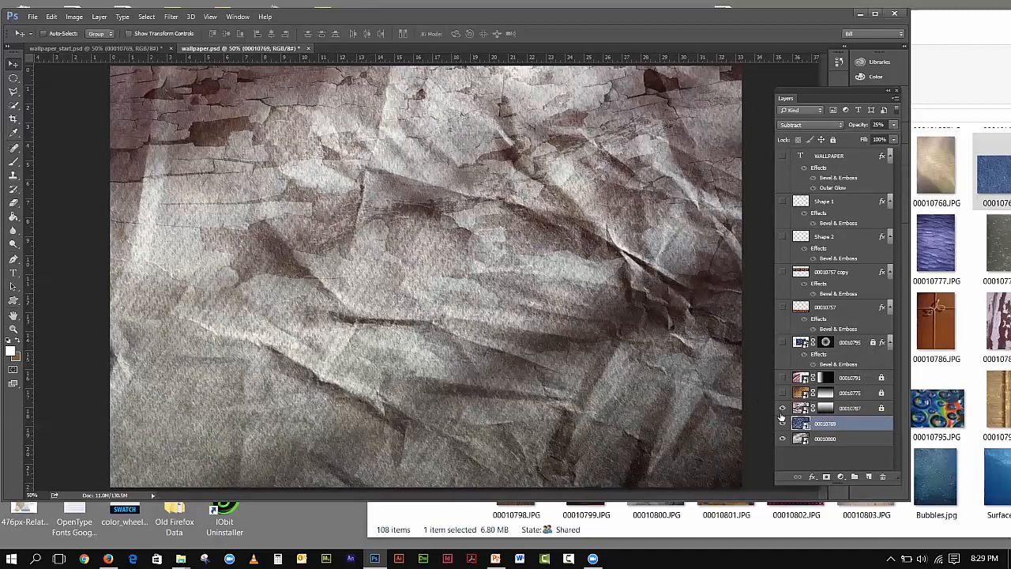
pyautogui.moveTo(781, 409); pyautogui.dragTo(782, 440)
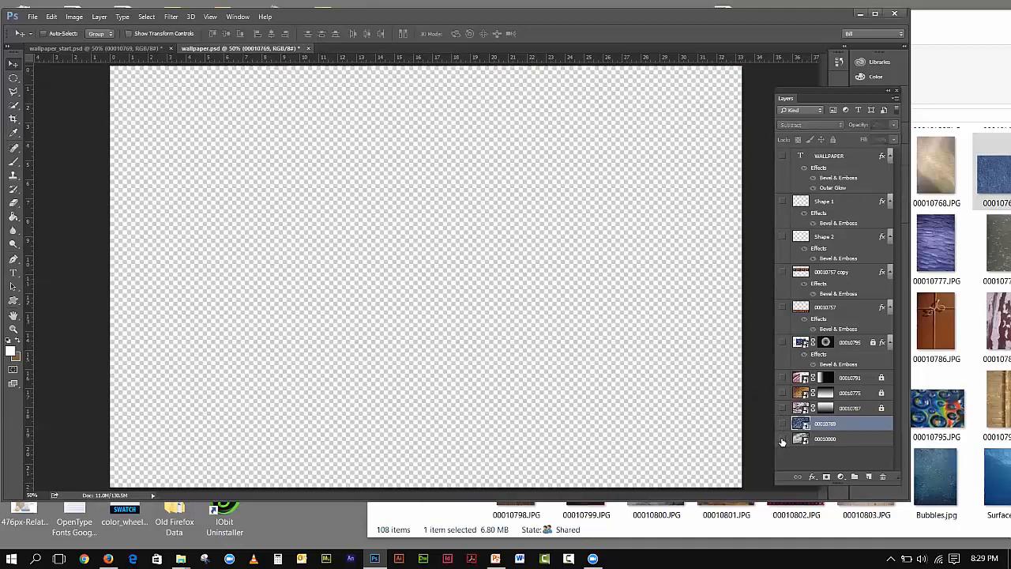
pyautogui.click(783, 392)
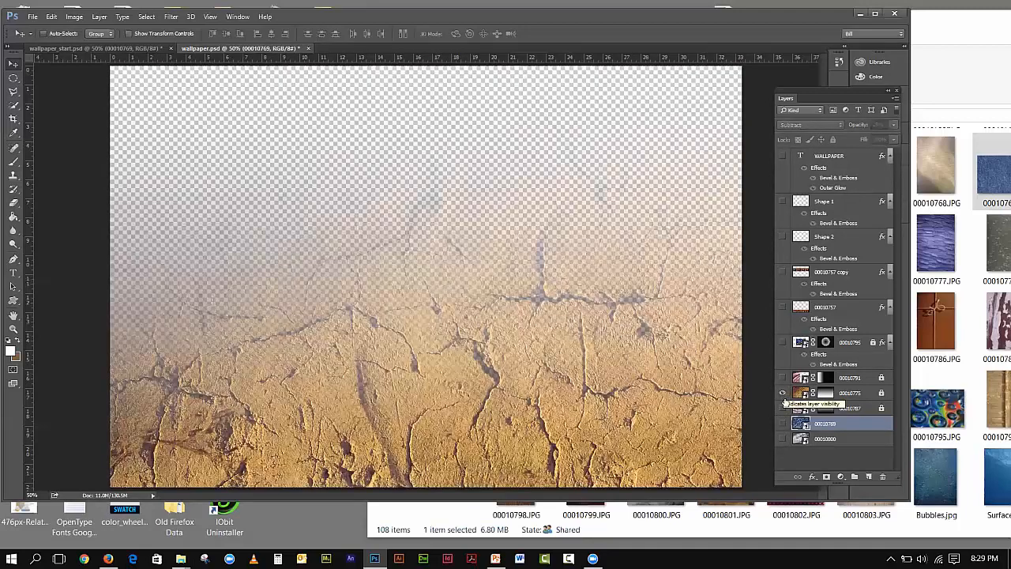
pyautogui.click(783, 393)
pyautogui.click(783, 408)
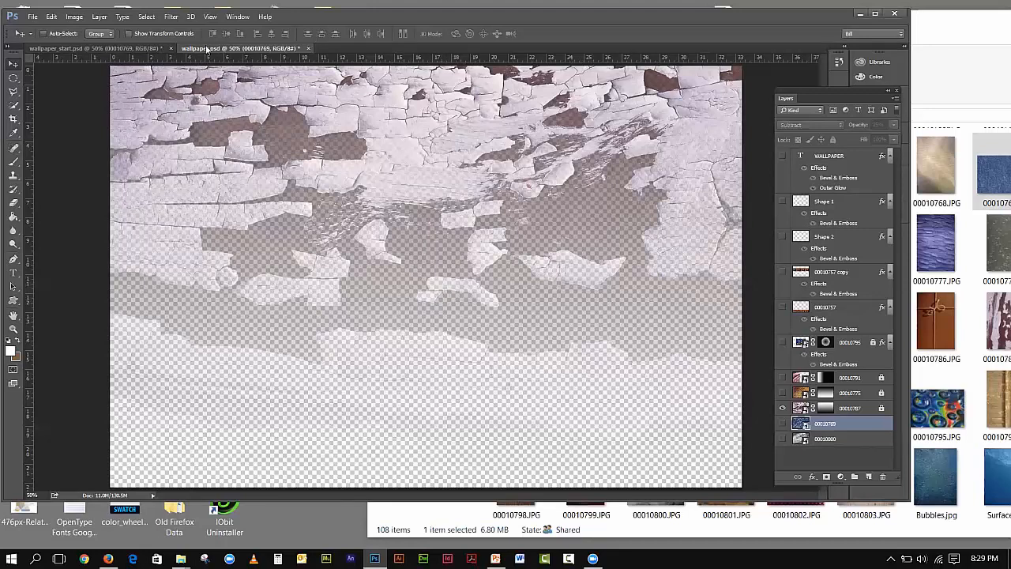
pyautogui.click(783, 423)
pyautogui.click(783, 439)
pyautogui.click(783, 438)
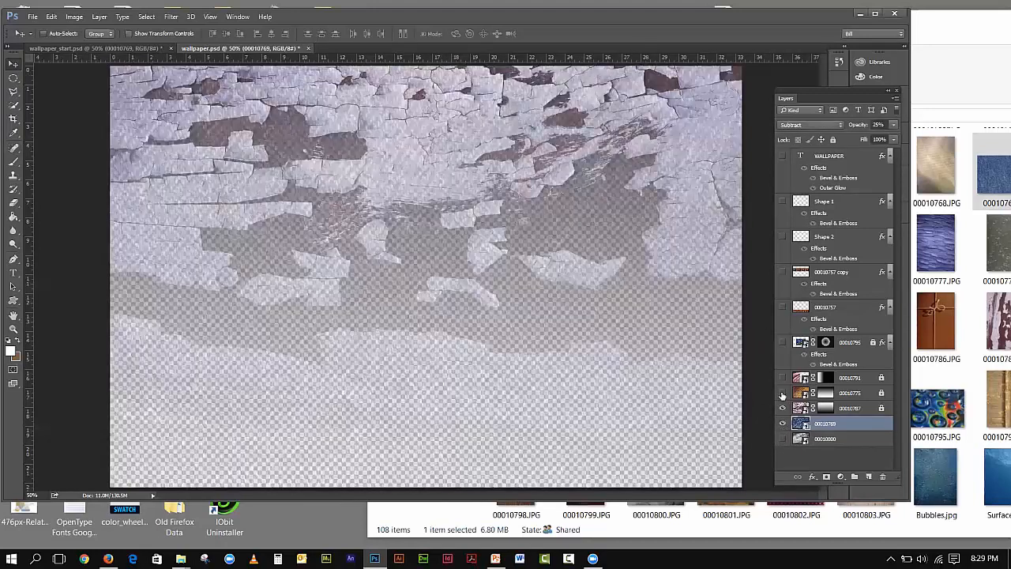
pyautogui.click(783, 392)
pyautogui.click(782, 377)
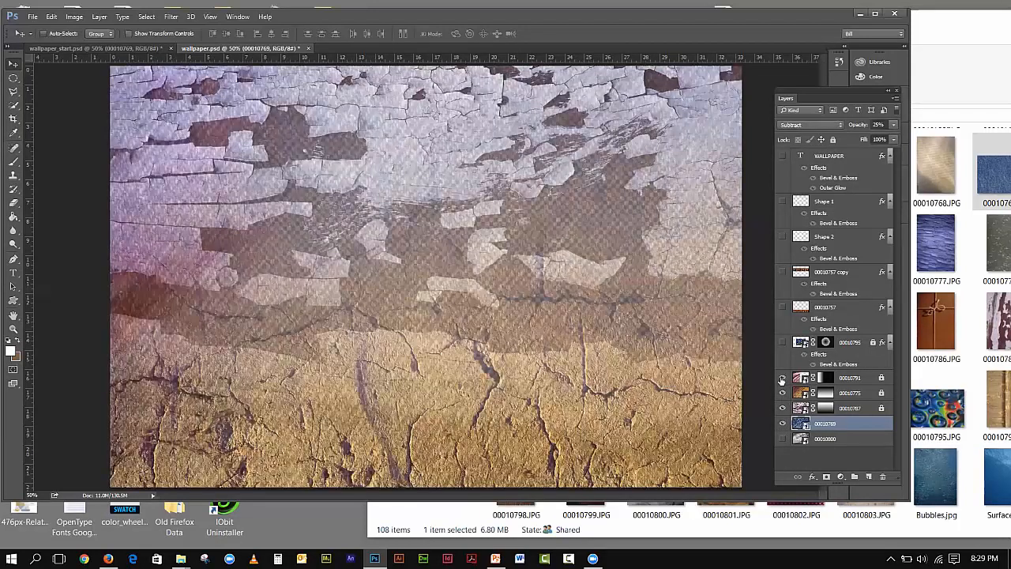
pyautogui.click(782, 378)
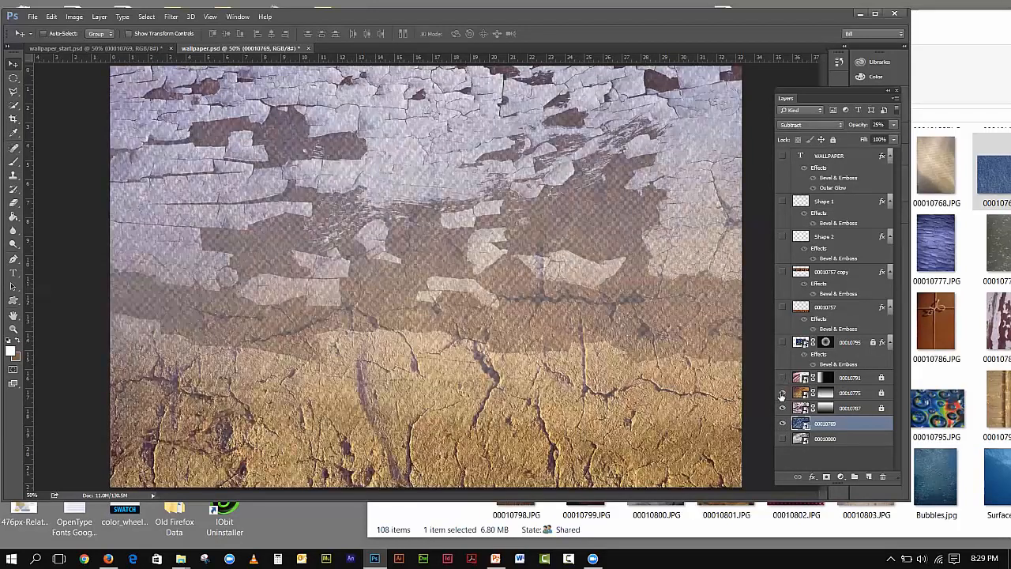
pyautogui.click(782, 394)
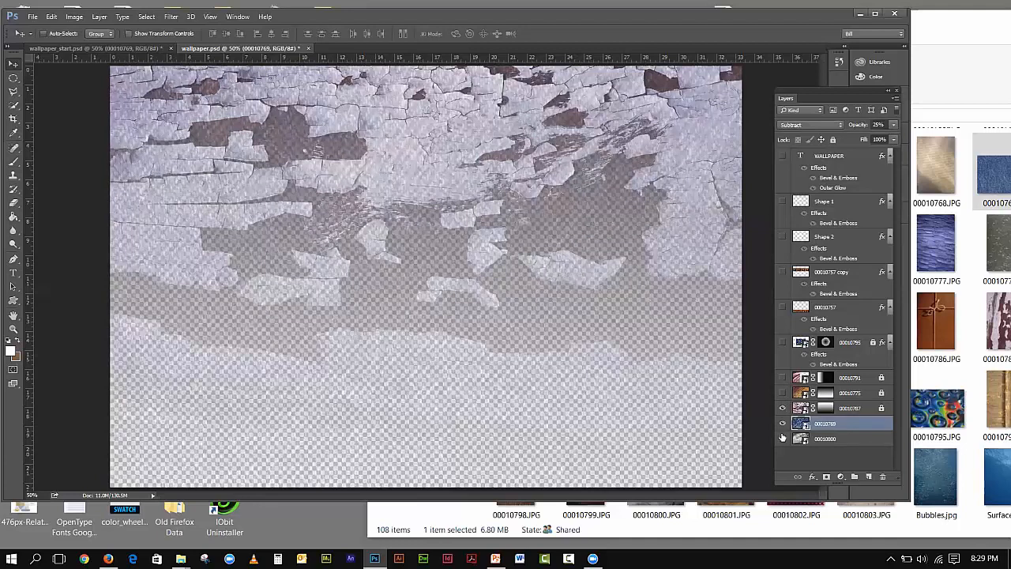
pyautogui.click(782, 424)
pyautogui.click(782, 425)
pyautogui.click(783, 438)
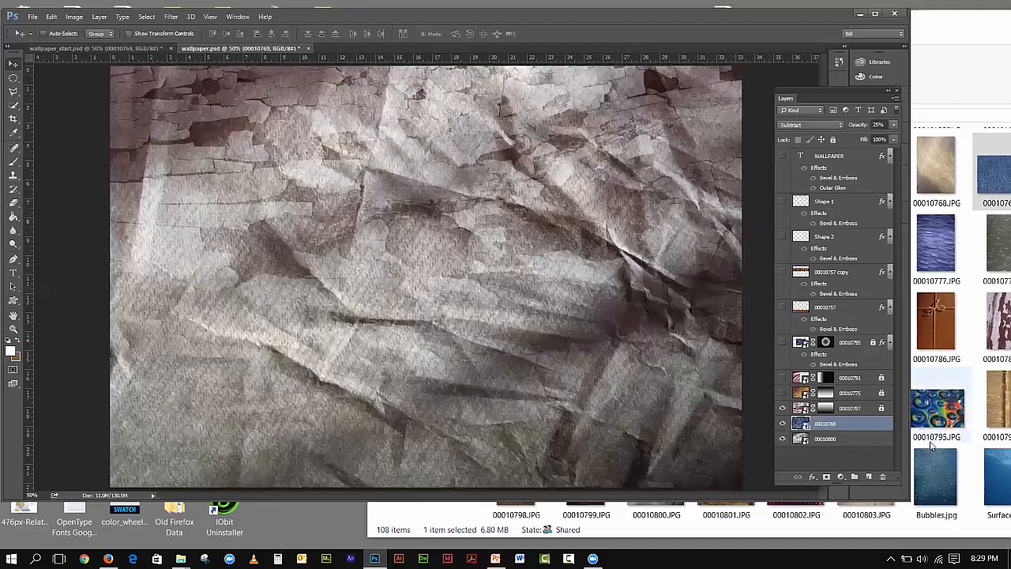
pyautogui.click(69, 50)
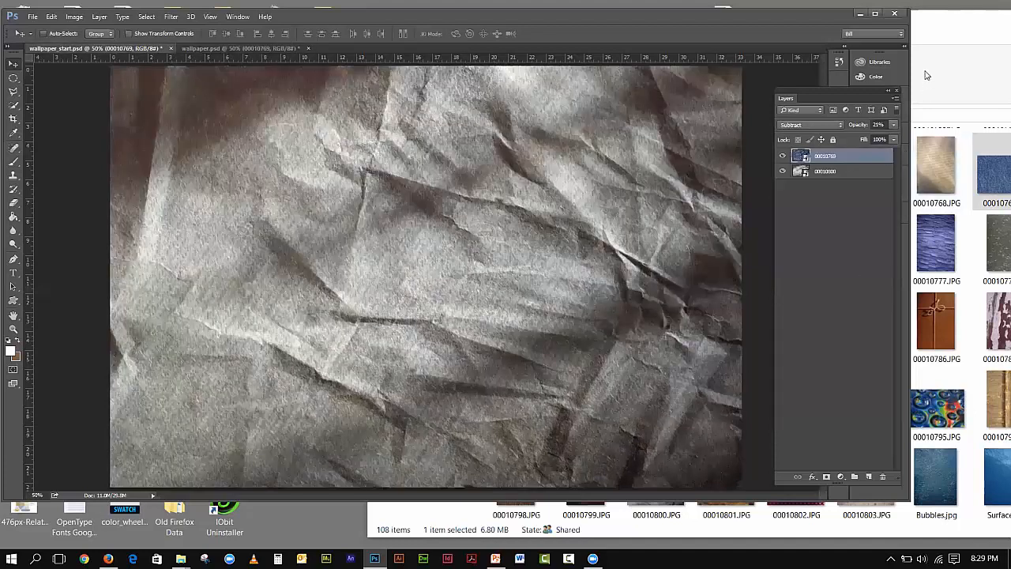
# - Drag peeling-paint texture 00010787.JPG from the textures folder onto the wallpaper_start canvas and accept the warning
pyautogui.click(965, 32)
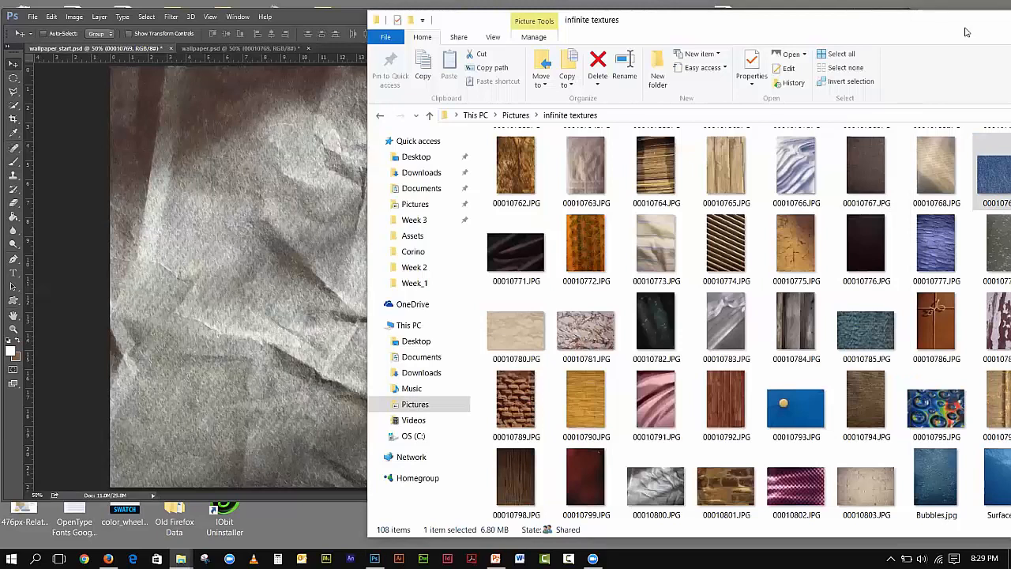
pyautogui.moveTo(965, 32); pyautogui.dragTo(933, 30)
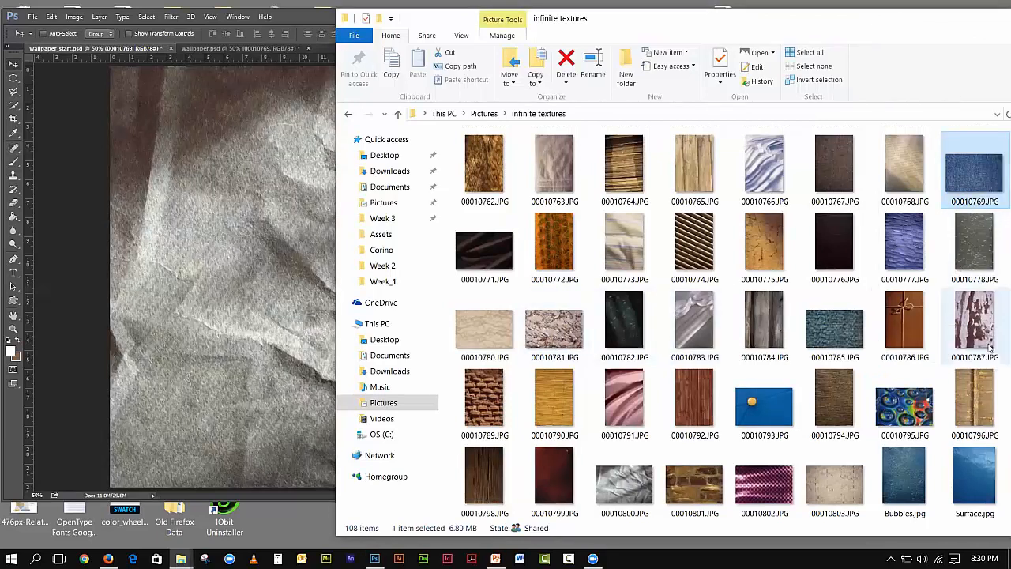
pyautogui.moveTo(989, 348); pyautogui.dragTo(264, 300)
pyautogui.click(453, 164)
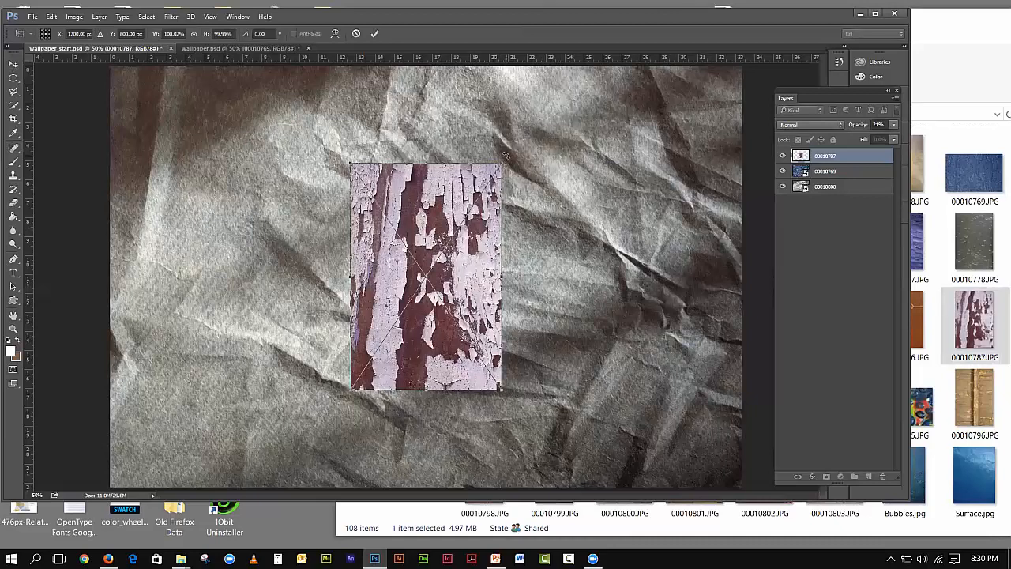
# - Rotate the placed peeling-paint texture to exactly -90°
pyautogui.moveTo(508, 157); pyautogui.dragTo(315, 191)
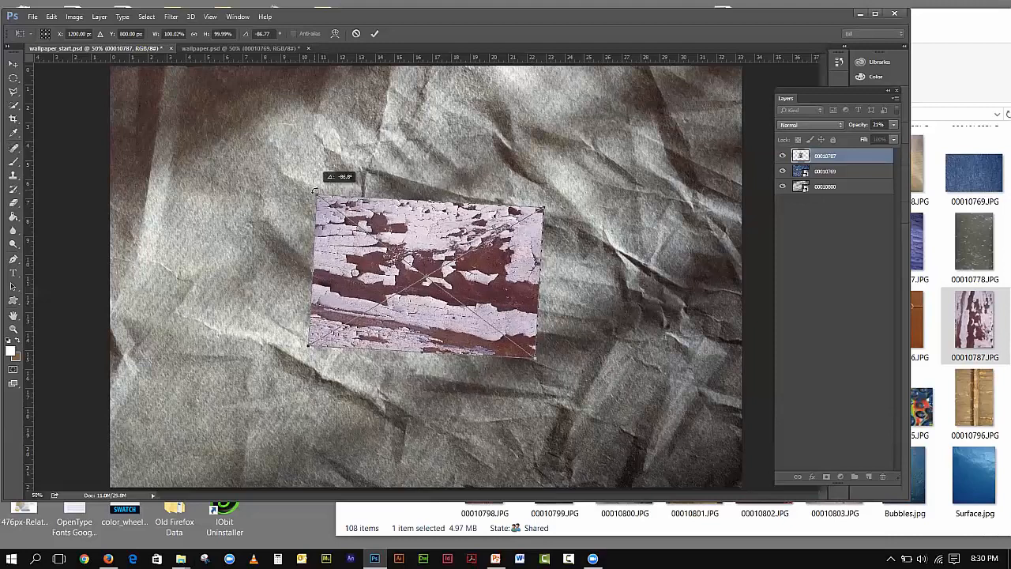
pyautogui.moveTo(314, 191); pyautogui.dragTo(314, 191)
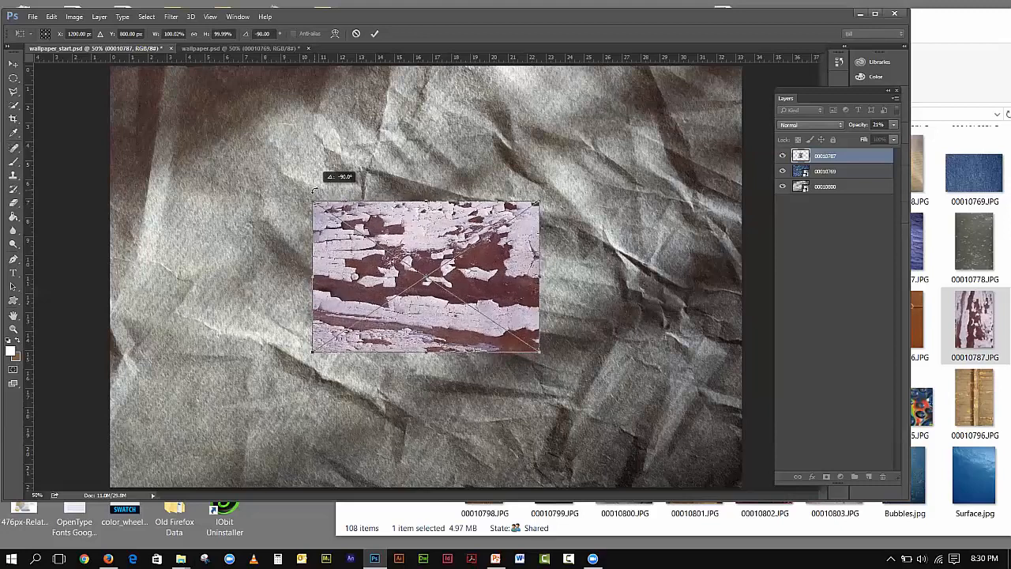
pyautogui.moveTo(313, 191); pyautogui.dragTo(314, 191)
pyautogui.moveTo(313, 191); pyautogui.dragTo(314, 190)
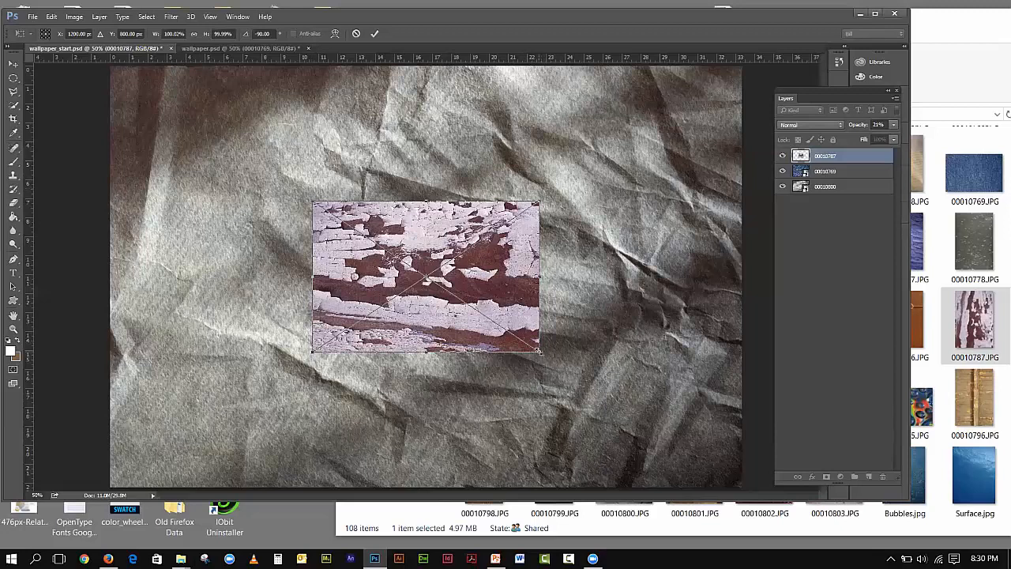
# - Scale the texture up to fill the canvas and commit the placement
pyautogui.moveTo(539, 351); pyautogui.dragTo(787, 390)
pyautogui.click(12, 63)
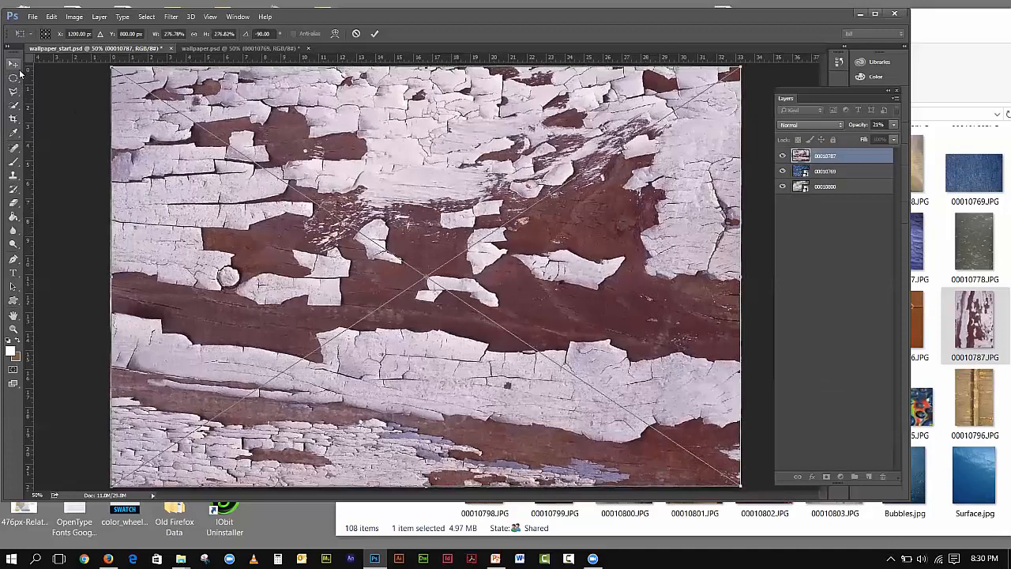
pyautogui.click(440, 165)
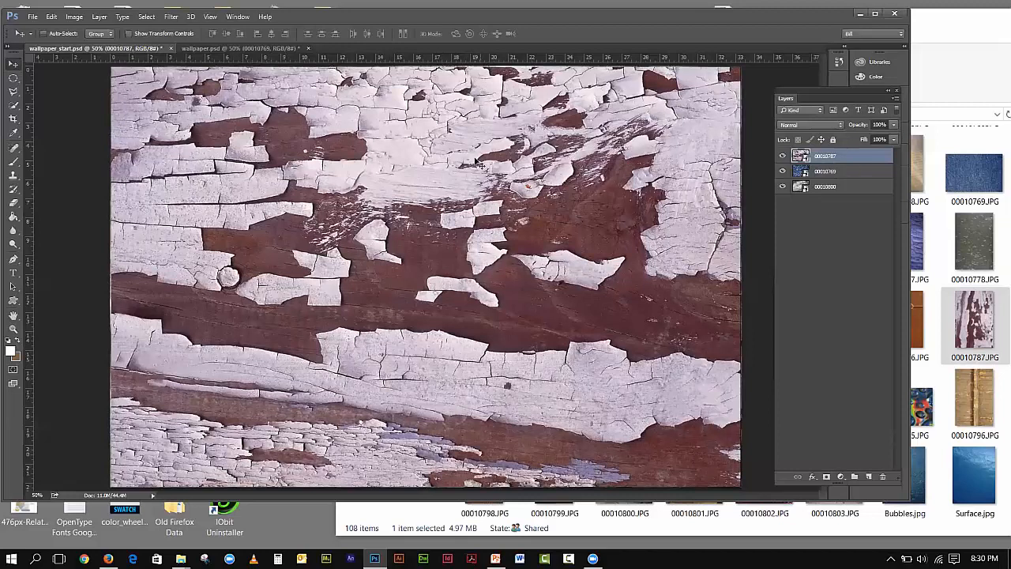
# - Add a white mask to layer 00010787, pick the black-to-white Gradient preset, and target the mask
pyautogui.click(826, 477)
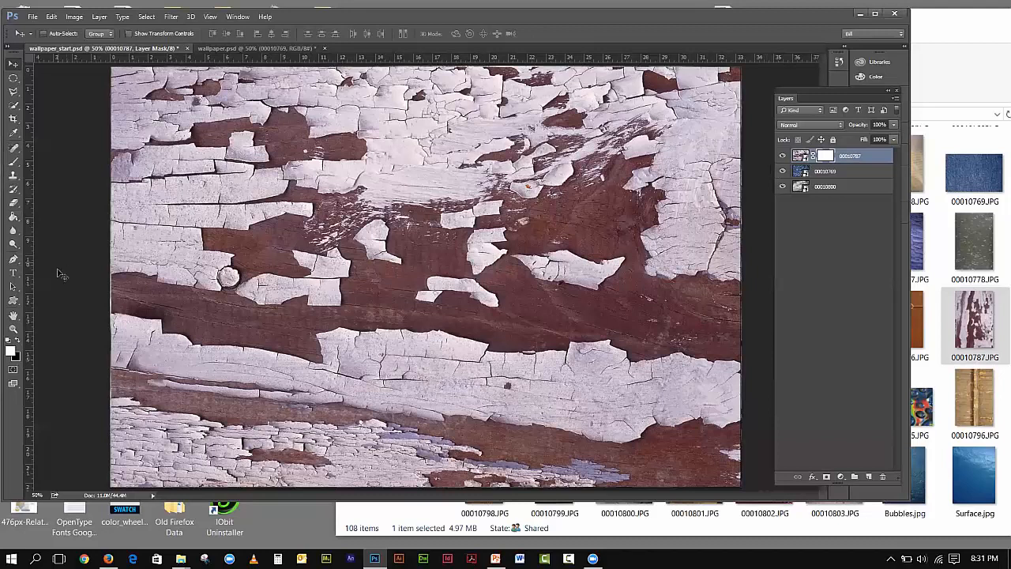
pyautogui.click(12, 202)
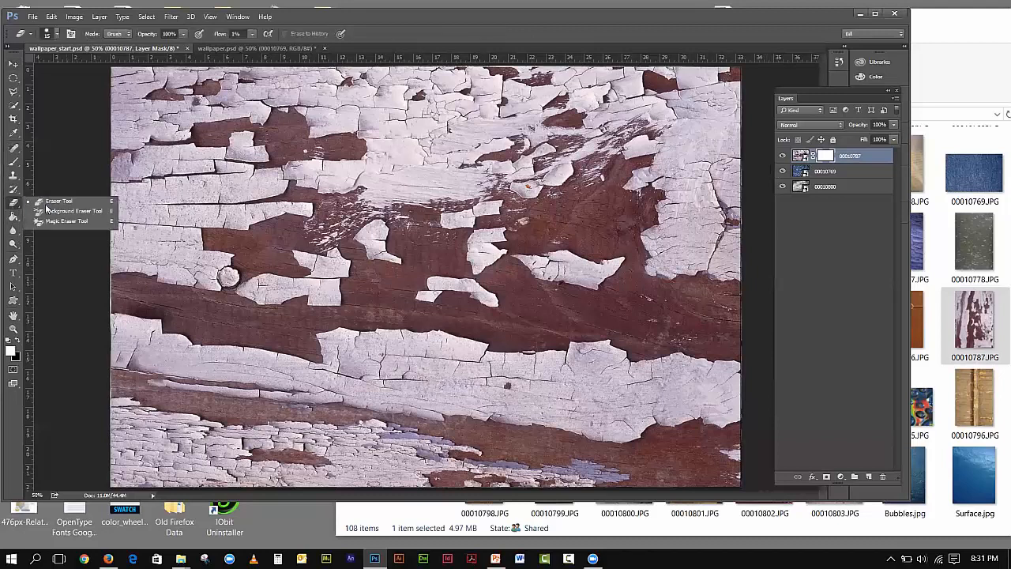
pyautogui.moveTo(13, 217); pyautogui.dragTo(50, 224)
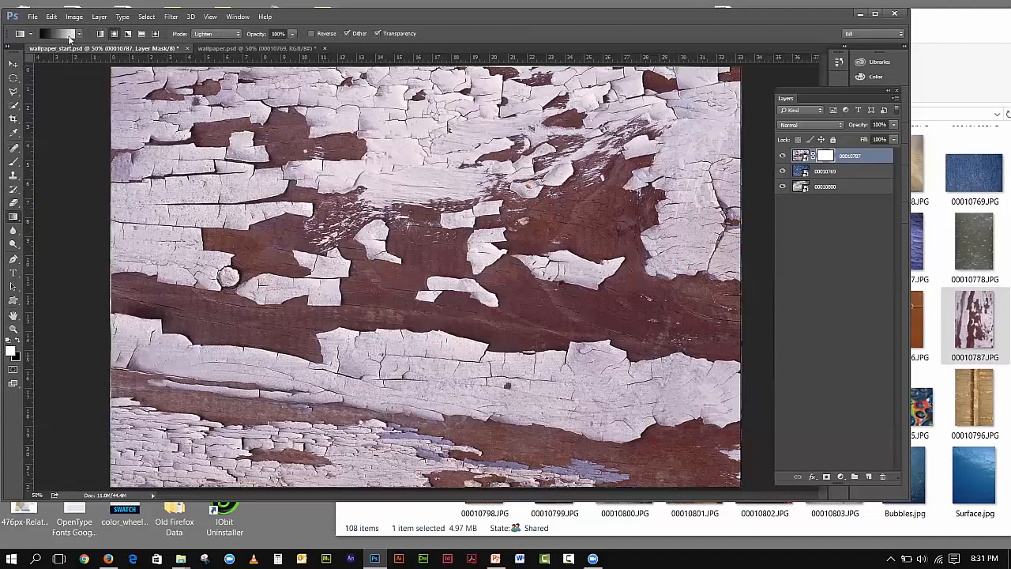
pyautogui.click(78, 36)
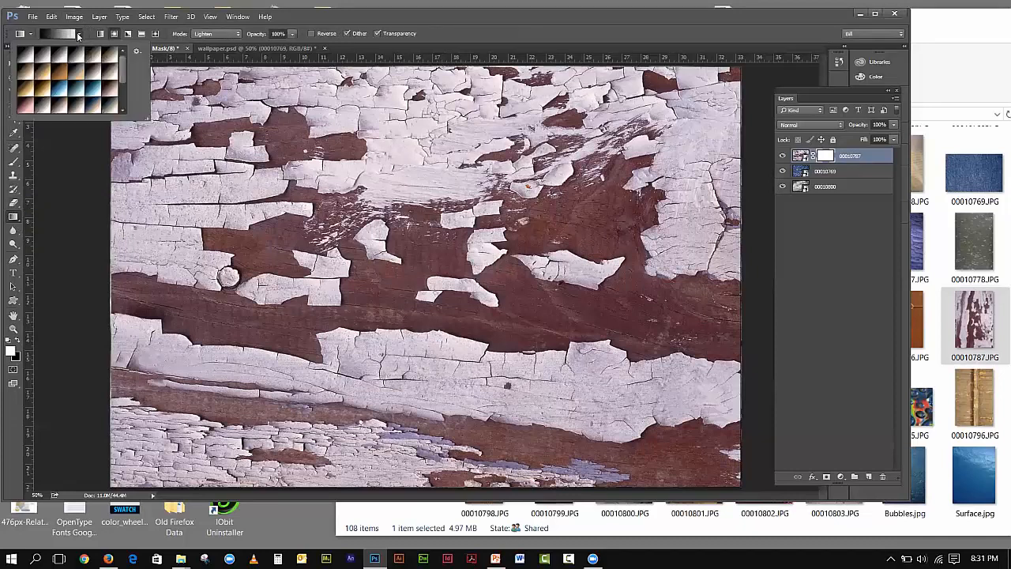
pyautogui.doubleClick(34, 51)
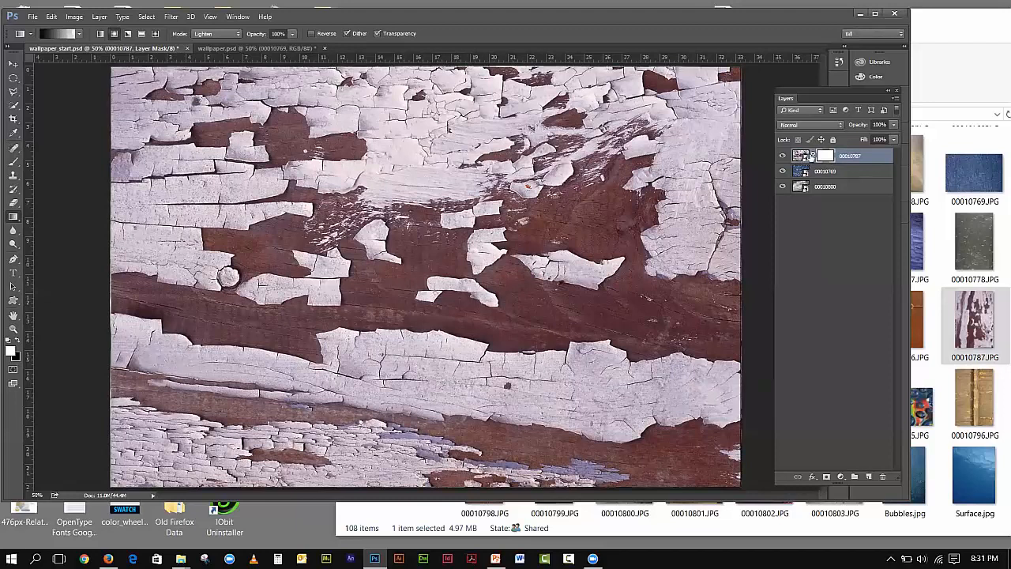
pyautogui.click(803, 156)
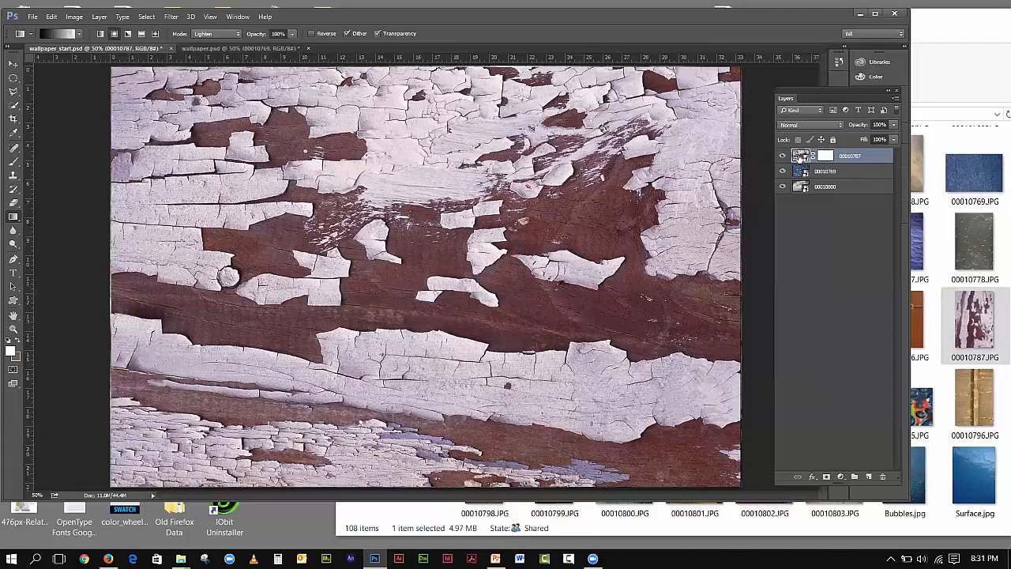
pyautogui.click(828, 155)
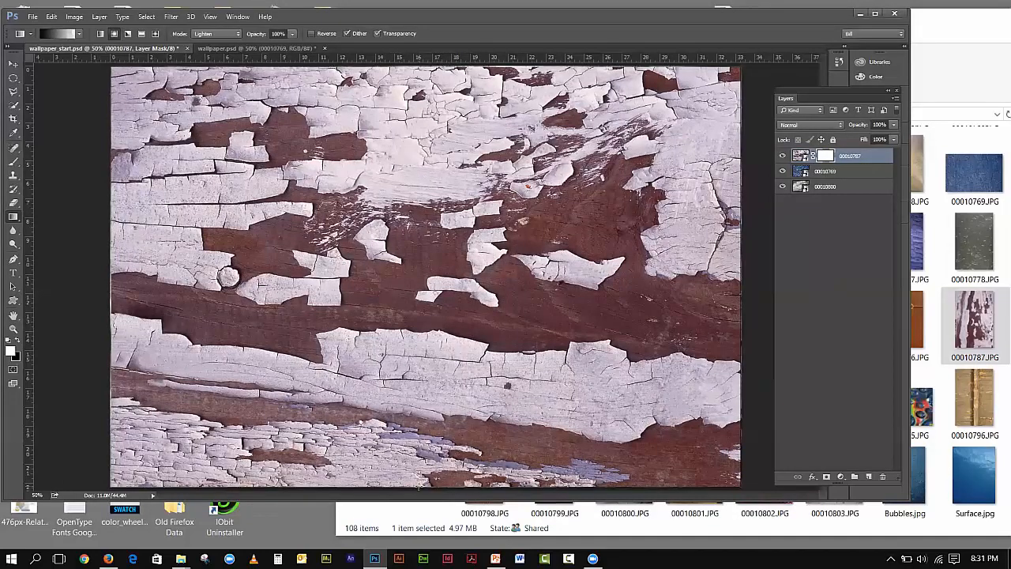
# - Drag linear and radial bottom-to-top gradients across the layer mask
pyautogui.moveTo(420, 365); pyautogui.dragTo(419, 113)
pyautogui.moveTo(427, 484); pyautogui.dragTo(416, 70)
pyautogui.click(114, 34)
pyautogui.moveTo(429, 487); pyautogui.dragTo(427, 75)
# - Delete the mask, add a fresh white one, and inspect its density and feather settings
pyautogui.click(882, 476)
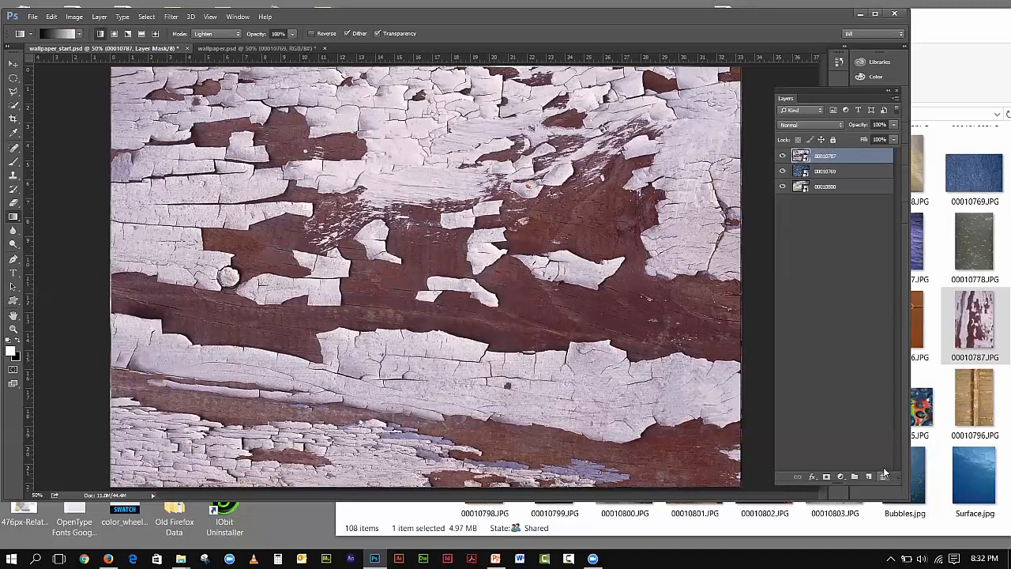
pyautogui.click(827, 476)
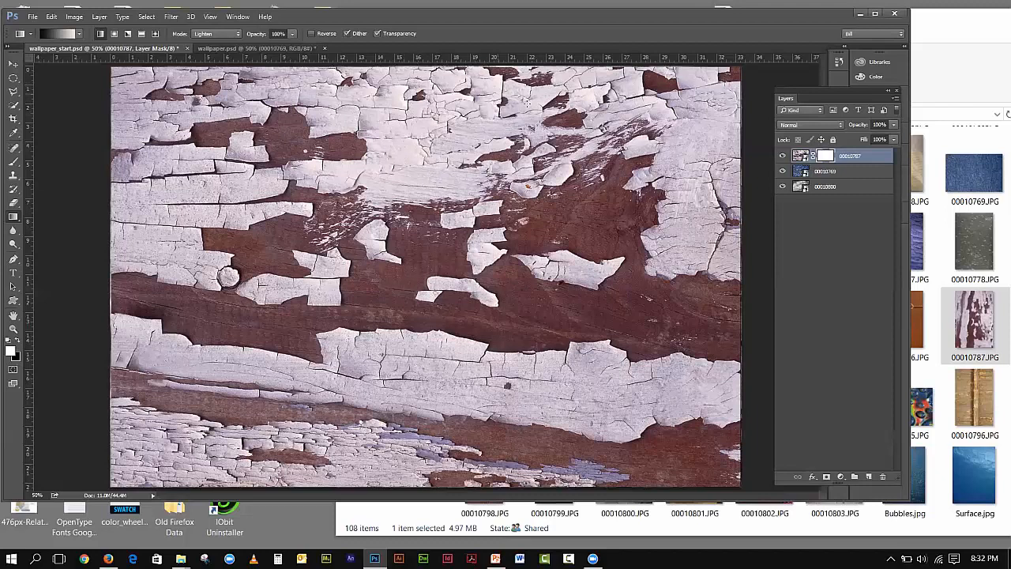
pyautogui.doubleClick(826, 156)
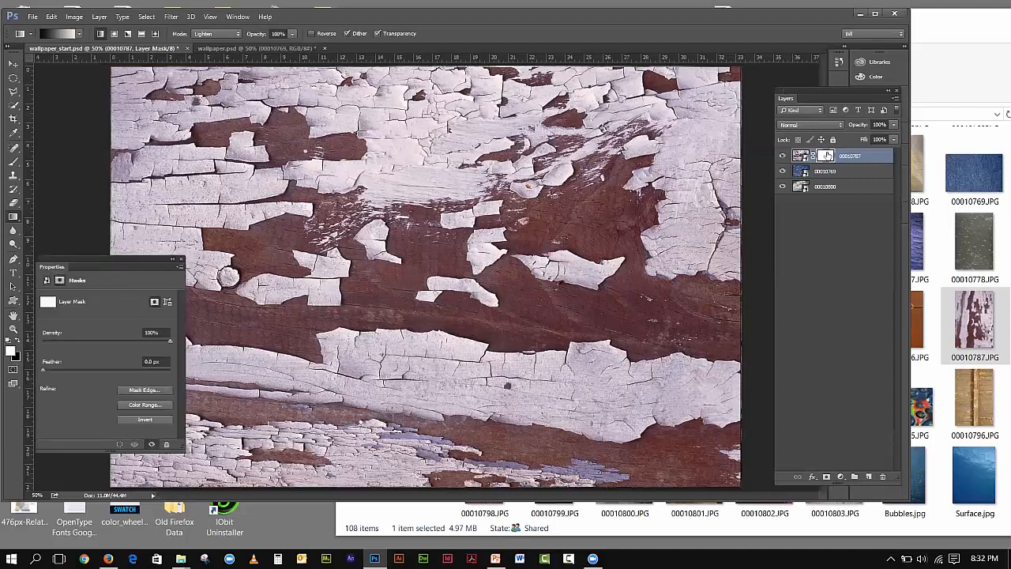
pyautogui.click(181, 259)
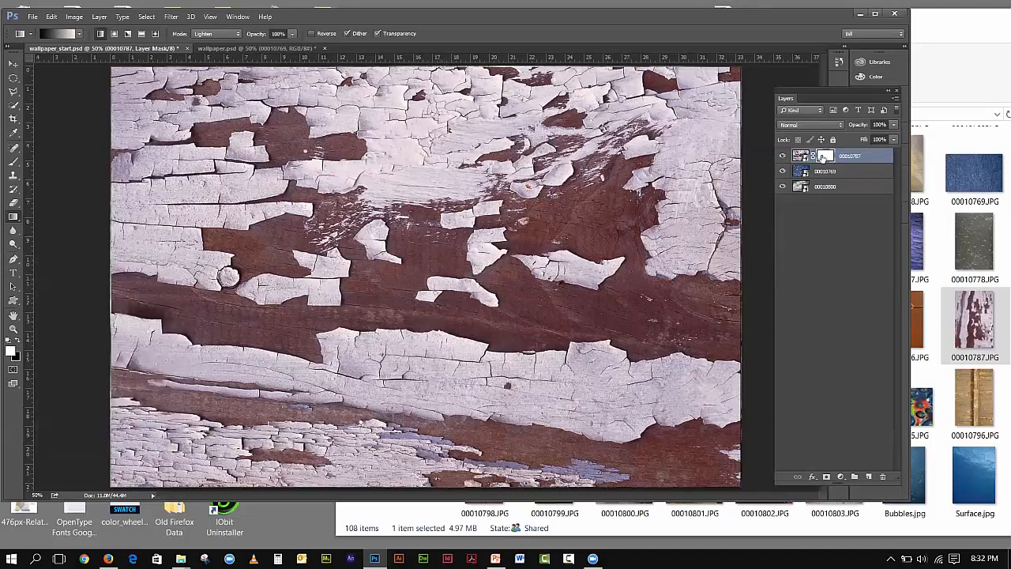
# - Keep the Gradient tool selected and drag the layer mask into the trash
pyautogui.rightClick(10, 218)
pyautogui.click(37, 216)
pyautogui.moveTo(824, 156); pyautogui.dragTo(883, 476)
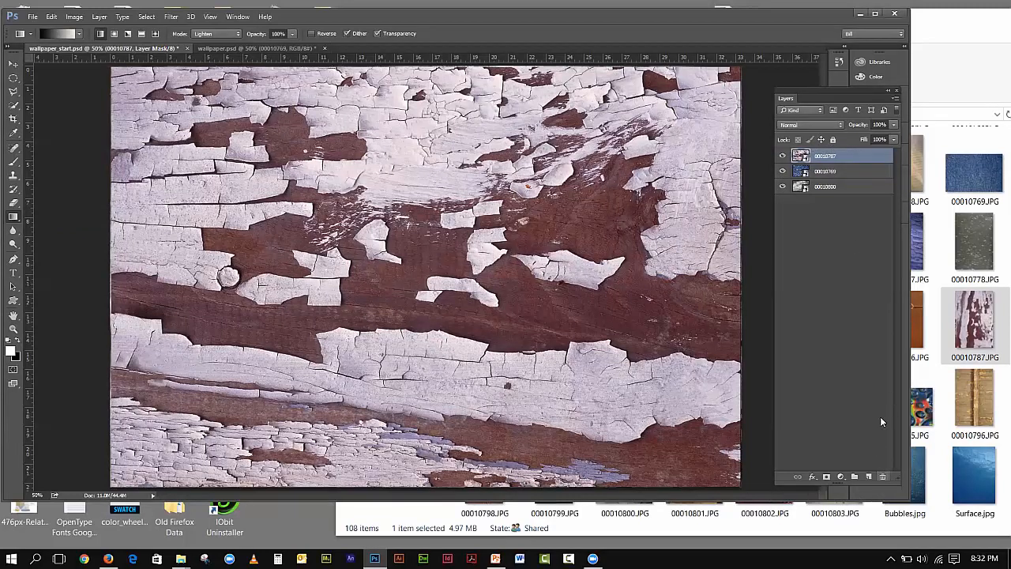
# - Create a layer named 'mask' and fill it with a bottom-to-top gradient, white top, black bottom
pyautogui.click(868, 476)
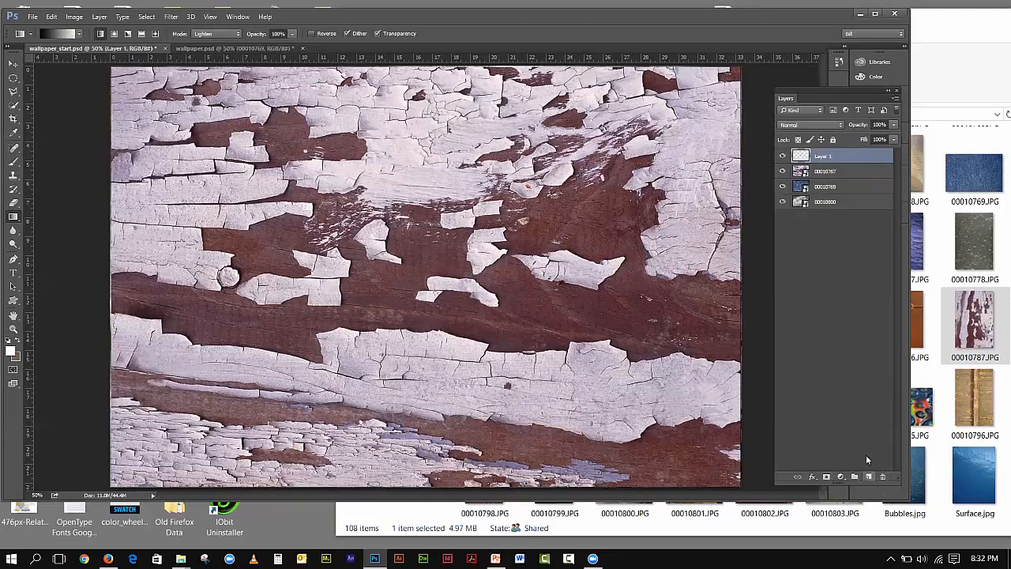
pyautogui.doubleClick(824, 156)
pyautogui.write('mask')
pyautogui.press('Return')
pyautogui.moveTo(405, 487); pyautogui.dragTo(409, 68)
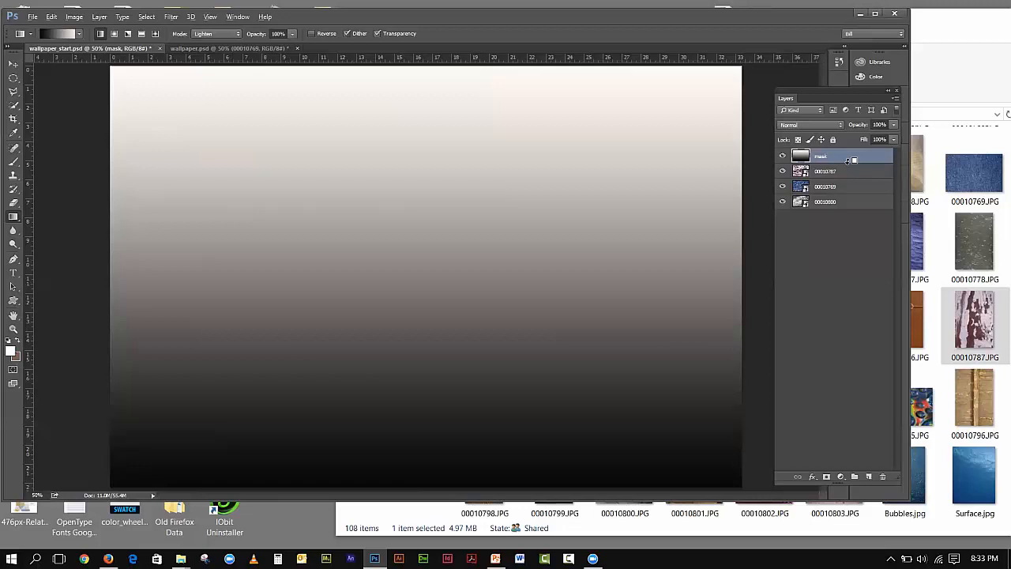
# - Alt-click to clip and release the mask and 00010787 layers, swapping their stacking order
pyautogui.press('alt')
pyautogui.press('alt')
pyautogui.keyDown('alt'); pyautogui.click(843, 158); pyautogui.keyUp('alt')
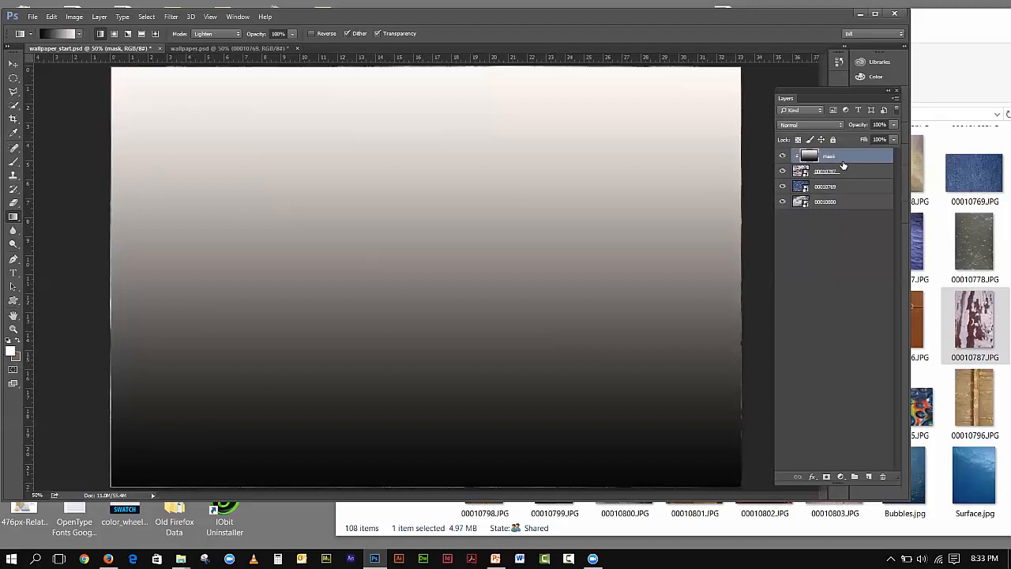
pyautogui.keyDown('alt'); pyautogui.click(844, 164); pyautogui.keyUp('alt')
pyautogui.moveTo(842, 171); pyautogui.dragTo(843, 156)
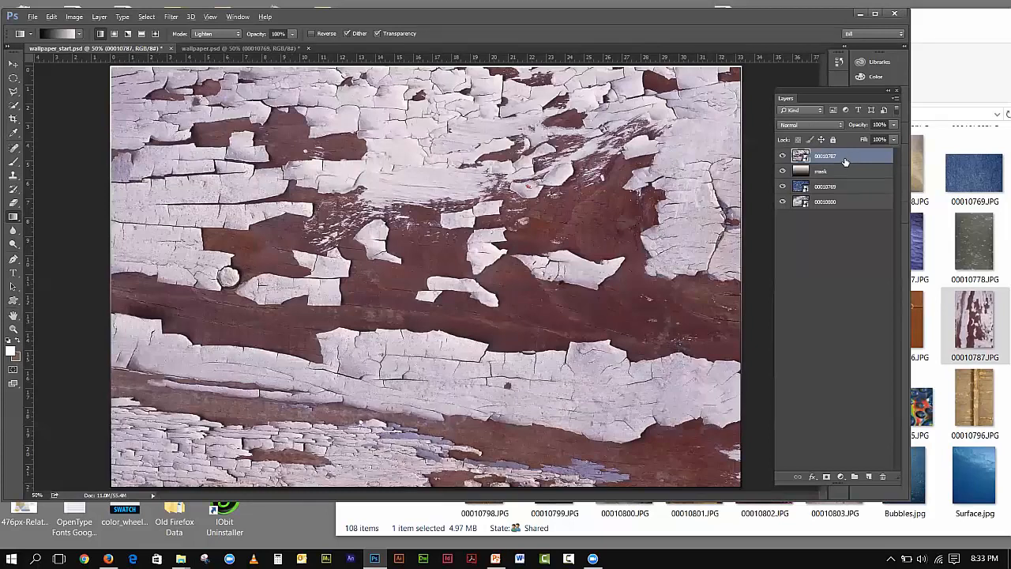
pyautogui.keyDown('alt'); pyautogui.click(844, 161); pyautogui.keyUp('alt')
pyautogui.keyDown('alt'); pyautogui.click(828, 164); pyautogui.keyUp('alt')
# - Move the mask layer back on top, clip it to 00010787, then delete it
pyautogui.moveTo(848, 169); pyautogui.dragTo(847, 154)
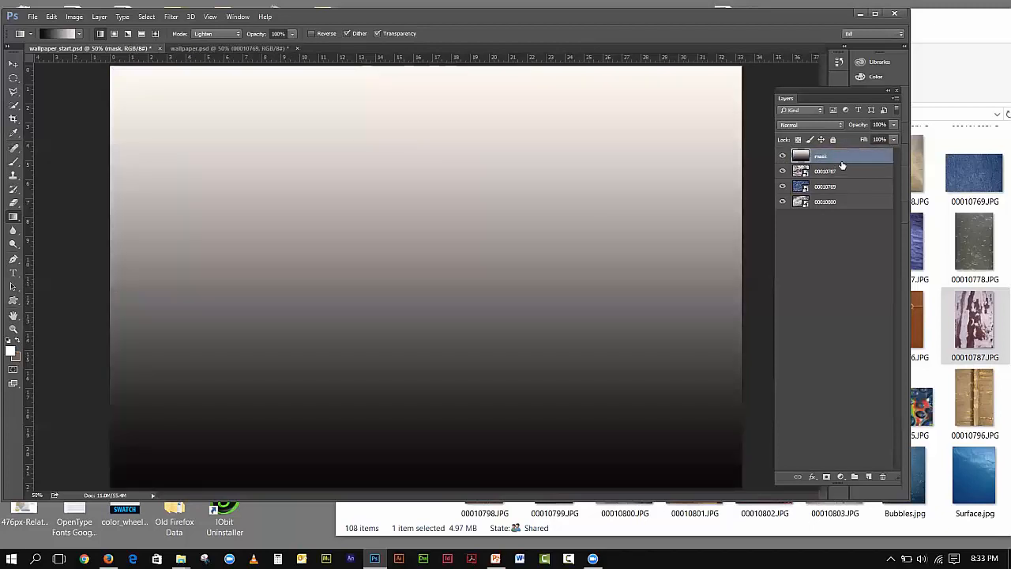
pyautogui.keyDown('alt'); pyautogui.click(839, 162); pyautogui.keyUp('alt')
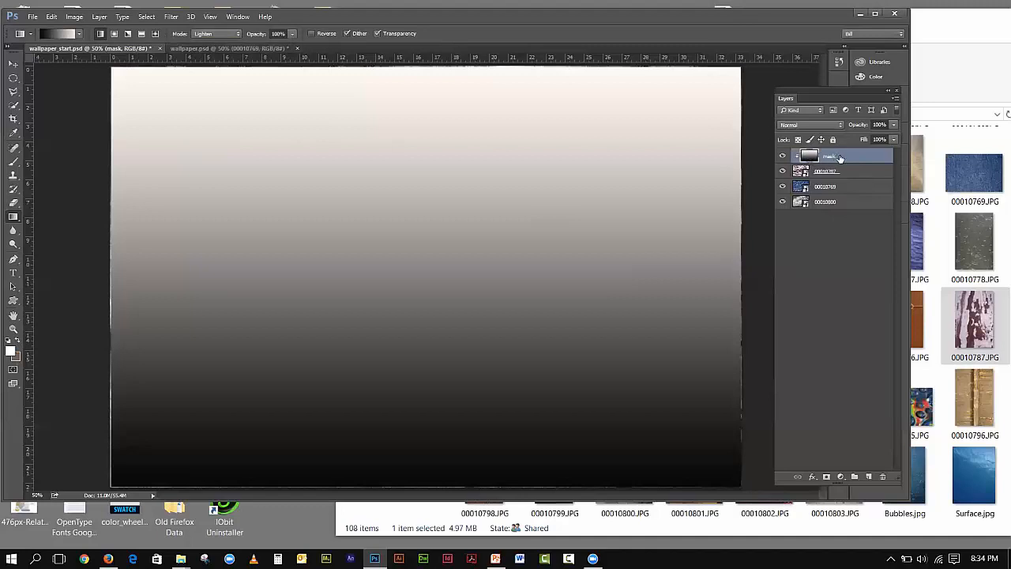
pyautogui.moveTo(840, 158)
pyautogui.mouseDown()
pyautogui.moveTo(865, 451)
pyautogui.moveTo(887, 476)
pyautogui.mouseUp()
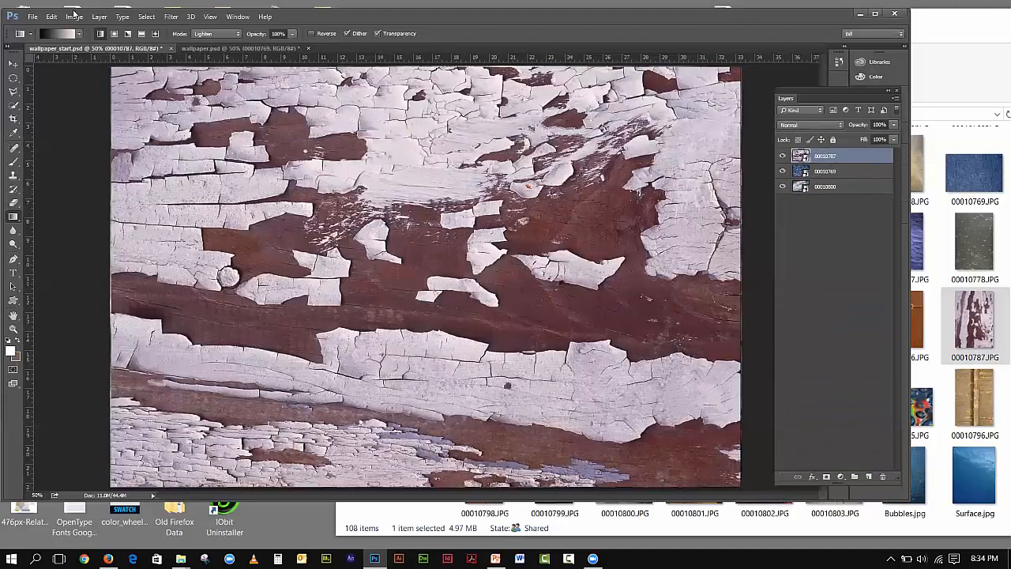
# - Rasterize the smart object 00010787 and add a white layer mask to it
pyautogui.click(98, 17)
pyautogui.moveTo(189, 249)
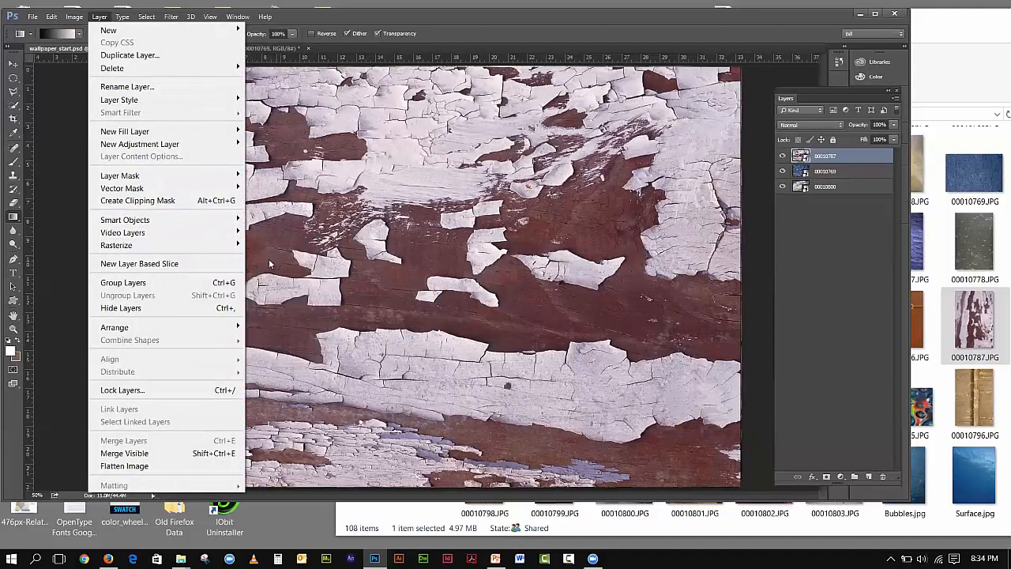
pyautogui.moveTo(224, 249)
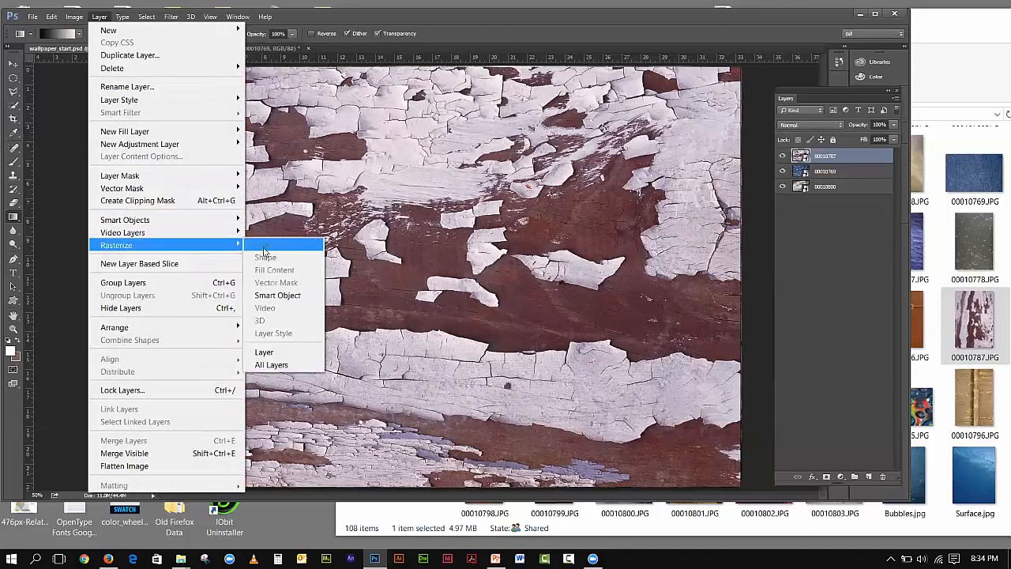
pyautogui.click(293, 294)
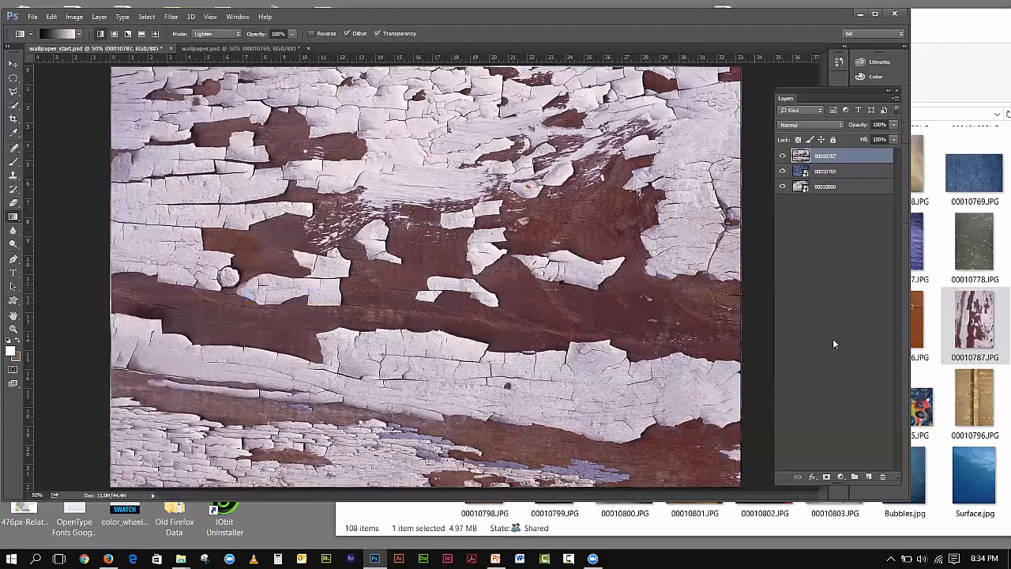
pyautogui.click(825, 476)
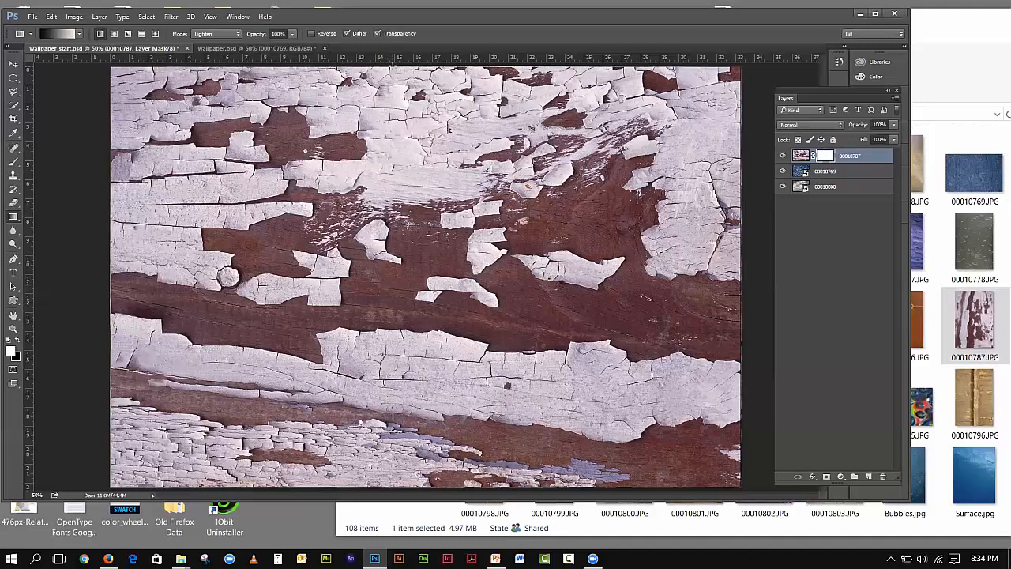
# - Check the foreground colour and set the Gradient tool to Linear with Normal blend mode
pyautogui.moveTo(392, 60); pyautogui.dragTo(412, 488)
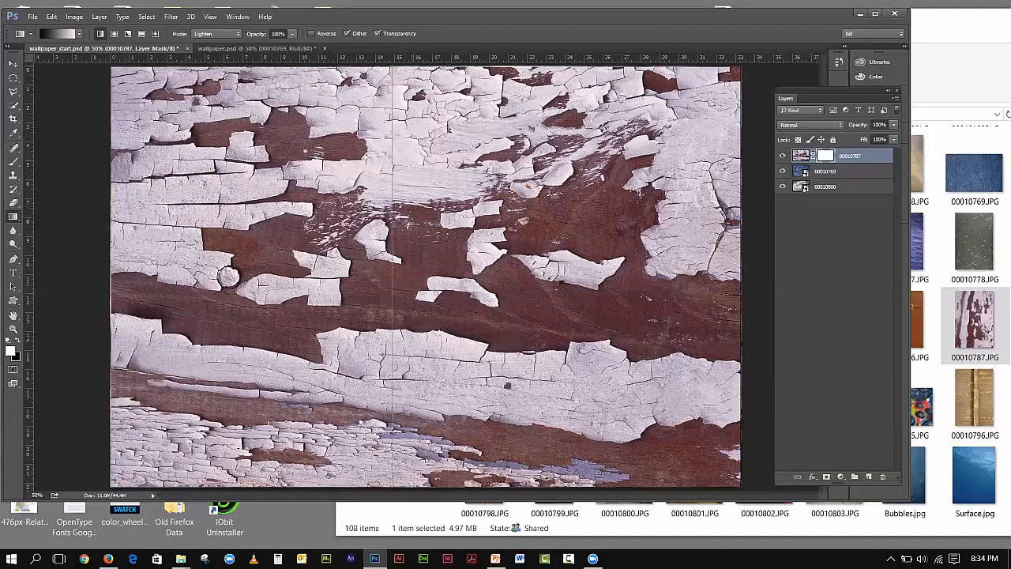
pyautogui.click(10, 351)
pyautogui.click(612, 139)
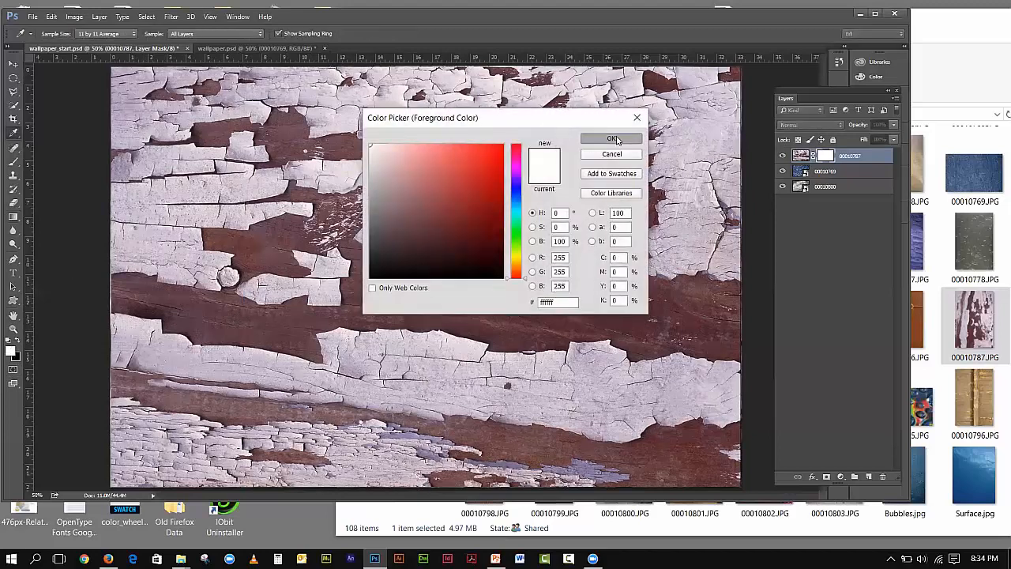
pyautogui.rightClick(14, 217)
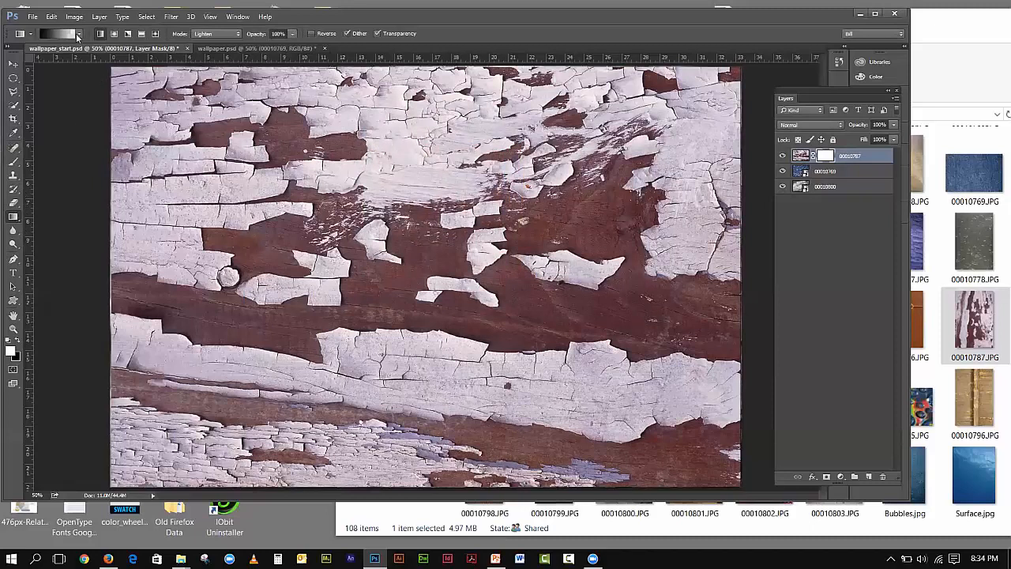
pyautogui.click(79, 34)
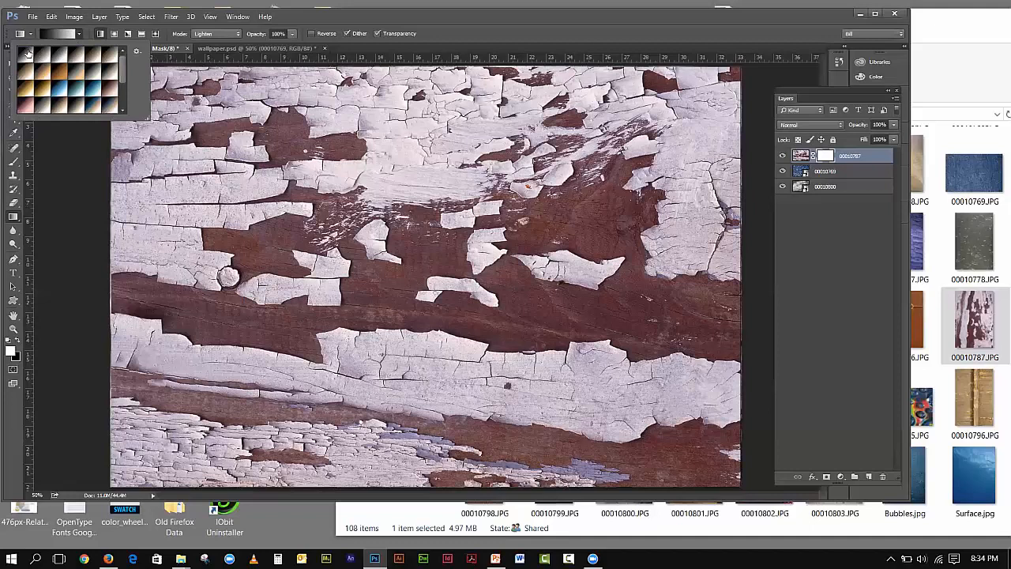
pyautogui.click(102, 35)
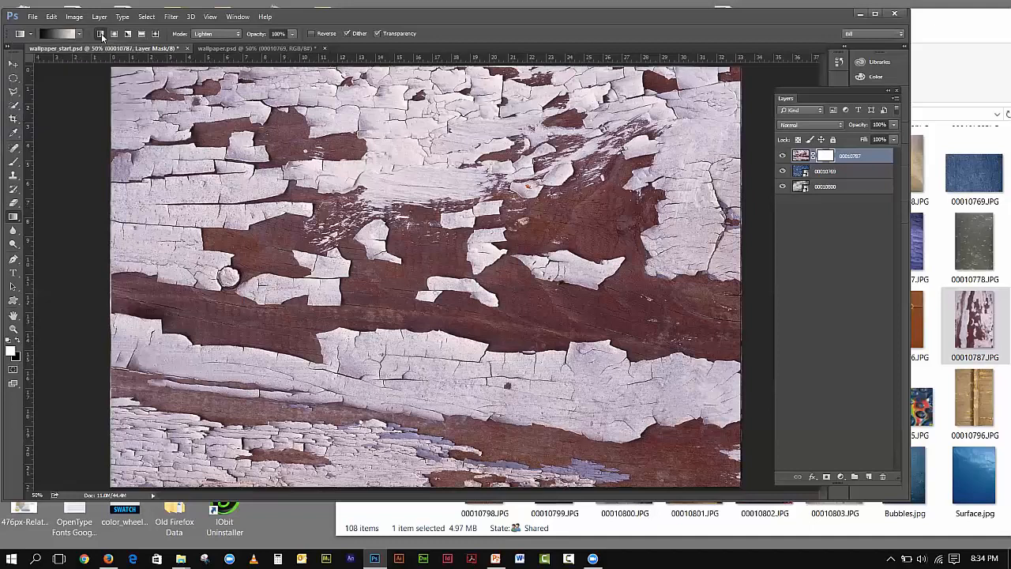
pyautogui.click(228, 34)
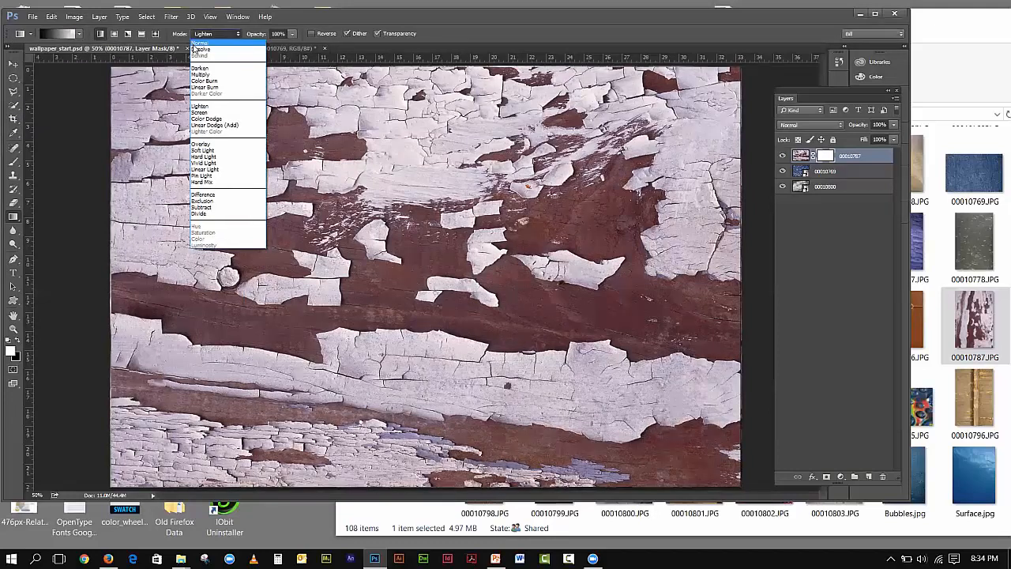
pyautogui.click(195, 45)
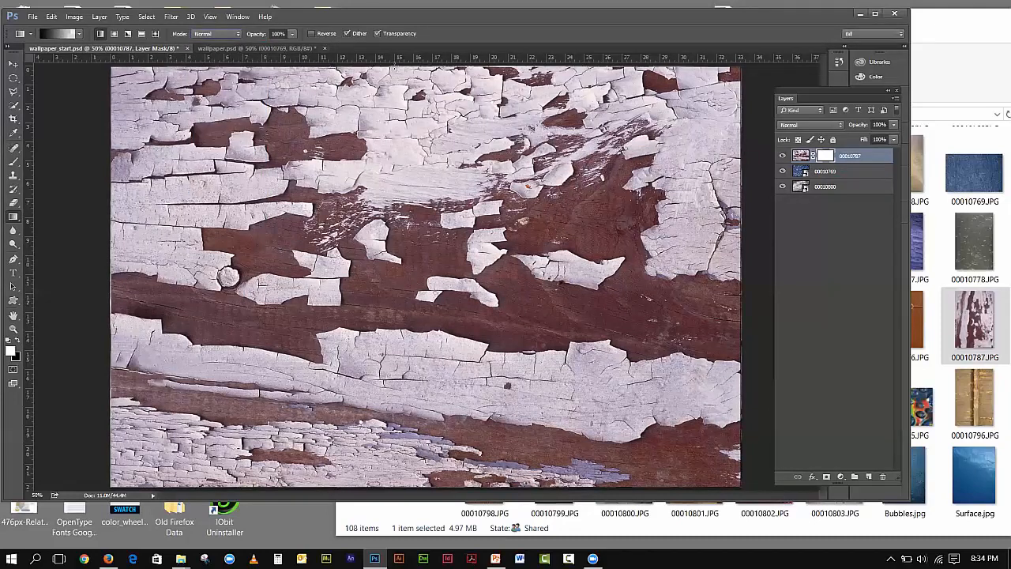
# - Fade the peeling paint toward the bottom with a vertical mask gradient, then view wallpaper.psd
pyautogui.moveTo(394, 71); pyautogui.dragTo(427, 488)
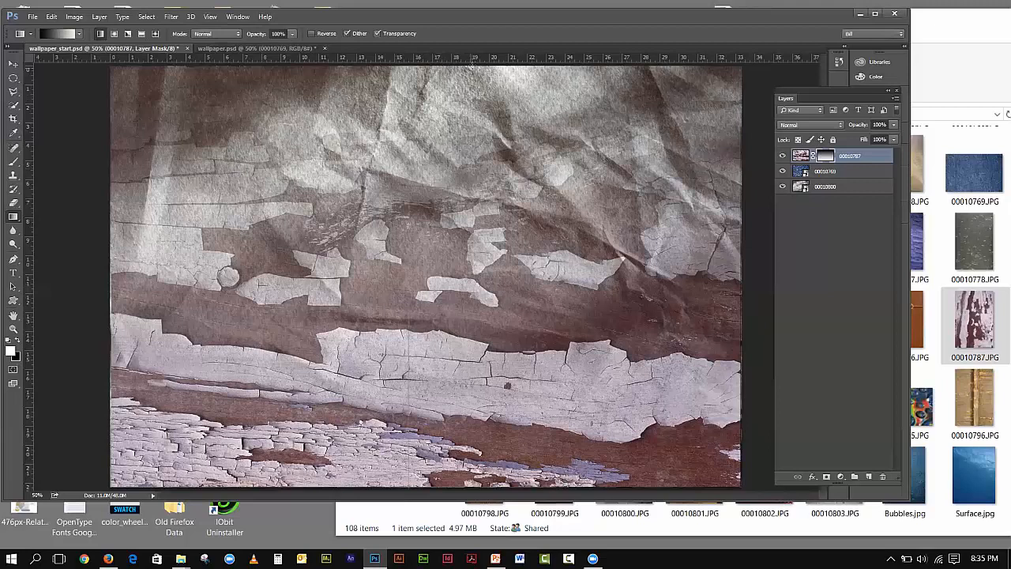
pyautogui.moveTo(471, 66); pyautogui.dragTo(474, 66)
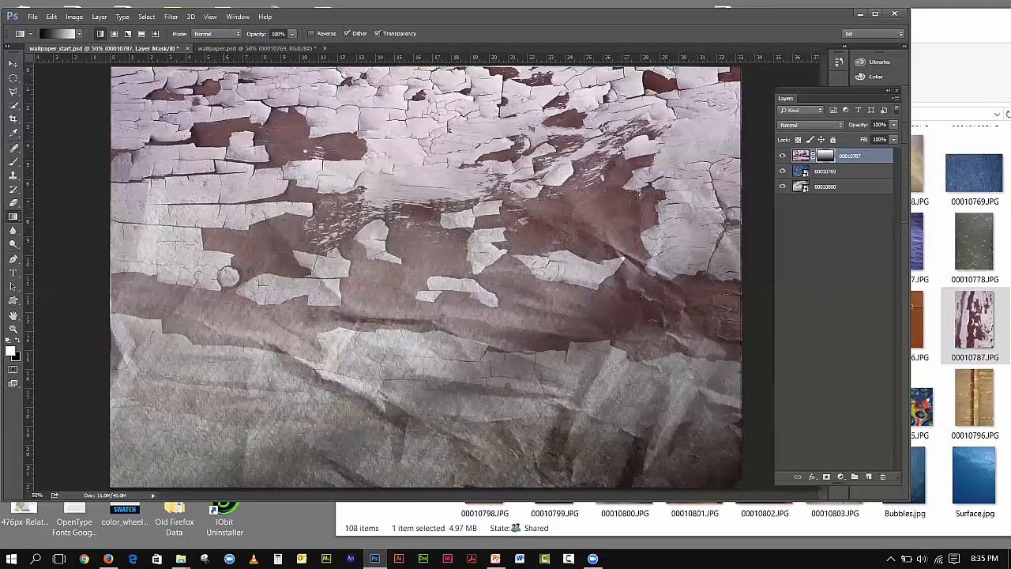
pyautogui.click(237, 48)
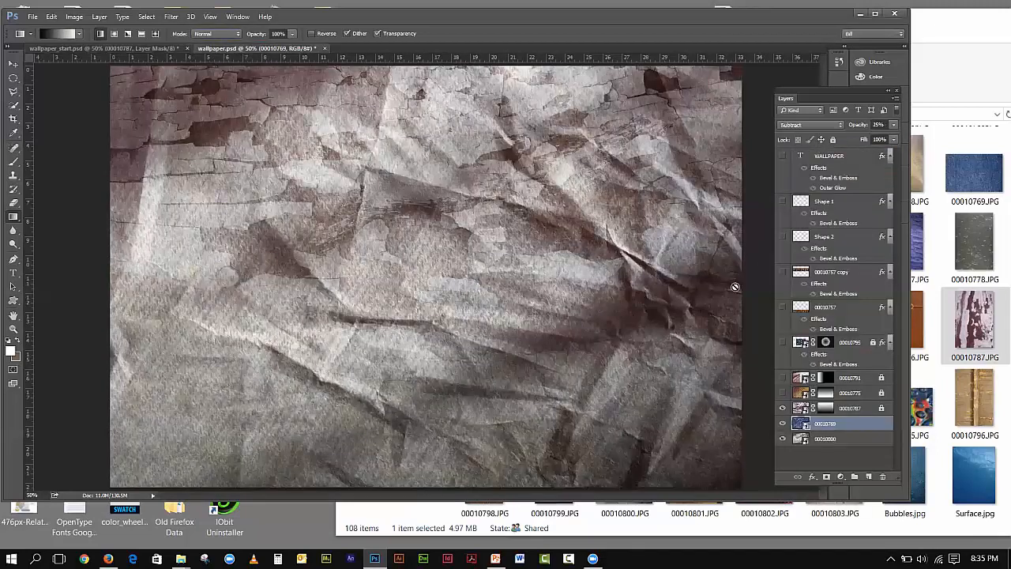
# - In wallpaper.psd, show layer 00010787 and confirm its Soft Light blend mode, then return to wallpaper_start.psd
pyautogui.click(869, 407)
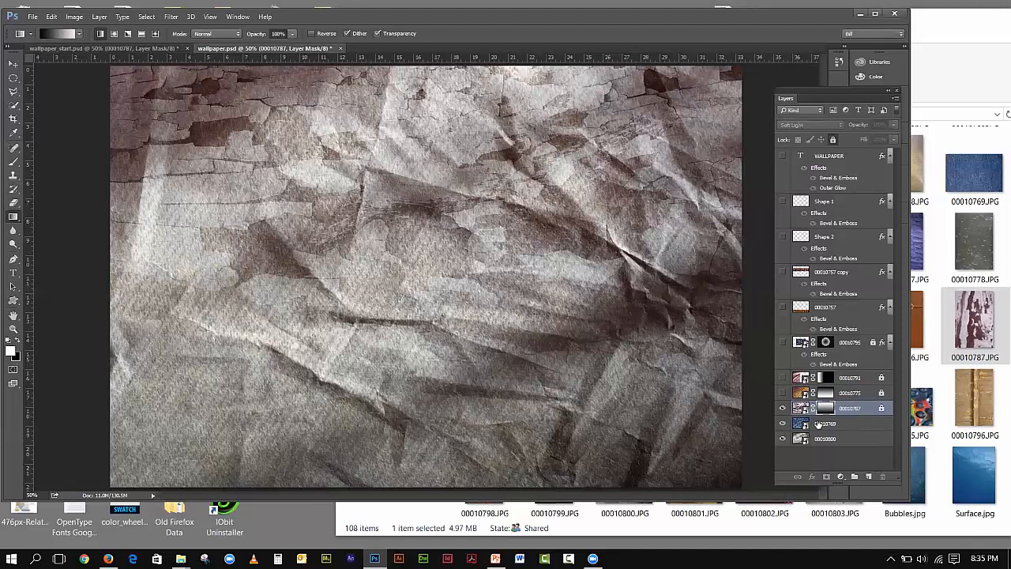
pyautogui.click(782, 407)
pyautogui.click(802, 409)
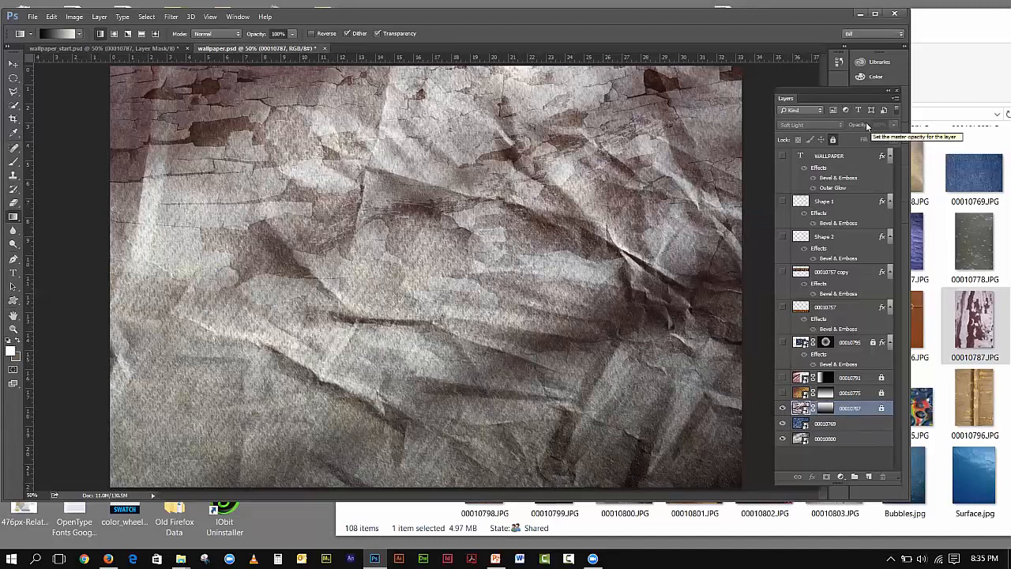
pyautogui.click(881, 409)
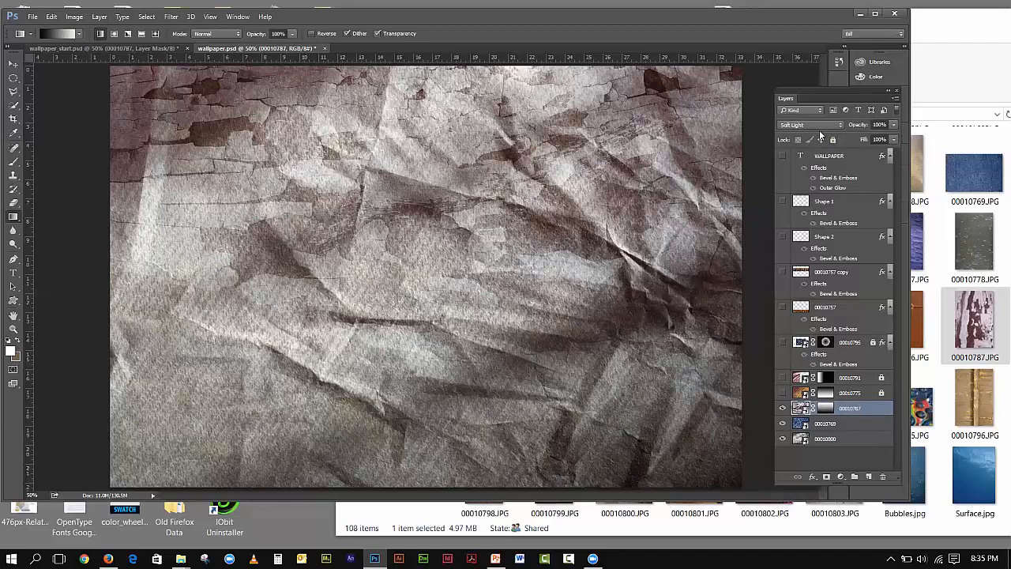
pyautogui.click(101, 49)
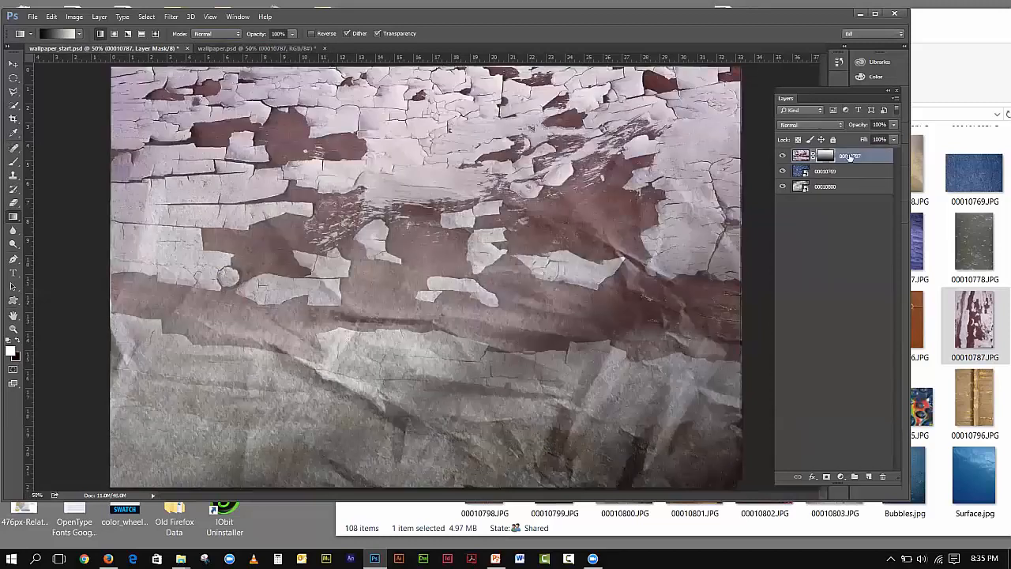
# - Set the 00010787 peeling-paint layer's blend mode to Soft Light
pyautogui.click(849, 156)
pyautogui.click(817, 124)
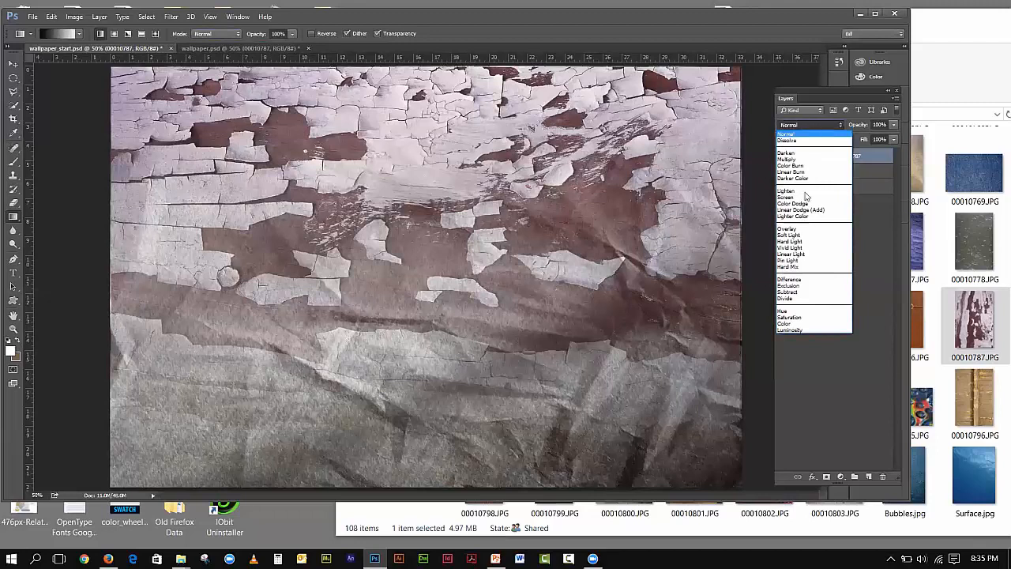
pyautogui.click(804, 235)
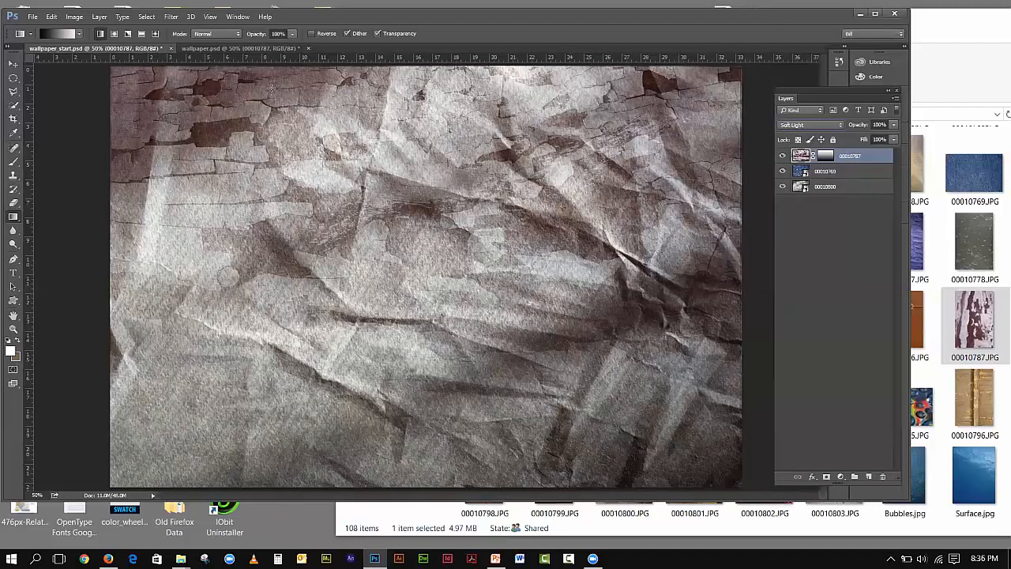
# - Toggle layer 00010791 in wallpaper.psd to preview its effect, then return to wallpaper_start.psd
pyautogui.click(203, 50)
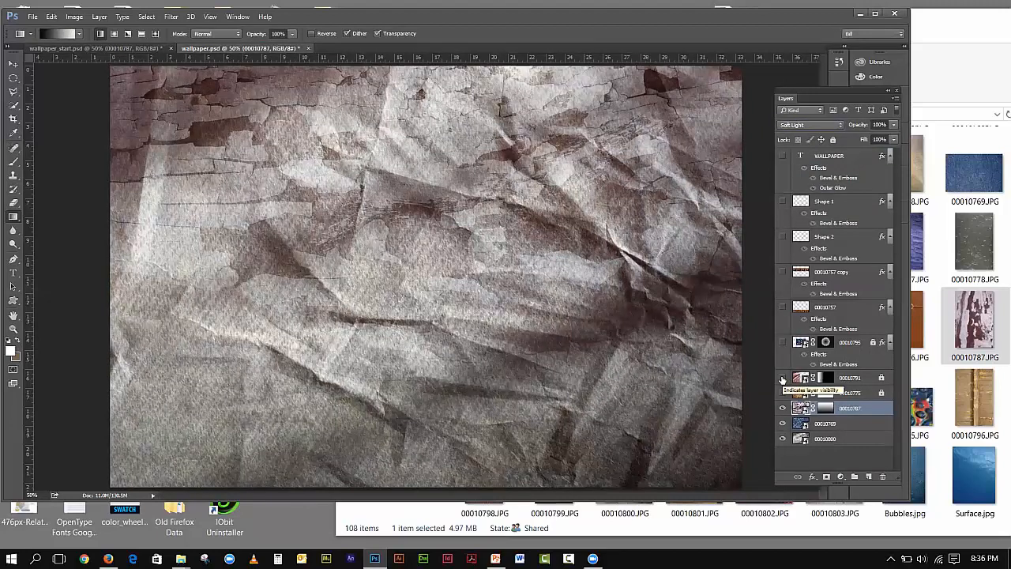
pyautogui.click(782, 378)
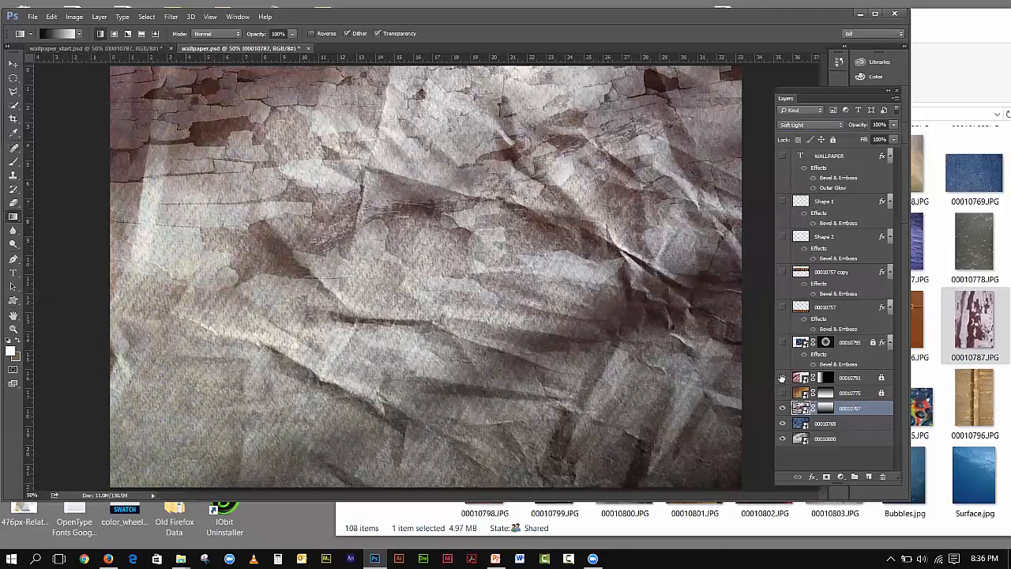
pyautogui.click(782, 378)
pyautogui.click(94, 48)
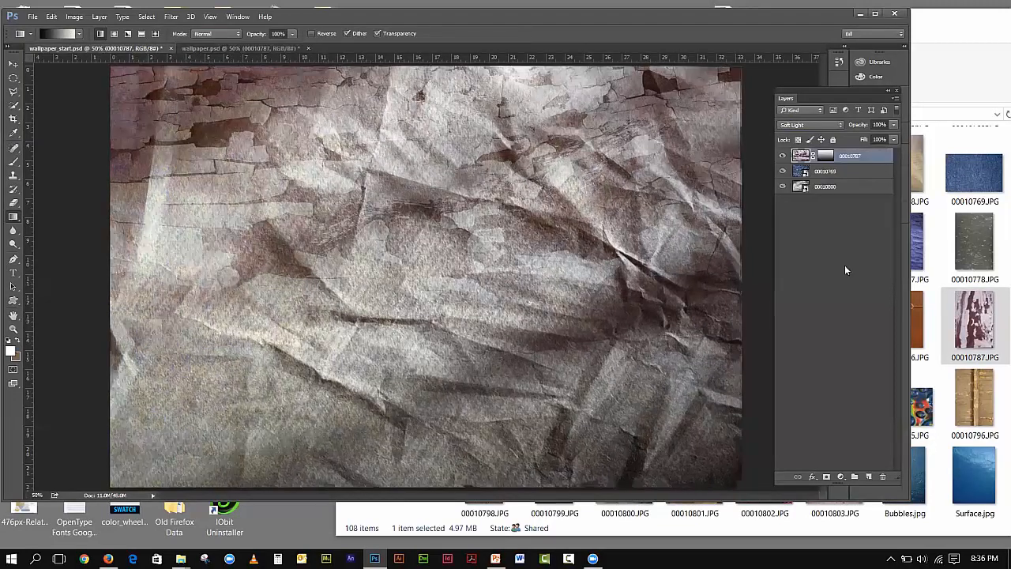
# - Drop the silk texture 00010791.JPG into wallpaper_start.psd and move it to the canvas's left edge
pyautogui.click(970, 314)
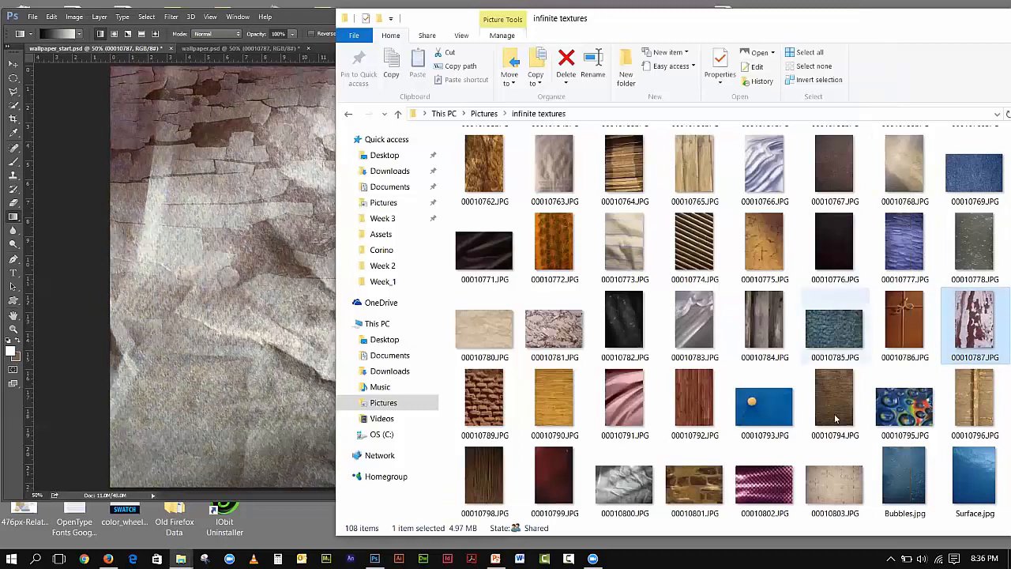
pyautogui.moveTo(618, 404); pyautogui.dragTo(166, 286)
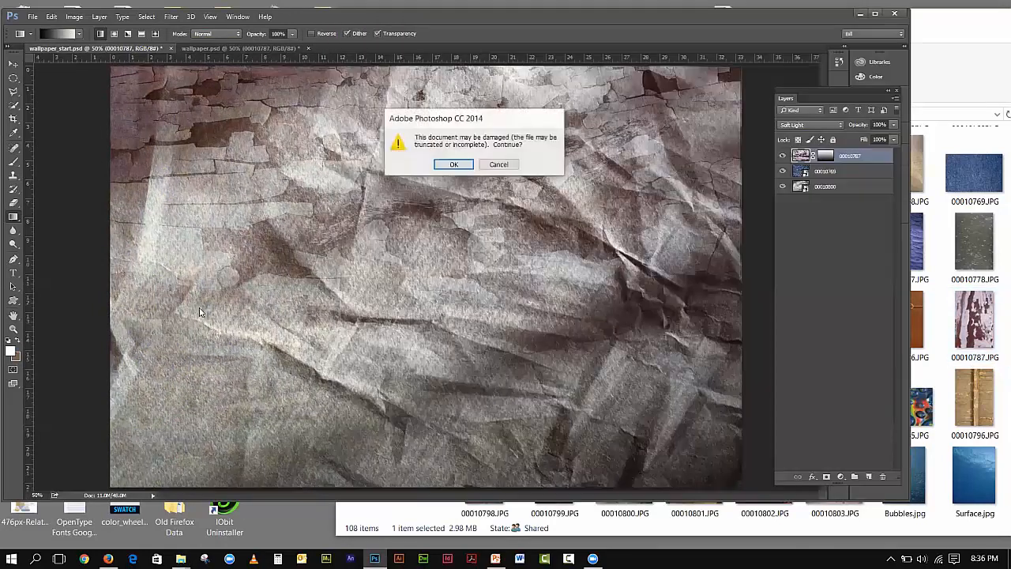
pyautogui.click(454, 164)
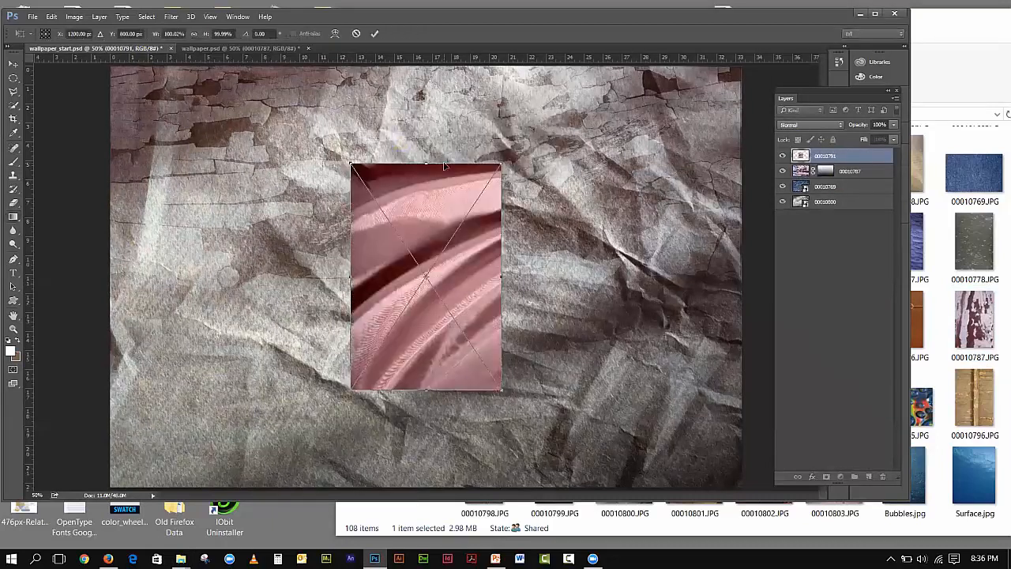
pyautogui.moveTo(375, 178); pyautogui.dragTo(118, 132)
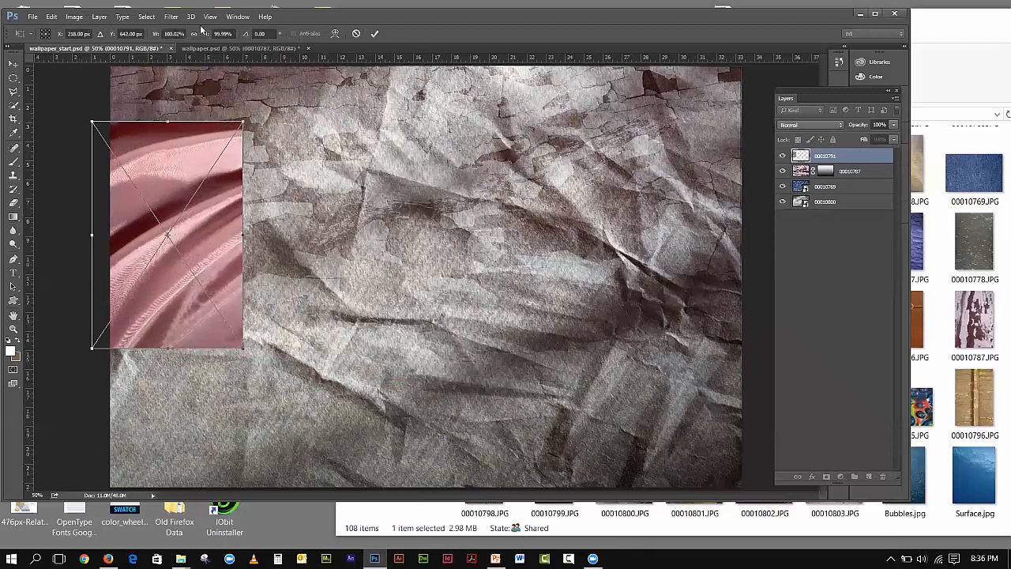
pyautogui.click(210, 16)
pyautogui.click(237, 124)
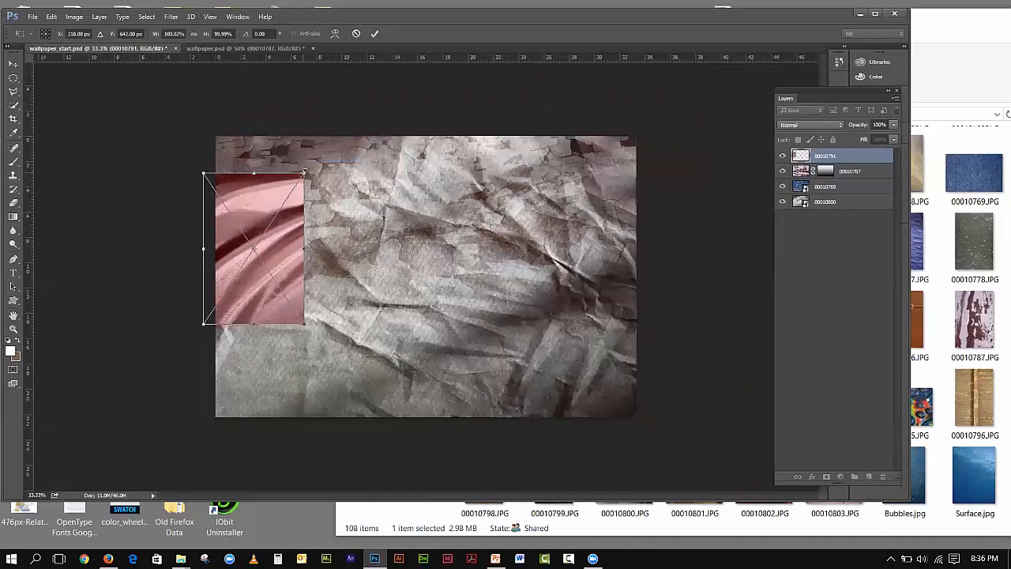
# - Enlarge the silk image to fill the canvas height, commit the placement, and shift it right
pyautogui.moveTo(305, 171); pyautogui.dragTo(339, 124)
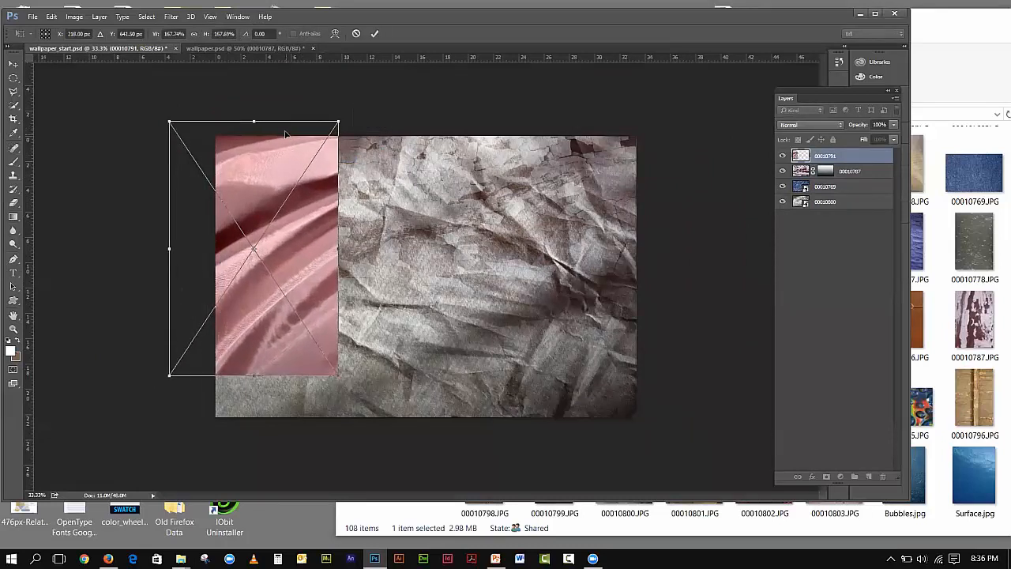
pyautogui.moveTo(283, 136); pyautogui.dragTo(286, 144)
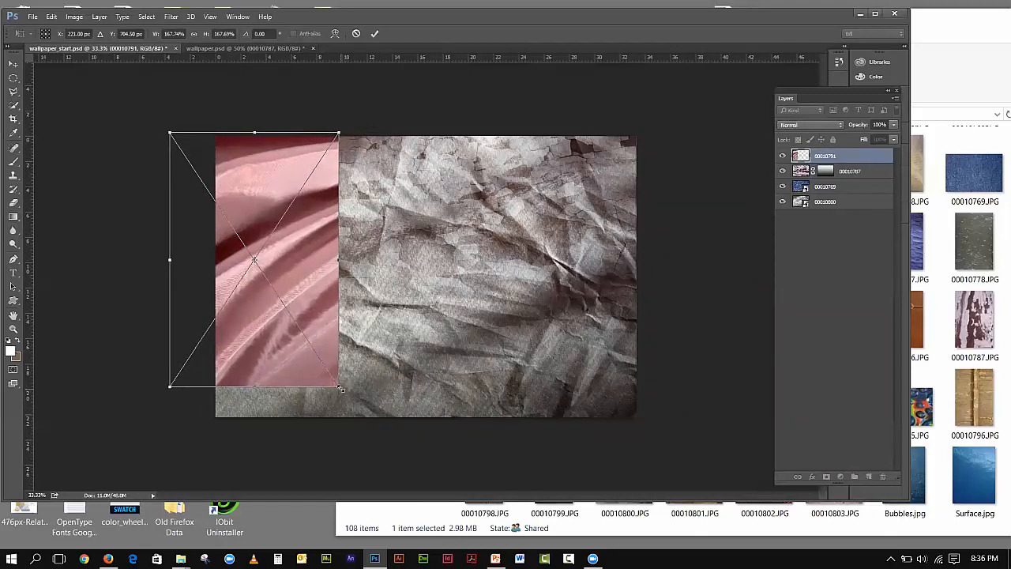
pyautogui.moveTo(341, 388); pyautogui.dragTo(363, 422)
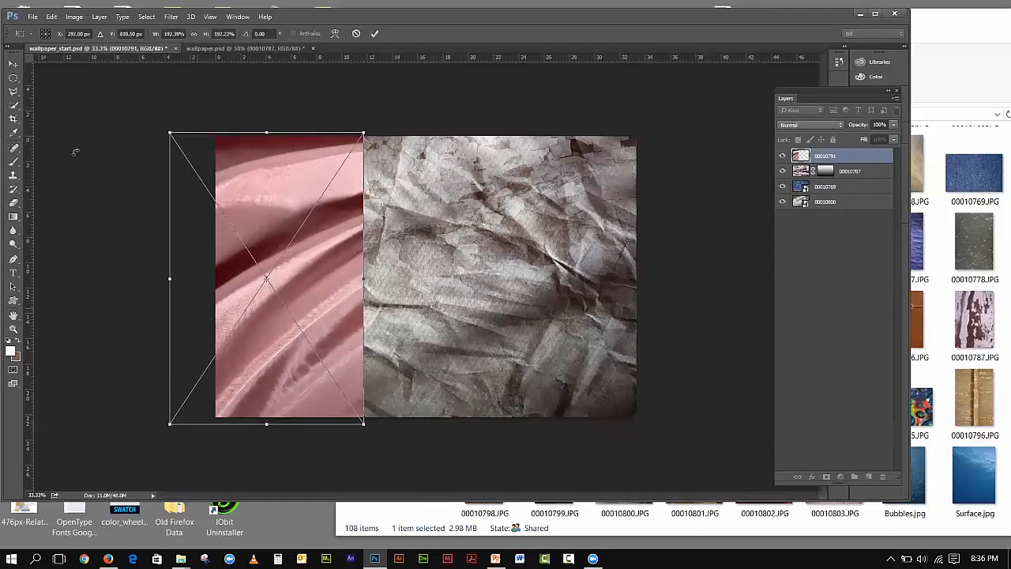
pyautogui.click(12, 64)
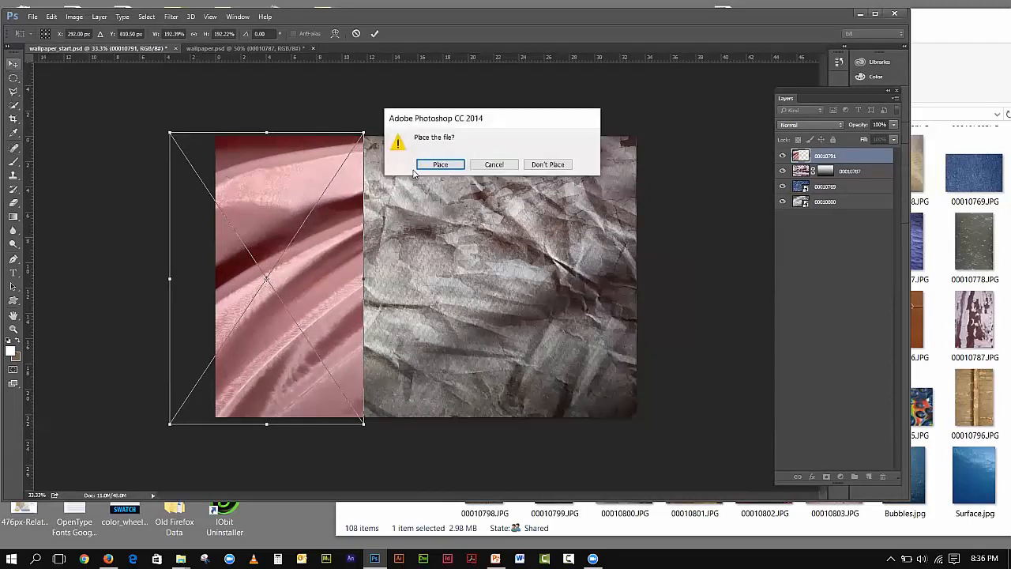
pyautogui.click(440, 165)
pyautogui.moveTo(280, 219); pyautogui.dragTo(308, 219)
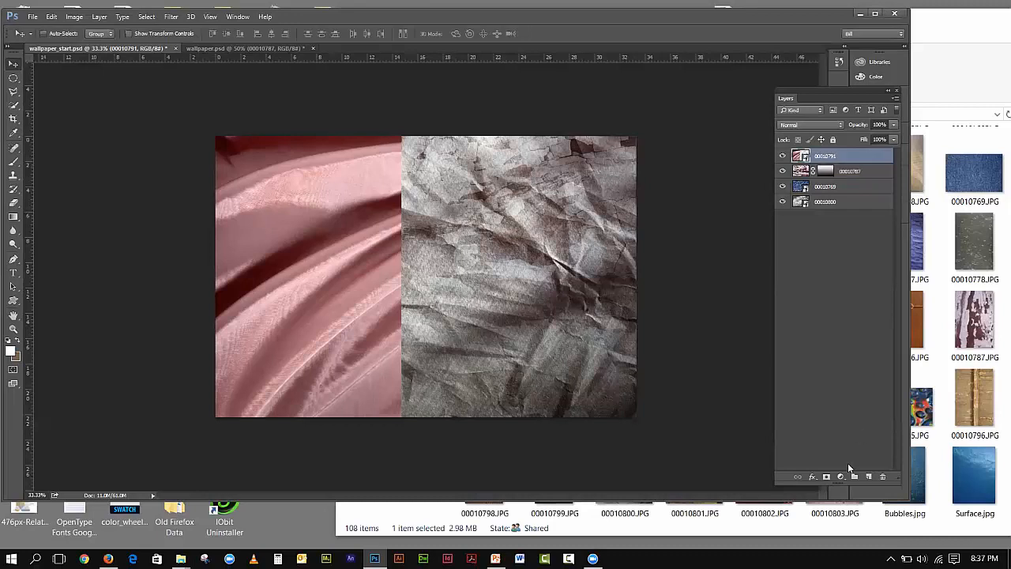
# - Add a mask to silk layer 00010791 and draw a horizontal gradient fading the silk toward the right
pyautogui.click(826, 477)
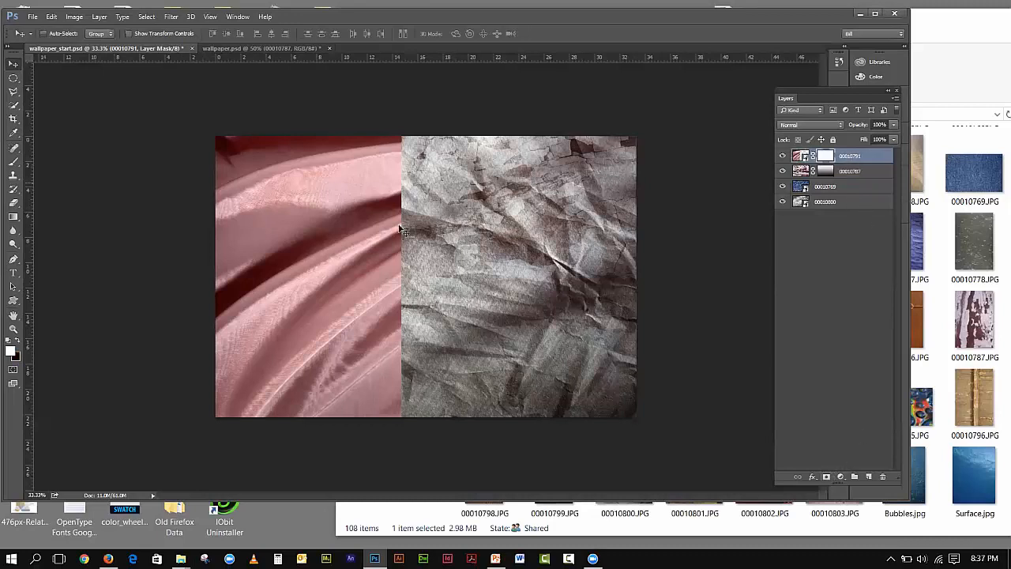
pyautogui.click(12, 216)
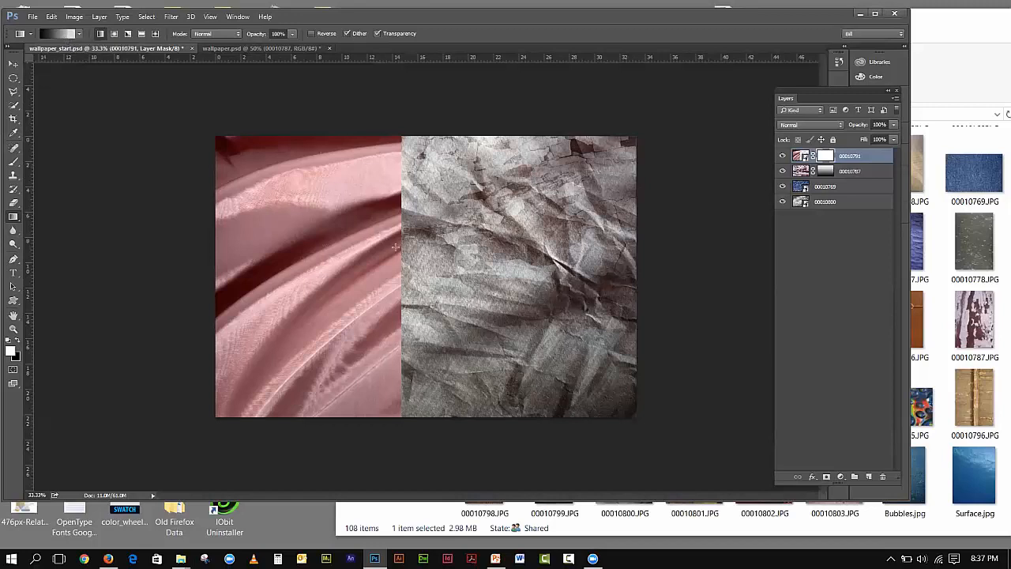
pyautogui.moveTo(403, 263); pyautogui.dragTo(204, 229)
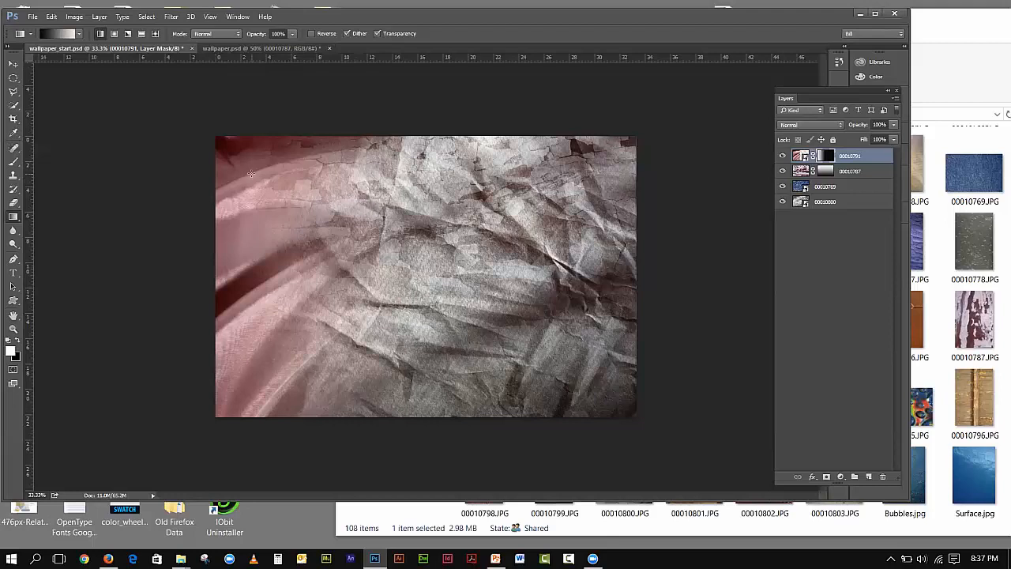
# - Look up the 00010791 blend mode in wallpaper.psd and set the silk layer to Saturation
pyautogui.click(223, 51)
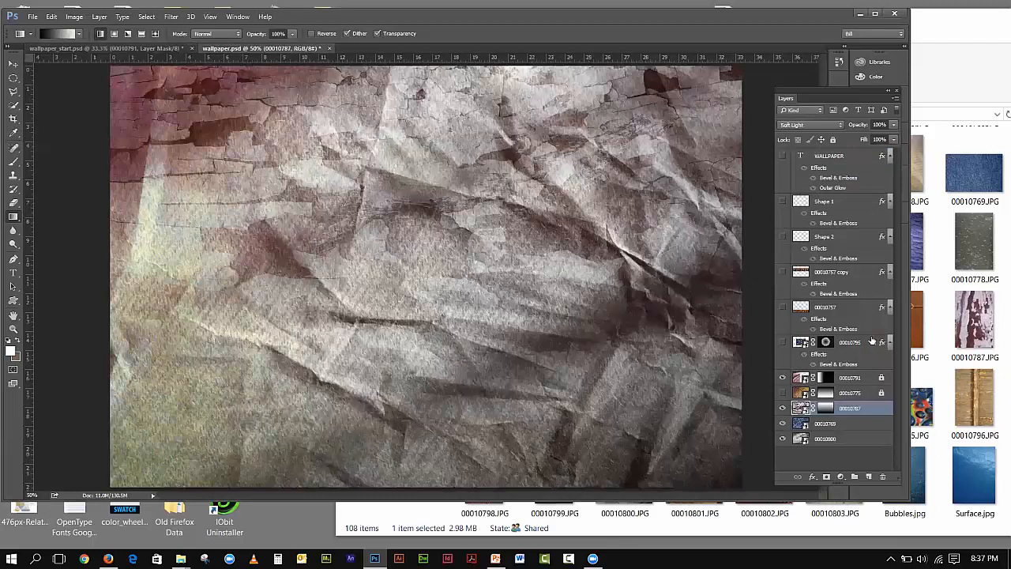
pyautogui.click(880, 378)
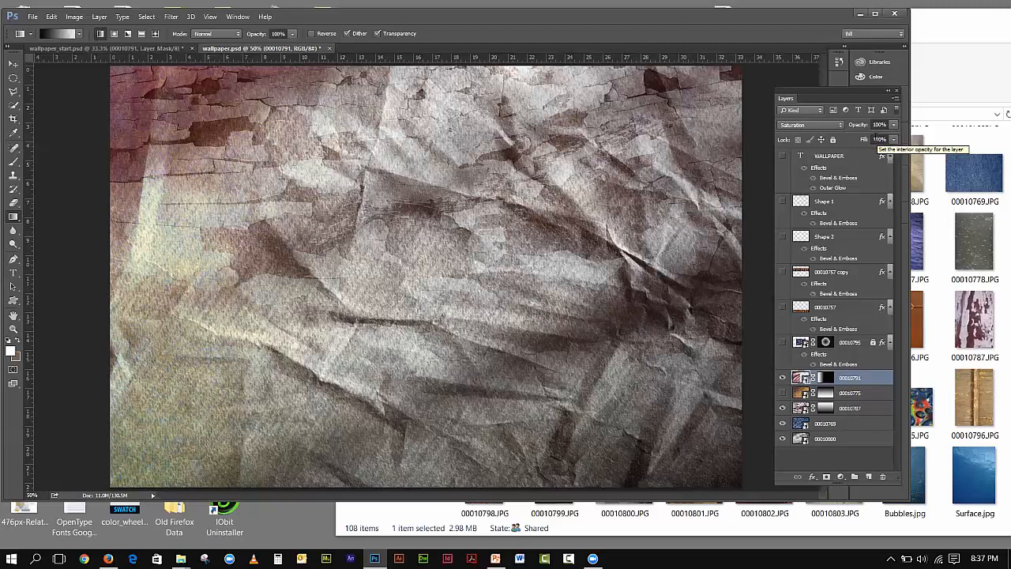
pyautogui.click(144, 49)
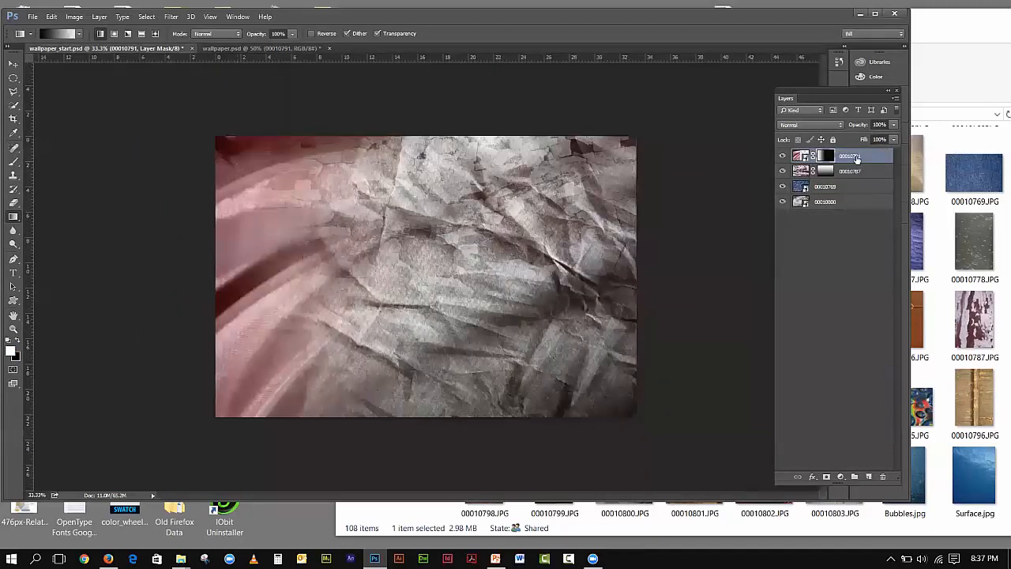
pyautogui.click(854, 156)
pyautogui.click(810, 124)
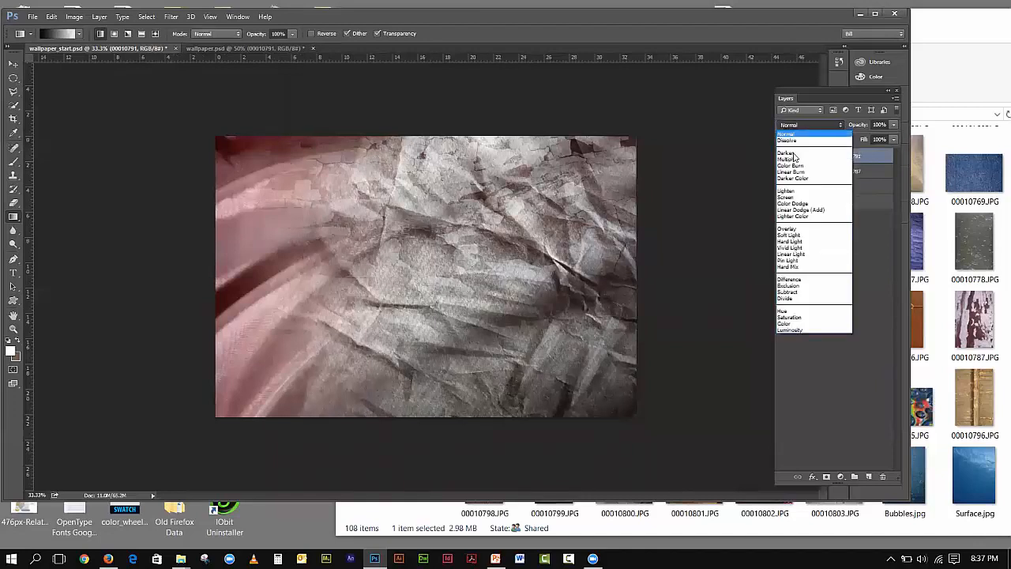
pyautogui.click(791, 317)
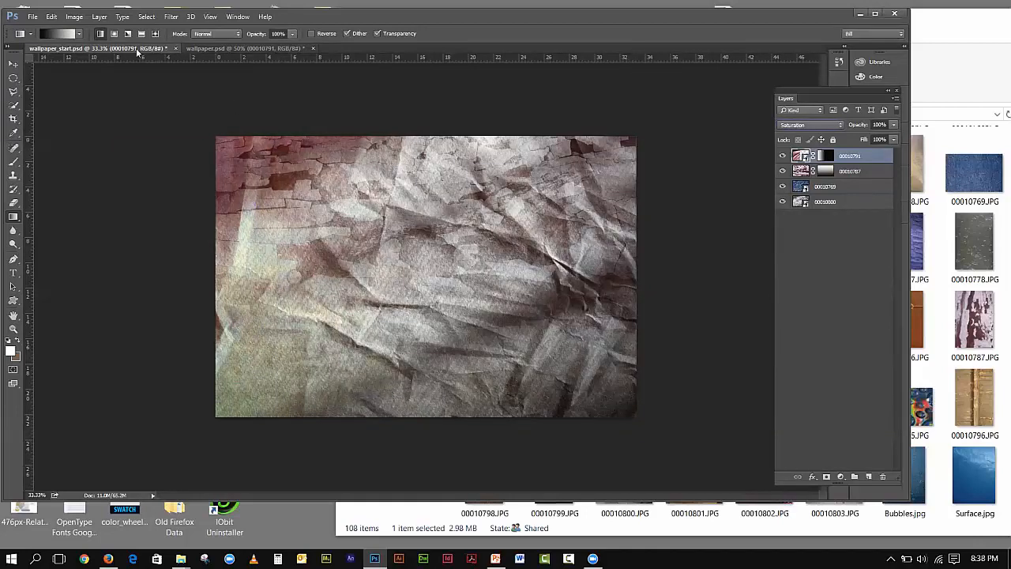
# - Compare wallpaper_start.psd against the wallpaper.psd reference
pyautogui.click(194, 49)
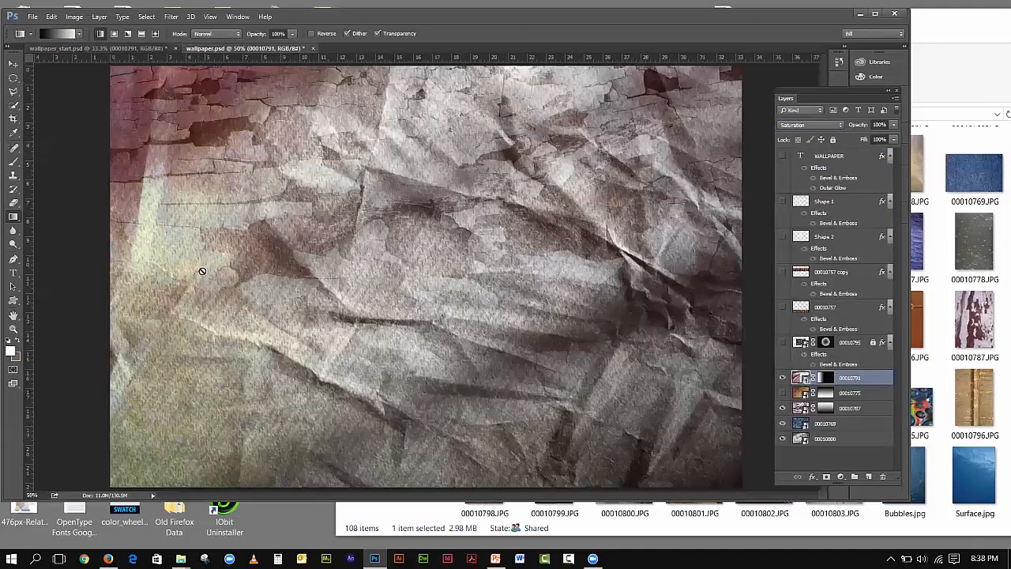
pyautogui.click(97, 50)
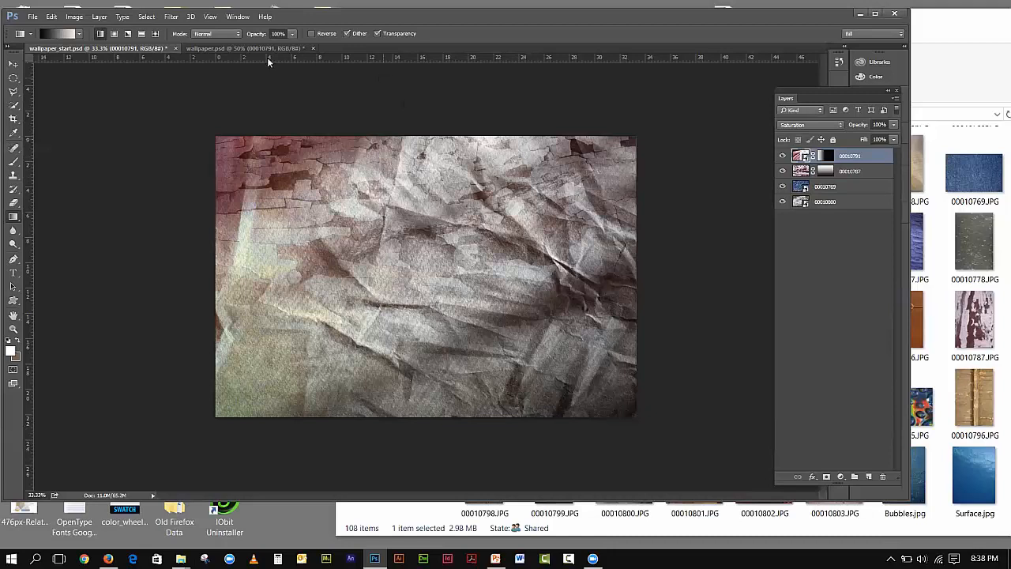
pyautogui.click(219, 50)
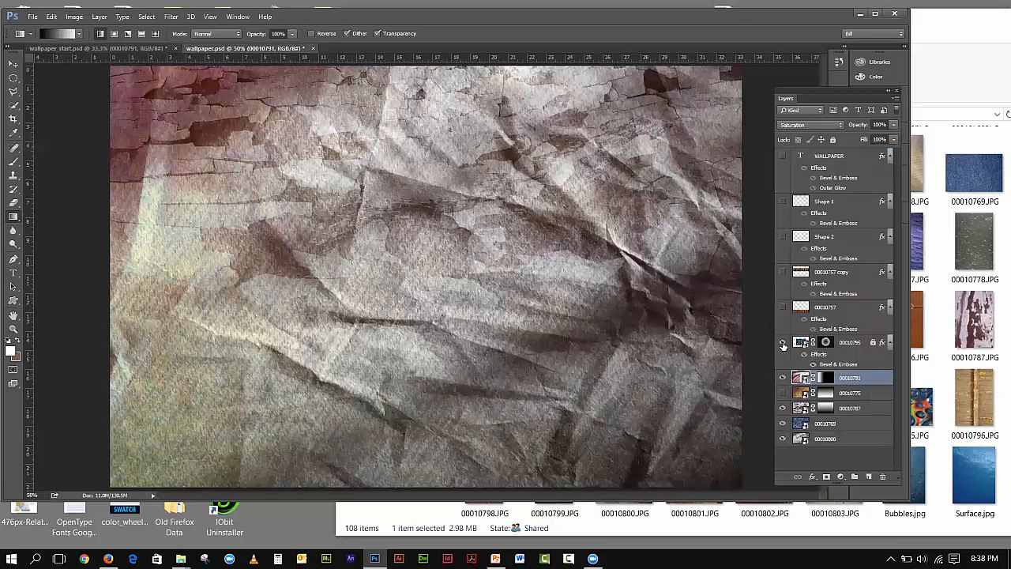
# - Show the bubble layer 00010795 in wallpaper.psd and disable its mask to reveal the full droplet image
pyautogui.click(783, 343)
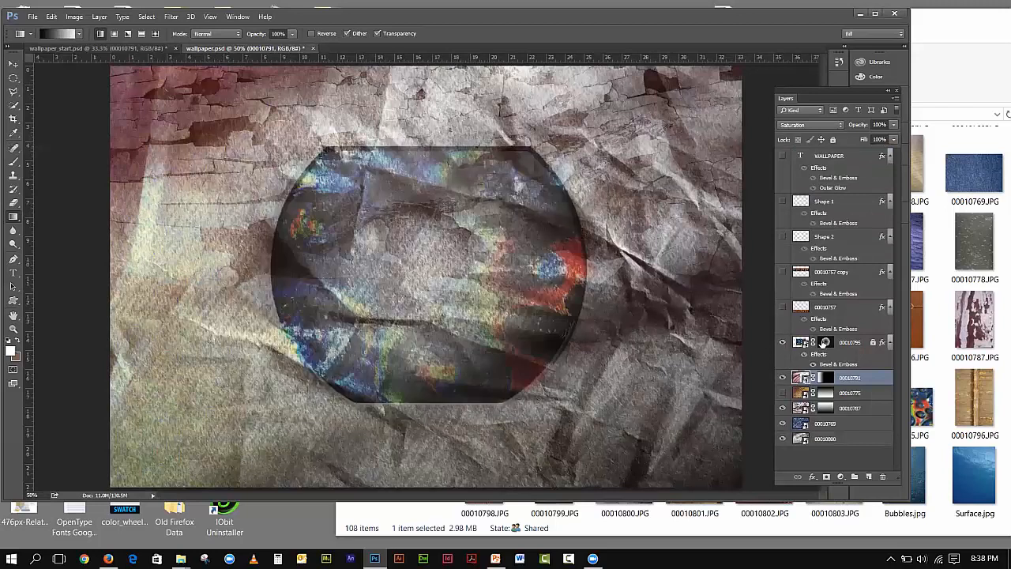
pyautogui.click(825, 343)
pyautogui.rightClick(824, 343)
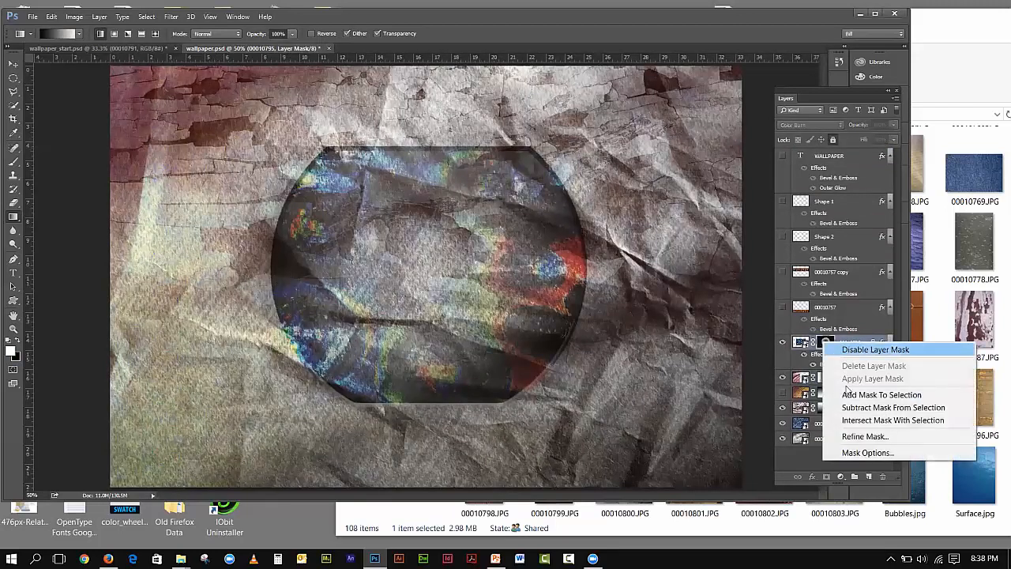
pyautogui.click(861, 349)
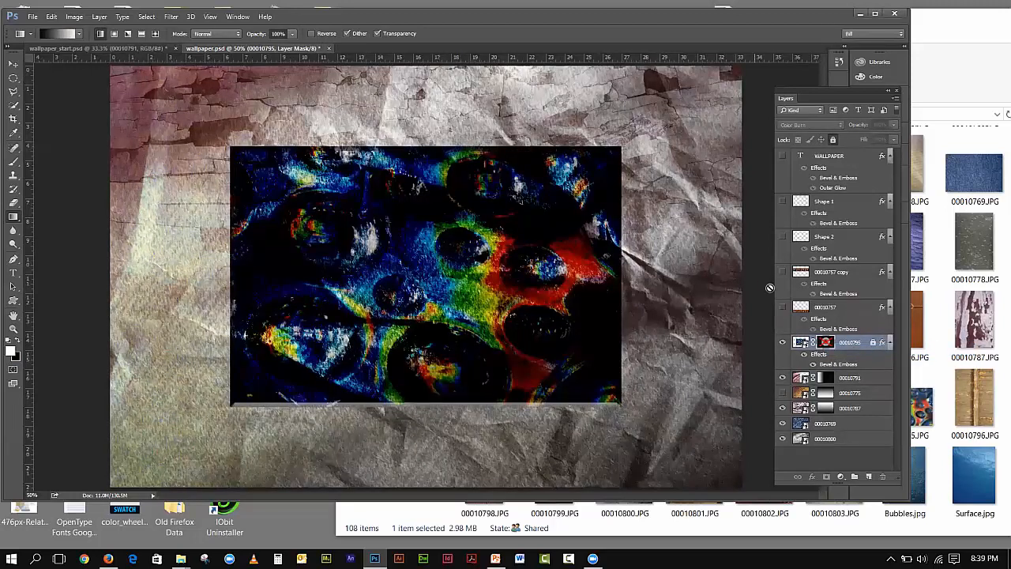
pyautogui.click(801, 343)
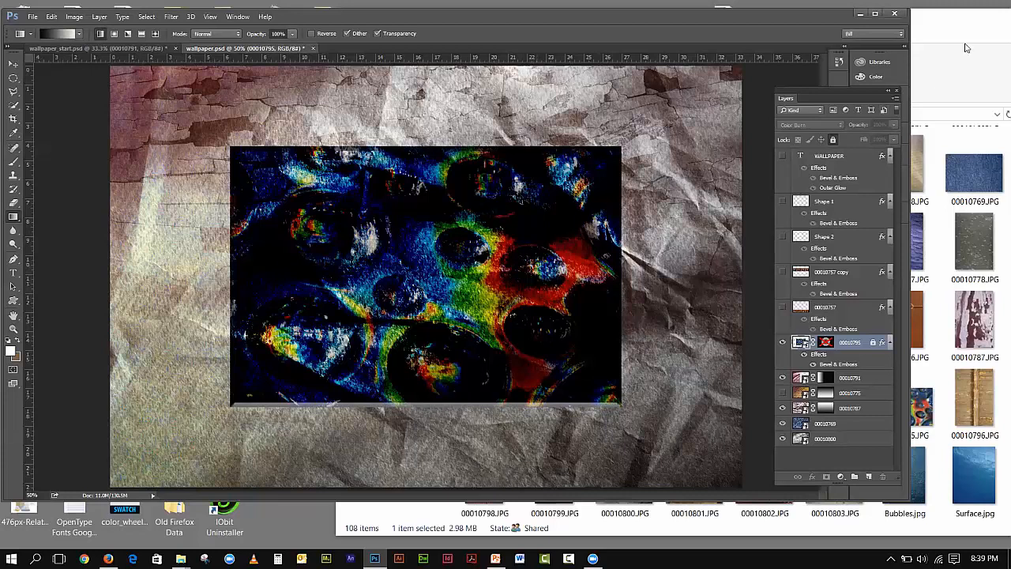
pyautogui.click(941, 91)
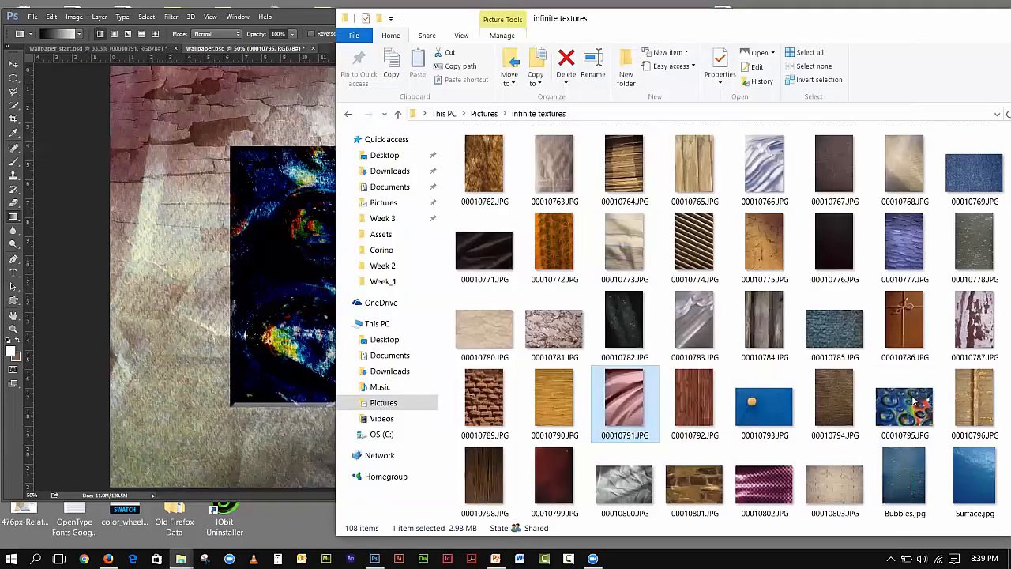
# - Drop bubble texture 00010795 onto wallpaper_start.psd, scale it to about 140%, and commit the placement
pyautogui.click(299, 15)
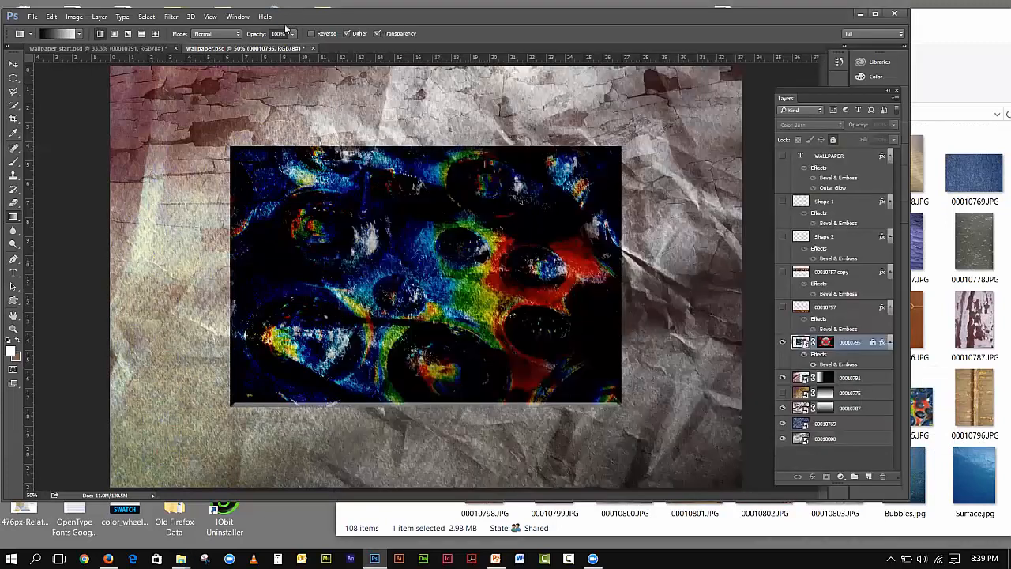
pyautogui.click(99, 49)
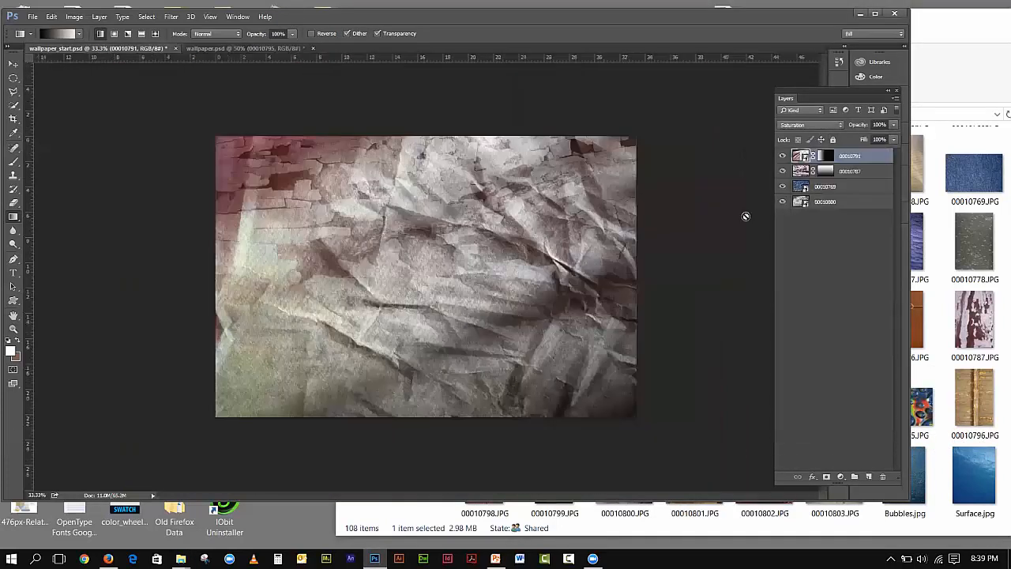
pyautogui.moveTo(919, 409); pyautogui.dragTo(433, 264)
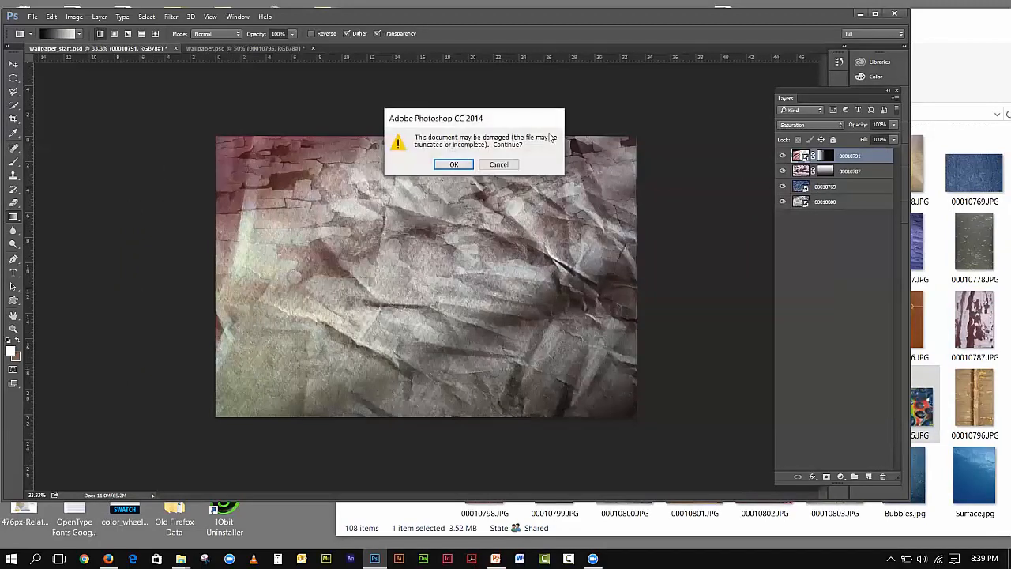
pyautogui.click(455, 168)
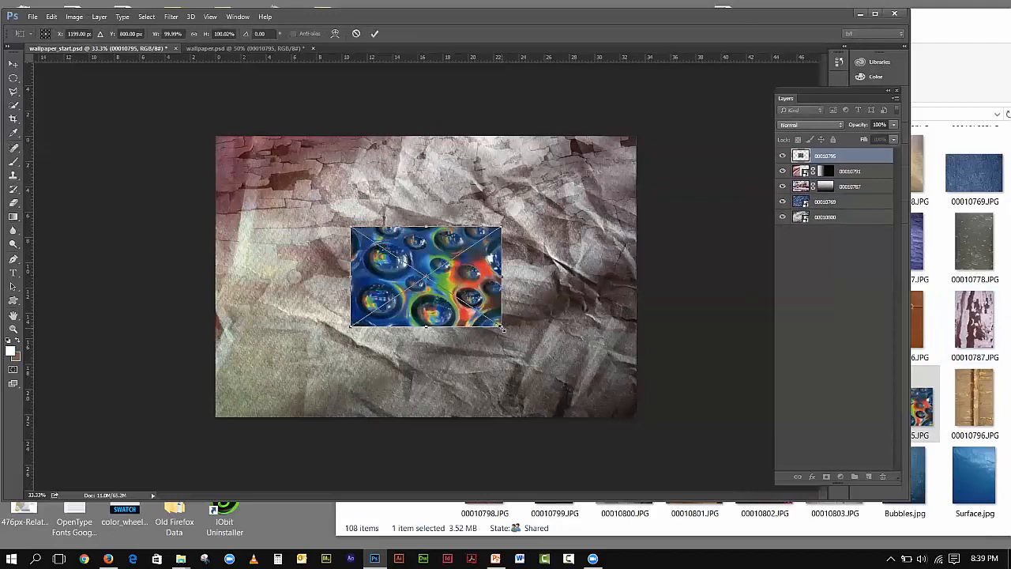
pyautogui.moveTo(501, 327); pyautogui.dragTo(543, 340)
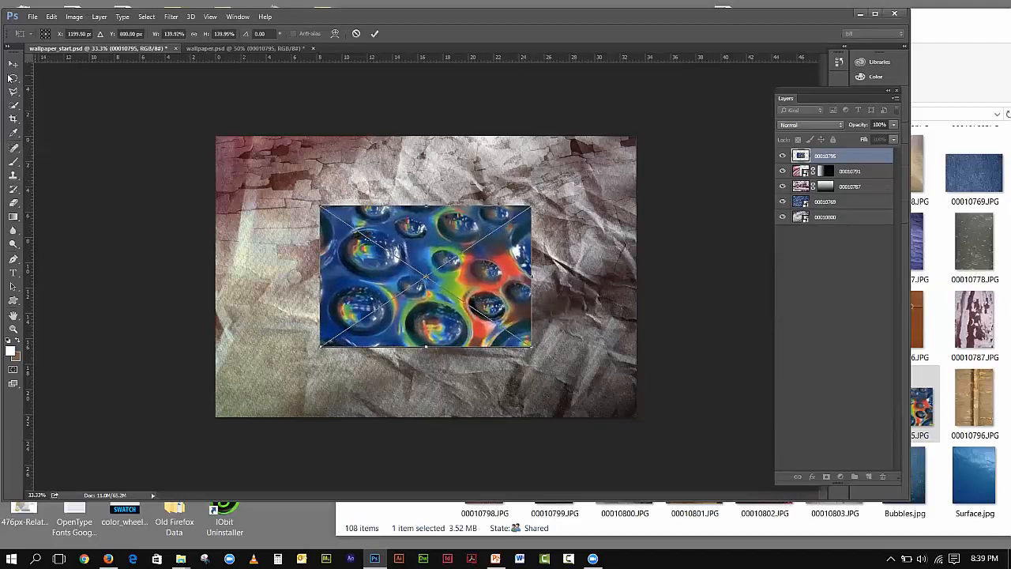
pyautogui.click(13, 64)
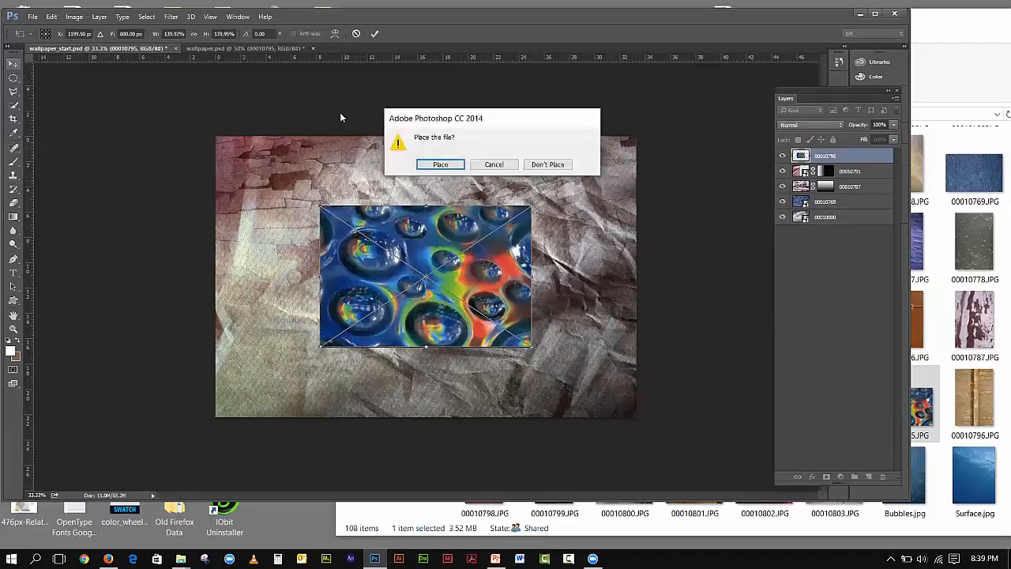
pyautogui.click(440, 164)
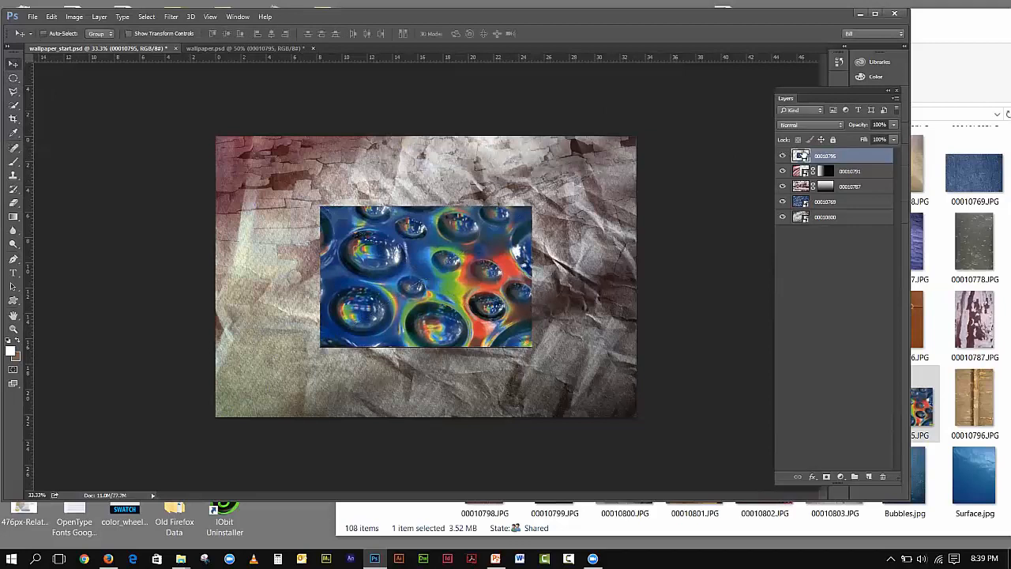
# - Set layer 00010795's blend mode to Color Burn after a quick look at the reference document
pyautogui.click(808, 131)
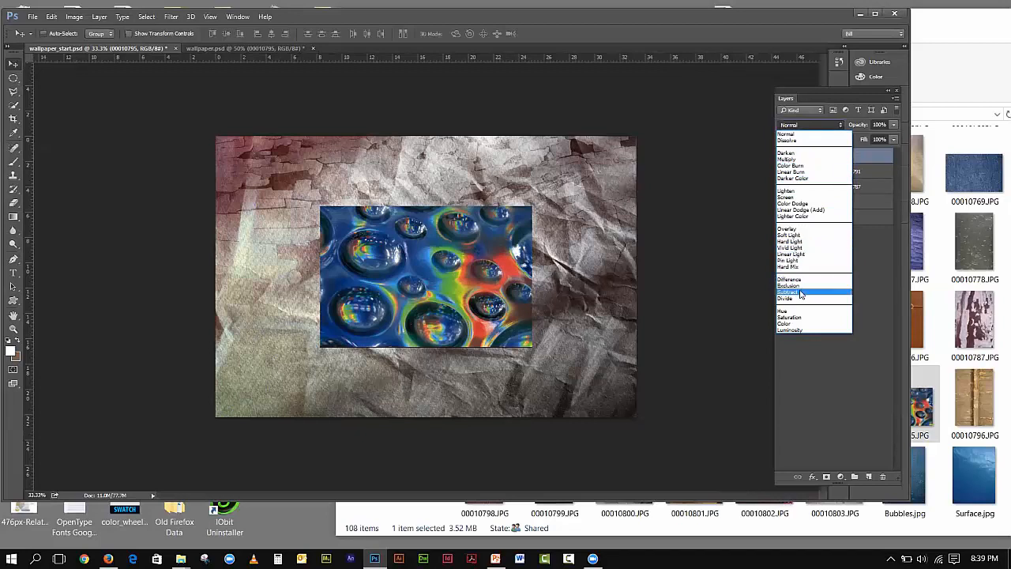
pyautogui.click(200, 53)
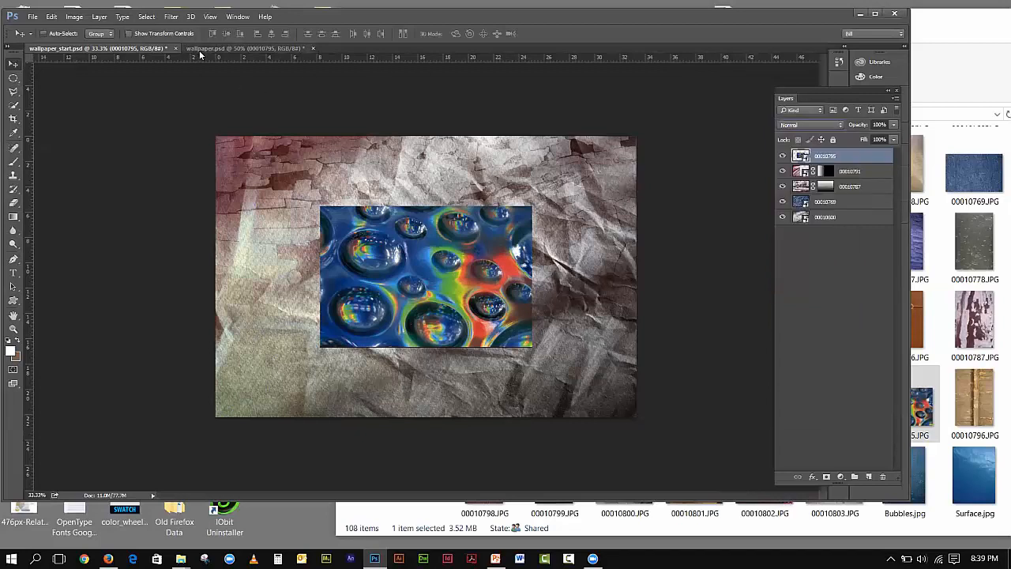
pyautogui.click(201, 50)
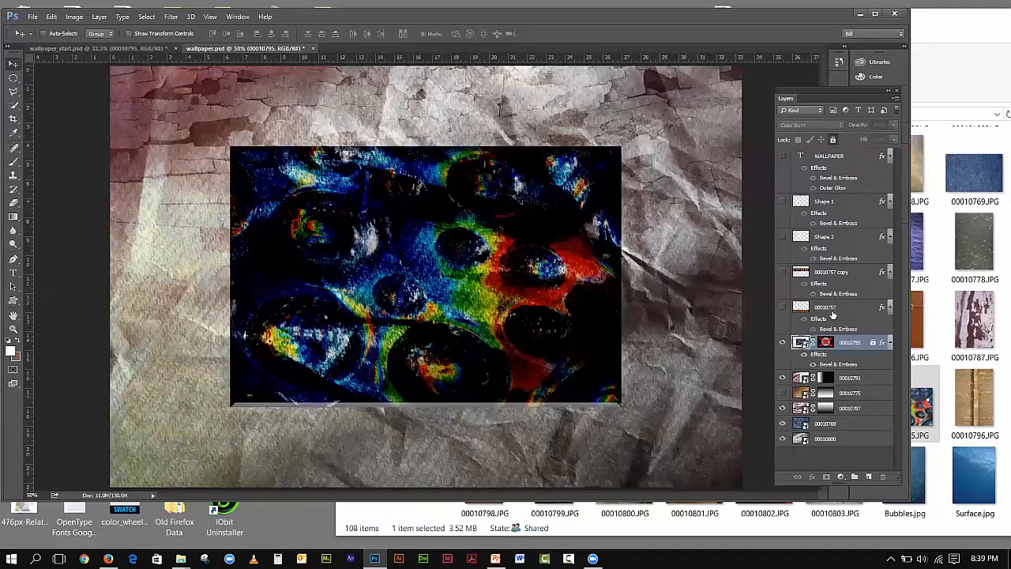
pyautogui.click(158, 51)
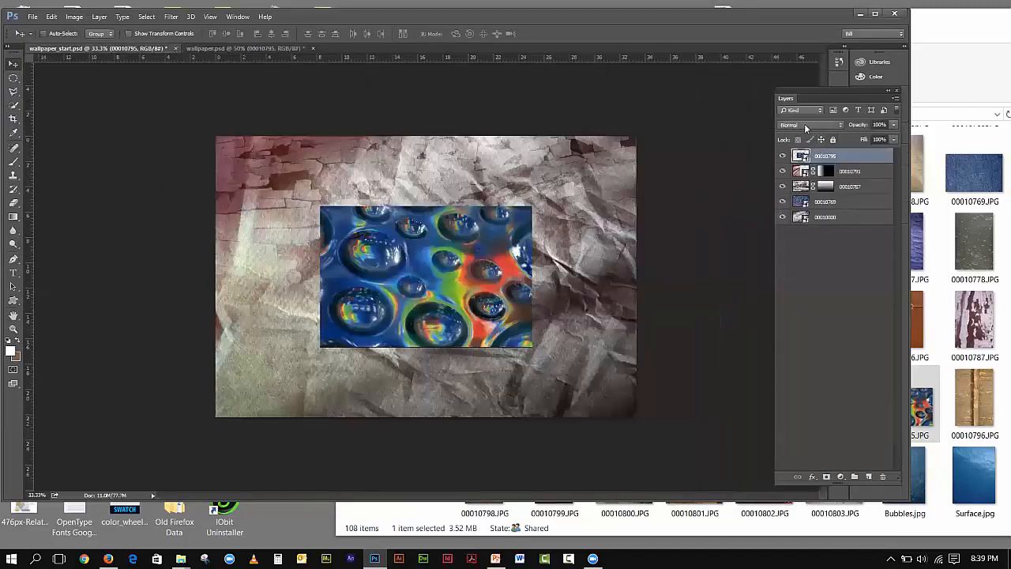
pyautogui.click(805, 126)
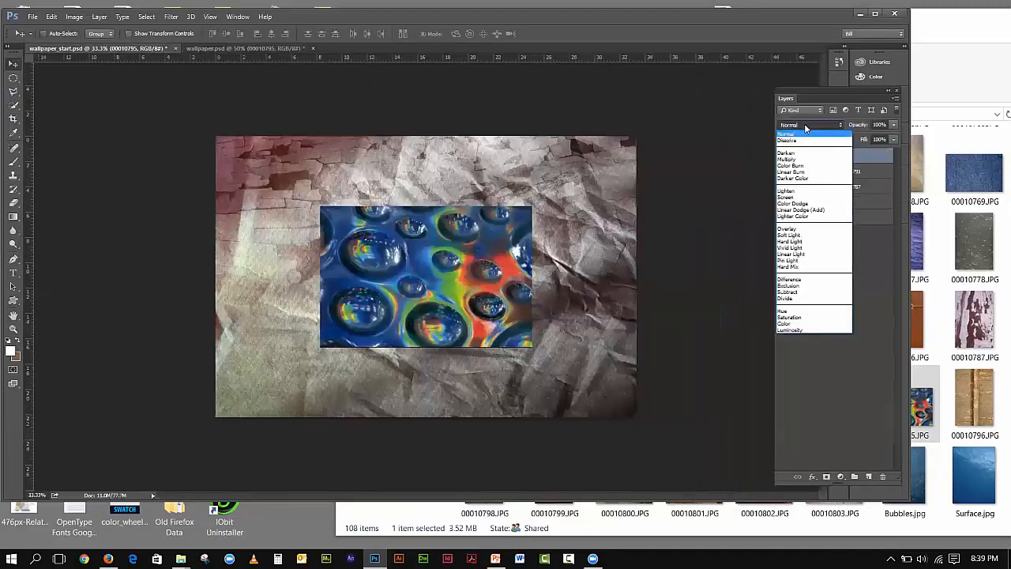
pyautogui.click(798, 165)
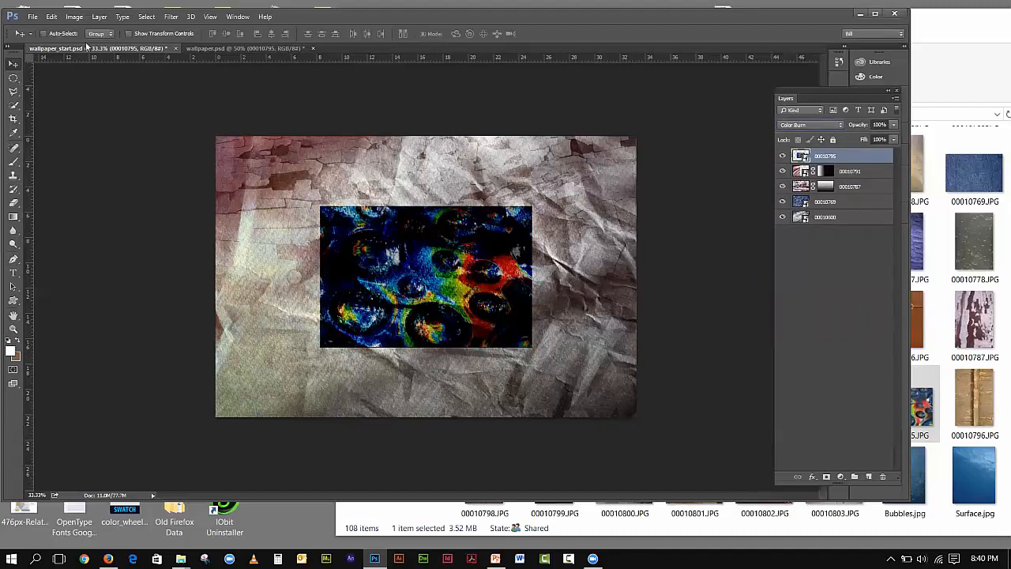
# - Re-enable the circular mask on the reference bubble layer in wallpaper.psd, then return
pyautogui.click(190, 49)
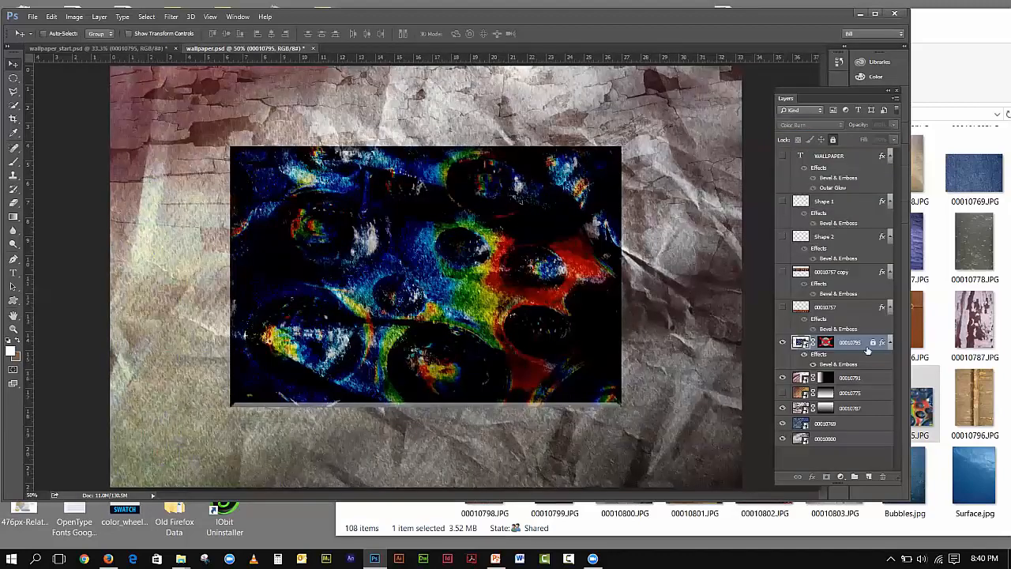
pyautogui.keyDown('shift'); pyautogui.click(825, 342); pyautogui.keyUp('shift')
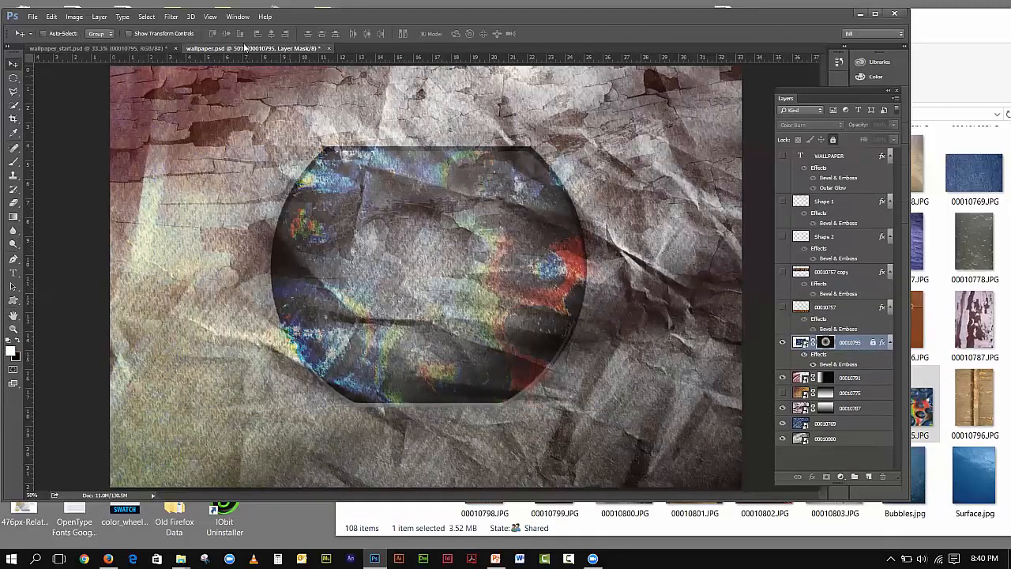
pyautogui.click(128, 49)
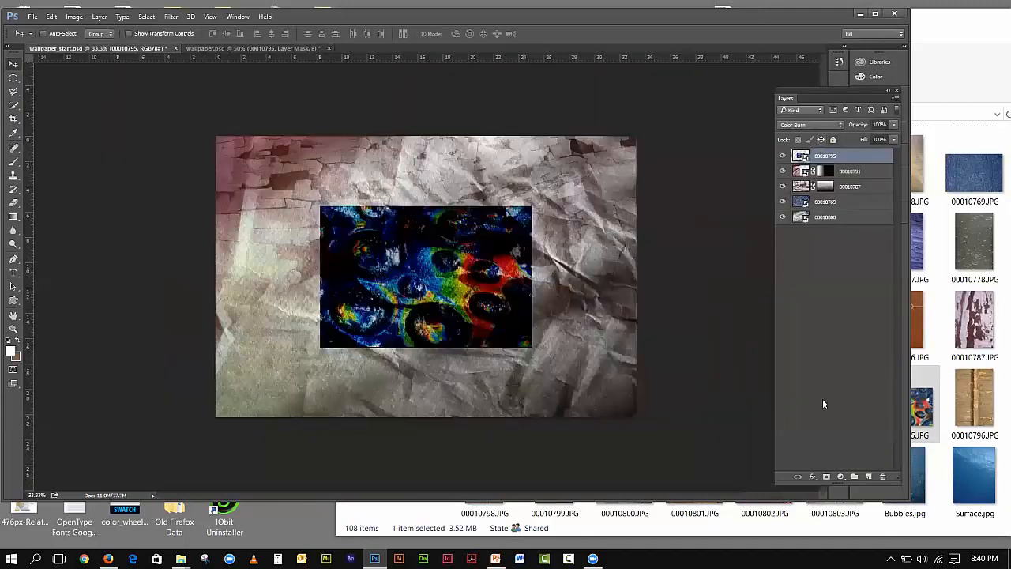
# - Add a layer mask to the bubble layer and draw a radial gradient outward from its centre
pyautogui.click(826, 476)
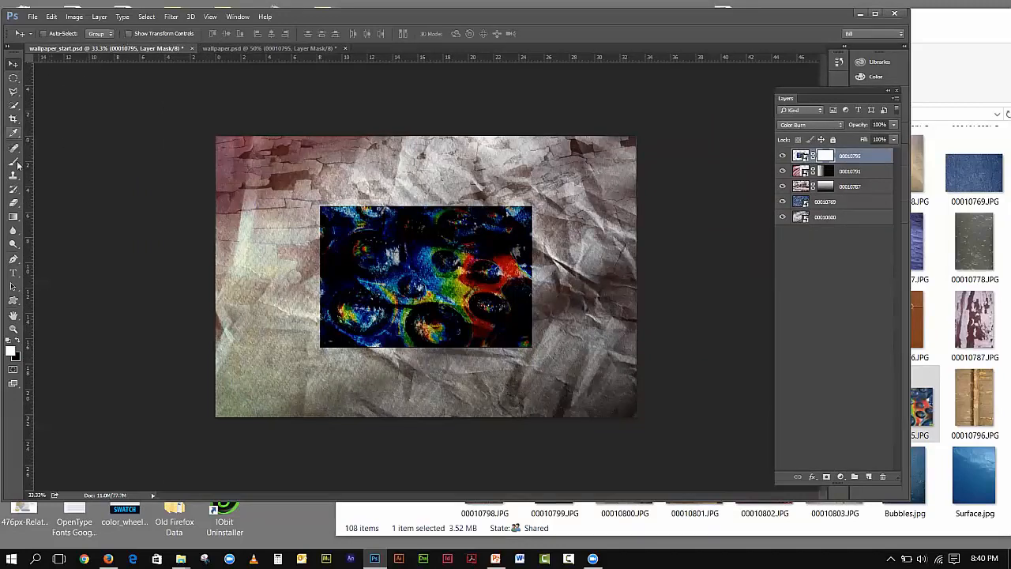
pyautogui.click(13, 216)
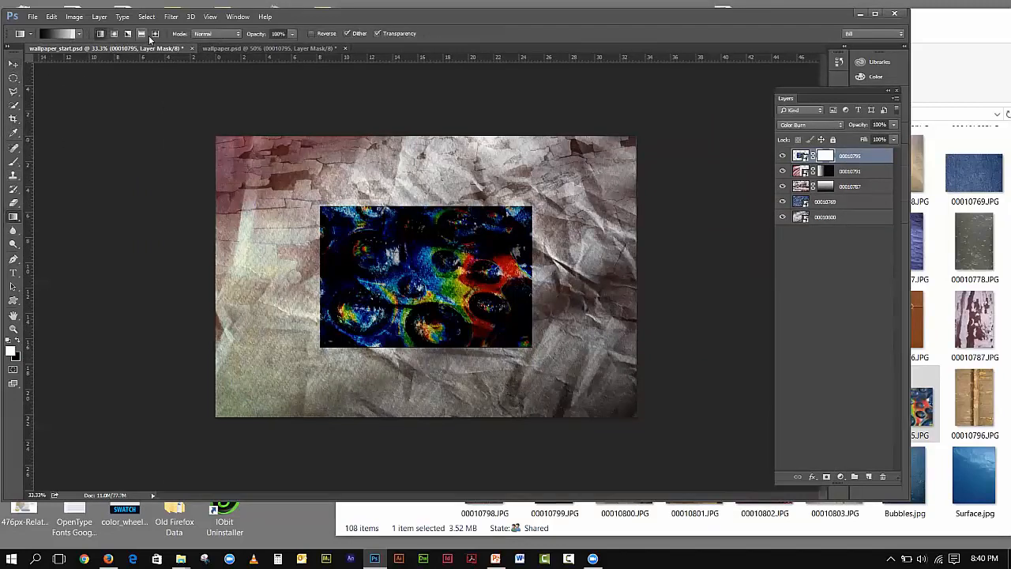
pyautogui.click(114, 33)
pyautogui.moveTo(425, 261); pyautogui.dragTo(421, 196)
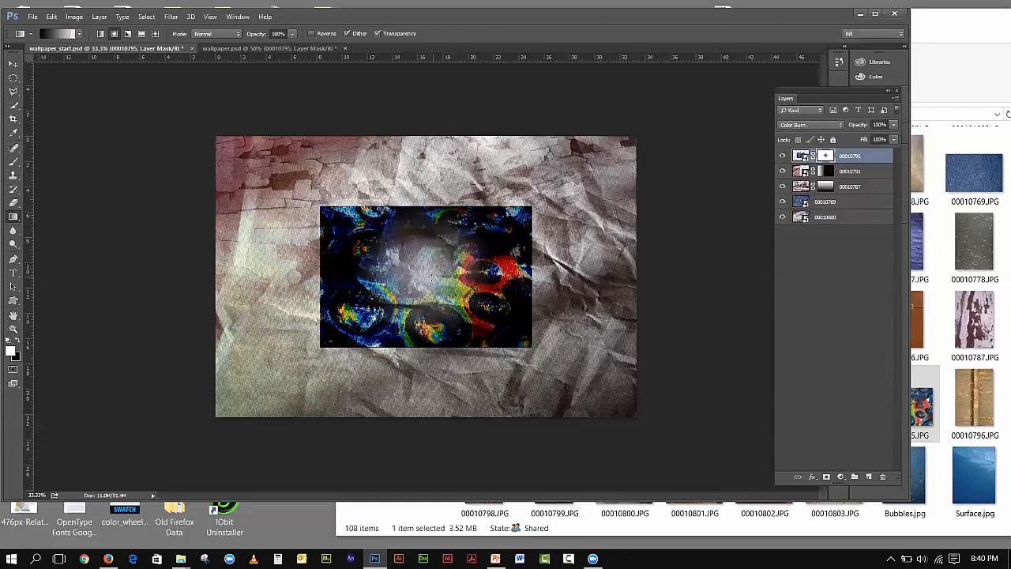
pyautogui.moveTo(421, 270); pyautogui.dragTo(427, 135)
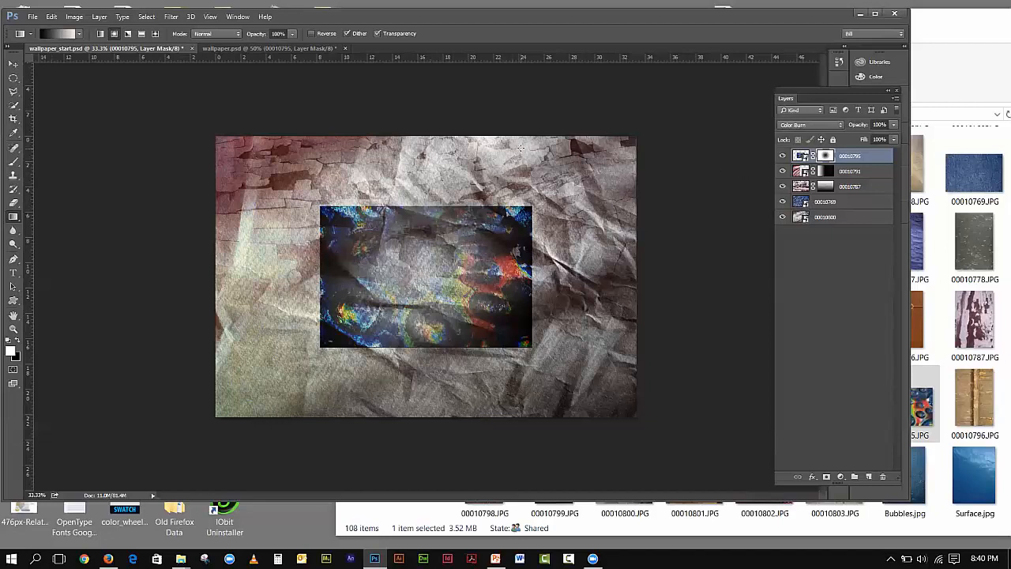
# - Compare with the wallpaper.psd reference, targeting its layer image, then return to wallpaper_start.psd
pyautogui.click(229, 49)
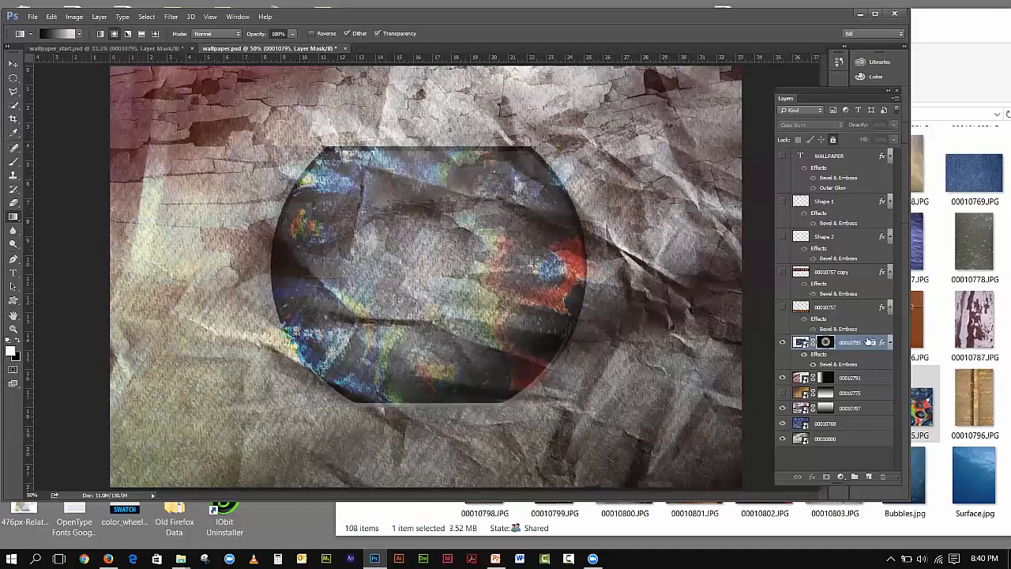
pyautogui.hotkey('ctrl', '2')
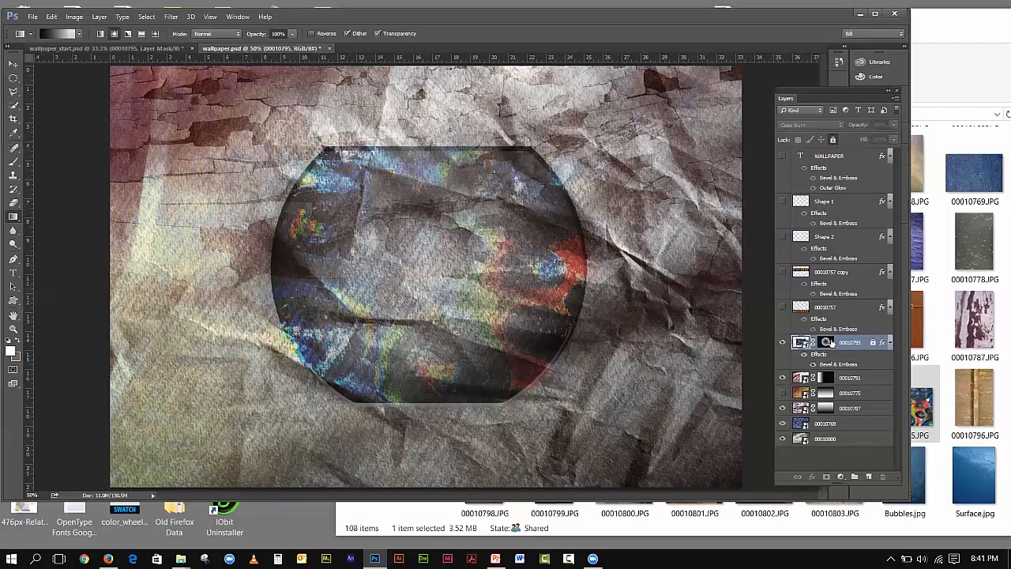
pyautogui.click(86, 49)
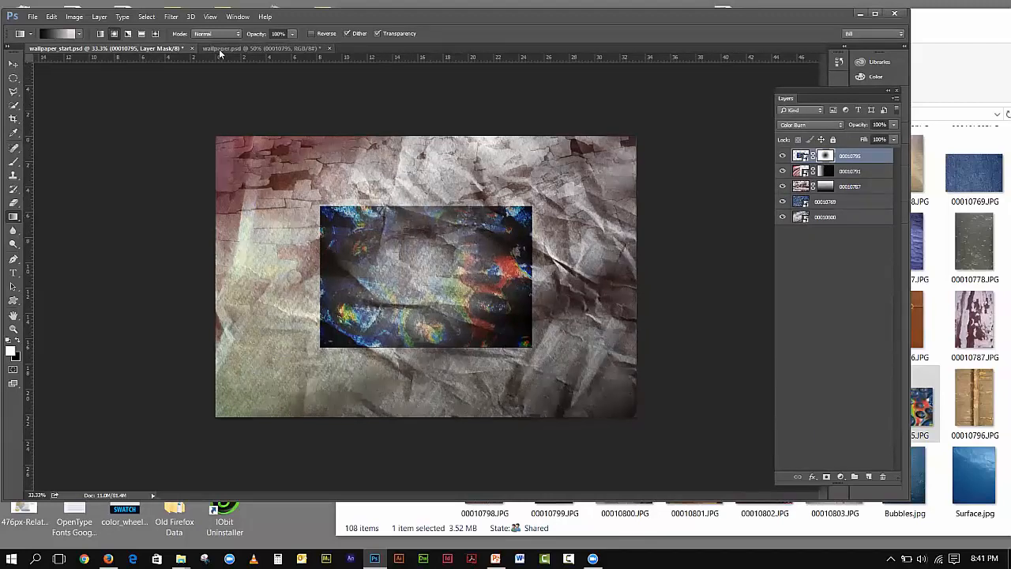
pyautogui.click(261, 48)
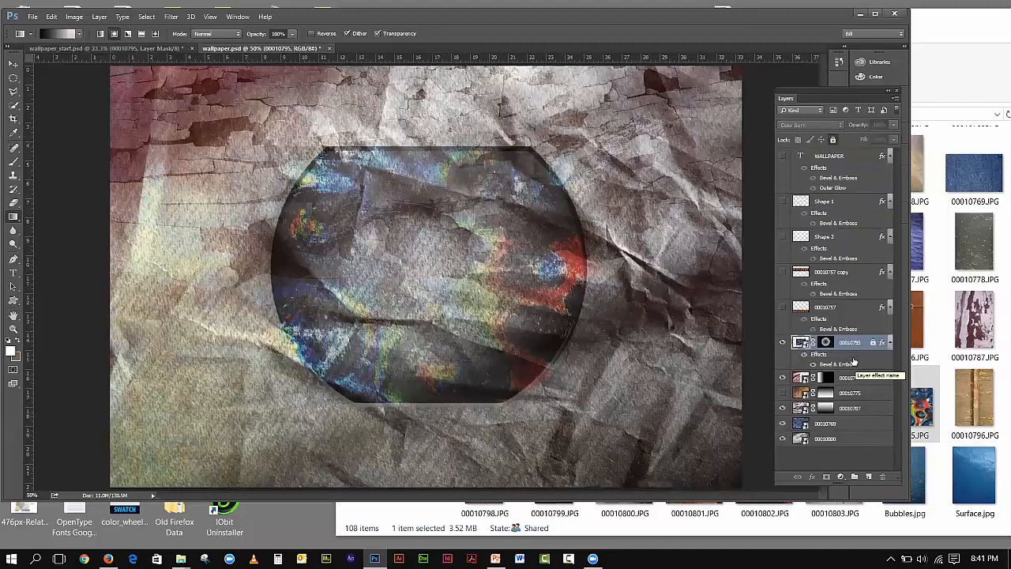
pyautogui.click(827, 343)
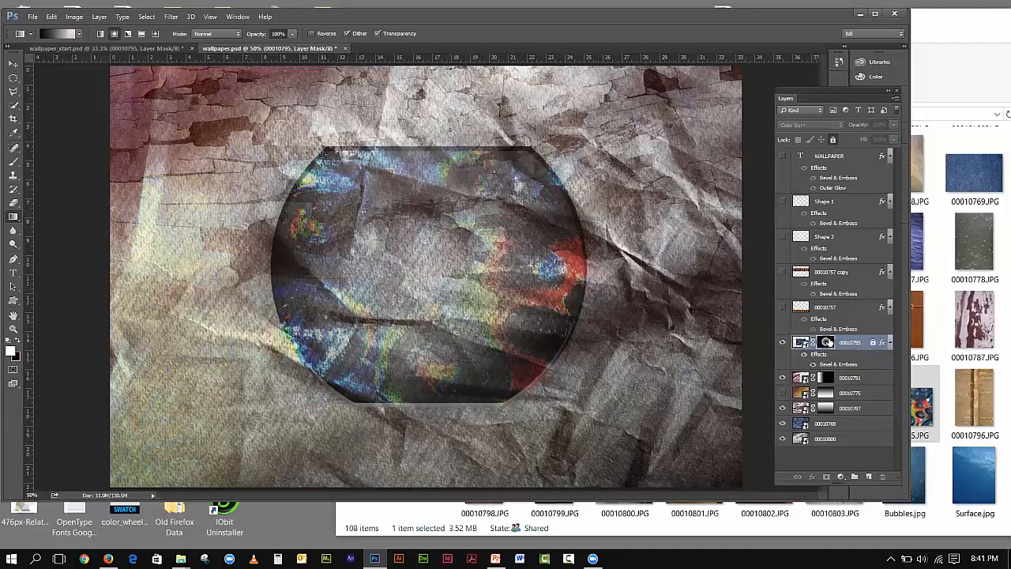
pyautogui.doubleClick(828, 342)
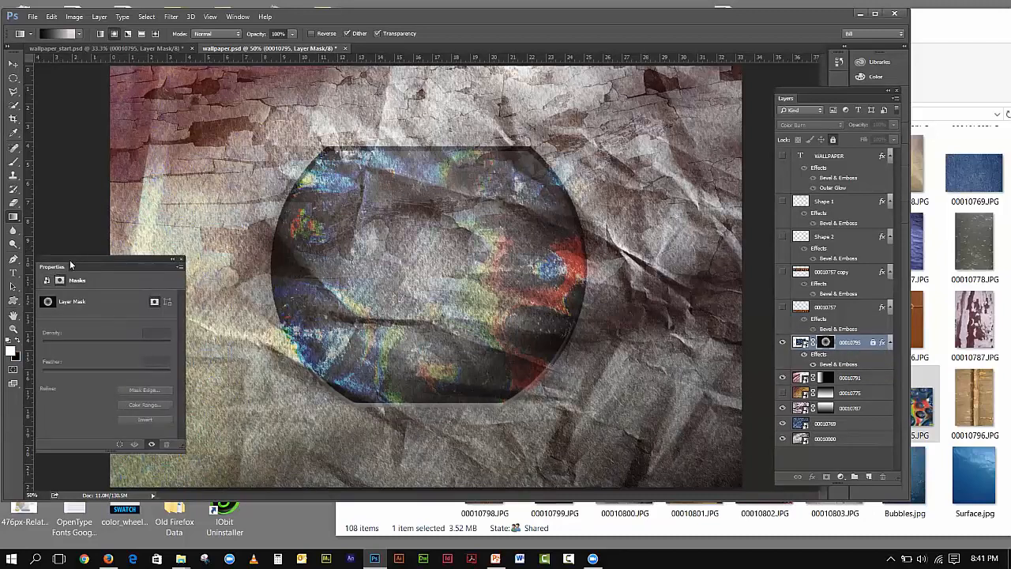
pyautogui.moveTo(69, 261); pyautogui.dragTo(100, 152)
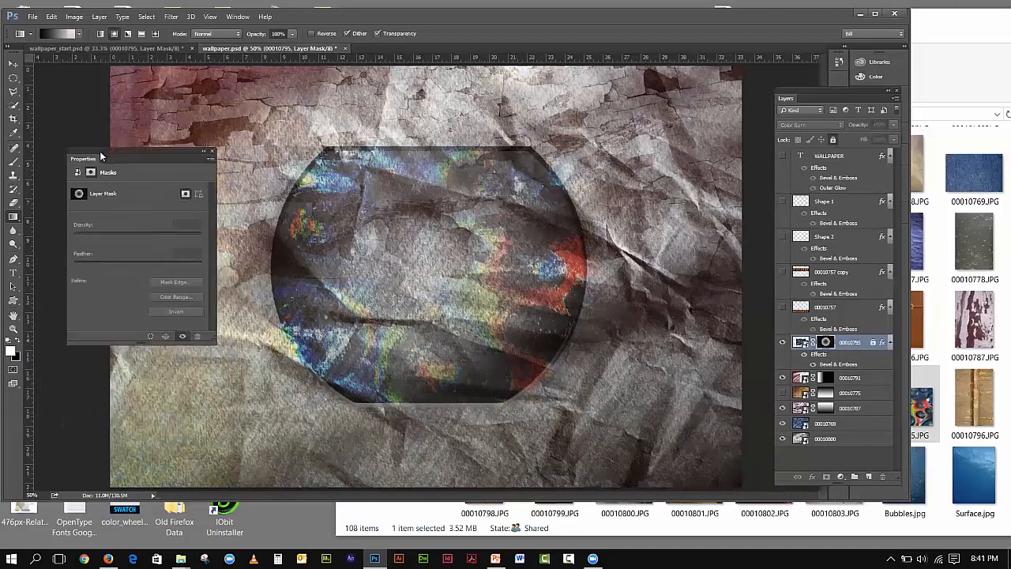
pyautogui.click(212, 152)
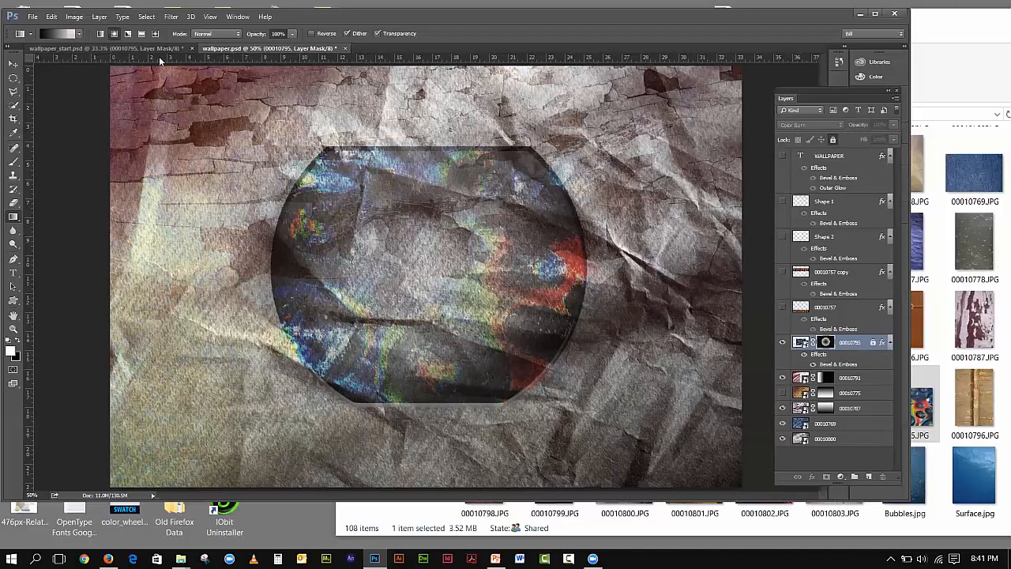
pyautogui.click(134, 49)
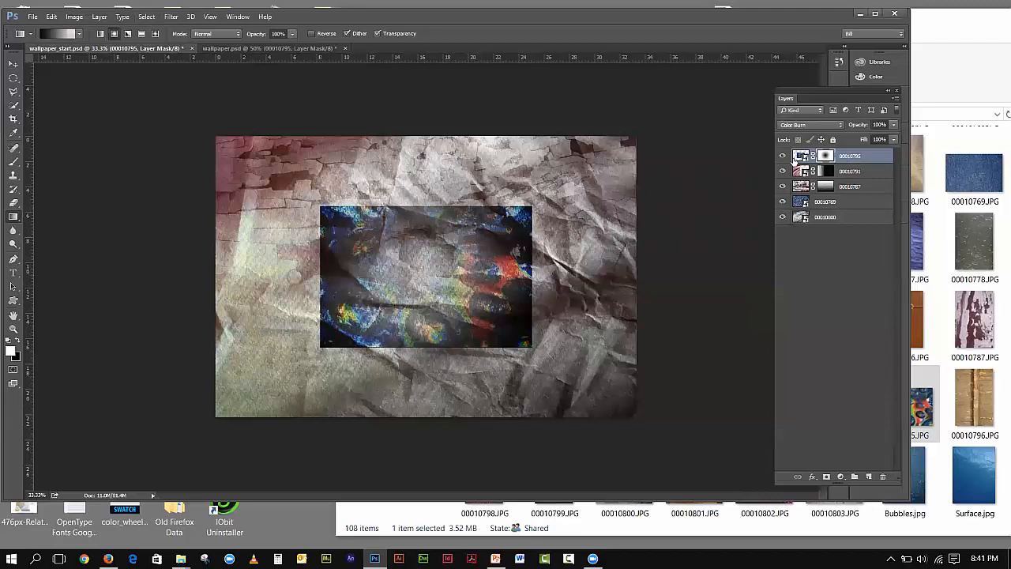
# - Target the bubble layer's image and browse the Filter menu without applying anything
pyautogui.click(800, 157)
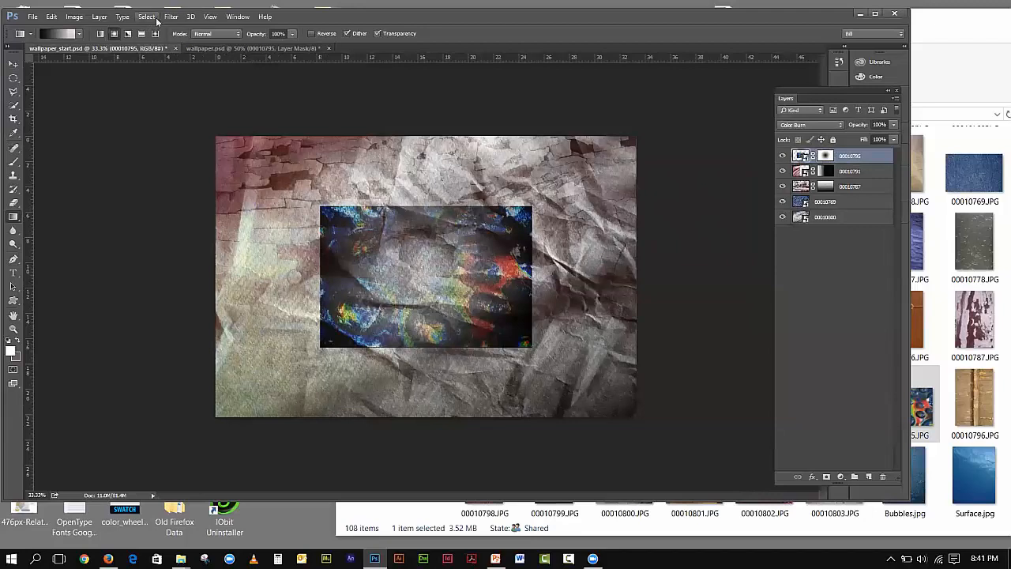
pyautogui.click(166, 17)
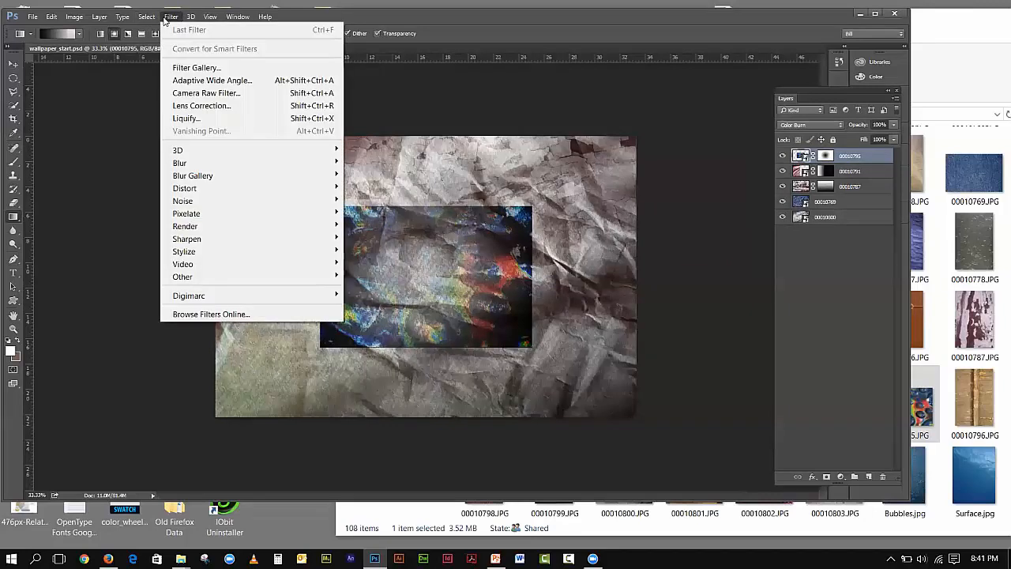
pyautogui.moveTo(74, 16)
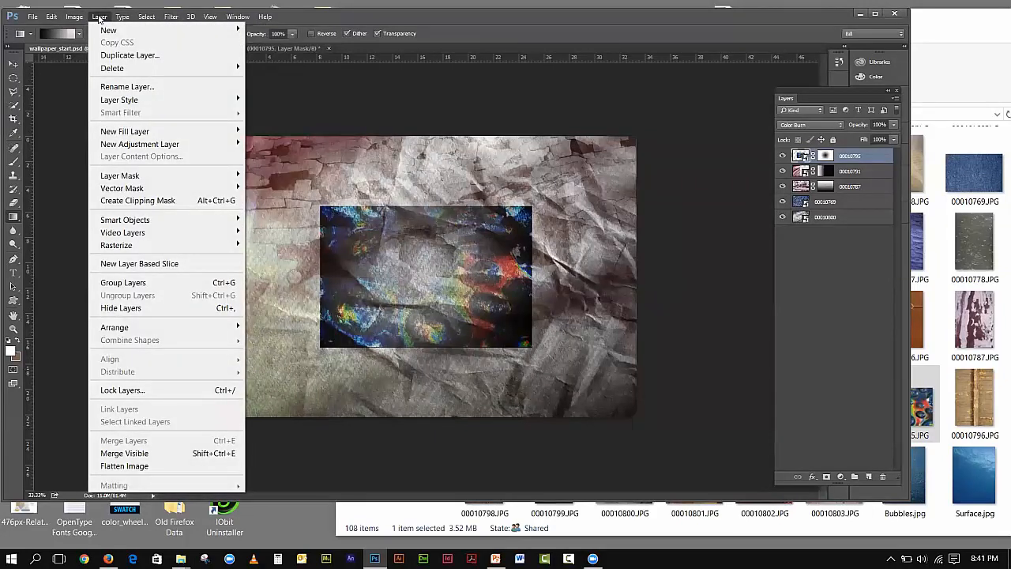
pyautogui.click(458, 35)
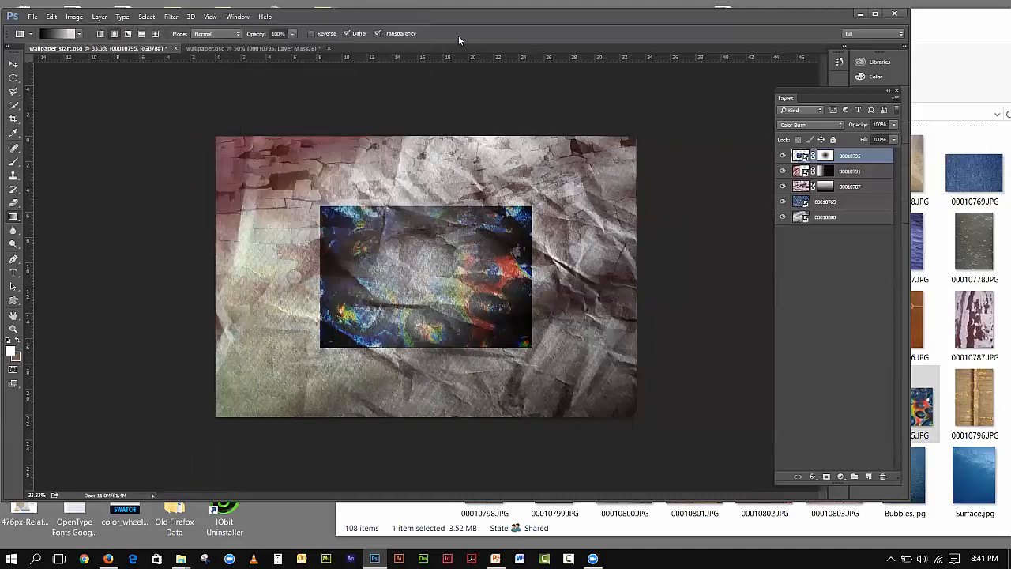
pyautogui.click(179, 19)
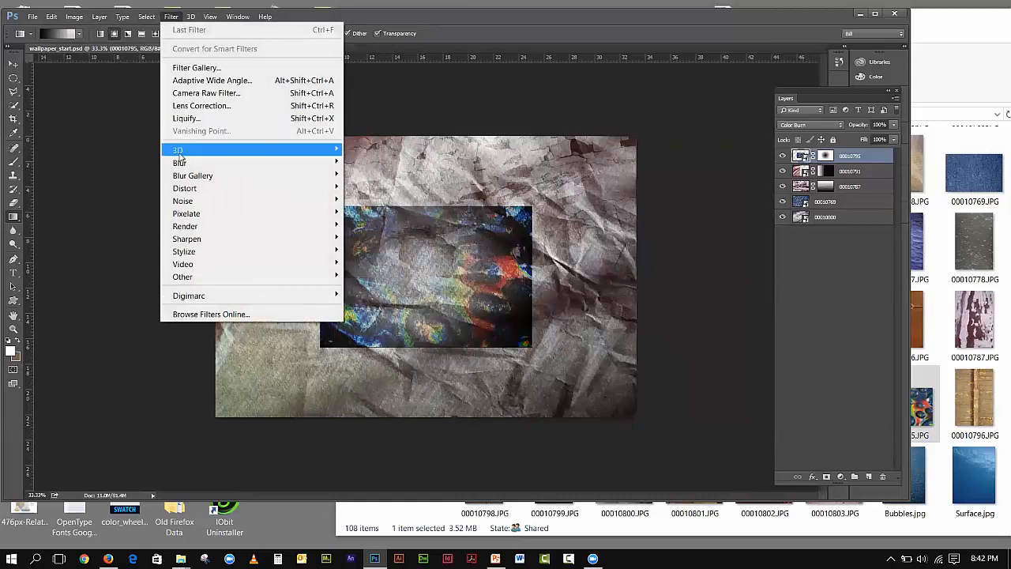
pyautogui.moveTo(180, 155)
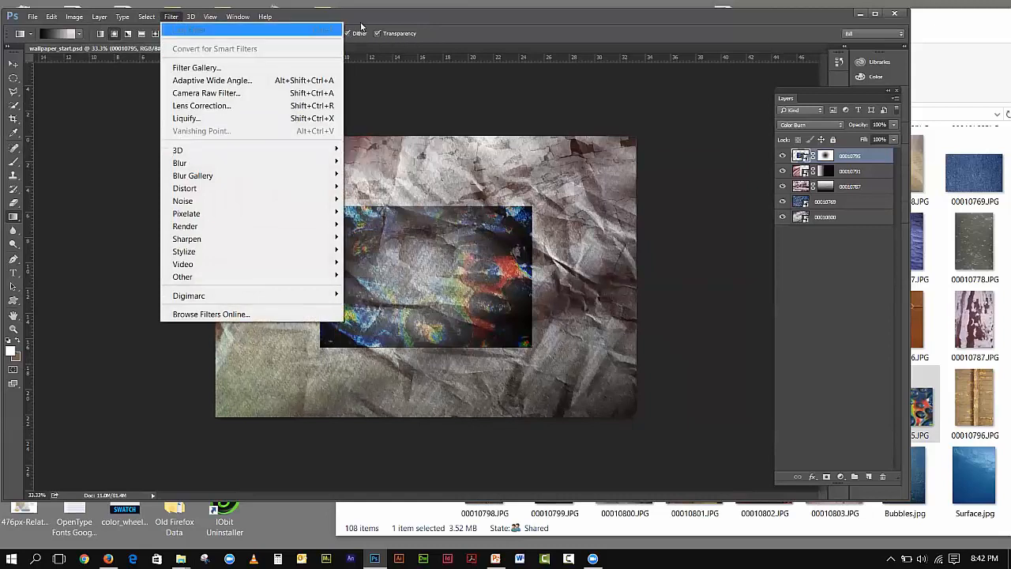
pyautogui.click(364, 23)
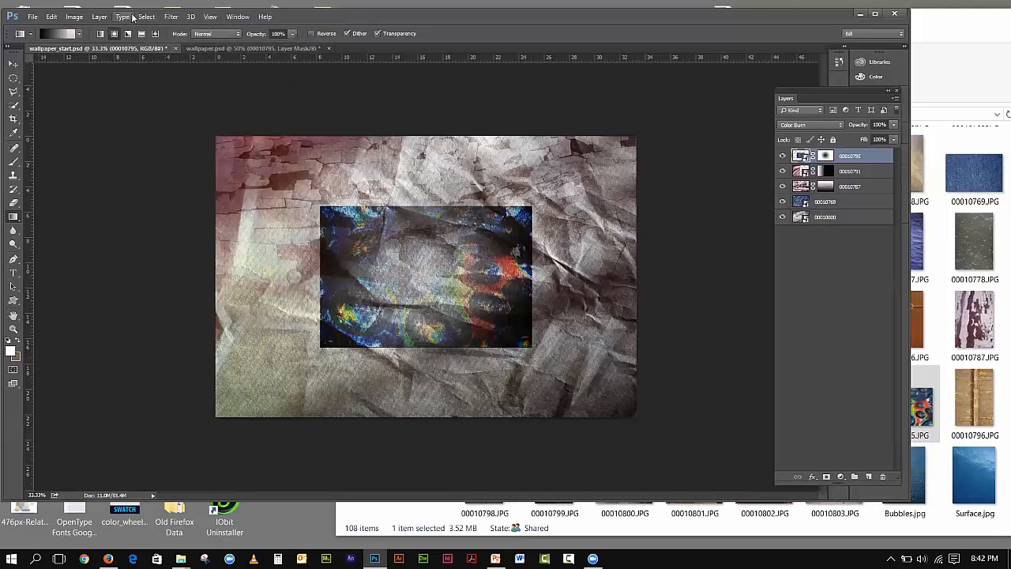
# - Browse the Layer menu without choosing a command, then bring up the fx effects list
pyautogui.click(79, 19)
pyautogui.moveTo(93, 19)
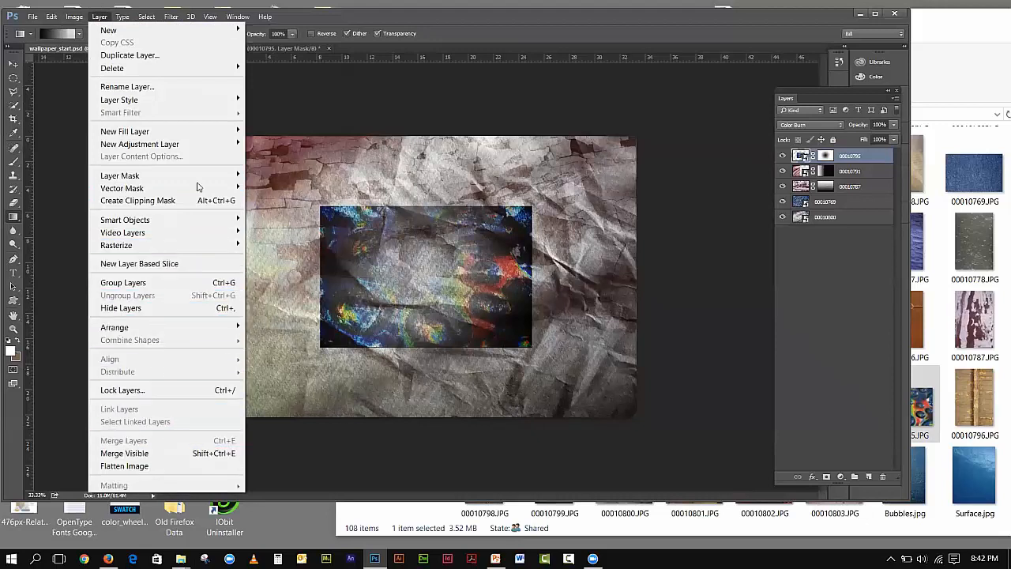
pyautogui.click(365, 111)
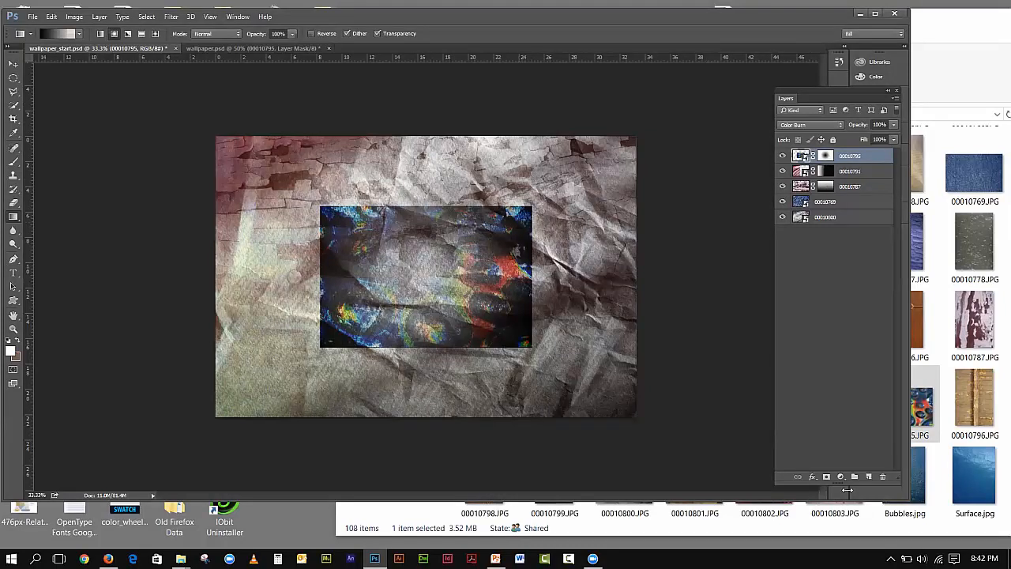
pyautogui.click(813, 477)
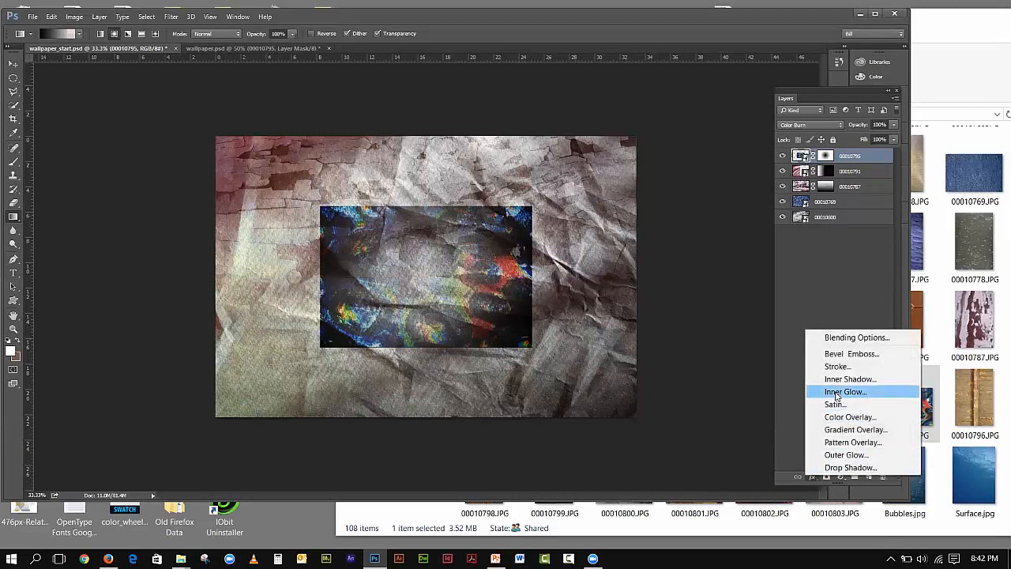
# - Apply Bevel & Emboss to layer 00010795 with default Inner Bevel, Smooth settings
pyautogui.click(828, 355)
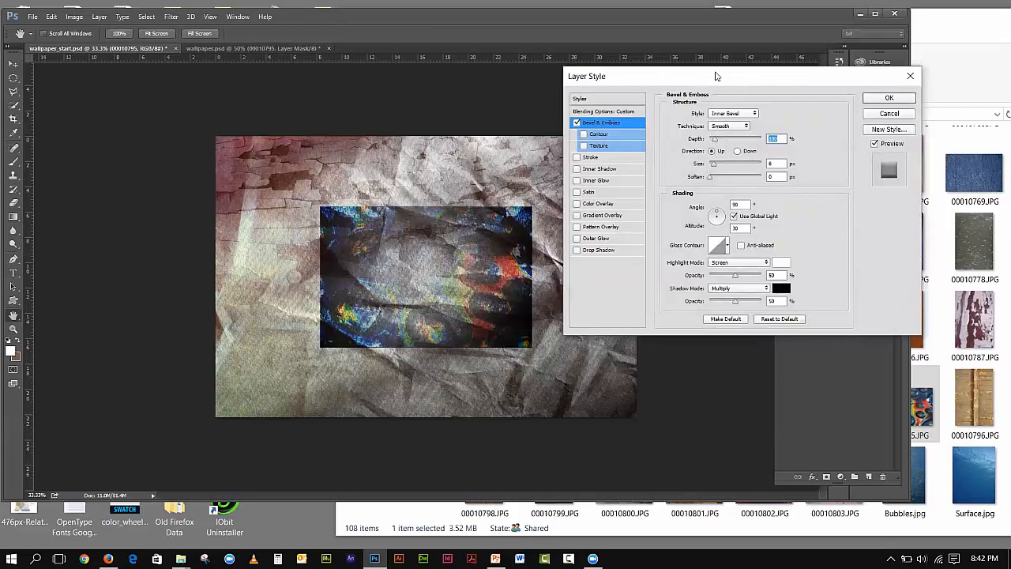
pyautogui.moveTo(717, 76); pyautogui.dragTo(554, 76)
pyautogui.click(725, 98)
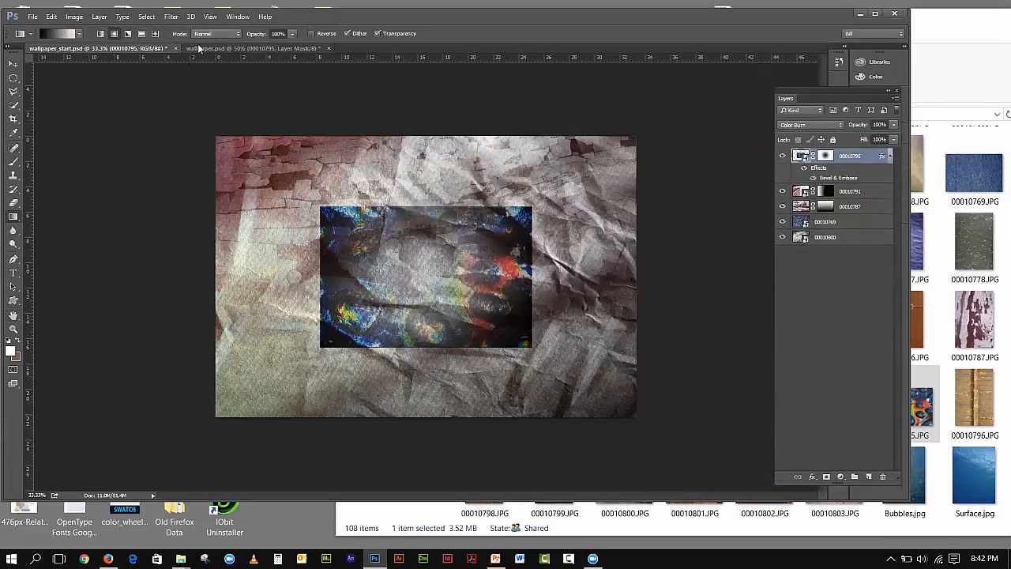
pyautogui.click(237, 49)
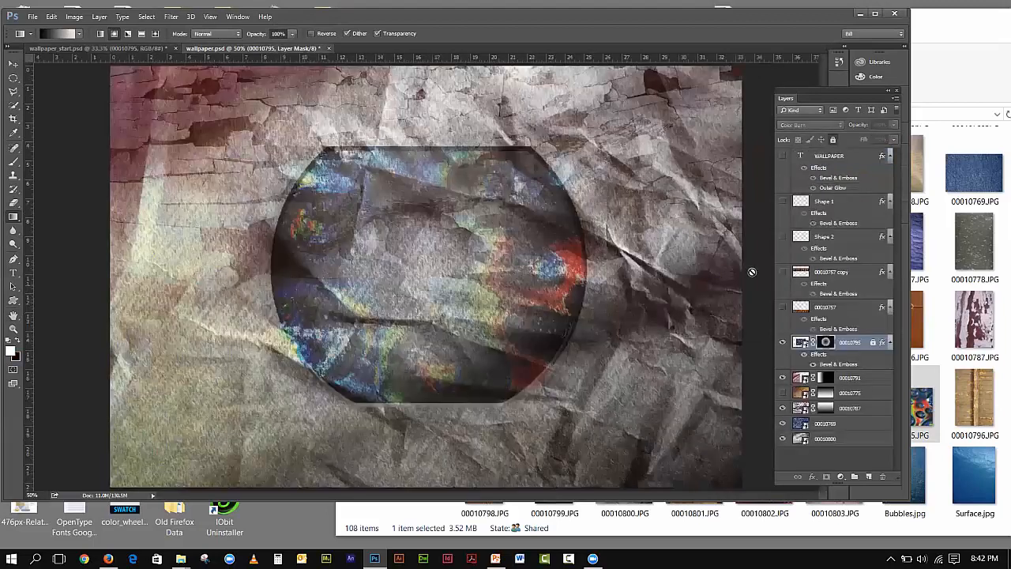
pyautogui.doubleClick(839, 365)
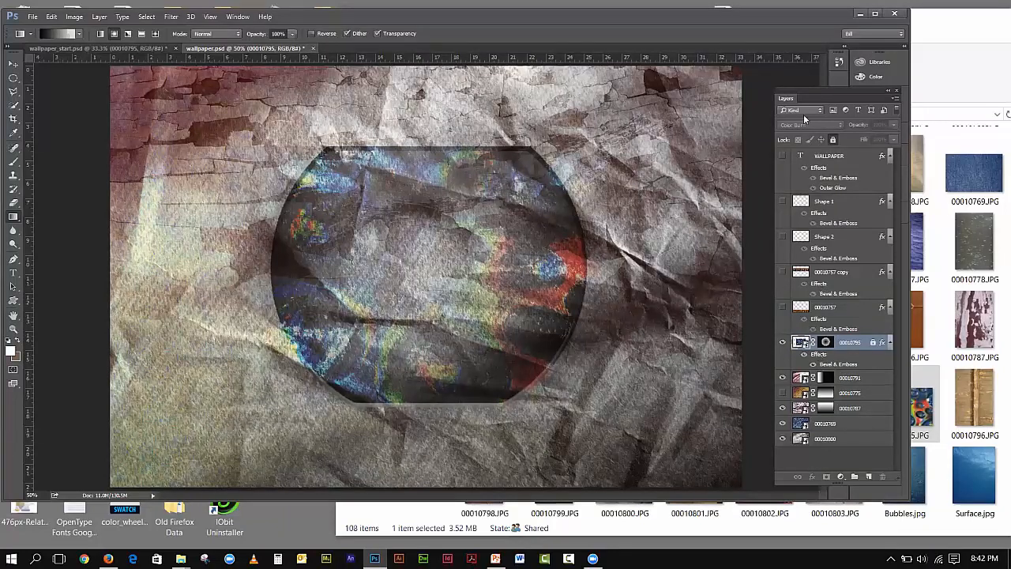
pyautogui.moveTo(760, 18); pyautogui.dragTo(725, 27)
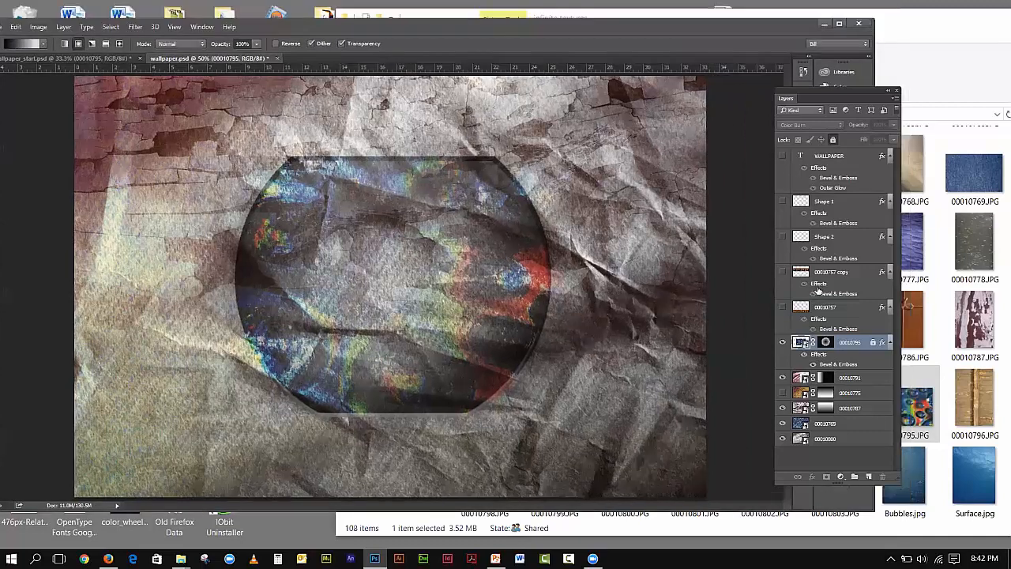
pyautogui.click(813, 364)
pyautogui.click(814, 365)
pyautogui.click(868, 347)
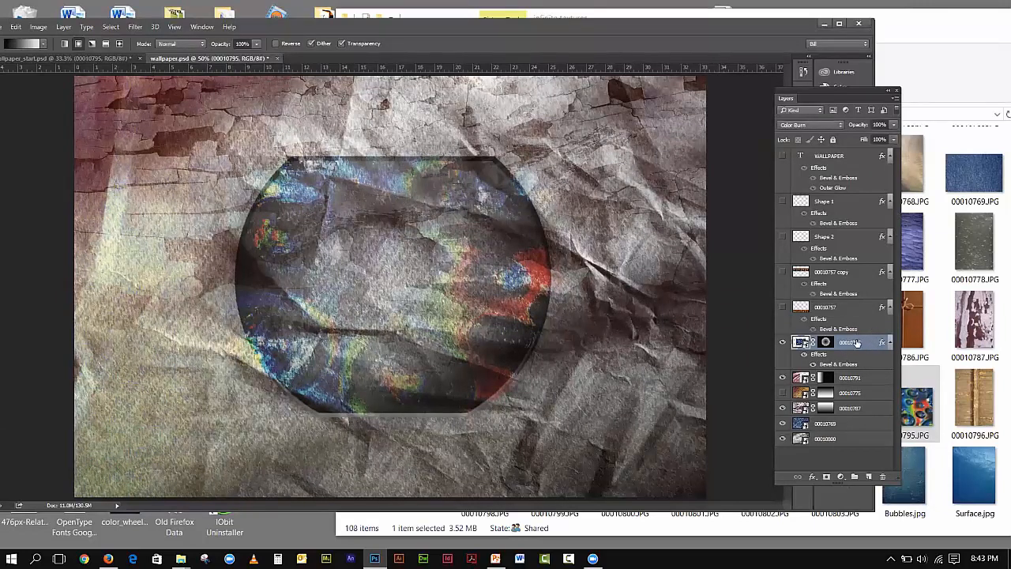
pyautogui.doubleClick(844, 366)
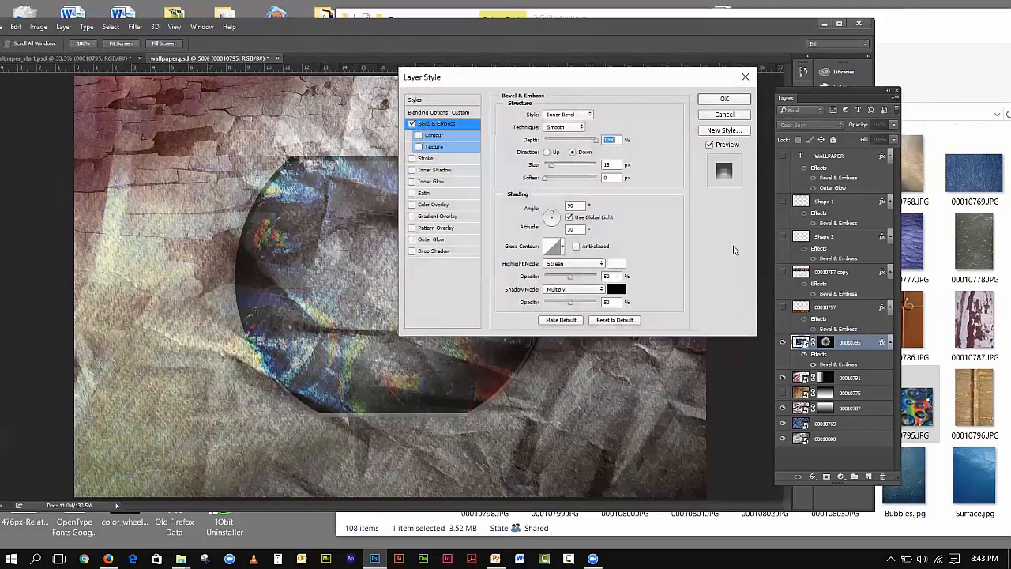
pyautogui.moveTo(587, 85); pyautogui.dragTo(717, 116)
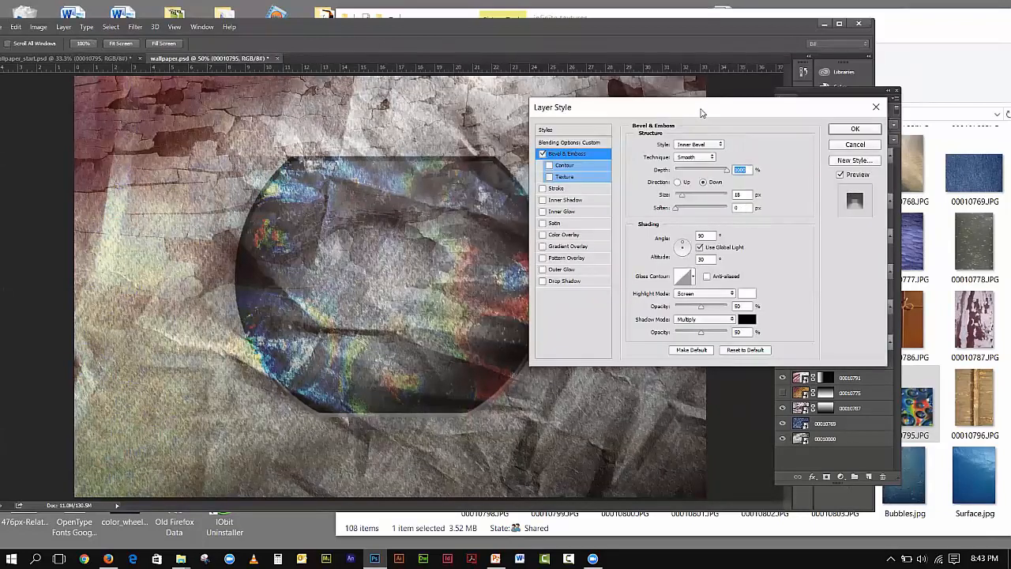
pyautogui.moveTo(701, 113); pyautogui.dragTo(754, 121)
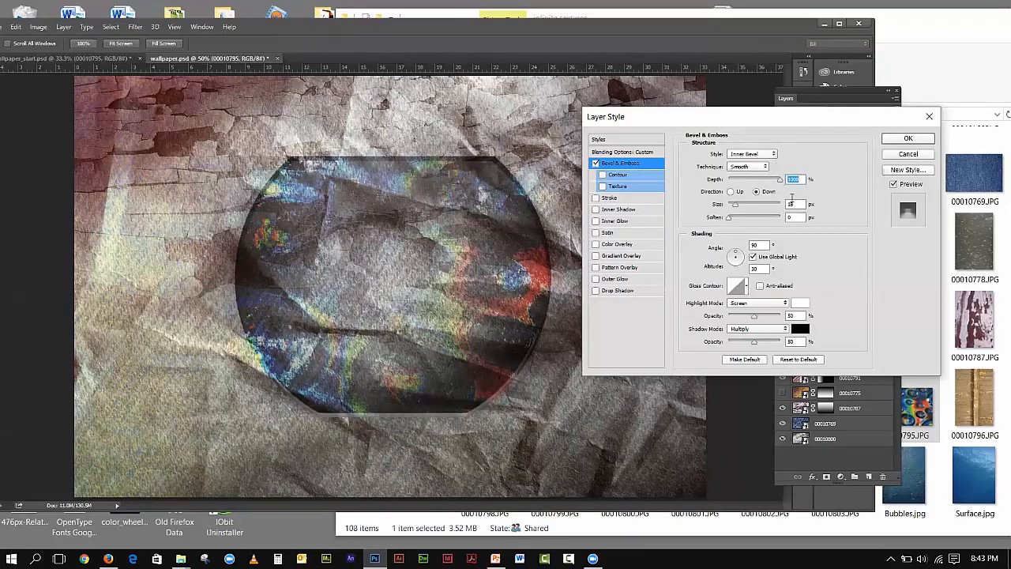
pyautogui.click(888, 142)
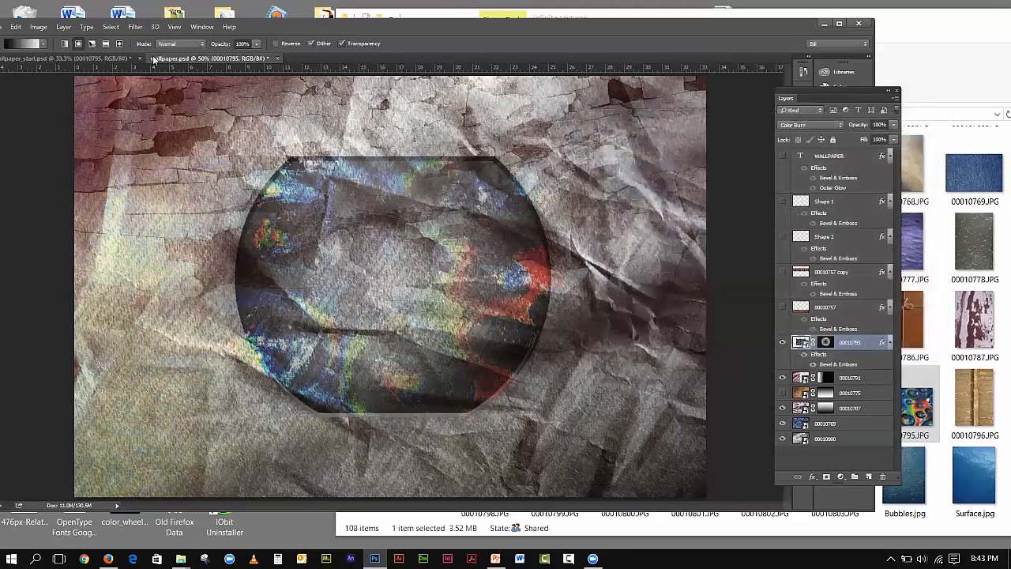
pyautogui.click(70, 58)
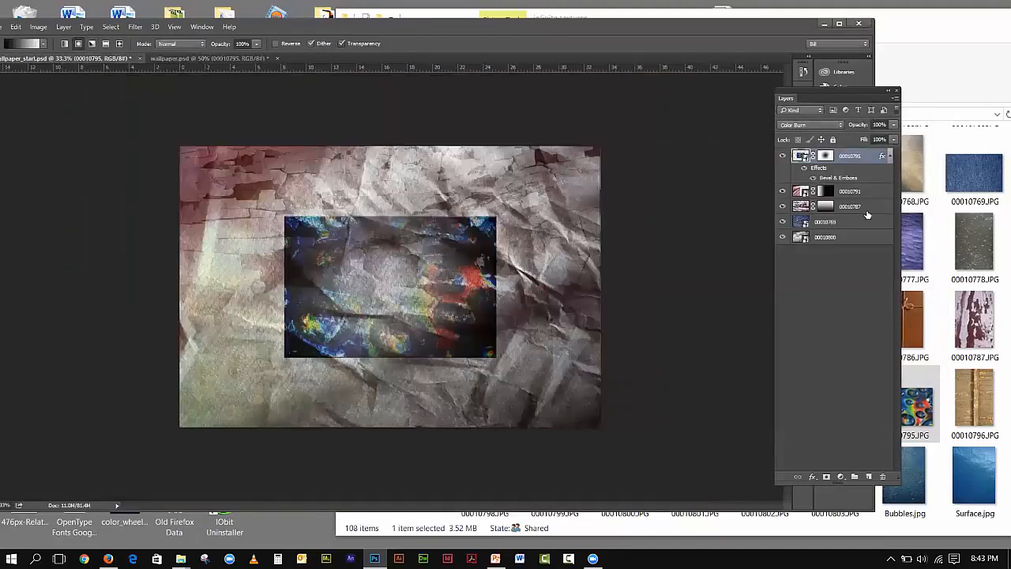
# - Raise the Inner Bevel Depth from 100 to 1000 and enlarge its Size slightly
pyautogui.doubleClick(848, 179)
pyautogui.click(749, 155)
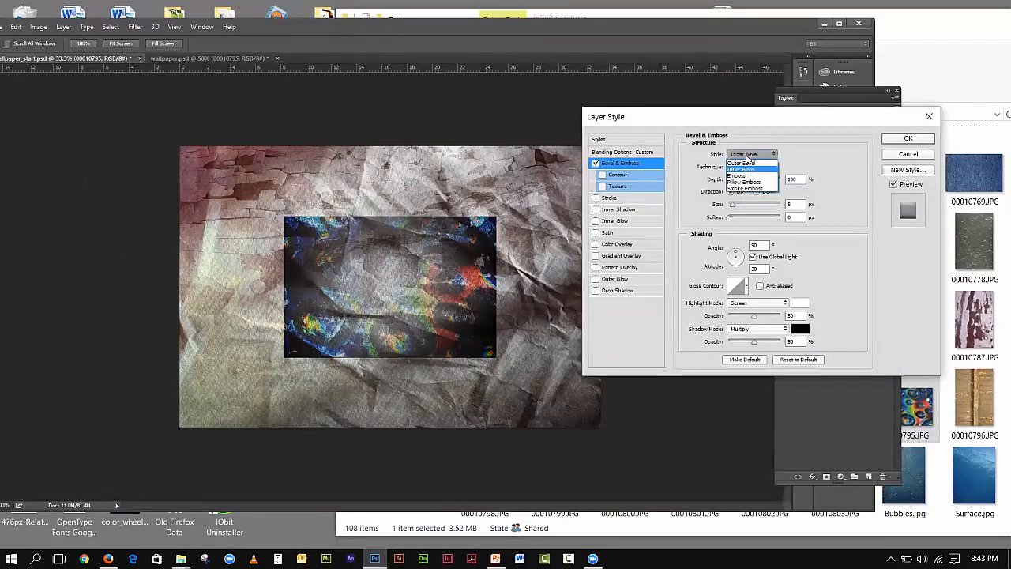
pyautogui.click(748, 157)
pyautogui.moveTo(733, 181); pyautogui.dragTo(782, 181)
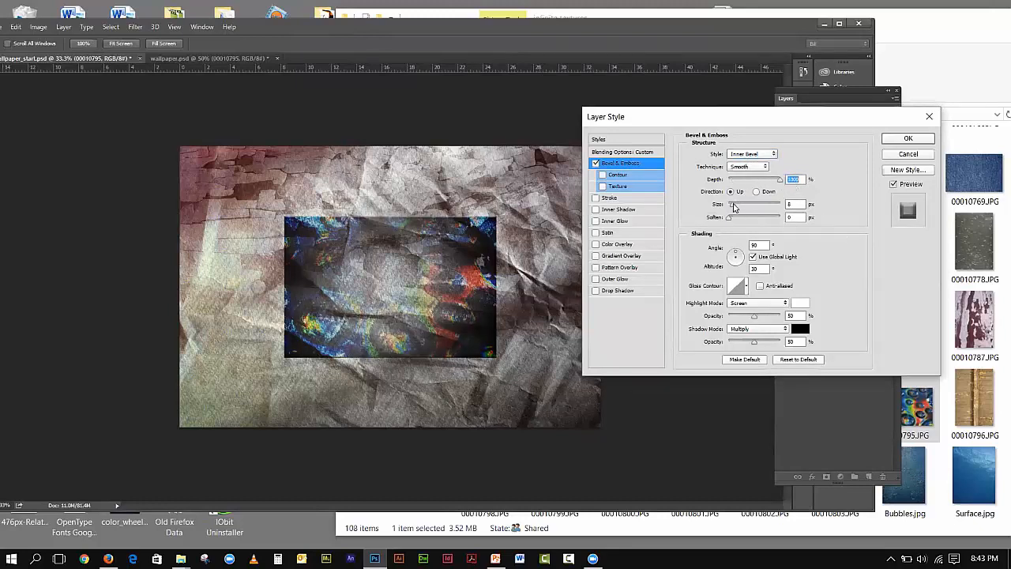
pyautogui.moveTo(733, 207); pyautogui.dragTo(738, 212)
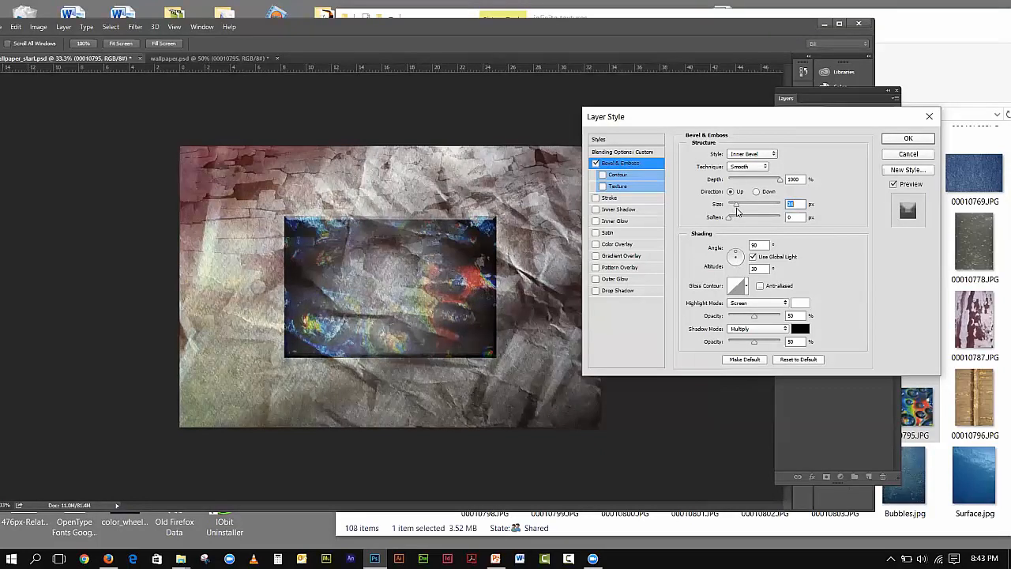
pyautogui.click(907, 140)
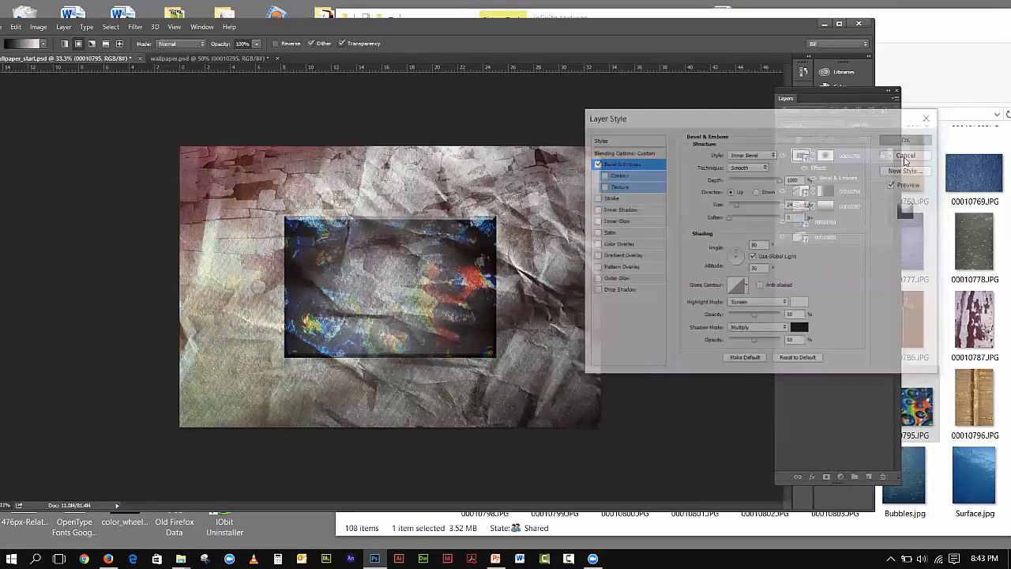
# - Check the layer effects list without changes and move the Photoshop window right
pyautogui.click(813, 477)
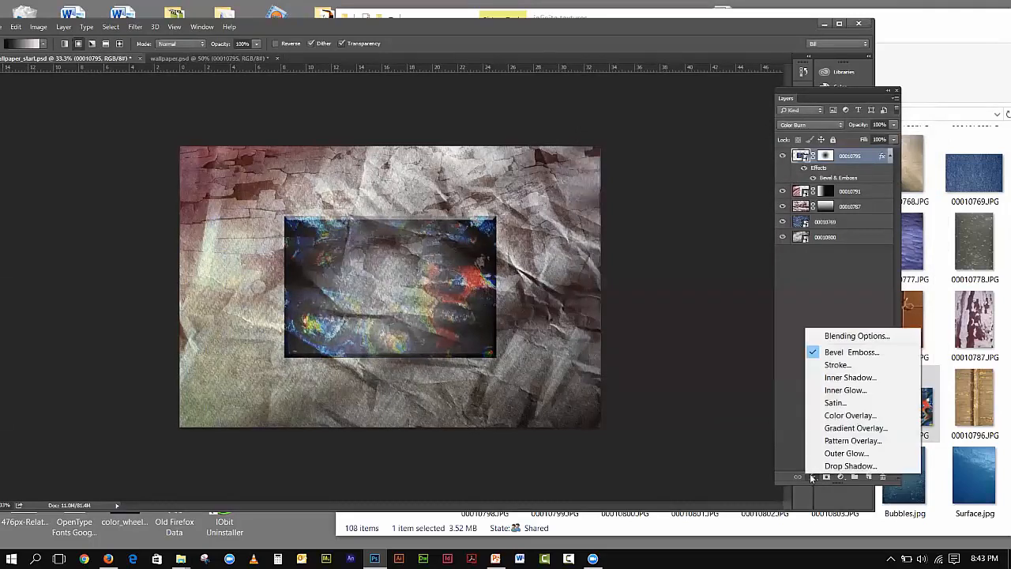
pyautogui.click(810, 479)
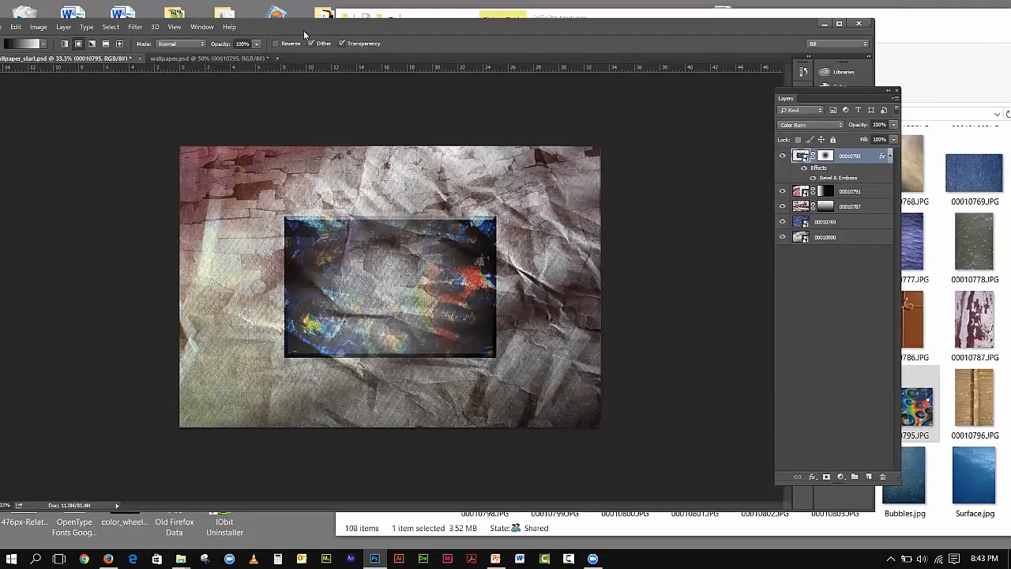
pyautogui.moveTo(303, 30); pyautogui.dragTo(376, 34)
# - Browse the Filter, Image and Layer menus without choosing any command
pyautogui.click(208, 30)
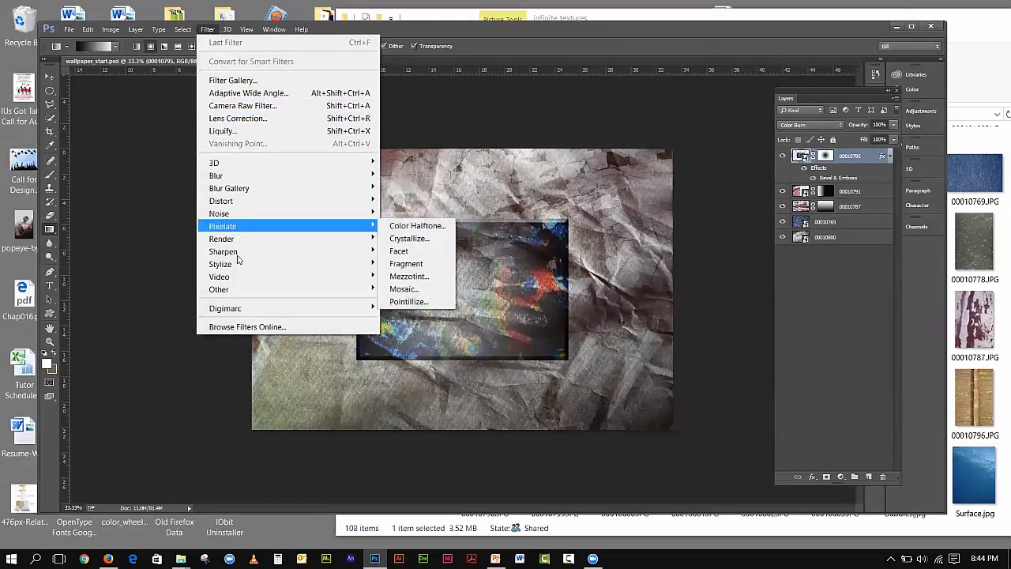
pyautogui.moveTo(235, 267)
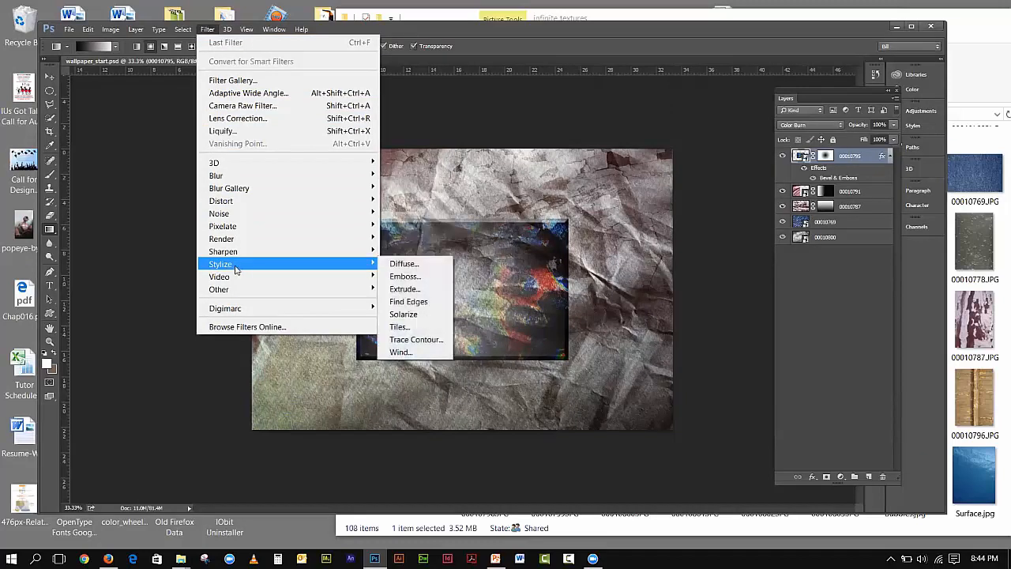
pyautogui.click(136, 30)
pyautogui.click(137, 30)
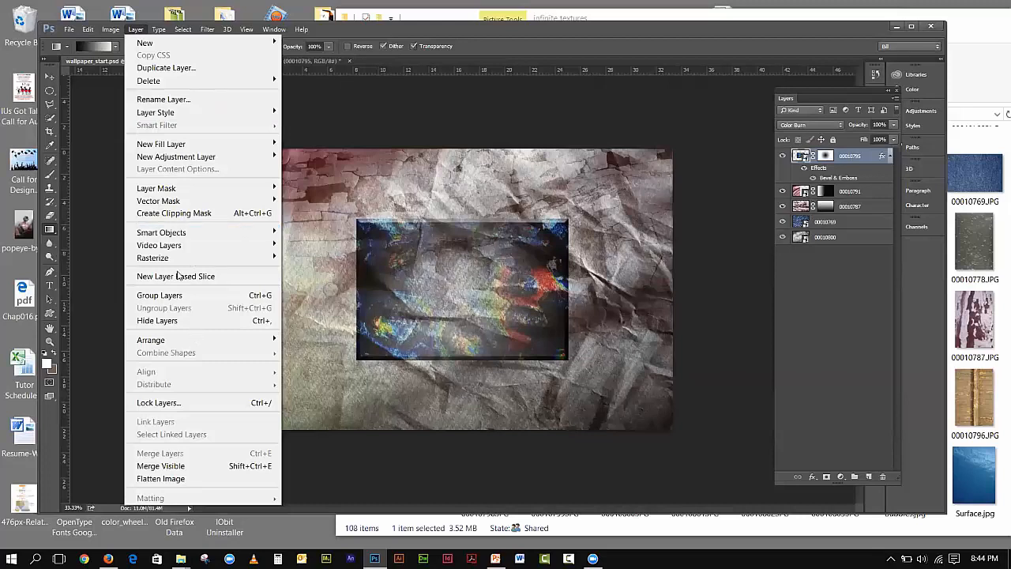
pyautogui.moveTo(114, 30)
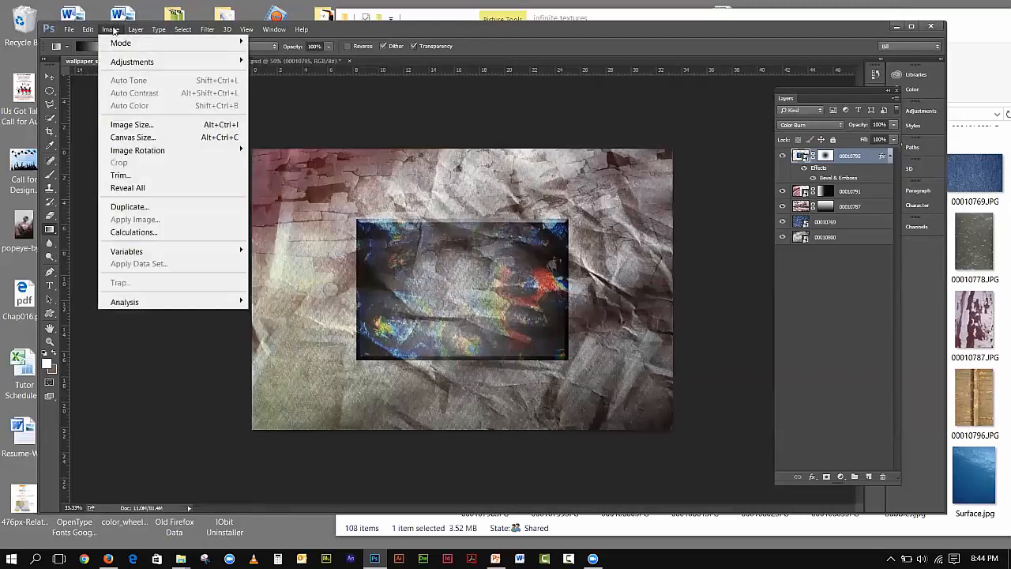
pyautogui.click(114, 30)
pyautogui.click(128, 30)
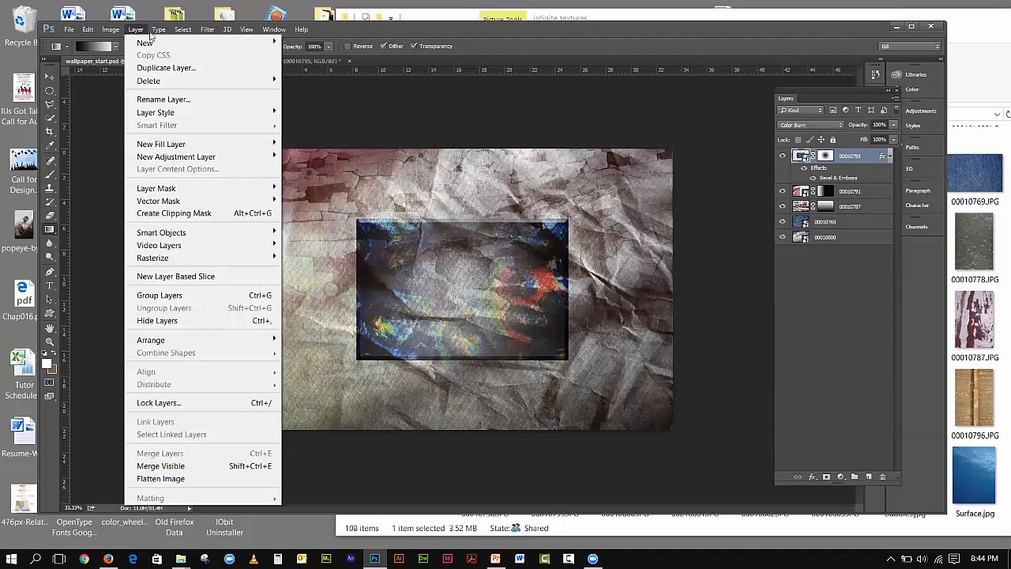
pyautogui.click(577, 37)
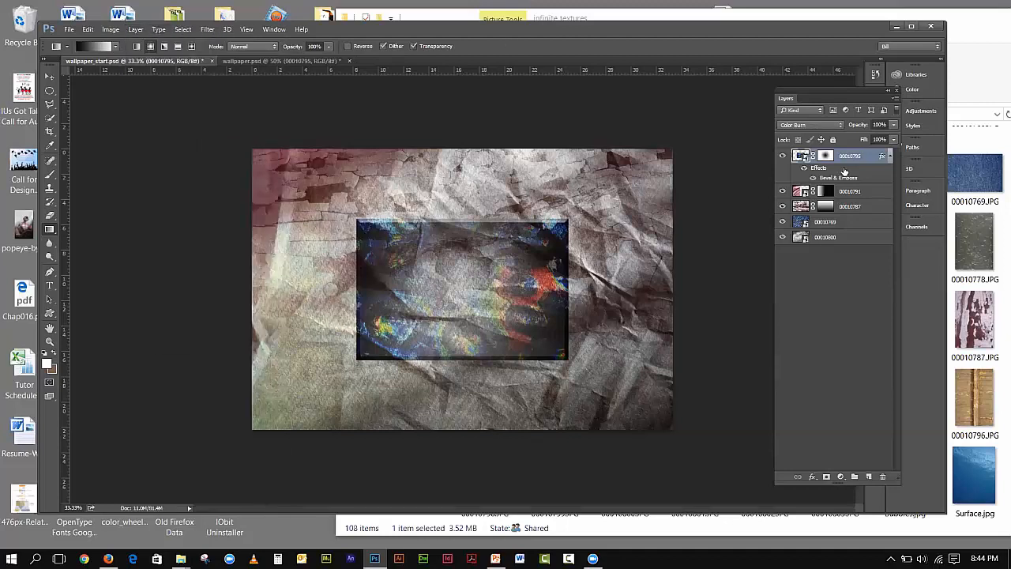
# - Raise the Bevel & Emboss Soften on layer 00010795 to about 16 px
pyautogui.doubleClick(825, 181)
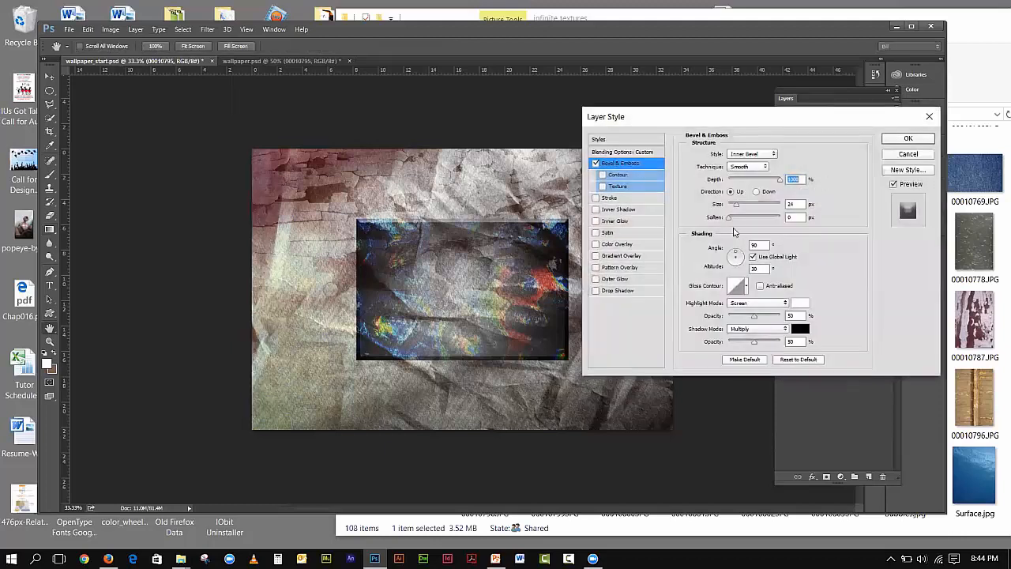
pyautogui.moveTo(728, 221); pyautogui.dragTo(783, 225)
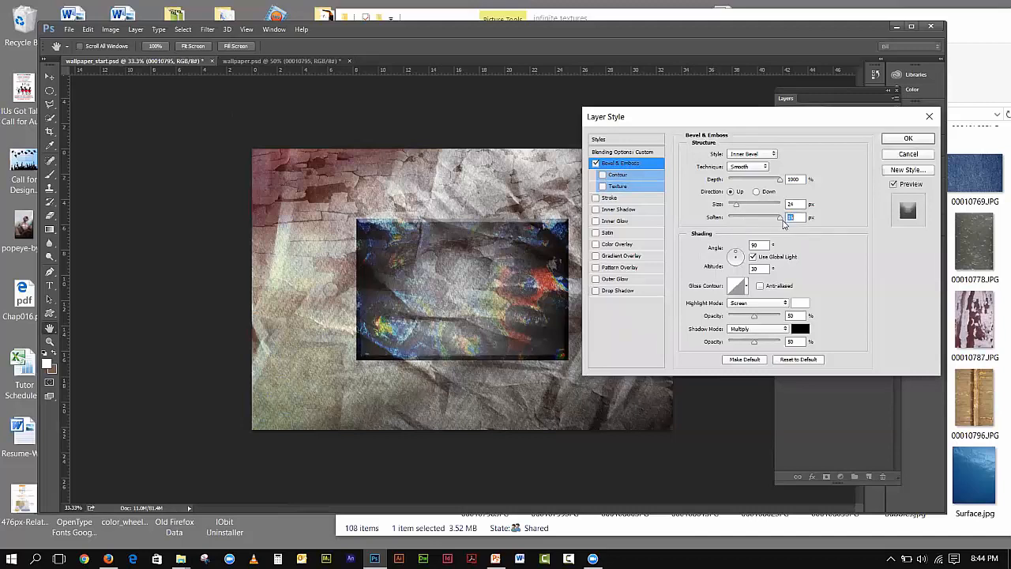
pyautogui.click(890, 142)
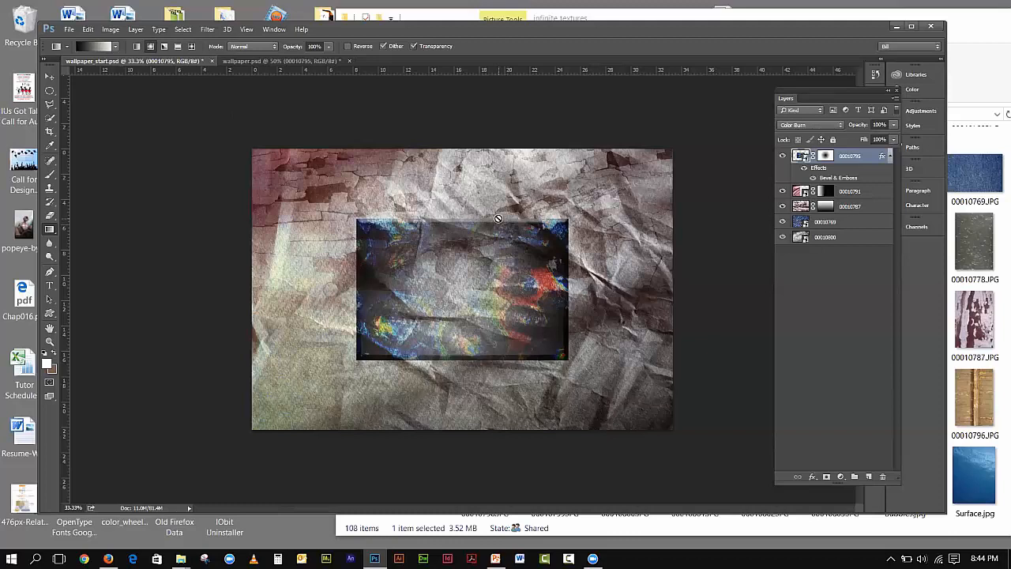
# - In wallpaper.psd, make layers 00010757 and 00010757 copy visible, then return to wallpaper_start.psd
pyautogui.click(273, 61)
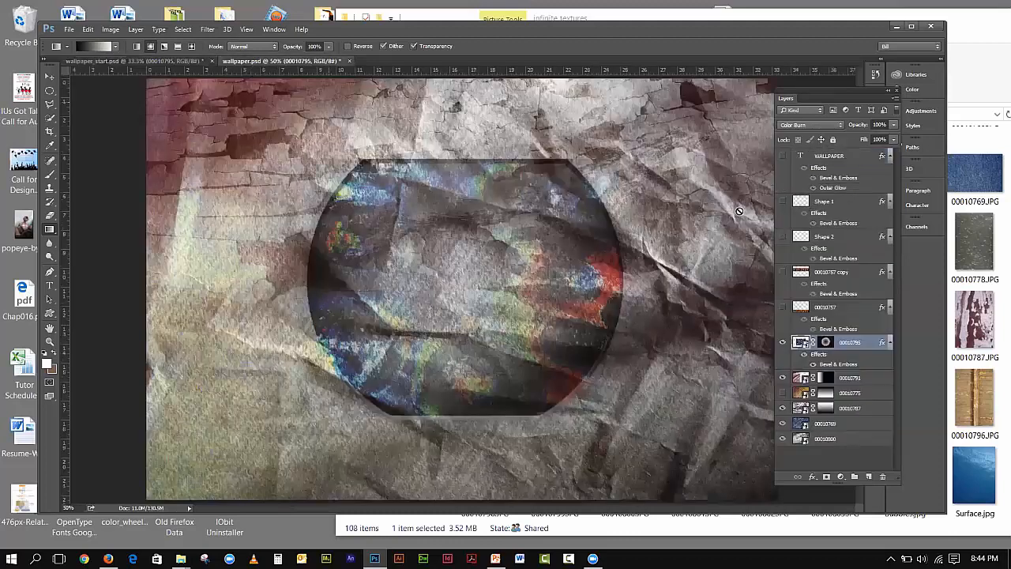
pyautogui.click(782, 307)
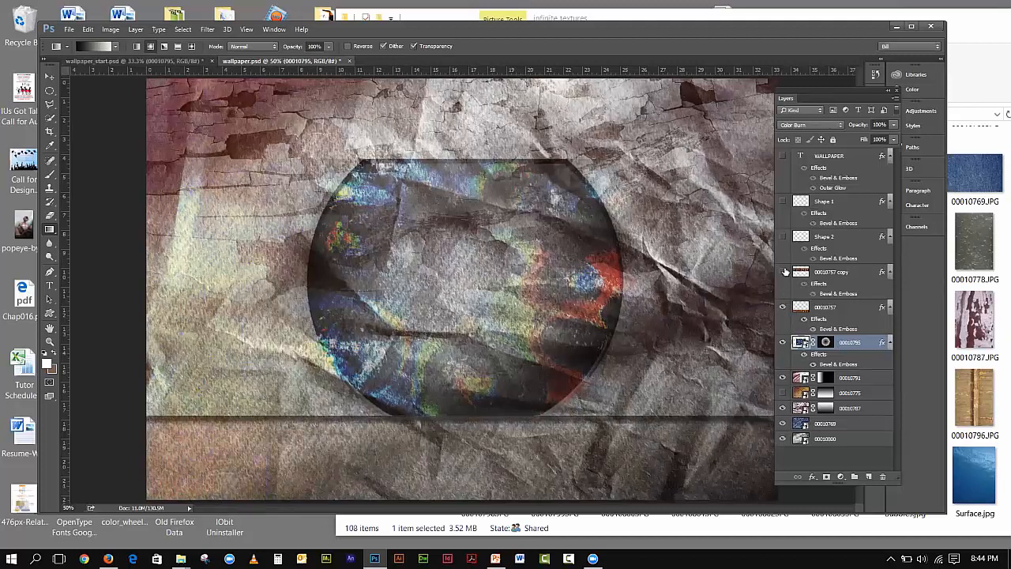
pyautogui.click(783, 272)
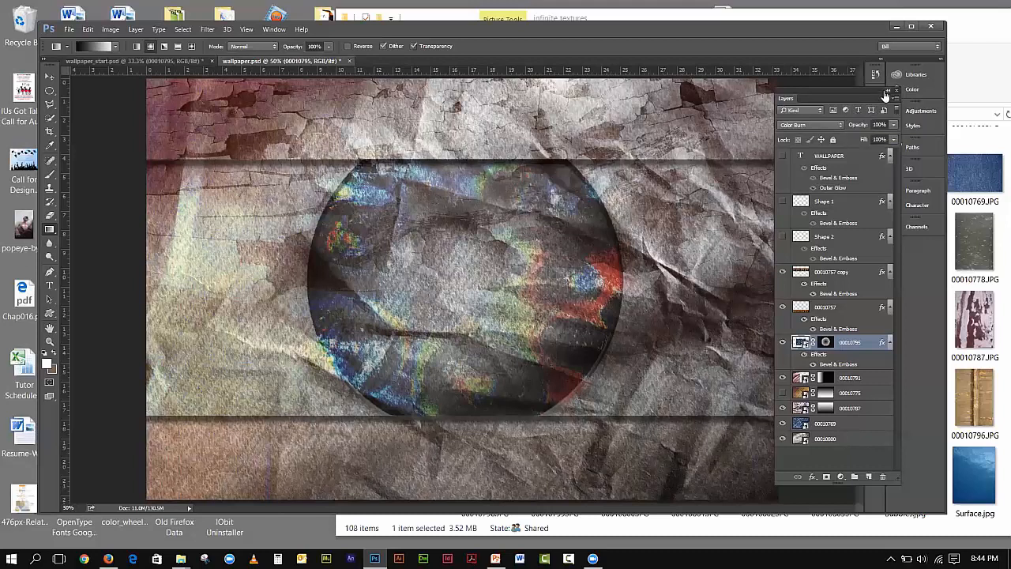
pyautogui.click(131, 61)
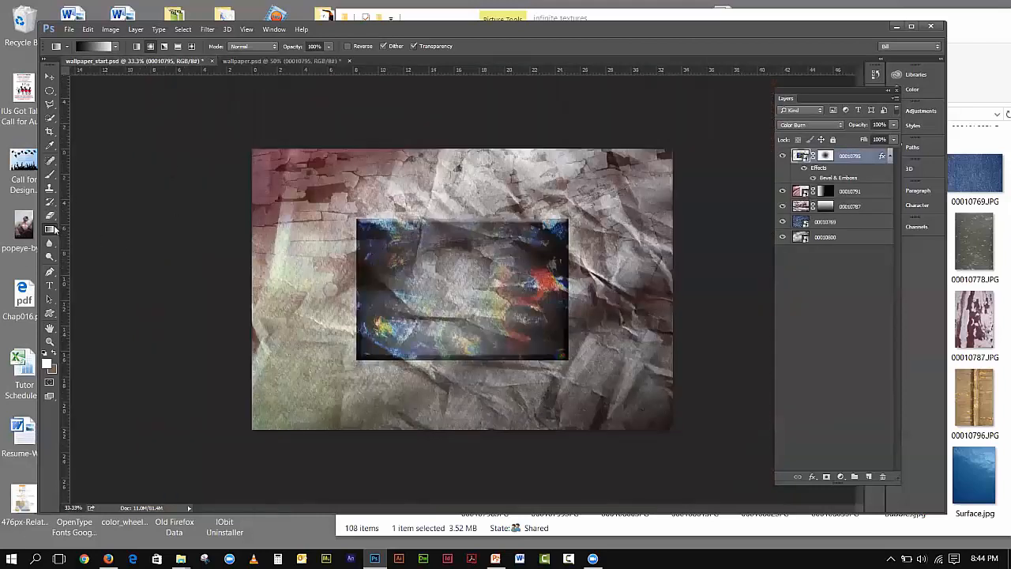
# - Add a new empty layer named shadow1
pyautogui.click(869, 477)
pyautogui.doubleClick(831, 158)
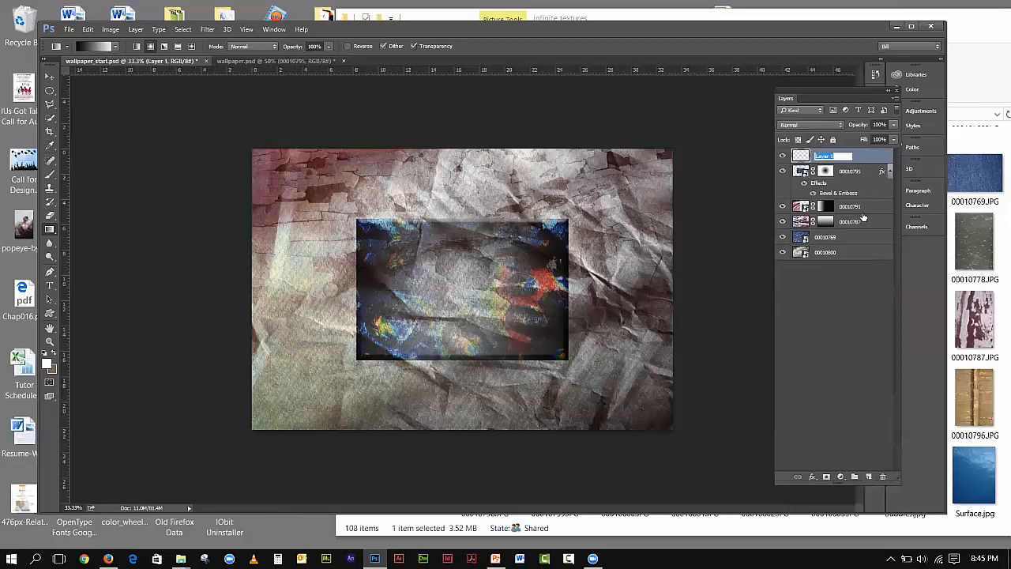
pyautogui.write('al')
pyautogui.click(53, 93)
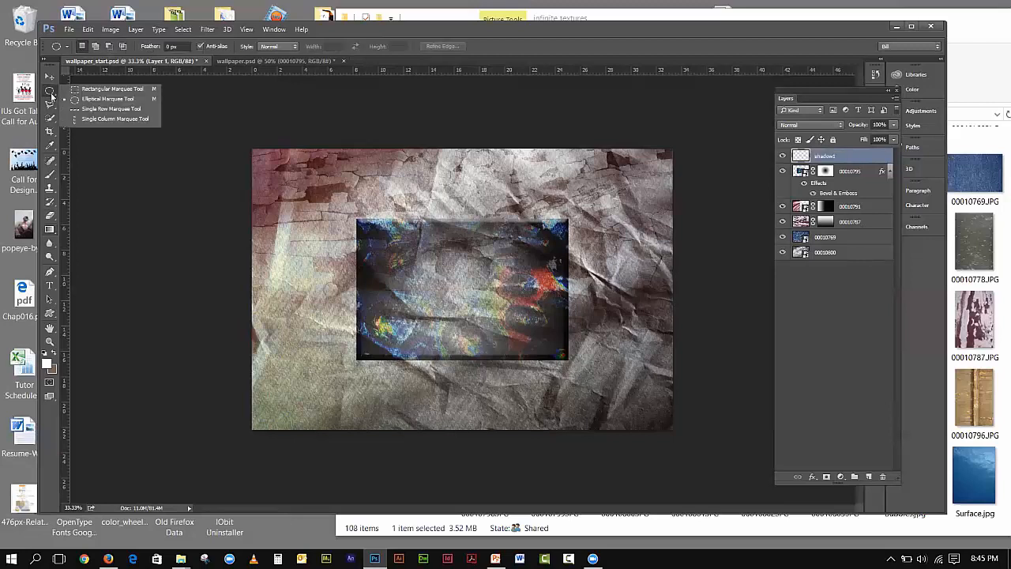
# - With Rectangular Marquee active, drag a guide to the central image's bottom edge and toggle rulers
pyautogui.click(94, 89)
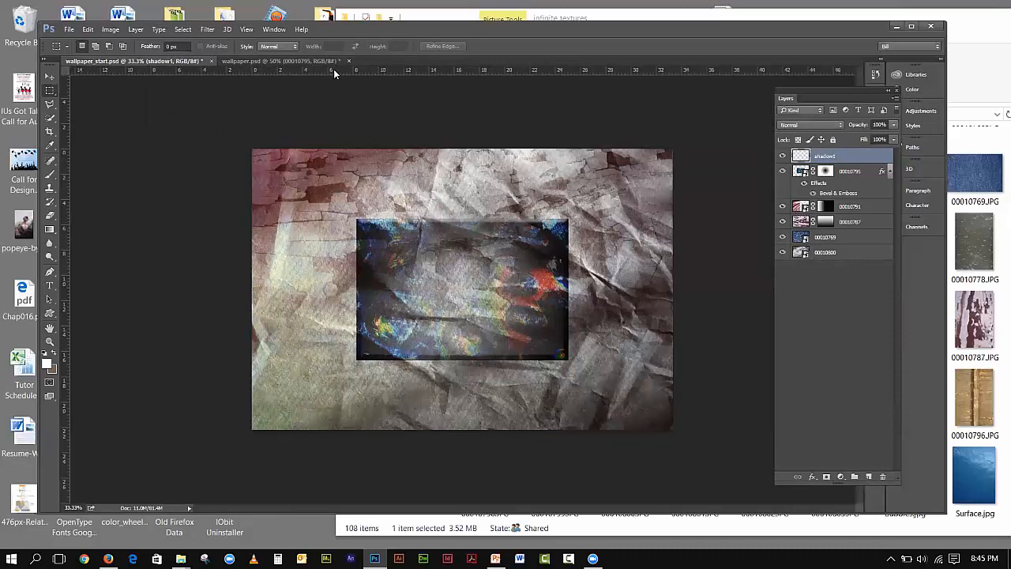
pyautogui.moveTo(335, 74); pyautogui.dragTo(335, 356)
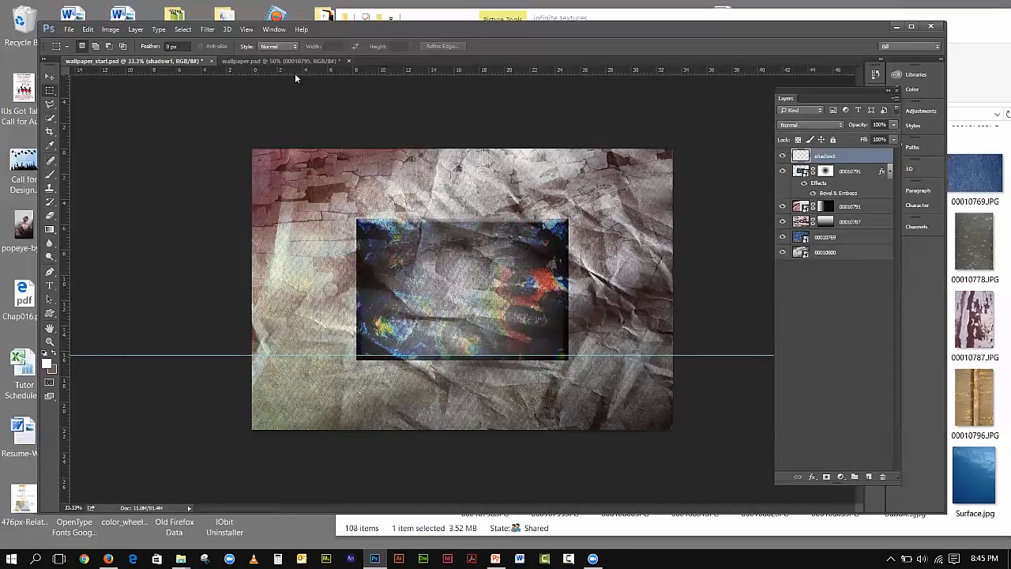
pyautogui.click(248, 30)
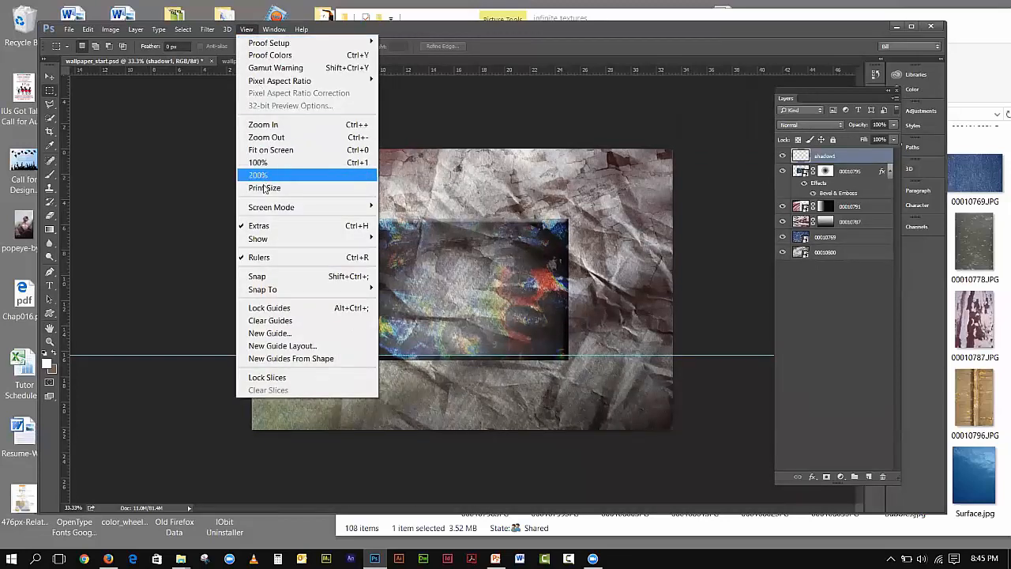
pyautogui.click(314, 256)
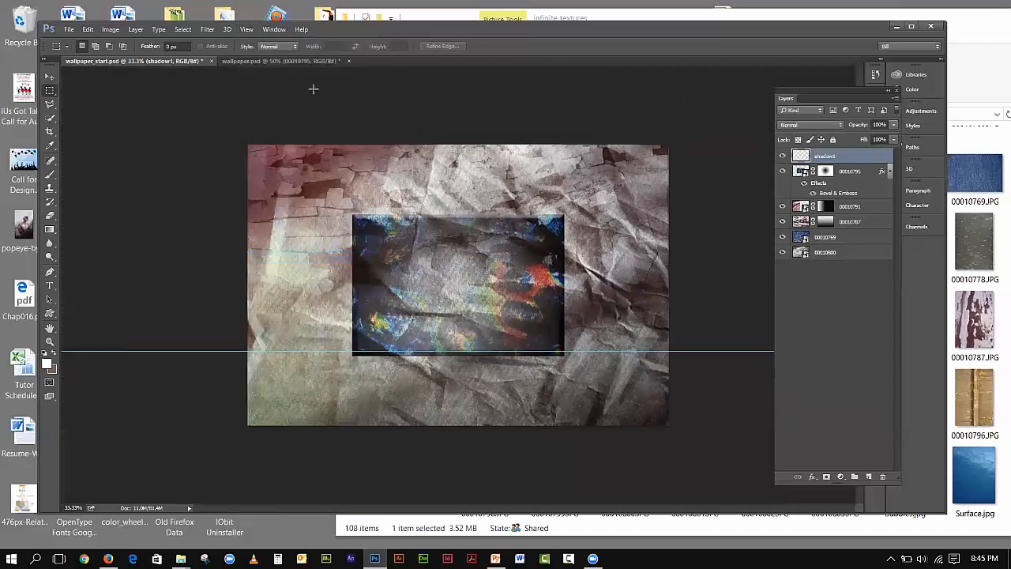
pyautogui.click(248, 30)
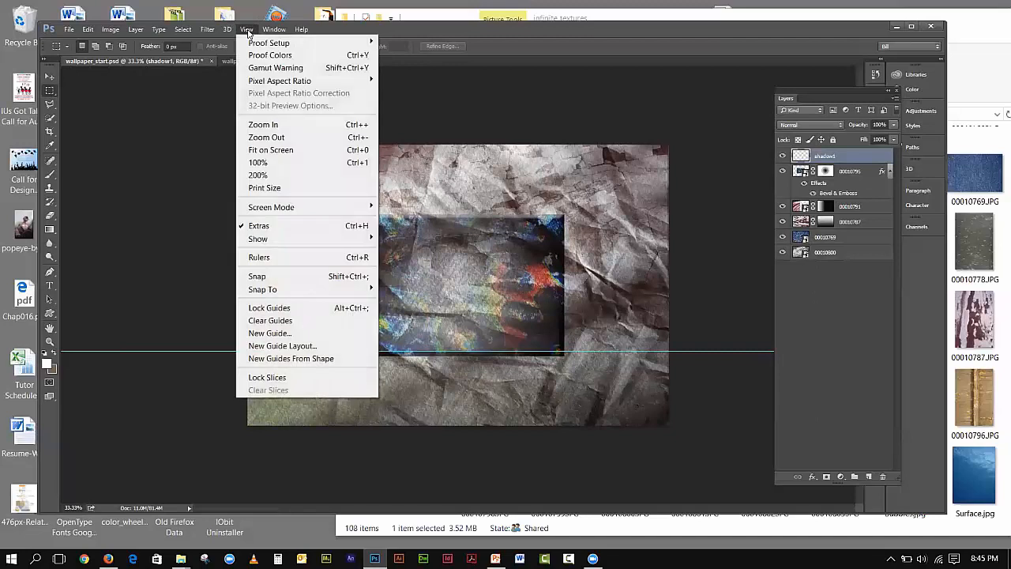
pyautogui.click(255, 257)
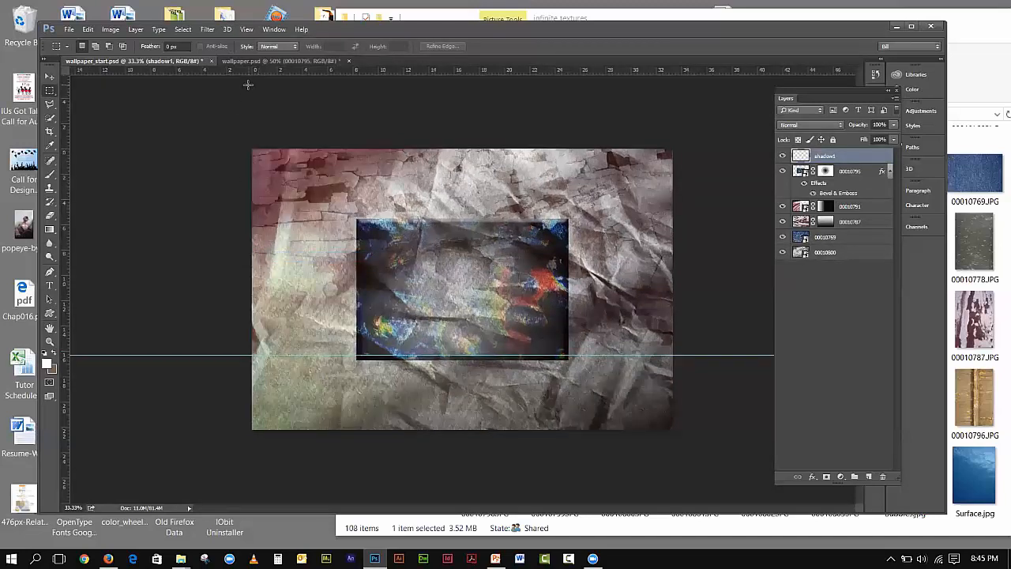
# - Add a guide at the central image's top edge and fill the area below the lower guide white
pyautogui.moveTo(344, 70); pyautogui.dragTo(342, 221)
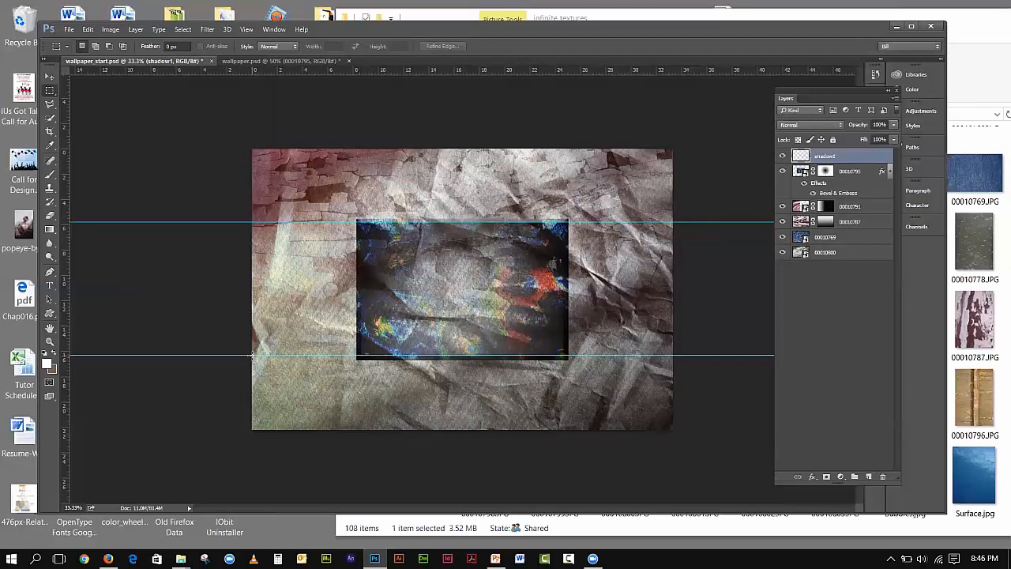
pyautogui.moveTo(253, 355); pyautogui.dragTo(674, 430)
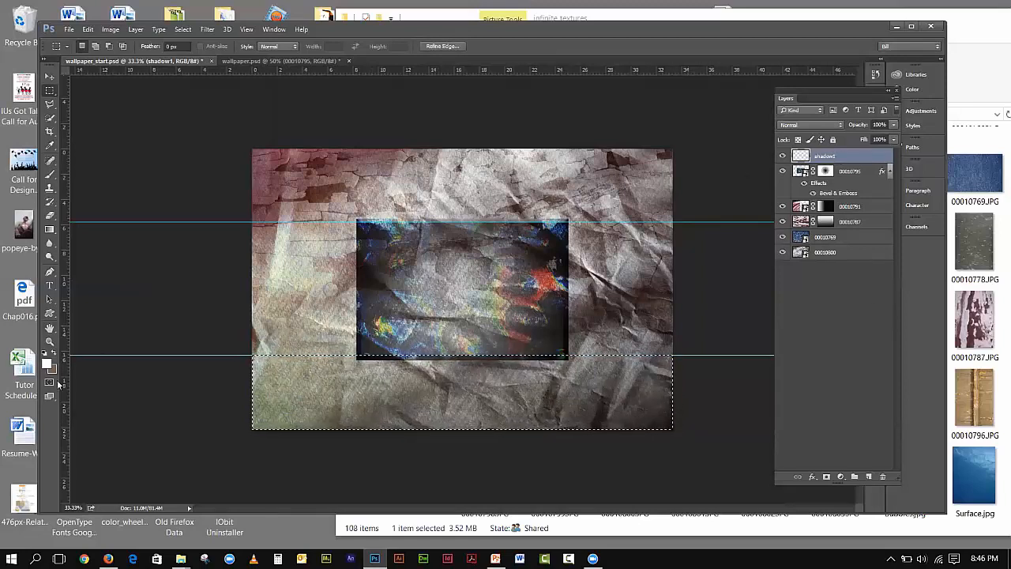
pyautogui.rightClick(51, 230)
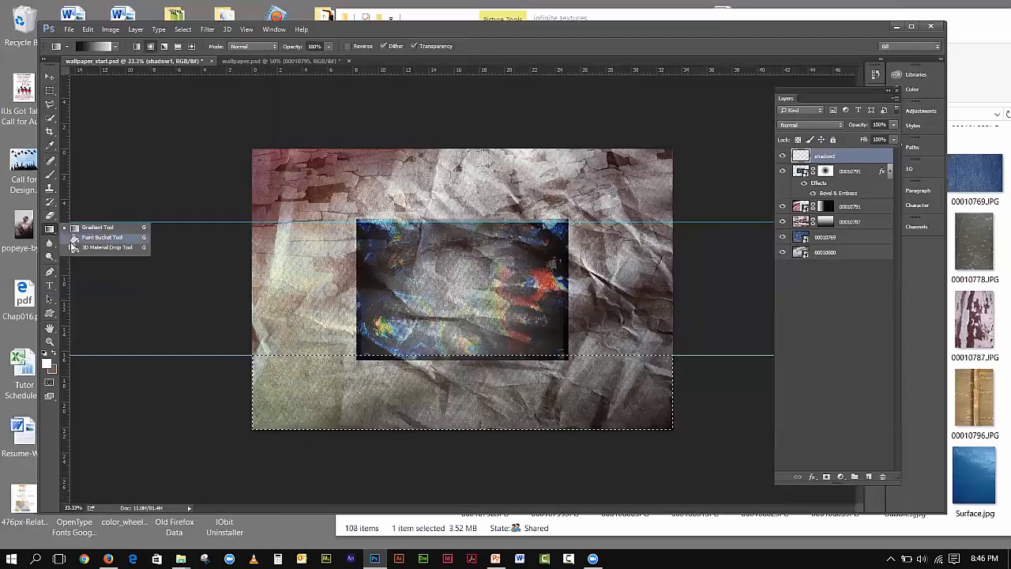
pyautogui.click(91, 236)
pyautogui.click(395, 403)
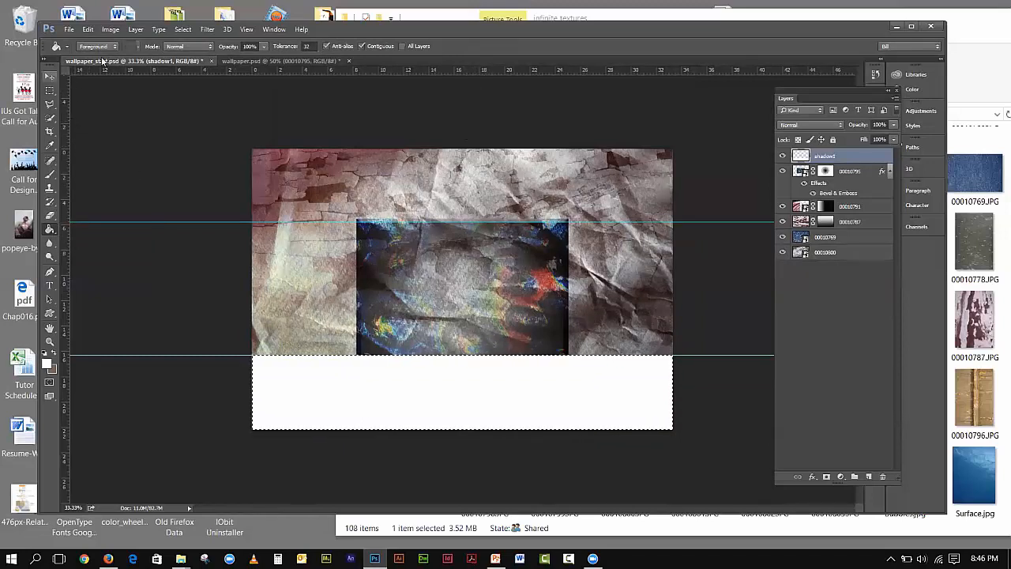
# - Free Transform the white band to stretch slightly past the left, right and bottom canvas edges
pyautogui.click(91, 30)
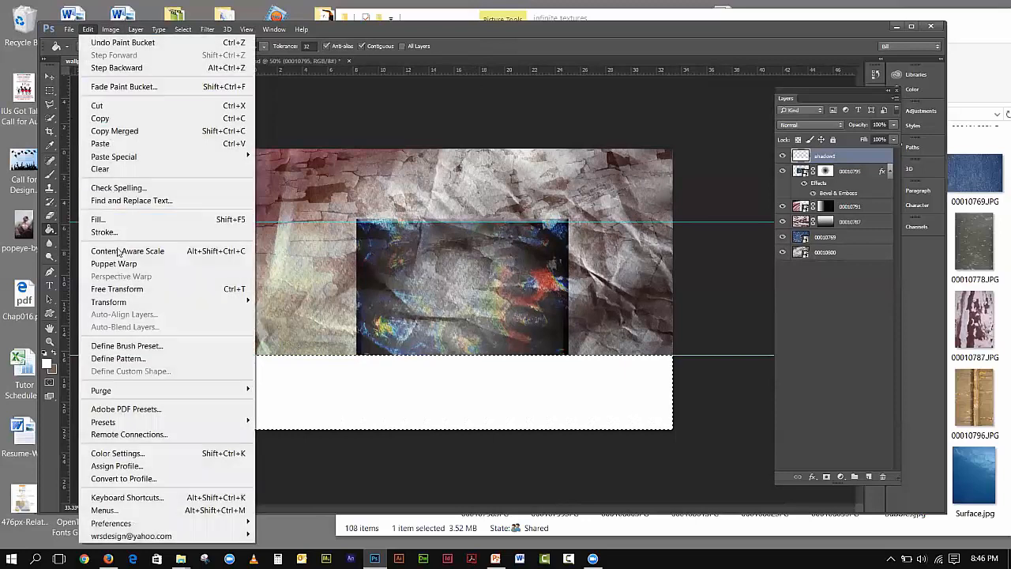
pyautogui.click(122, 288)
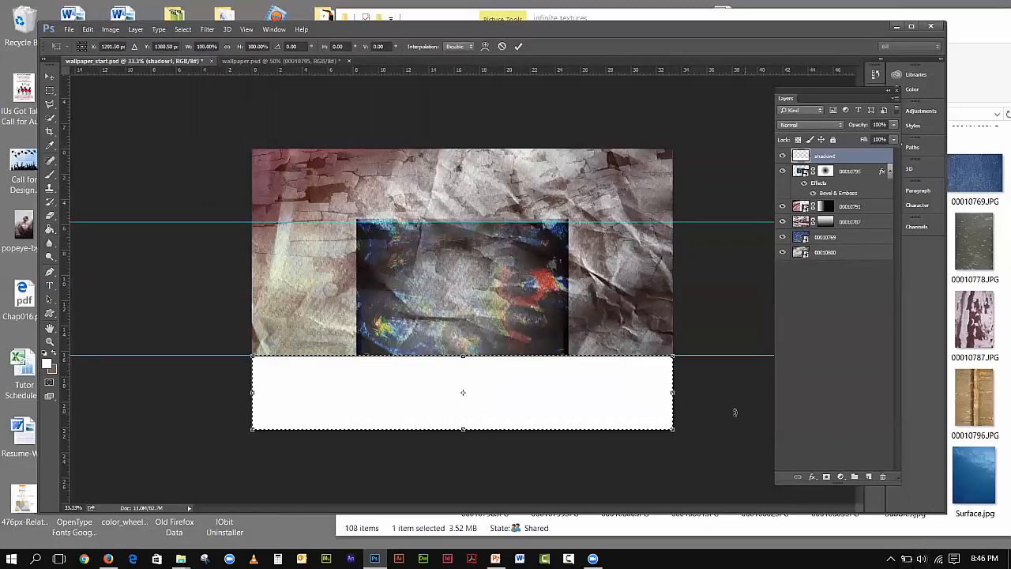
pyautogui.moveTo(670, 393); pyautogui.dragTo(681, 393)
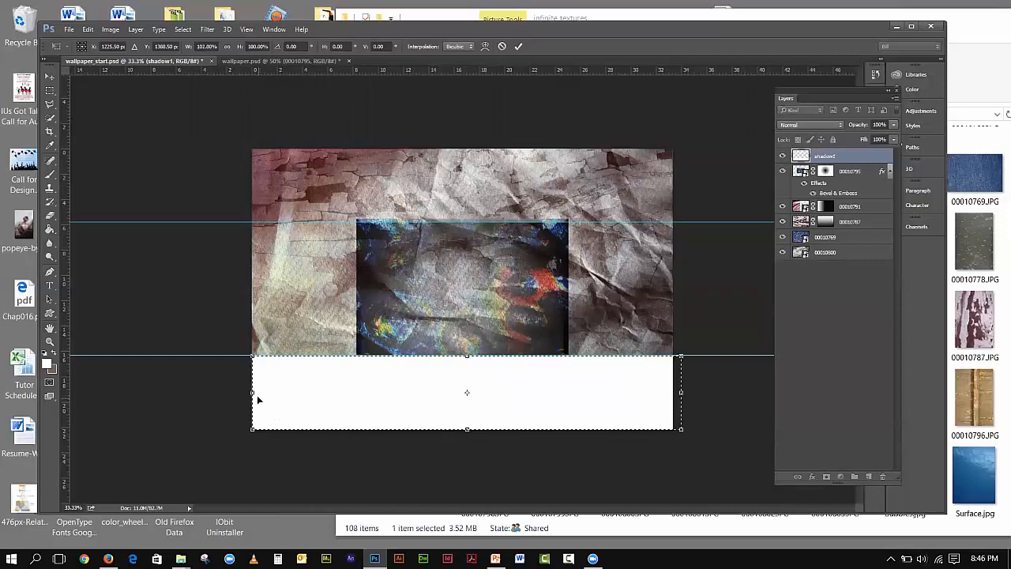
pyautogui.moveTo(252, 393); pyautogui.dragTo(244, 393)
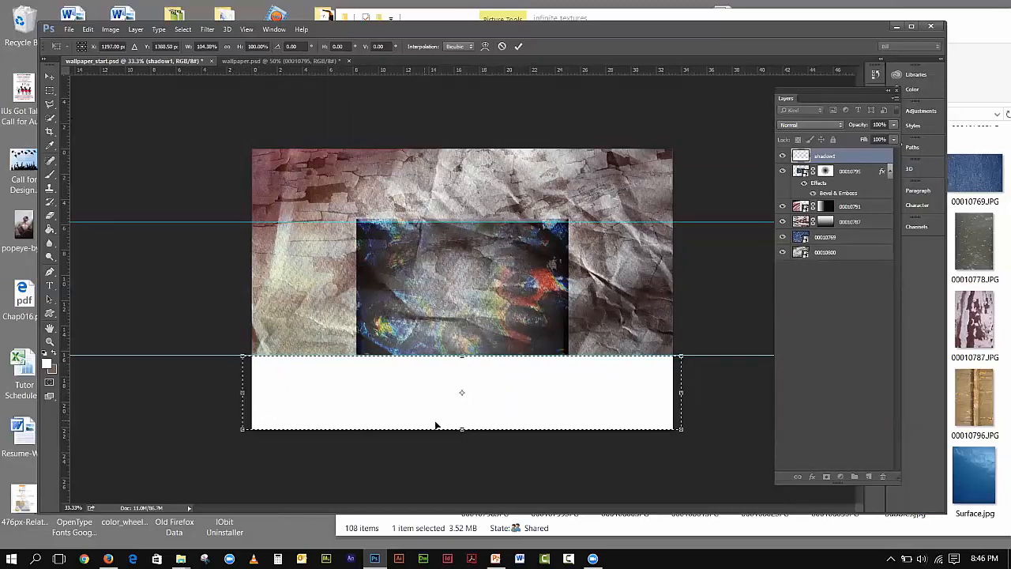
pyautogui.moveTo(463, 429); pyautogui.dragTo(463, 443)
pyautogui.click(53, 78)
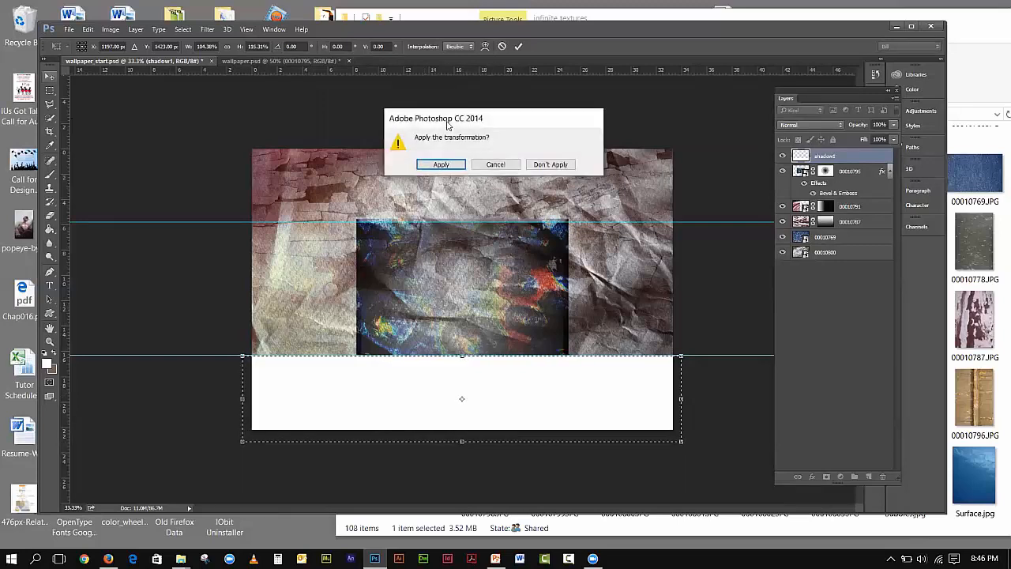
pyautogui.click(444, 164)
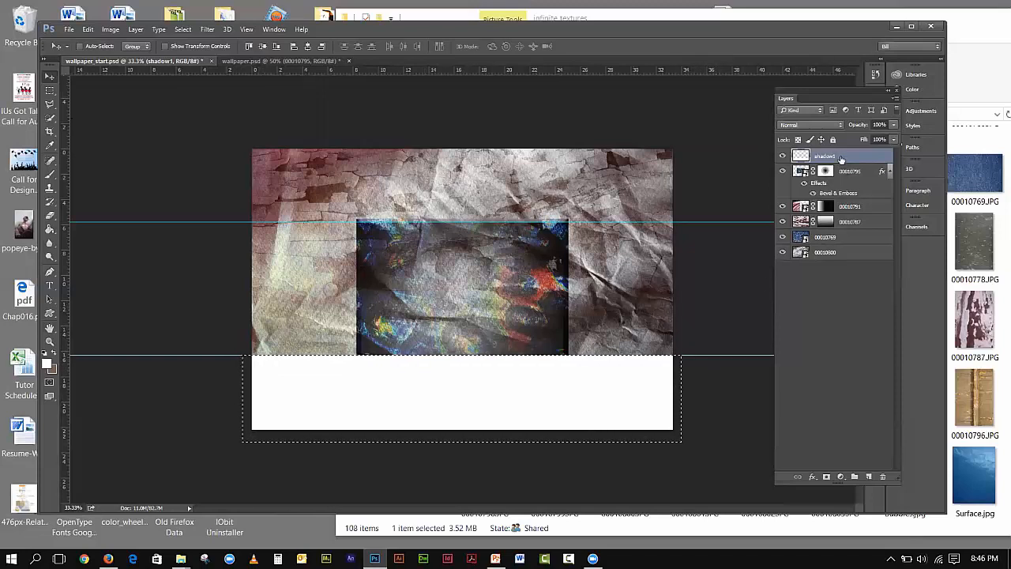
# - Try an Inner Shadow on shadow1 with adjusted distance and angle, cancel it, and reopen the effects list
pyautogui.click(813, 476)
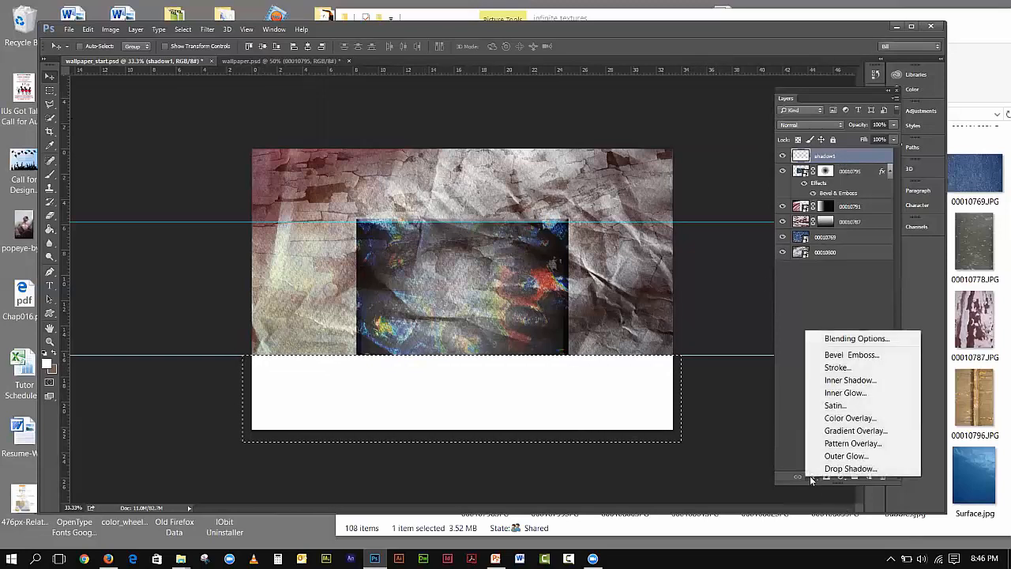
pyautogui.click(838, 385)
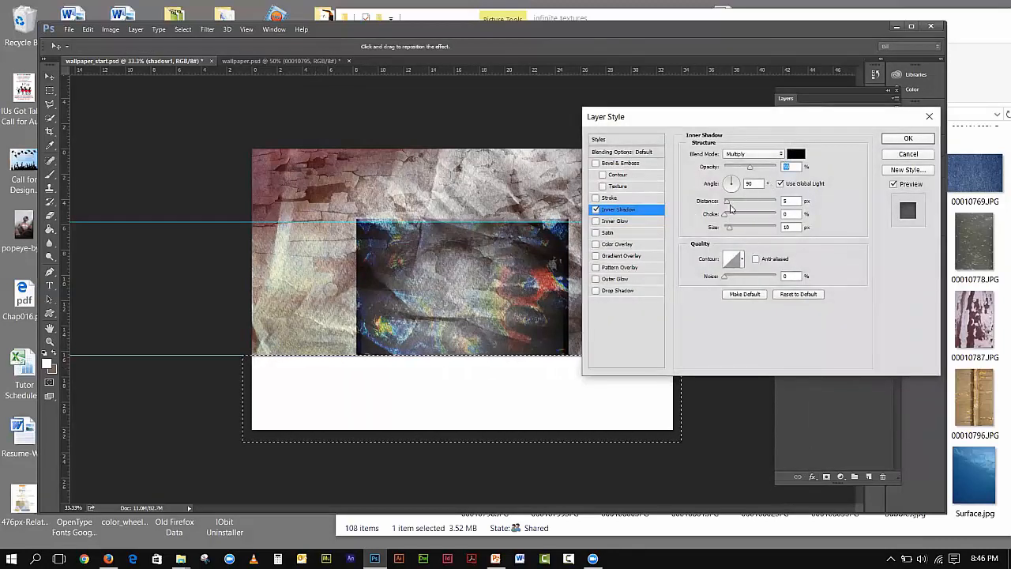
pyautogui.moveTo(727, 203); pyautogui.dragTo(739, 204)
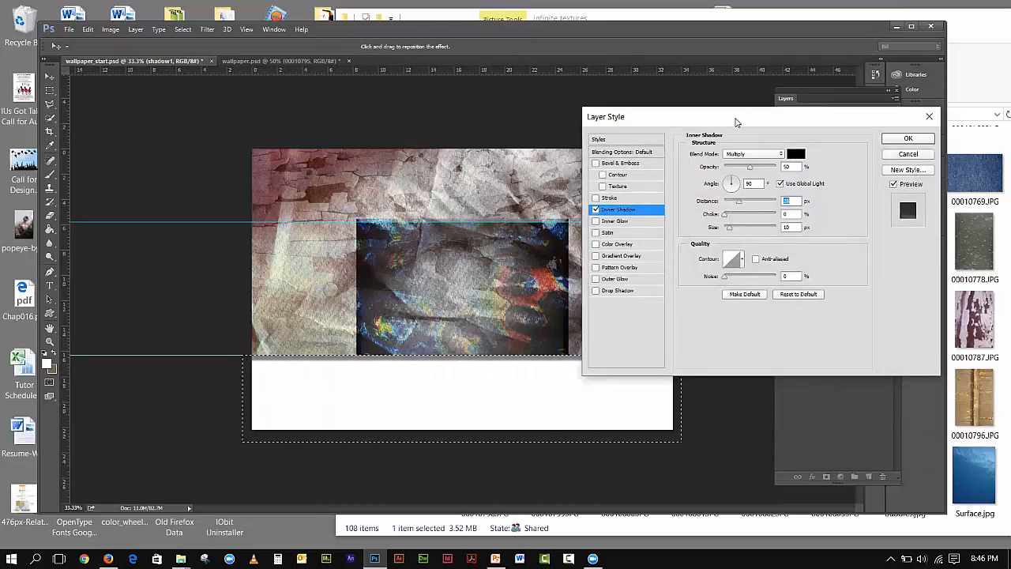
pyautogui.moveTo(736, 121); pyautogui.dragTo(805, 120)
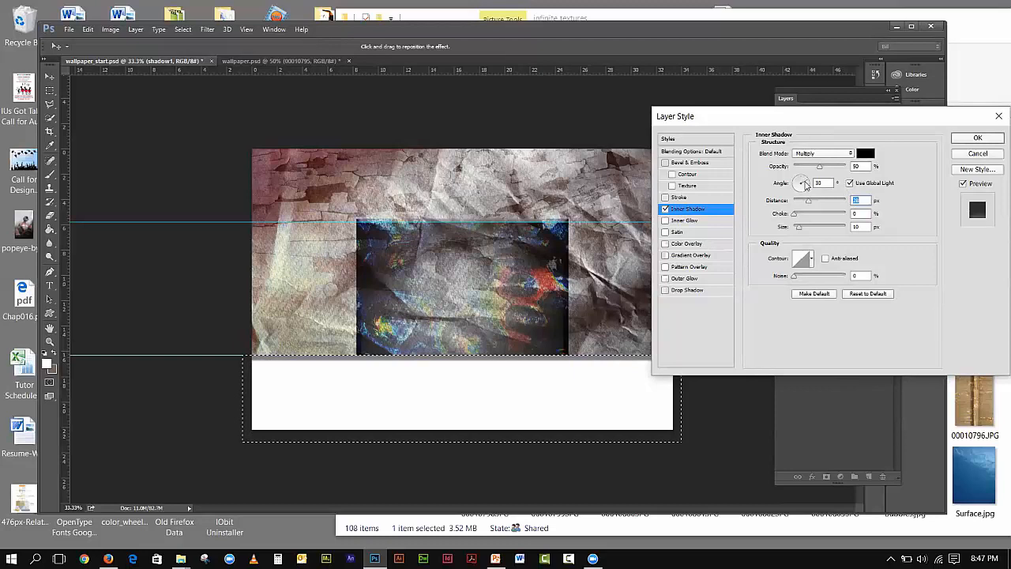
pyautogui.click(805, 184)
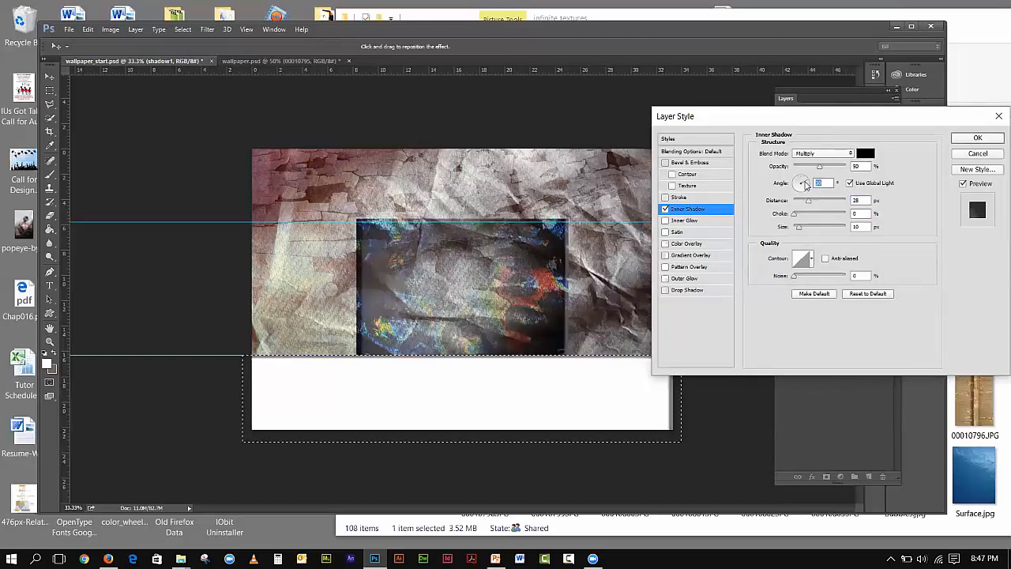
pyautogui.click(993, 156)
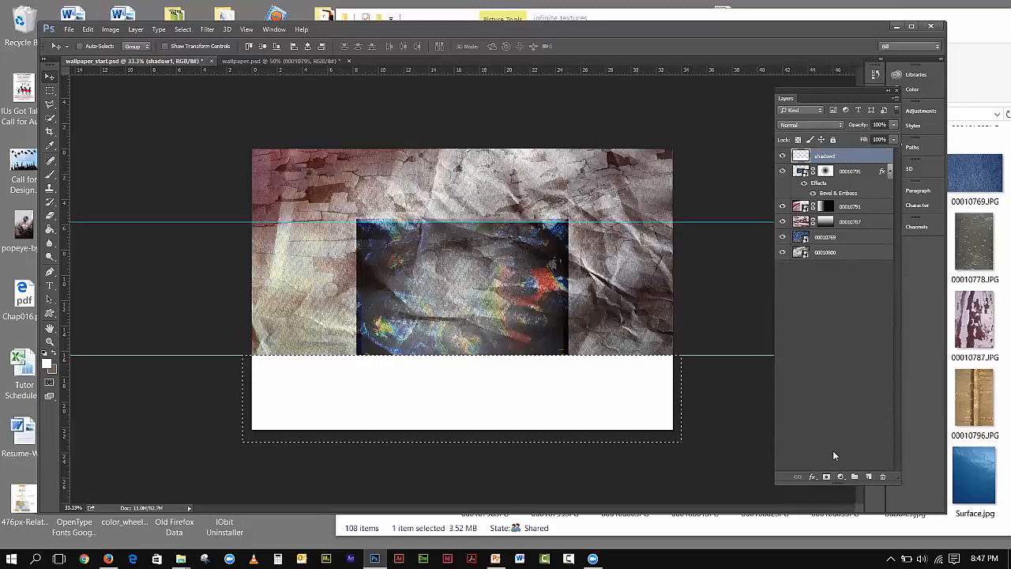
pyautogui.click(813, 477)
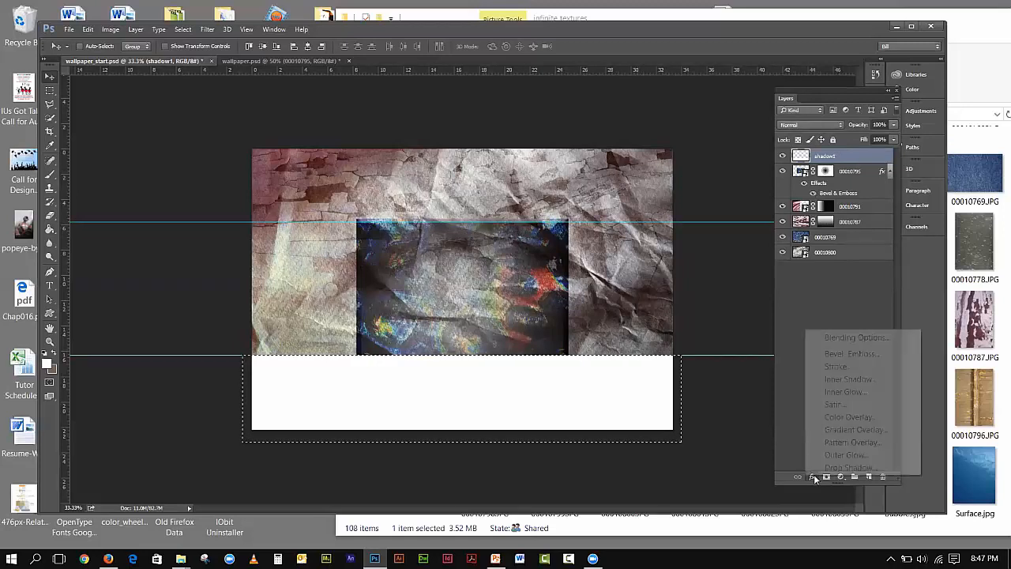
# - Add an Inner Shadow to shadow1 at a 90° angle, without global light, at about 13 px distance
pyautogui.click(847, 378)
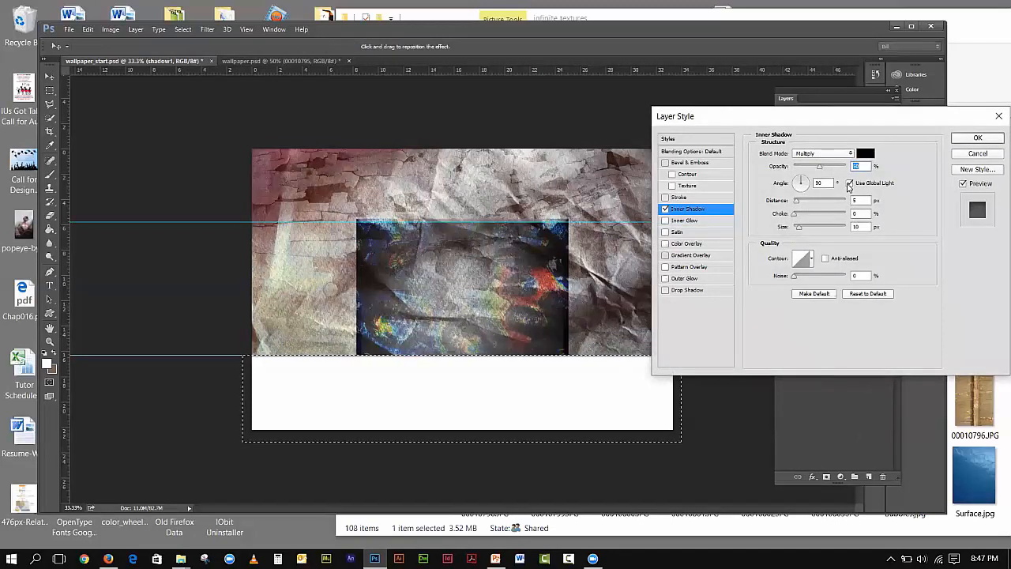
pyautogui.click(849, 183)
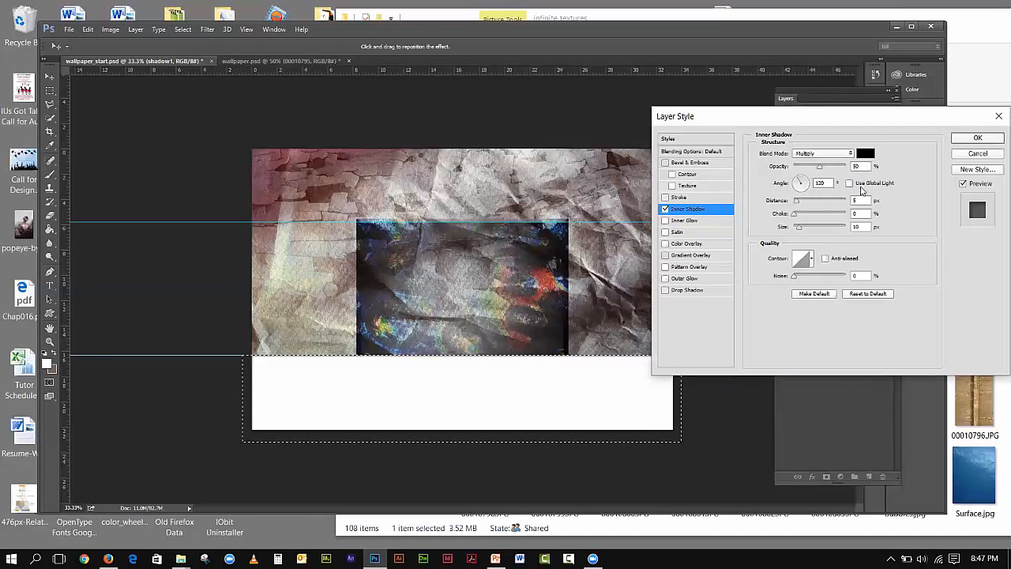
pyautogui.moveTo(799, 183); pyautogui.dragTo(802, 173)
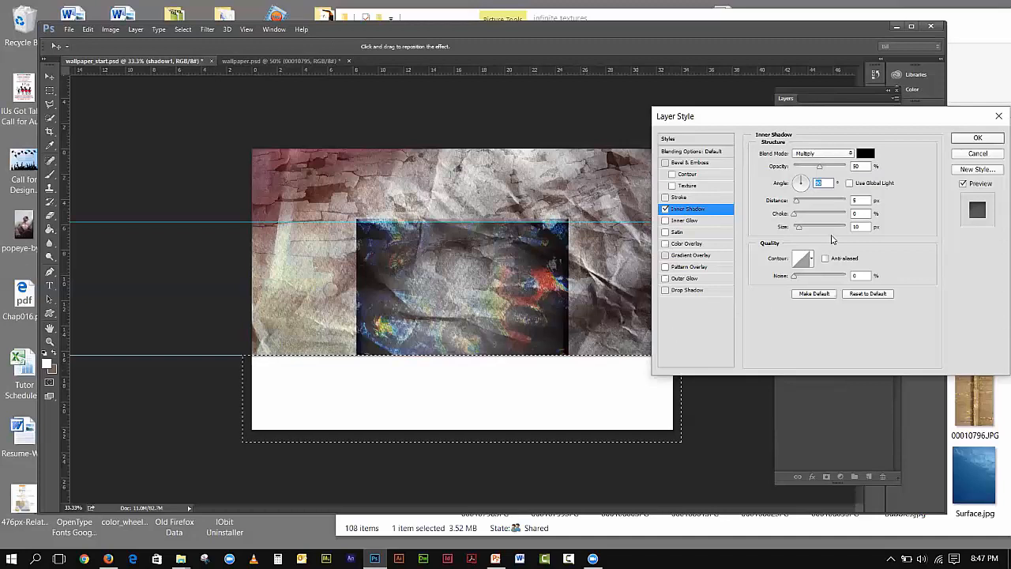
pyautogui.moveTo(796, 204); pyautogui.dragTo(804, 204)
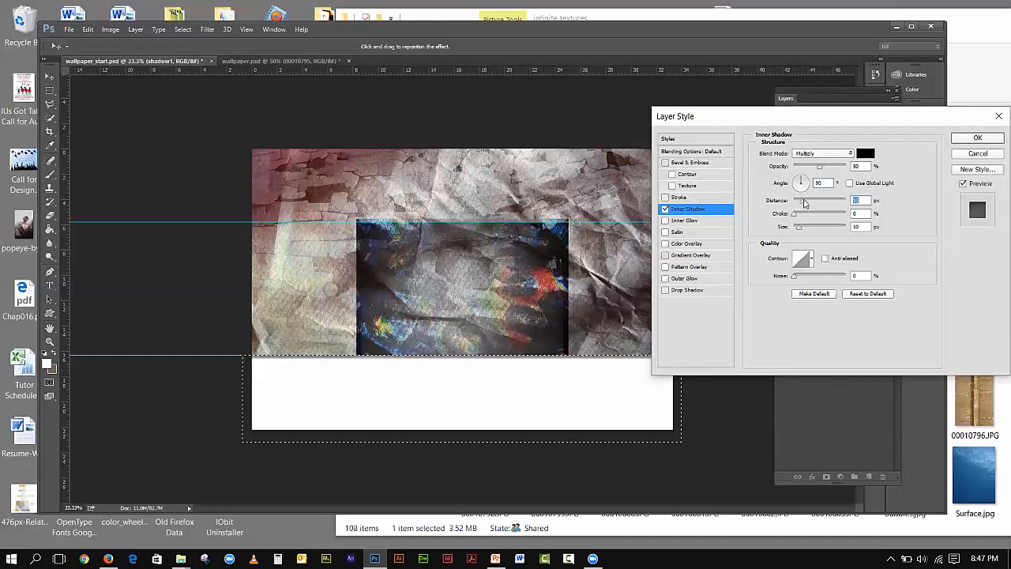
pyautogui.click(977, 138)
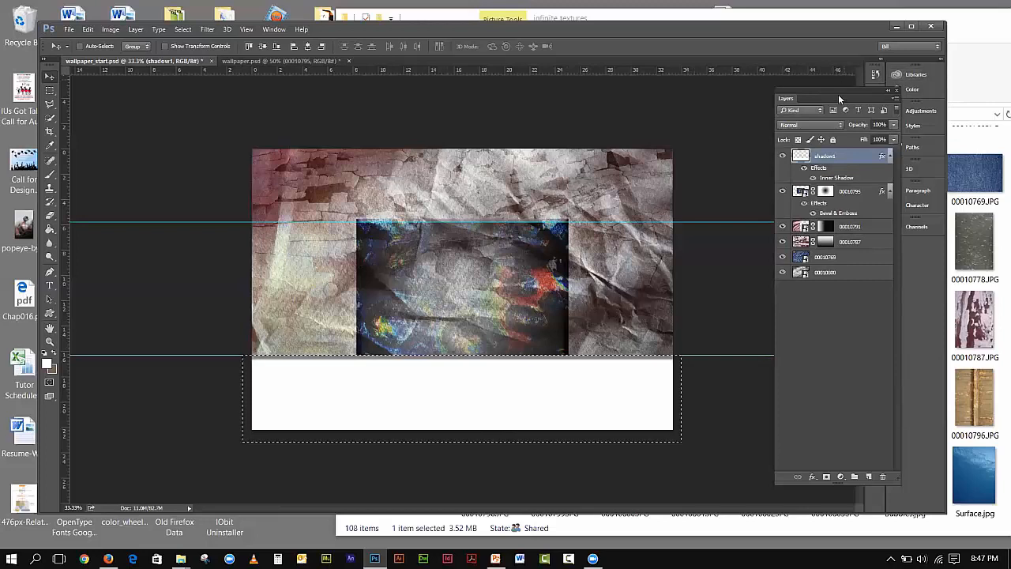
# - Leave shadow1's opacity at 100% and drop its Fill to 0% so only the inner shadow shows
pyautogui.moveTo(841, 89); pyautogui.dragTo(784, 83)
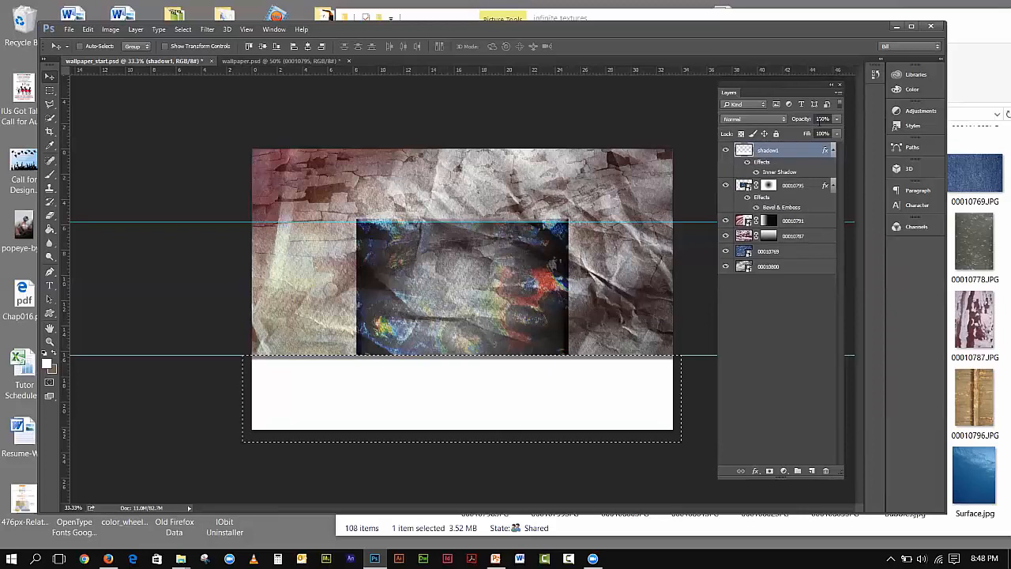
pyautogui.click(837, 133)
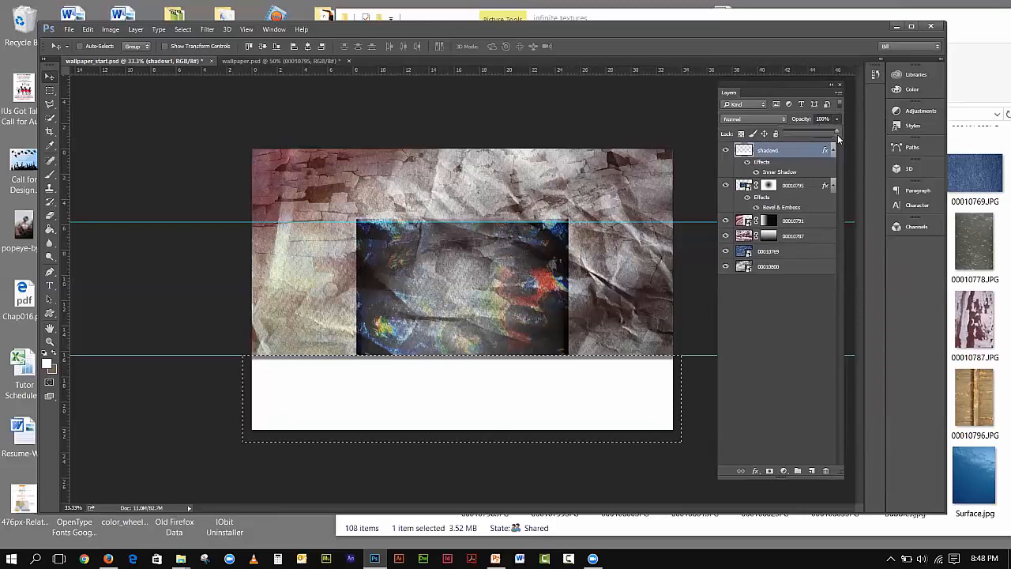
pyautogui.moveTo(839, 134); pyautogui.dragTo(815, 132)
pyautogui.click(801, 142)
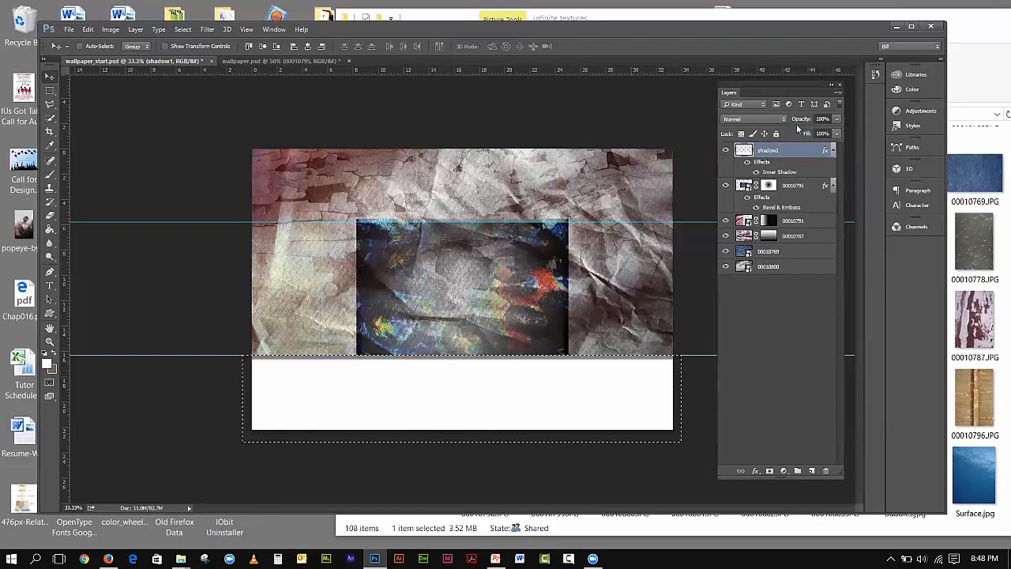
pyautogui.click(836, 134)
pyautogui.moveTo(838, 150); pyautogui.dragTo(778, 158)
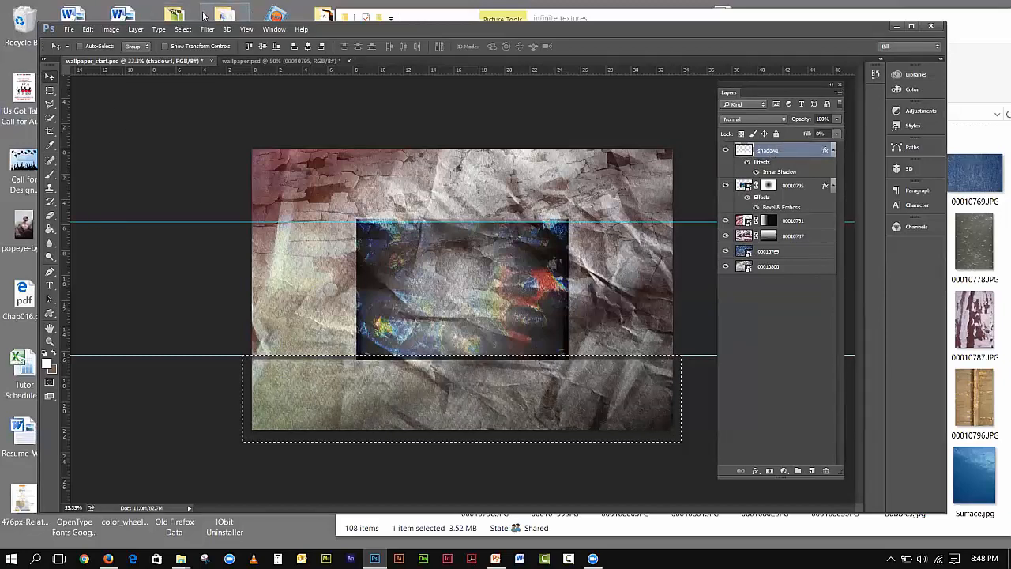
# - Deselect, then nudge the shadow1 band slightly downward on the canvas
pyautogui.click(183, 30)
pyautogui.click(194, 55)
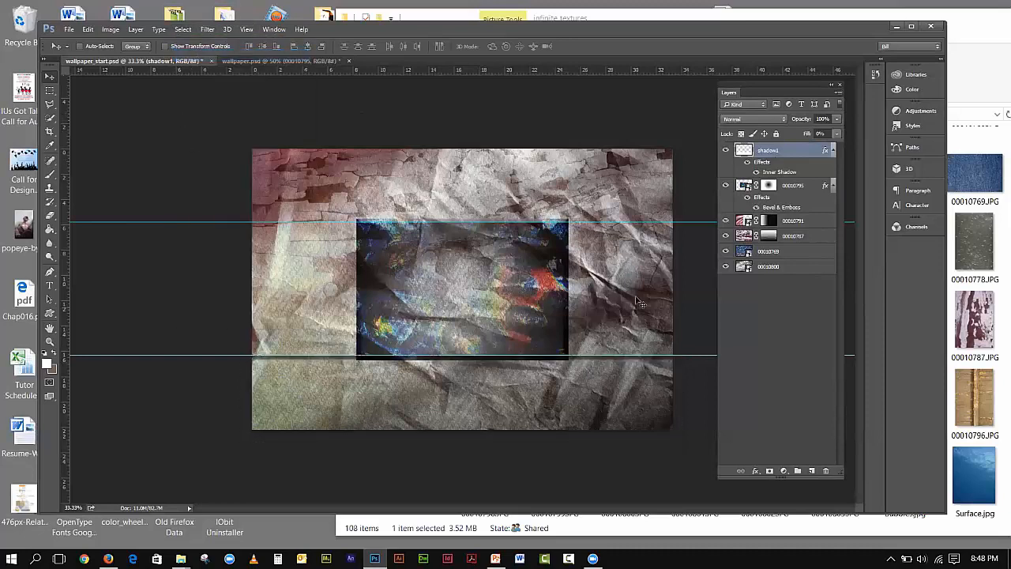
pyautogui.moveTo(682, 186); pyautogui.dragTo(697, 222)
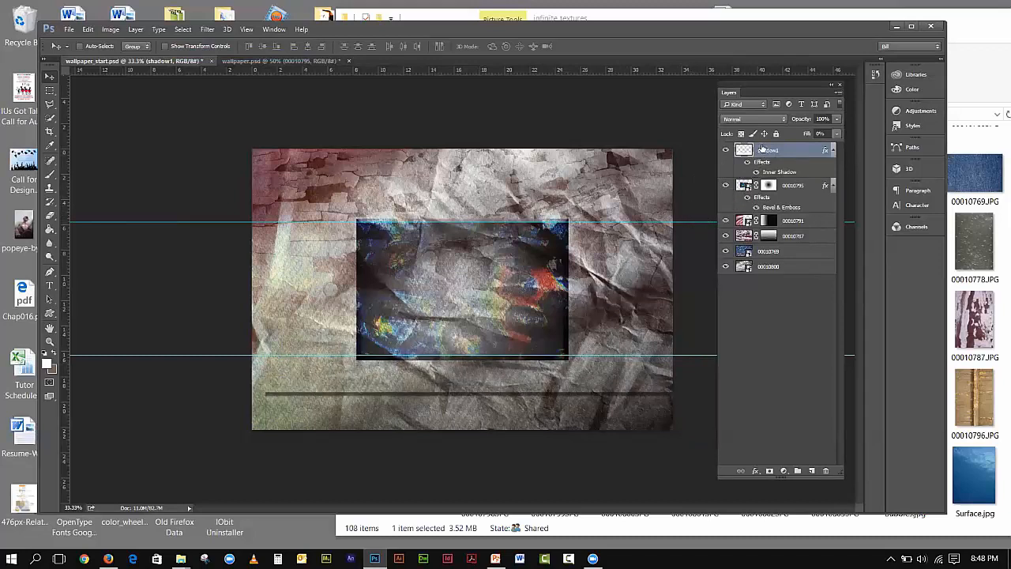
pyautogui.hotkey('ctrl', 'z')
pyautogui.moveTo(139, 197); pyautogui.dragTo(125, 242)
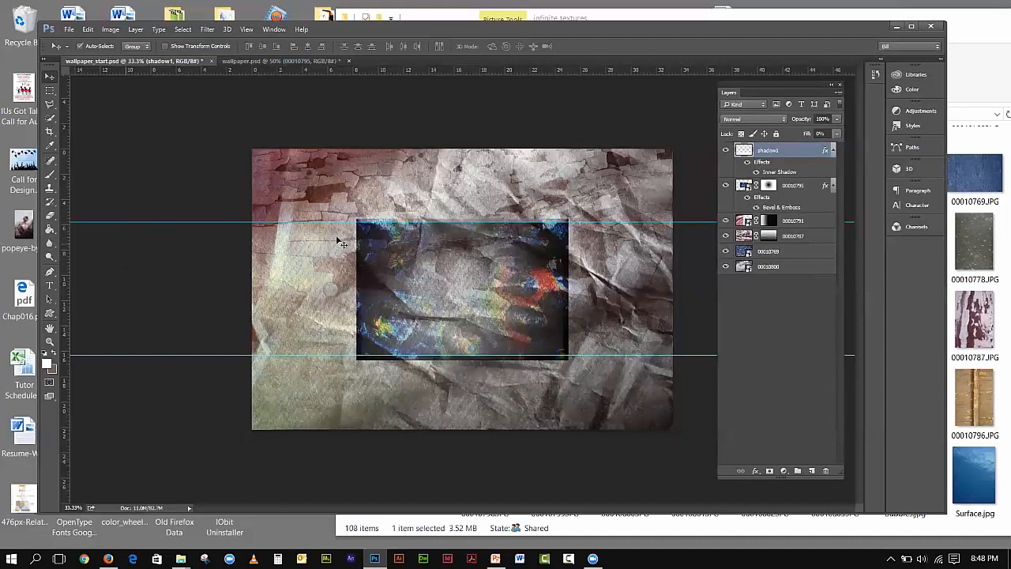
# - Drag the upper and lower guides back onto the ruler, then marquee-select the top strip of the canvas
pyautogui.click(803, 299)
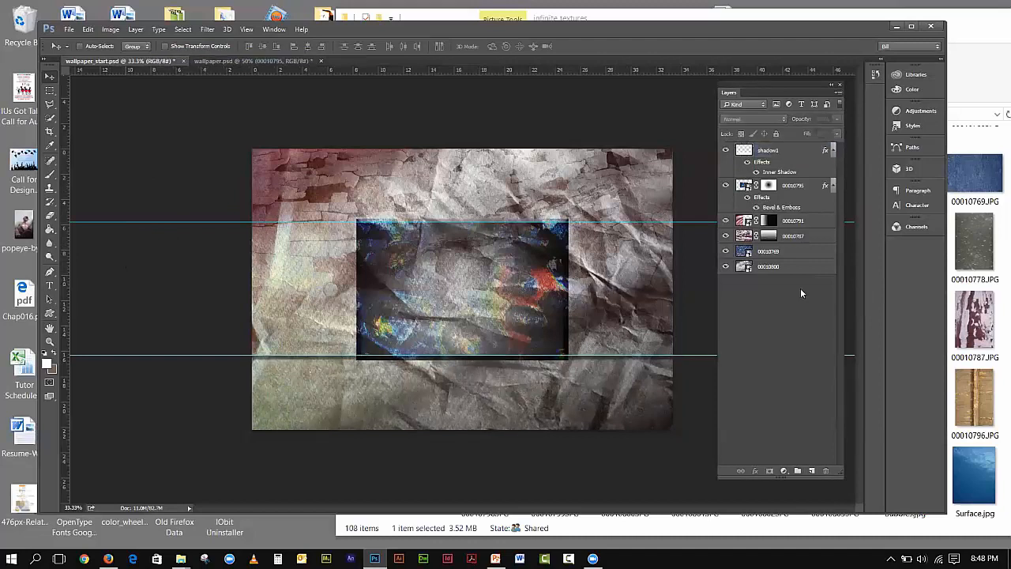
pyautogui.click(94, 140)
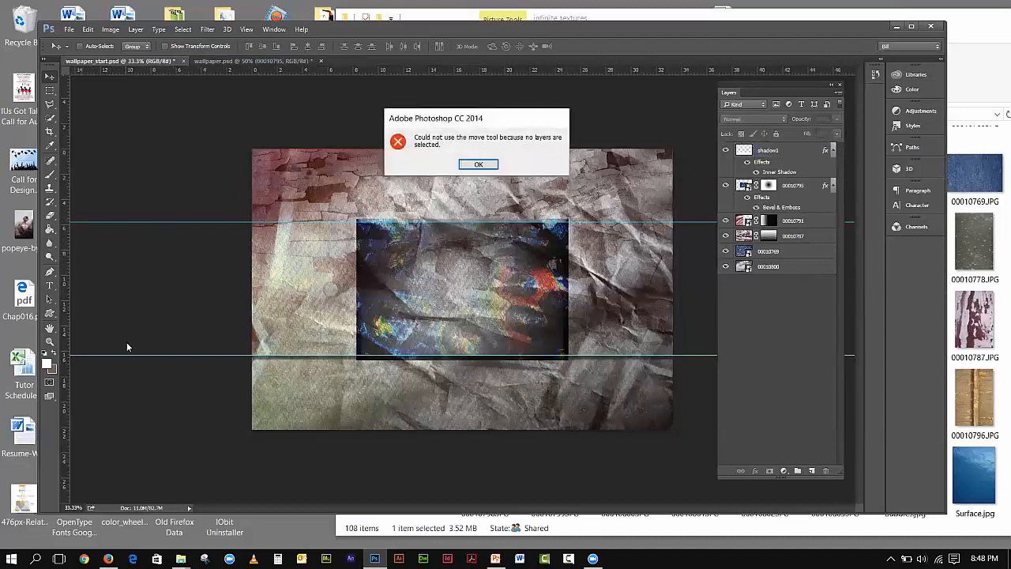
pyautogui.click(477, 164)
pyautogui.moveTo(198, 221); pyautogui.dragTo(225, 63)
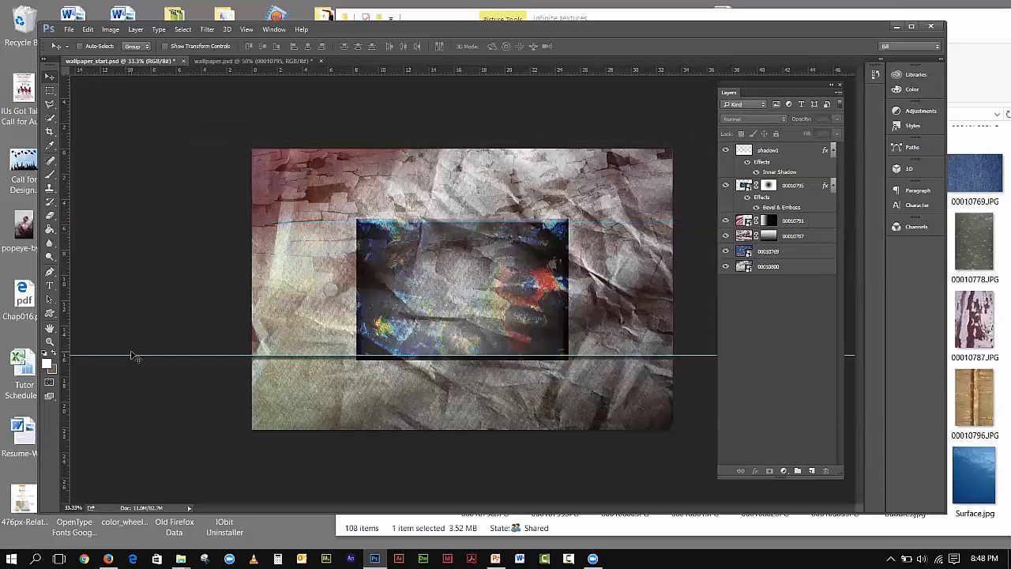
pyautogui.moveTo(134, 354); pyautogui.dragTo(162, 155)
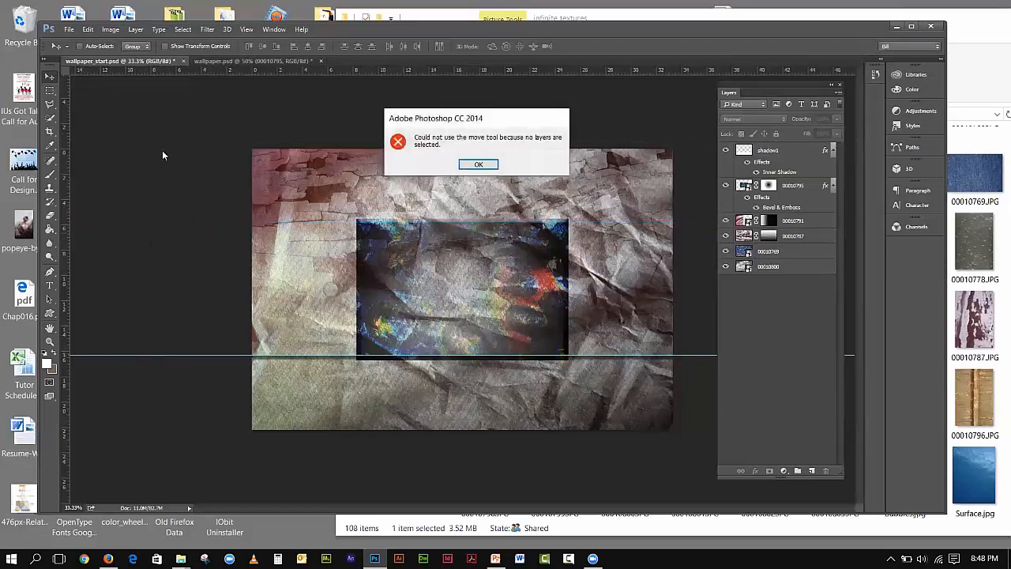
pyautogui.click(476, 164)
pyautogui.moveTo(189, 315); pyautogui.dragTo(213, 66)
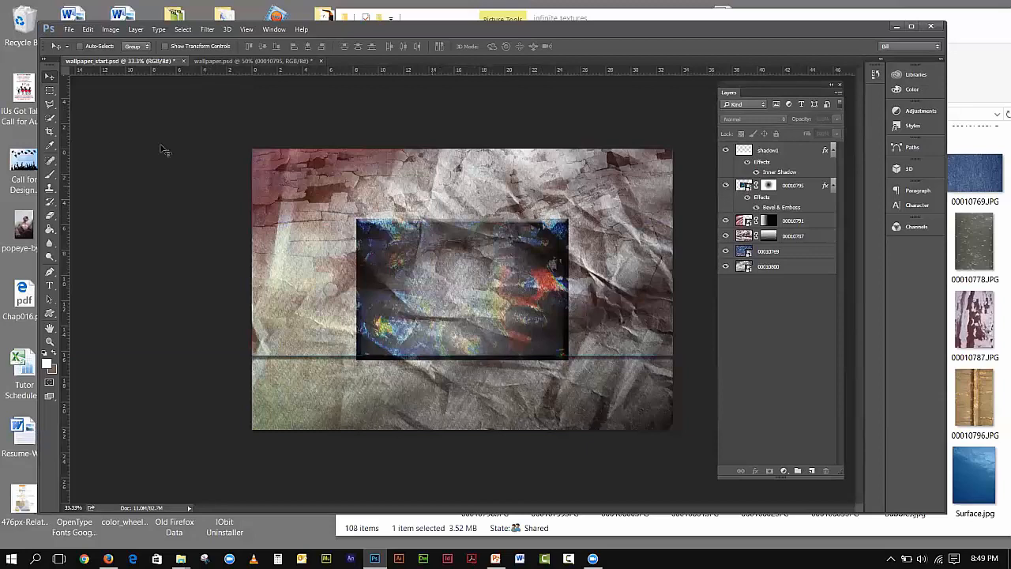
pyautogui.click(49, 93)
pyautogui.moveTo(245, 144); pyautogui.dragTo(678, 222)
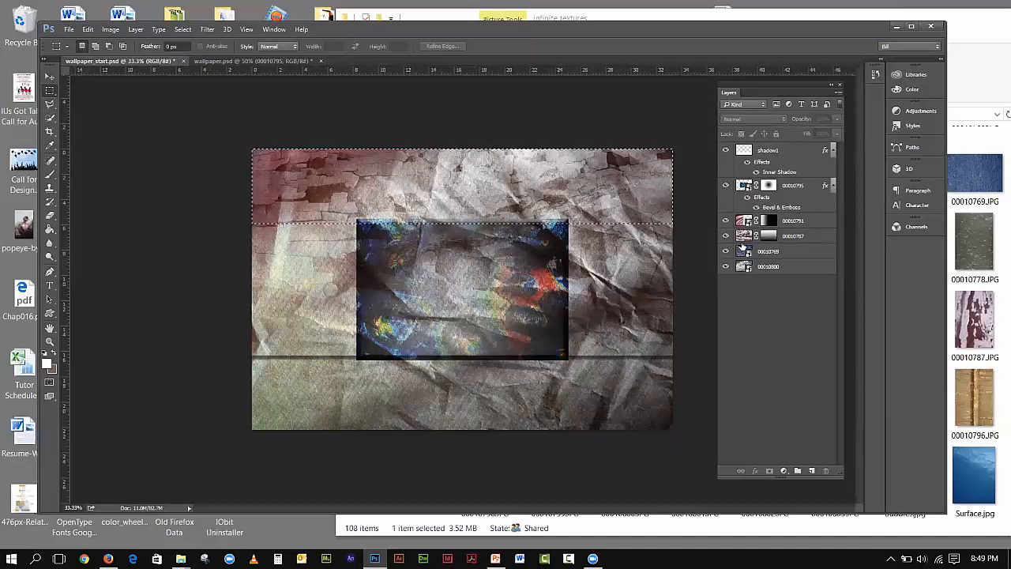
# - Transform the selection so its top edge extends above the canvas and it reaches slightly further right
pyautogui.click(182, 29)
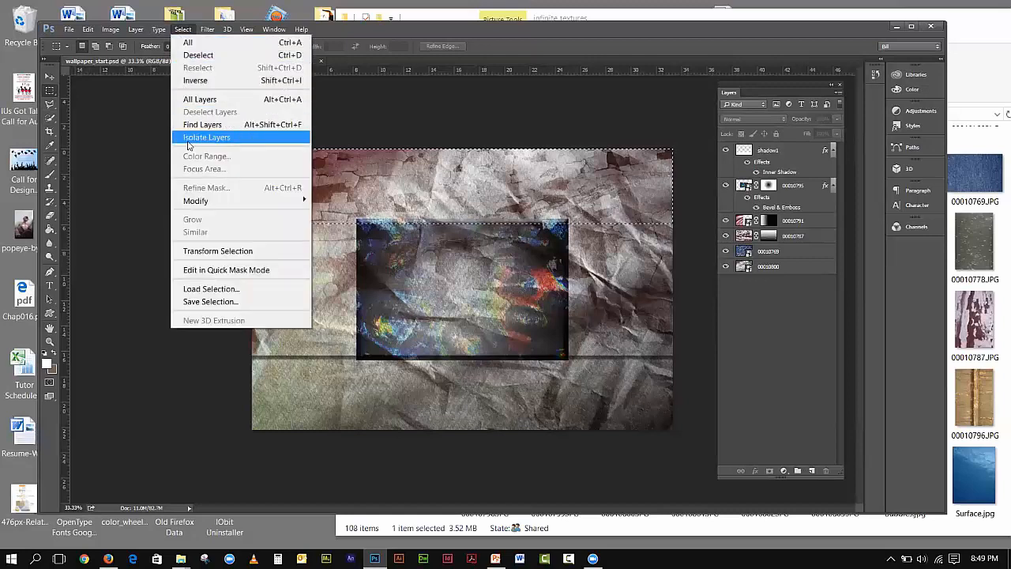
pyautogui.click(202, 251)
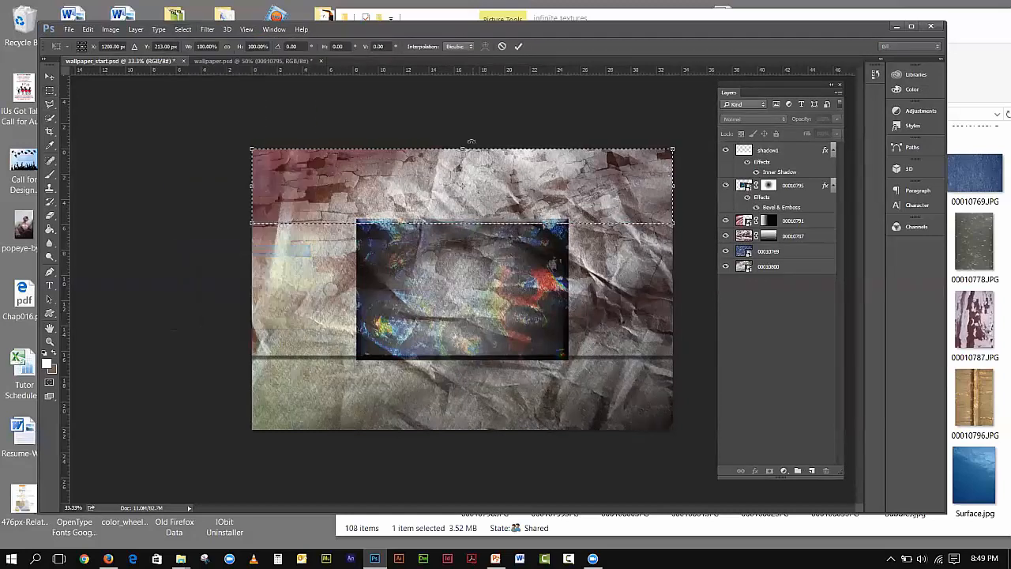
pyautogui.moveTo(464, 151); pyautogui.dragTo(464, 142)
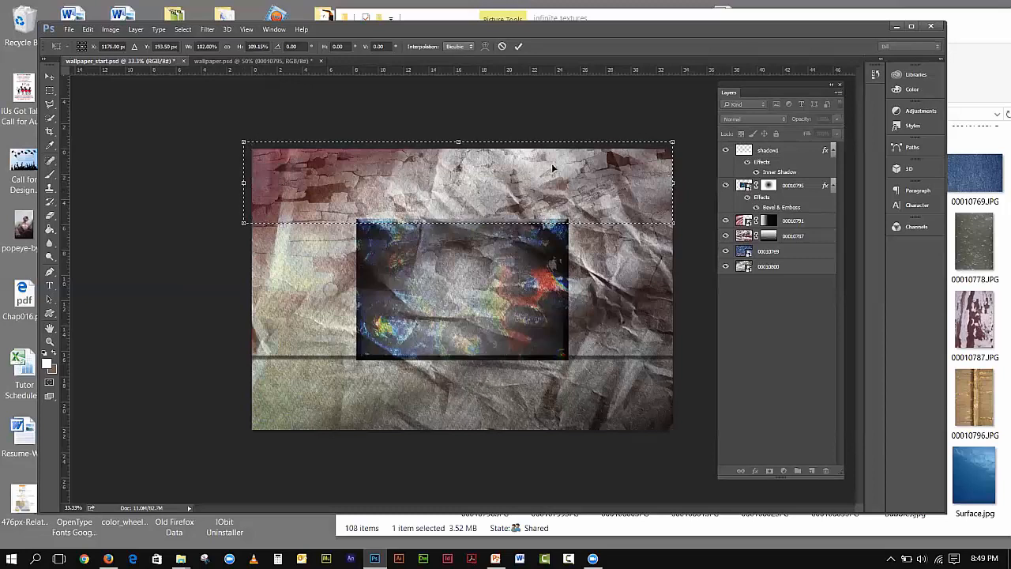
pyautogui.moveTo(672, 183); pyautogui.dragTo(681, 183)
pyautogui.click(50, 243)
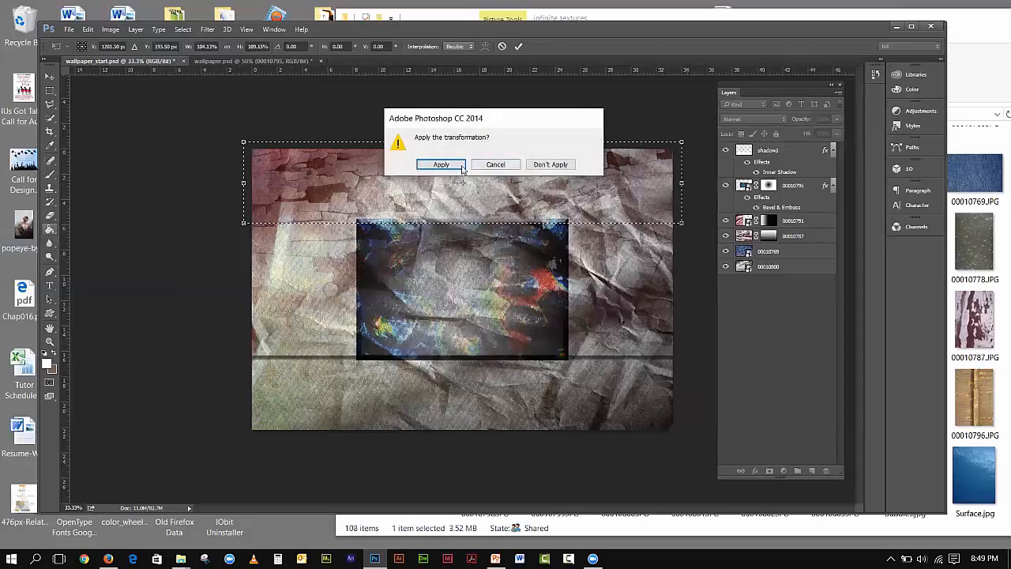
pyautogui.click(461, 166)
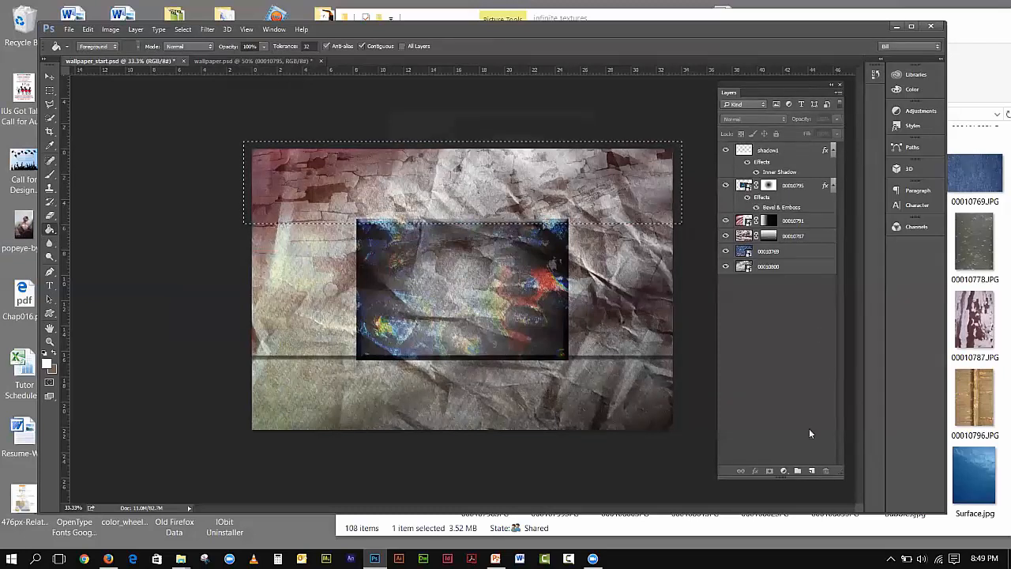
# - Add a new empty layer and name it shadow2
pyautogui.click(815, 472)
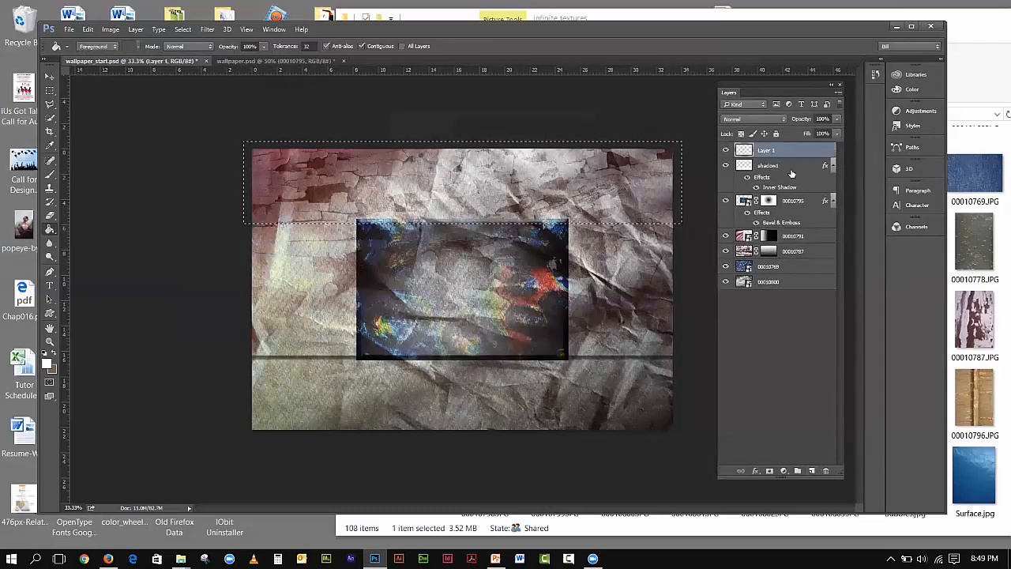
pyautogui.doubleClick(769, 149)
pyautogui.write('sh')
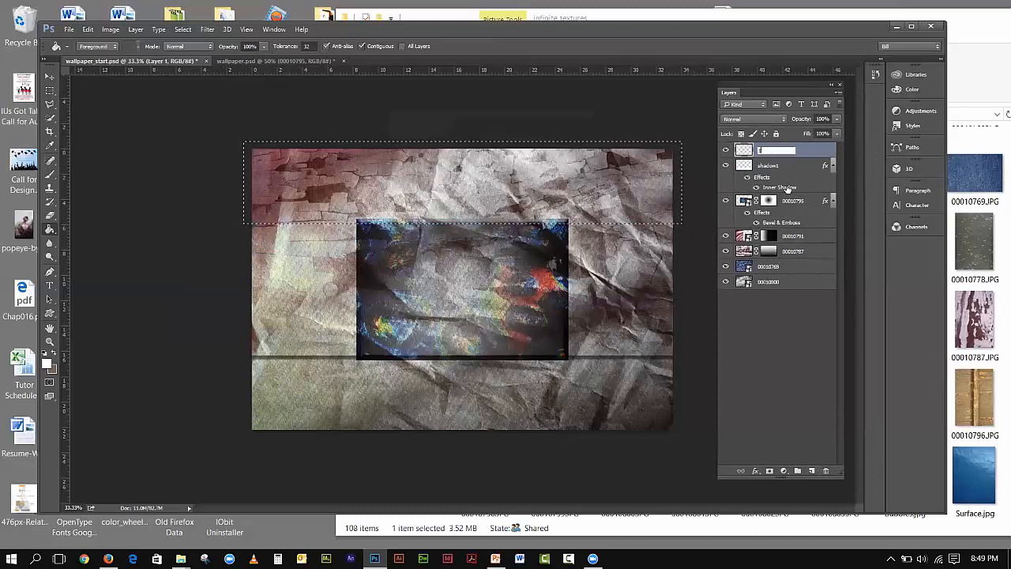
pyautogui.write('ad')
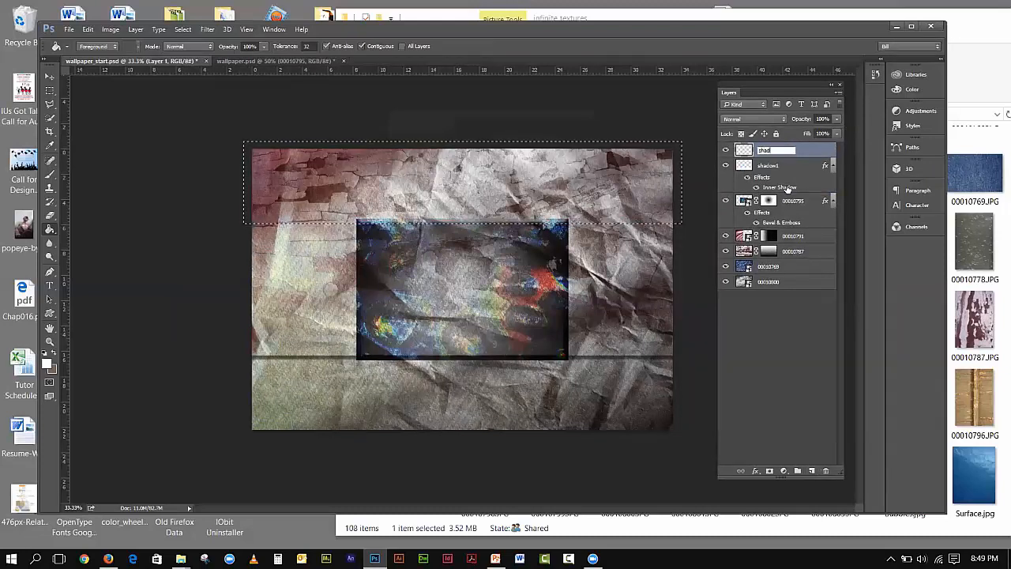
pyautogui.write('ow1')
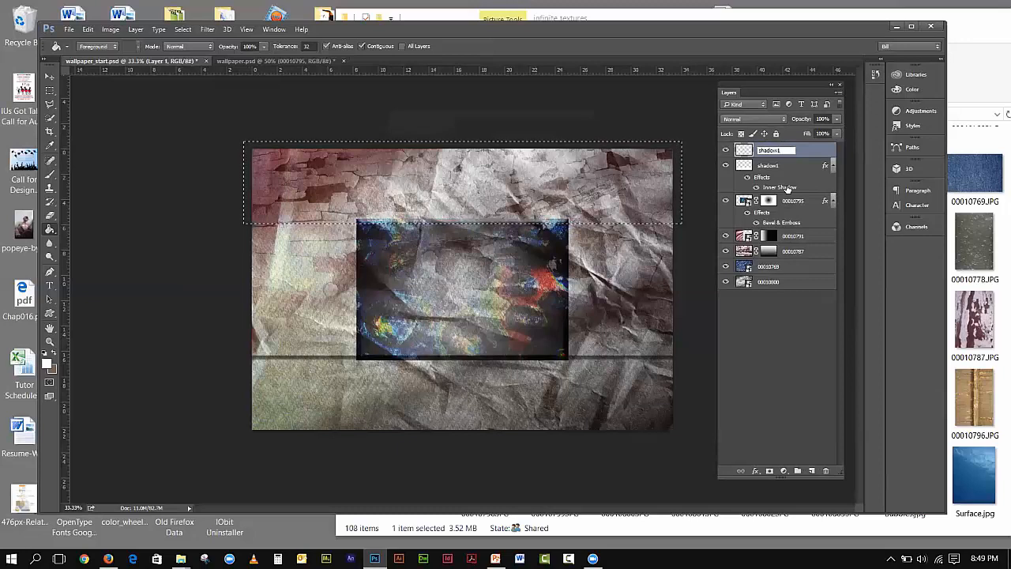
pyautogui.press('BackSpace')
pyautogui.write('2')
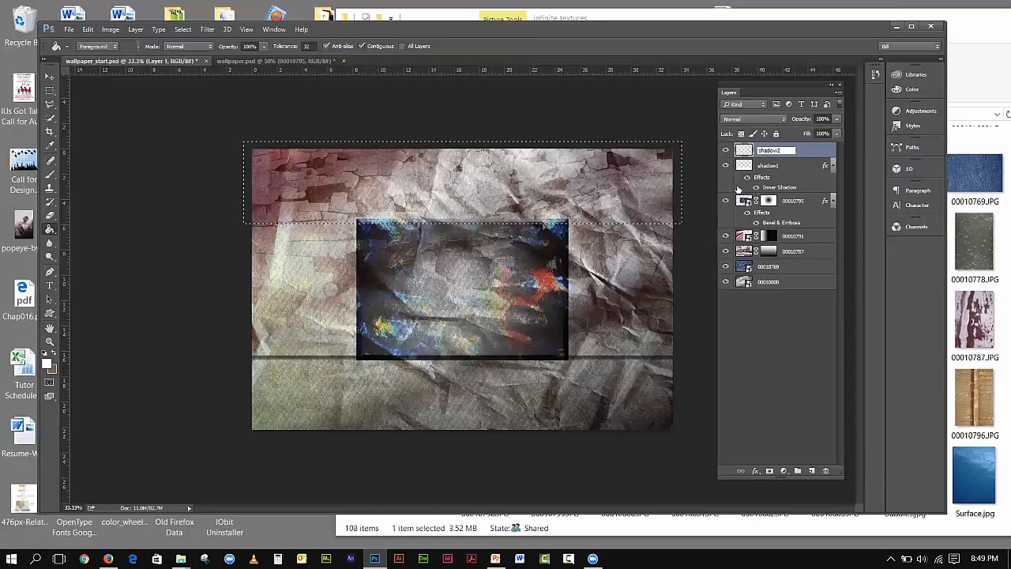
pyautogui.click(756, 470)
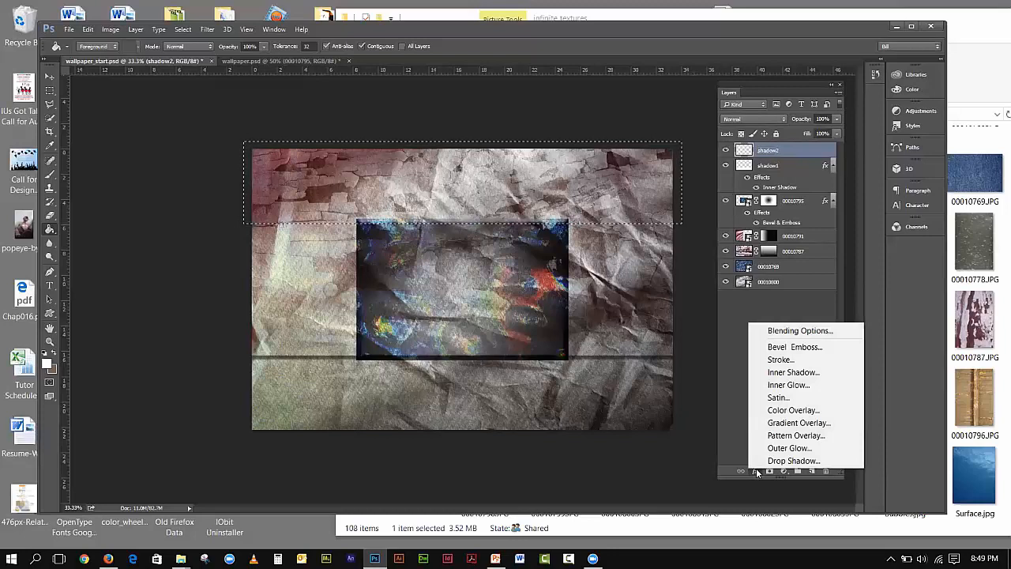
# - Try an Inner Shadow on shadow2 and cancel it, then paint-bucket fill the top band white
pyautogui.click(781, 372)
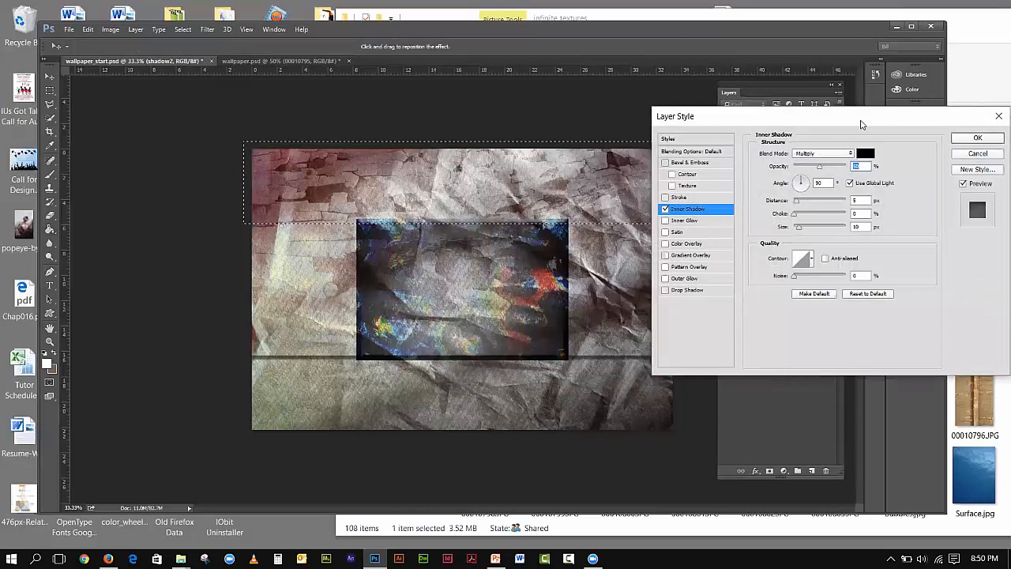
pyautogui.moveTo(862, 122); pyautogui.dragTo(894, 97)
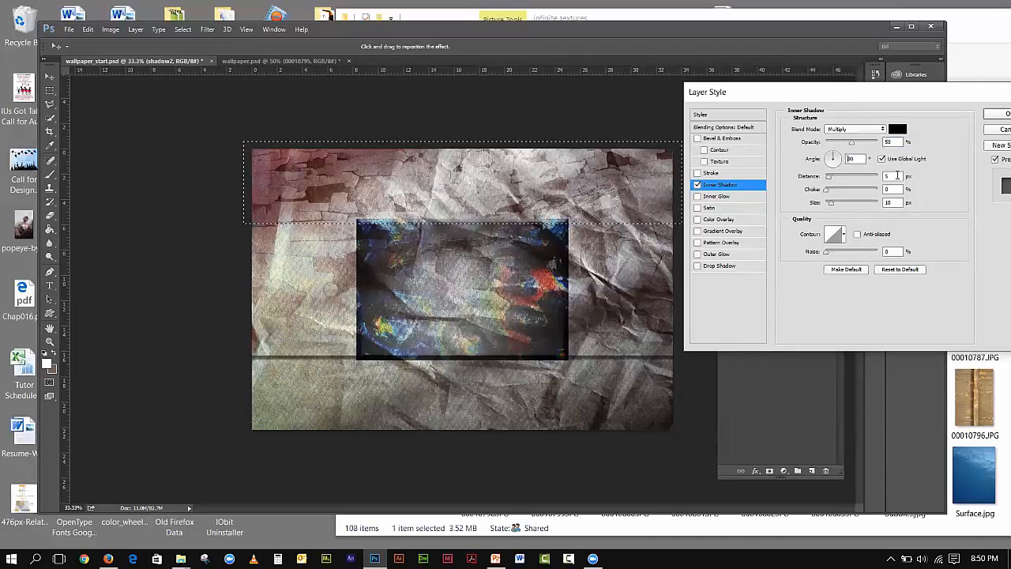
pyautogui.write('-')
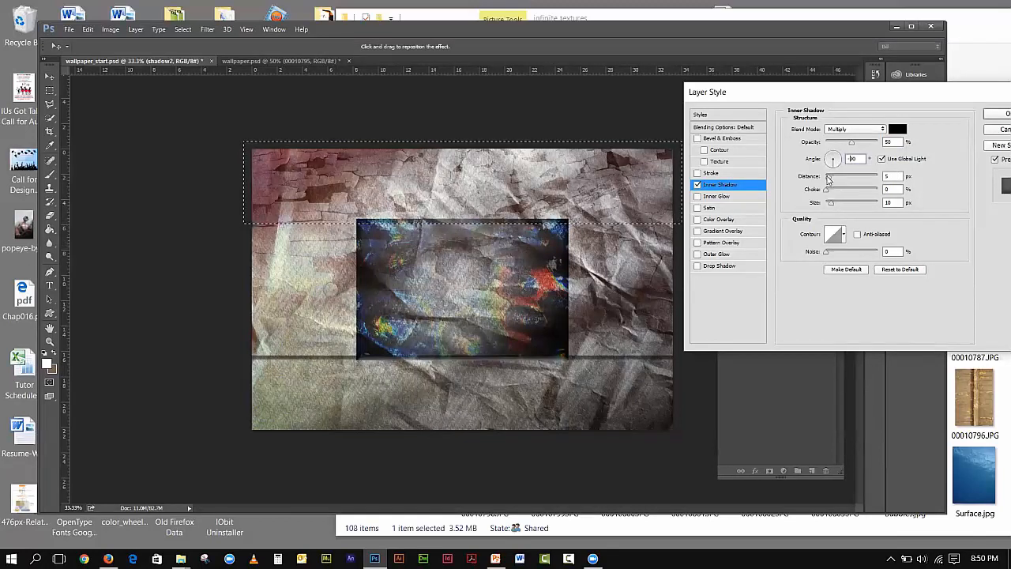
pyautogui.moveTo(831, 180); pyautogui.dragTo(851, 180)
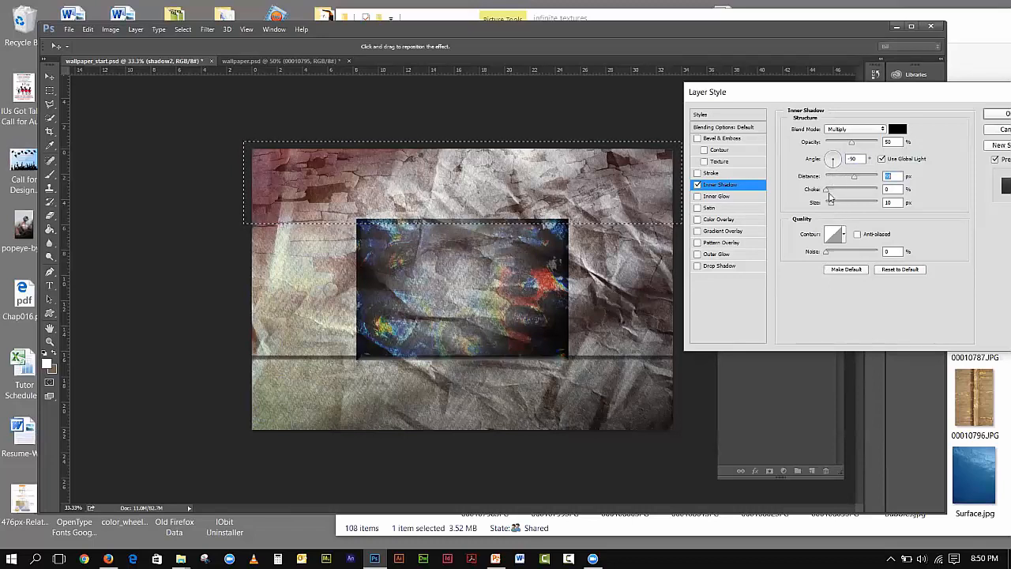
pyautogui.moveTo(851, 181); pyautogui.dragTo(830, 194)
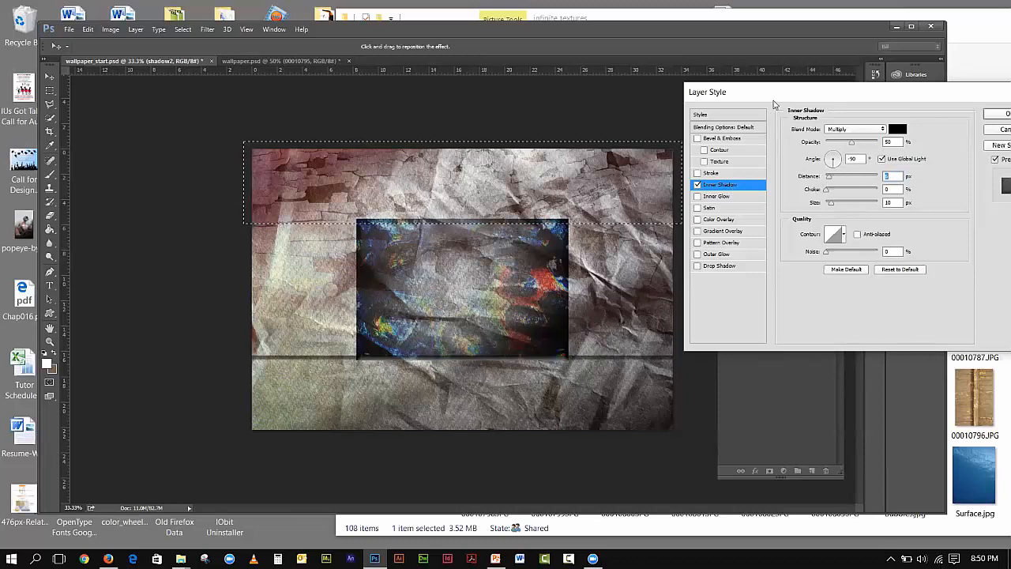
pyautogui.moveTo(775, 101); pyautogui.dragTo(704, 84)
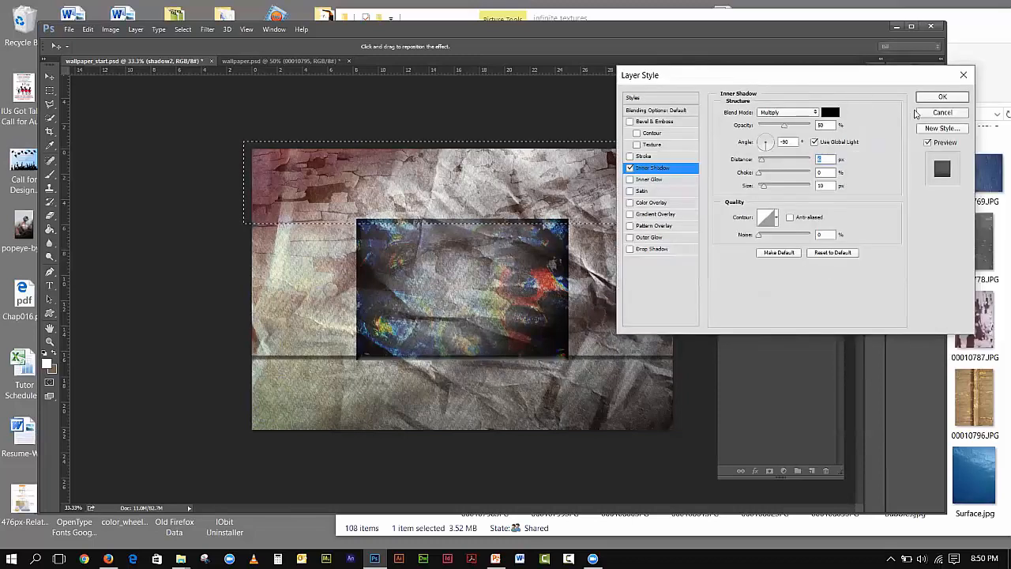
pyautogui.click(940, 113)
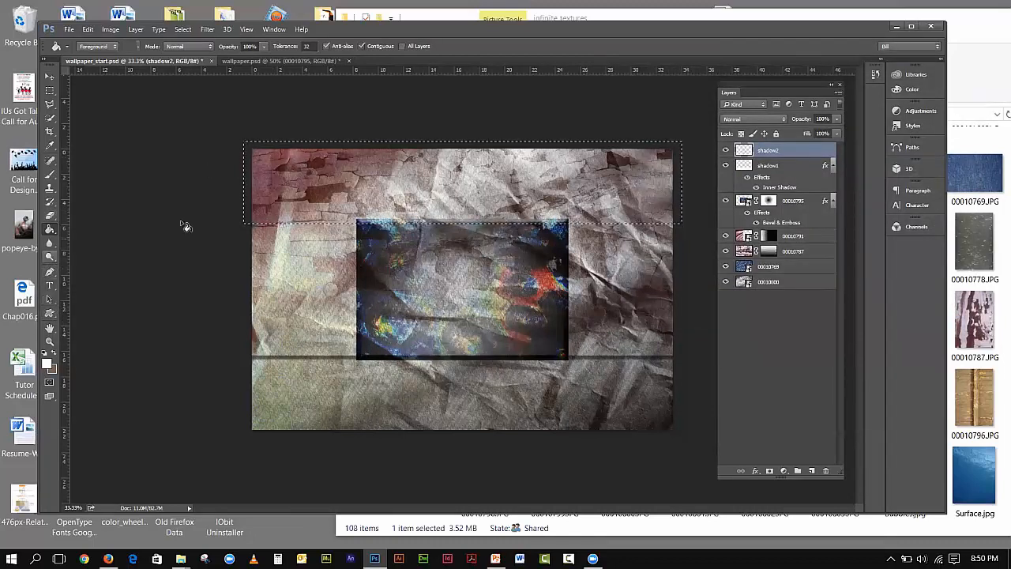
pyautogui.click(355, 180)
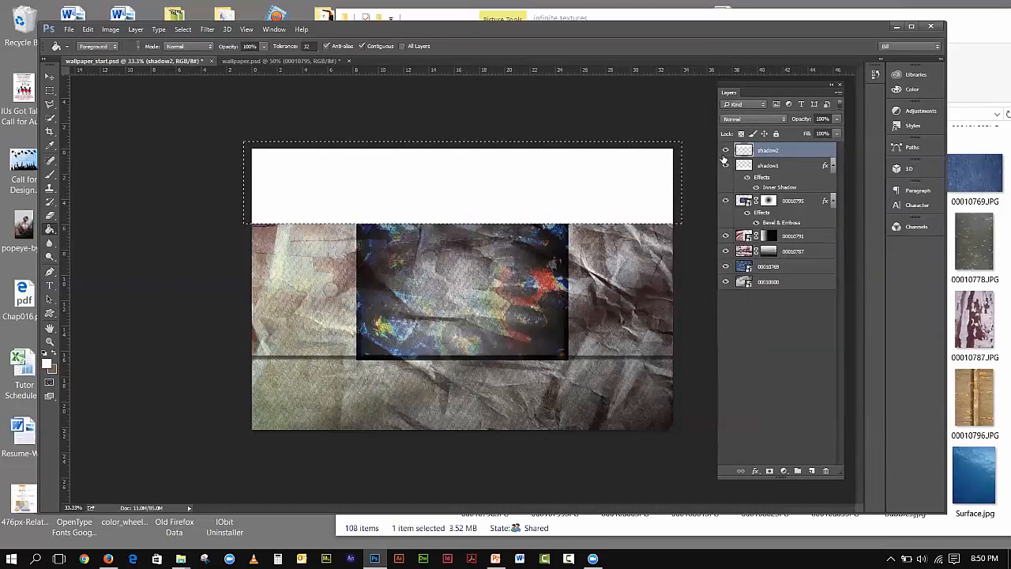
pyautogui.click(755, 471)
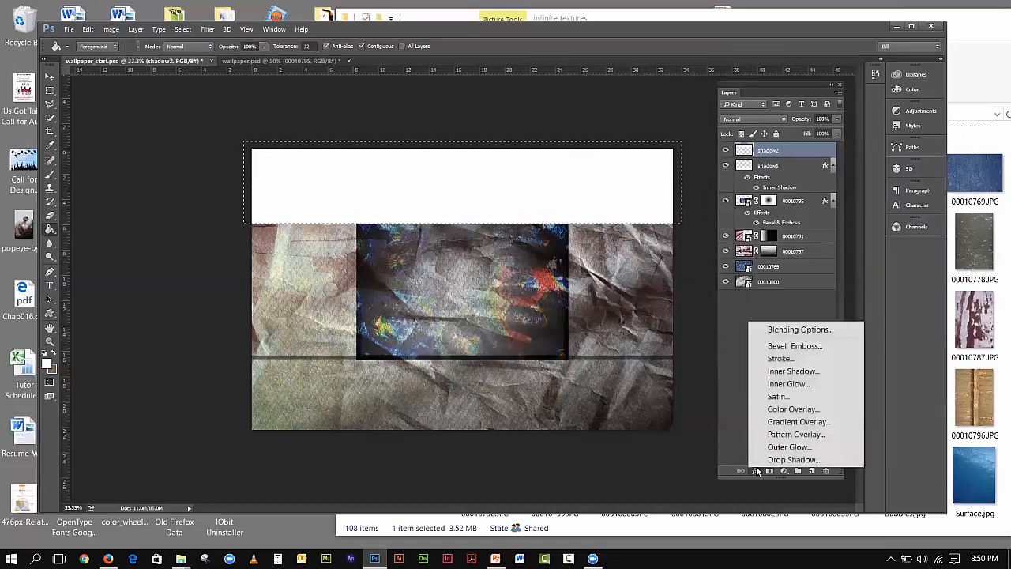
# - Add an Inner Shadow to shadow2 at a -90° angle with a 28 px distance
pyautogui.click(796, 373)
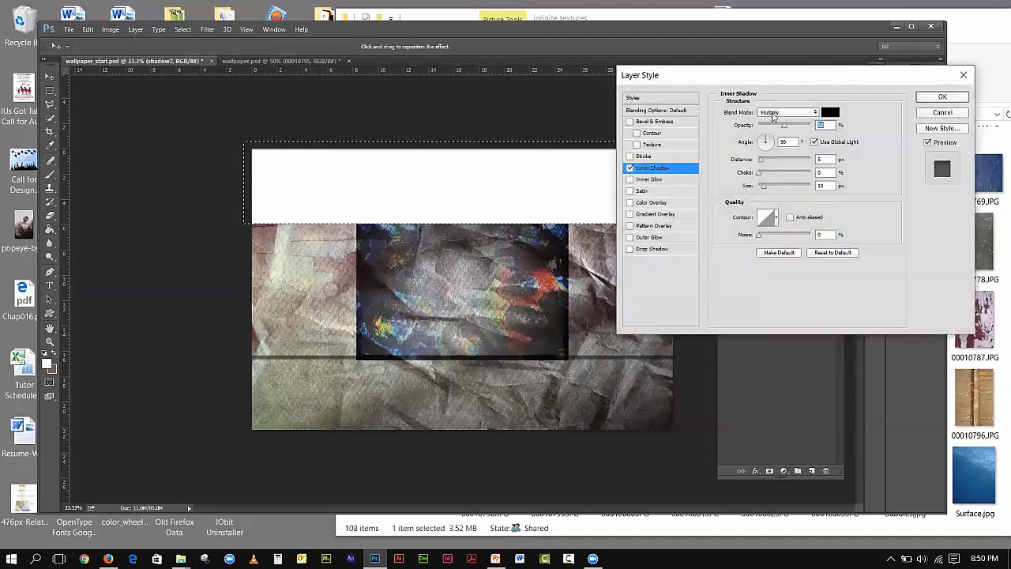
pyautogui.click(781, 142)
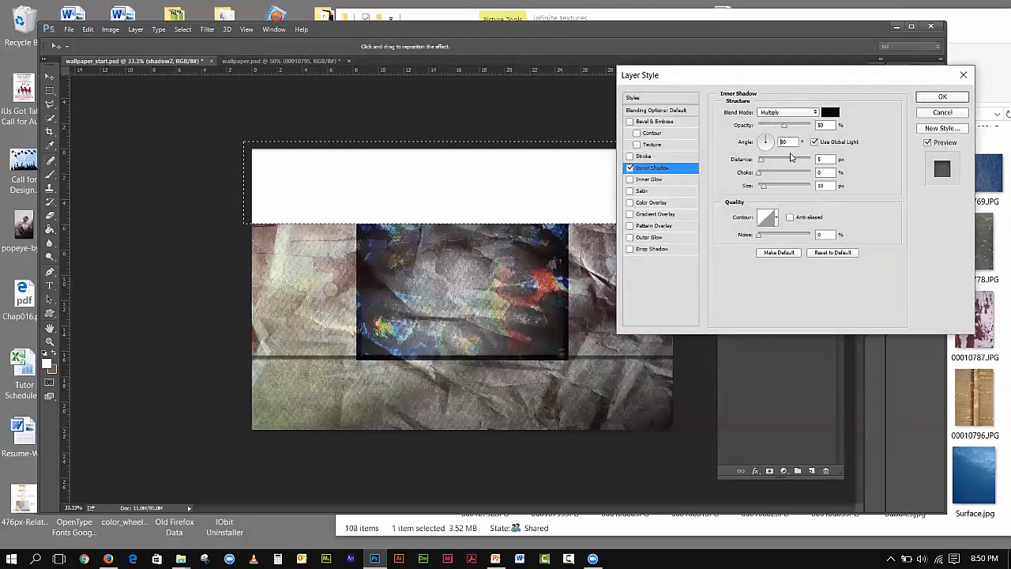
pyautogui.write('-')
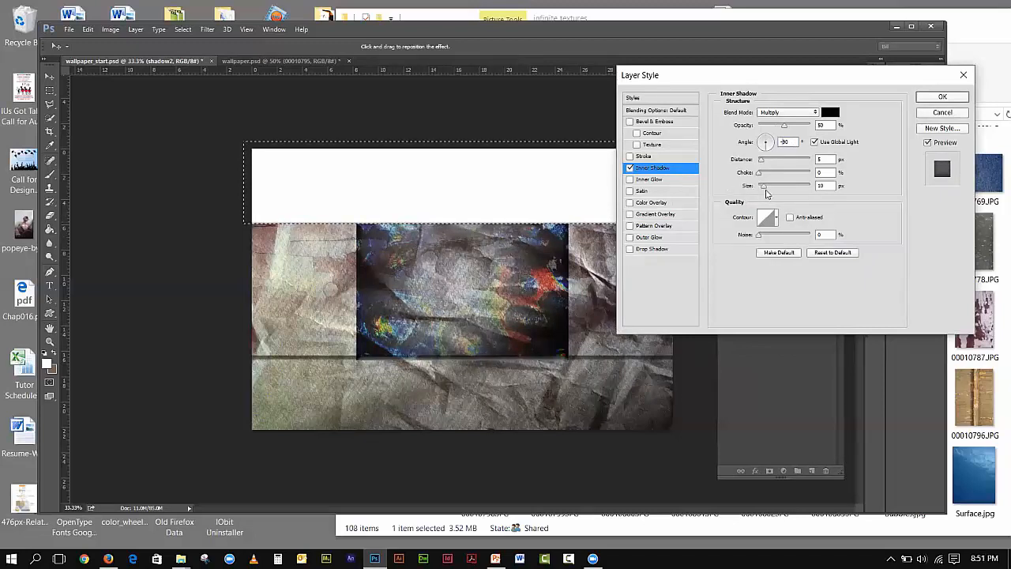
pyautogui.moveTo(763, 164); pyautogui.dragTo(773, 164)
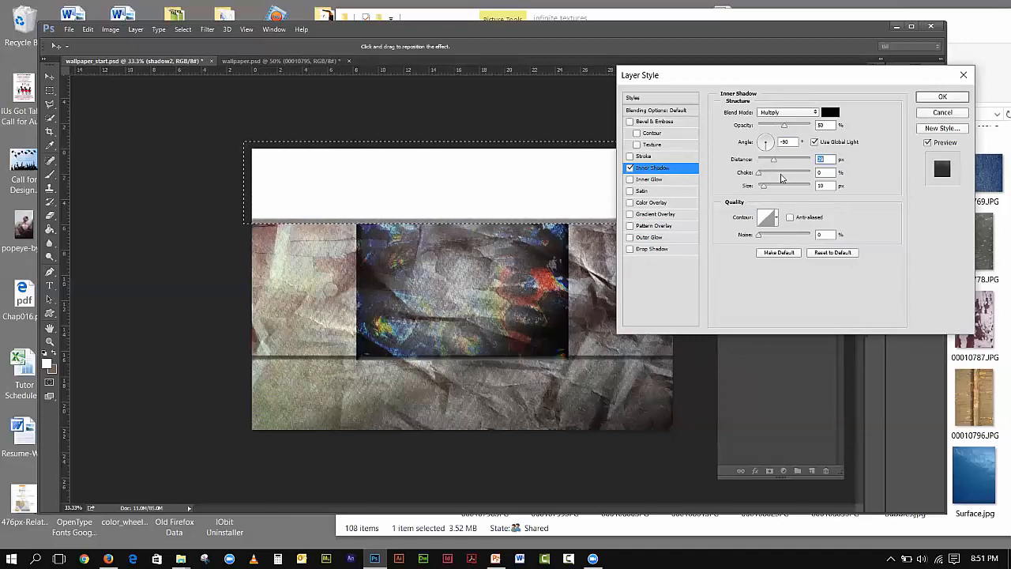
pyautogui.click(931, 100)
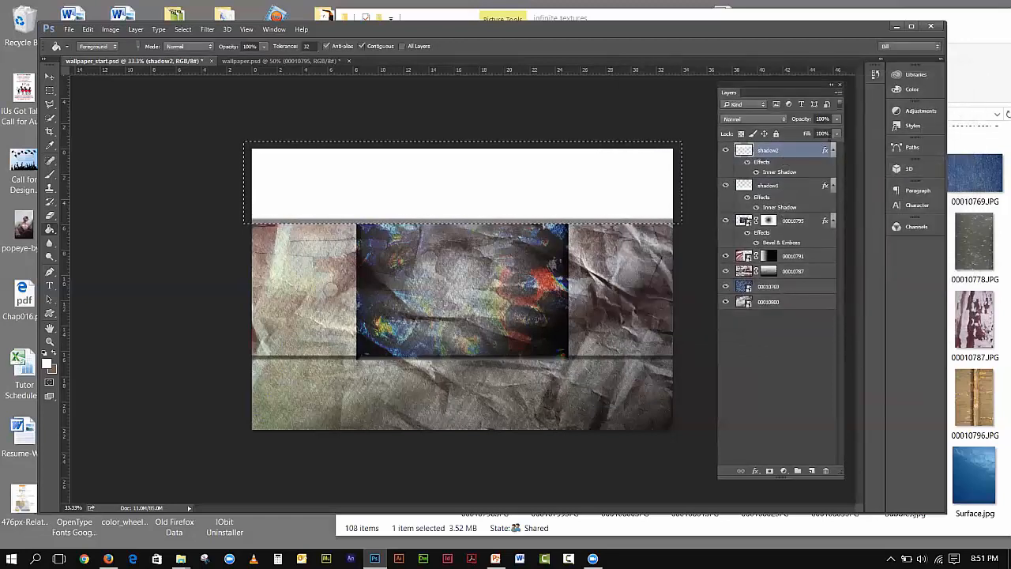
pyautogui.click(837, 135)
# - Set shadow2's Fill to 0% and deselect
pyautogui.moveTo(838, 151); pyautogui.dragTo(780, 146)
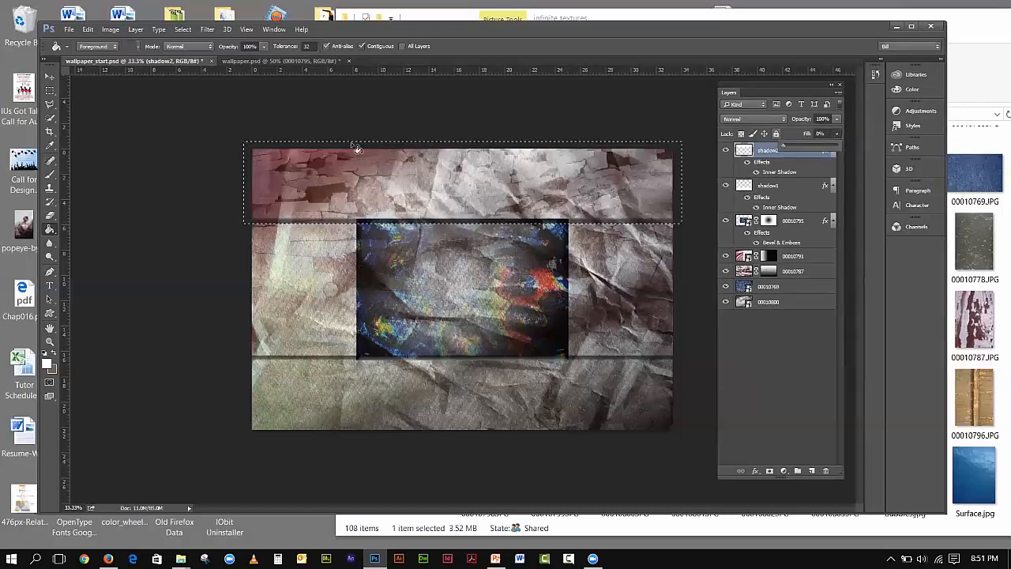
pyautogui.click(49, 76)
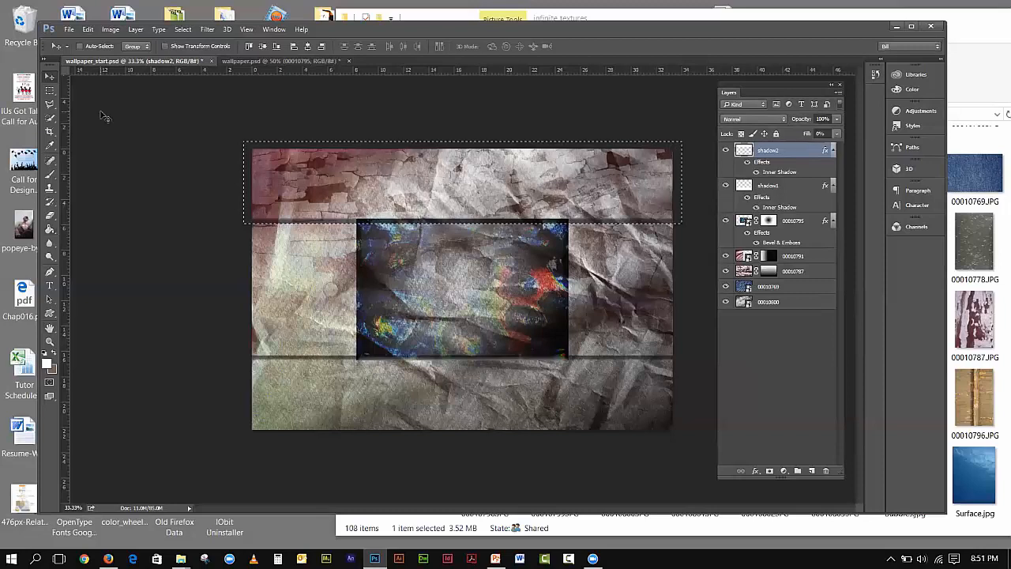
pyautogui.click(182, 29)
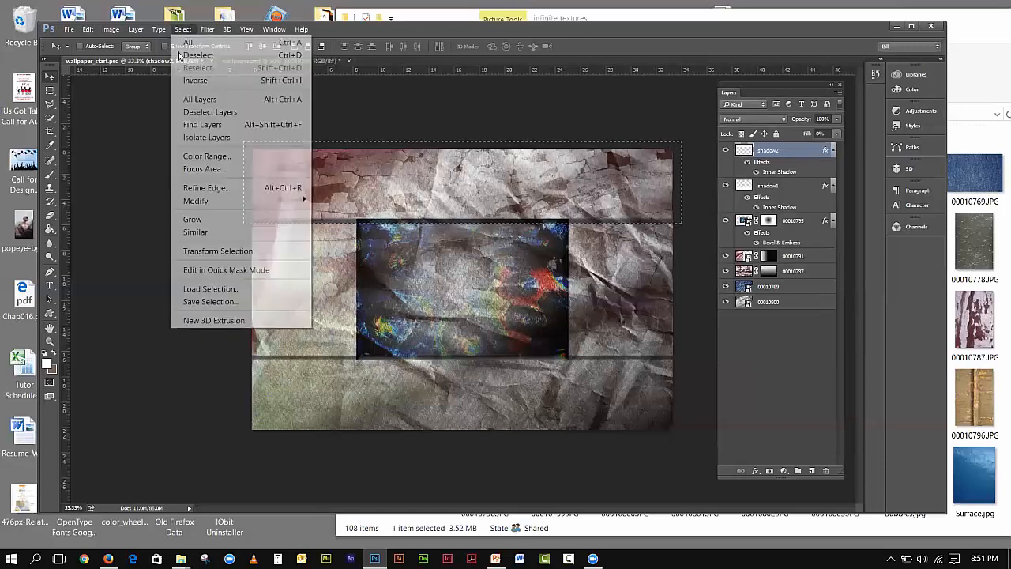
pyautogui.click(183, 59)
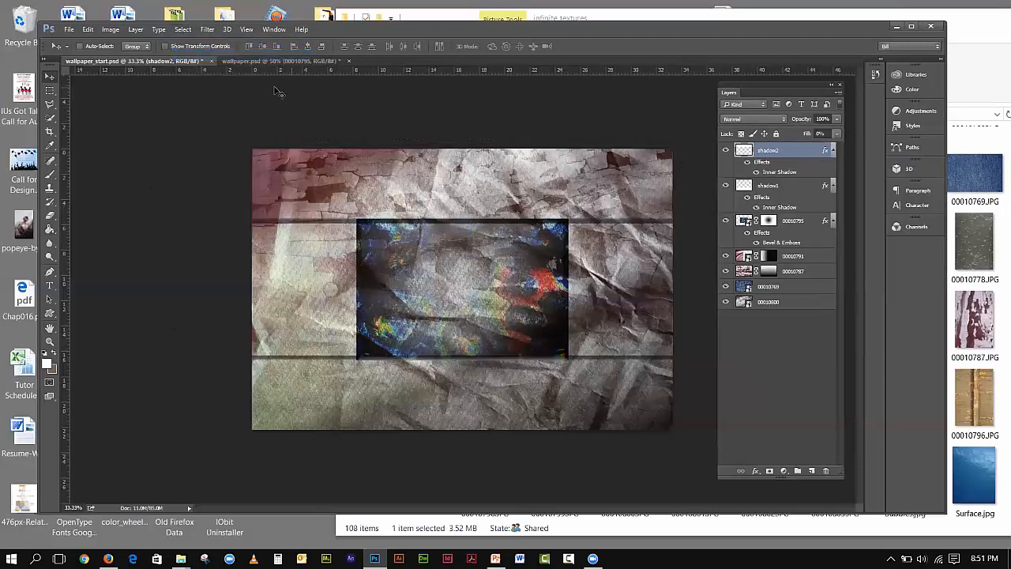
# - In wallpaper.psd, make Shape 2 and WALLPAPER visible, then return to wallpaper_start.psd
pyautogui.click(330, 61)
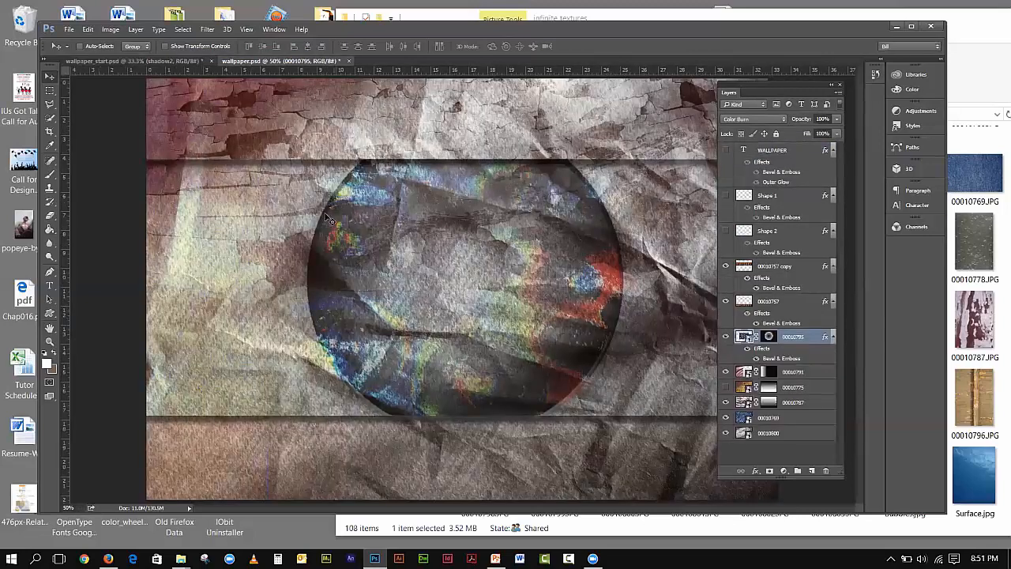
pyautogui.click(149, 62)
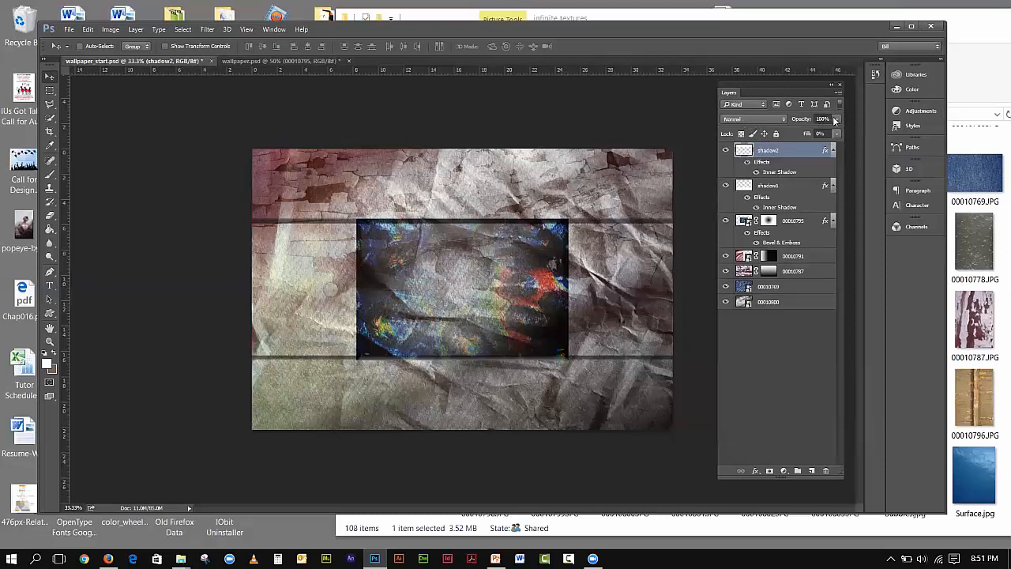
pyautogui.click(318, 62)
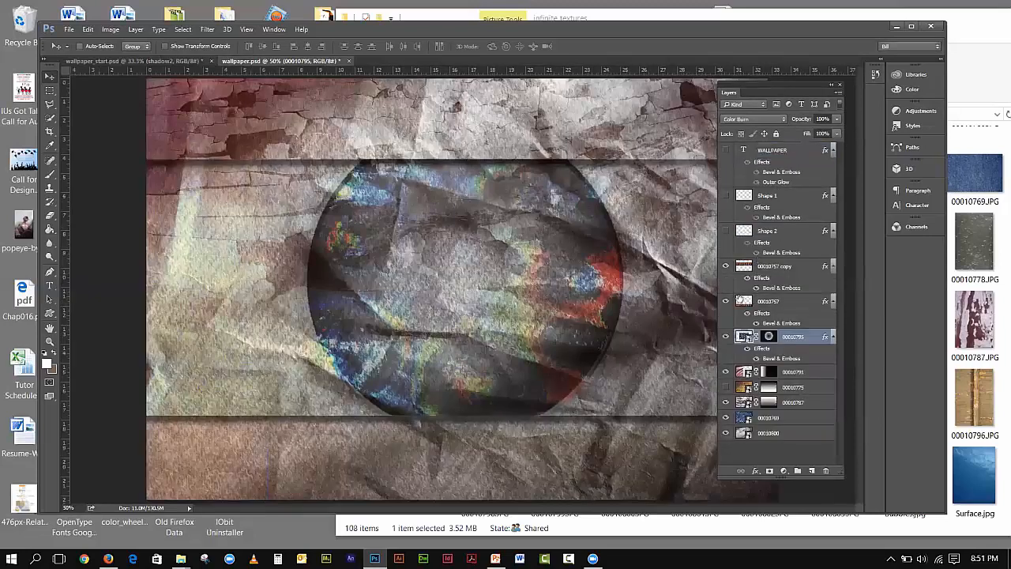
pyautogui.click(726, 230)
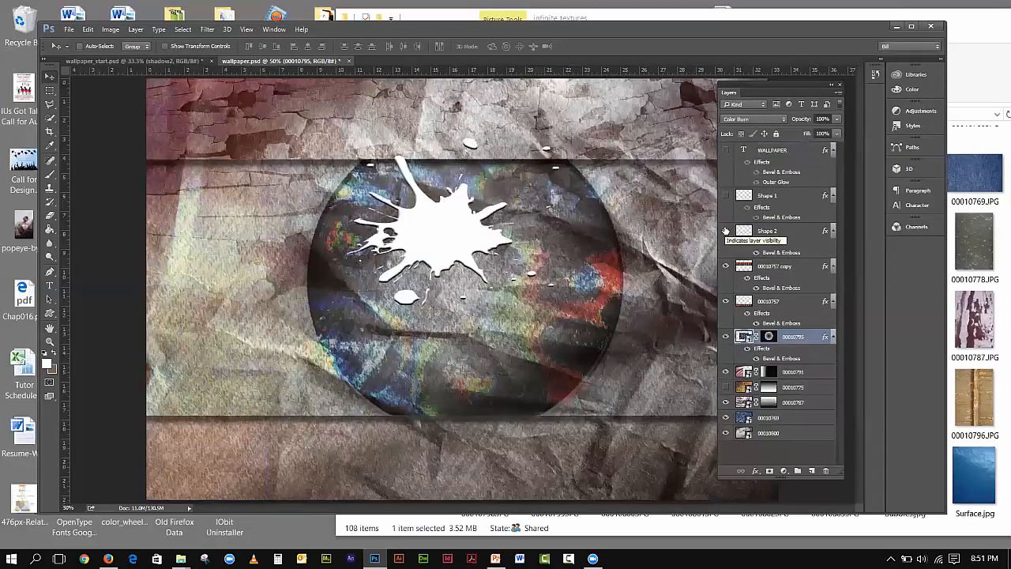
pyautogui.click(726, 150)
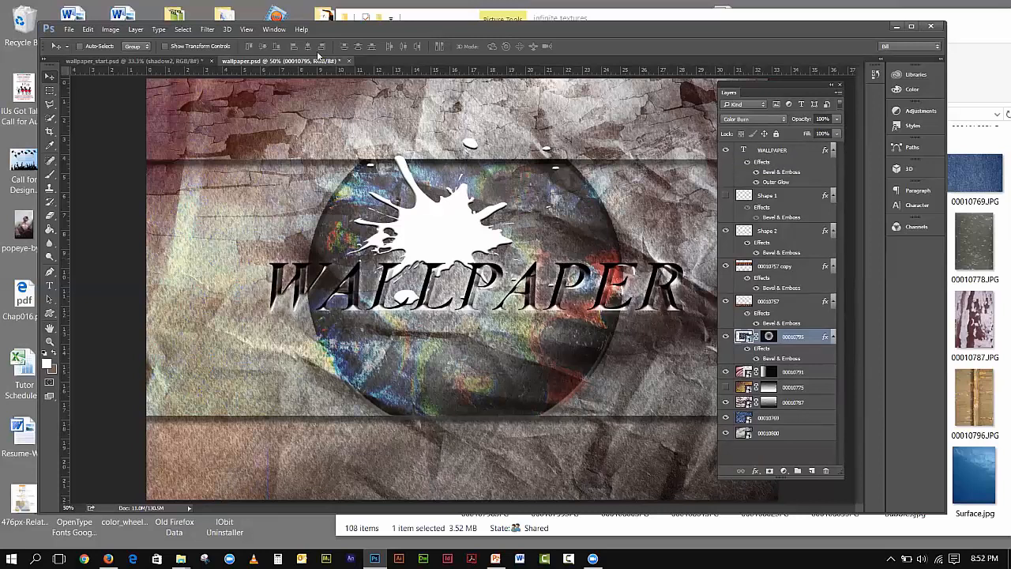
pyautogui.click(168, 62)
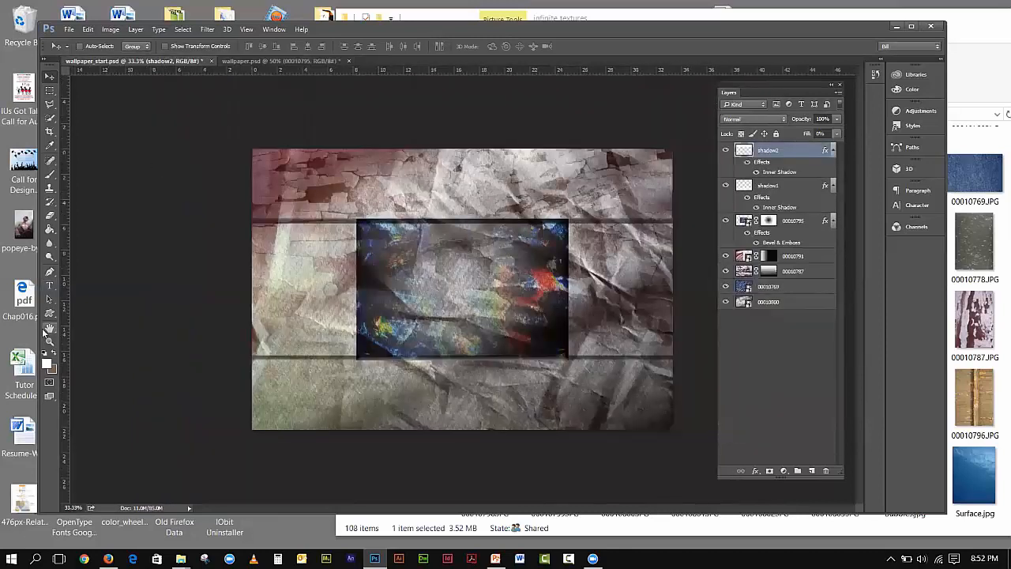
# - Load the Grunge Vector Pack set into the Custom Shape tool
pyautogui.click(49, 316)
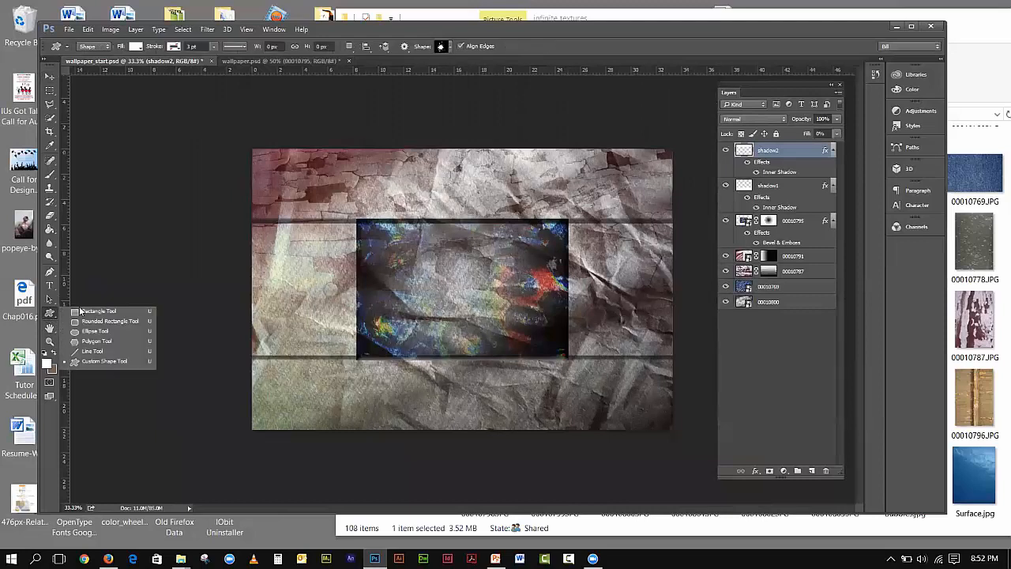
pyautogui.click(94, 363)
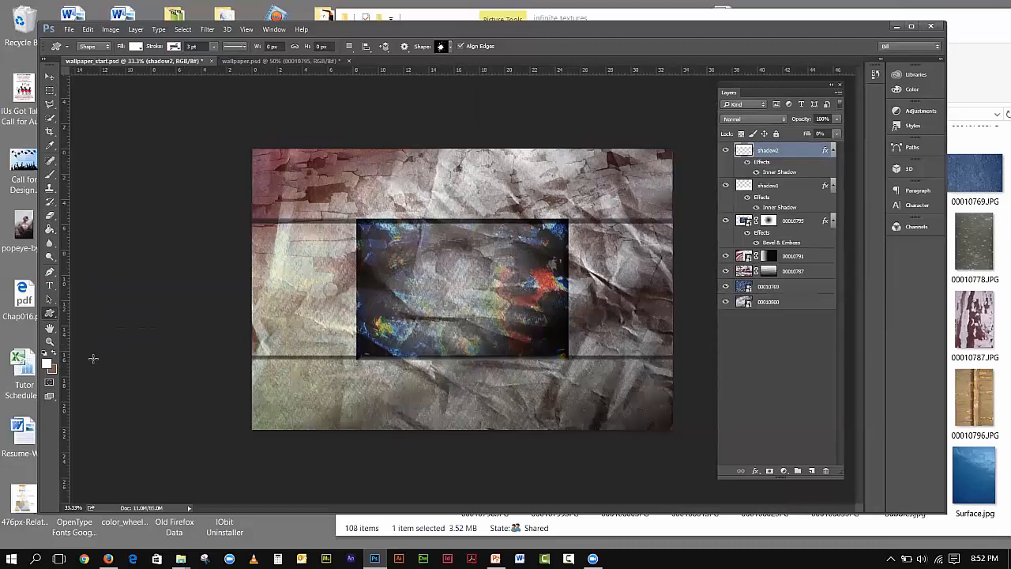
pyautogui.click(449, 48)
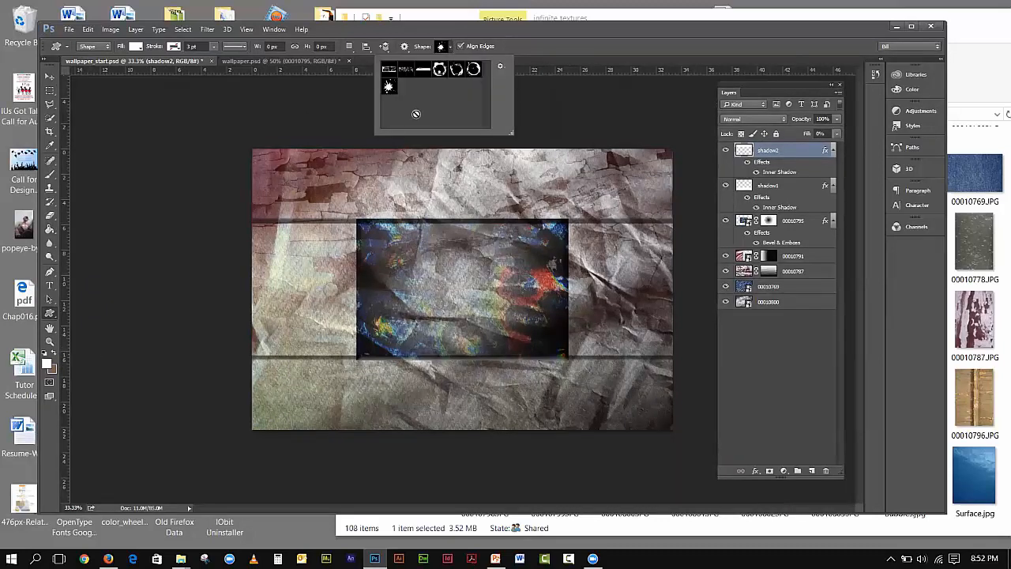
pyautogui.click(500, 68)
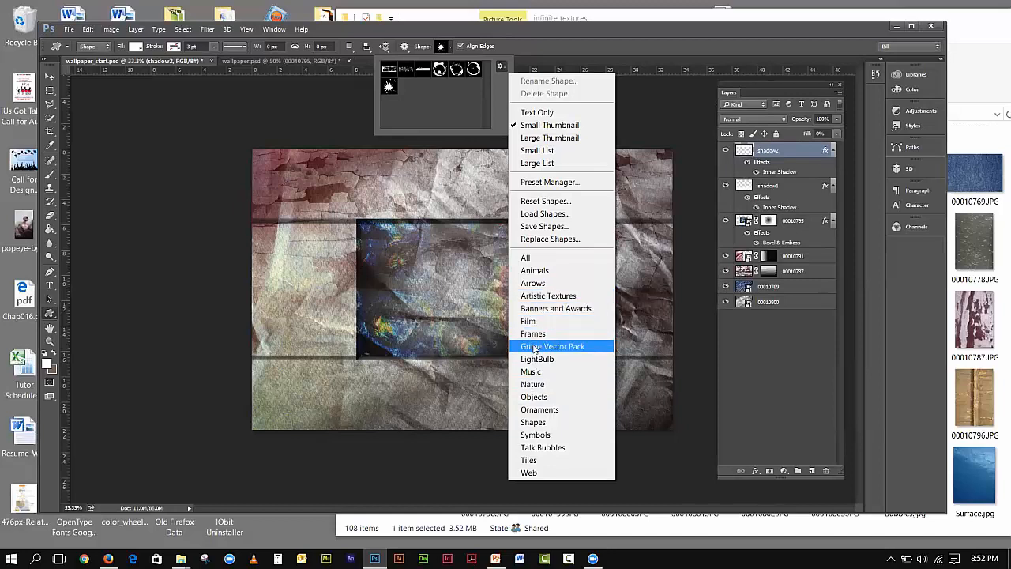
pyautogui.click(409, 96)
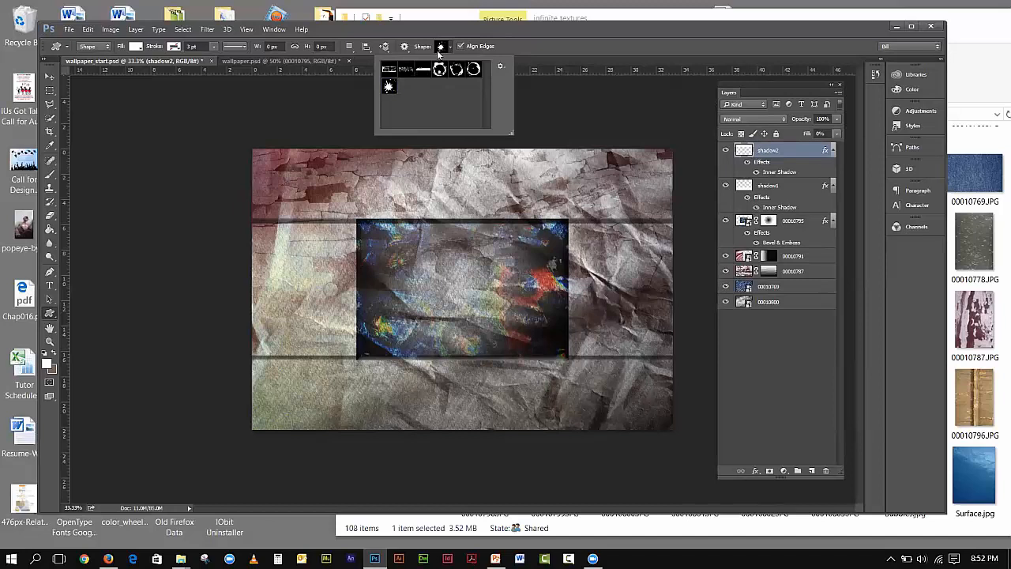
# - Draw the white splat shape and move it over the upper-left of the bubble photo
pyautogui.moveTo(425, 235); pyautogui.dragTo(527, 320)
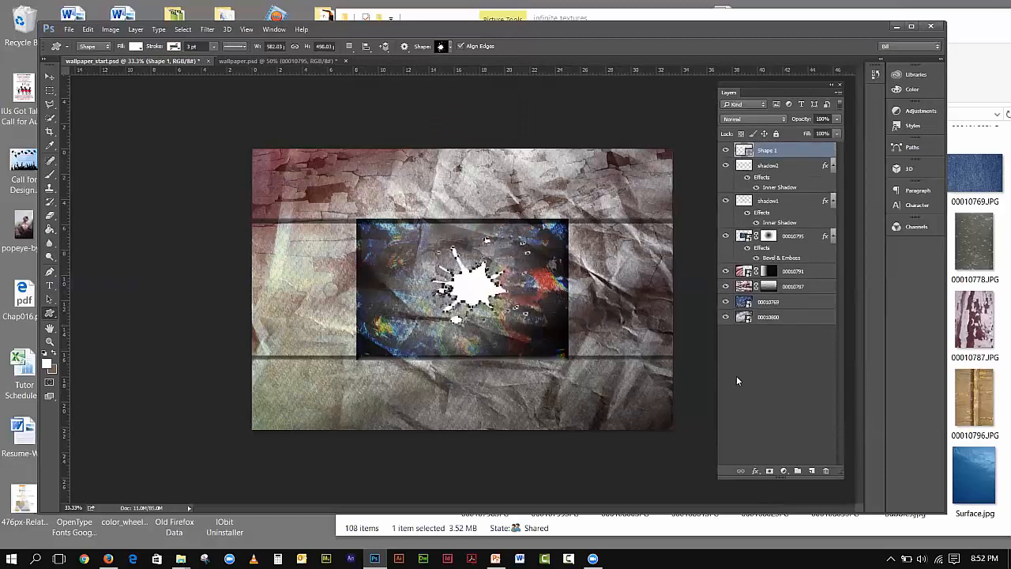
pyautogui.click(49, 76)
pyautogui.moveTo(482, 294); pyautogui.dragTo(435, 257)
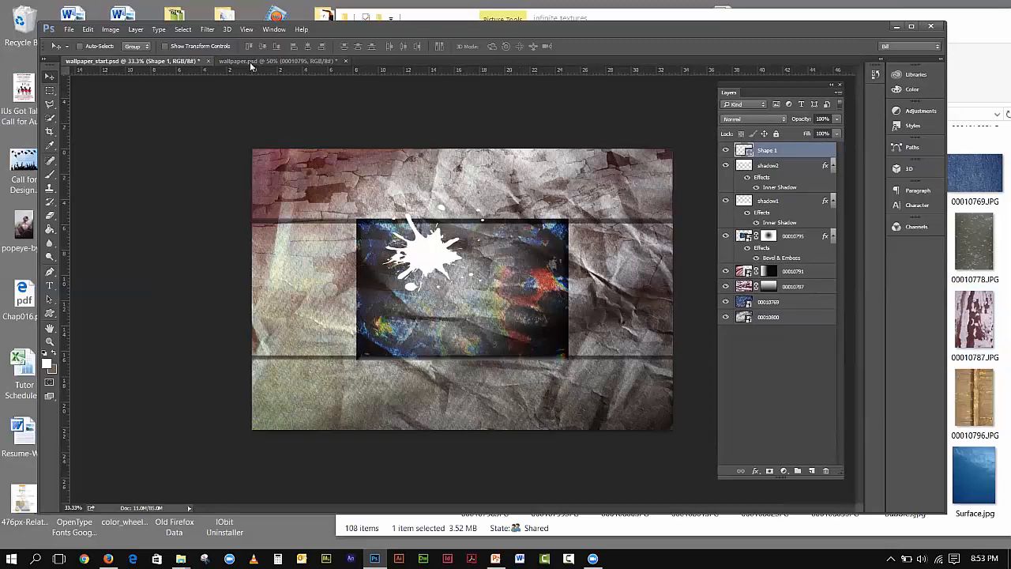
# - In wallpaper.psd turn Shape 1 on and Shape 2 off, then go back to wallpaper_start.psd
pyautogui.click(284, 61)
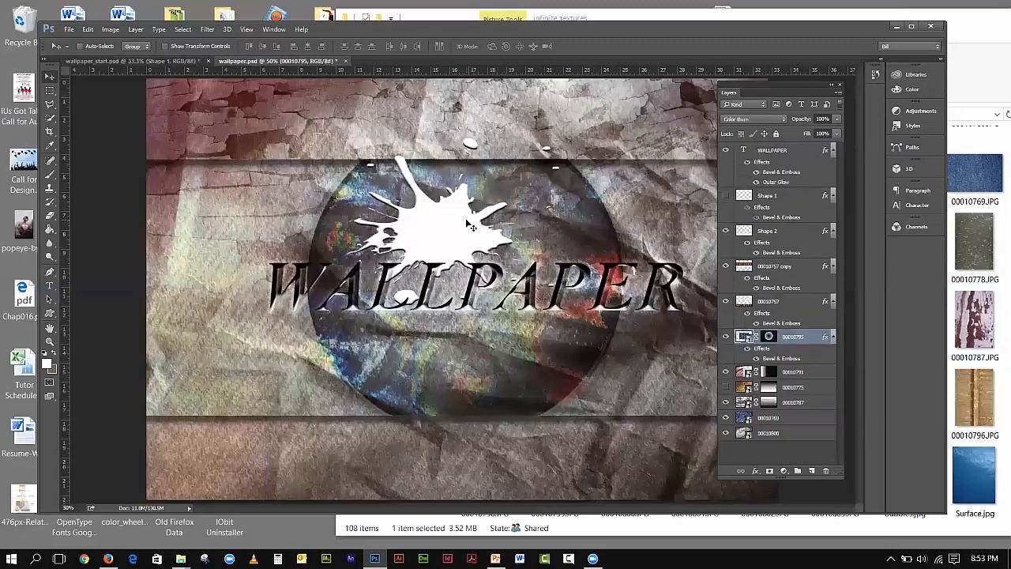
pyautogui.click(765, 199)
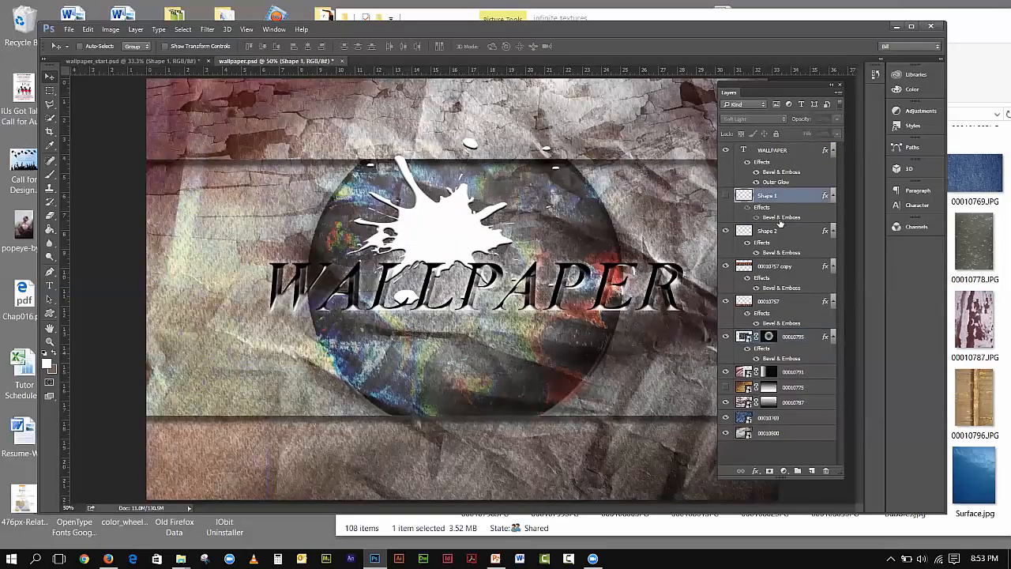
pyautogui.click(727, 195)
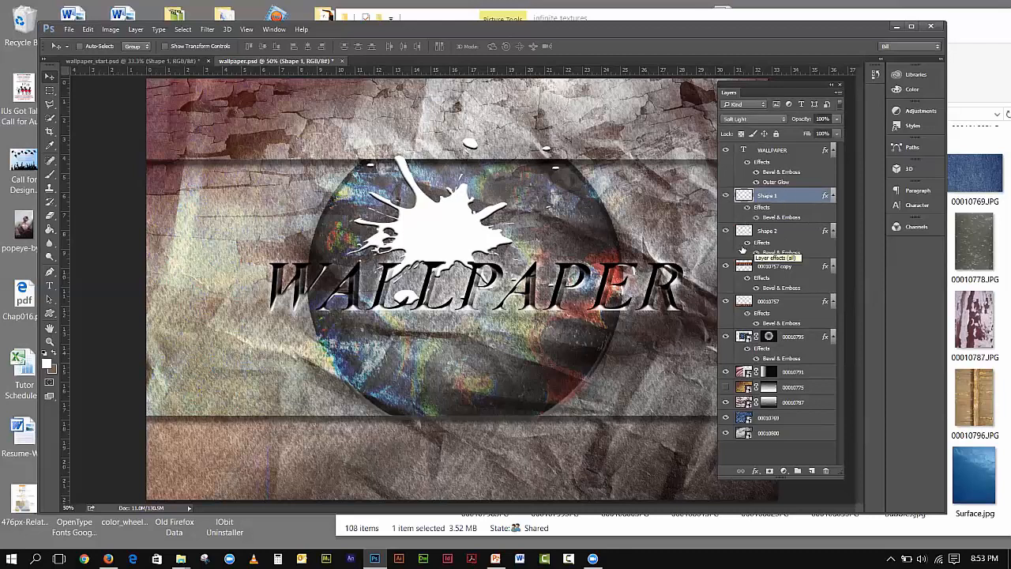
pyautogui.click(725, 230)
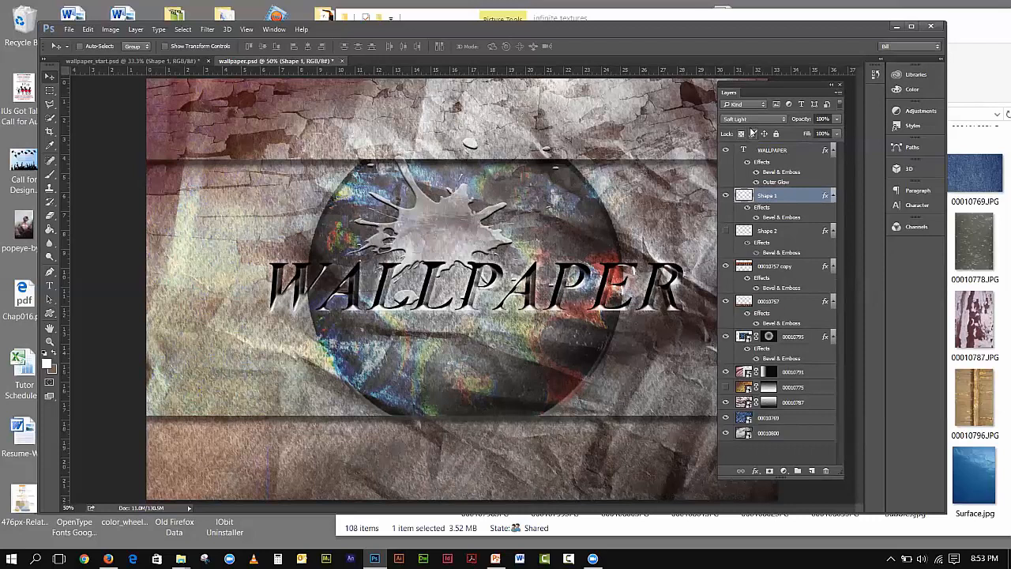
pyautogui.click(182, 62)
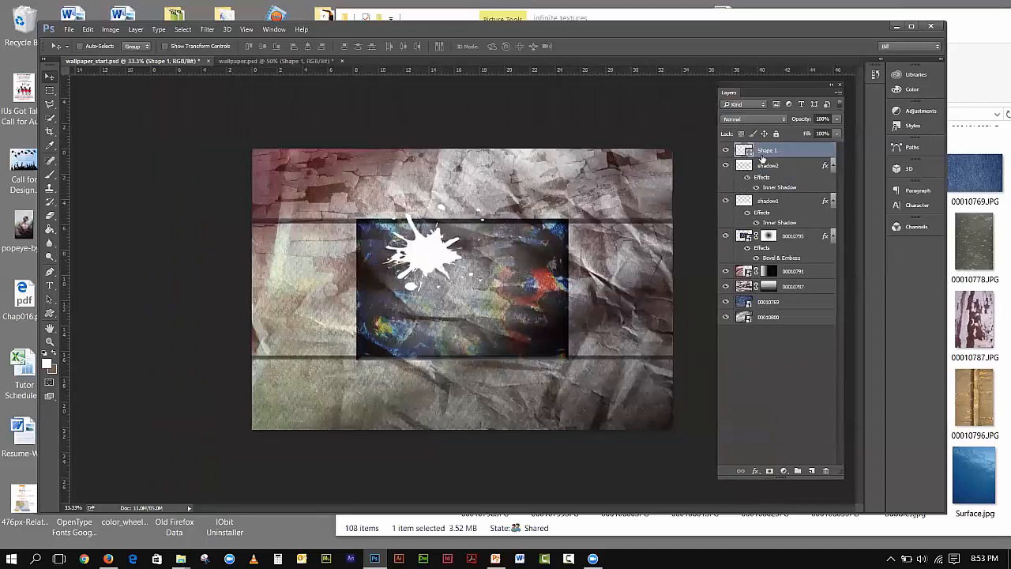
# - Add Bevel & Emboss to the splat at a 120° angle, without global light, with higher shadow opacity
pyautogui.click(756, 471)
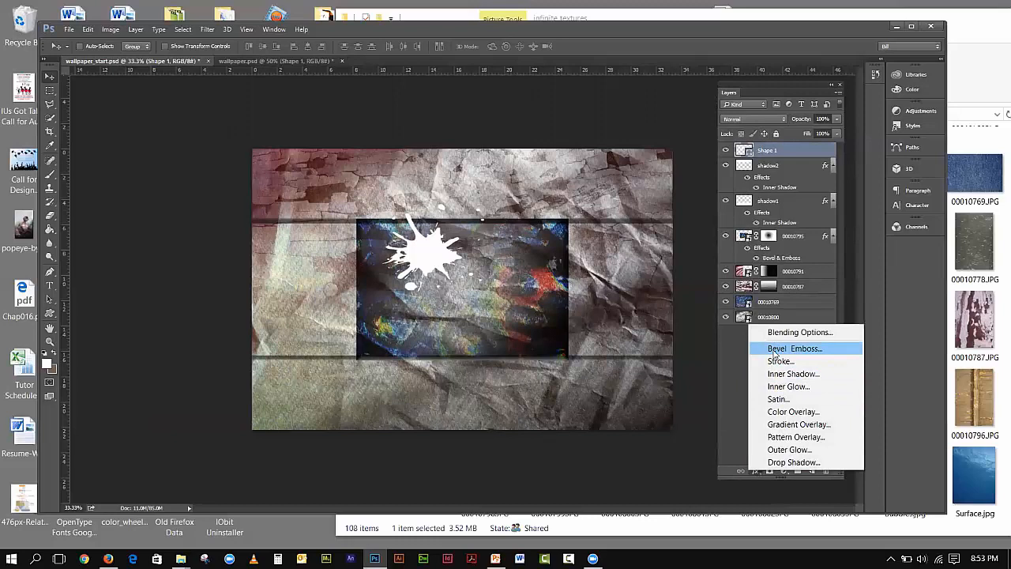
pyautogui.click(776, 350)
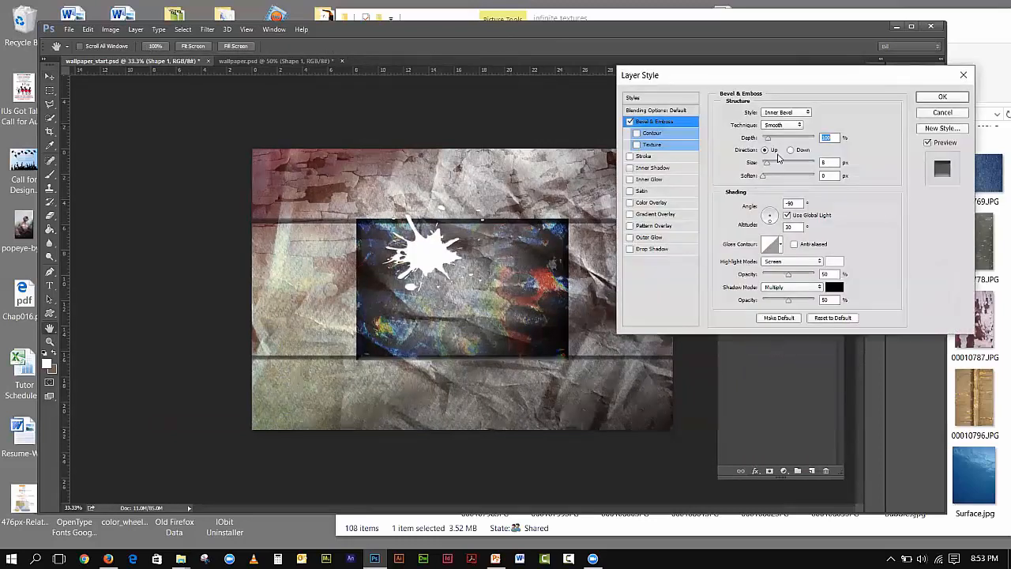
pyautogui.click(785, 217)
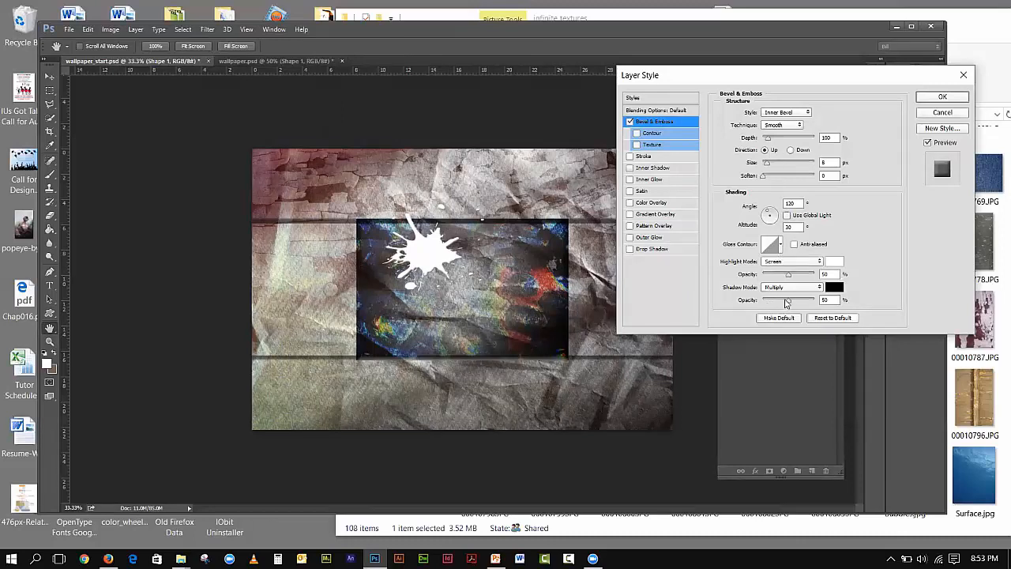
pyautogui.moveTo(788, 303); pyautogui.dragTo(812, 301)
pyautogui.click(940, 98)
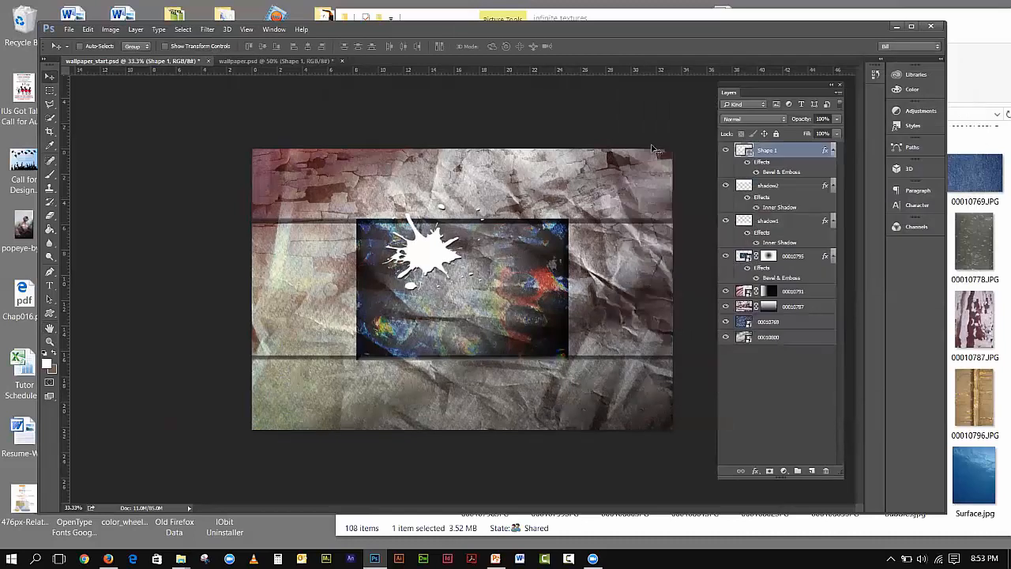
# - Zoom in on the splat and lower its bevel shadow opacity slightly
pyautogui.click(49, 342)
pyautogui.moveTo(278, 185); pyautogui.dragTo(388, 256)
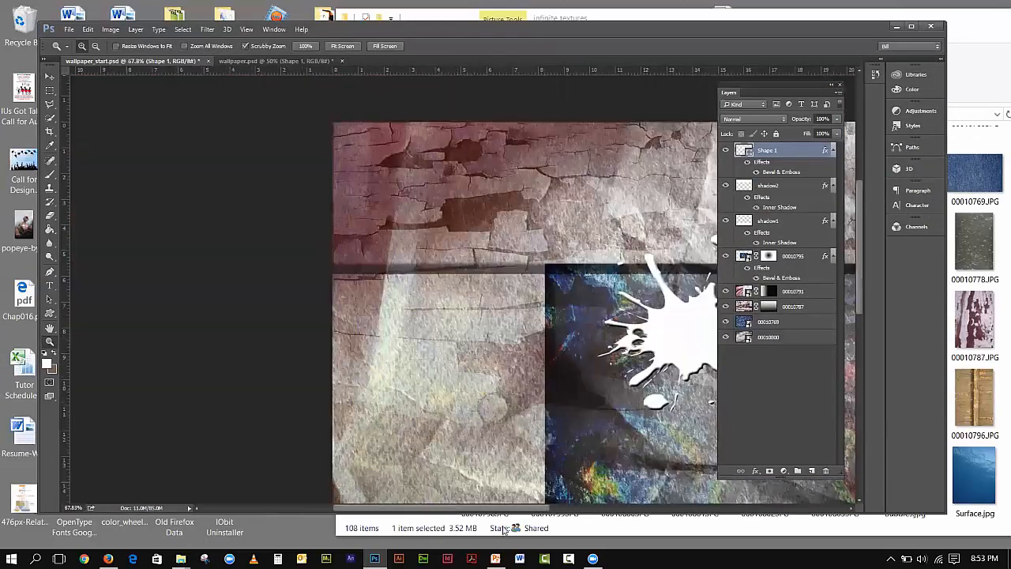
pyautogui.moveTo(500, 509); pyautogui.dragTo(567, 492)
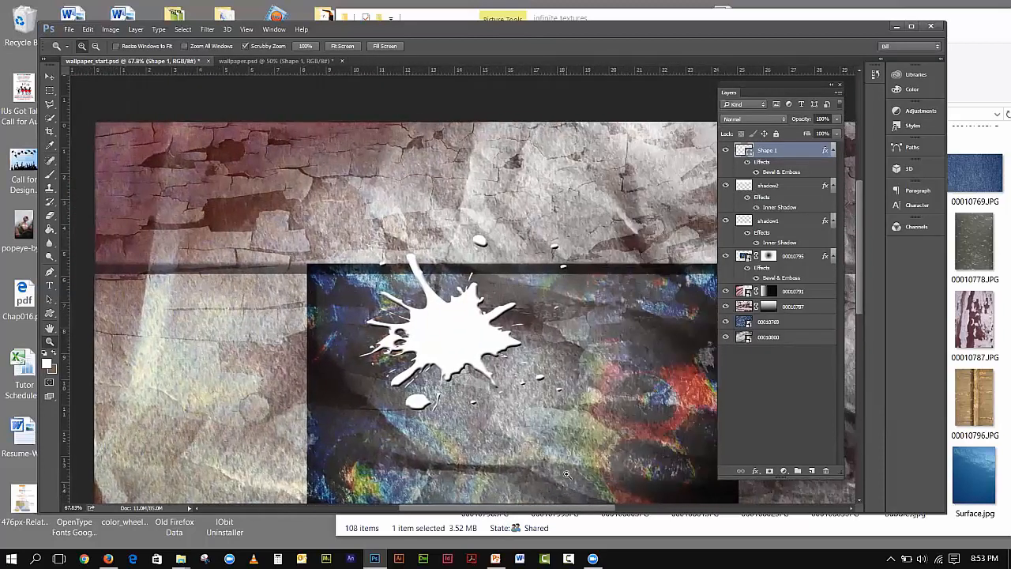
pyautogui.doubleClick(783, 174)
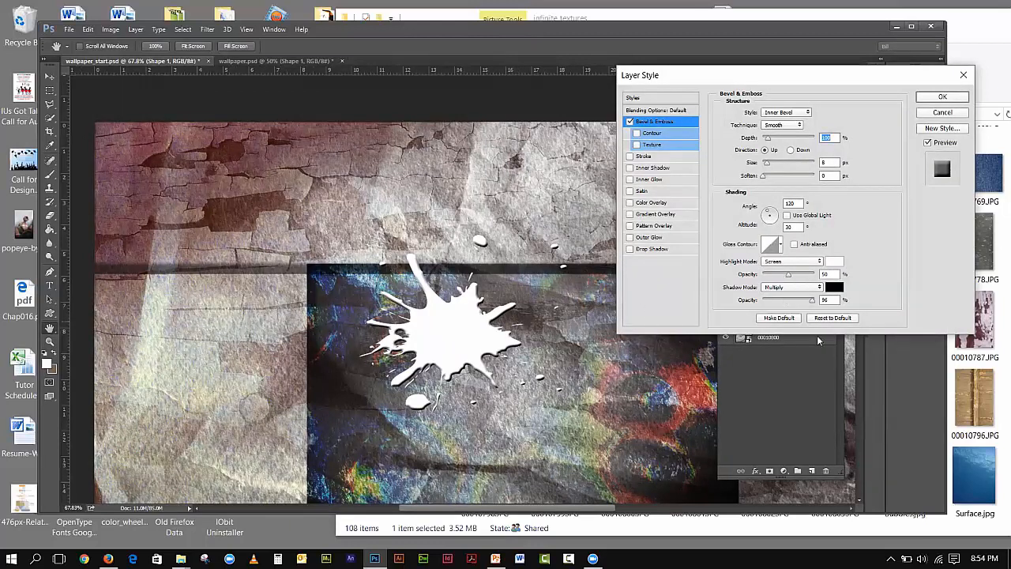
pyautogui.moveTo(812, 304)
pyautogui.mouseDown()
pyautogui.moveTo(798, 304)
pyautogui.moveTo(810, 305)
pyautogui.mouseUp()
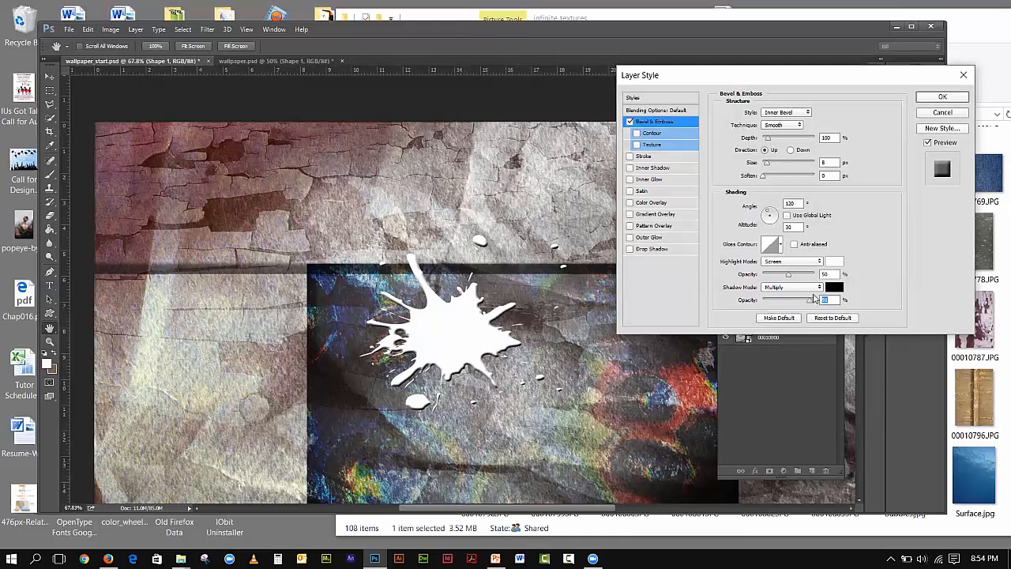
pyautogui.moveTo(946, 96); pyautogui.dragTo(915, 195)
pyautogui.click(941, 98)
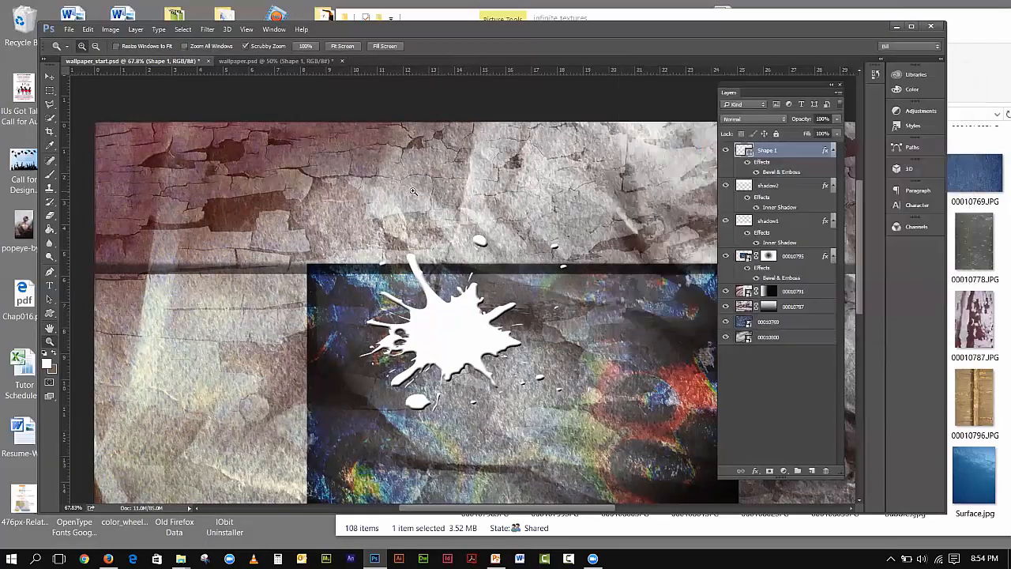
# - Set the white splat Shape 1 to Soft Light, then select wallpaper.psd's WALLPAPER text layer
pyautogui.click(275, 62)
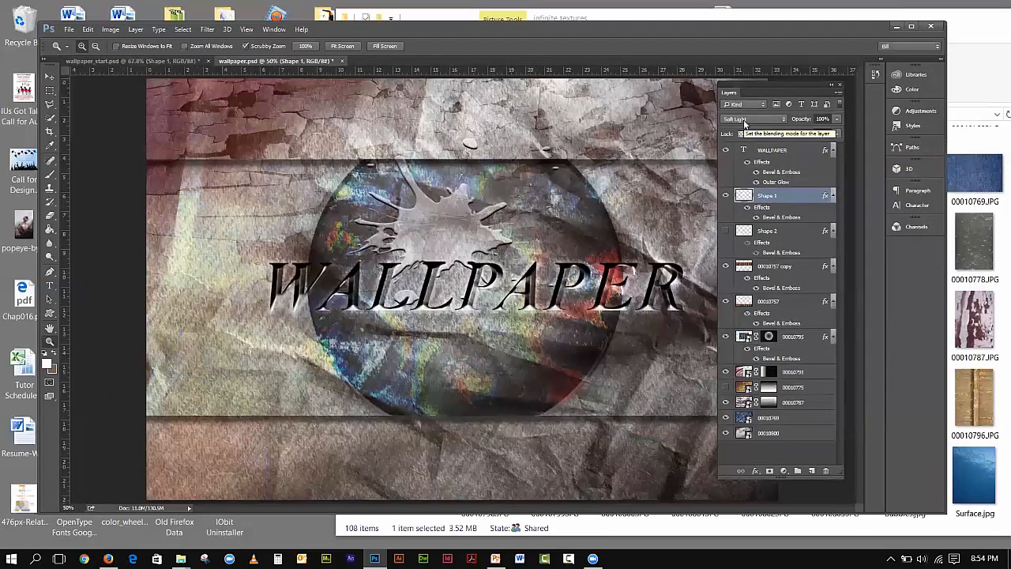
pyautogui.click(158, 62)
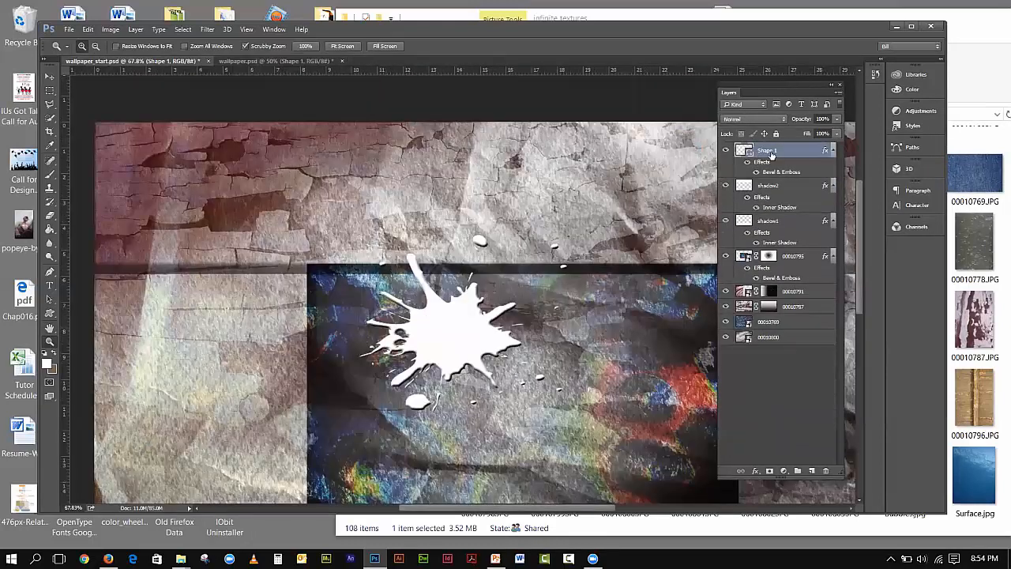
pyautogui.click(750, 119)
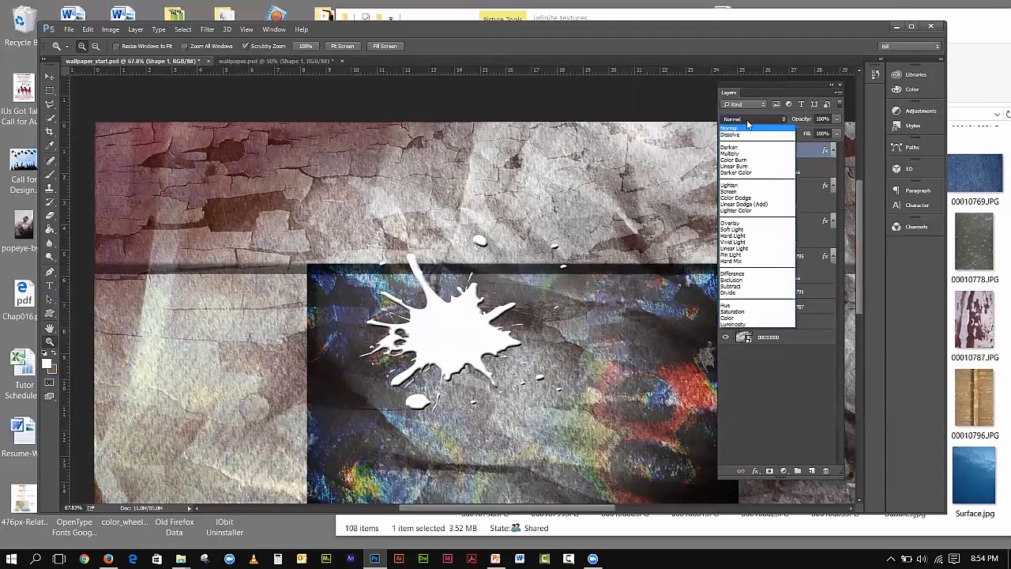
pyautogui.click(743, 229)
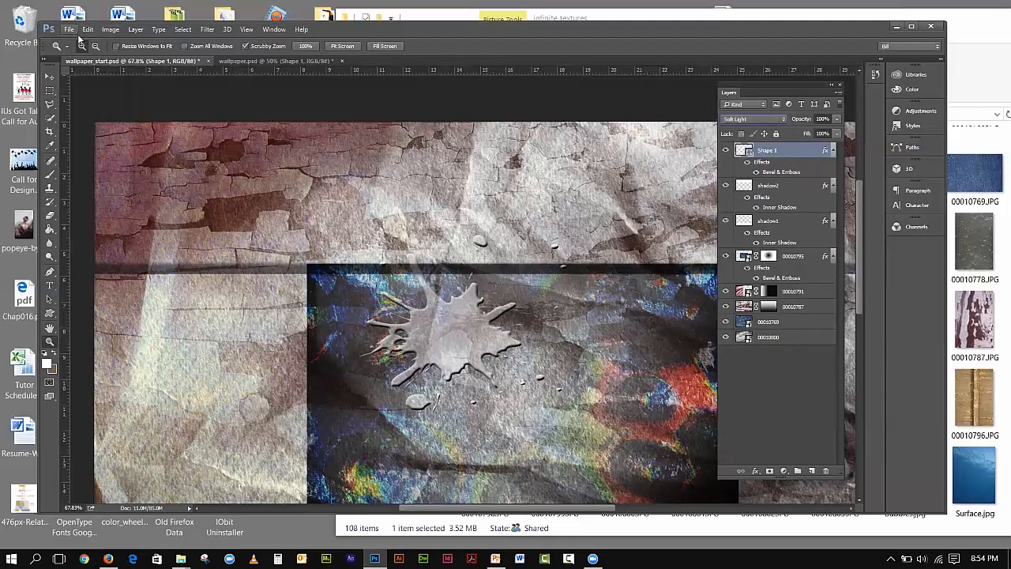
pyautogui.click(265, 63)
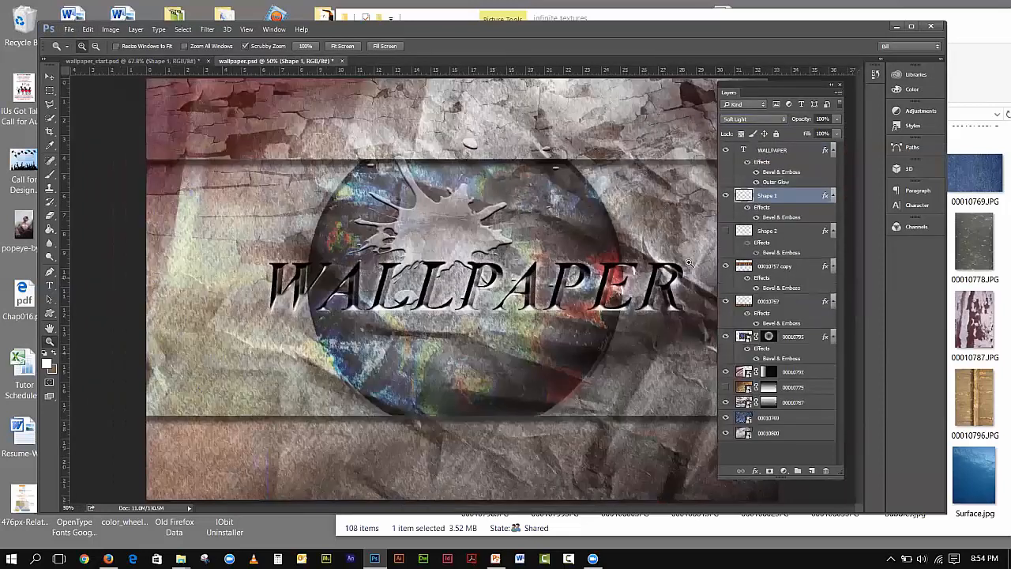
pyautogui.click(772, 151)
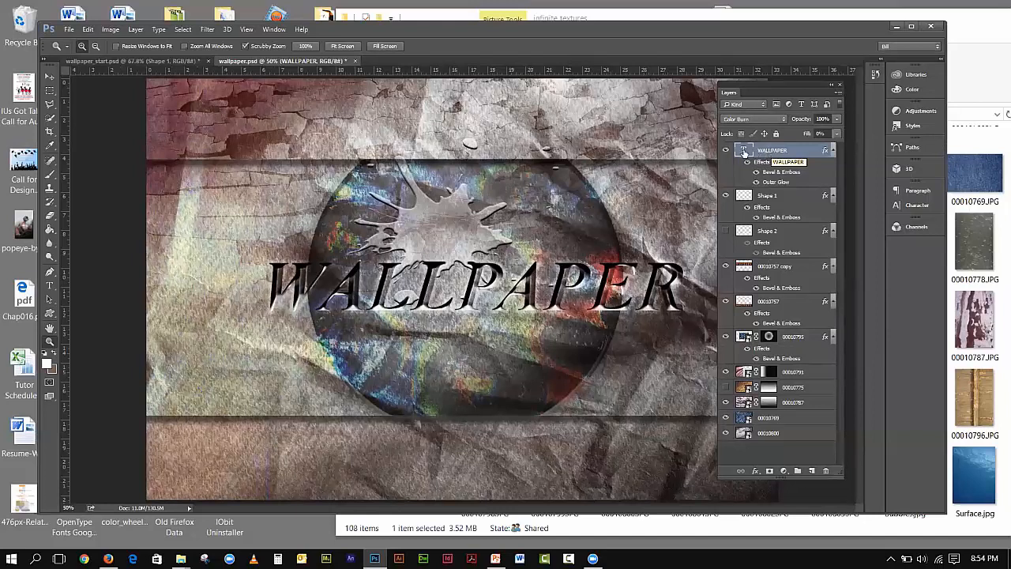
# - Select all of the WALLPAPER title text and show its font style choices (Times New Roman Bold Italic, 272 pt)
pyautogui.doubleClick(744, 150)
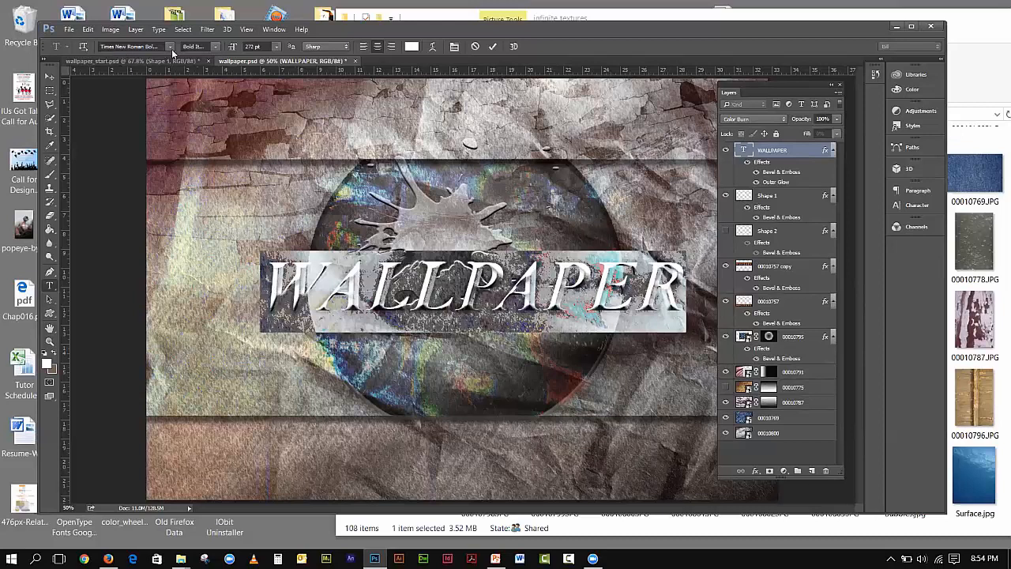
pyautogui.click(213, 48)
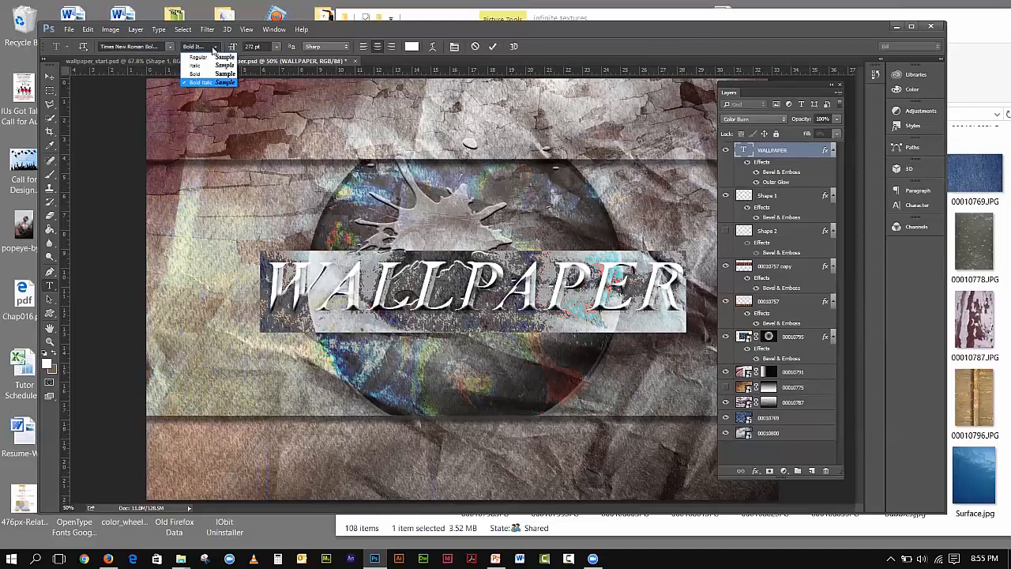
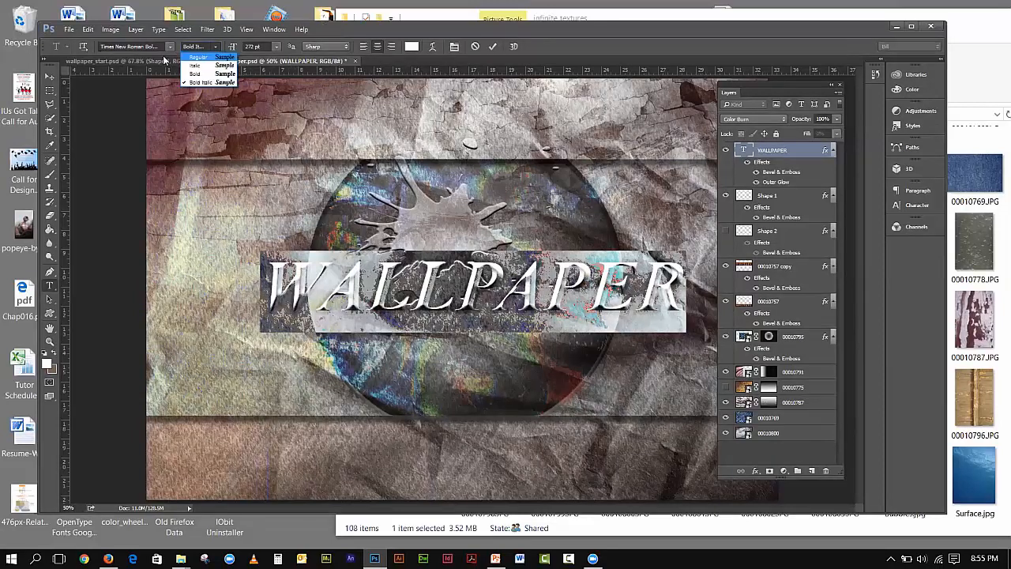
# - Keep the WALLPAPER title in Times New Roman Bold Italic and commit the text edit
pyautogui.click(162, 57)
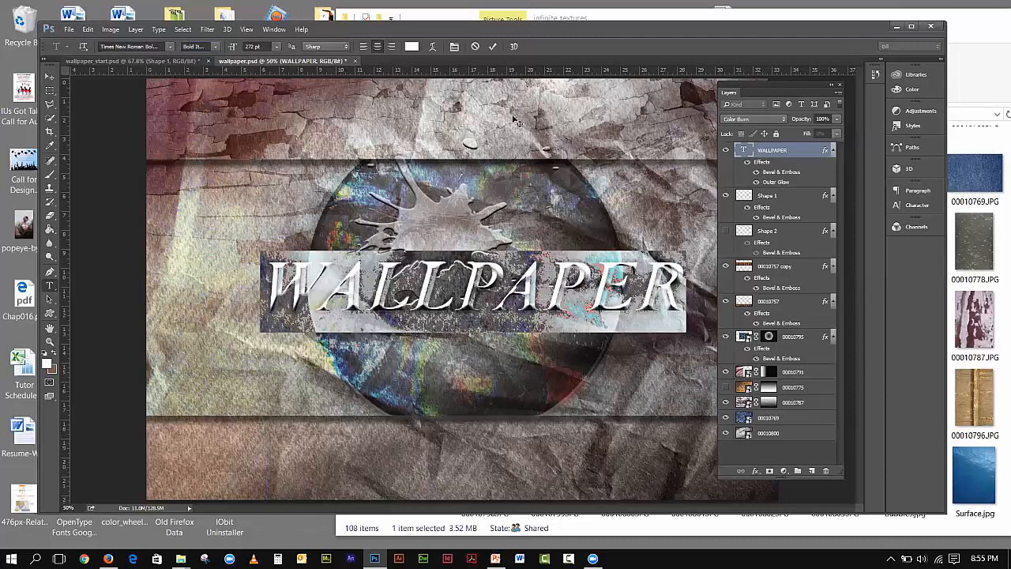
pyautogui.hotkey('ctrl', 'Return')
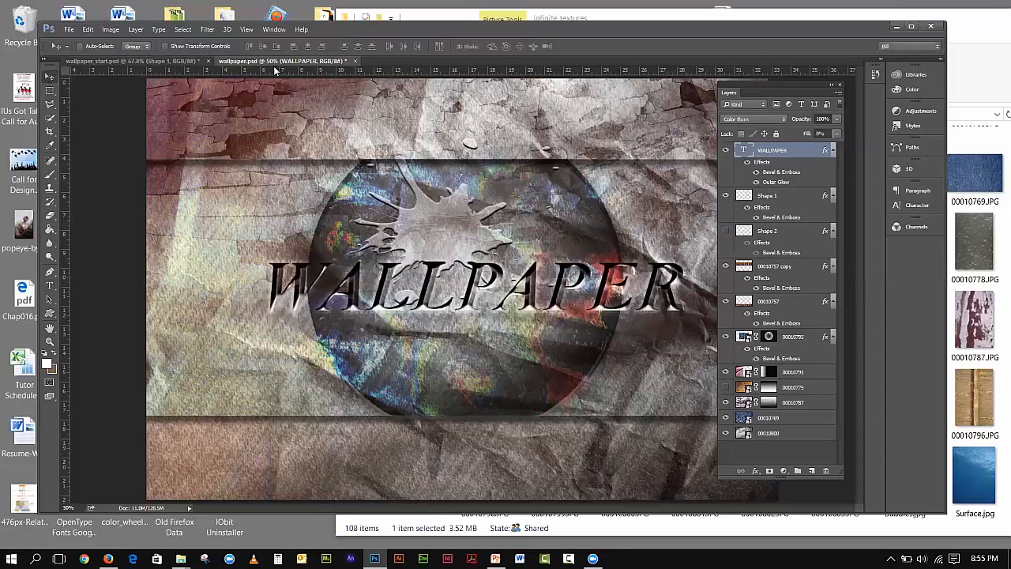
# - Switch to wallpaper_start.psd and fit the whole image on screen
pyautogui.click(168, 61)
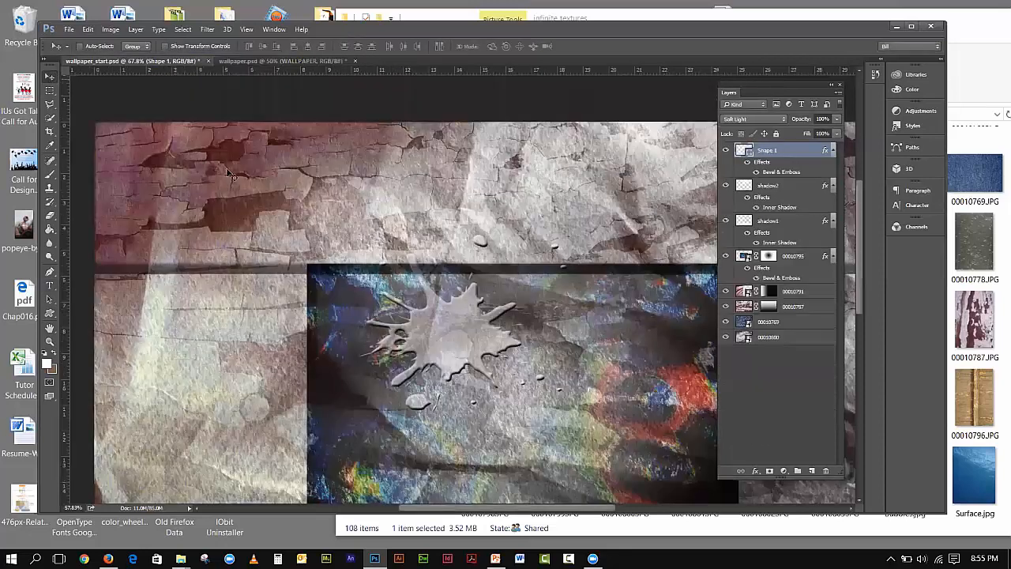
pyautogui.click(243, 31)
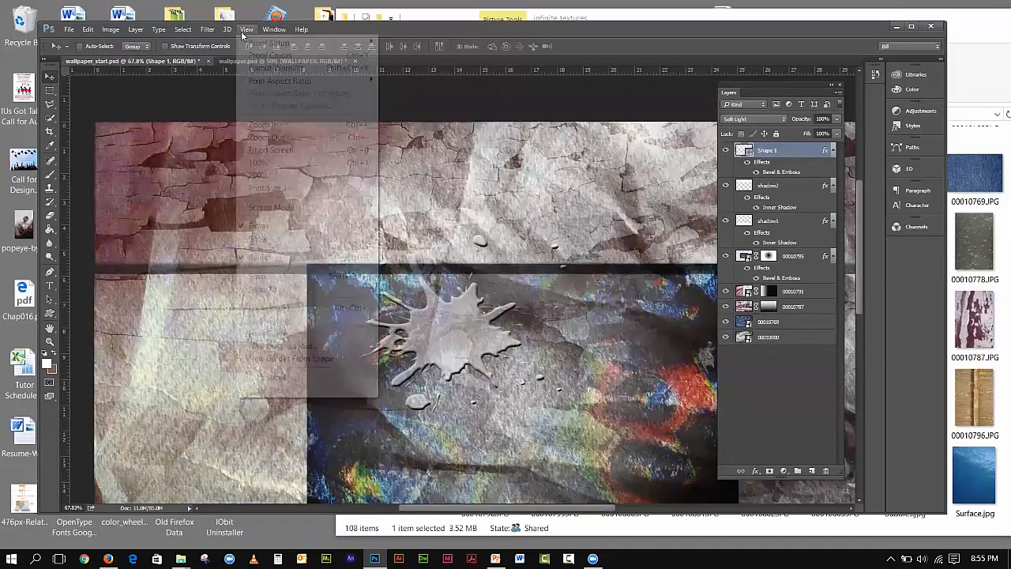
pyautogui.click(268, 150)
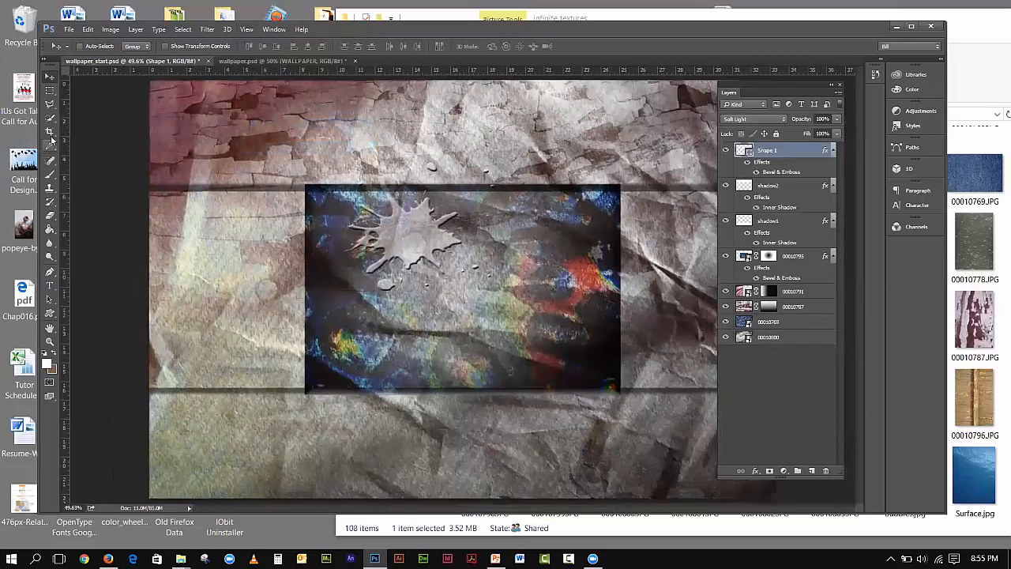
# - Add a white 'Wallpaper' text layer and drag it onto the central dark image
pyautogui.click(48, 286)
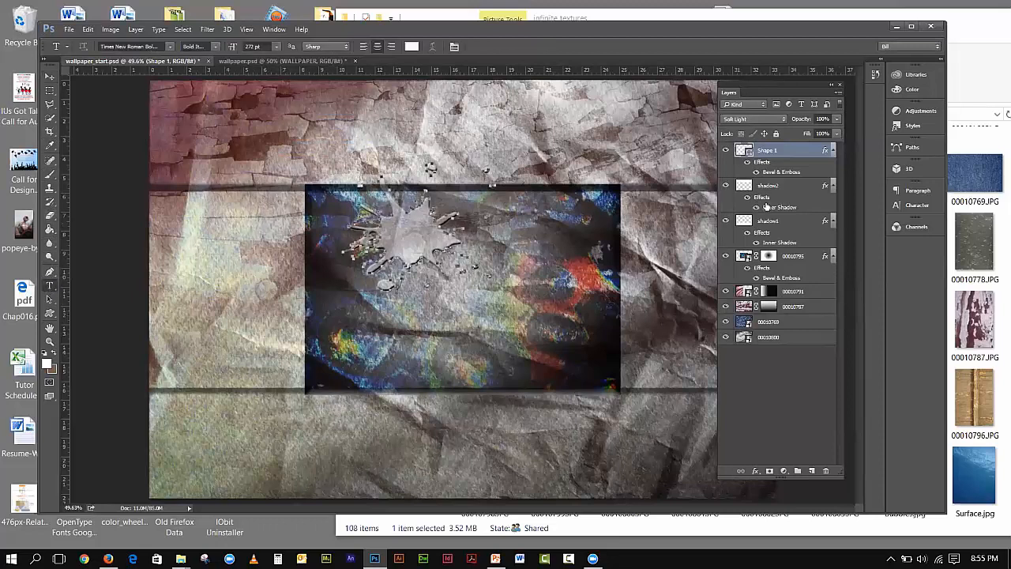
pyautogui.click(431, 166)
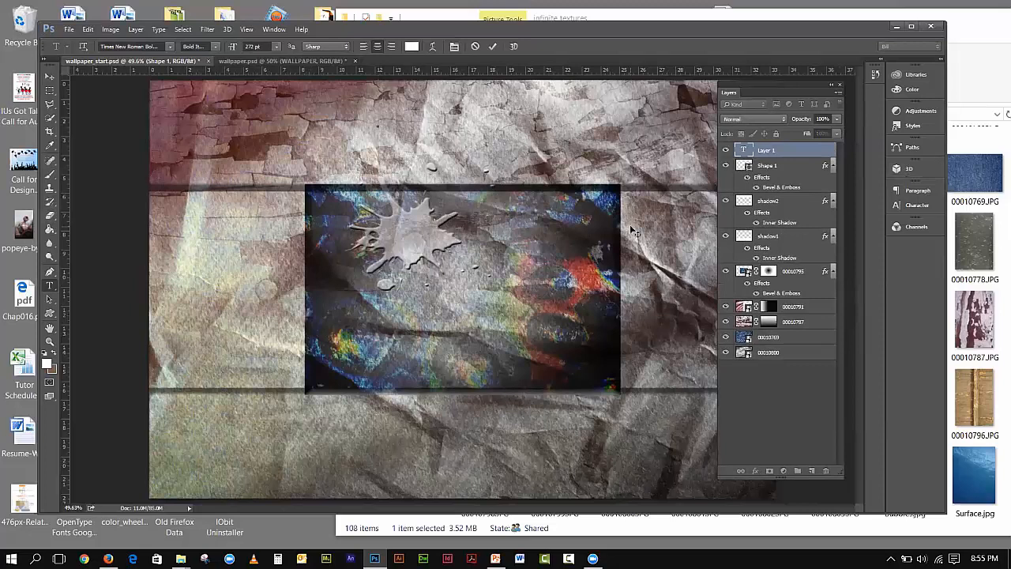
pyautogui.write('W')
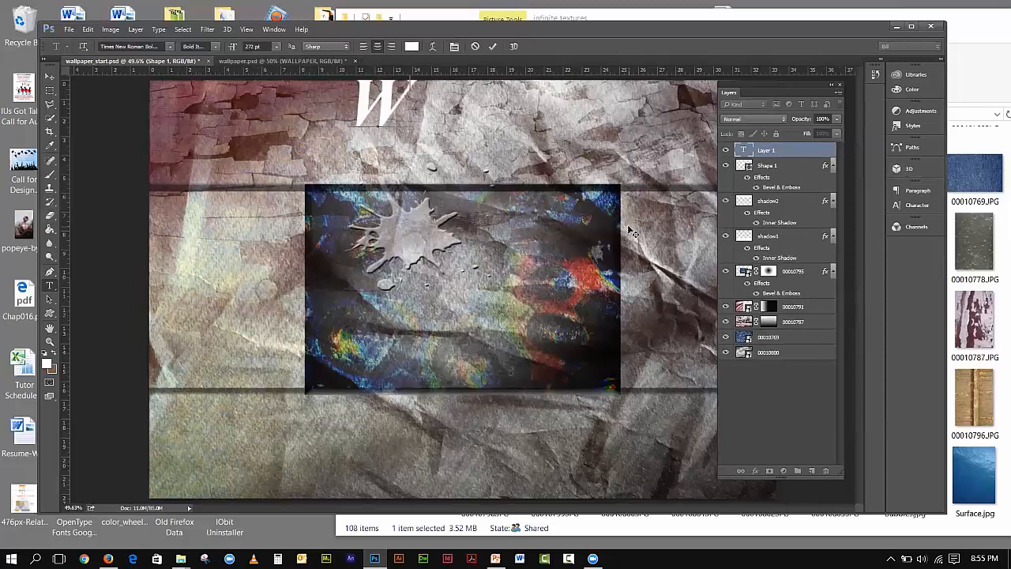
pyautogui.write('allpa')
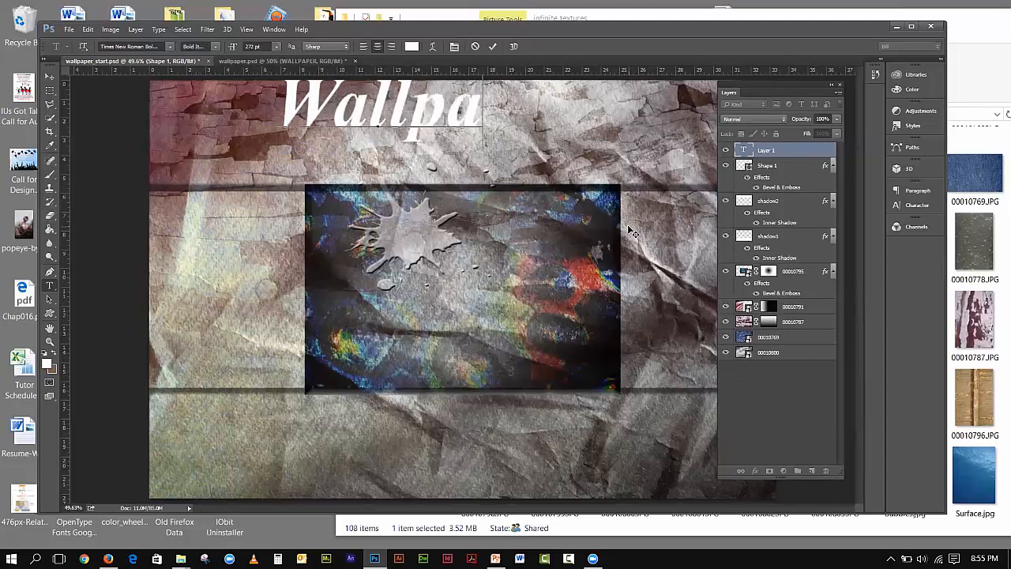
pyautogui.write('per')
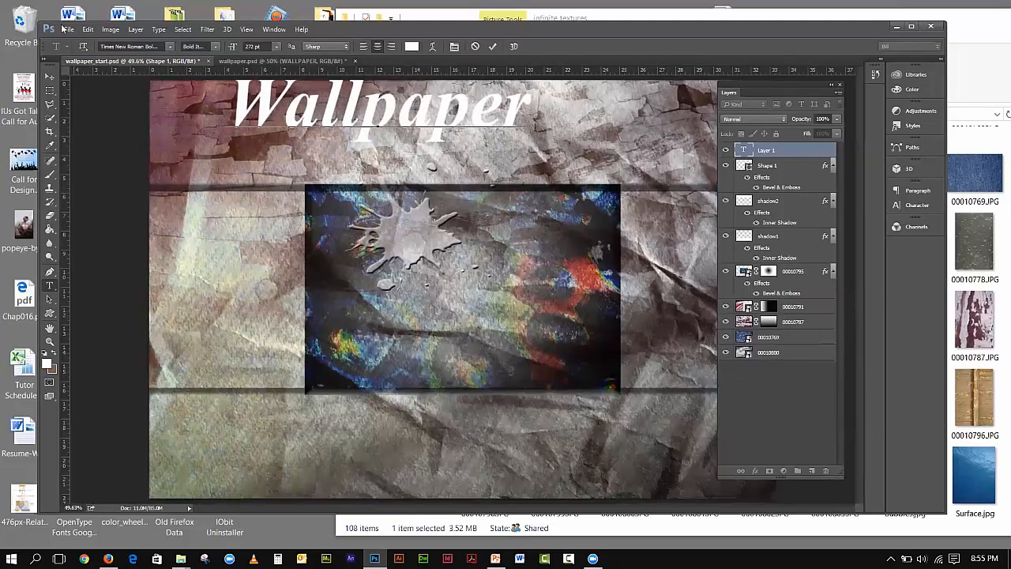
pyautogui.click(47, 77)
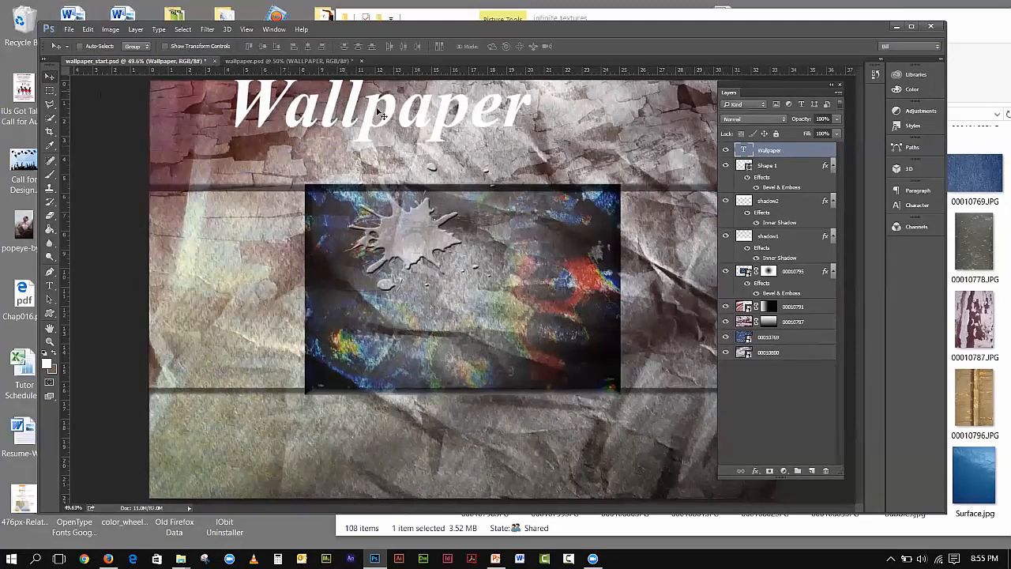
pyautogui.moveTo(387, 127); pyautogui.dragTo(463, 311)
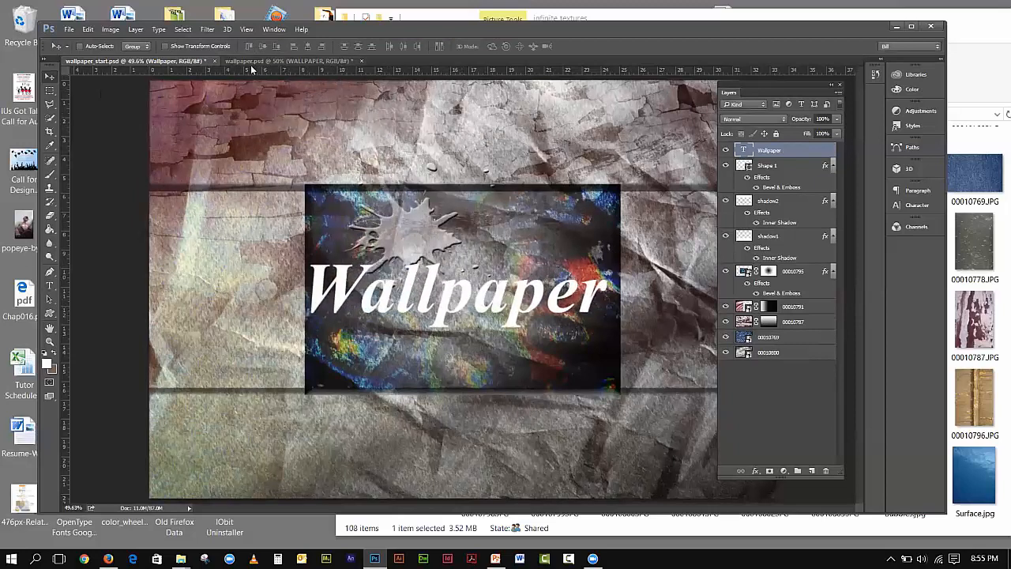
# - Compare against wallpaper.psd, then nudge the Wallpaper title slightly right and down
pyautogui.click(253, 62)
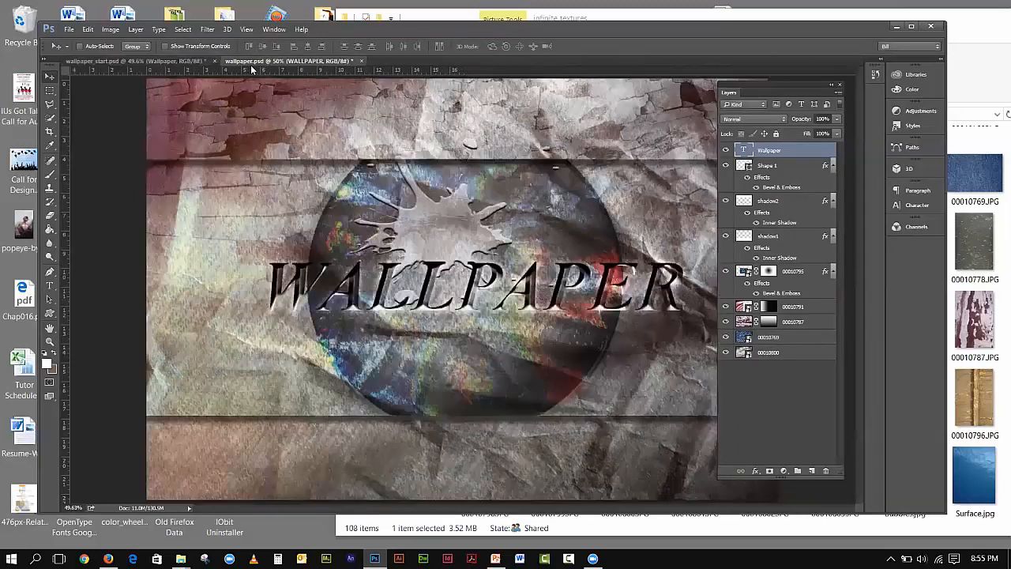
pyautogui.click(162, 62)
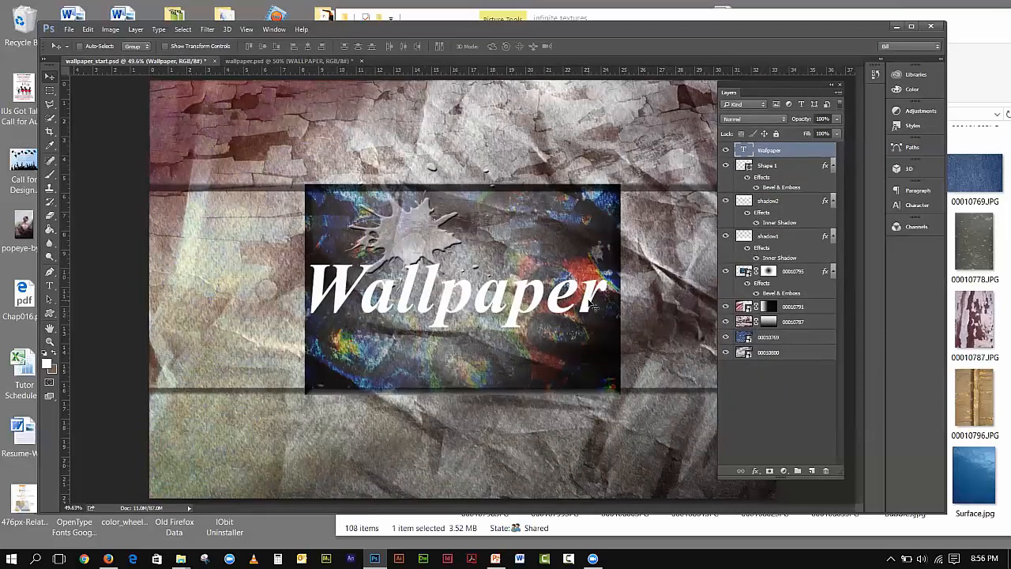
pyautogui.moveTo(591, 301); pyautogui.dragTo(597, 305)
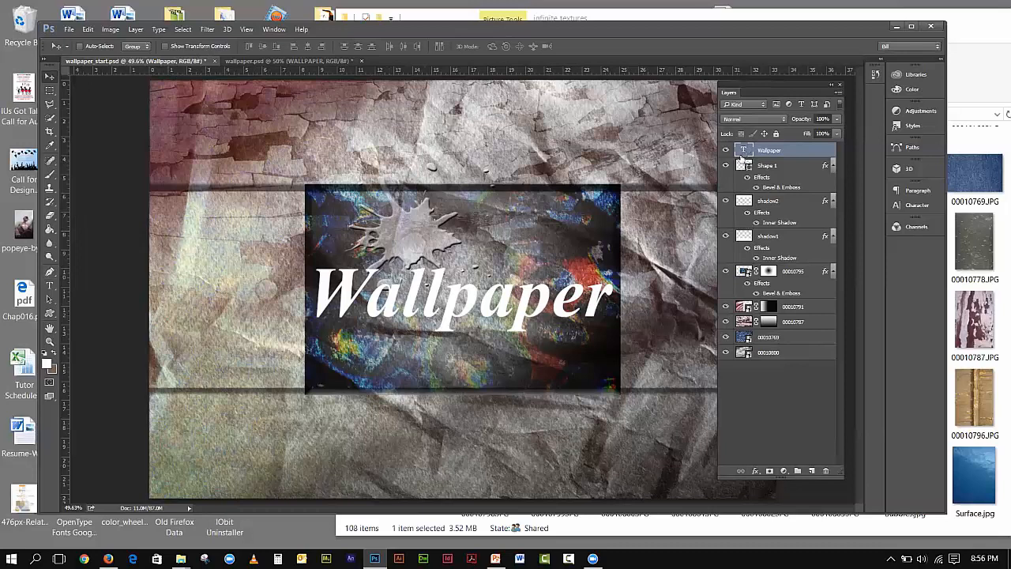
# - Change the Wallpaper title's font size from 272 pt to 350 pt and commit it
pyautogui.doubleClick(743, 150)
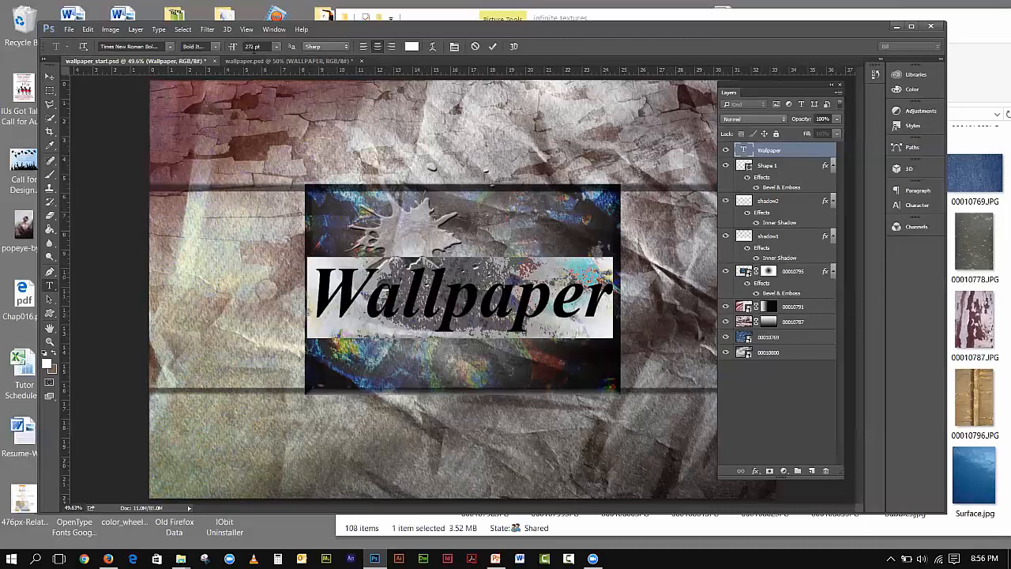
pyautogui.click(250, 46)
pyautogui.doubleClick(250, 46)
pyautogui.write('350')
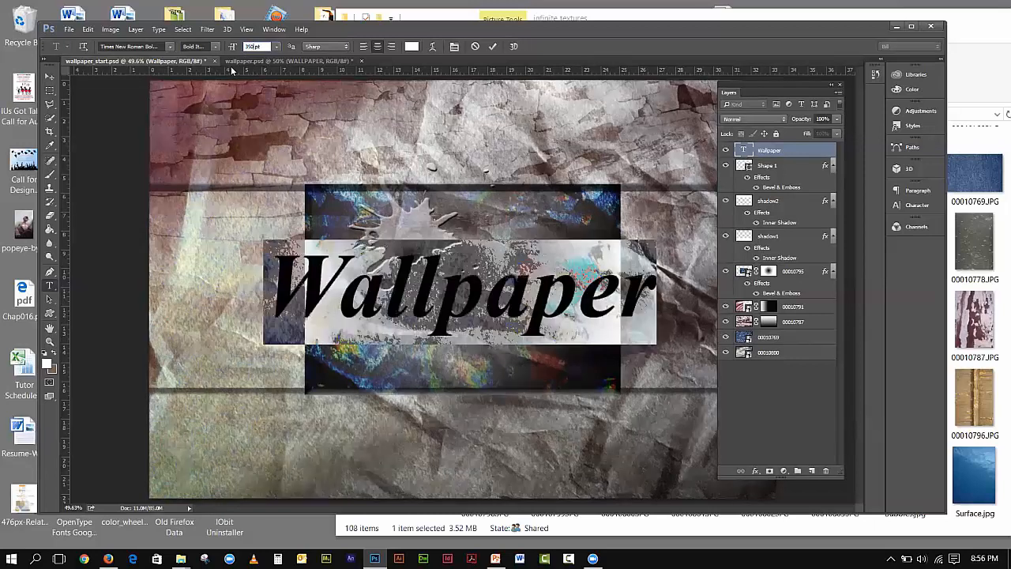
pyautogui.click(48, 78)
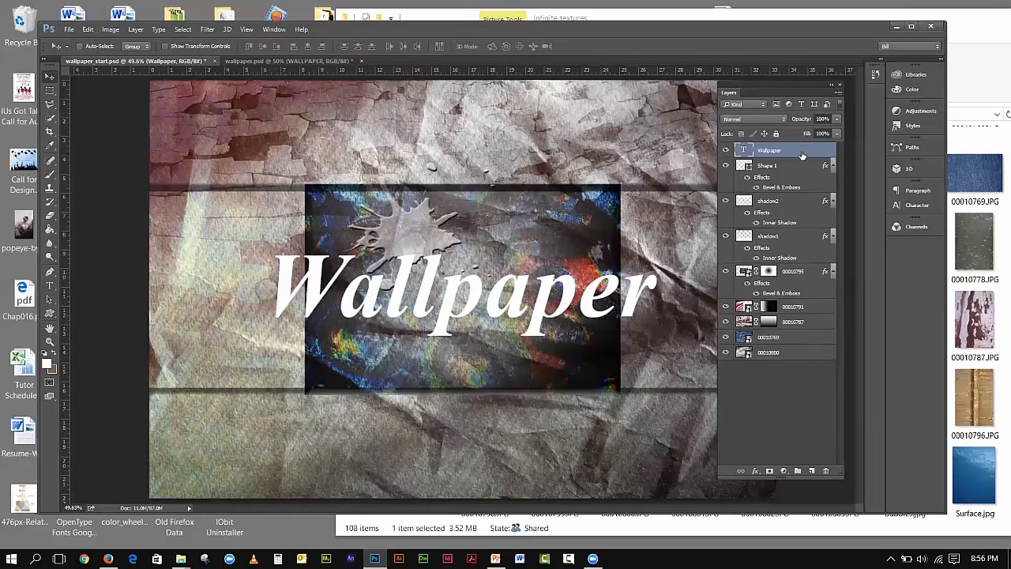
pyautogui.click(755, 472)
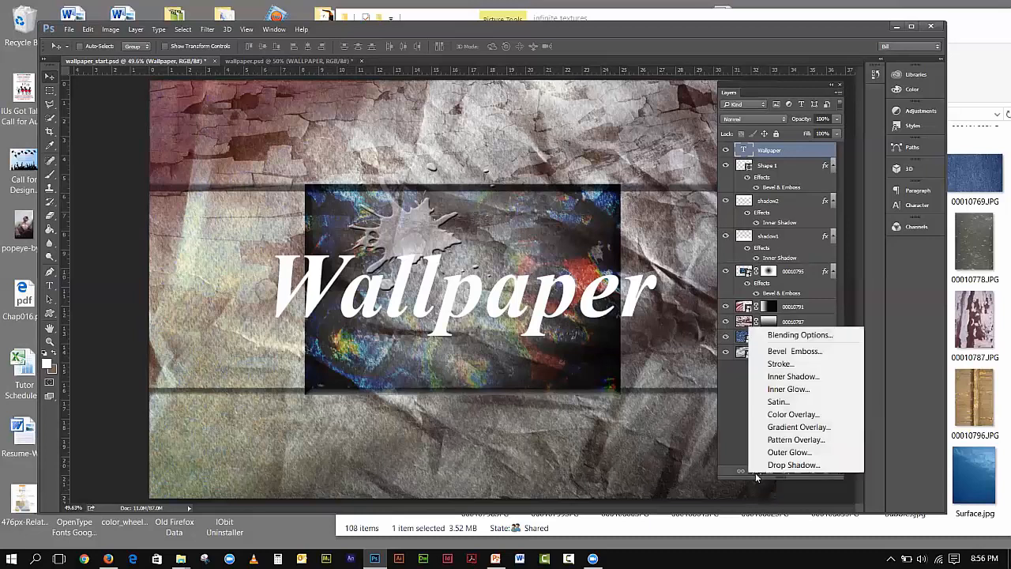
pyautogui.click(784, 352)
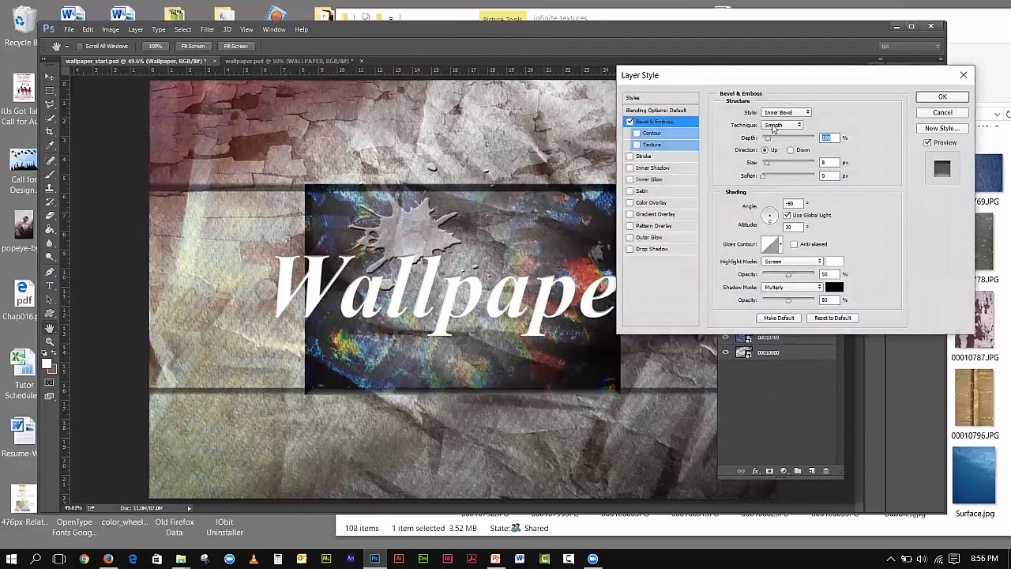
pyautogui.moveTo(733, 85); pyautogui.dragTo(795, 78)
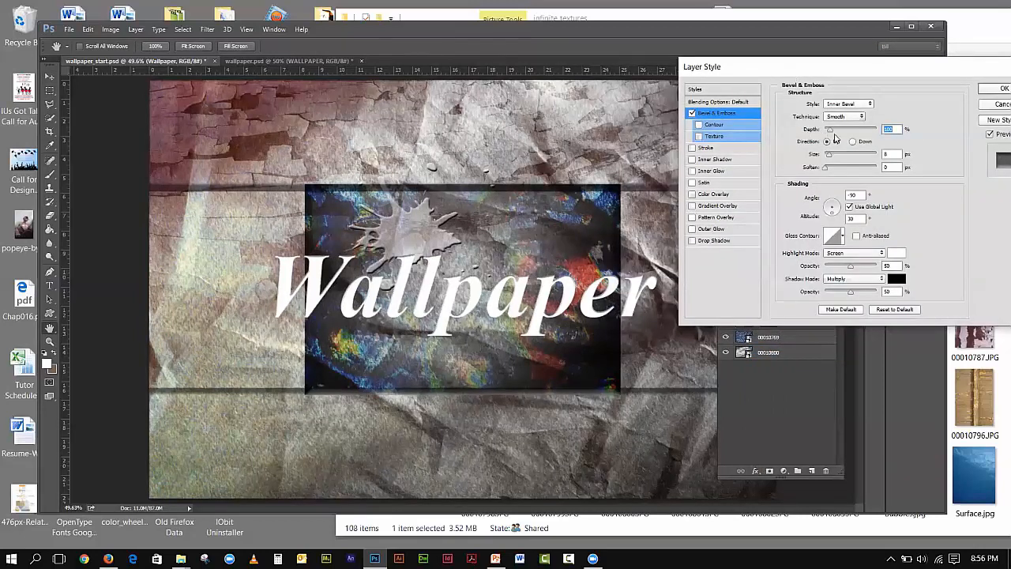
pyautogui.moveTo(829, 133); pyautogui.dragTo(858, 135)
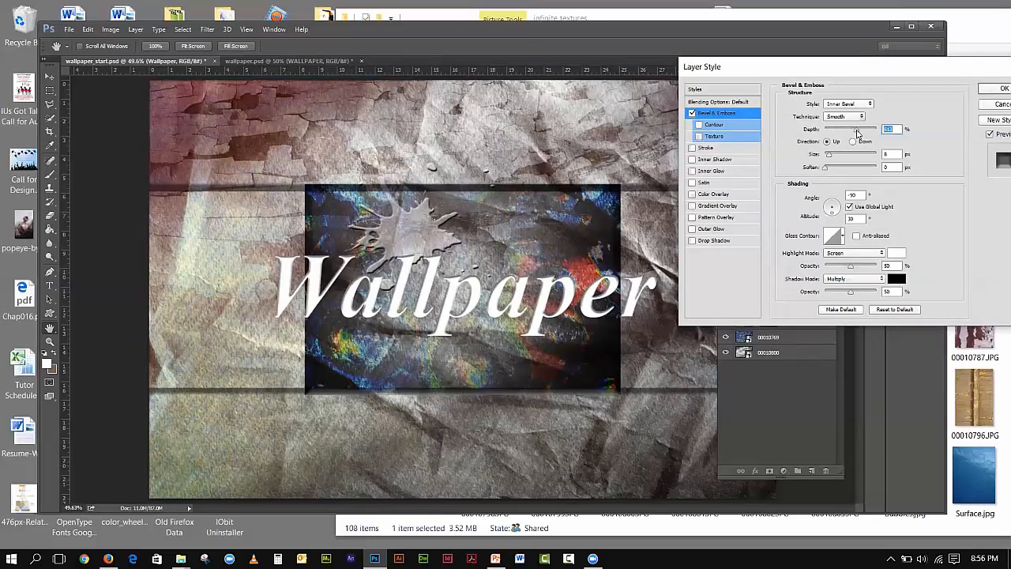
pyautogui.click(846, 105)
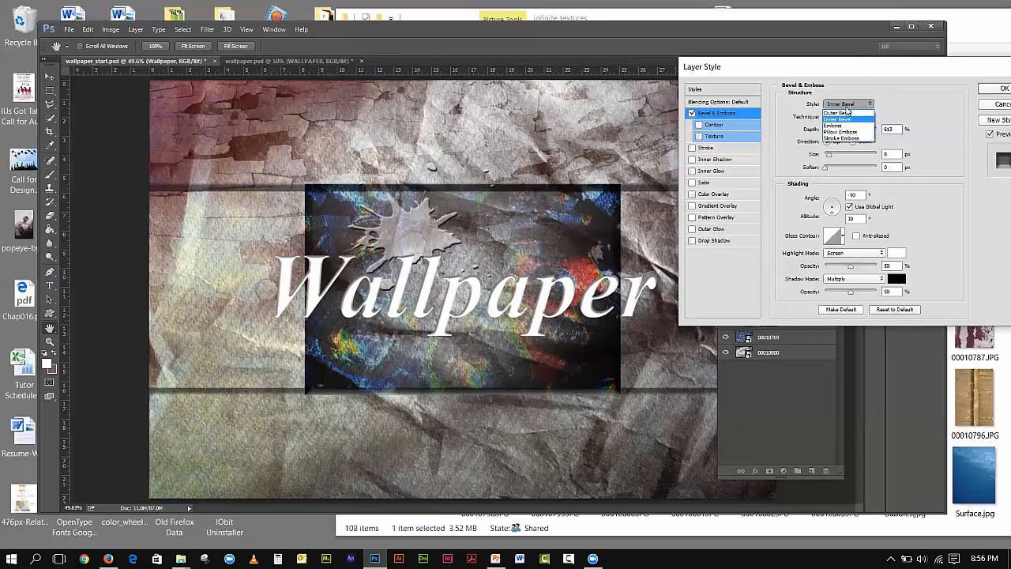
pyautogui.click(835, 124)
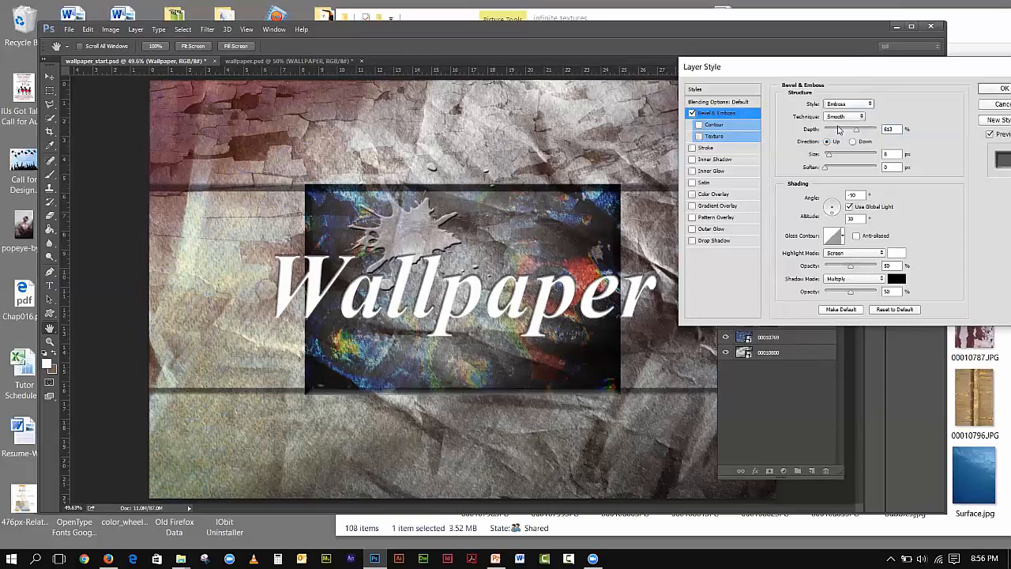
pyautogui.moveTo(858, 131); pyautogui.dragTo(835, 134)
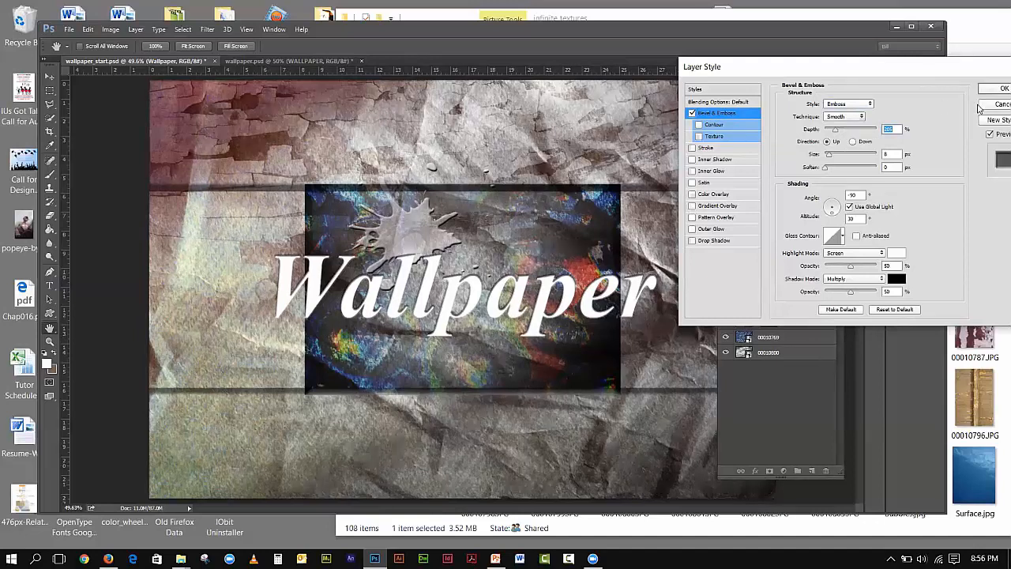
pyautogui.click(988, 105)
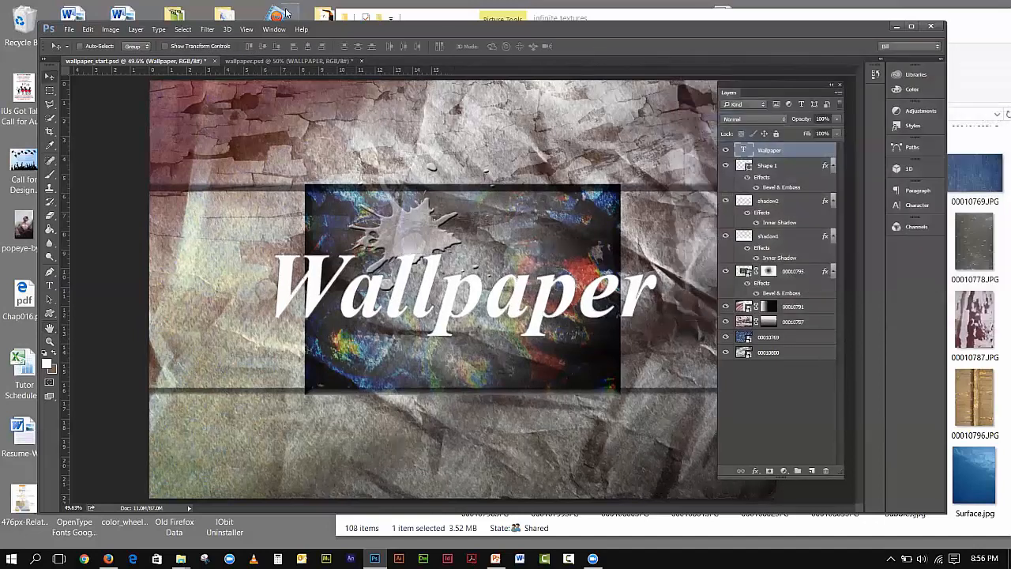
pyautogui.click(264, 62)
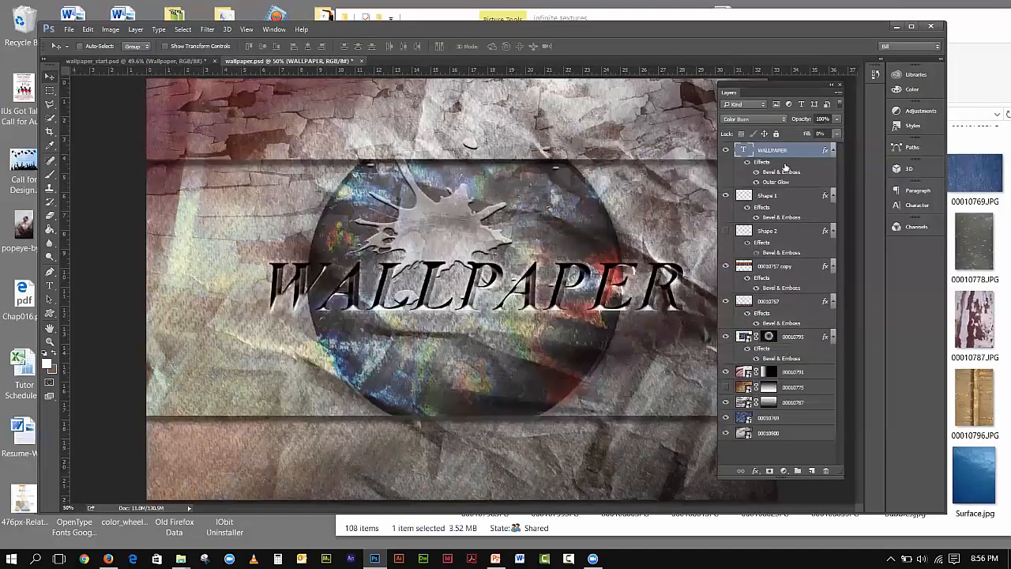
pyautogui.doubleClick(780, 172)
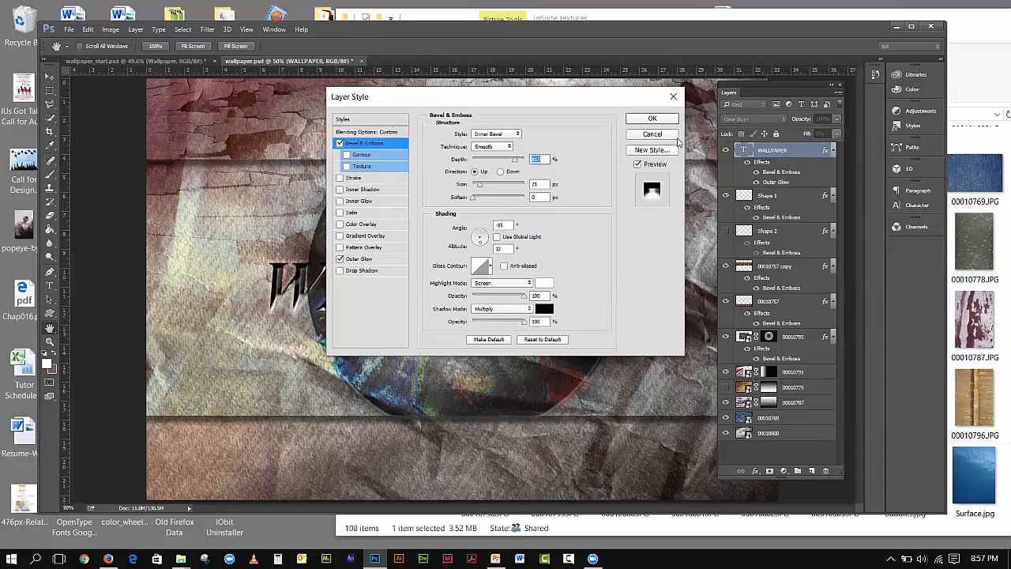
pyautogui.click(653, 118)
pyautogui.click(84, 62)
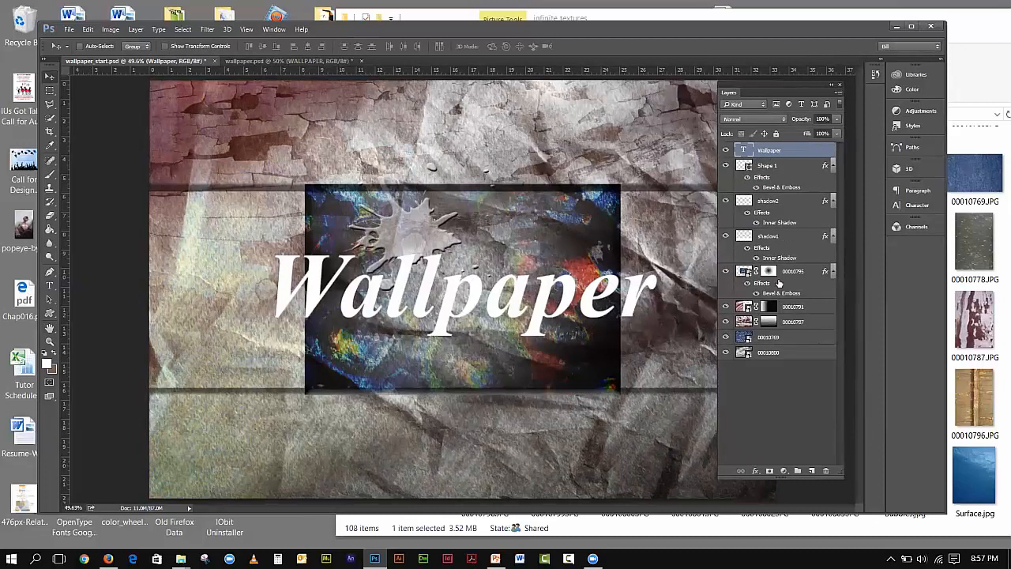
# - Apply an Inner Bevel & Emboss to the title: 867% depth, 21 px size, darker shadows
pyautogui.click(756, 472)
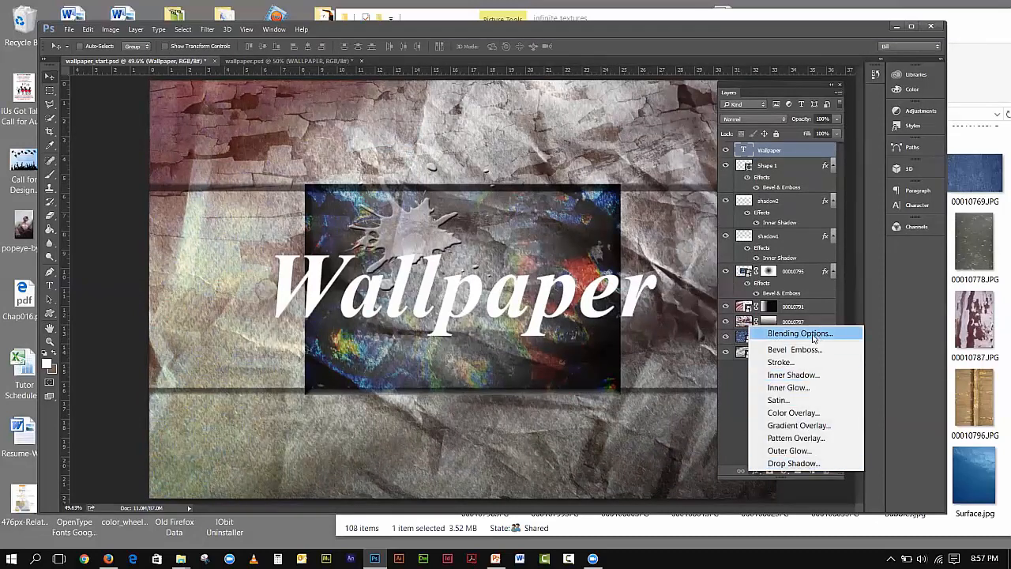
pyautogui.press('Escape')
pyautogui.doubleClick(781, 190)
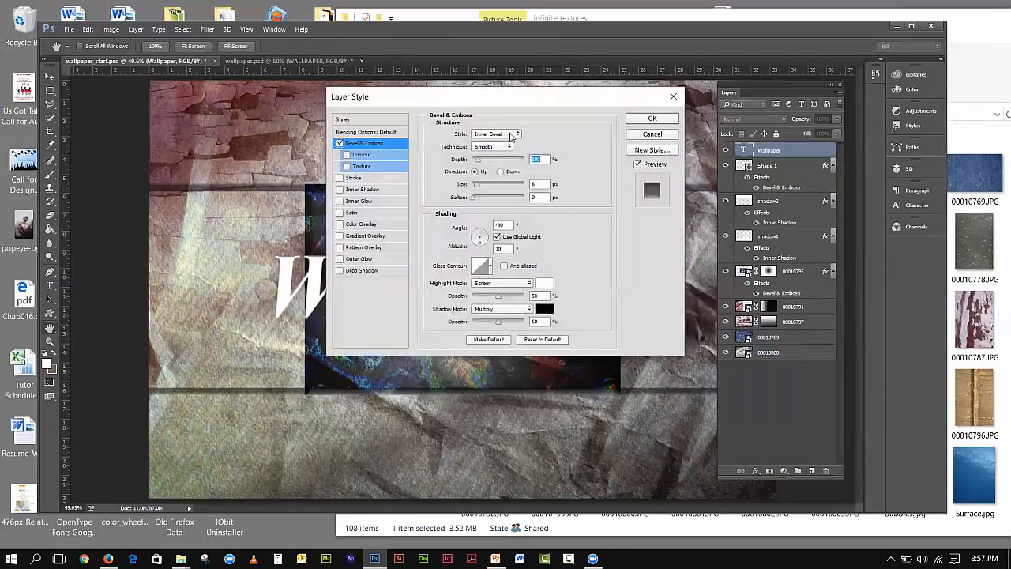
pyautogui.moveTo(480, 162); pyautogui.dragTo(518, 164)
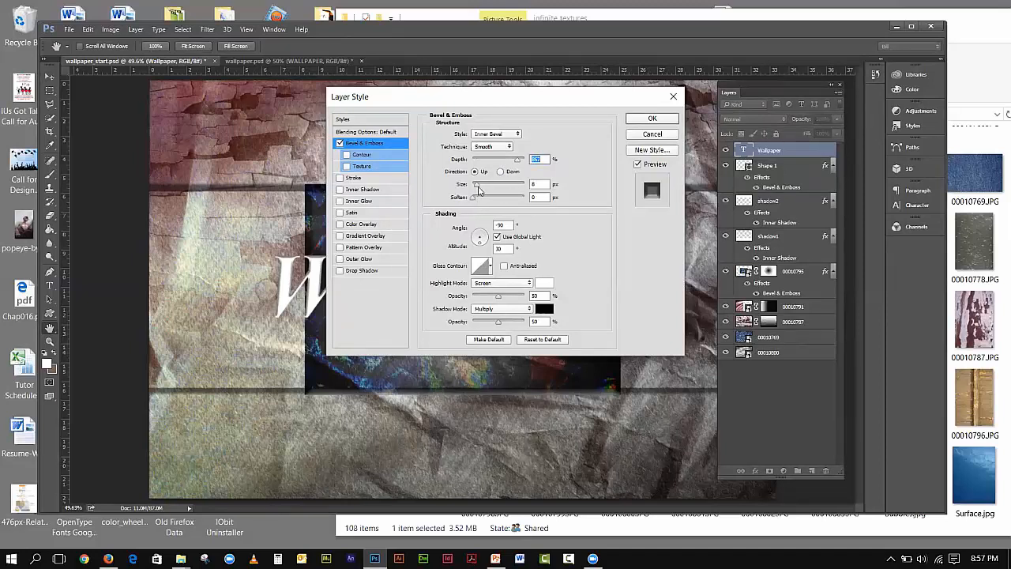
pyautogui.moveTo(477, 185); pyautogui.dragTo(483, 191)
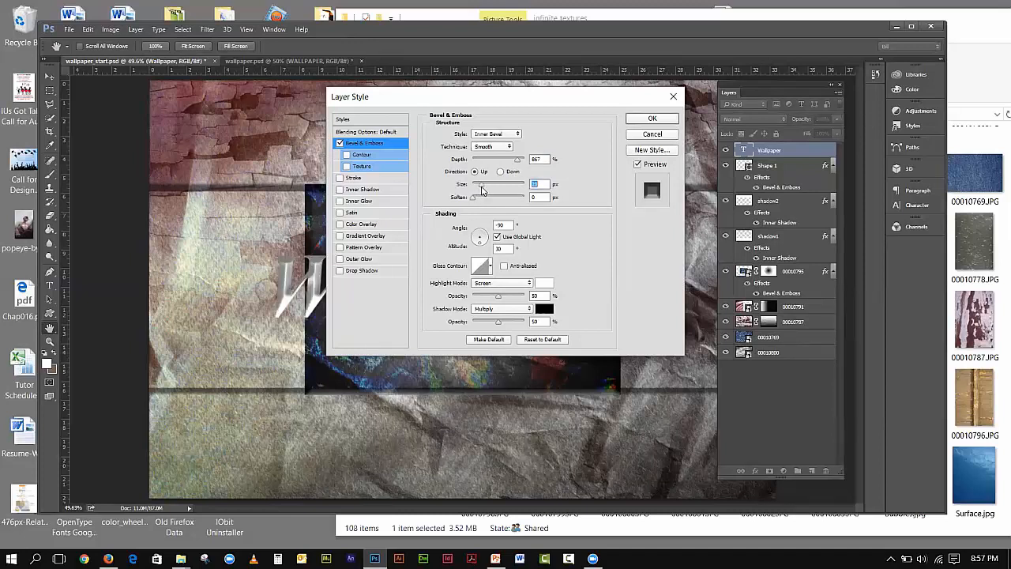
pyautogui.moveTo(482, 188); pyautogui.dragTo(480, 191)
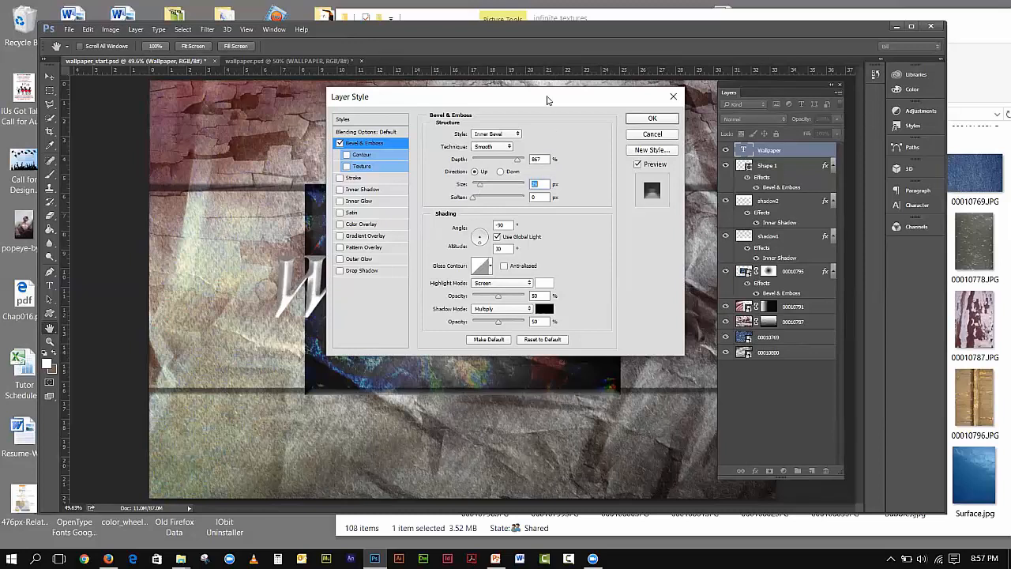
pyautogui.moveTo(547, 100); pyautogui.dragTo(806, 92)
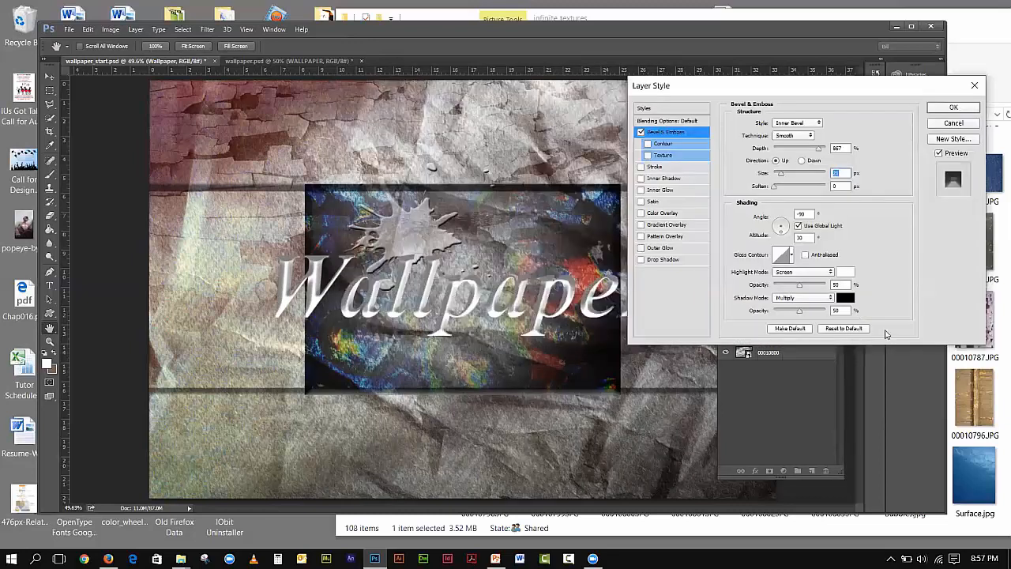
pyautogui.moveTo(800, 313); pyautogui.dragTo(820, 314)
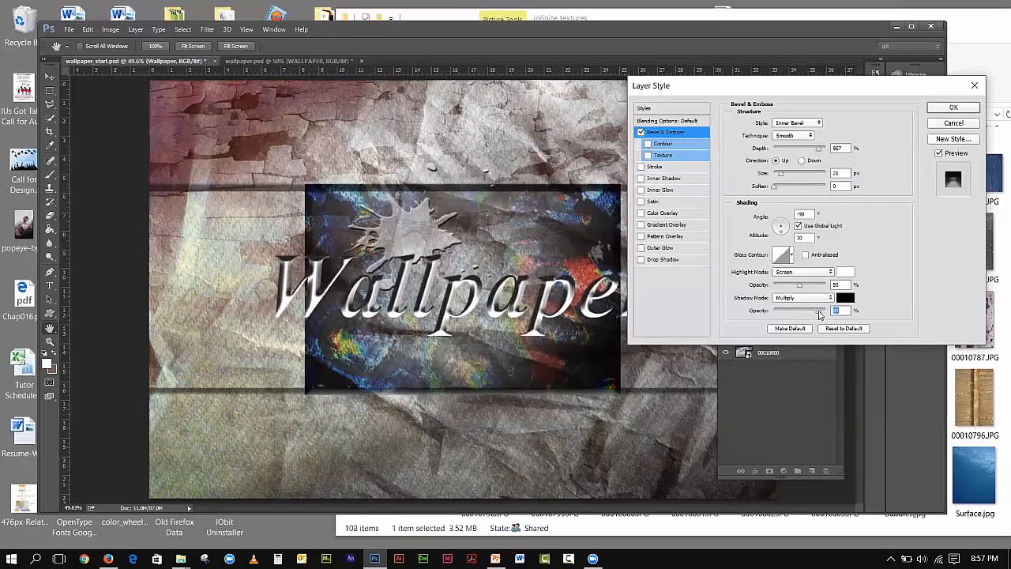
pyautogui.click(947, 110)
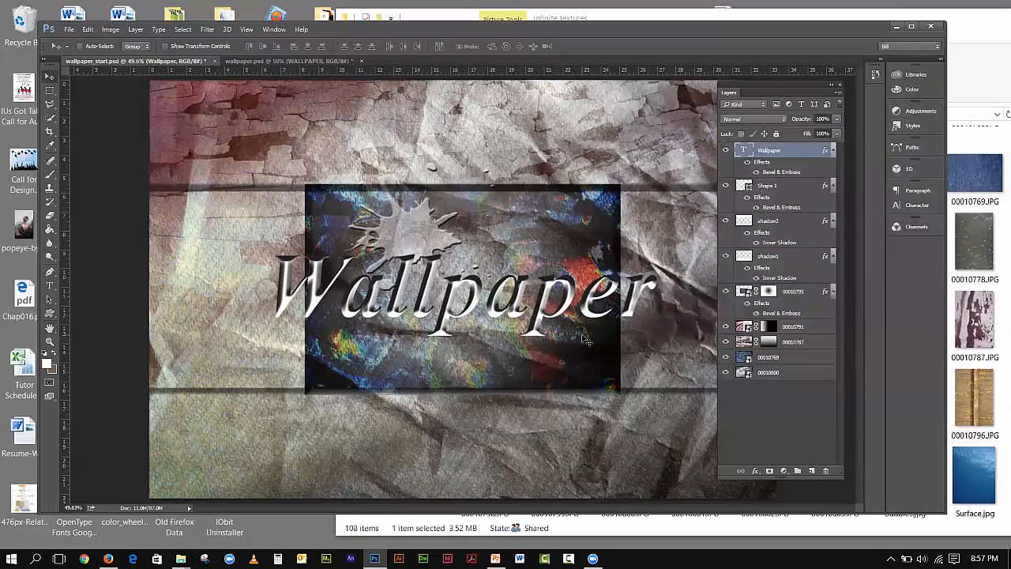
pyautogui.click(231, 61)
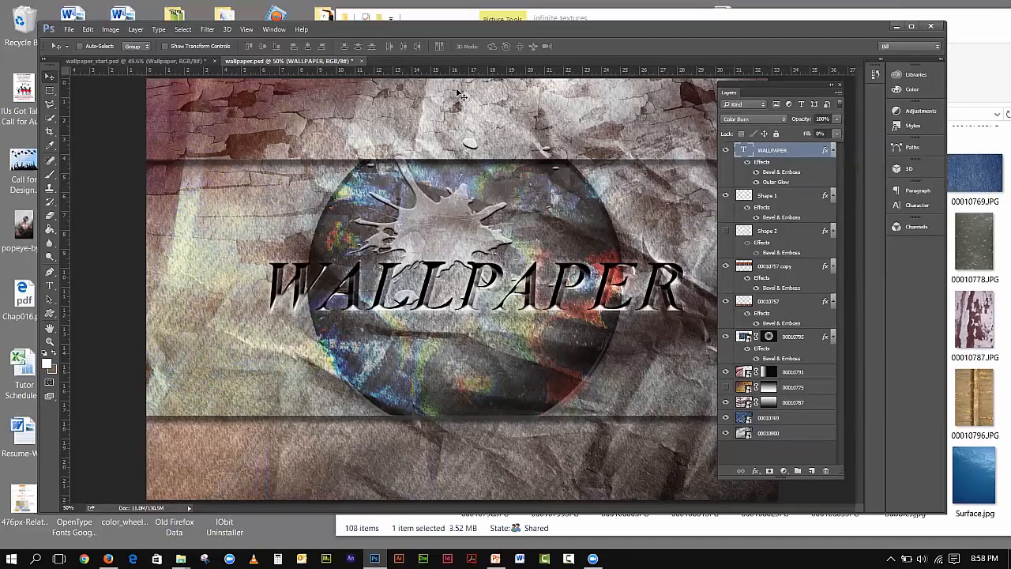
# - Back in wallpaper_start, set the title layer to Color Burn with 0% fill
pyautogui.click(196, 62)
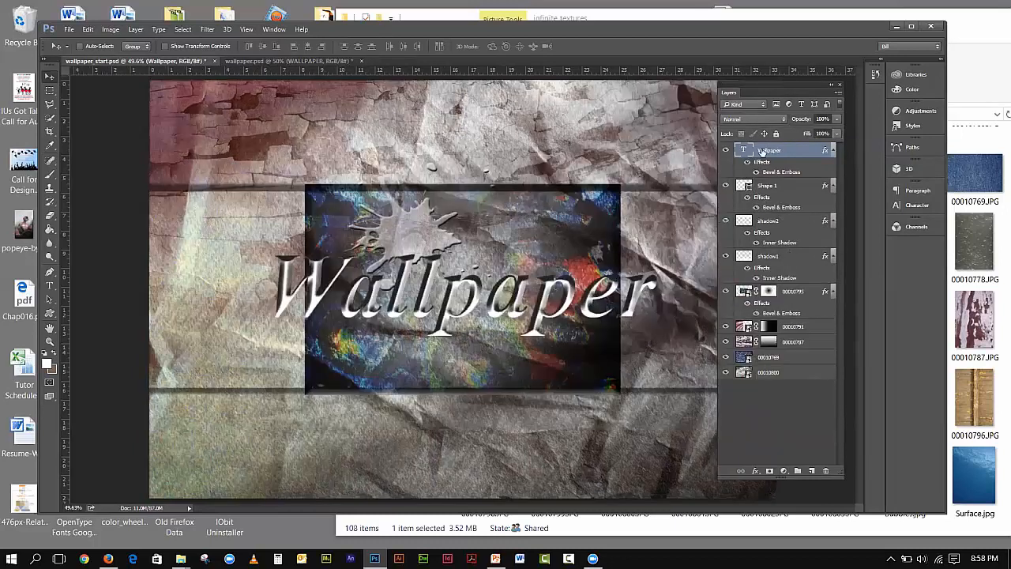
pyautogui.click(758, 119)
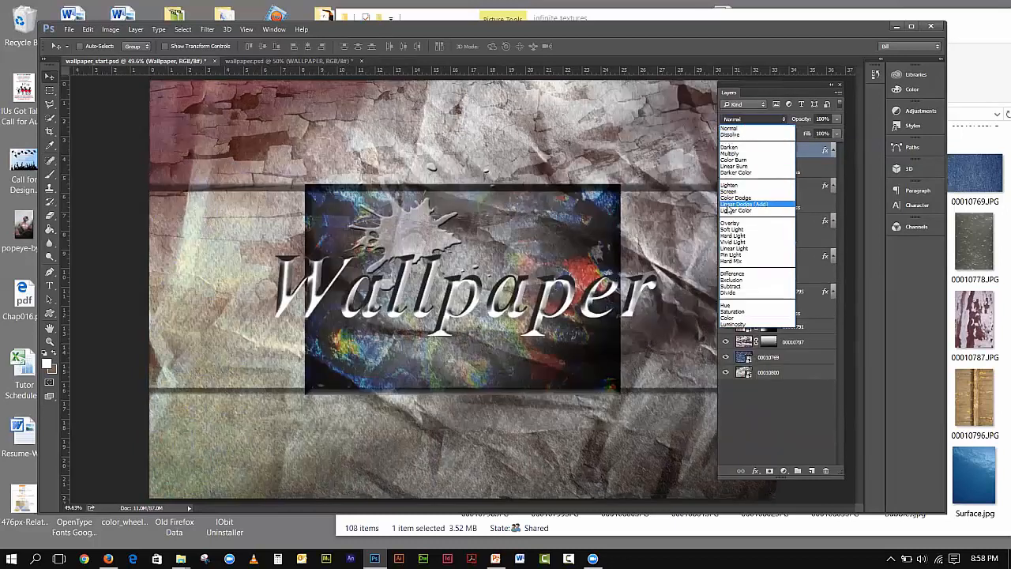
pyautogui.click(737, 161)
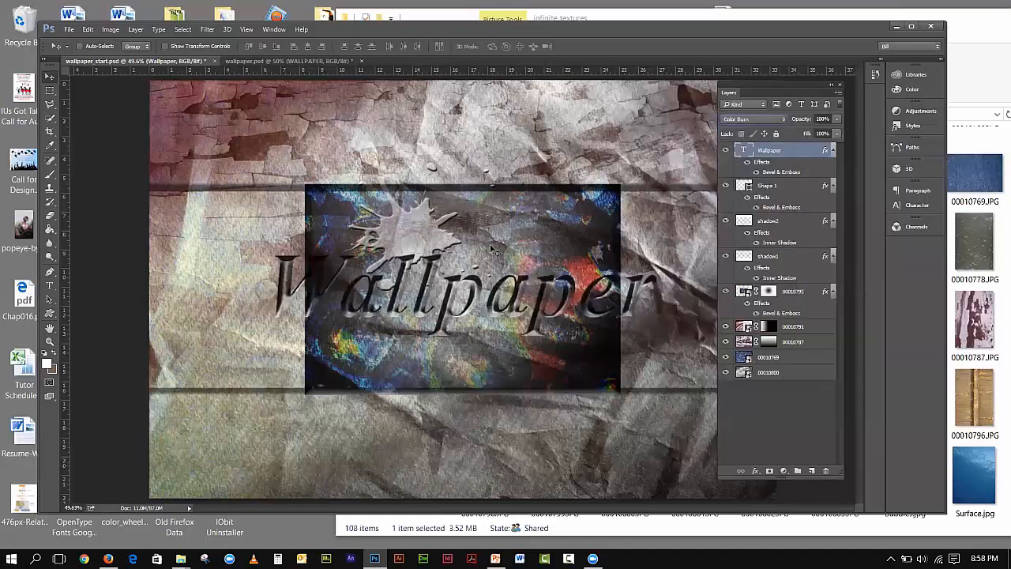
pyautogui.click(835, 135)
pyautogui.moveTo(835, 146); pyautogui.dragTo(736, 153)
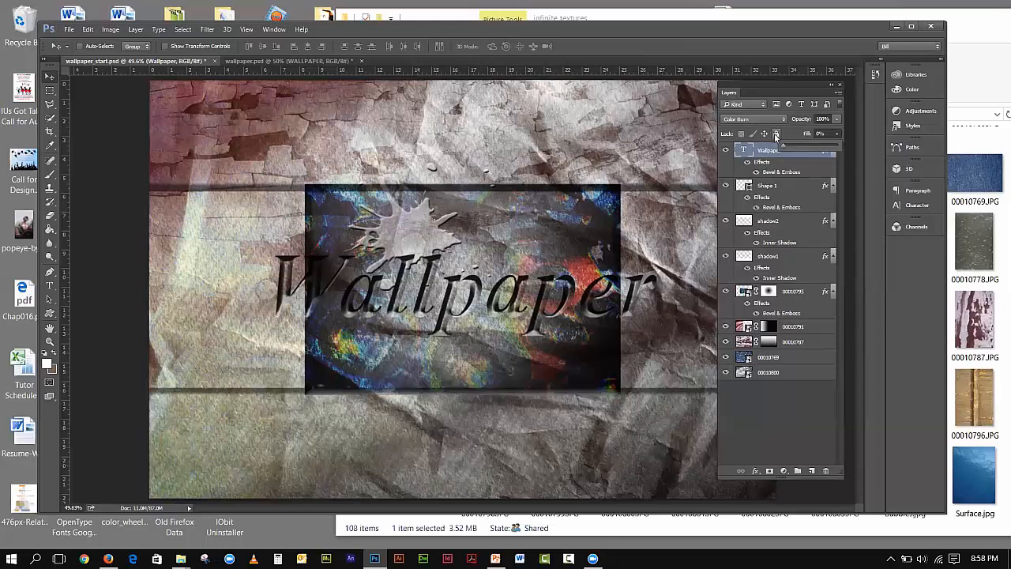
# - Add a faint 49 px Outer Glow to the title with adjusted spread
pyautogui.click(756, 472)
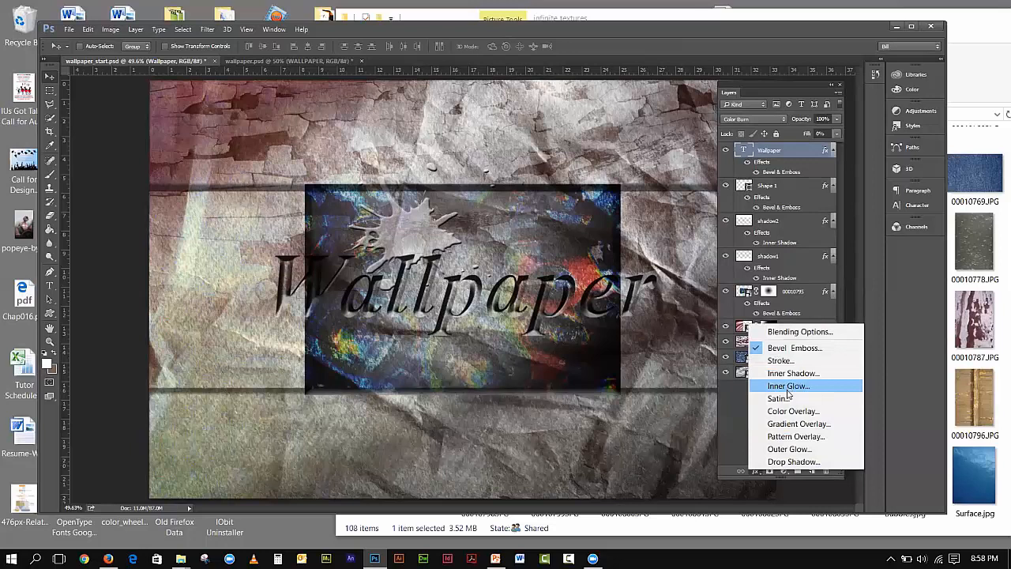
pyautogui.click(791, 448)
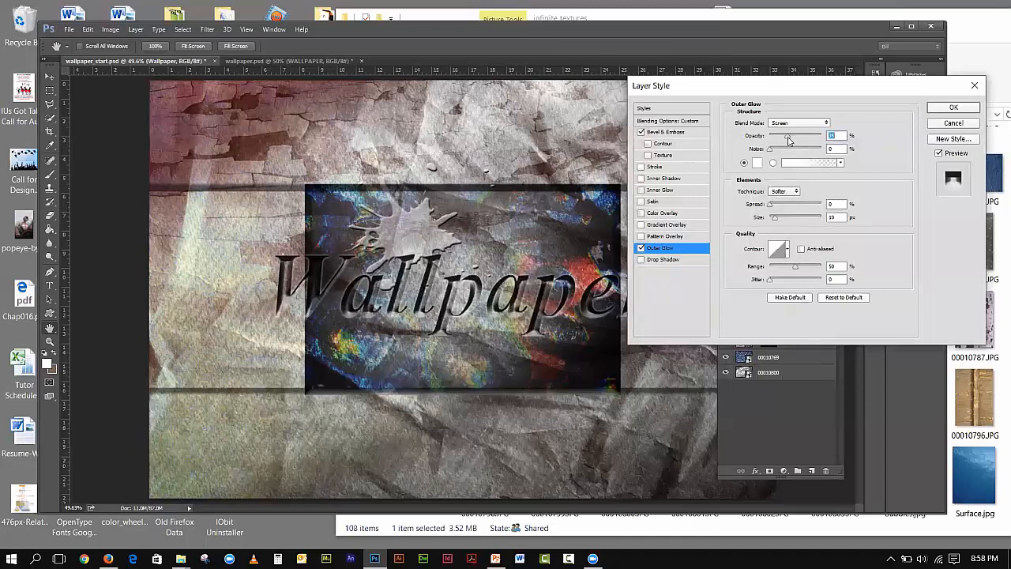
pyautogui.click(775, 208)
pyautogui.moveTo(776, 207); pyautogui.dragTo(803, 224)
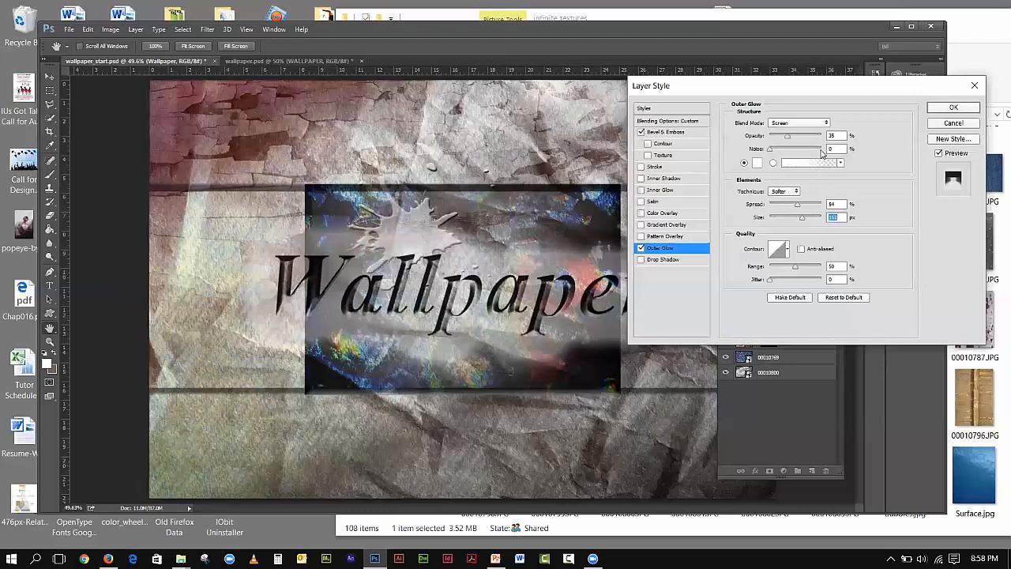
pyautogui.moveTo(792, 207); pyautogui.dragTo(783, 227)
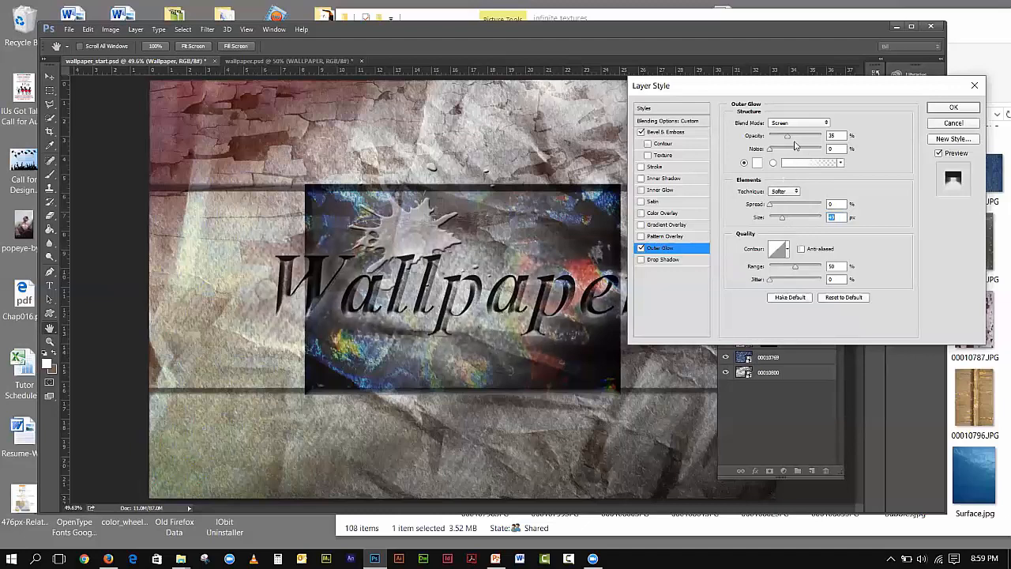
pyautogui.moveTo(788, 140); pyautogui.dragTo(779, 144)
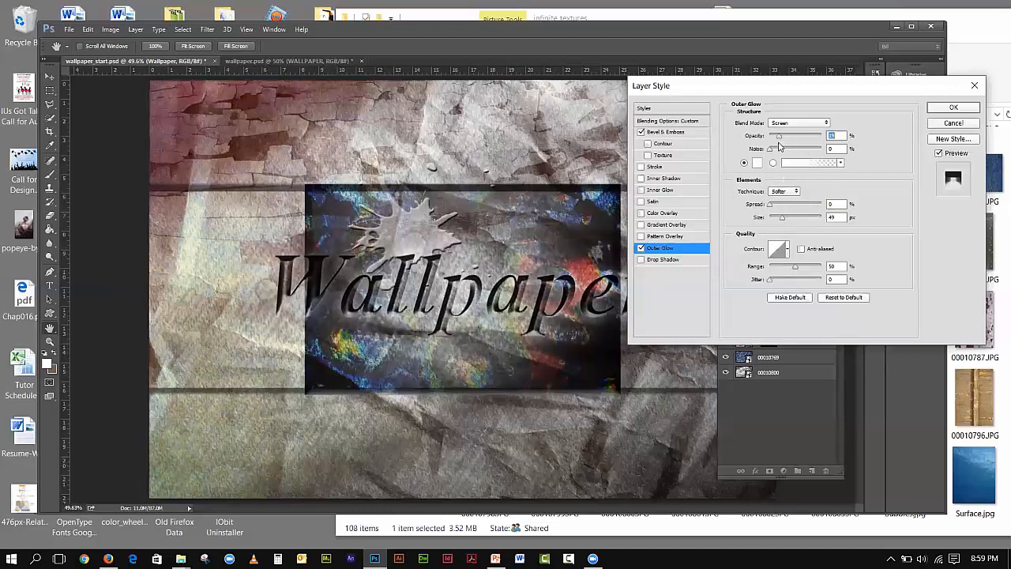
pyautogui.click(952, 108)
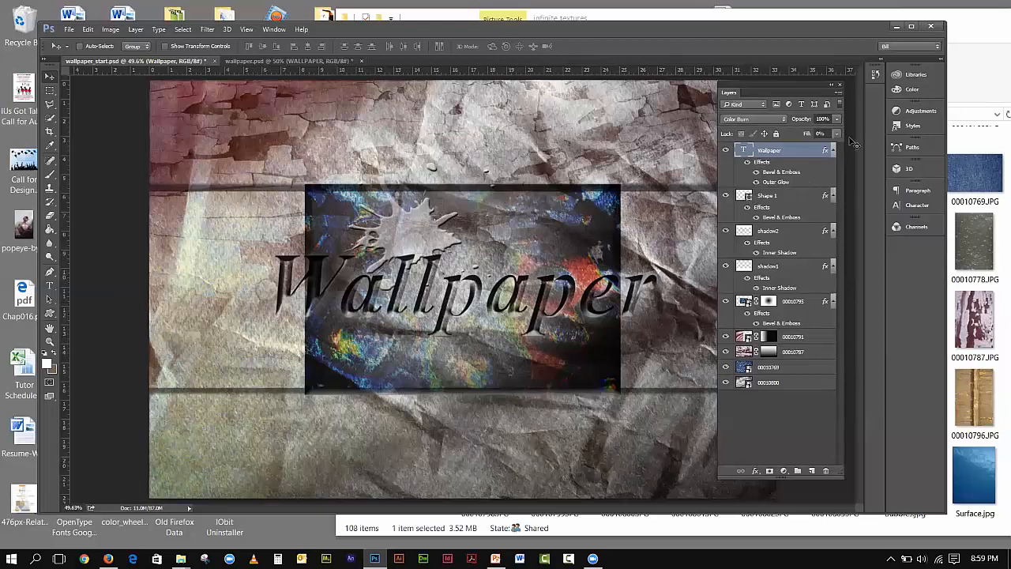
# - Return the title to Normal blending and restore a little of its fill
pyautogui.click(766, 119)
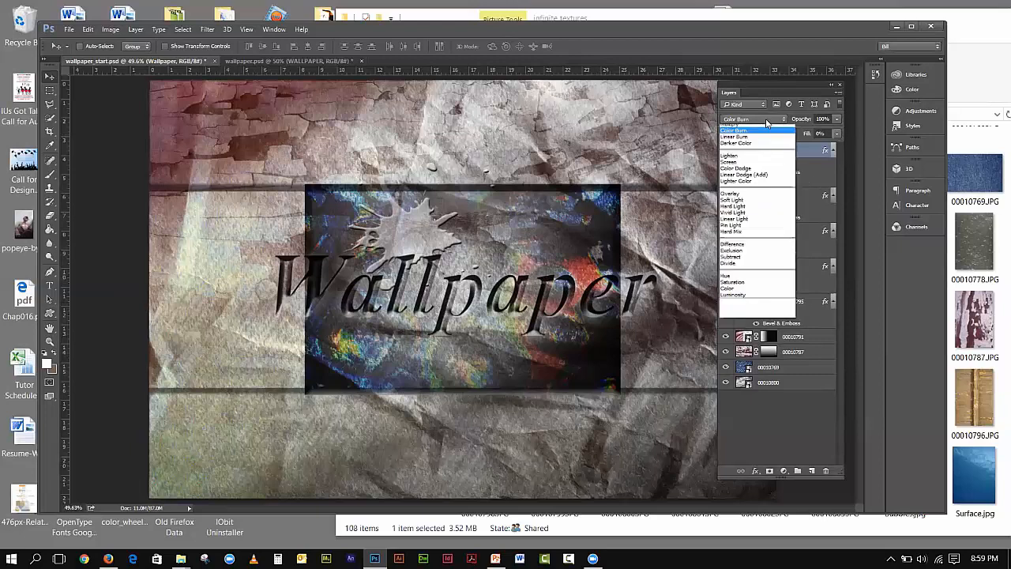
pyautogui.click(746, 129)
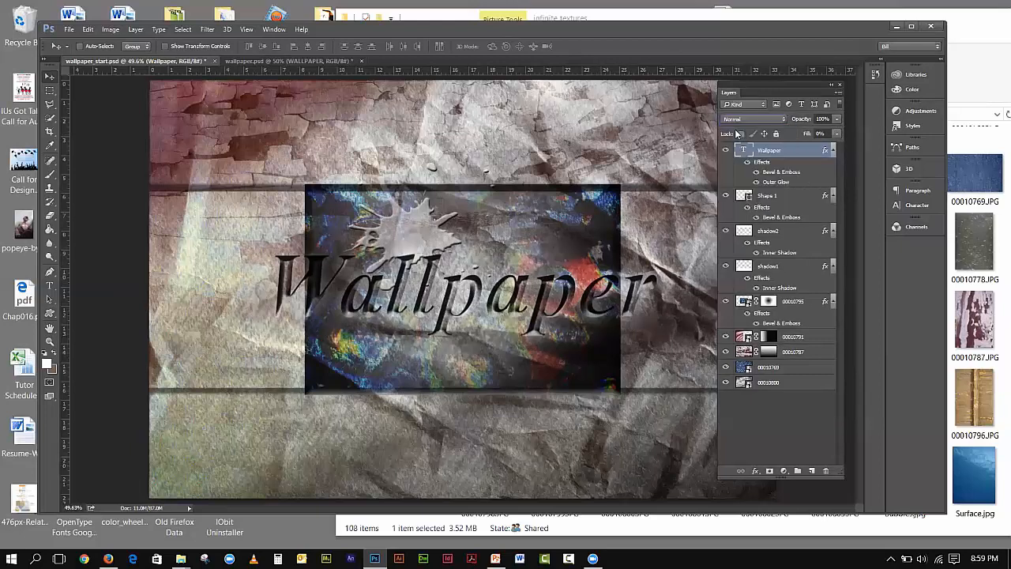
pyautogui.click(837, 135)
pyautogui.moveTo(787, 145); pyautogui.dragTo(800, 149)
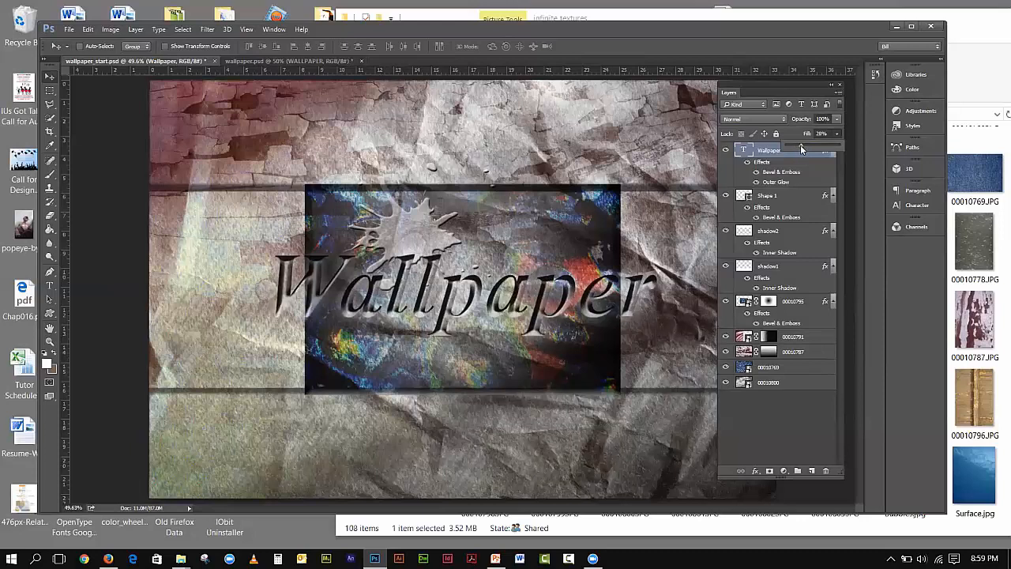
# - Switch the title to Overlay blending, raise its fill partway, and deselect the layer
pyautogui.click(754, 120)
pyautogui.click(754, 120)
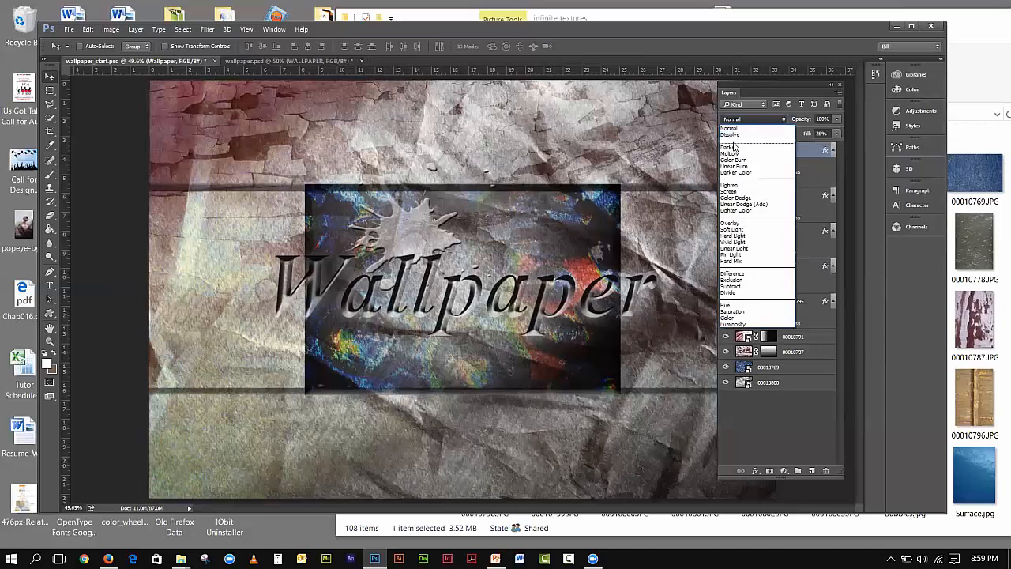
pyautogui.click(728, 223)
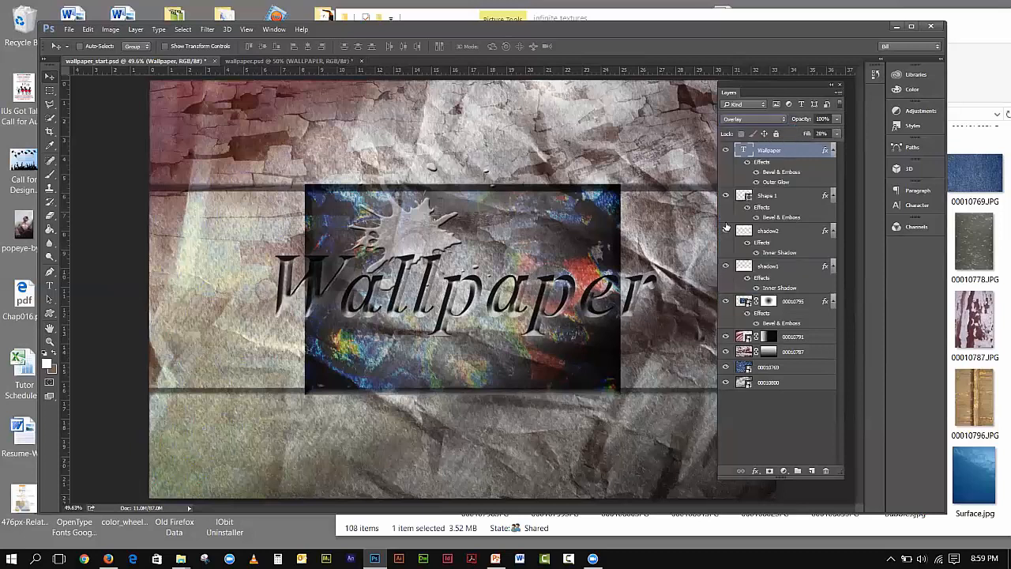
pyautogui.click(836, 119)
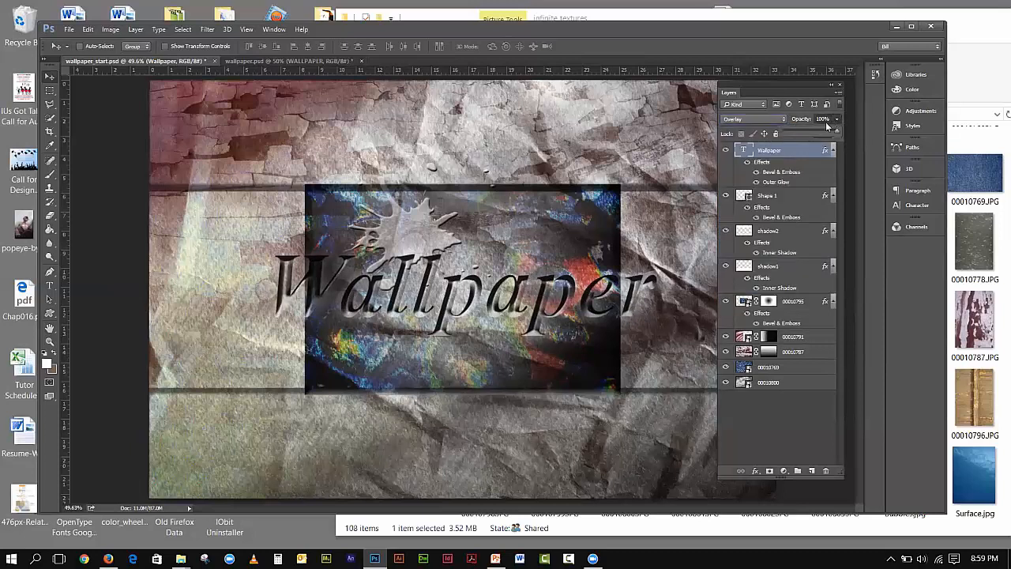
pyautogui.click(795, 117)
pyautogui.click(836, 134)
pyautogui.moveTo(803, 147); pyautogui.dragTo(811, 150)
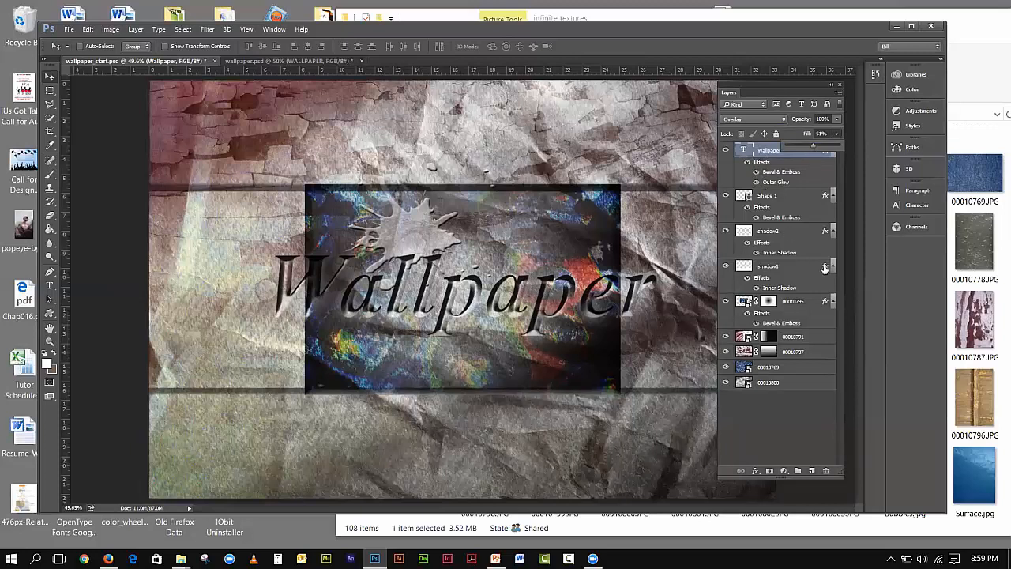
pyautogui.click(788, 411)
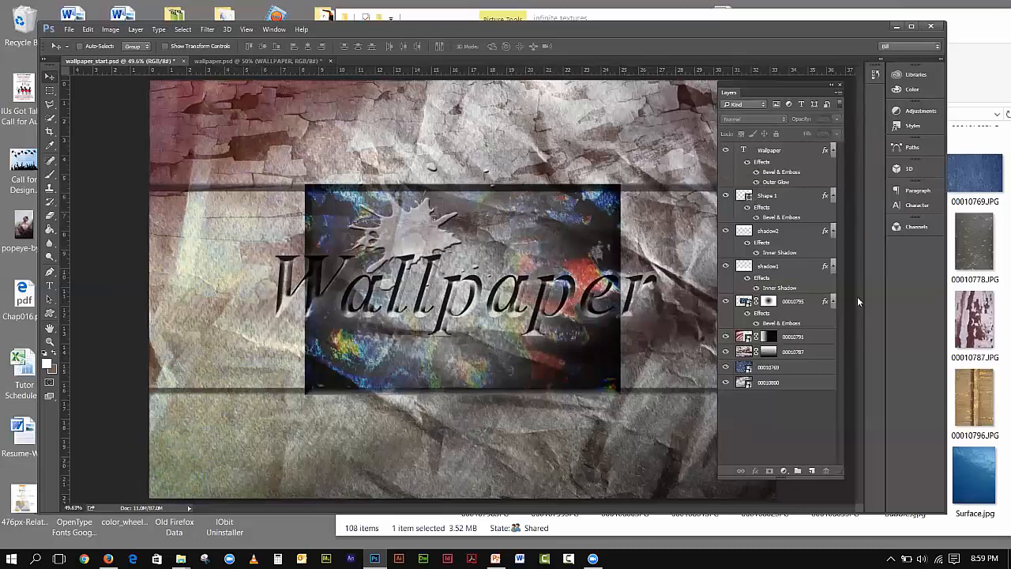
# - Replace the title text with the designer's full name, correcting the surname's first letter
pyautogui.doubleClick(744, 150)
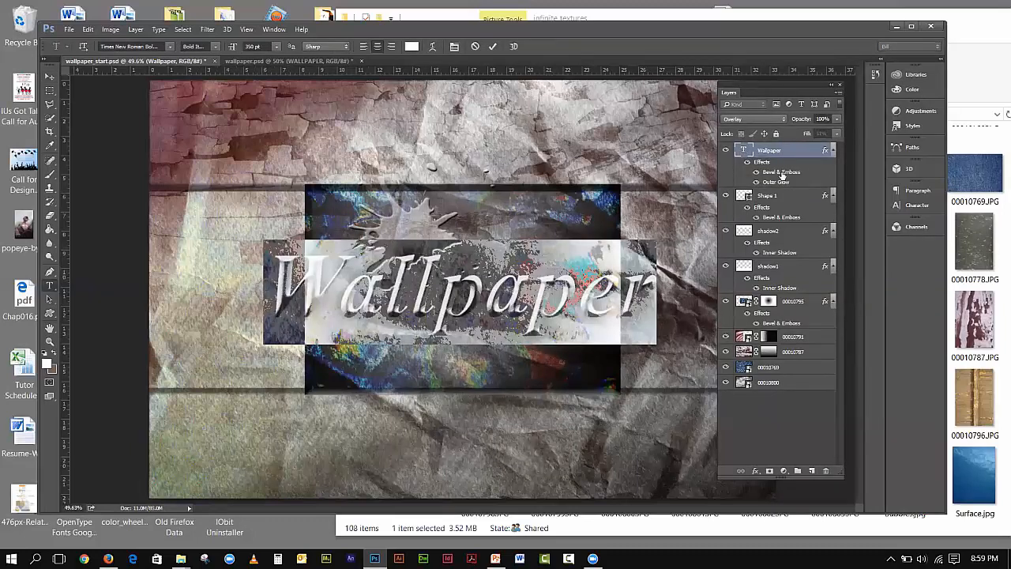
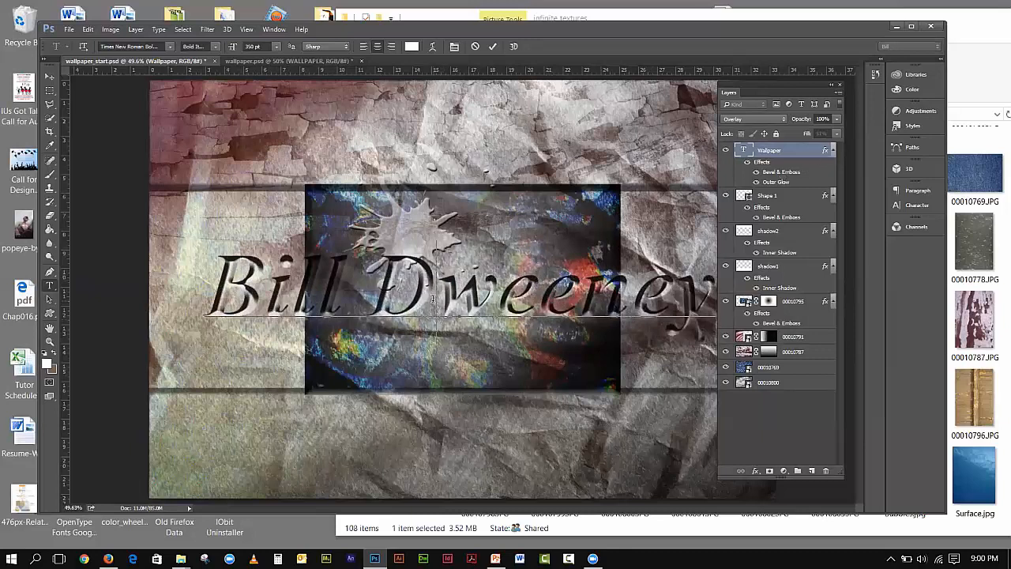
pyautogui.moveTo(433, 299); pyautogui.dragTo(392, 291)
pyautogui.write('S')
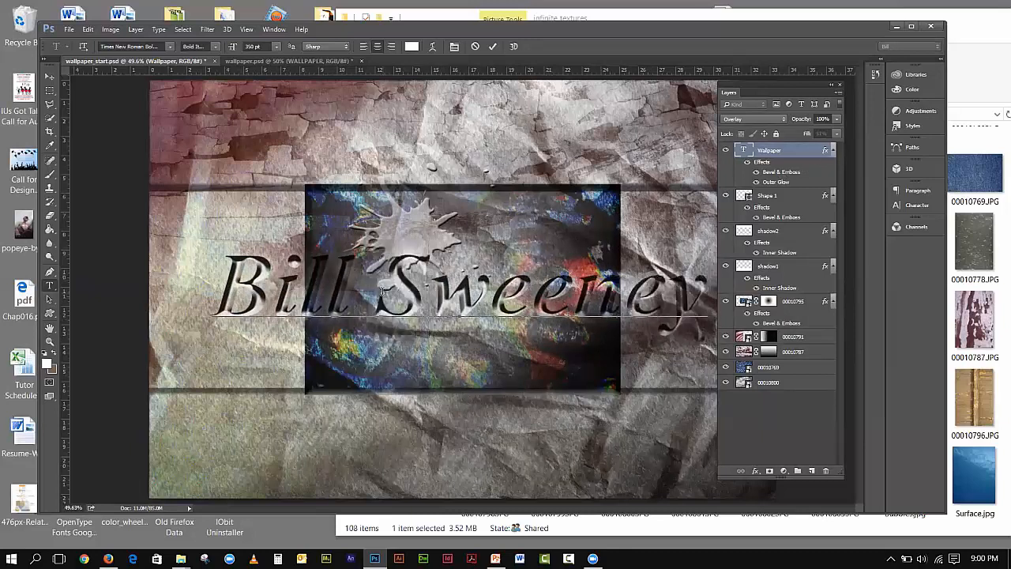
# - Save the document and collapse the Layers panel
pyautogui.click(68, 30)
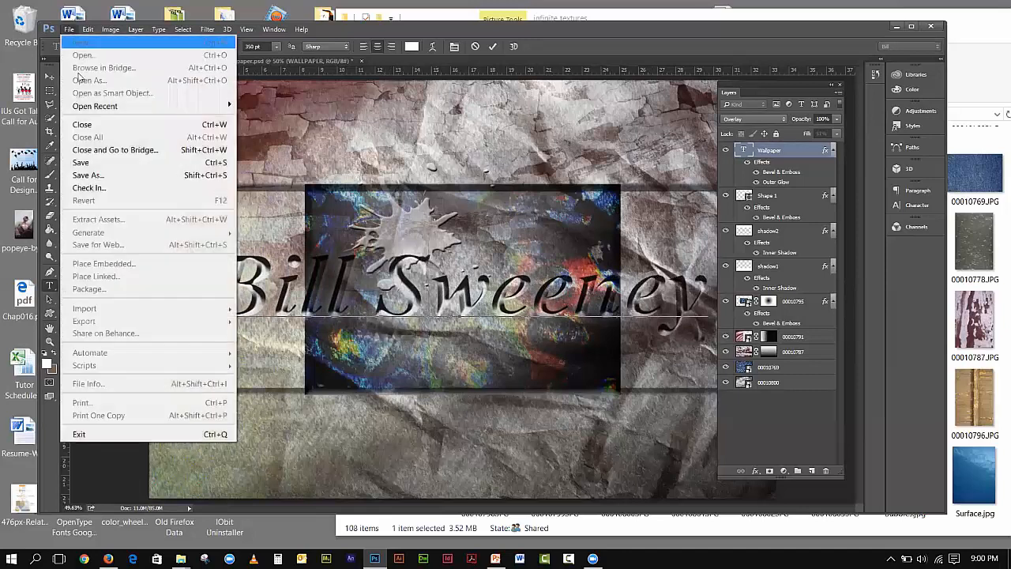
pyautogui.click(132, 162)
pyautogui.press('v')
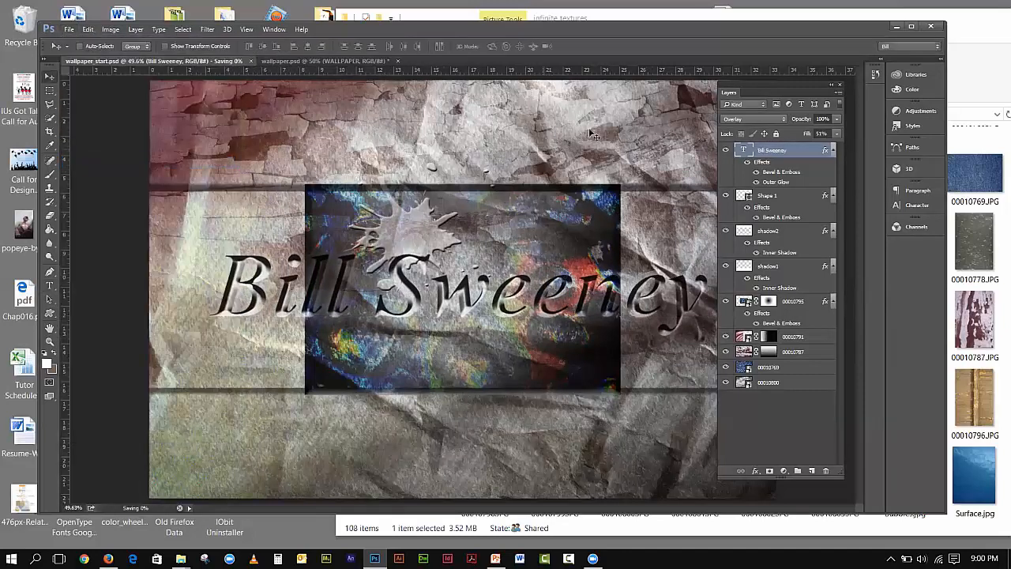
pyautogui.click(832, 84)
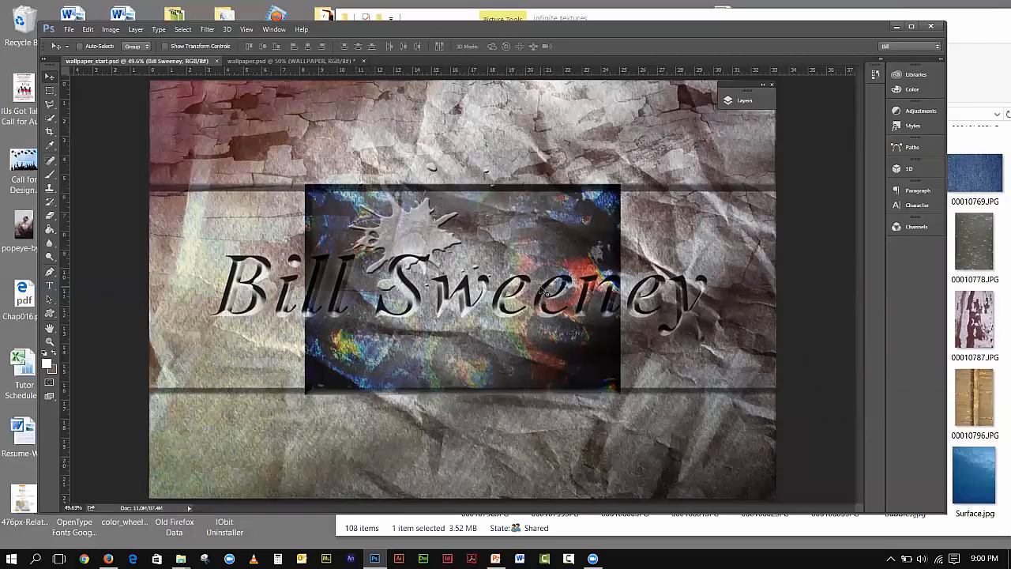
# - Save a JPEG copy named my_wallpaper at Maximum quality 12
pyautogui.click(70, 29)
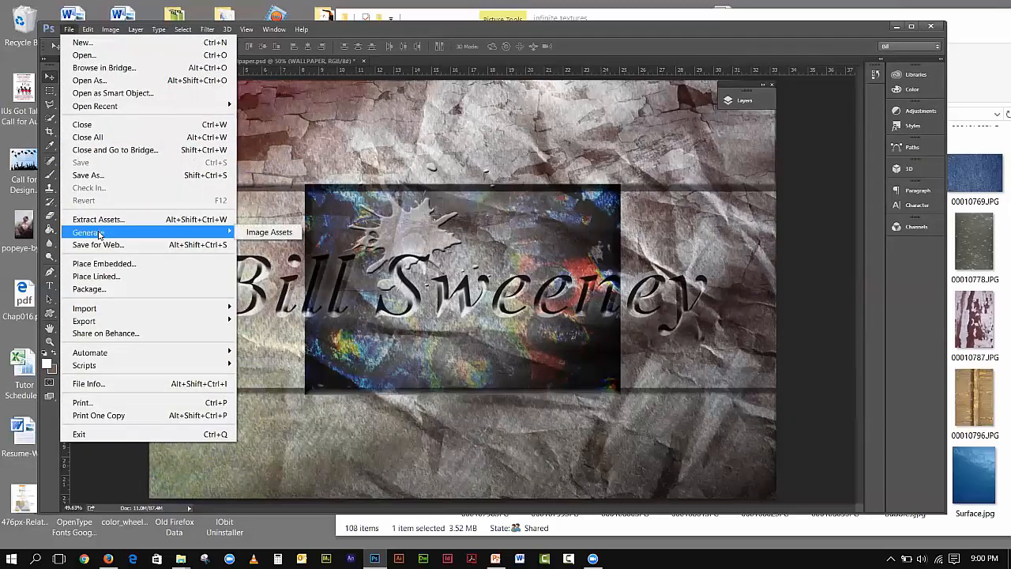
pyautogui.click(99, 177)
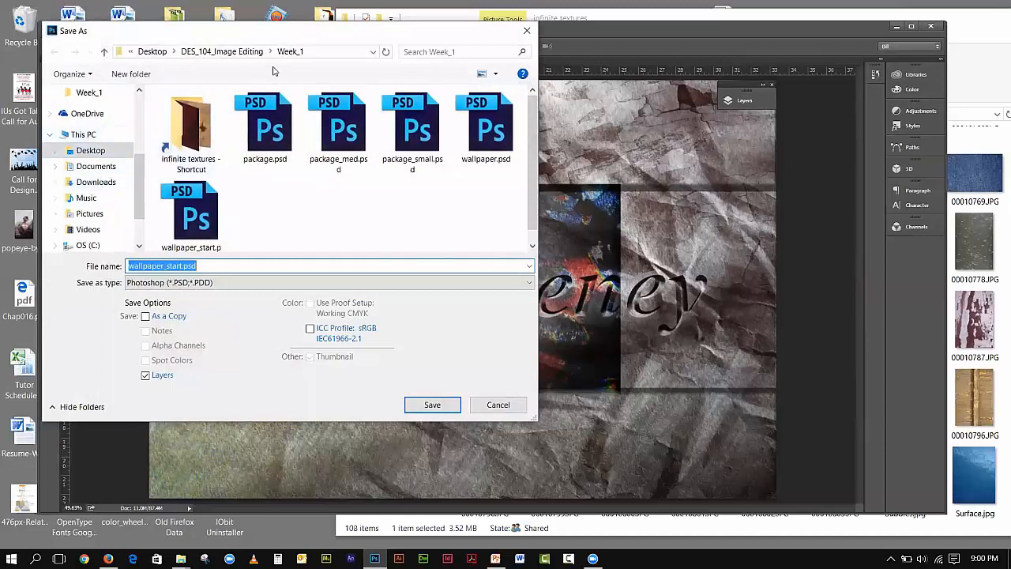
pyautogui.click(166, 283)
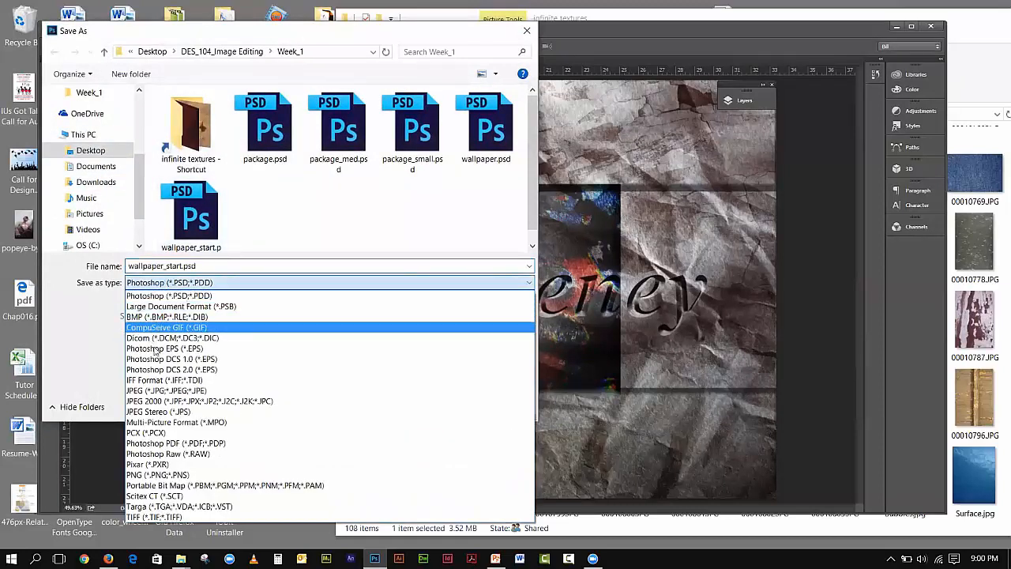
pyautogui.click(163, 390)
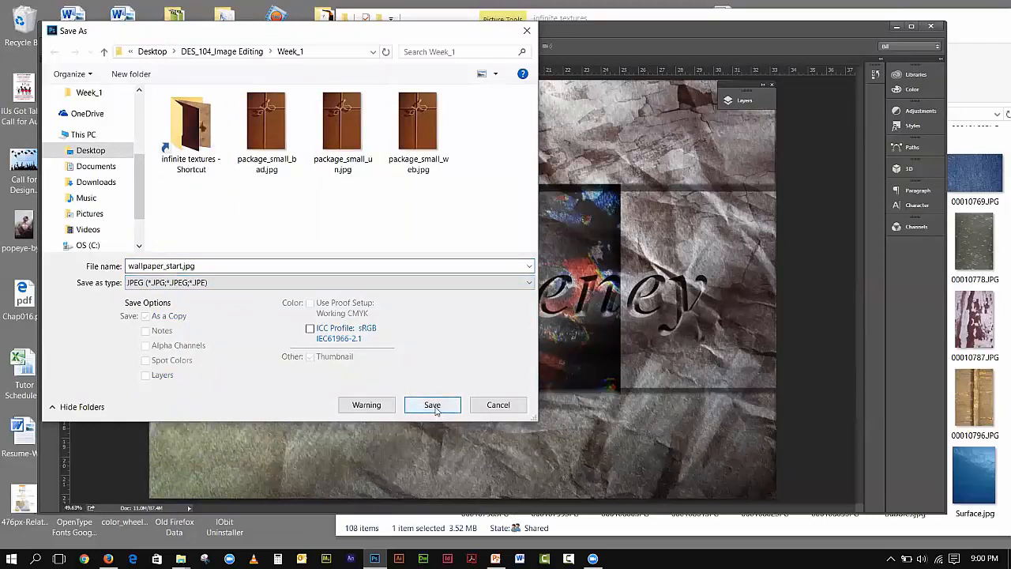
pyautogui.doubleClick(181, 266)
pyautogui.write('my_wallpaper')
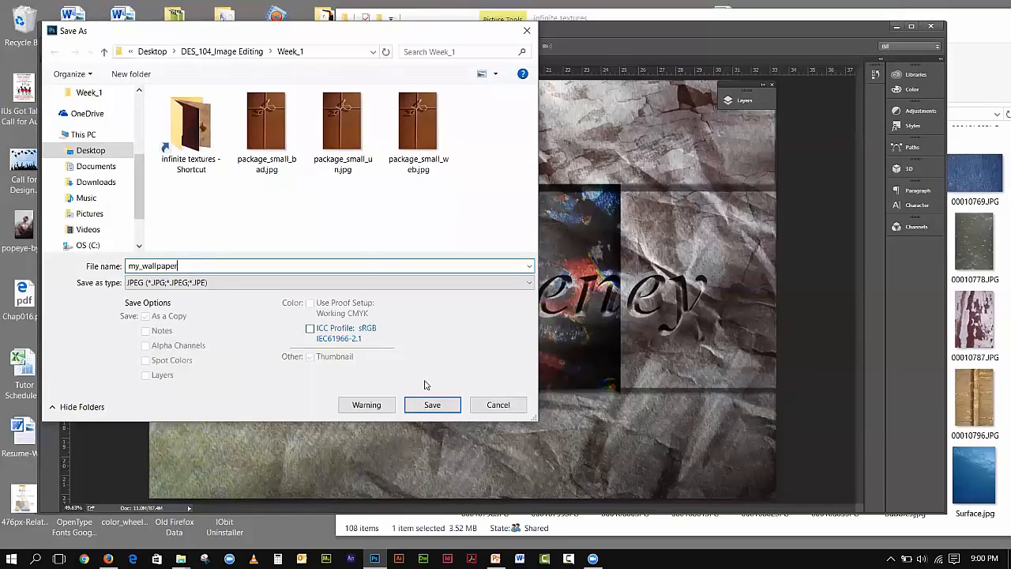
pyautogui.click(431, 405)
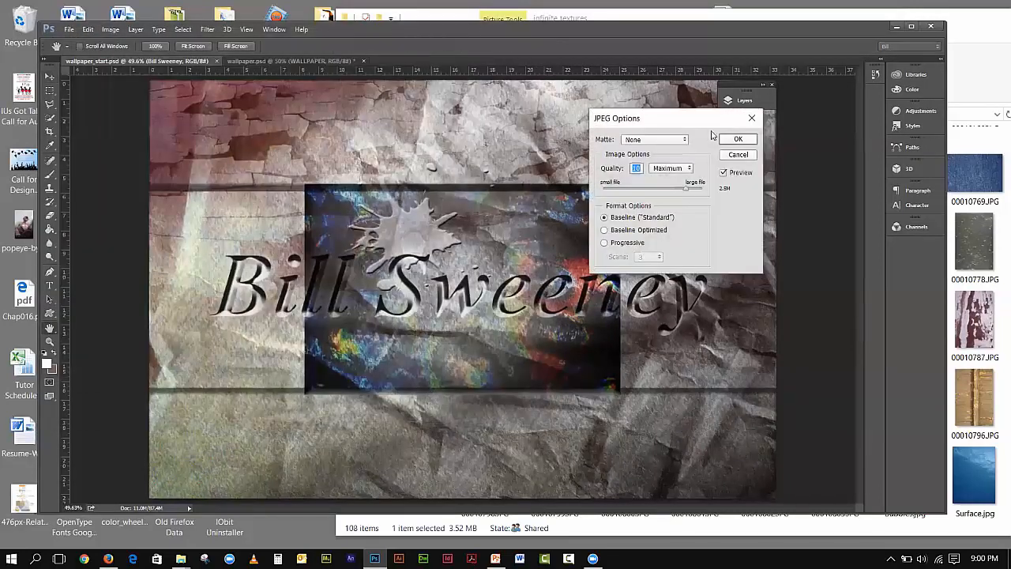
pyautogui.moveTo(693, 190); pyautogui.dragTo(718, 194)
pyautogui.click(728, 140)
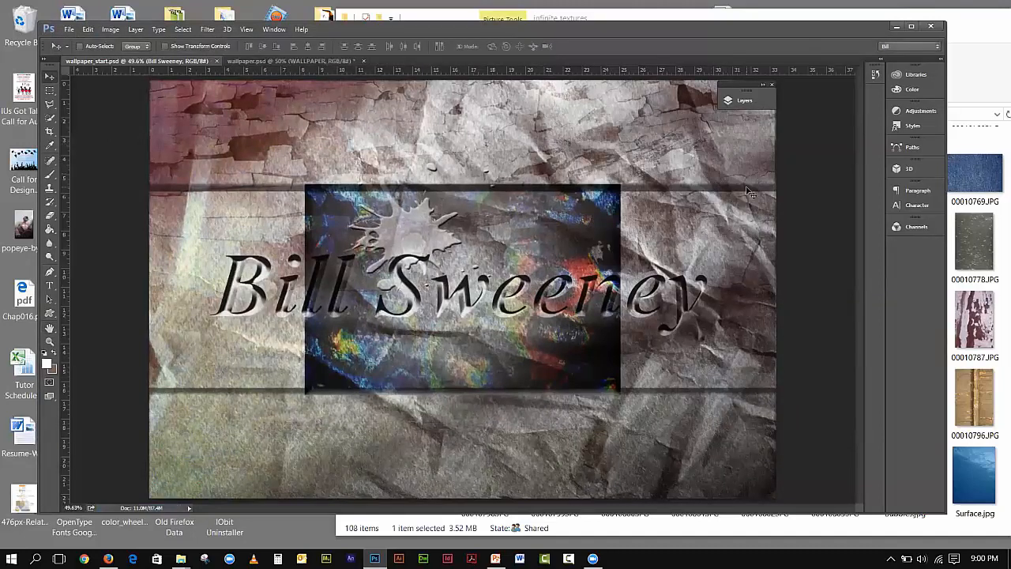
# - In Save for Web, set JPEG quality to 45 and check the previews of the lettering
pyautogui.click(70, 29)
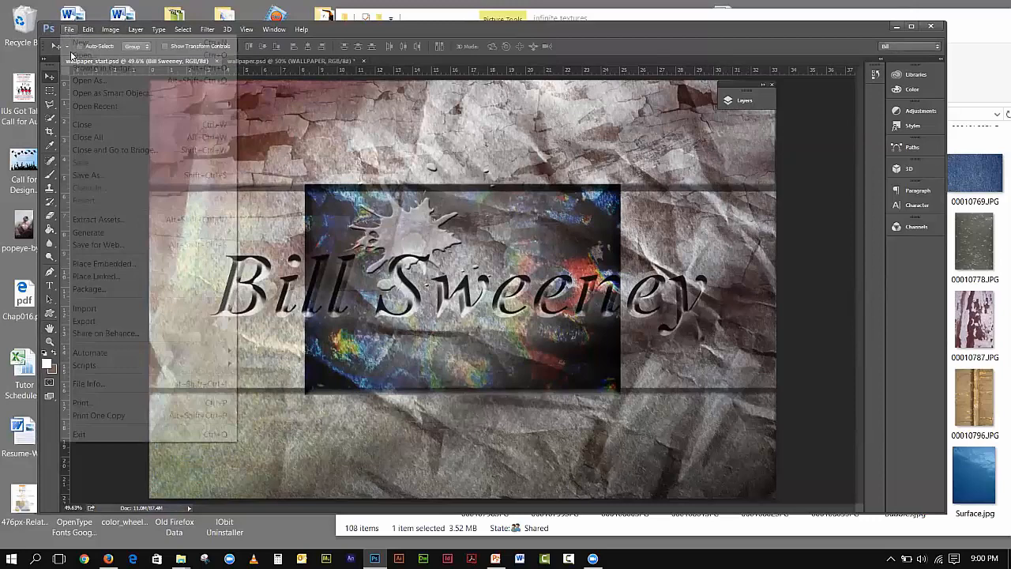
pyautogui.click(68, 245)
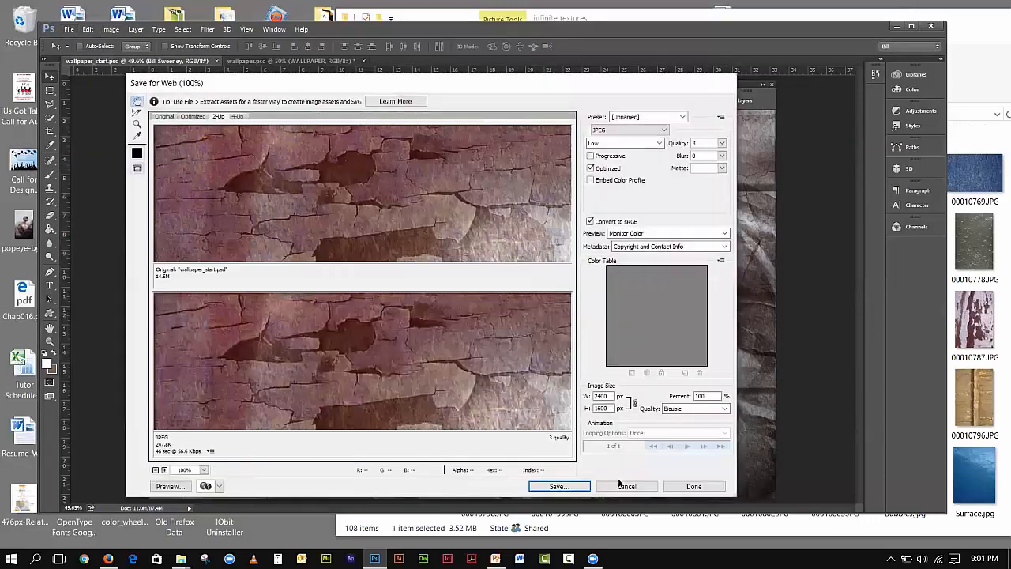
pyautogui.click(557, 487)
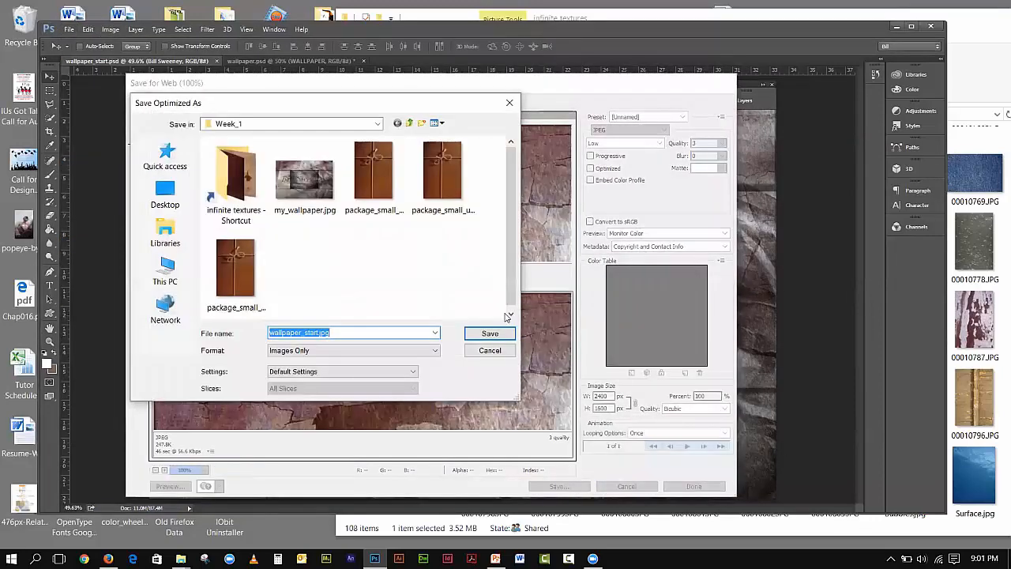
pyautogui.click(502, 352)
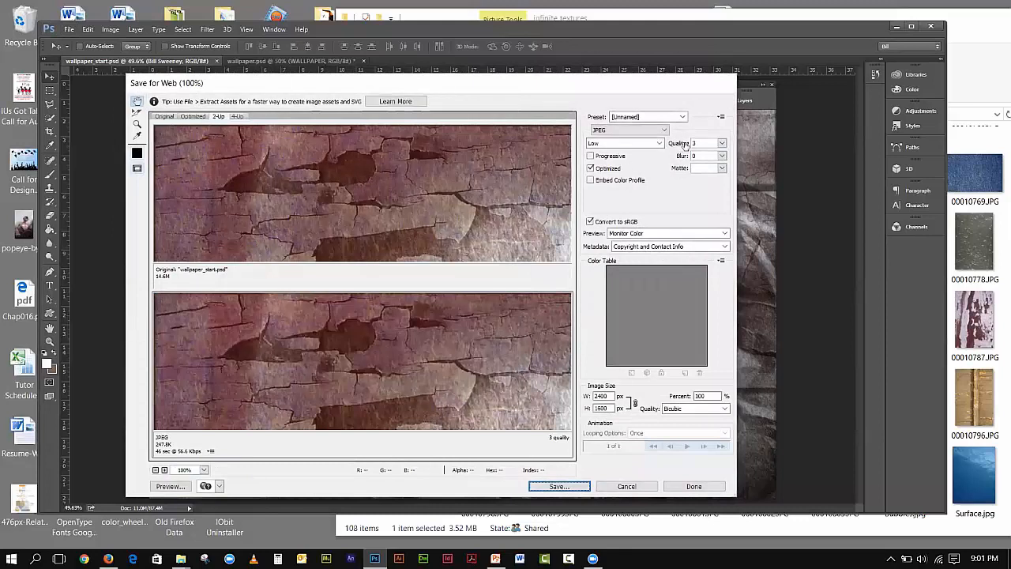
pyautogui.click(722, 143)
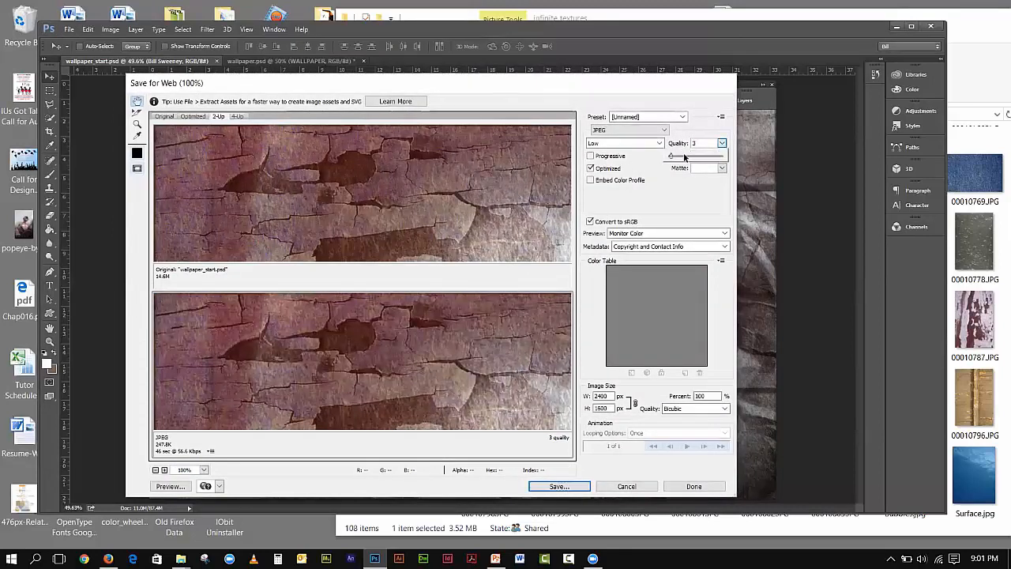
pyautogui.moveTo(672, 156); pyautogui.dragTo(700, 159)
pyautogui.moveTo(698, 158); pyautogui.dragTo(692, 157)
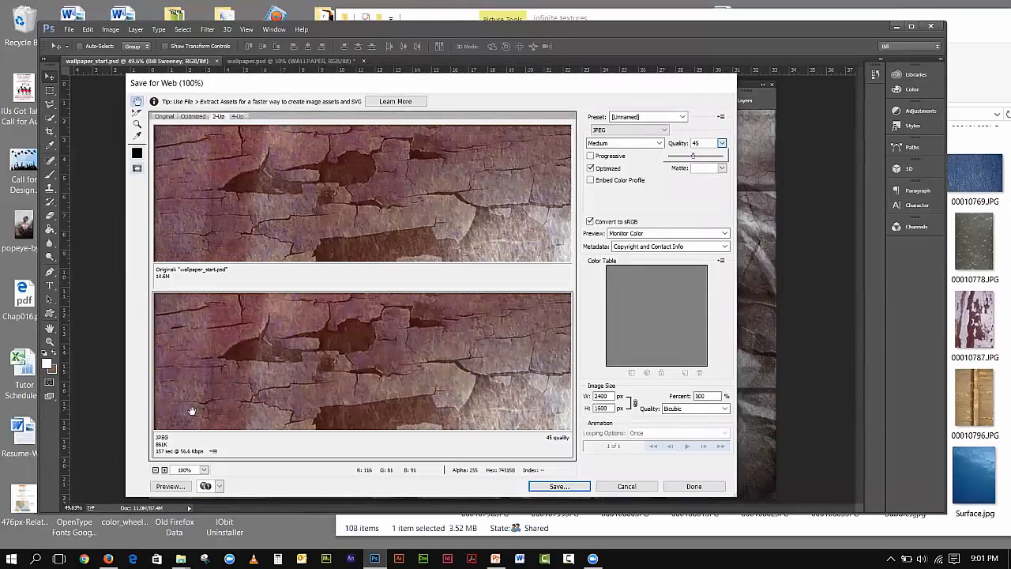
pyautogui.moveTo(405, 380); pyautogui.dragTo(386, 278)
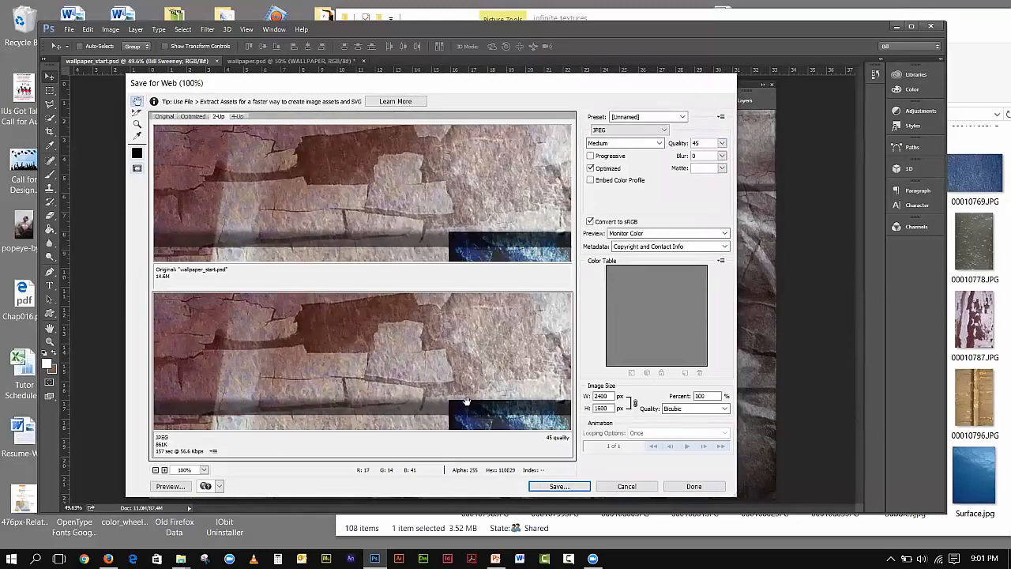
pyautogui.moveTo(466, 401); pyautogui.dragTo(393, 306)
pyautogui.moveTo(487, 396); pyautogui.dragTo(490, 315)
pyautogui.moveTo(480, 365); pyautogui.dragTo(510, 344)
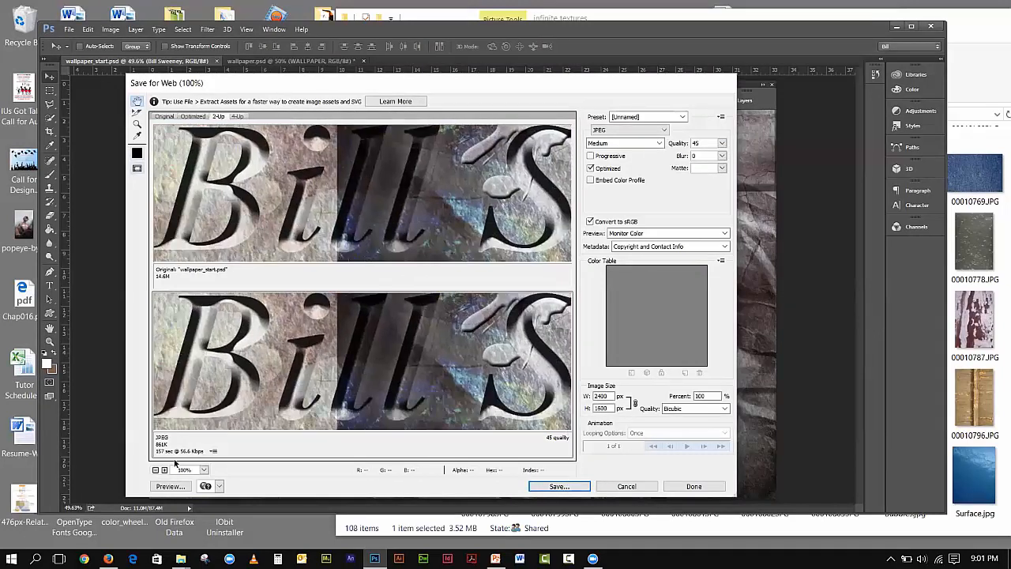
# - Save the optimized JPEG as wallpaper_start_a.jpg
pyautogui.click(556, 487)
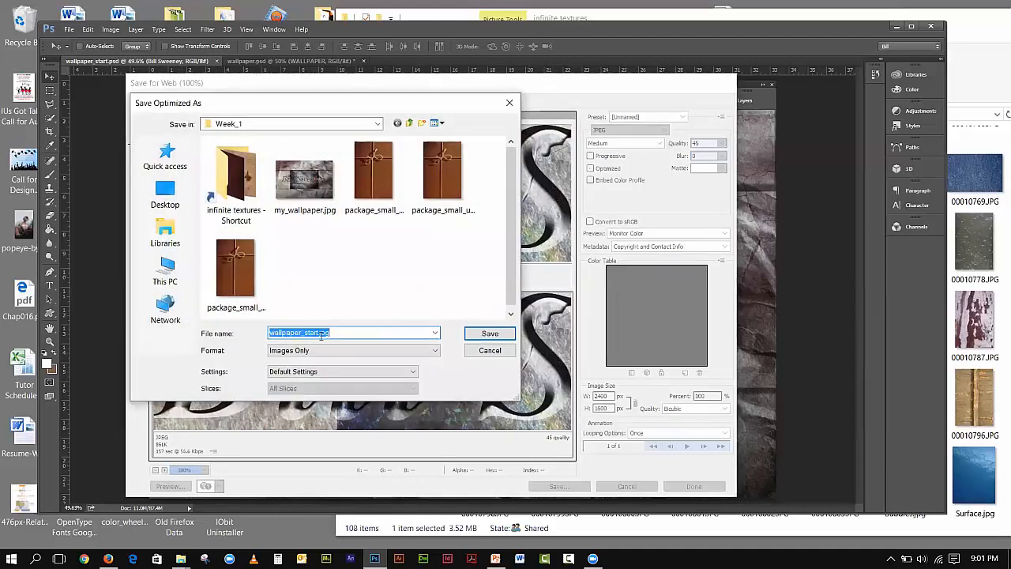
pyautogui.click(317, 332)
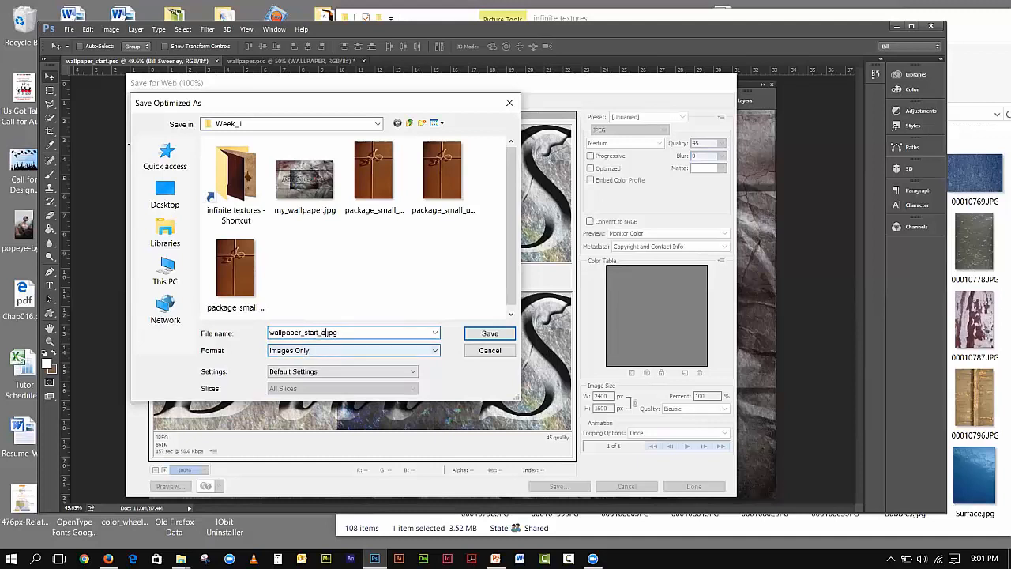
pyautogui.write('_a')
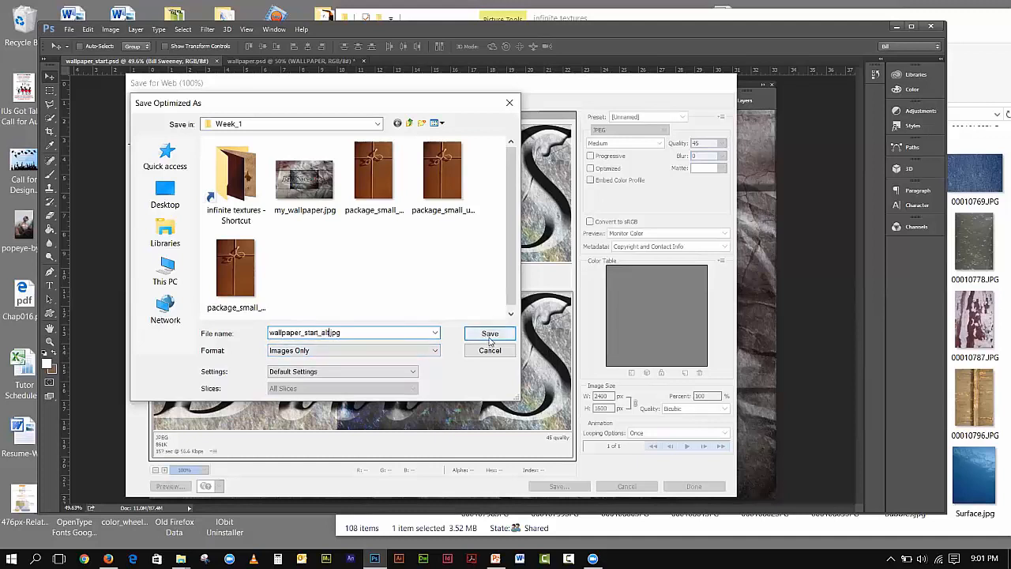
pyautogui.click(490, 332)
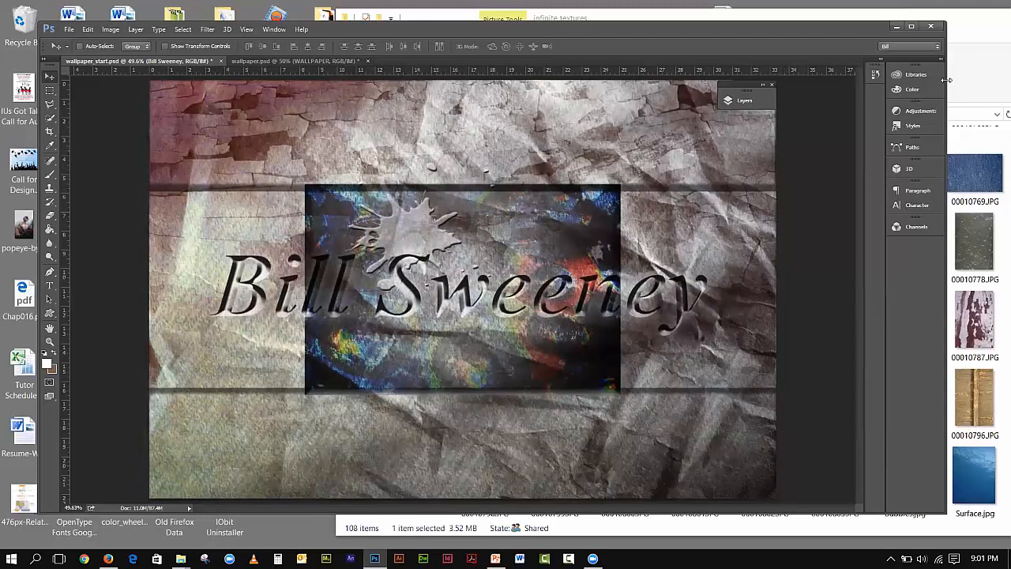
# - Quit Photoshop, discarding unsaved changes to both documents
pyautogui.click(932, 28)
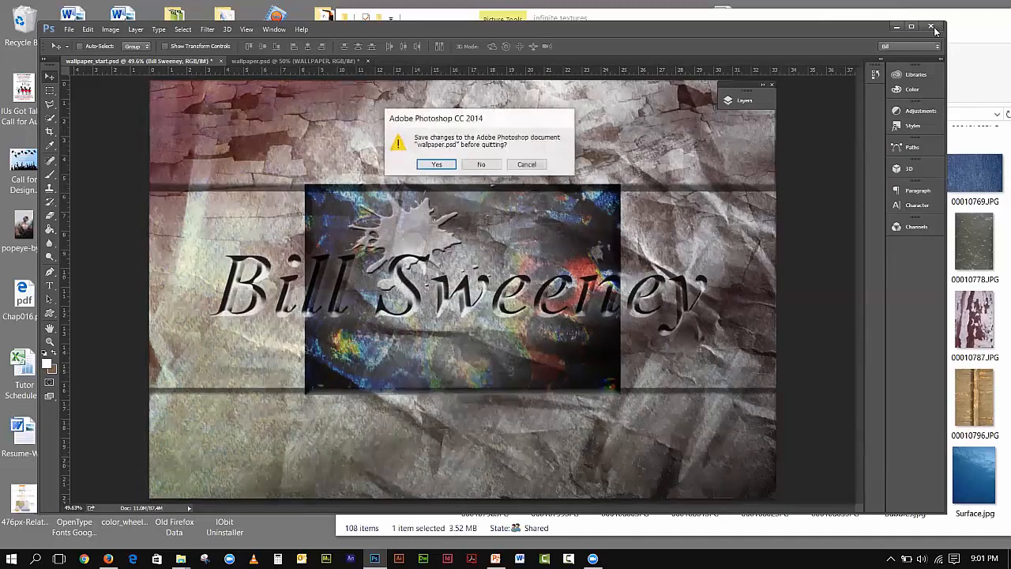
pyautogui.click(465, 166)
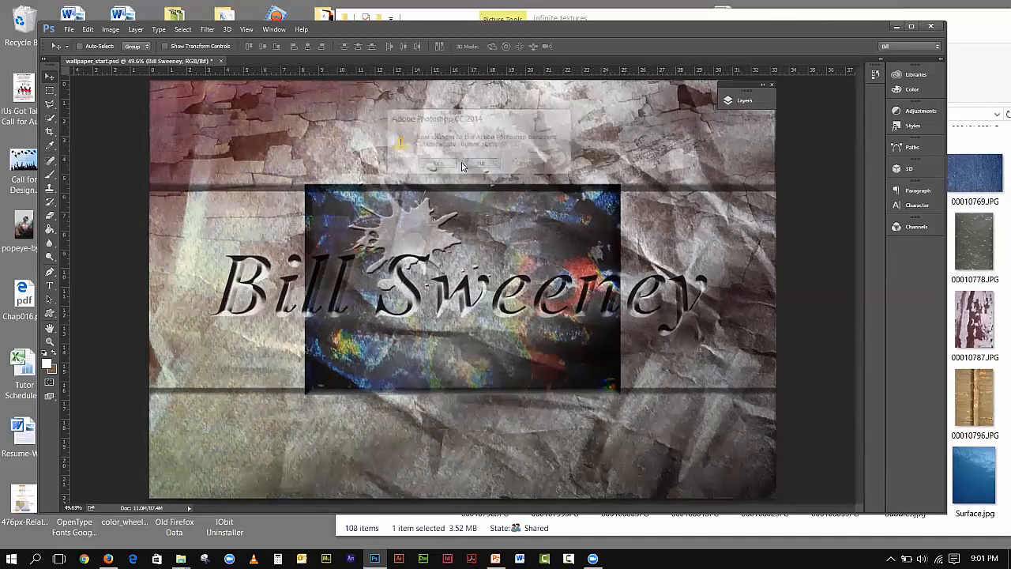
pyautogui.click(474, 164)
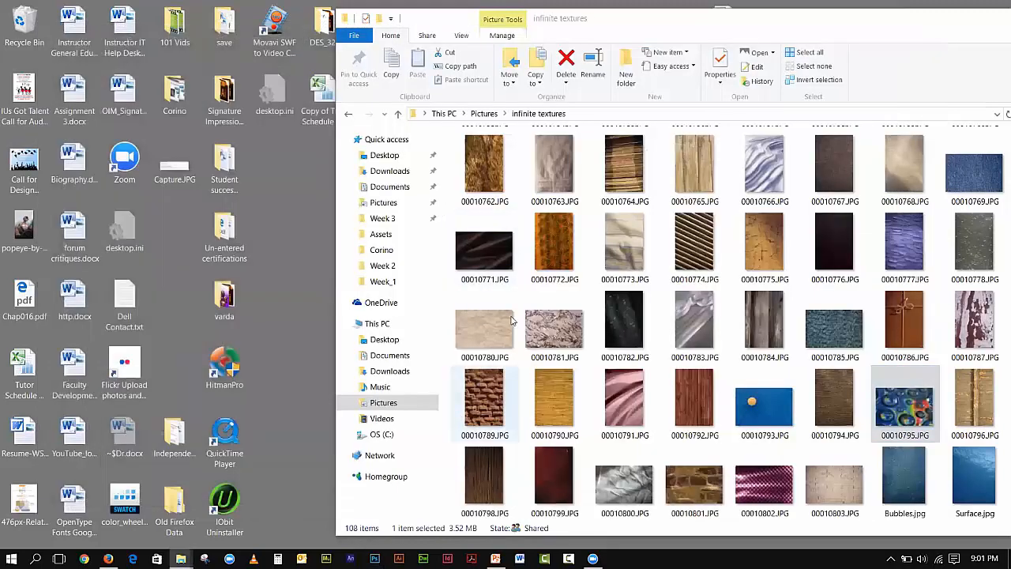
# - Close the file browser and open the course Announcements page in Firefox
pyautogui.moveTo(662, 27); pyautogui.dragTo(450, 33)
pyautogui.click(868, 27)
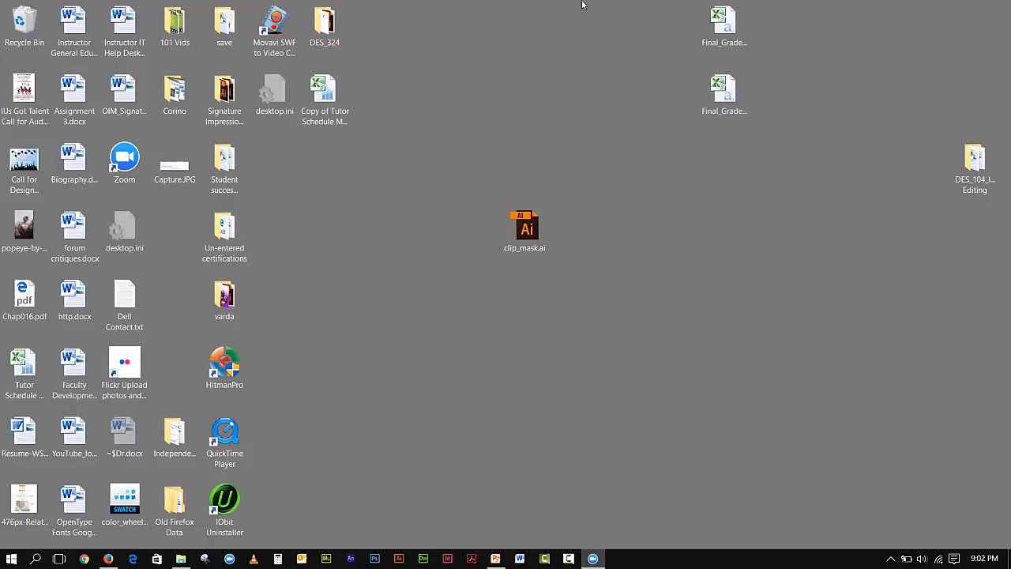
pyautogui.click(108, 559)
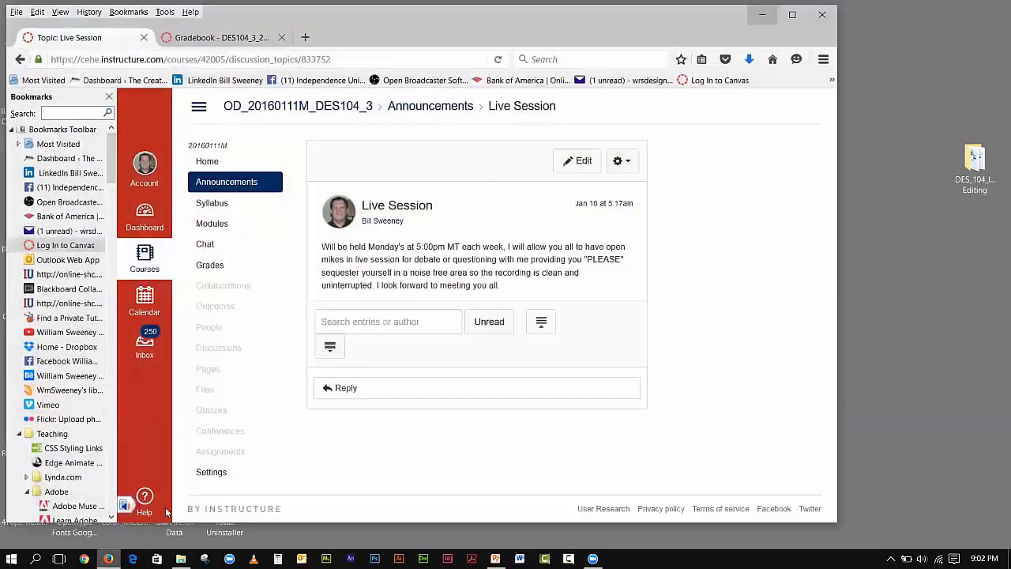
pyautogui.click(214, 182)
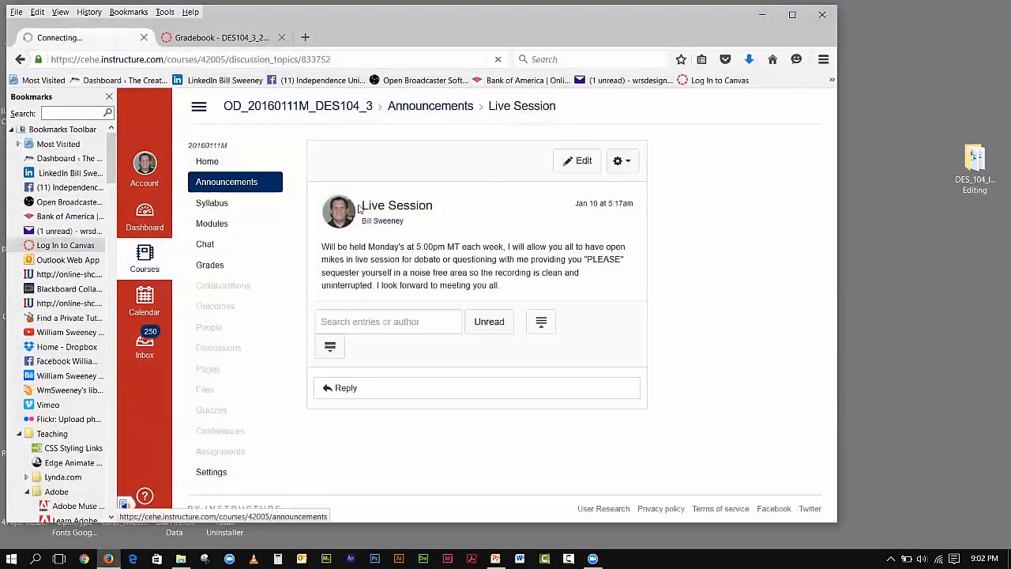